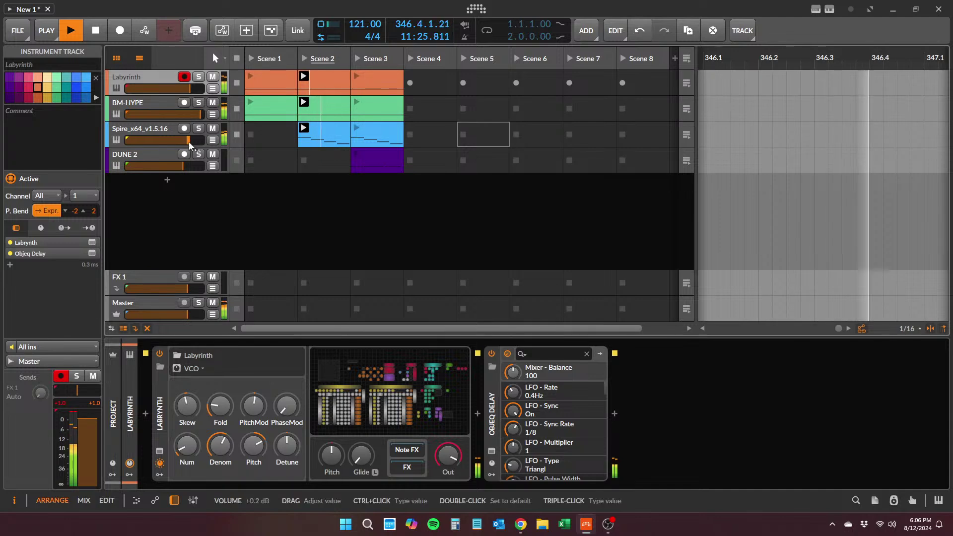
# - Add an instrument track below DUNE 2 and load the Diva VST3 synth on it
pyautogui.click(162, 154)
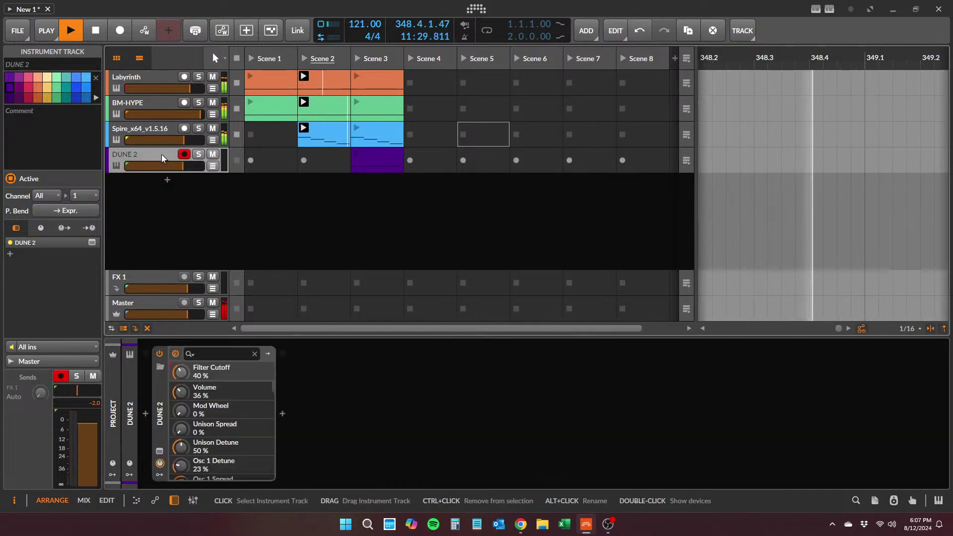
pyautogui.click(167, 180)
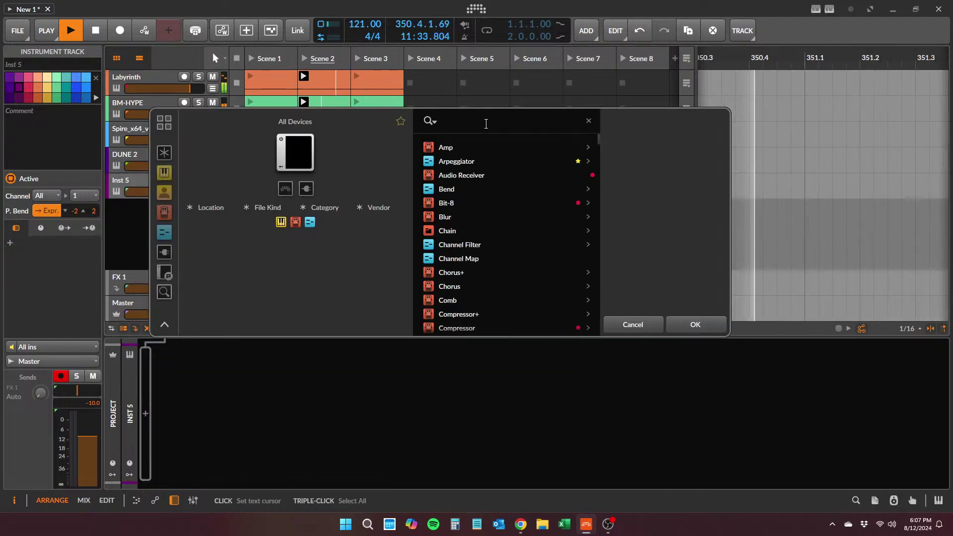
pyautogui.write('spire')
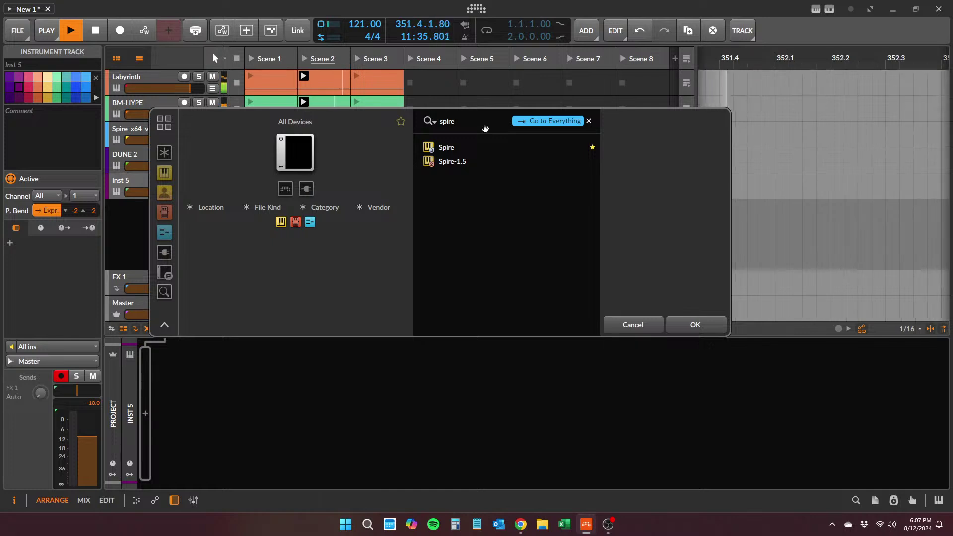
pyautogui.doubleClick(485, 127)
pyautogui.write('dune')
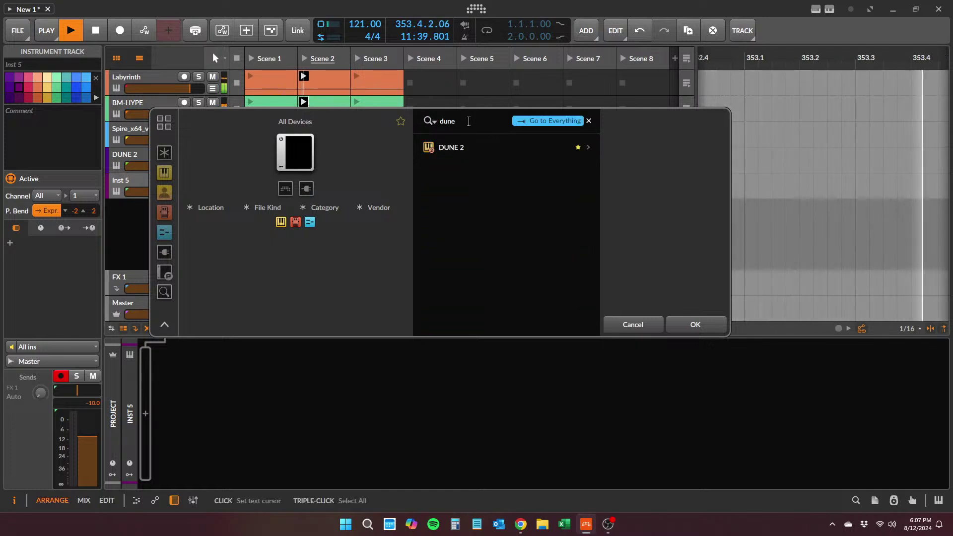
pyautogui.press('BackSpace')
pyautogui.press('BackSpace')
pyautogui.press('BackSpace')
pyautogui.write('iva')
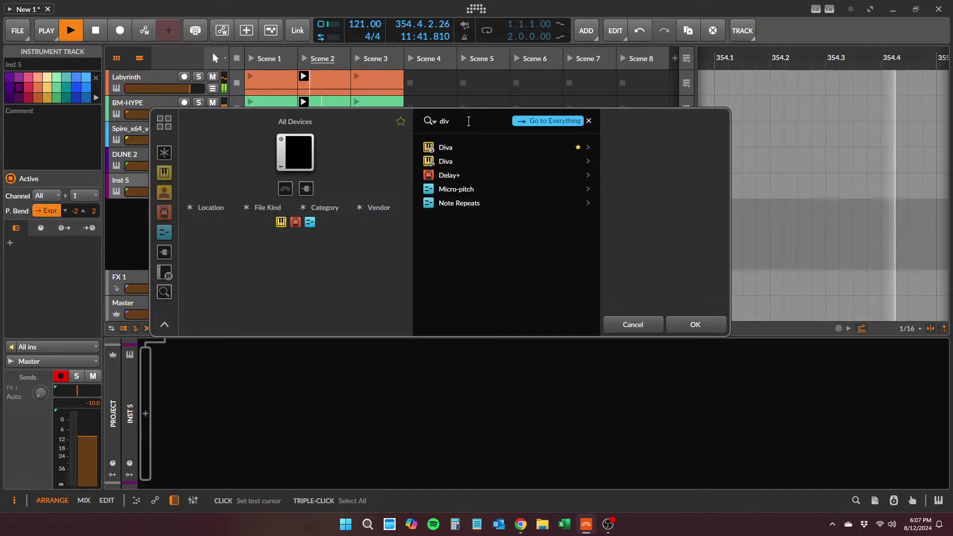
pyautogui.click(478, 145)
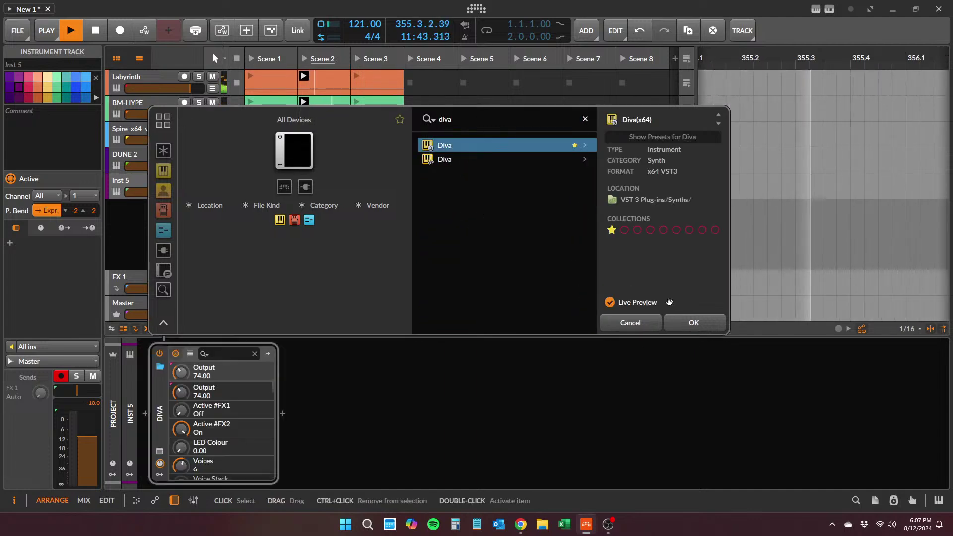
pyautogui.click(714, 321)
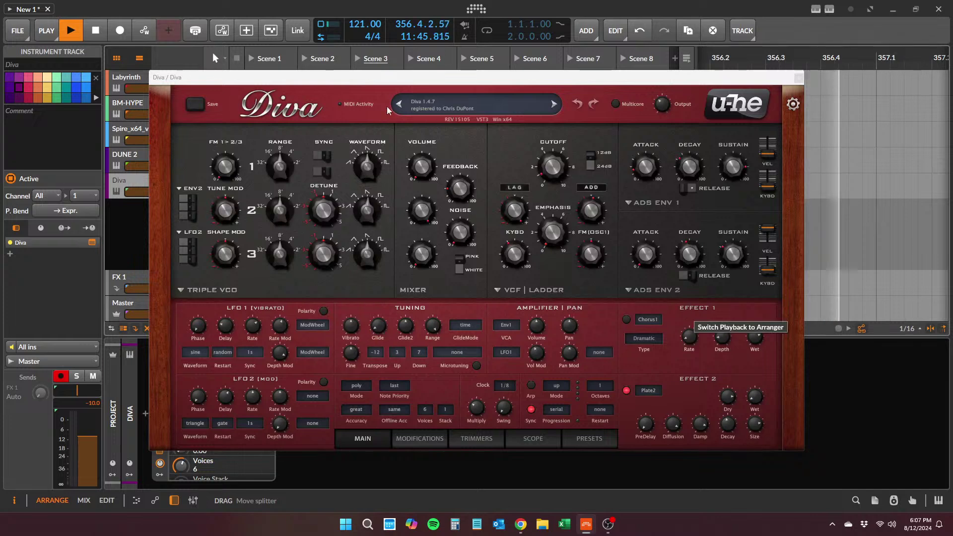
# - Arm the Diva track for playing and open the Transitions Vol 1 bank in Diva's preset browser
pyautogui.moveTo(380, 79); pyautogui.dragTo(509, 90)
pyautogui.click(165, 194)
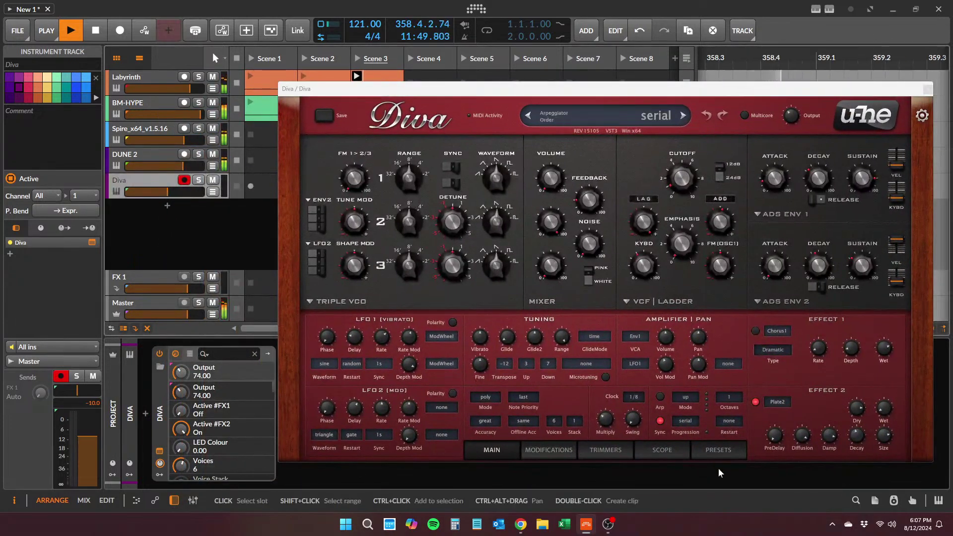
pyautogui.click(720, 452)
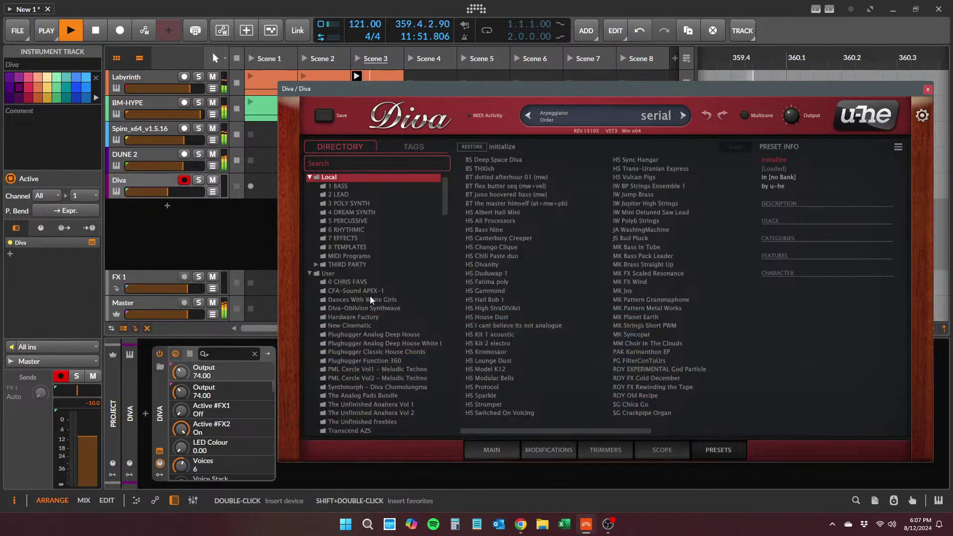
pyautogui.scroll(-5, 391, 311)
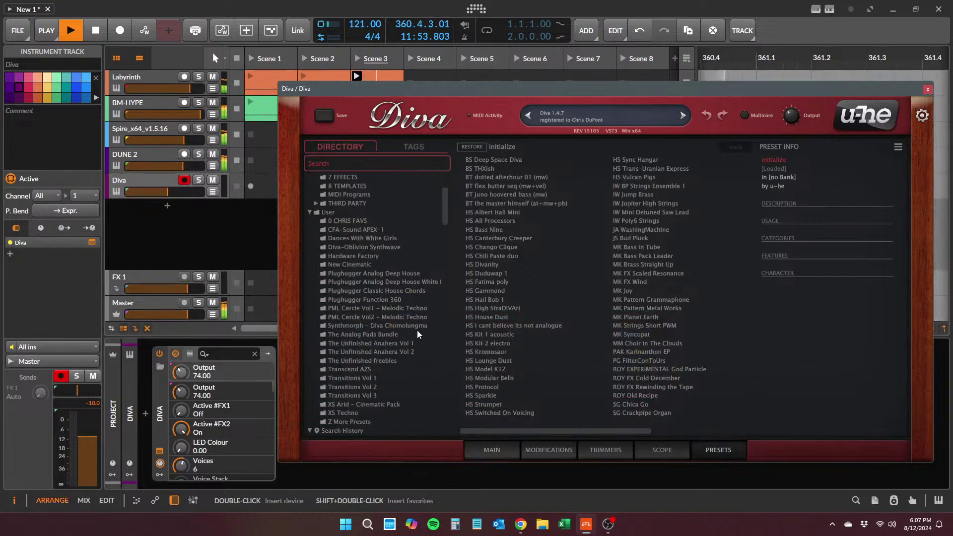
pyautogui.click(415, 275)
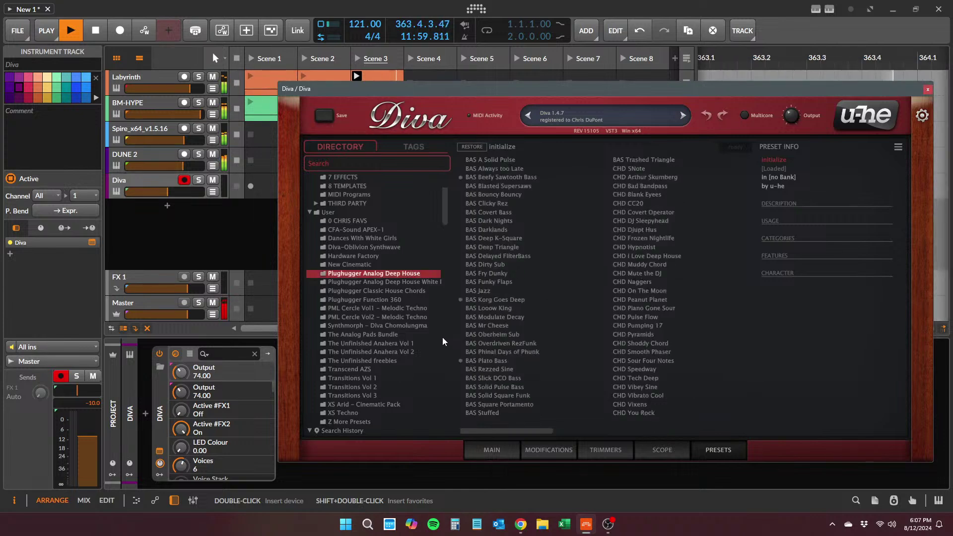
pyautogui.click(383, 379)
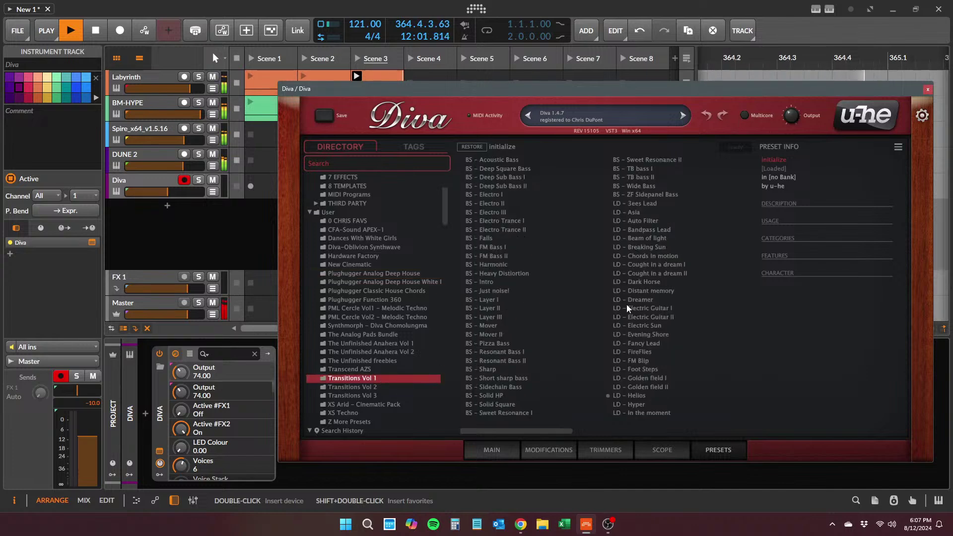
# - Audition the Transitions Vol 1 lead presets from LD - Dark Horse down to LD - Helios
pyautogui.click(638, 283)
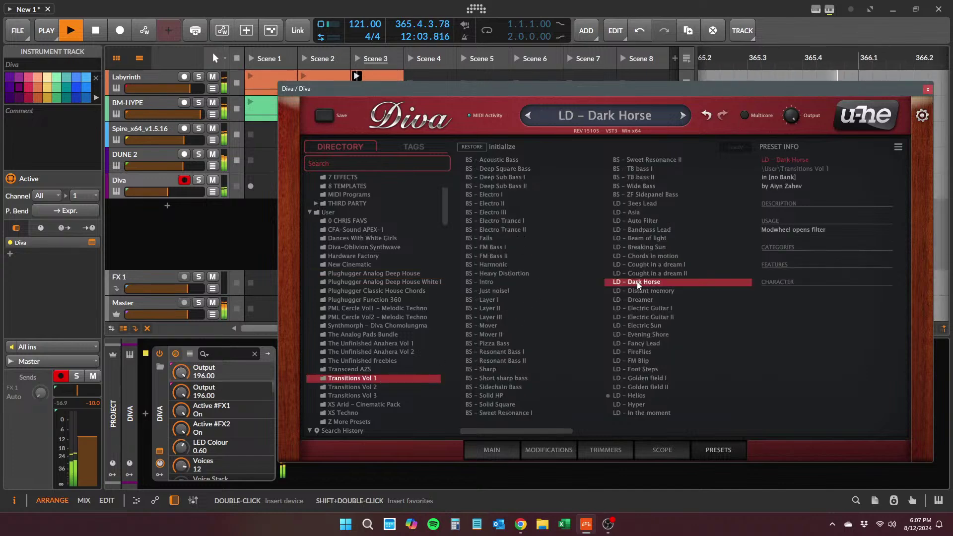
pyautogui.click(645, 317)
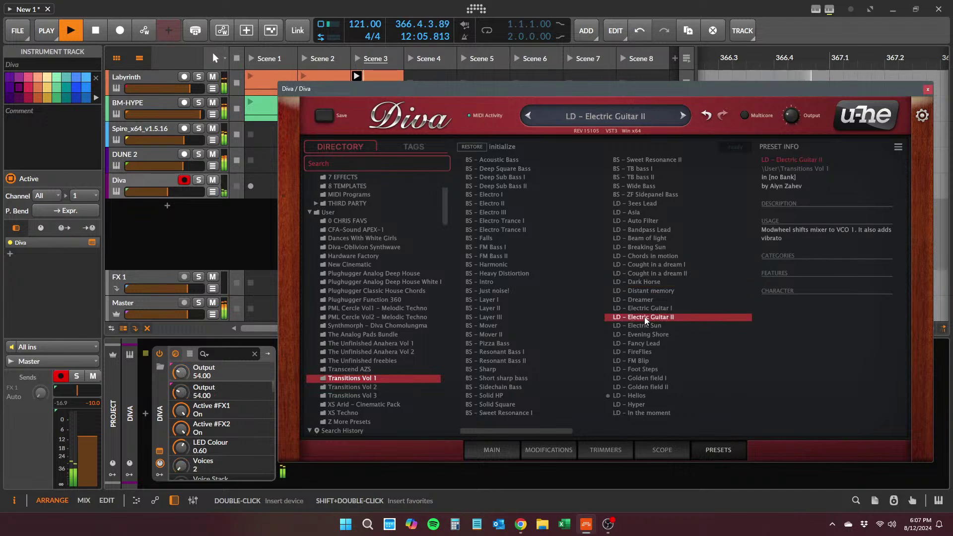
pyautogui.click(644, 327)
pyautogui.click(641, 338)
pyautogui.click(640, 343)
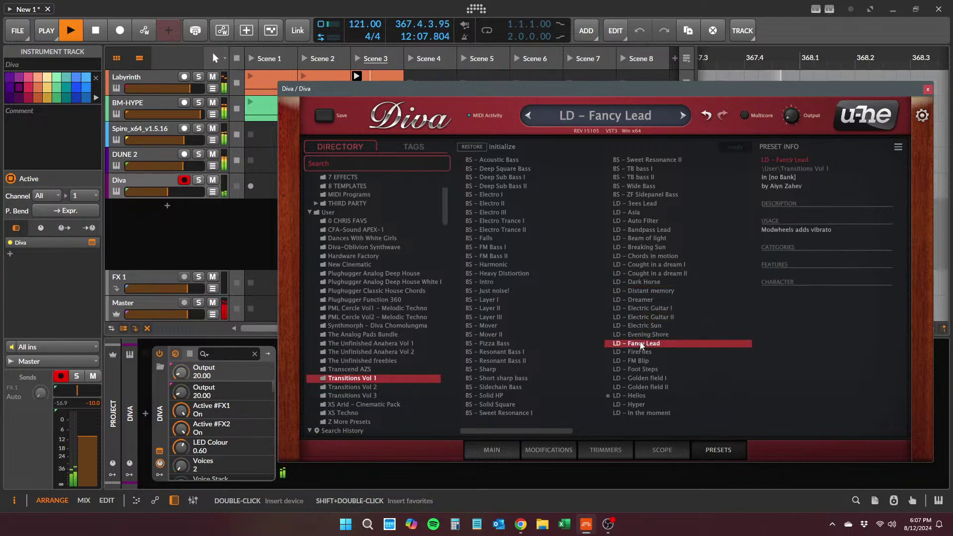
pyautogui.click(647, 353)
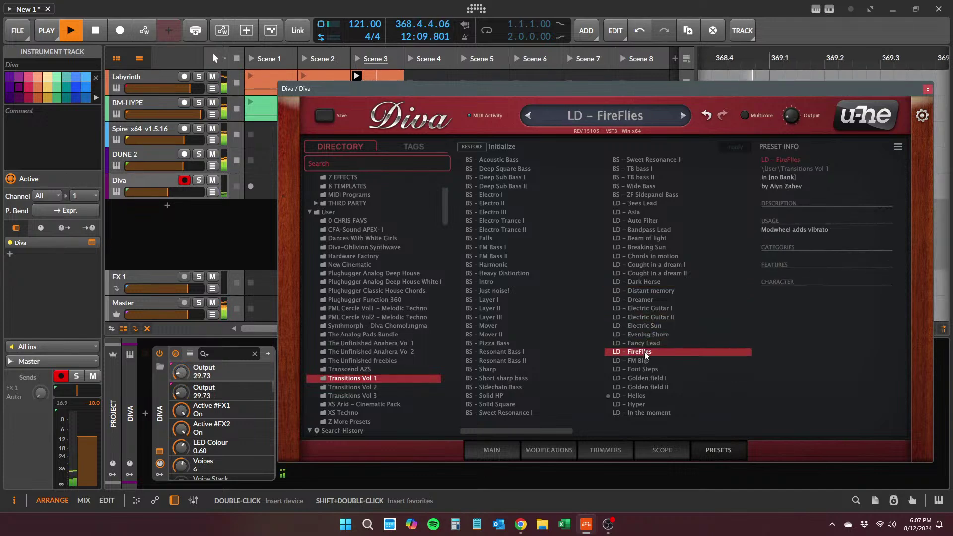
pyautogui.click(642, 362)
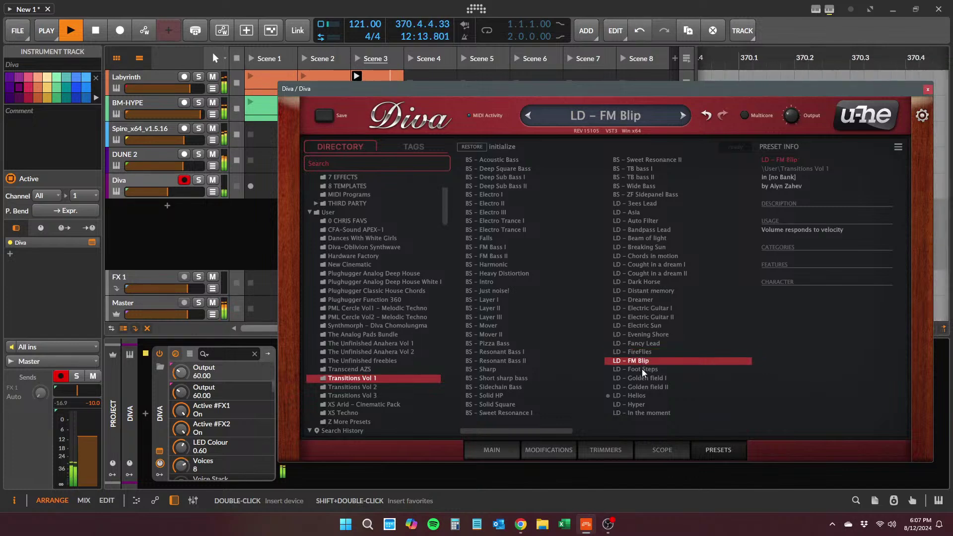
pyautogui.click(642, 371)
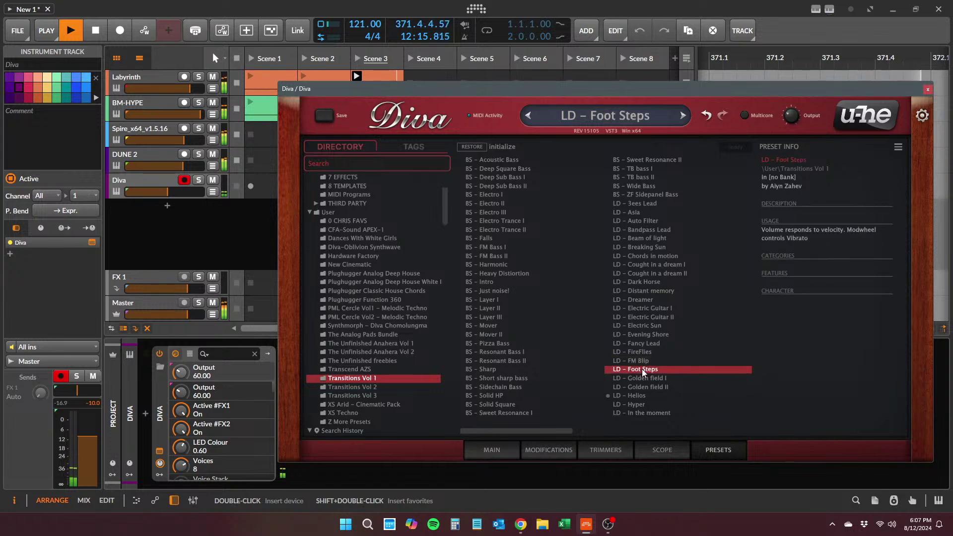
pyautogui.click(637, 379)
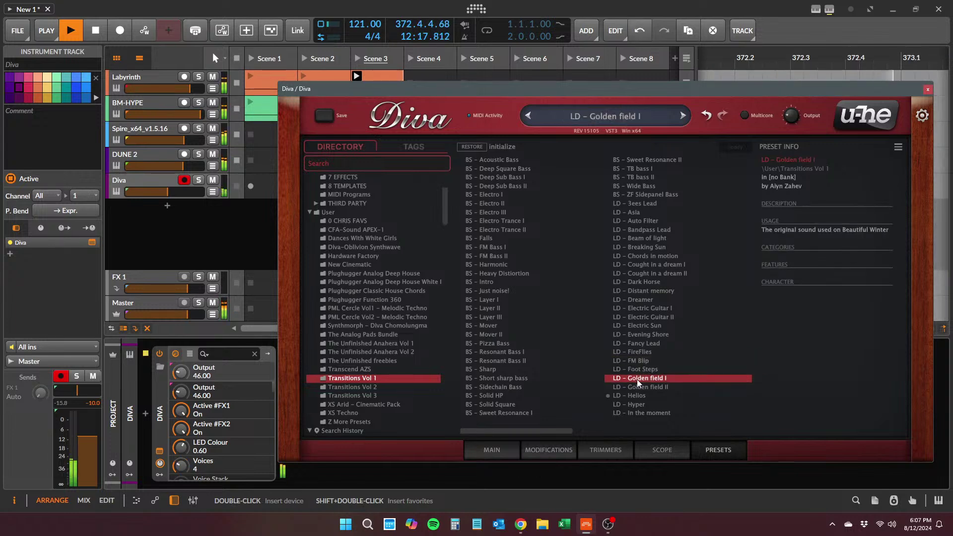
pyautogui.click(633, 395)
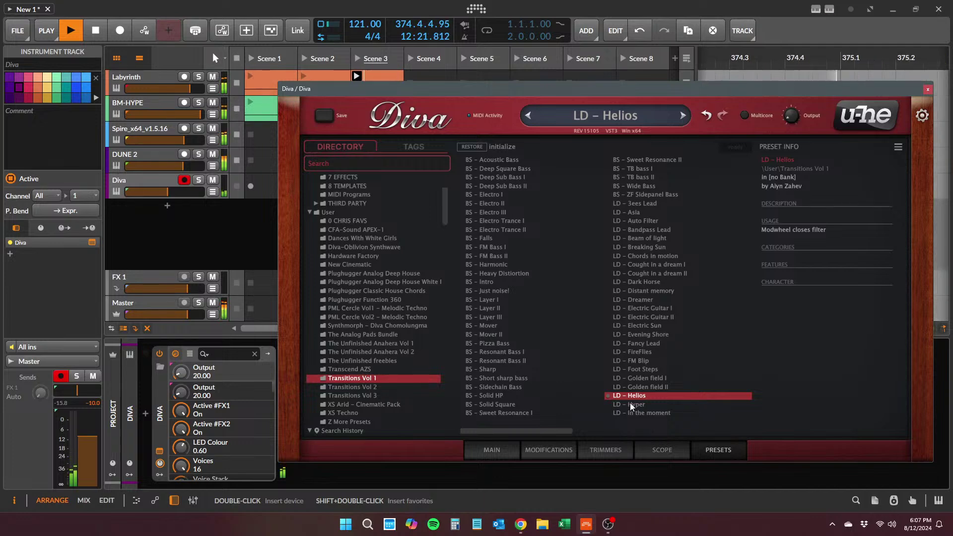
# - Audition Transitions Vol 2 arp presets from Phaser Like II up to Feelings and raise the Diva track's volume to -4.4 dB
pyautogui.click(353, 387)
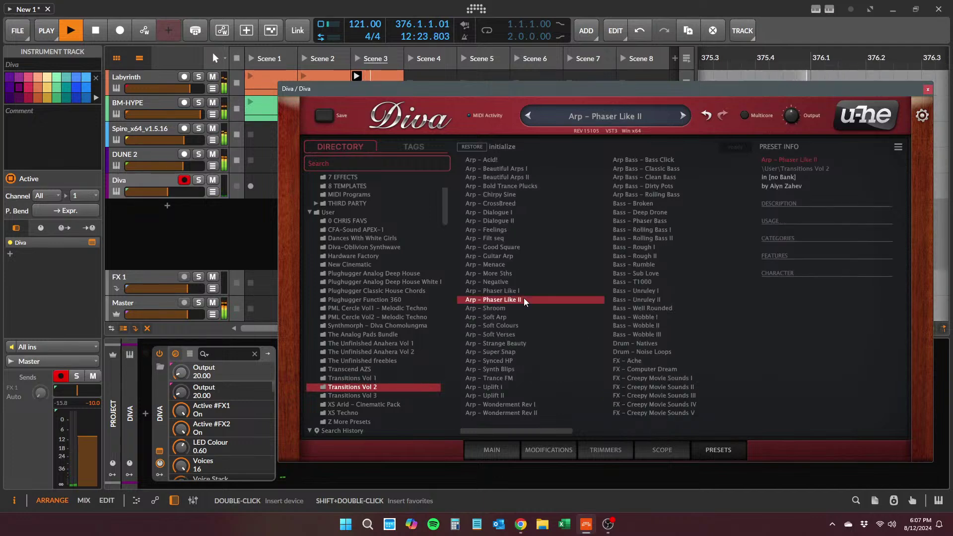
pyautogui.click(514, 256)
pyautogui.click(509, 239)
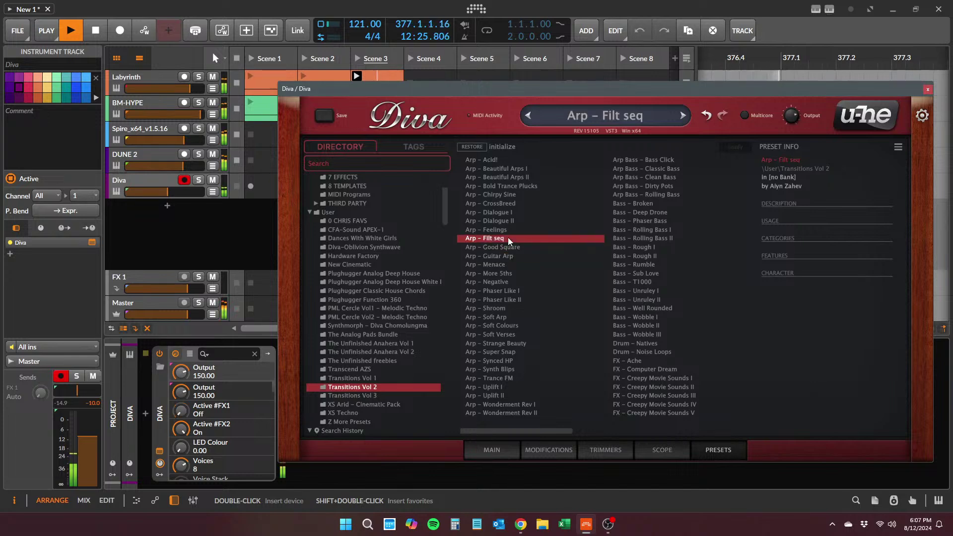
pyautogui.click(493, 230)
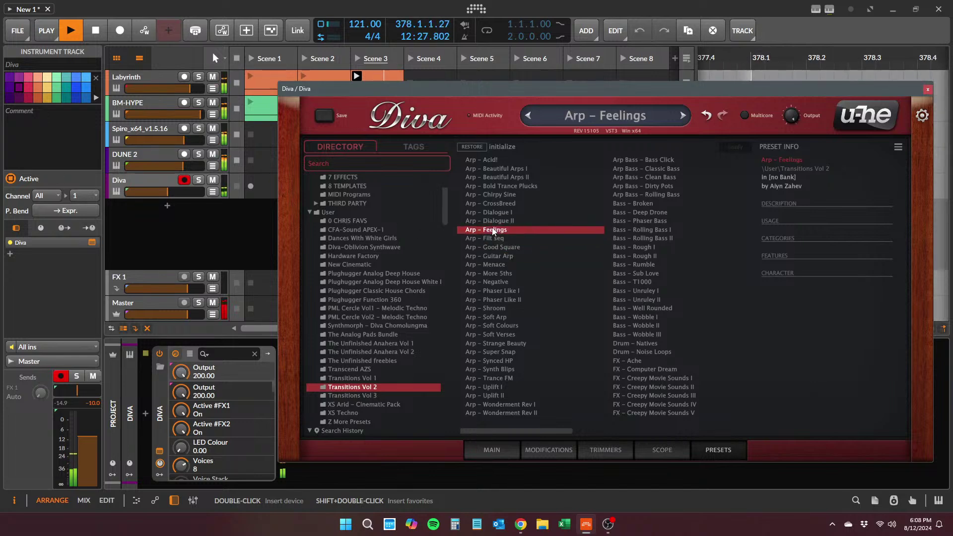
pyautogui.moveTo(172, 190); pyautogui.dragTo(187, 191)
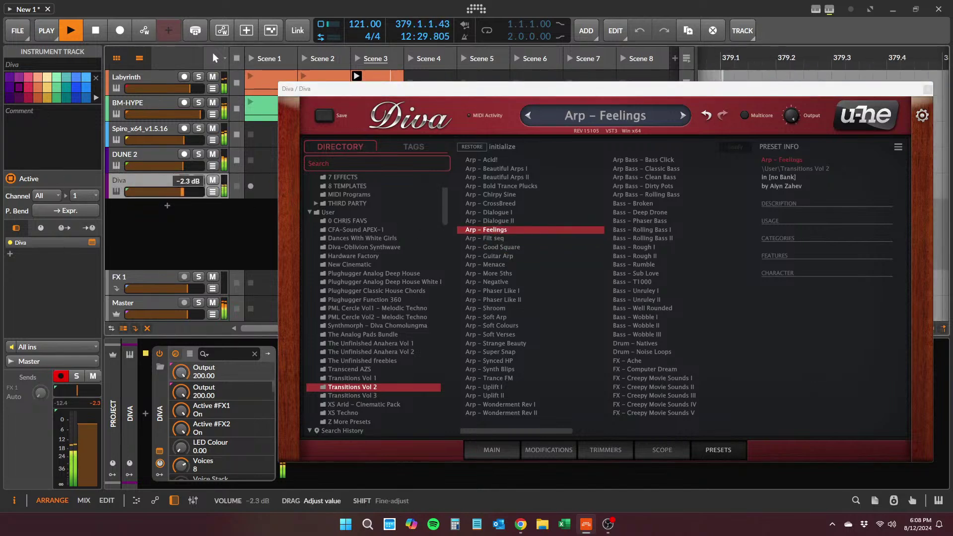
# - Audition Arp - Dialogue and Arp - Chirpy Sine, and load the Arp - CrossBreed preset
pyautogui.click(513, 216)
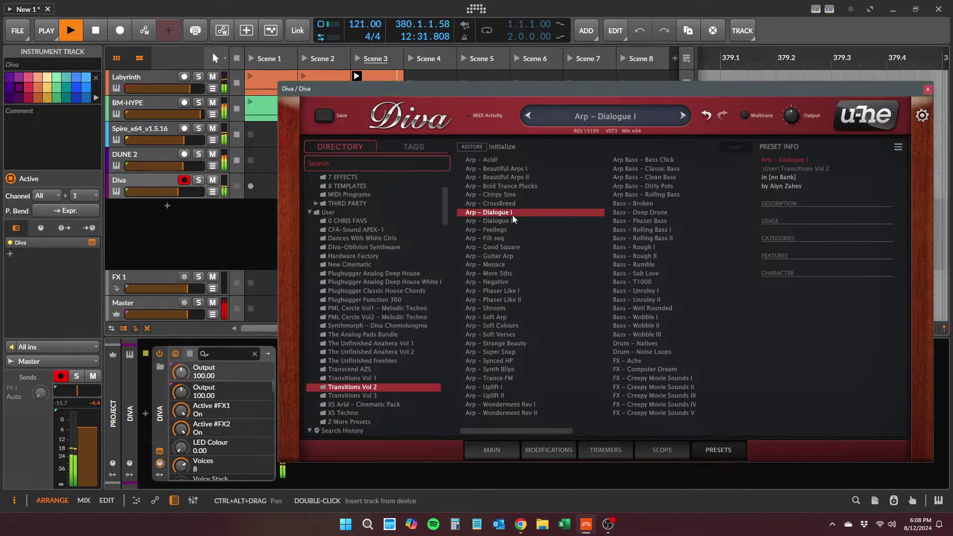
pyautogui.click(505, 222)
pyautogui.click(504, 199)
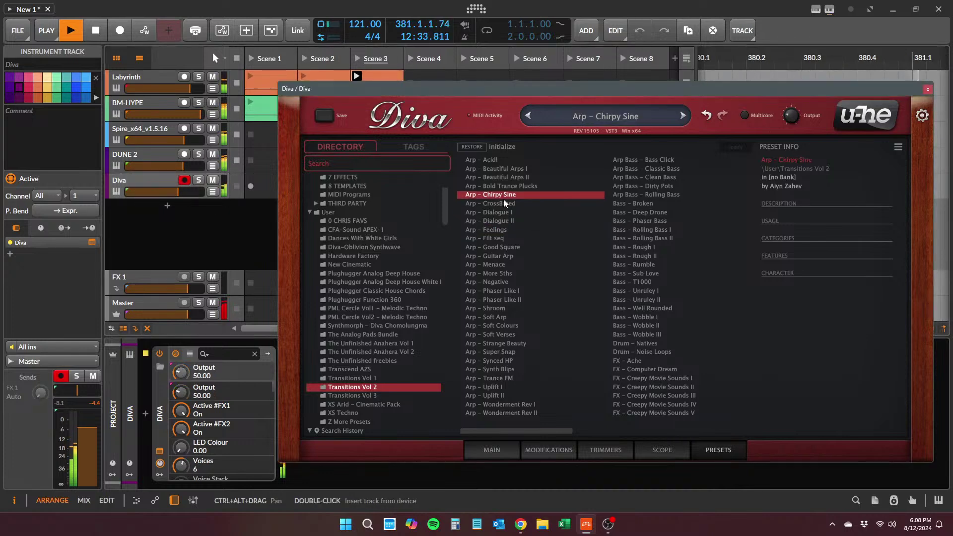
pyautogui.click(502, 206)
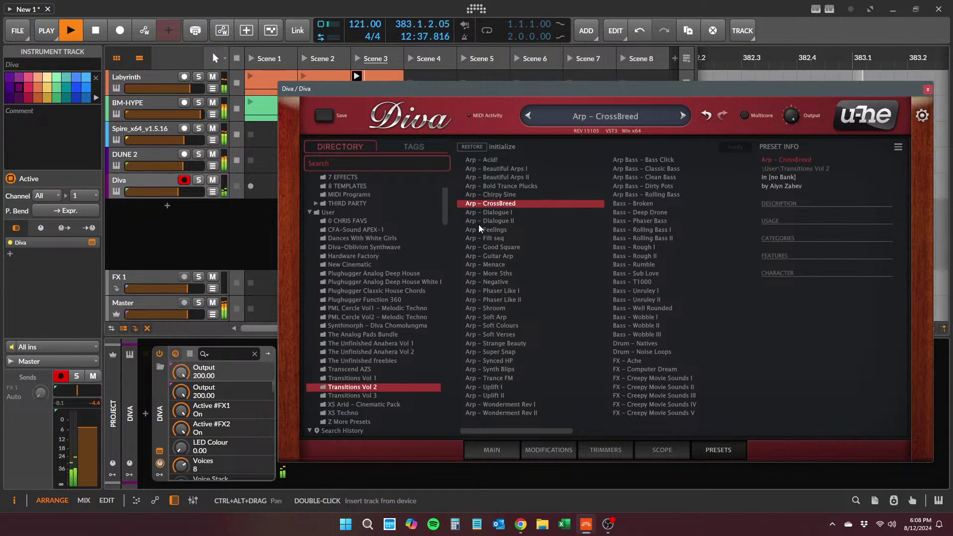
# - Close the Diva window, record a clip into the Diva track's Scene 3 slot and stop the track
pyautogui.click(928, 90)
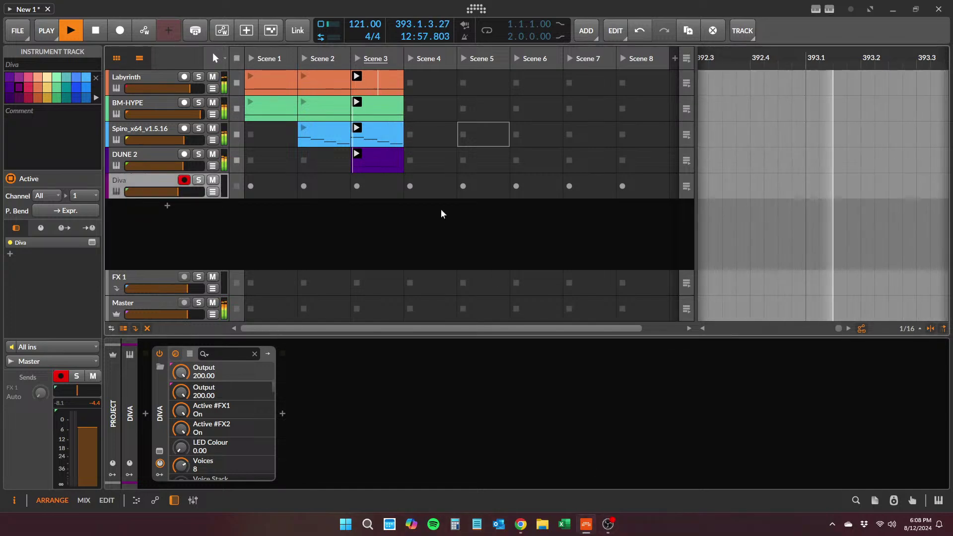
pyautogui.click(358, 187)
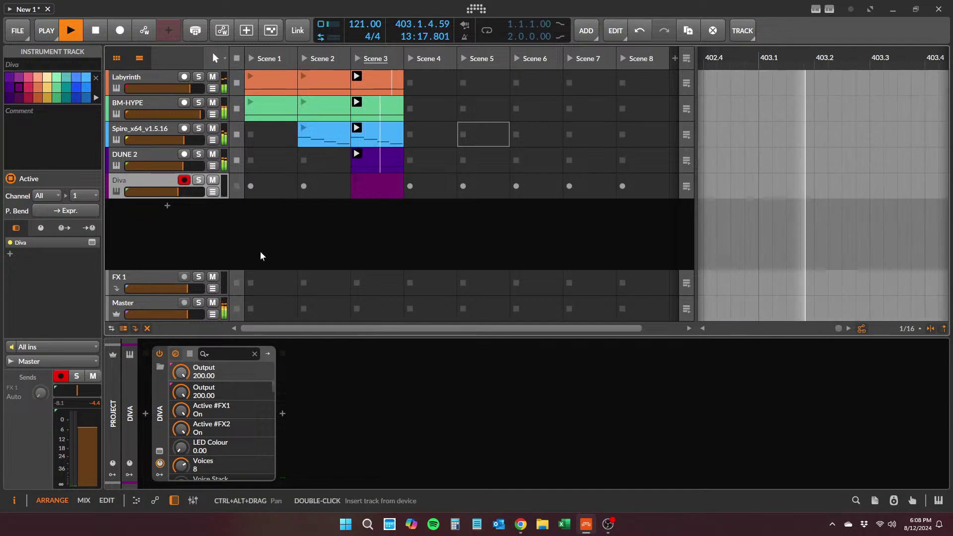
pyautogui.click(237, 186)
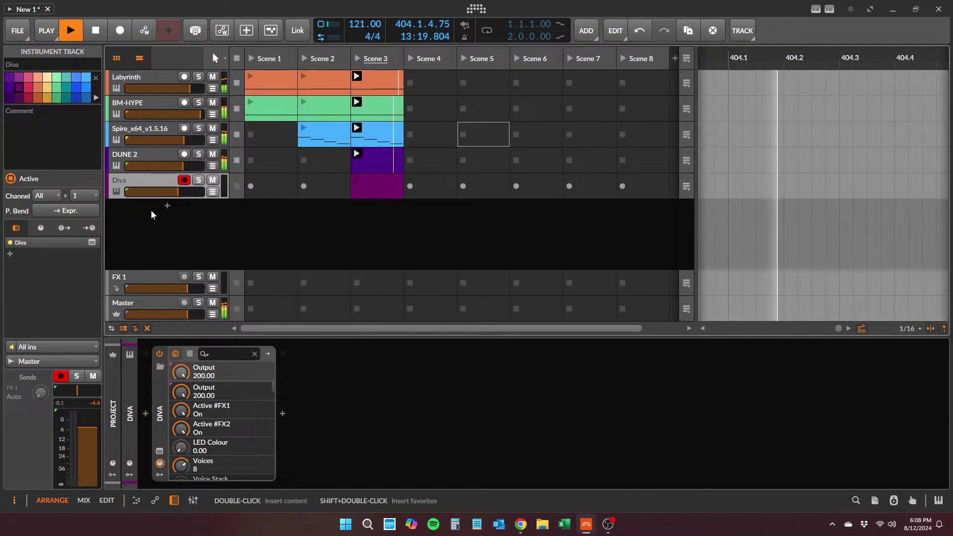
# - Bounce the Scene 3 Diva clip to a new audio track, Pre-Fader at 32-bit floating-point, and delete the Diva instrument track
pyautogui.click(377, 183)
pyautogui.rightClick(377, 182)
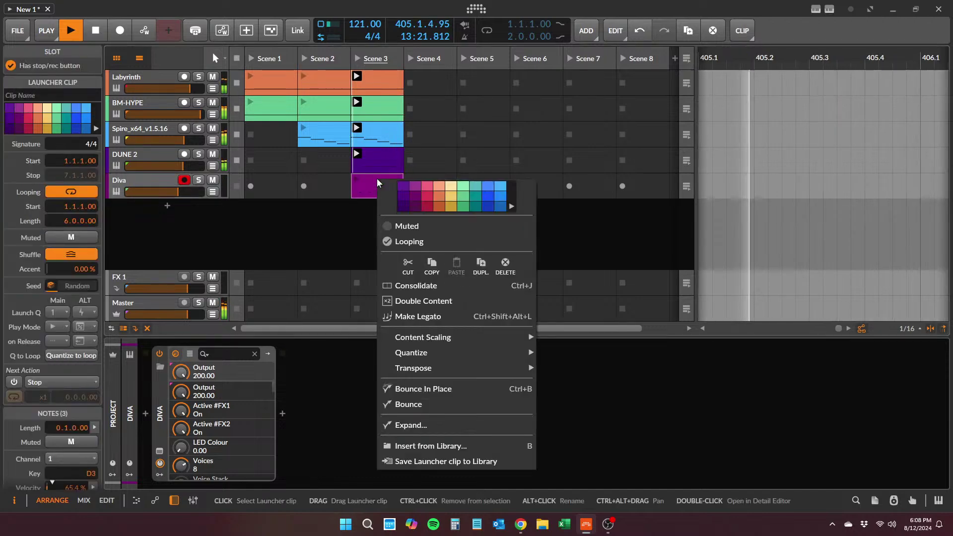
pyautogui.click(427, 407)
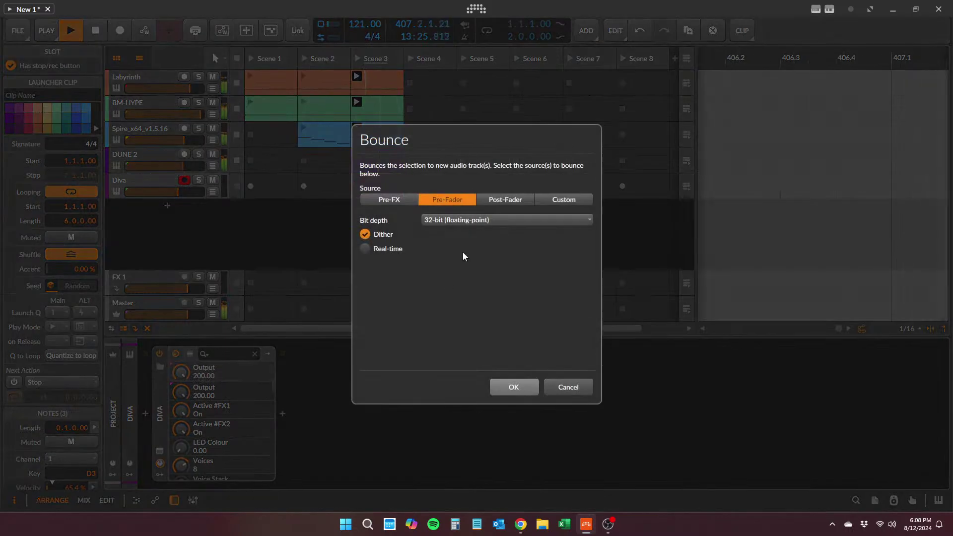
pyautogui.click(511, 393)
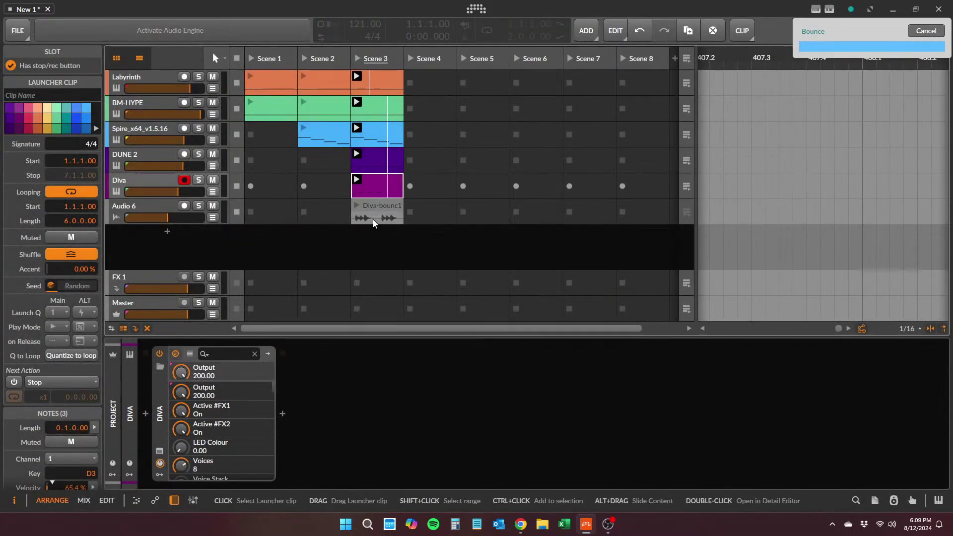
pyautogui.click(154, 181)
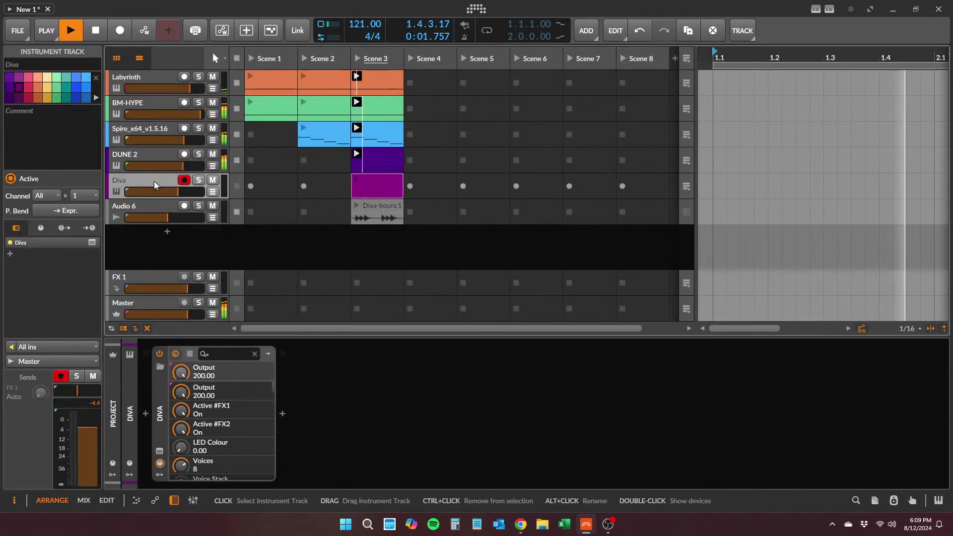
pyautogui.press('Delete')
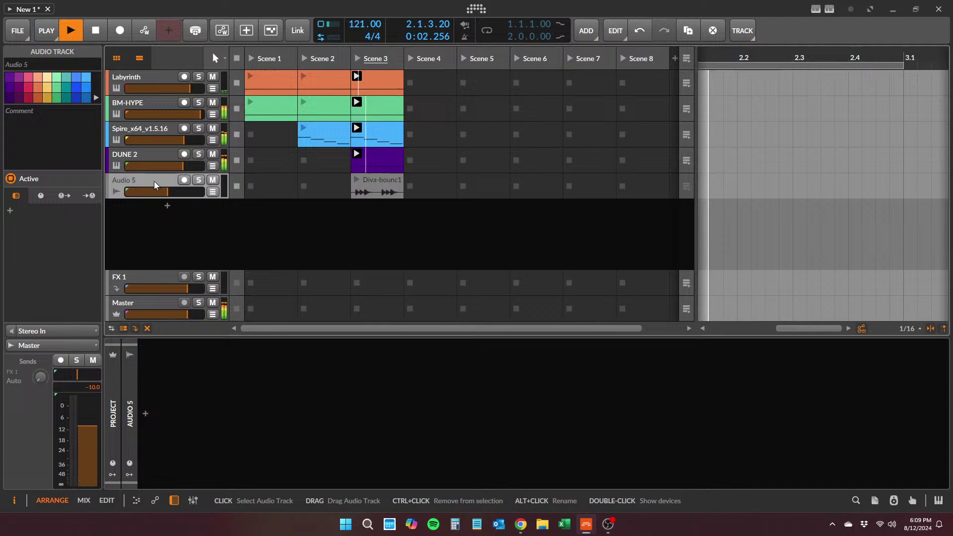
# - Open the Diva-bounce-1 clip, delete its bar 2 hit and the empty lead-in at bar 1, with Scene 3 launched
pyautogui.doubleClick(374, 180)
pyautogui.moveTo(504, 242); pyautogui.dragTo(313, 298)
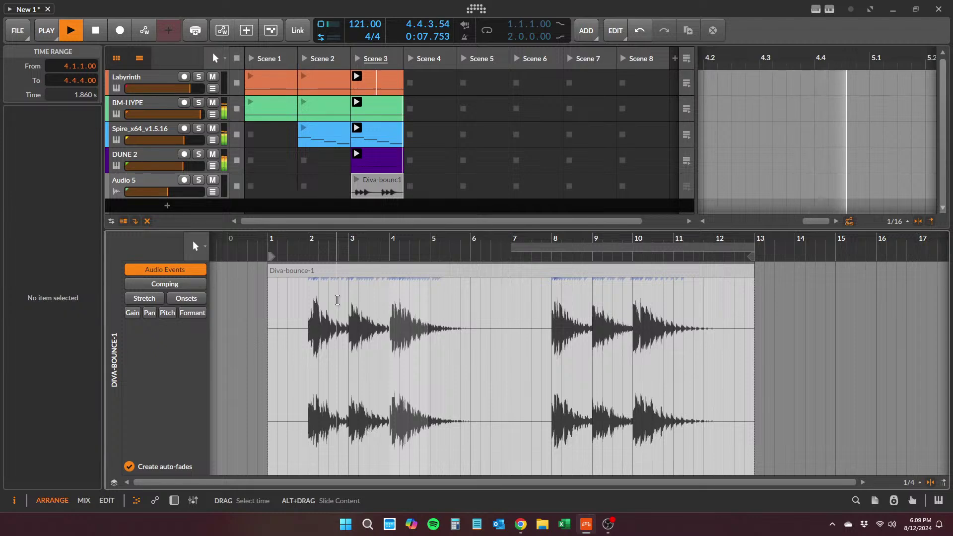
pyautogui.moveTo(308, 298); pyautogui.dragTo(346, 298)
pyautogui.press('Delete')
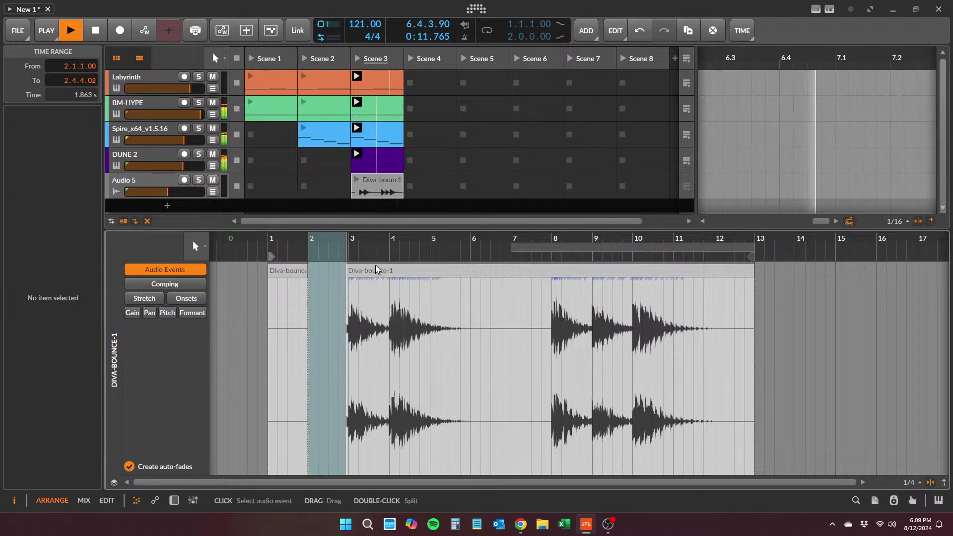
pyautogui.click(356, 61)
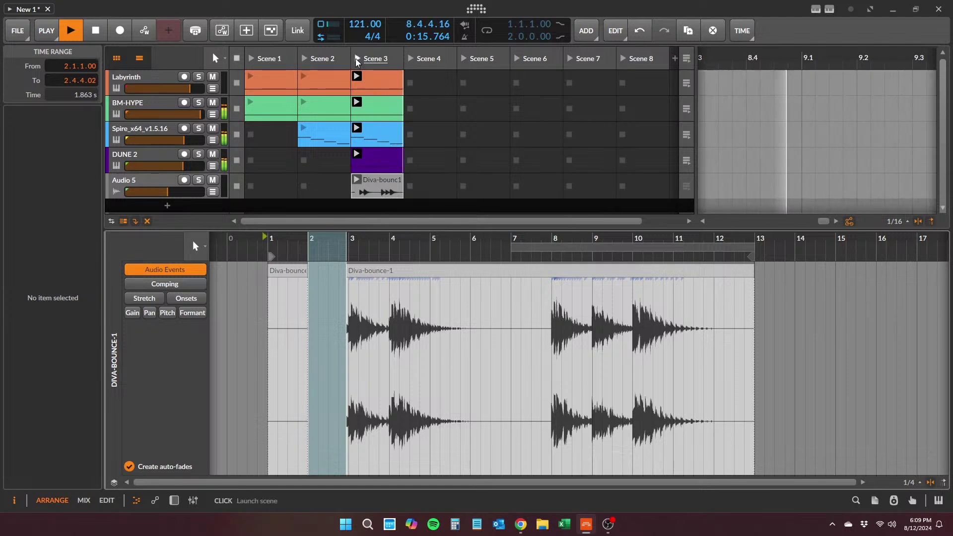
pyautogui.click(291, 271)
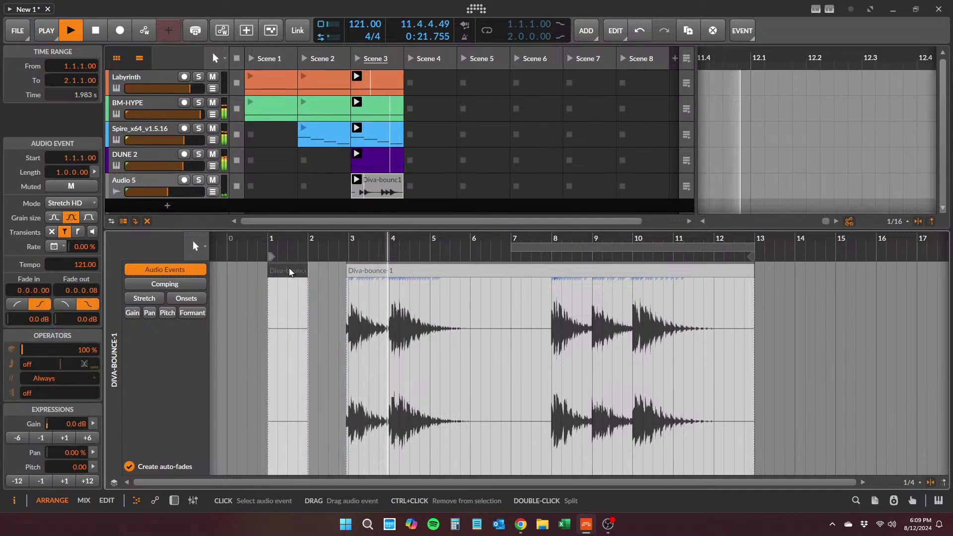
pyautogui.press('Delete')
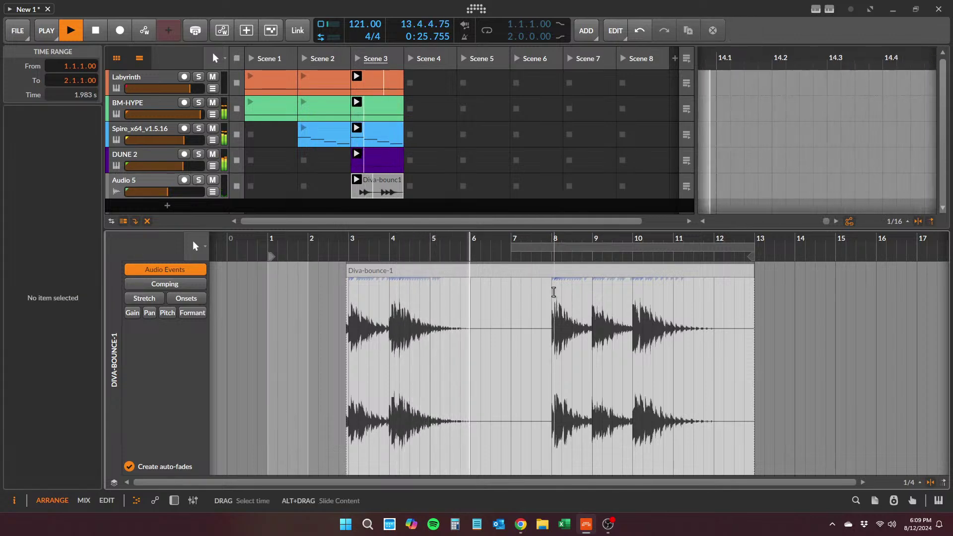
# - Delete the bar 8 hit from the Diva-bounce-1 clip, from 8.1.1.00 to 9.1.1.00
pyautogui.moveTo(551, 293); pyautogui.dragTo(589, 306)
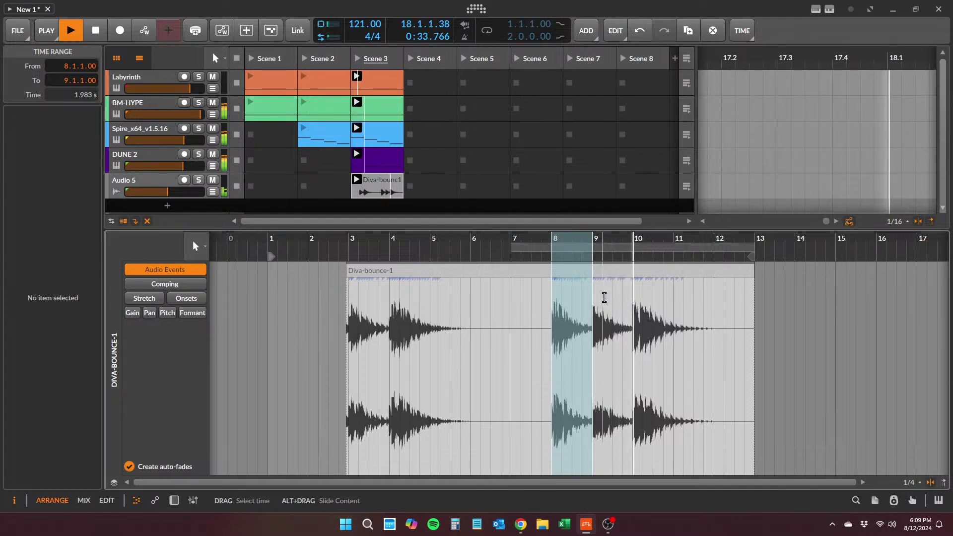
pyautogui.click(567, 302)
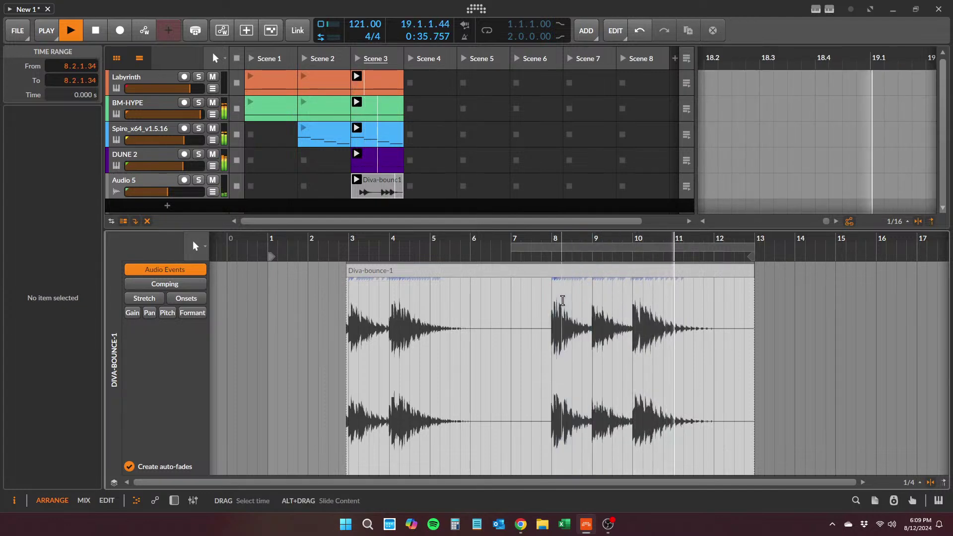
pyautogui.moveTo(553, 300); pyautogui.dragTo(591, 315)
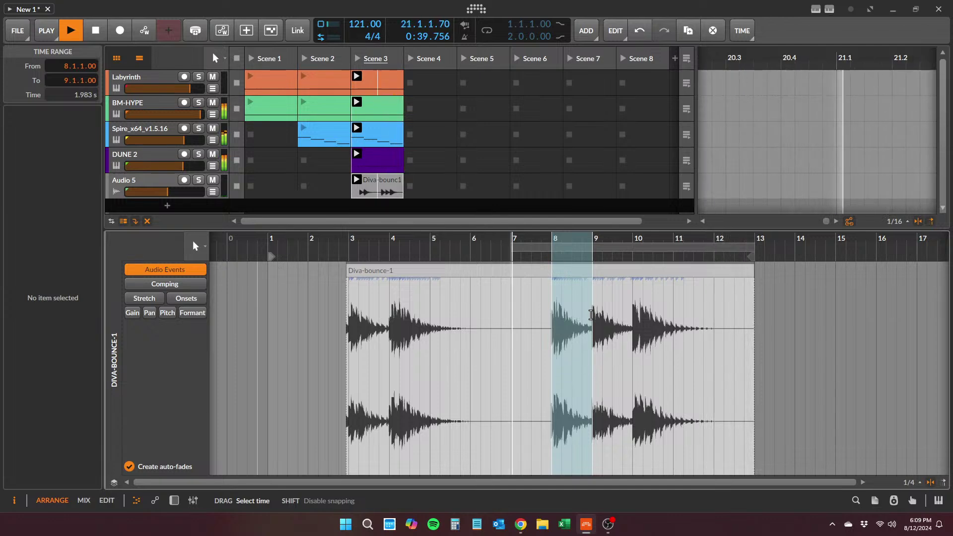
pyautogui.press('Delete')
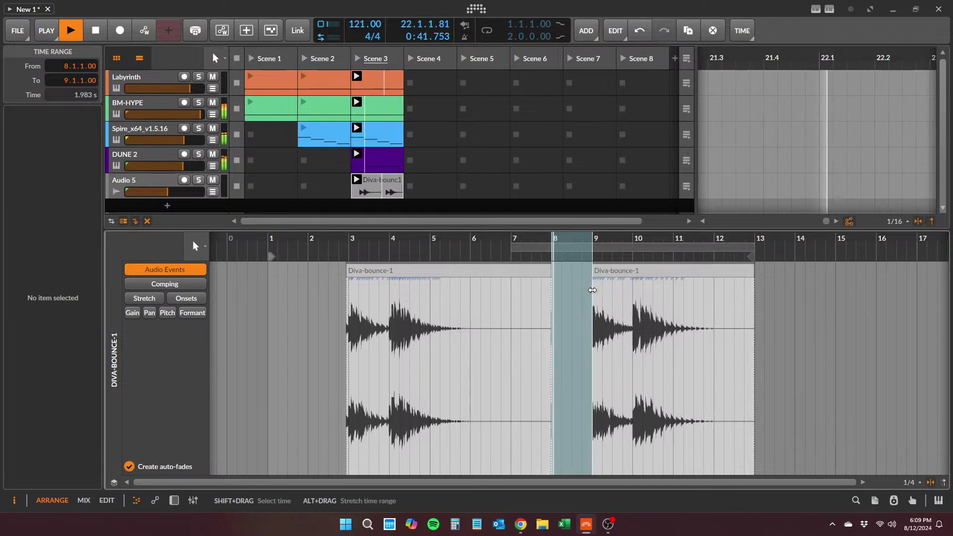
# - Move the bar 9 hit of the Diva-bounce-1 clip to 8.1.1.00 and set its gain to +6.0 dB
pyautogui.moveTo(592, 290); pyautogui.dragTo(630, 300)
pyautogui.click(627, 302)
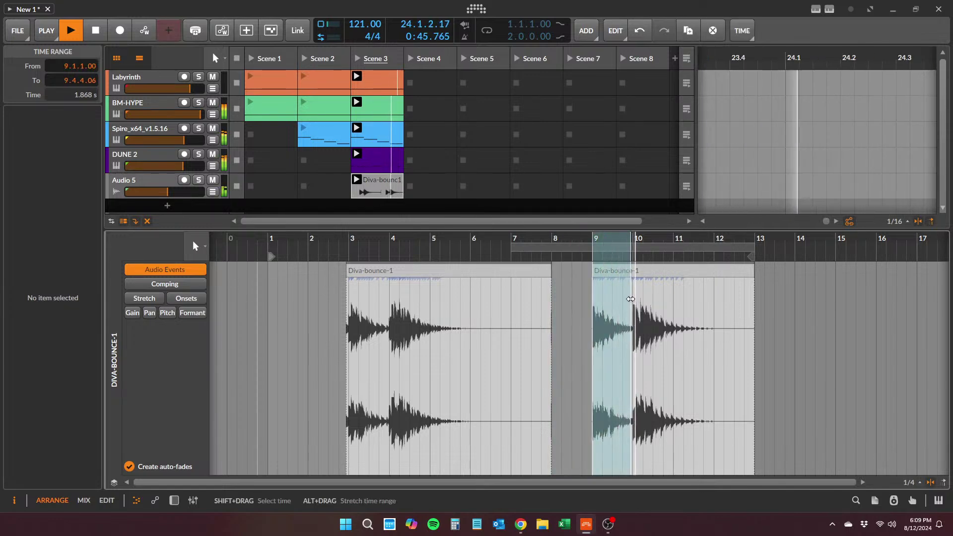
pyautogui.press('Delete')
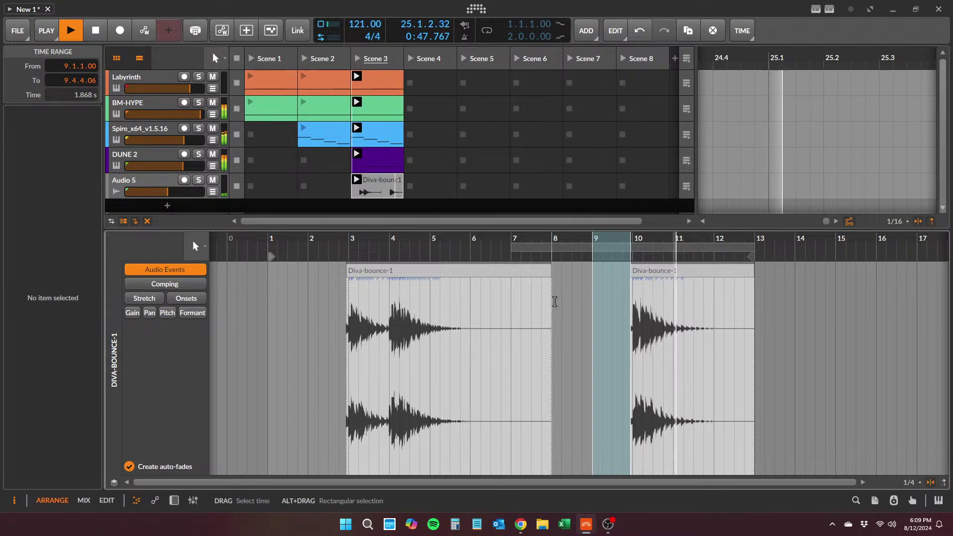
pyautogui.click(555, 302)
pyautogui.hotkey('ctrl', 'v')
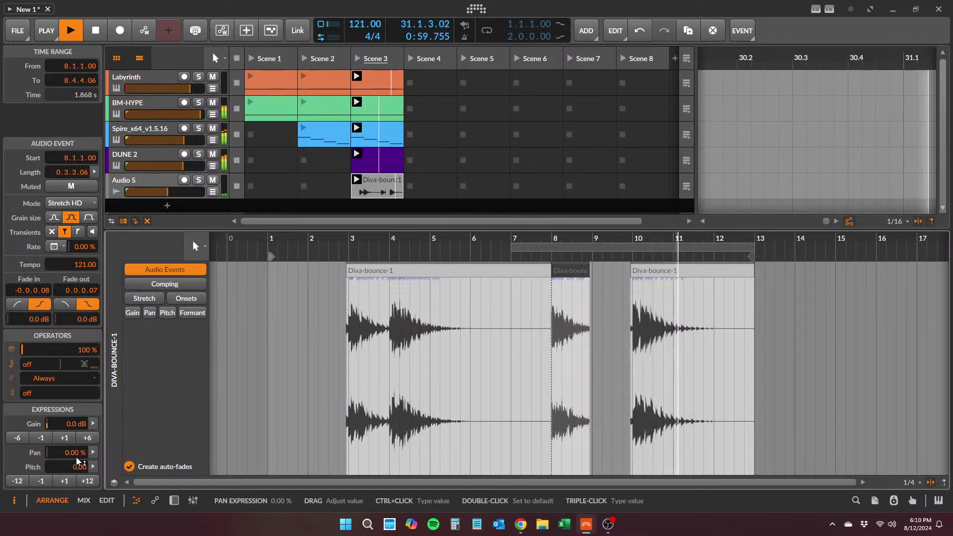
pyautogui.click(95, 441)
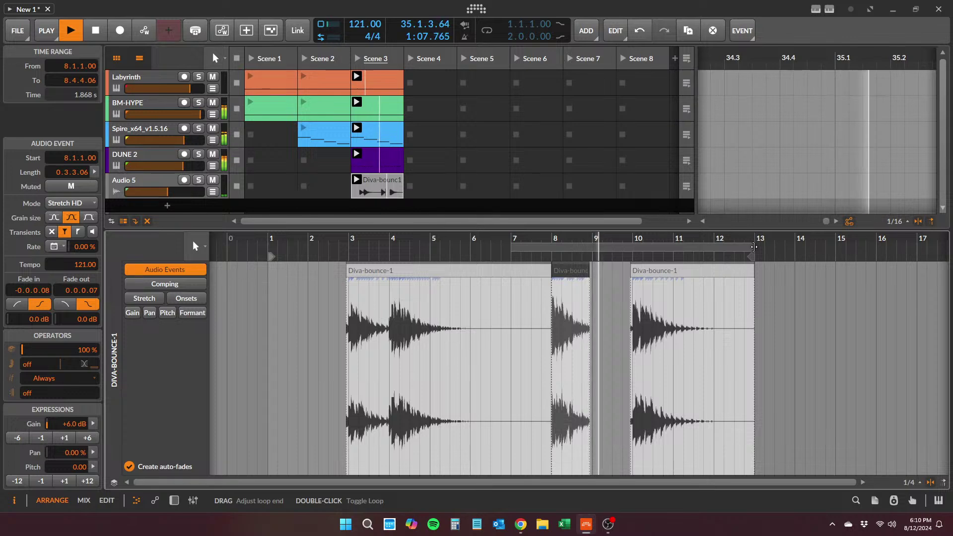
# - Delete the audio event between bars 3 and 8 and extend the clip's loop start back to bar 5
pyautogui.click(753, 248)
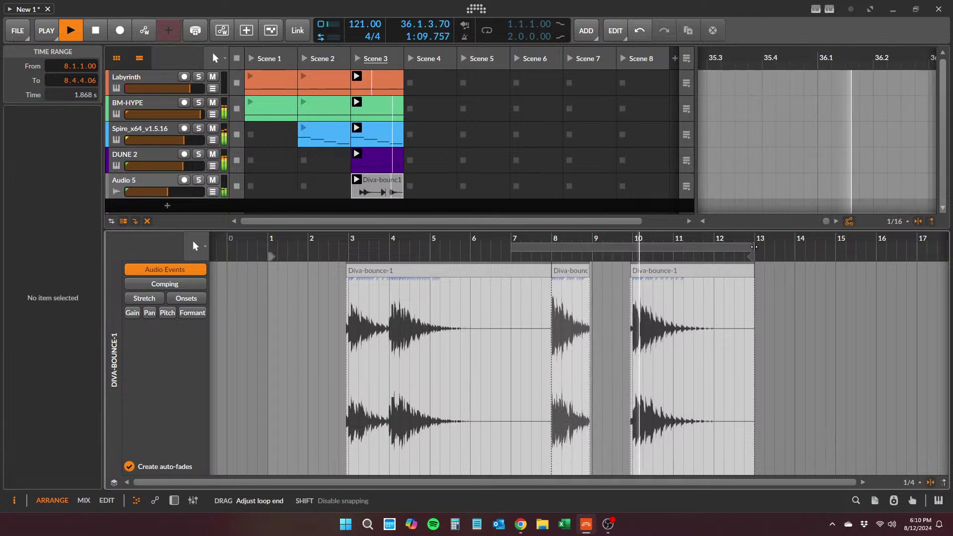
pyautogui.click(429, 275)
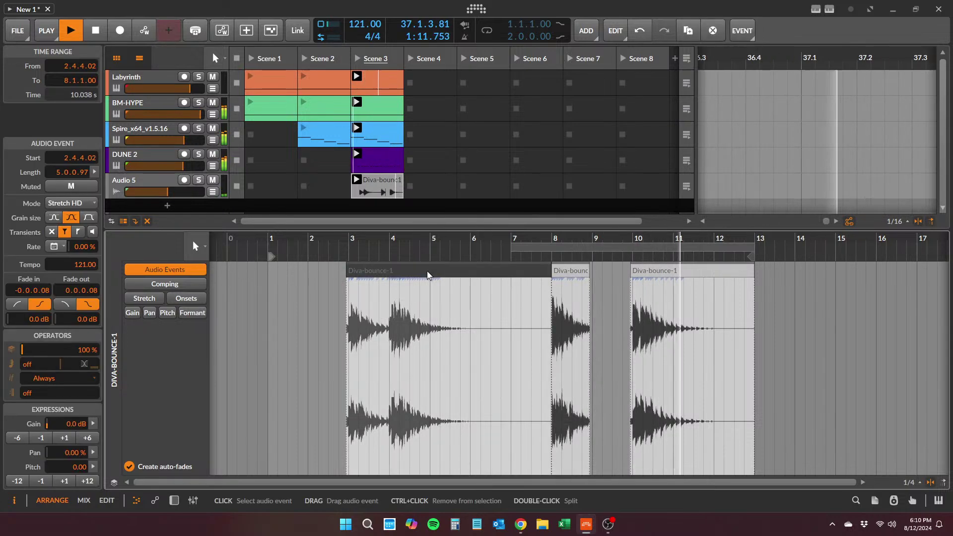
pyautogui.press('Delete')
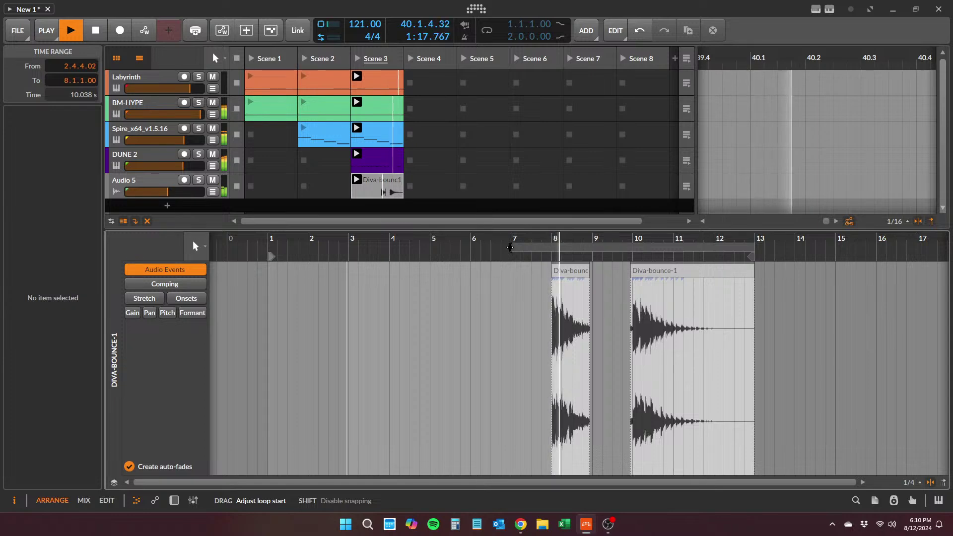
pyautogui.moveTo(511, 247); pyautogui.dragTo(434, 242)
pyautogui.click(424, 296)
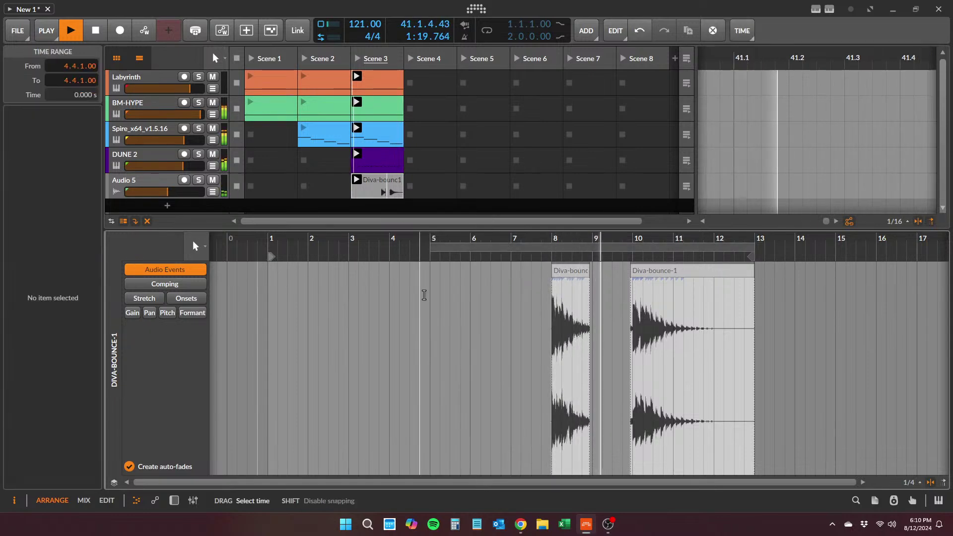
# - Restart playback with Scene 3 and raise the Audio 5 track's volume to -7.5 dB
pyautogui.press('space')
pyautogui.click(354, 66)
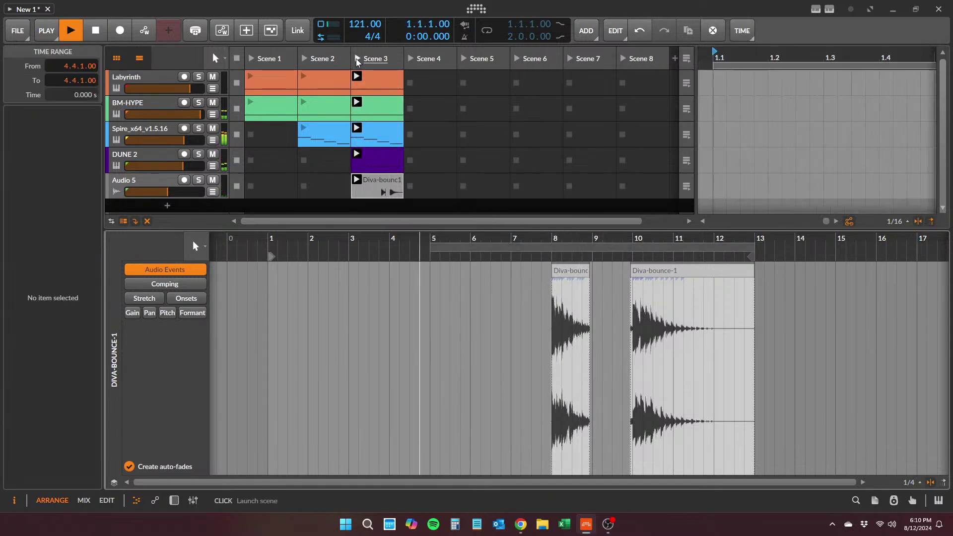
pyautogui.moveTo(341, 229); pyautogui.dragTo(341, 296)
pyautogui.moveTo(179, 193); pyautogui.dragTo(184, 193)
# - Rename the Audio 5 track to Sfx and the DUNE 2 track to Bass
pyautogui.click(152, 185)
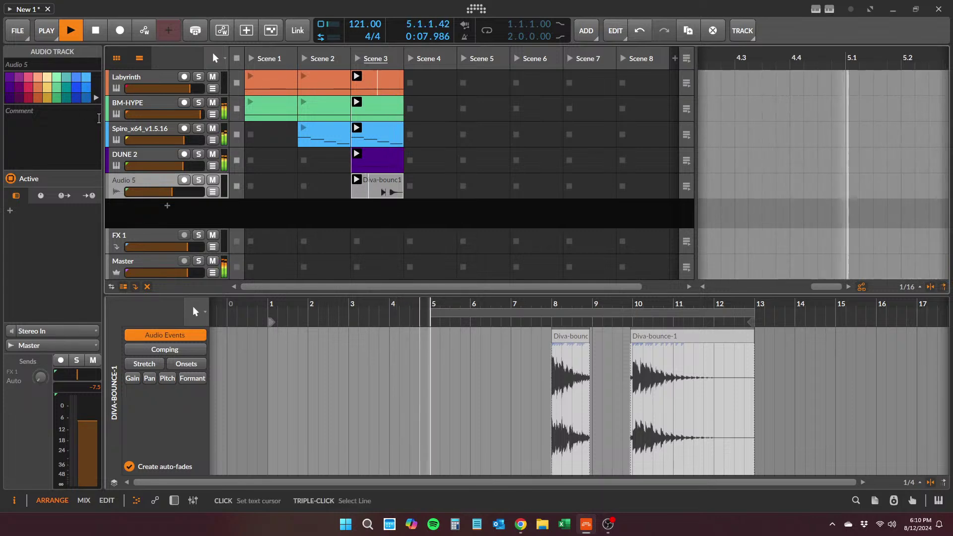
pyautogui.click(39, 63)
pyautogui.write('Sfx')
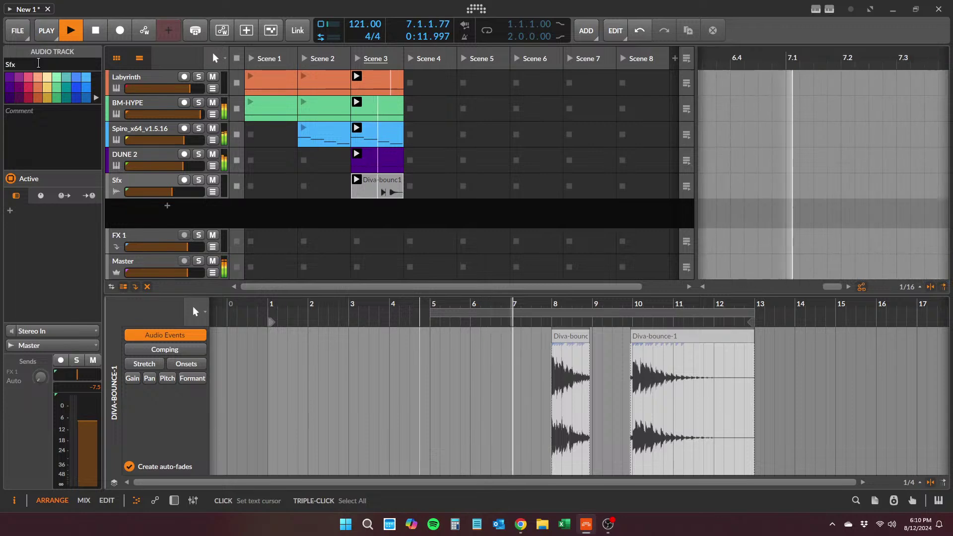
pyautogui.click(160, 158)
pyautogui.click(17, 62)
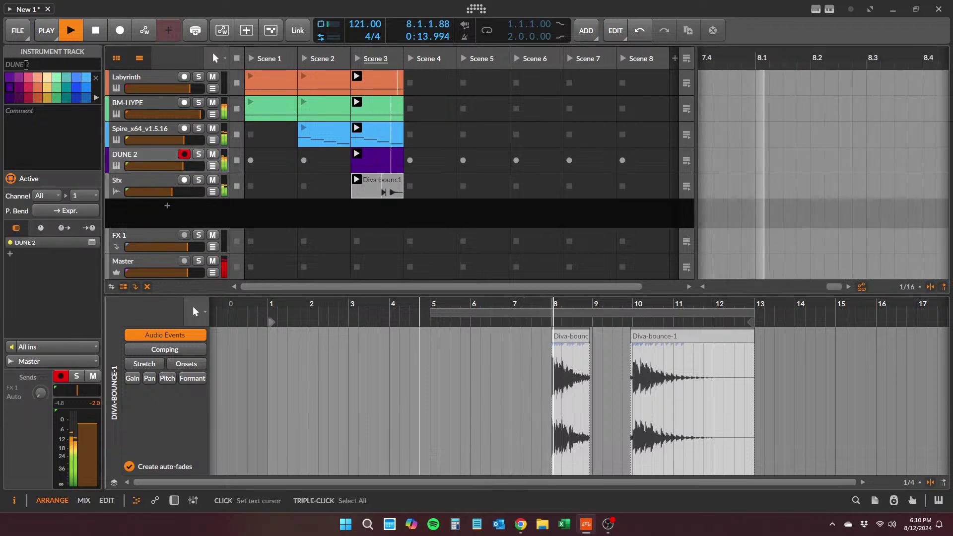
pyautogui.write('Bass')
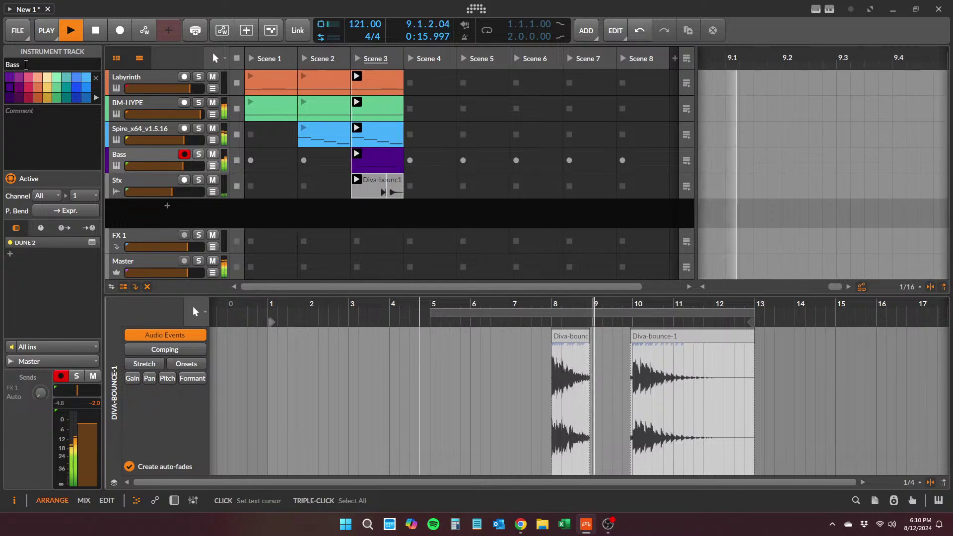
# - Color the Labyrinth track pink and BM-HYPE crimson, and move BM-HYPE above Labyrinth
pyautogui.click(148, 81)
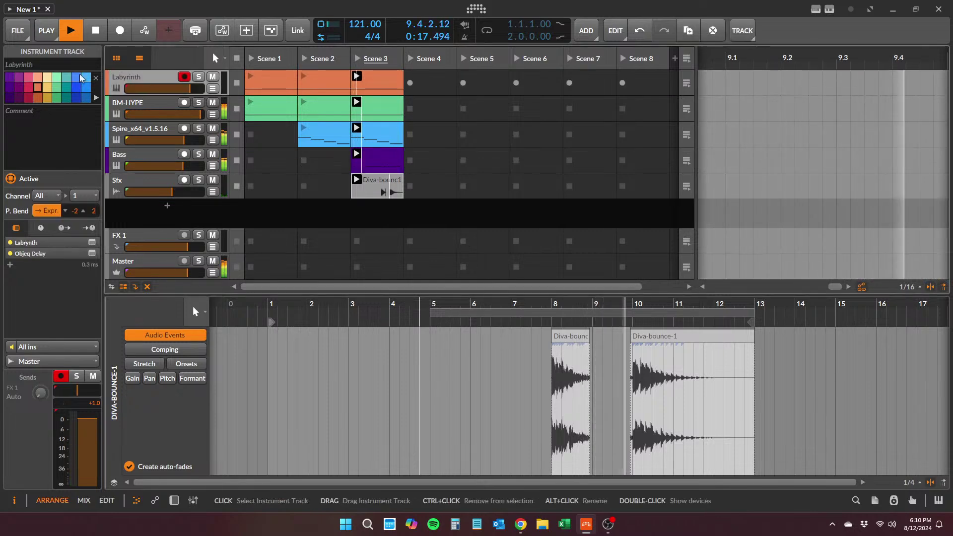
pyautogui.click(29, 77)
pyautogui.click(124, 107)
pyautogui.click(28, 88)
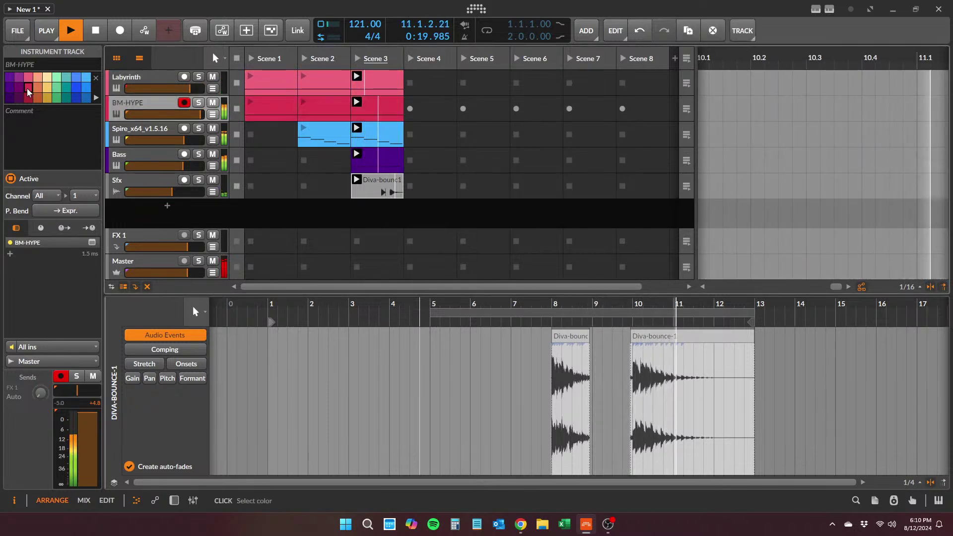
pyautogui.moveTo(128, 107); pyautogui.dragTo(141, 86)
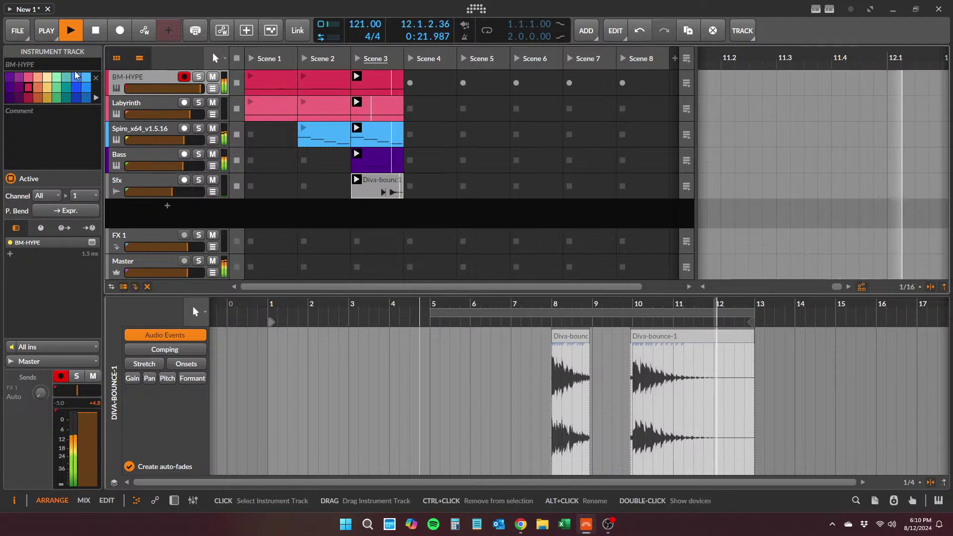
# - Rename the BM-HYPE track to Drums and the Labyrinth track to Perc
pyautogui.click(32, 64)
pyautogui.write('Drums')
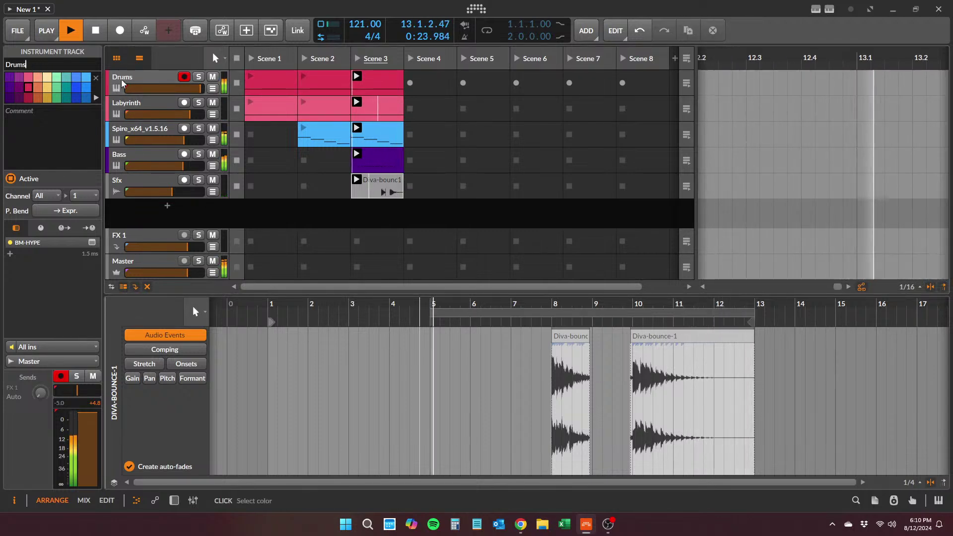
pyautogui.click(149, 106)
pyautogui.write('Perc')
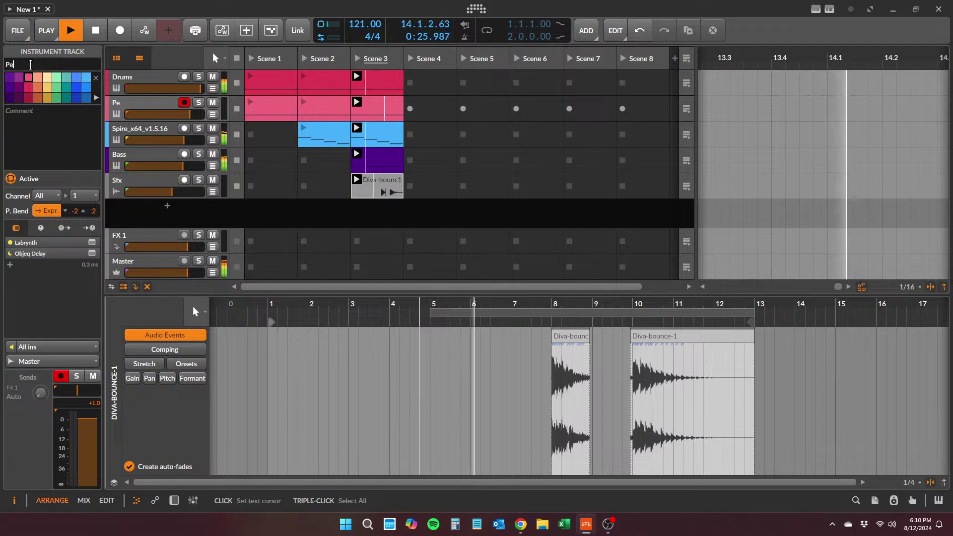
# - Color the Bass track orange and place it above the Spire track, disarmed for recording
pyautogui.click(127, 129)
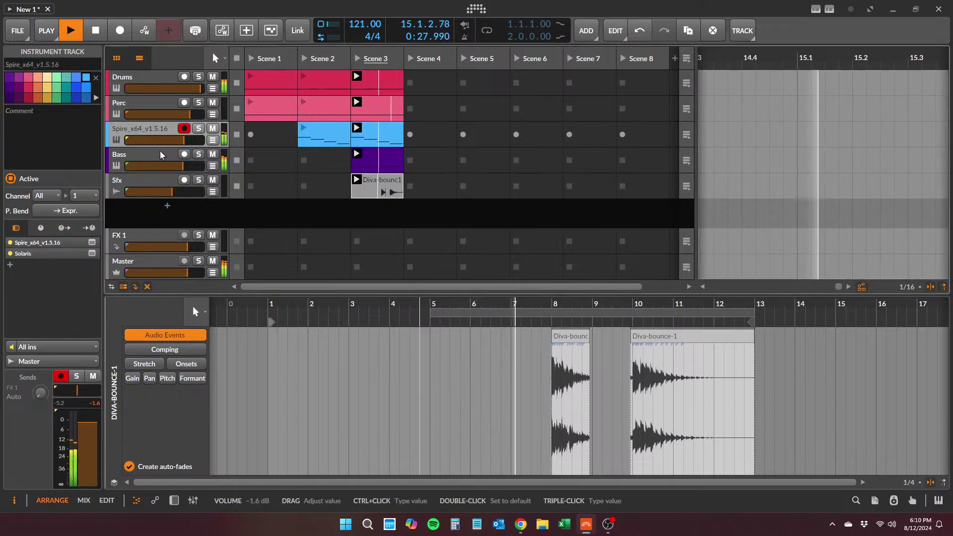
pyautogui.click(120, 160)
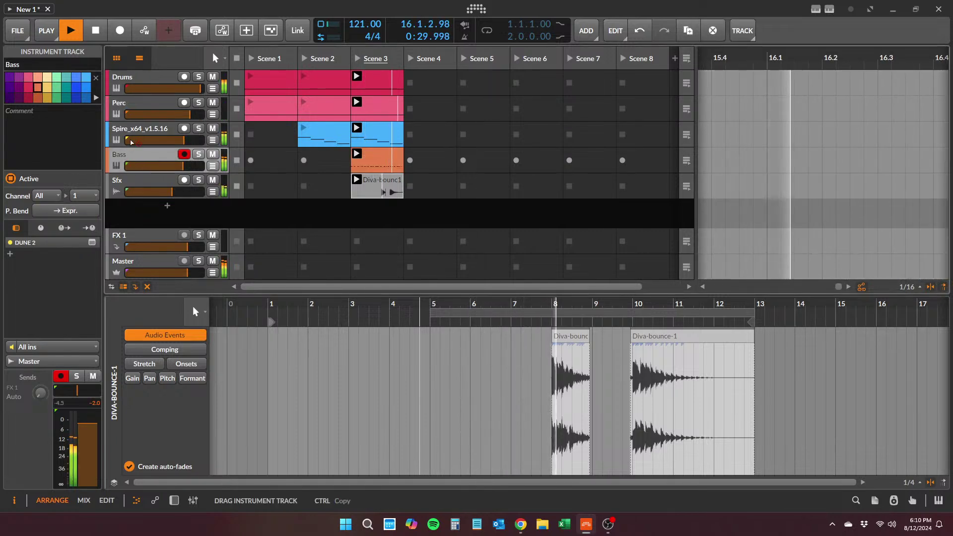
pyautogui.moveTo(121, 160); pyautogui.dragTo(121, 130)
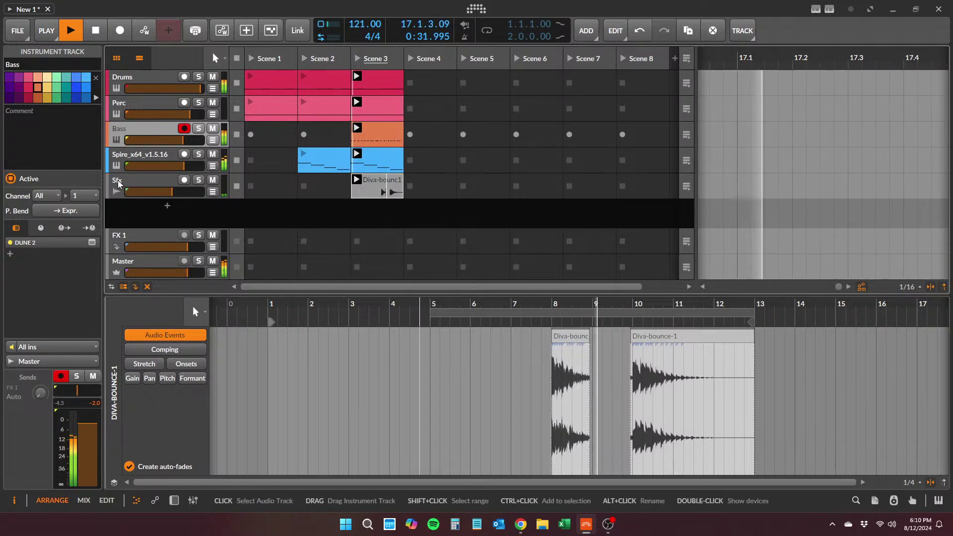
pyautogui.click(184, 129)
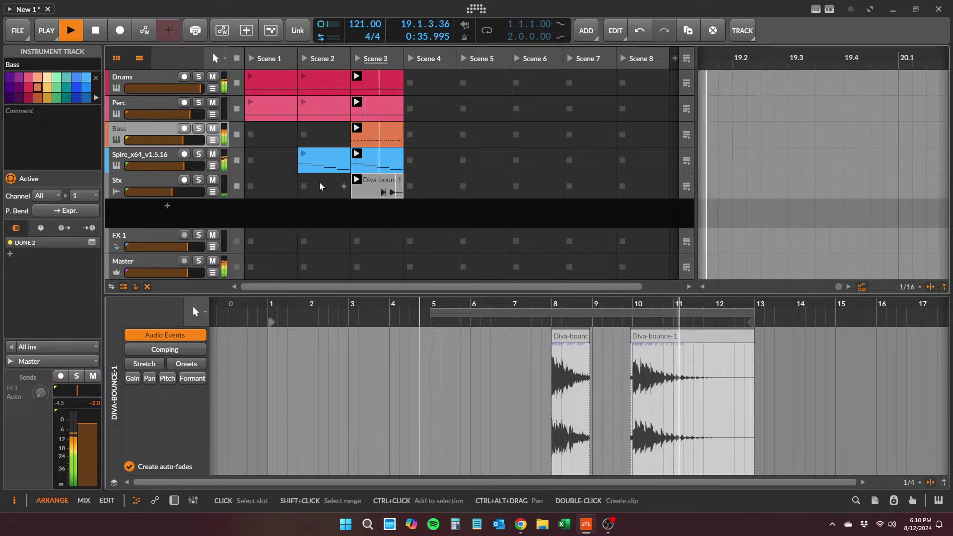
# - Stop all playing clips and the transport, and show the arranger timeline from bar 1
pyautogui.click(239, 62)
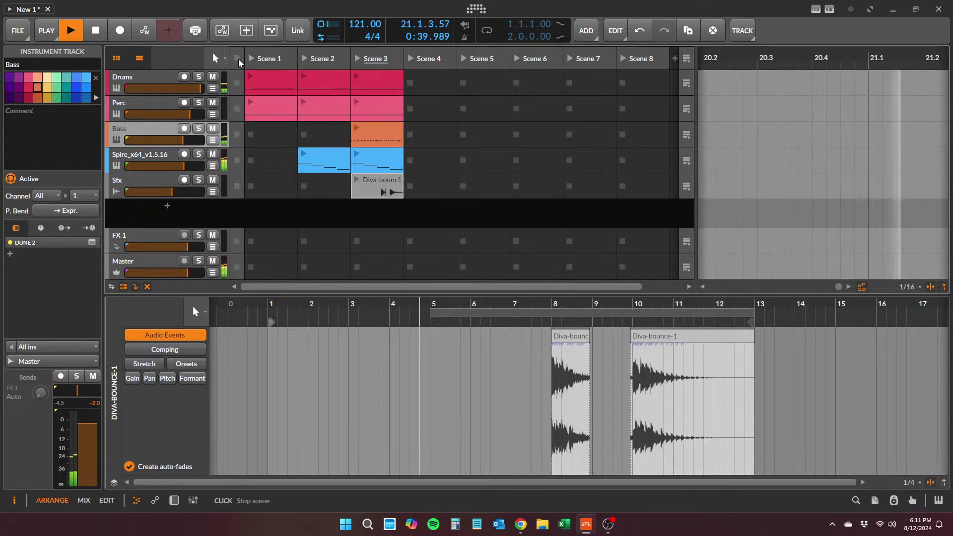
pyautogui.press('space')
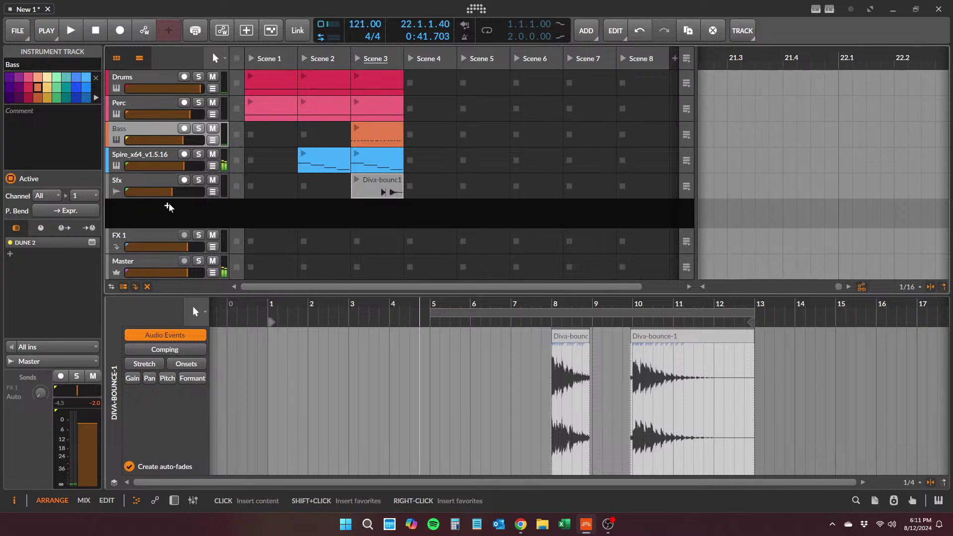
pyautogui.moveTo(839, 287); pyautogui.dragTo(786, 285)
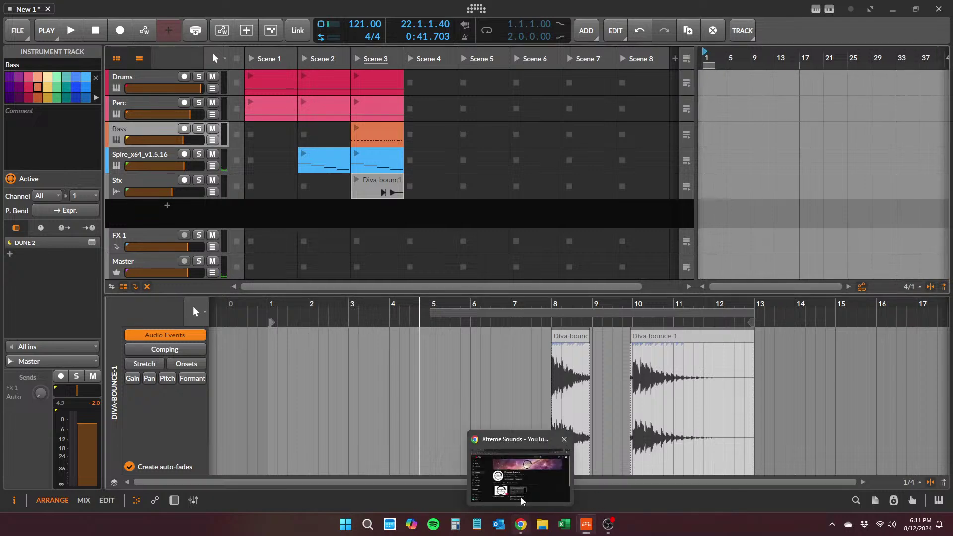
# - Add an instrument track below the Sfx track and load the Spire synth on it
pyautogui.click(167, 207)
pyautogui.write('spire')
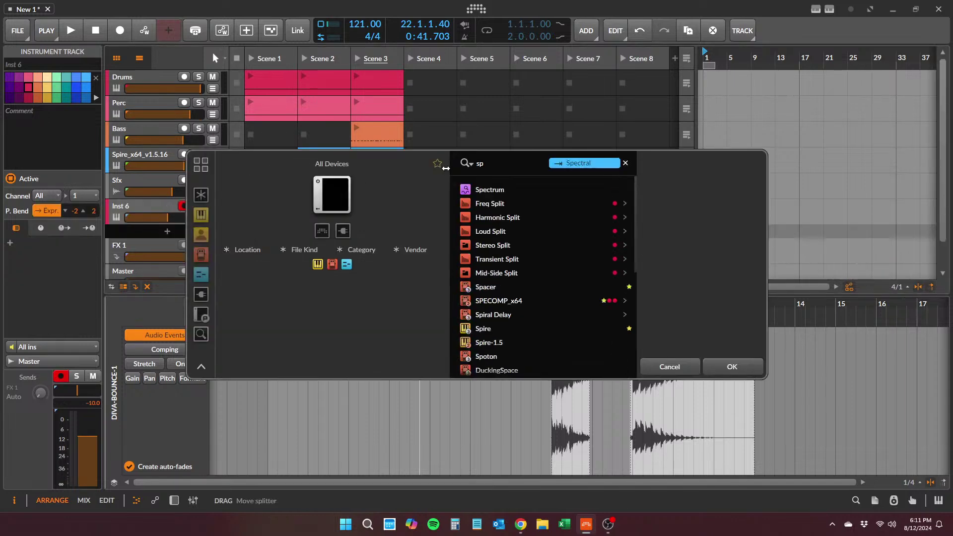
pyautogui.click(499, 203)
pyautogui.click(732, 367)
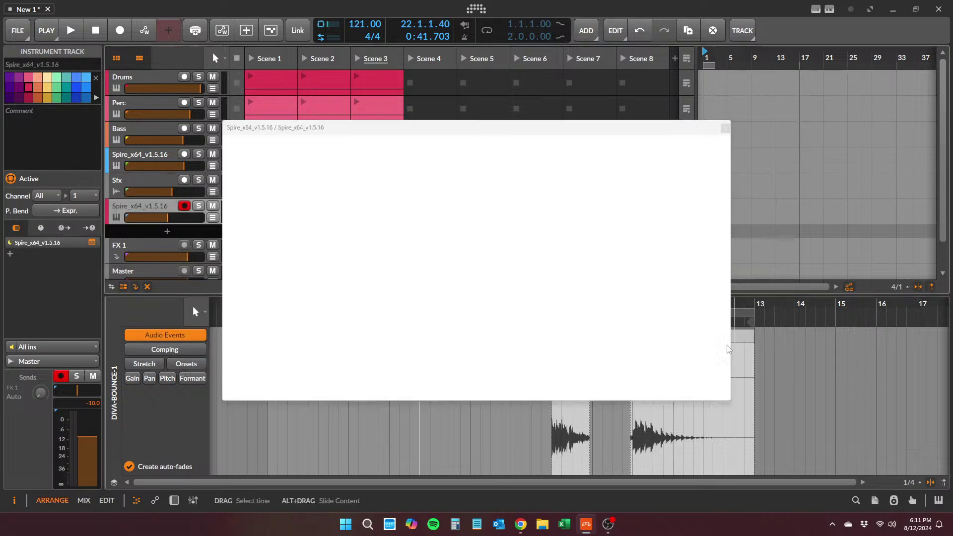
# - Load the Anjuna Pad preset from the 01 Anjuna Trance folder of the user library into the new Spire
pyautogui.click(322, 151)
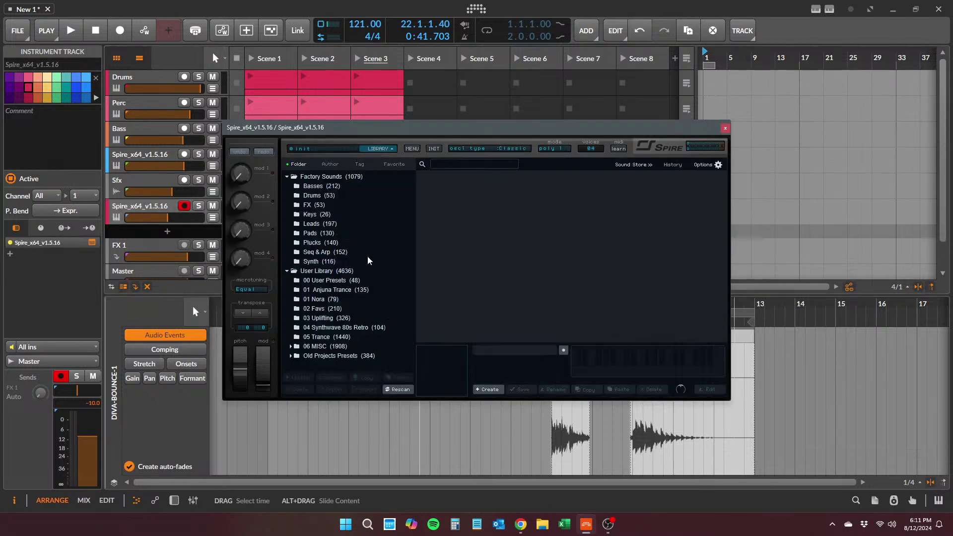
pyautogui.click(333, 235)
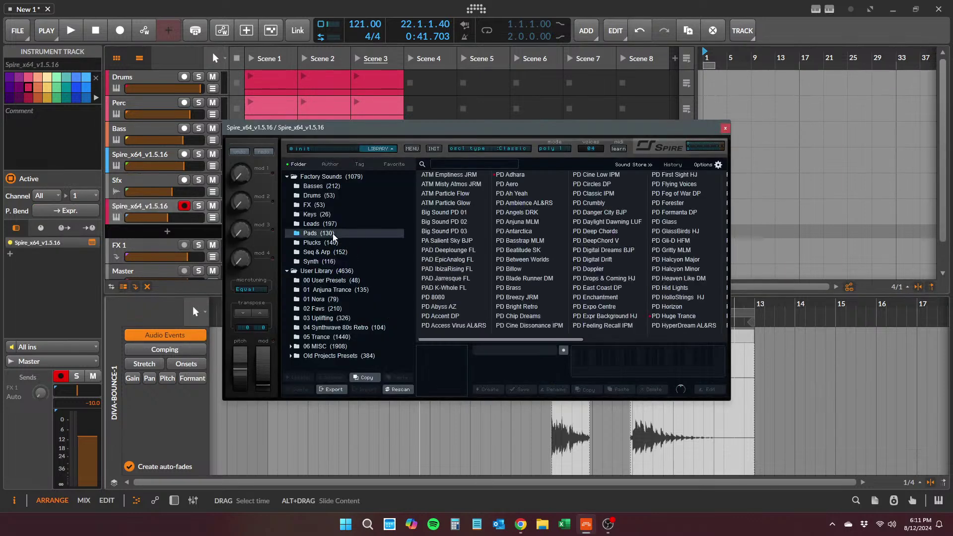
pyautogui.click(328, 310)
pyautogui.click(336, 293)
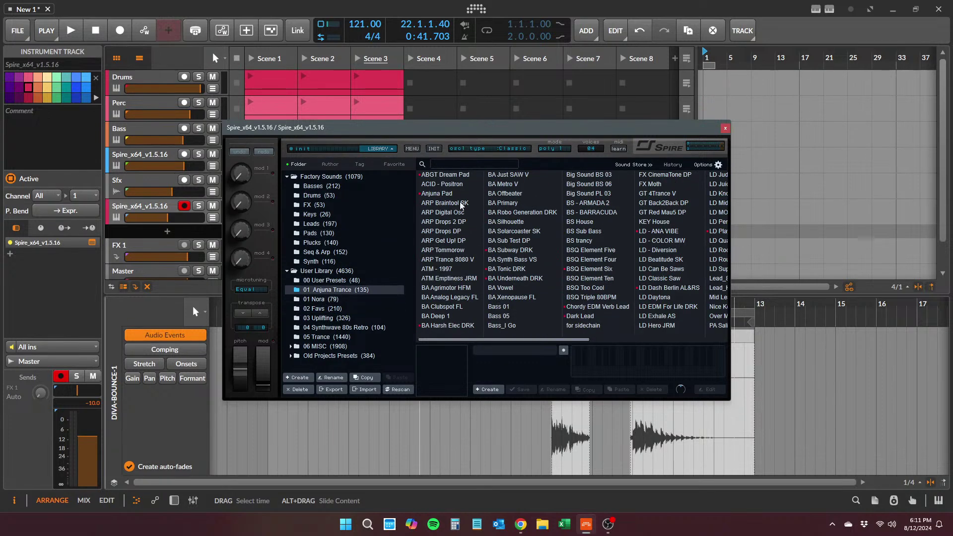
pyautogui.click(448, 194)
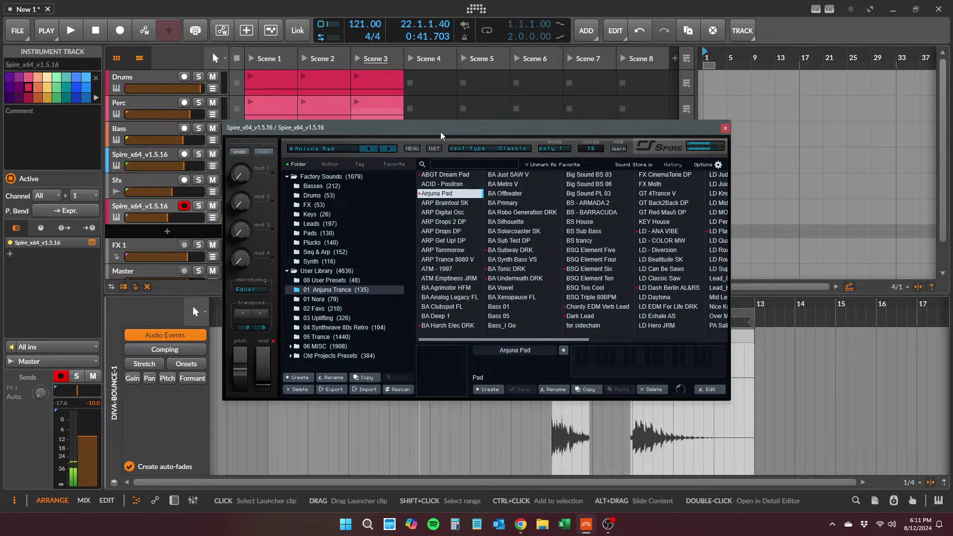
# - Move the synth window clear of the scenes, audition Scene 1 followed by Scene 3, and stop playback
pyautogui.moveTo(432, 130); pyautogui.dragTo(598, 178)
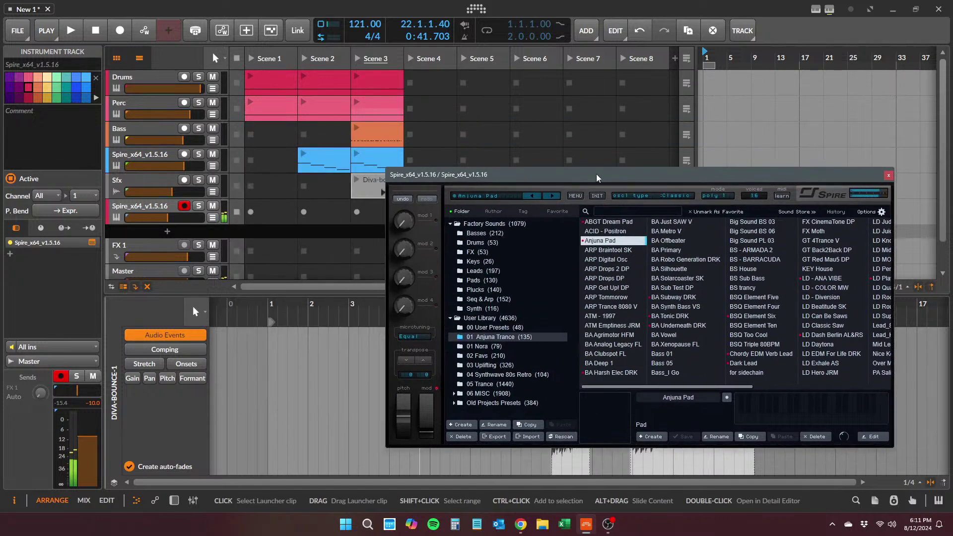
pyautogui.click(251, 59)
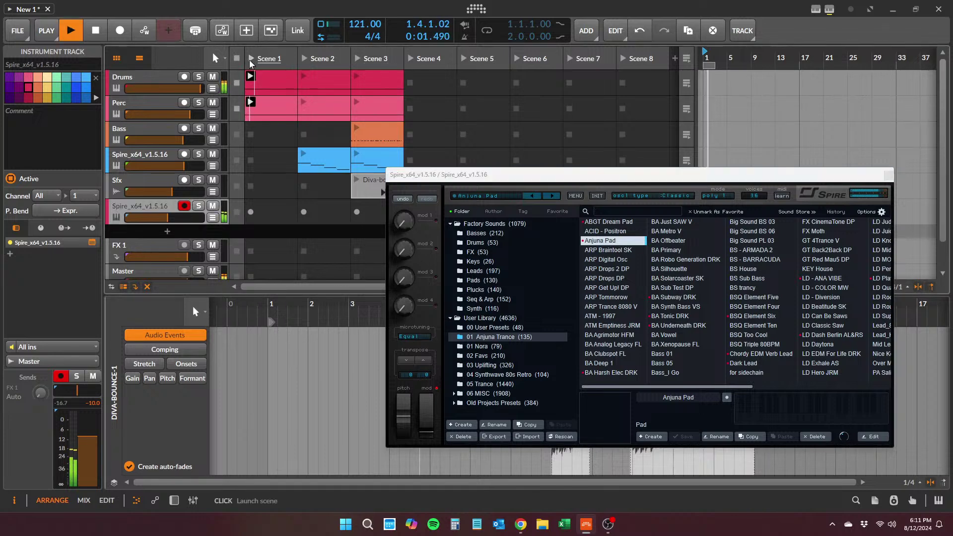
pyautogui.click(357, 59)
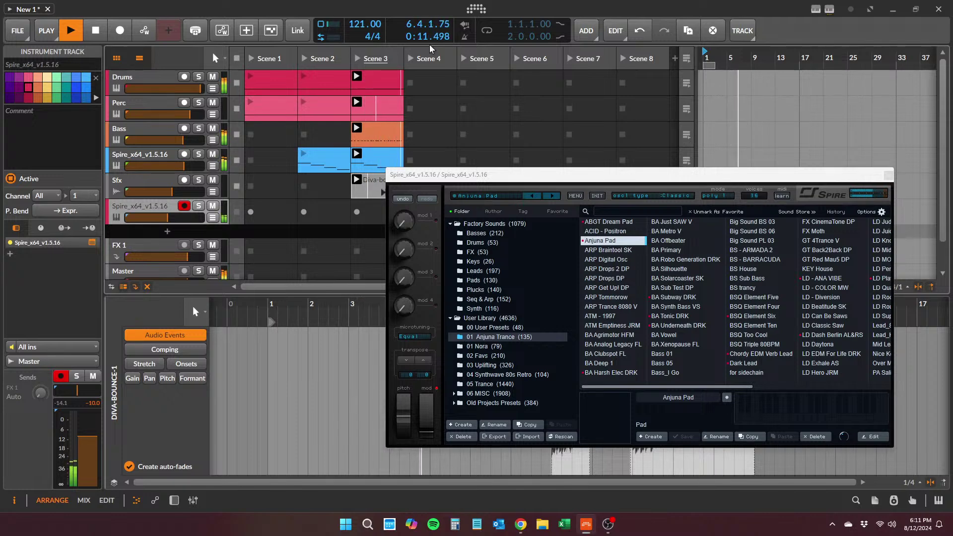
pyautogui.click(105, 31)
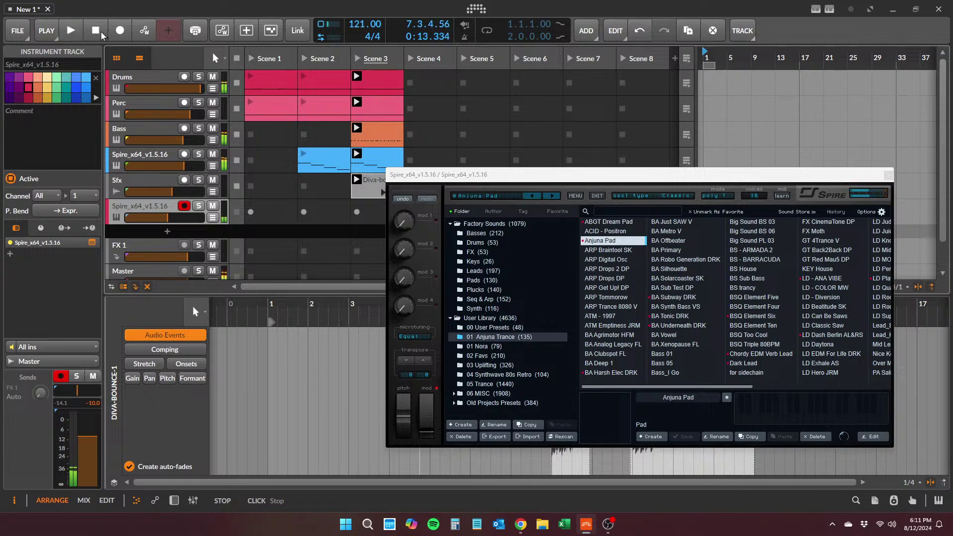
# - Copy the Scene 3 Spire clip to Scene 4 of the new Spire track, and color that track blue
pyautogui.click(385, 163)
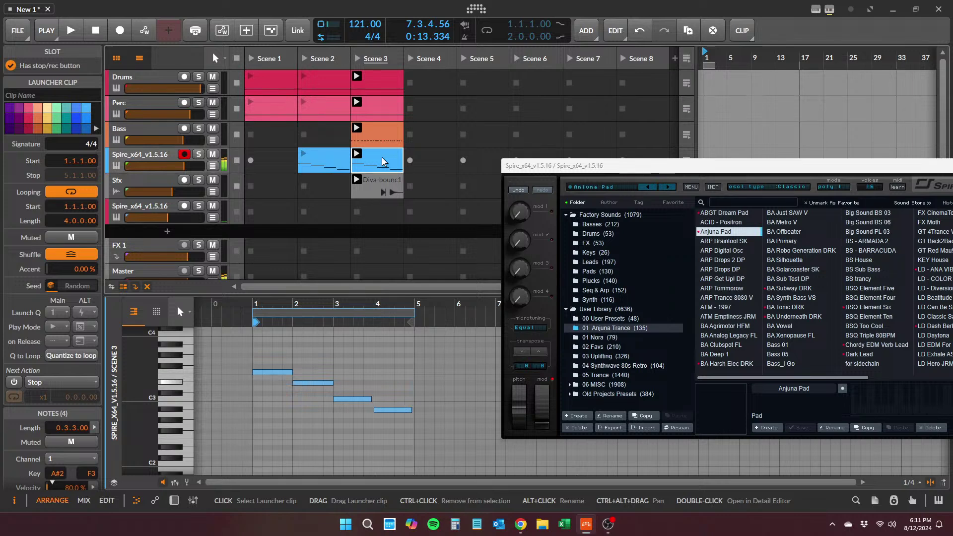
pyautogui.moveTo(382, 161); pyautogui.dragTo(448, 220)
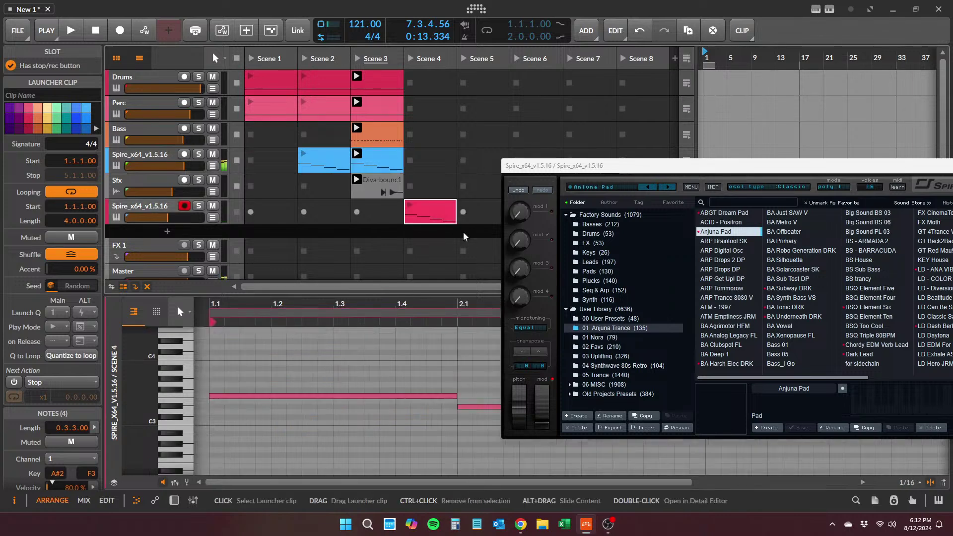
pyautogui.click(139, 206)
pyautogui.click(80, 80)
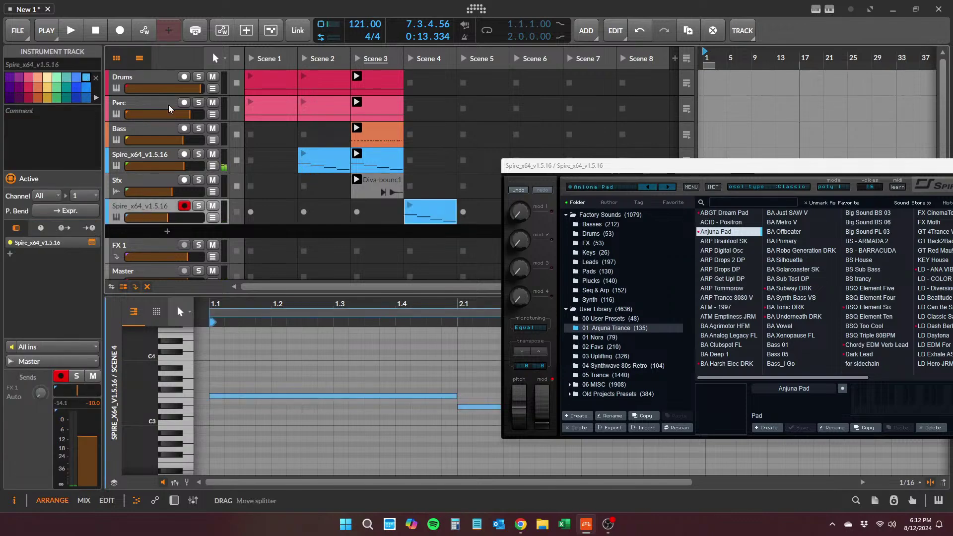
pyautogui.moveTo(799, 173); pyautogui.dragTo(481, 178)
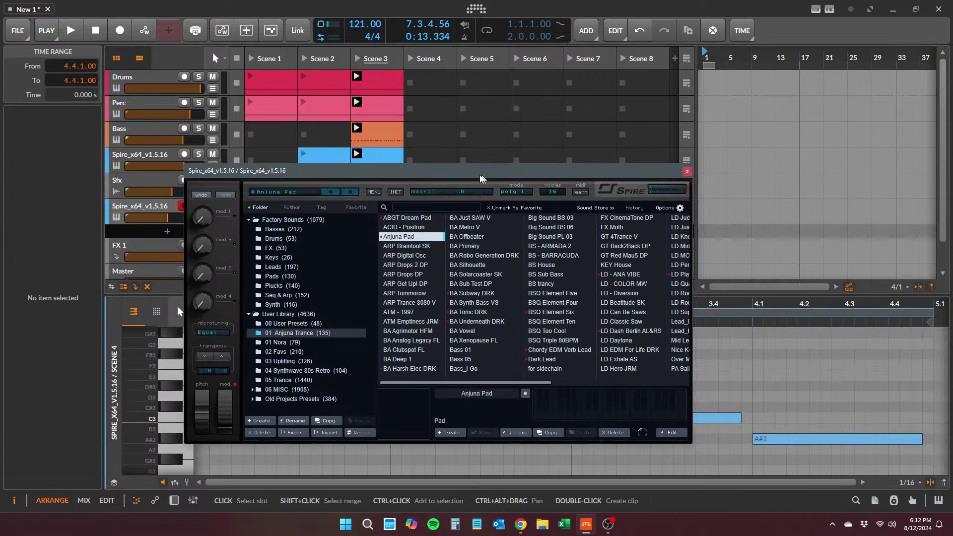
pyautogui.click(687, 171)
# - Stack copies of the Scene 4 clip's four notes at higher pitches into three-note chords and play them in an enlarged note editor
pyautogui.moveTo(273, 353); pyautogui.dragTo(290, 331)
pyautogui.click(409, 59)
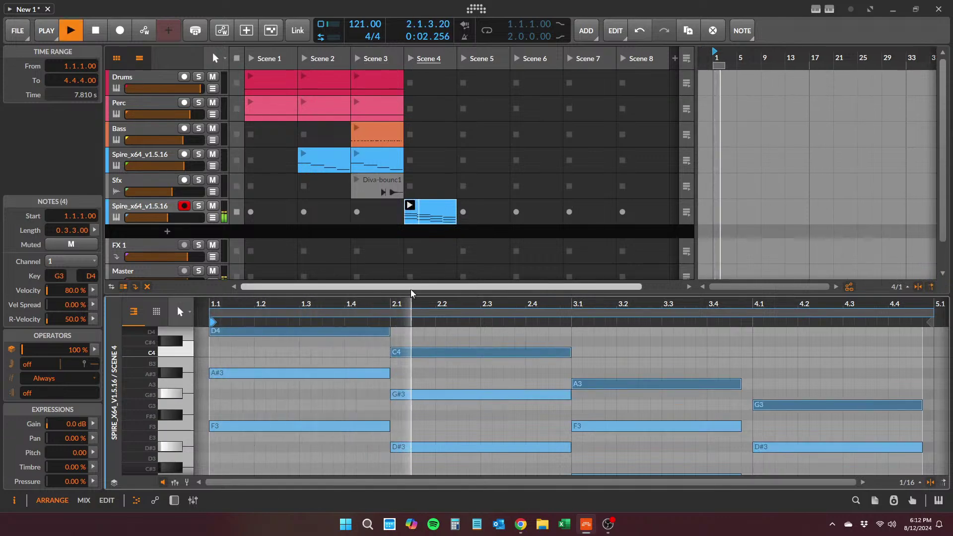
pyautogui.moveTo(408, 293); pyautogui.dragTo(392, 198)
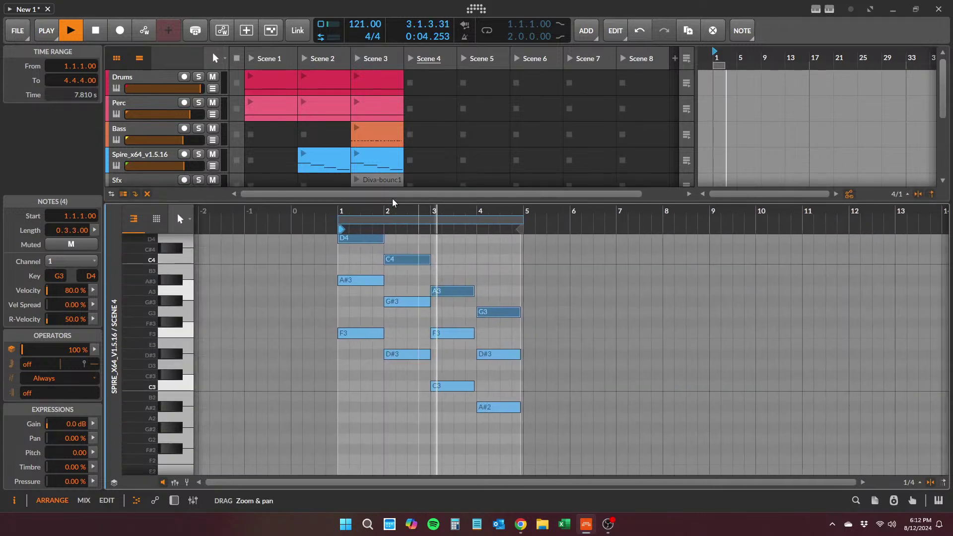
pyautogui.press('space')
# - Try the bar 3 chord one semitone lower, audition it, and move the chord back to C3, F3 and A3
pyautogui.moveTo(452, 271); pyautogui.dragTo(449, 390)
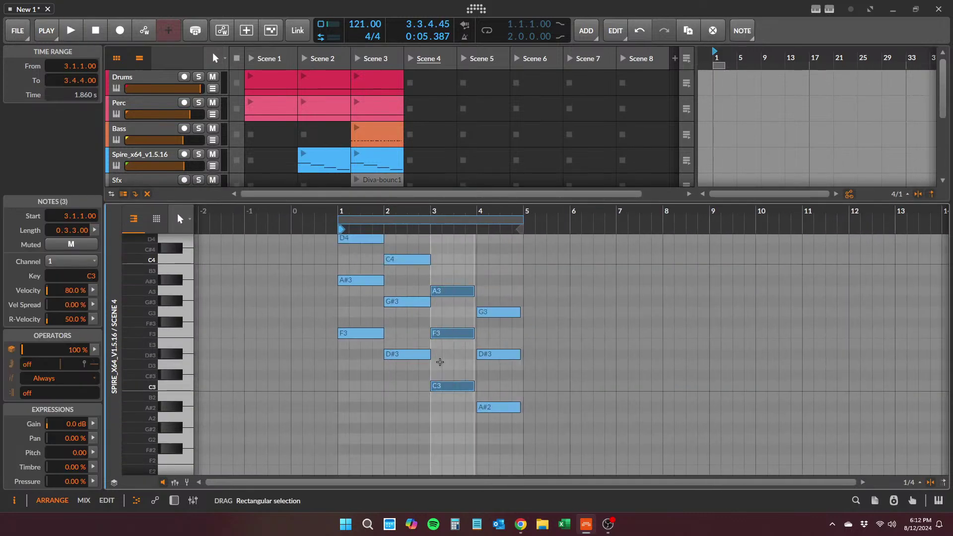
pyautogui.moveTo(446, 333); pyautogui.dragTo(447, 343)
pyautogui.press('space')
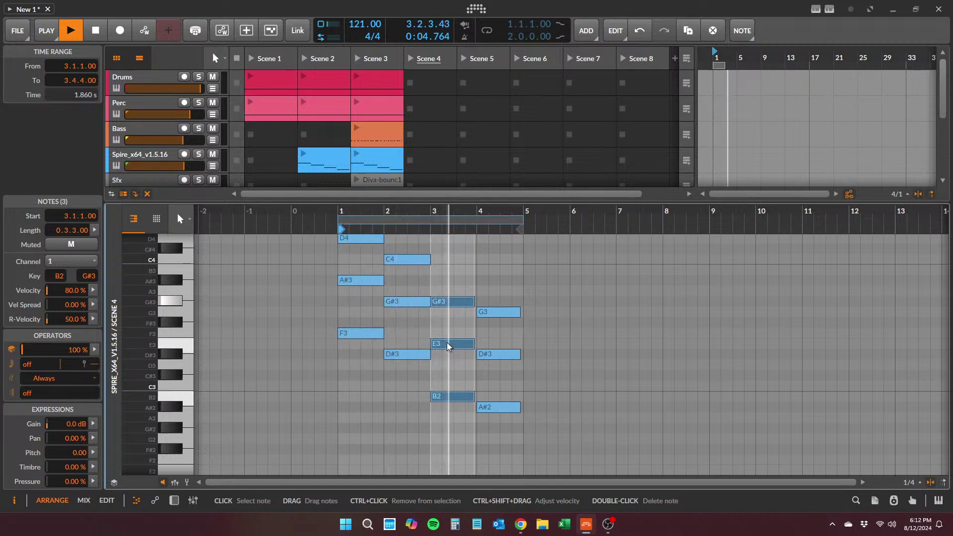
pyautogui.press('space')
pyautogui.moveTo(447, 342); pyautogui.dragTo(447, 331)
pyautogui.click(443, 352)
pyautogui.click(459, 304)
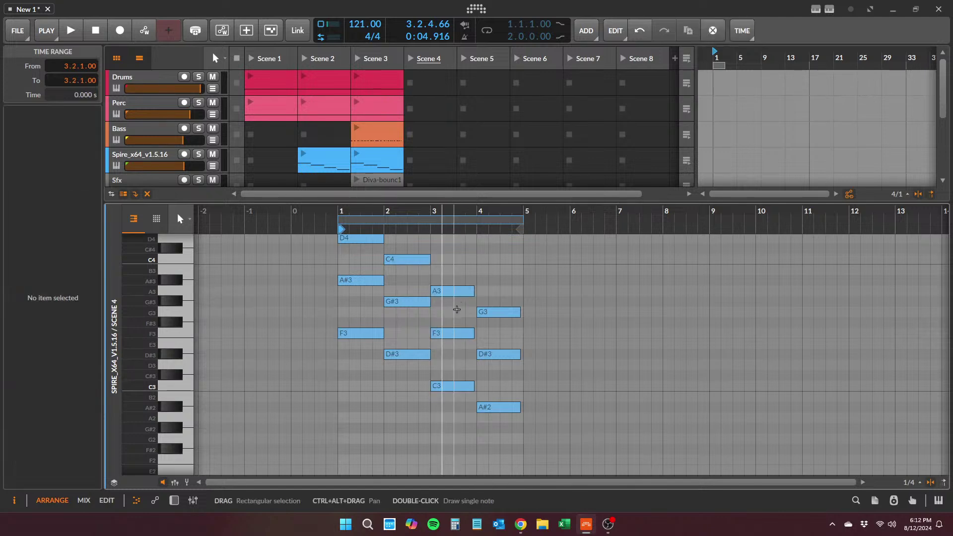
pyautogui.press('space')
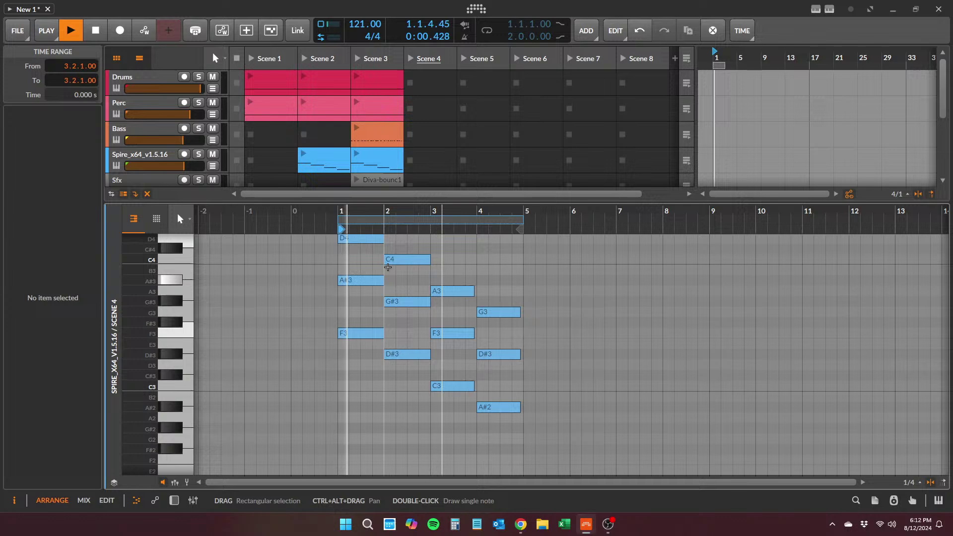
pyautogui.press('space')
# - Move the bar 1 chord's top note from D4 down to A#2 and audition the progression
pyautogui.click(348, 240)
pyautogui.keyDown('ctrl'); pyautogui.click(406, 267); pyautogui.keyUp('ctrl')
pyautogui.keyDown('ctrl'); pyautogui.click(419, 263); pyautogui.keyUp('ctrl')
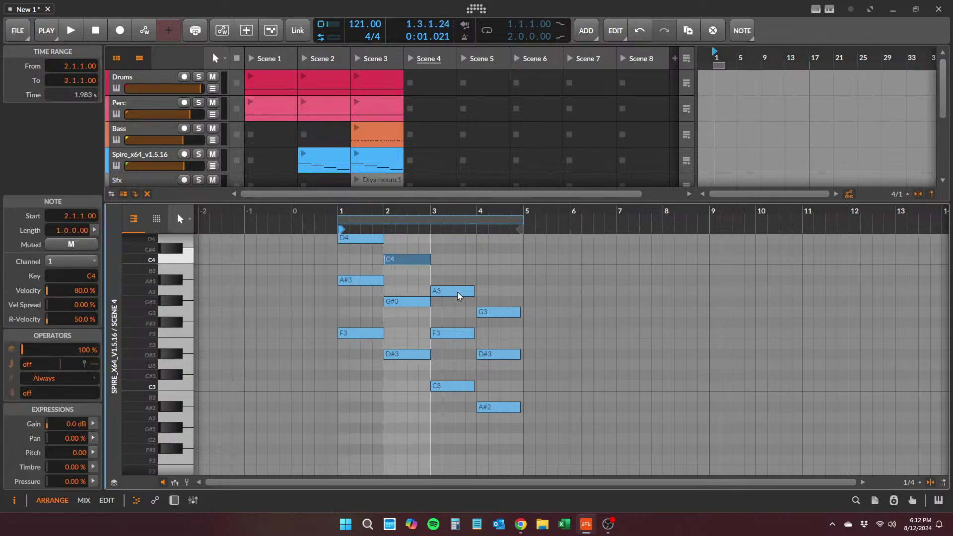
pyautogui.keyDown('ctrl'); pyautogui.click(457, 293); pyautogui.keyUp('ctrl')
pyautogui.keyDown('ctrl'); pyautogui.click(493, 316); pyautogui.keyUp('ctrl')
pyautogui.click(493, 315)
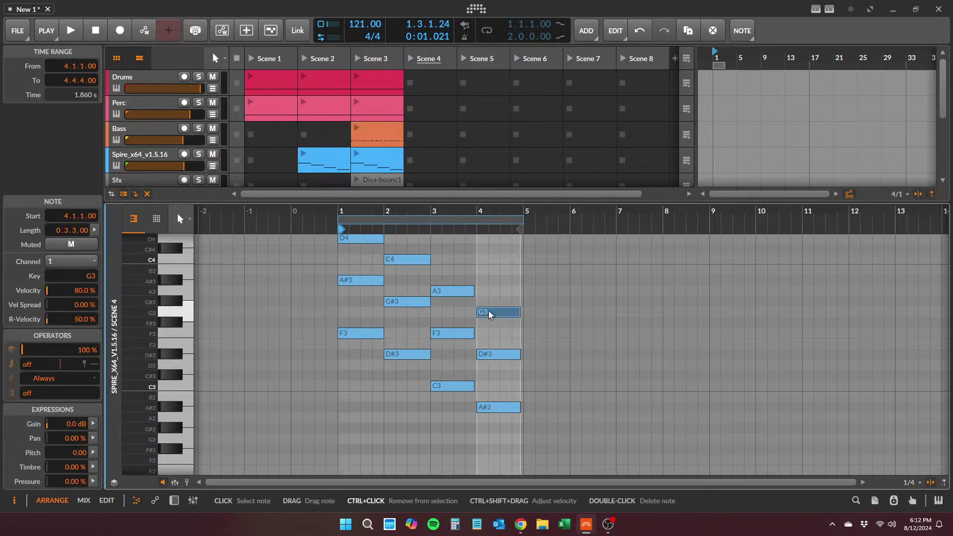
pyautogui.click(357, 238)
pyautogui.moveTo(358, 238); pyautogui.dragTo(359, 408)
pyautogui.press('space')
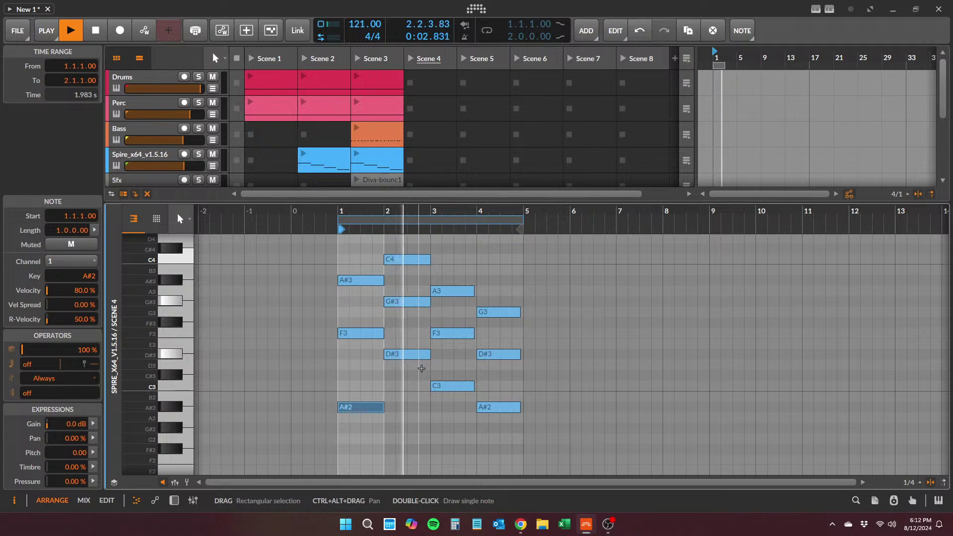
pyautogui.press('space')
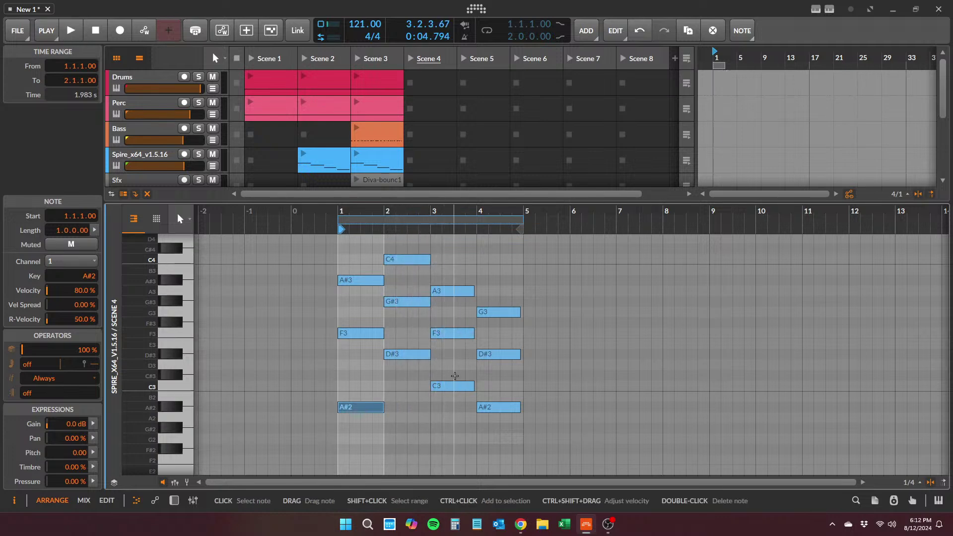
# - Try the bar 3 chord's lowest note at D3, audition it, and return the note to C3
pyautogui.click(449, 386)
pyautogui.moveTo(449, 387); pyautogui.dragTo(451, 365)
pyautogui.press('space')
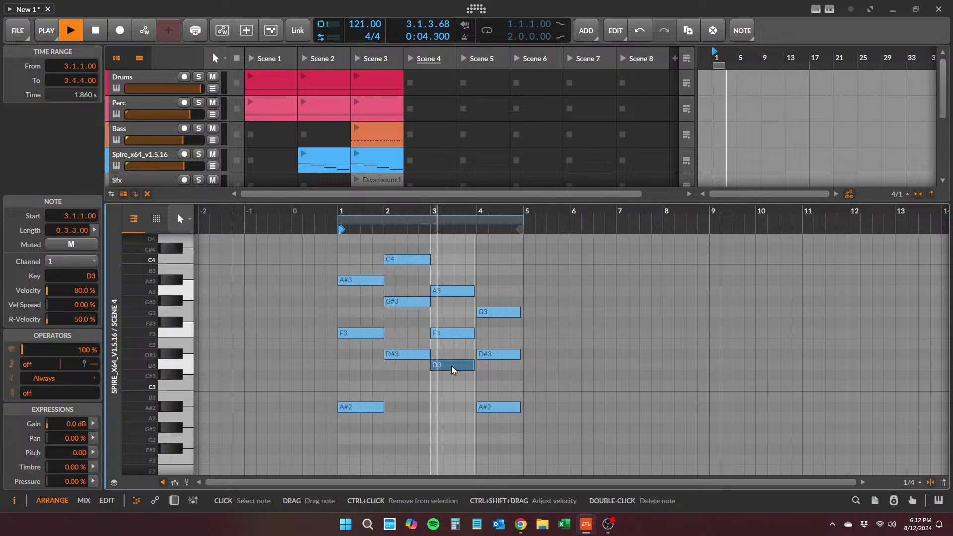
pyautogui.press('space')
pyautogui.moveTo(451, 365); pyautogui.dragTo(451, 388)
pyautogui.press('space')
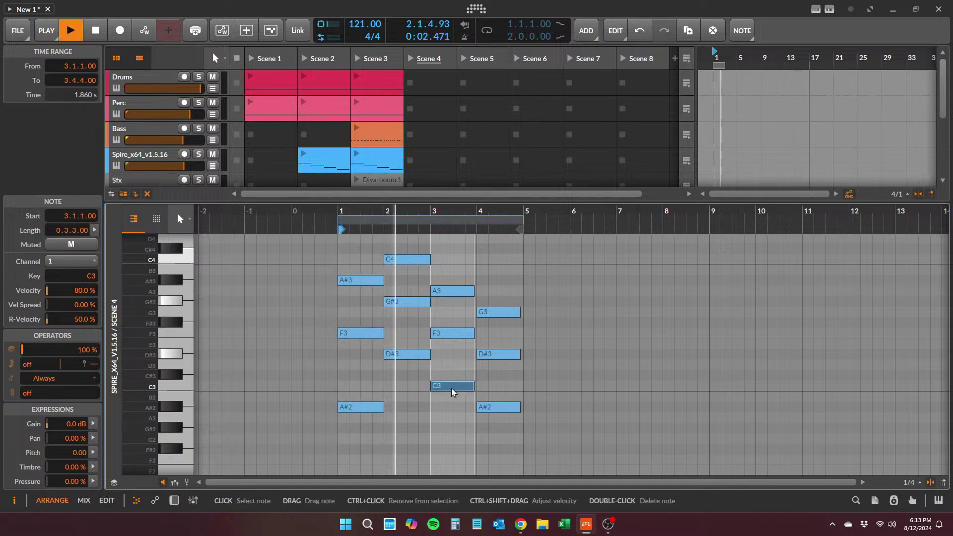
pyautogui.press('space')
# - Lower the bar 2 chord's top note one octave to C3 and audition the change
pyautogui.click(395, 259)
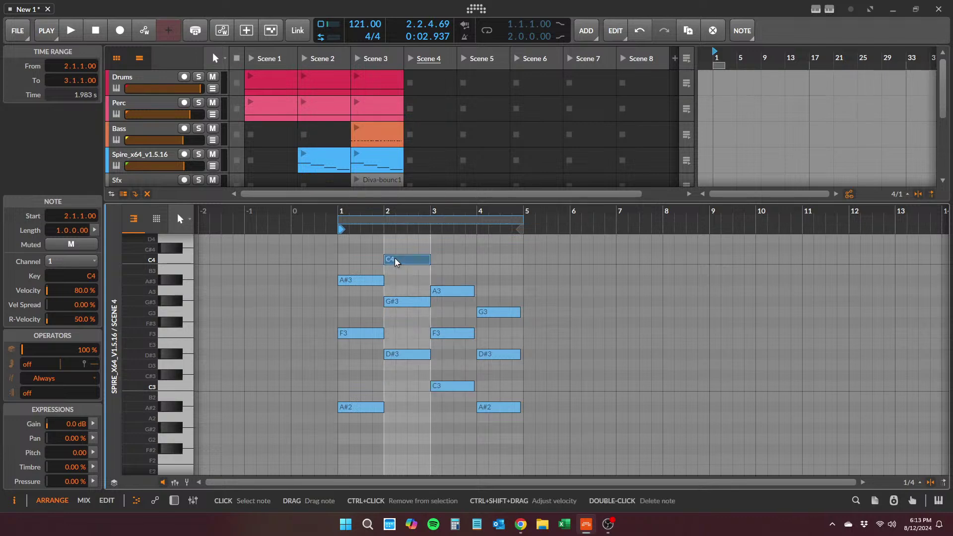
pyautogui.hotkey('shift', 'Down')
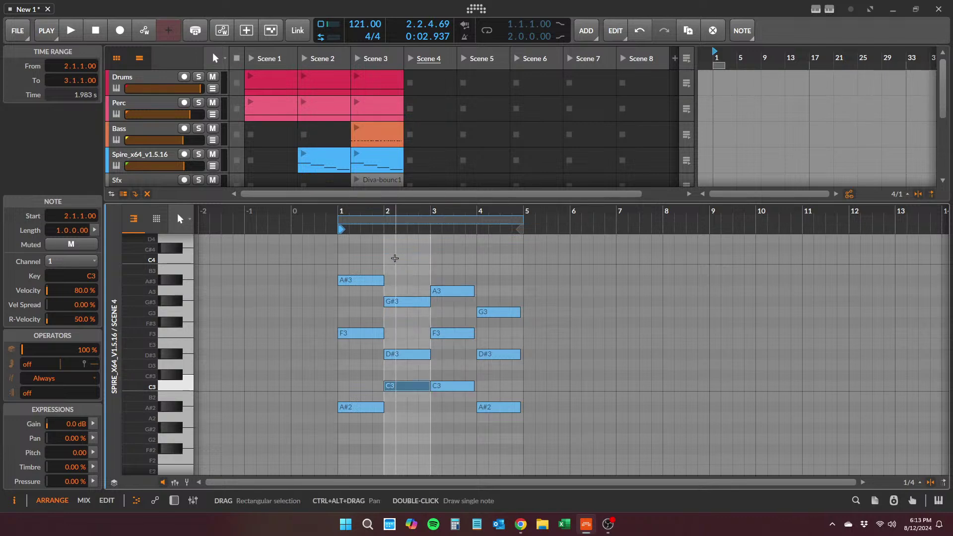
pyautogui.press('space')
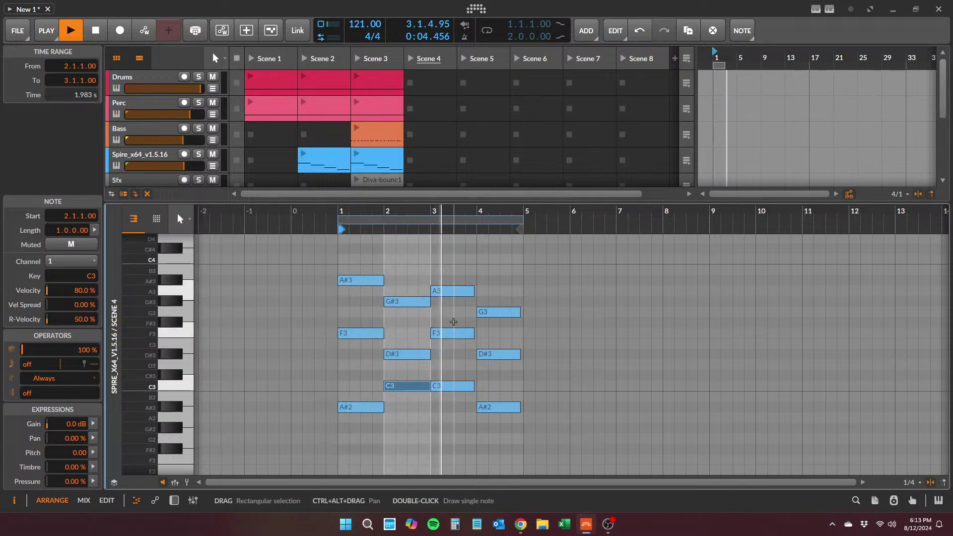
pyautogui.press('space')
# - Raise the bar 3 chord's middle note to F#3 and briefly play the clip
pyautogui.moveTo(447, 334); pyautogui.dragTo(448, 323)
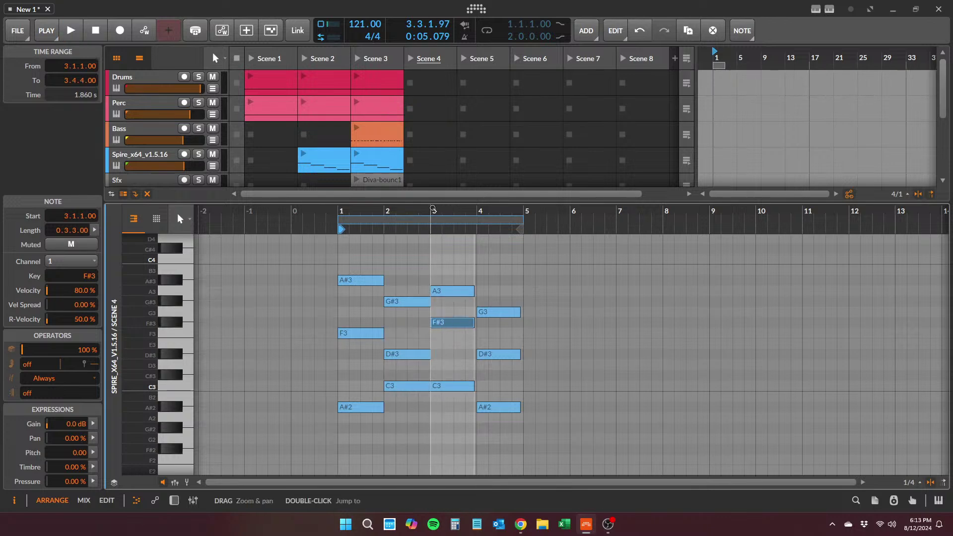
pyautogui.press('space')
pyautogui.press('space')
# - Clear all notes in the Scene 4 clip, replace it with a fresh copy of the Scene 3 Spire clip, and launch it
pyautogui.moveTo(353, 256); pyautogui.dragTo(556, 474)
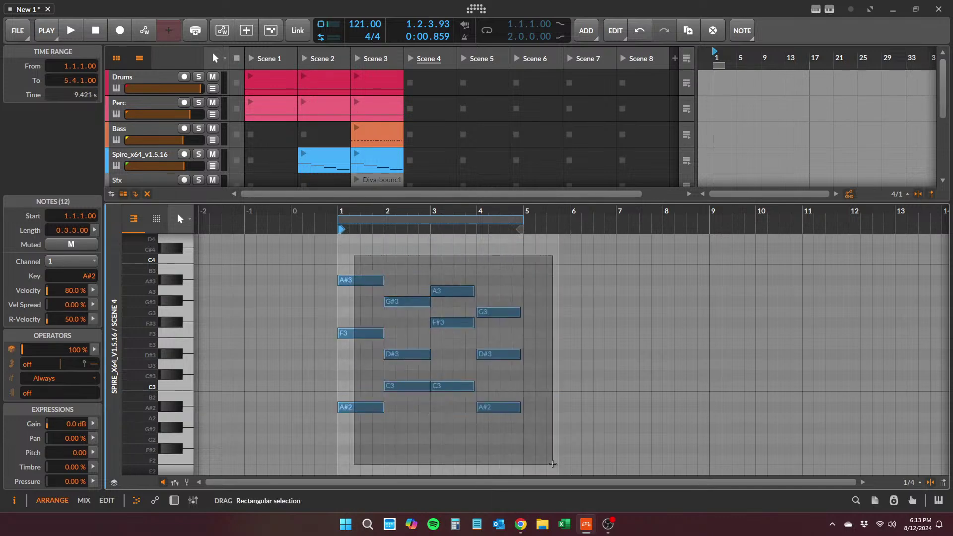
pyautogui.press('Delete')
pyautogui.click(391, 164)
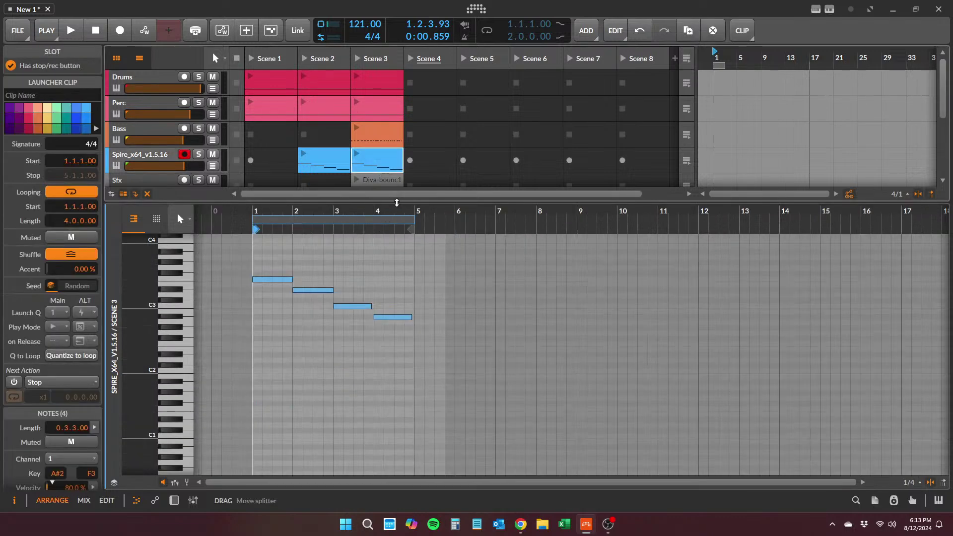
pyautogui.moveTo(397, 202); pyautogui.dragTo(397, 287)
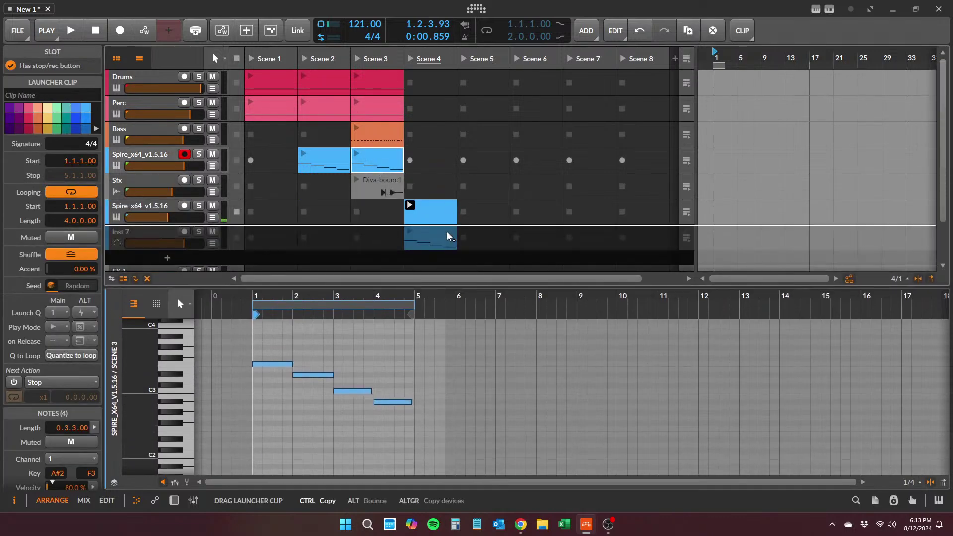
pyautogui.click(410, 205)
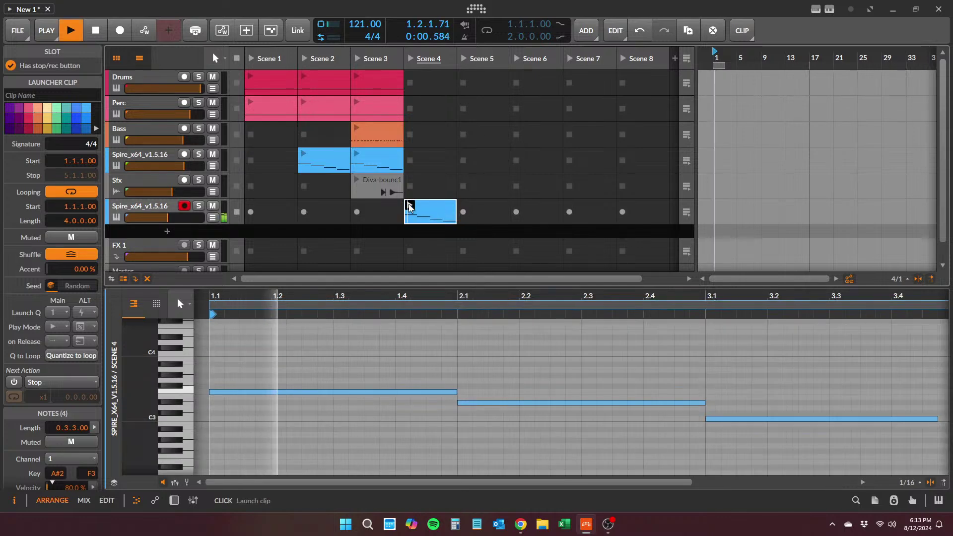
pyautogui.moveTo(413, 287); pyautogui.dragTo(417, 253)
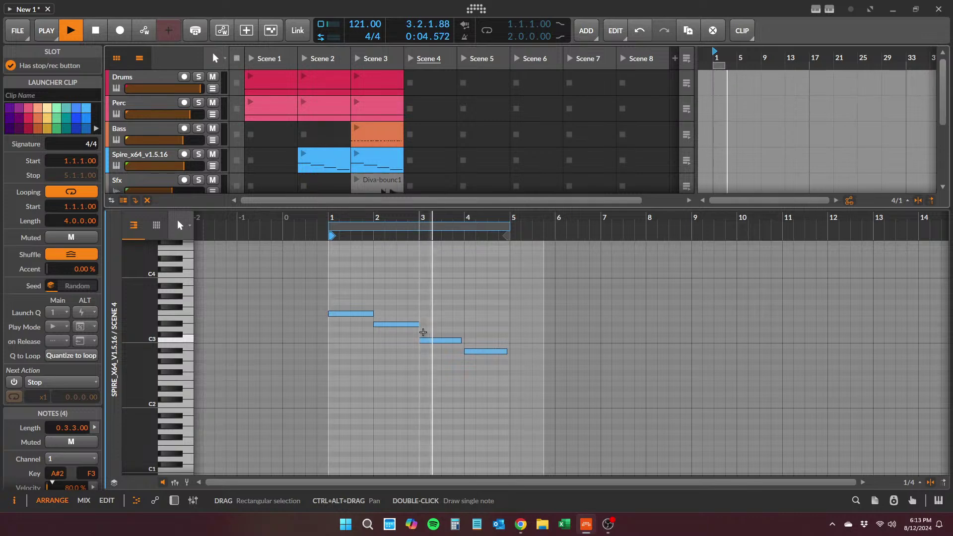
# - Copy the four notes of the Scene 4 Spire clip one octave higher, keeping the originals, and play the clip
pyautogui.press('space')
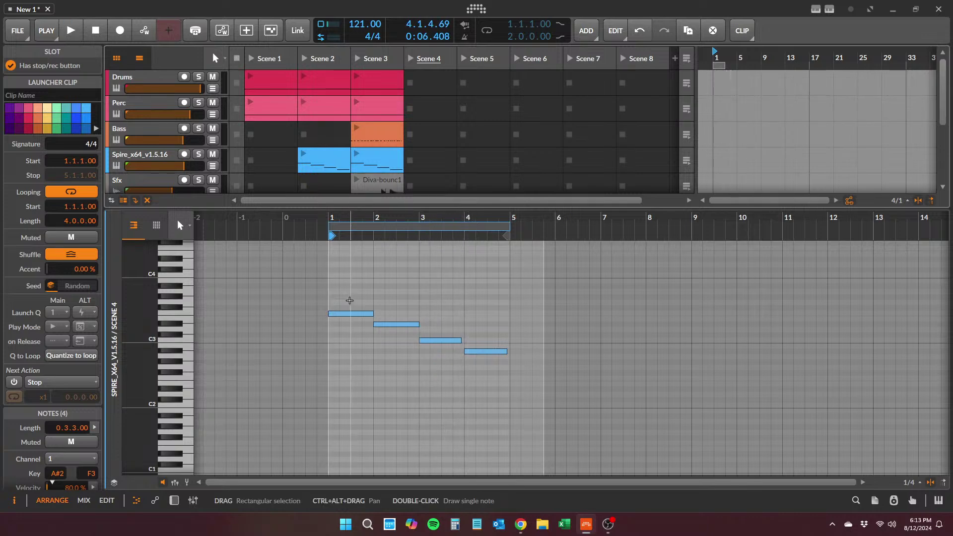
pyautogui.moveTo(349, 301); pyautogui.dragTo(505, 365)
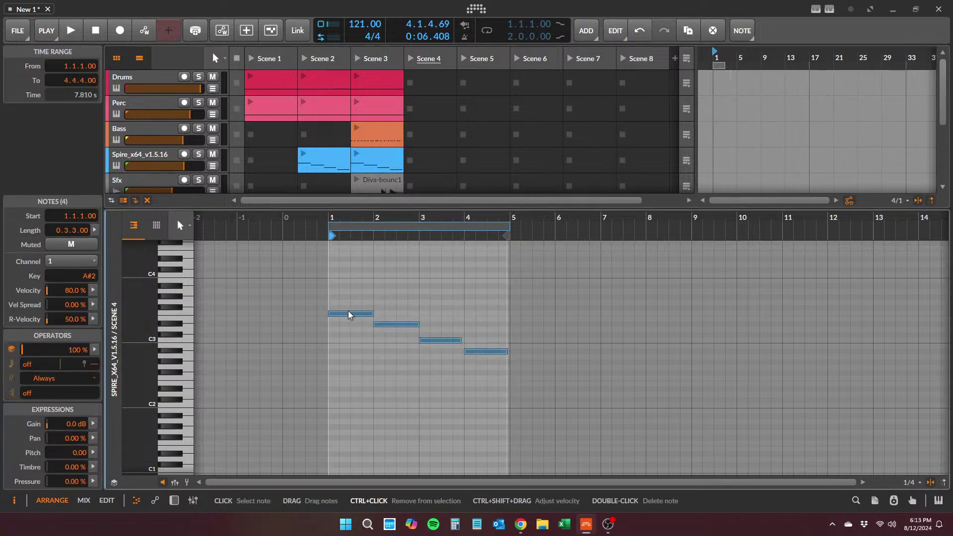
pyautogui.moveTo(351, 313); pyautogui.dragTo(350, 250)
pyautogui.scroll(2, 356, 276)
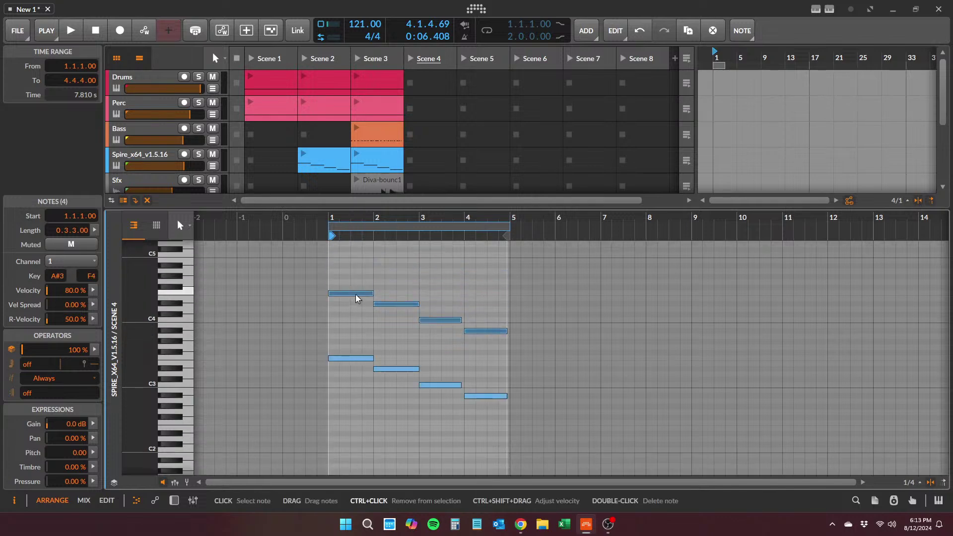
pyautogui.moveTo(356, 300); pyautogui.dragTo(356, 292)
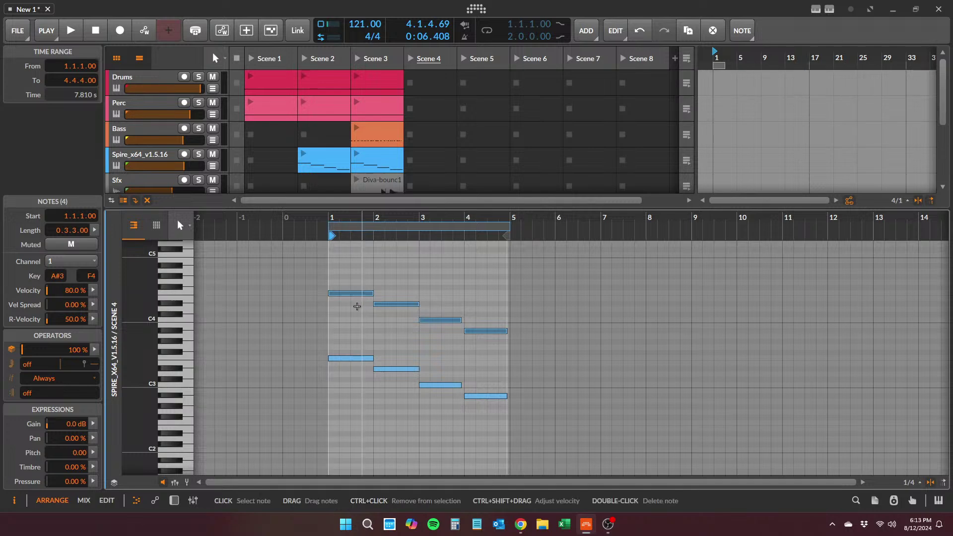
pyautogui.press('space')
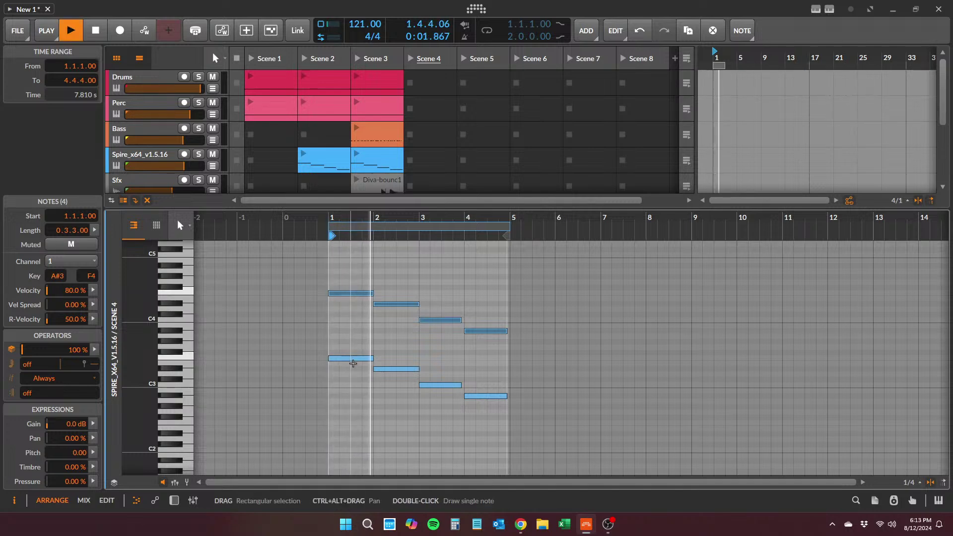
pyautogui.moveTo(343, 349); pyautogui.dragTo(508, 426)
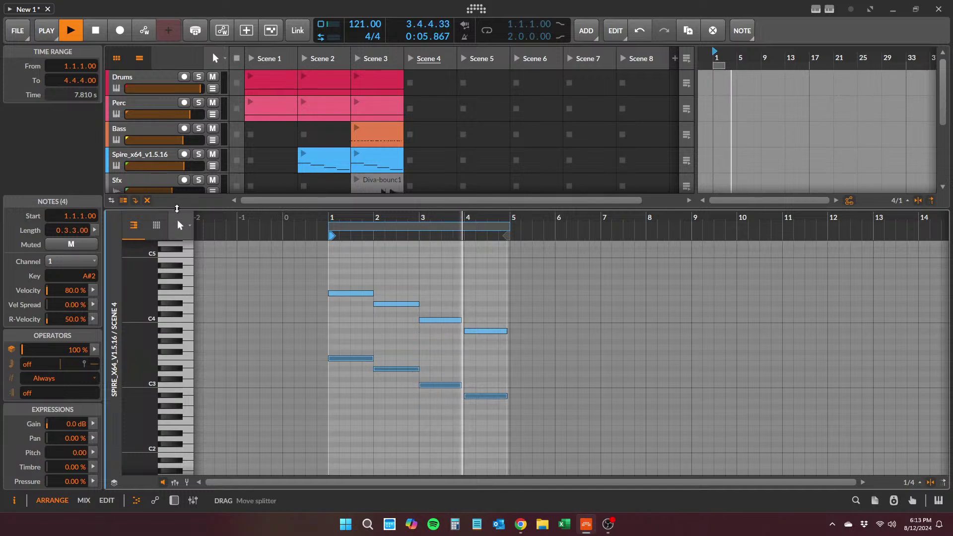
# - Insert the Love audio effect after Spire in the second Spire track's device chain
pyautogui.moveTo(178, 209); pyautogui.dragTo(174, 304)
pyautogui.doubleClick(156, 206)
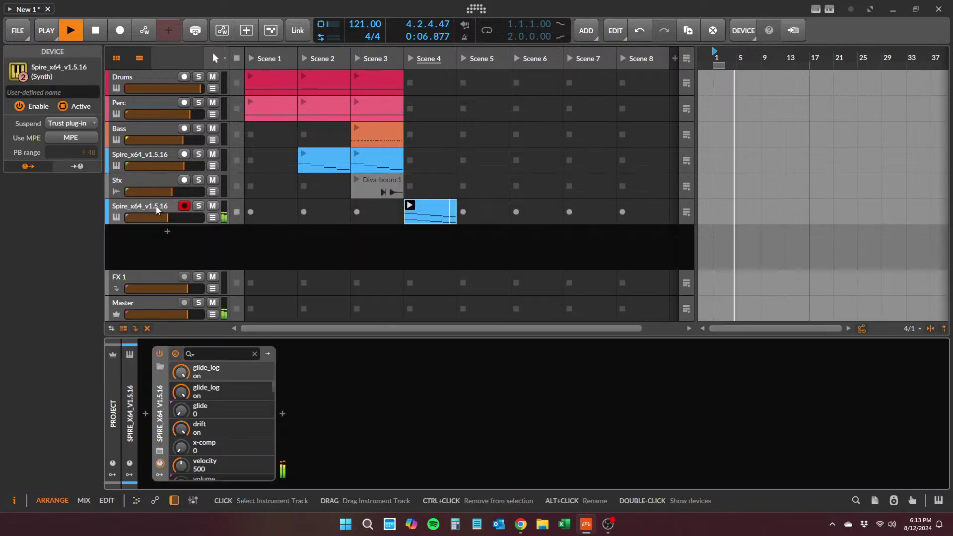
pyautogui.click(282, 413)
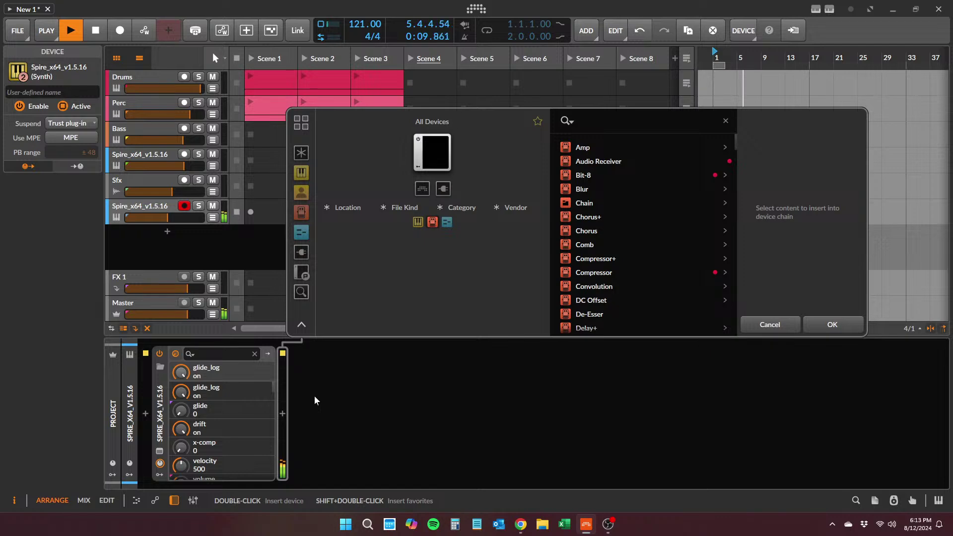
pyautogui.write('love')
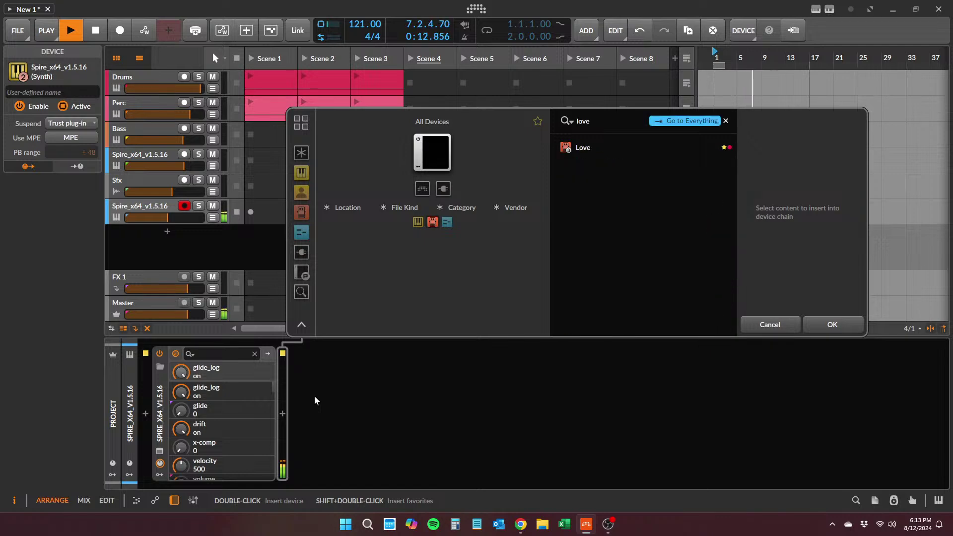
pyautogui.click(609, 145)
pyautogui.click(842, 323)
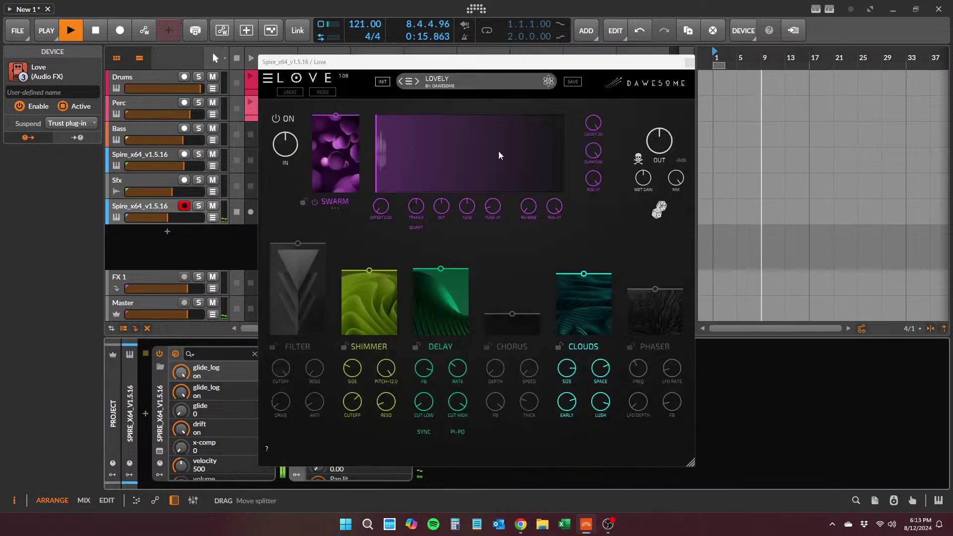
# - Set Love's mix to 41%, raise its wet gain and output level, and close its plug-in window
pyautogui.moveTo(677, 178); pyautogui.dragTo(675, 234)
pyautogui.moveTo(645, 181); pyautogui.dragTo(666, 137)
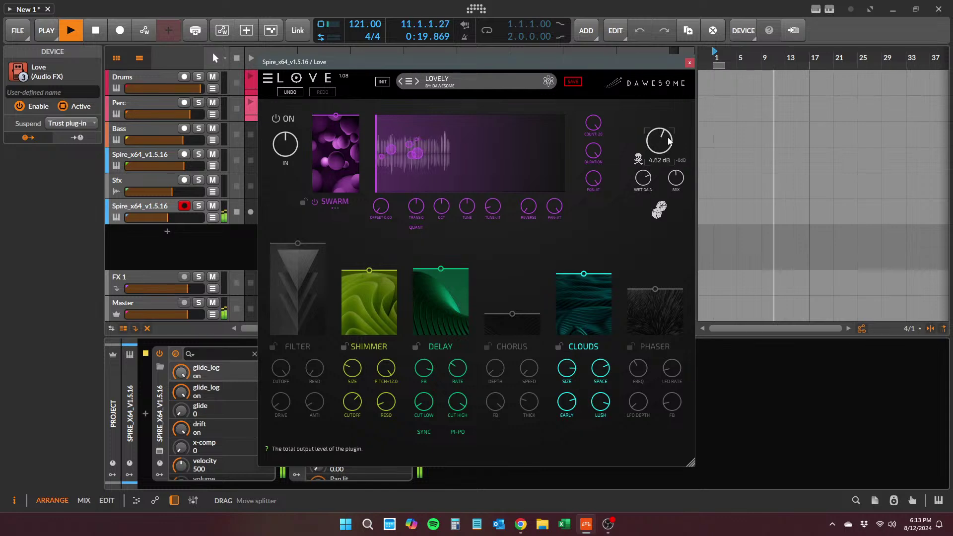
pyautogui.moveTo(680, 172); pyautogui.dragTo(678, 179)
pyautogui.click(690, 63)
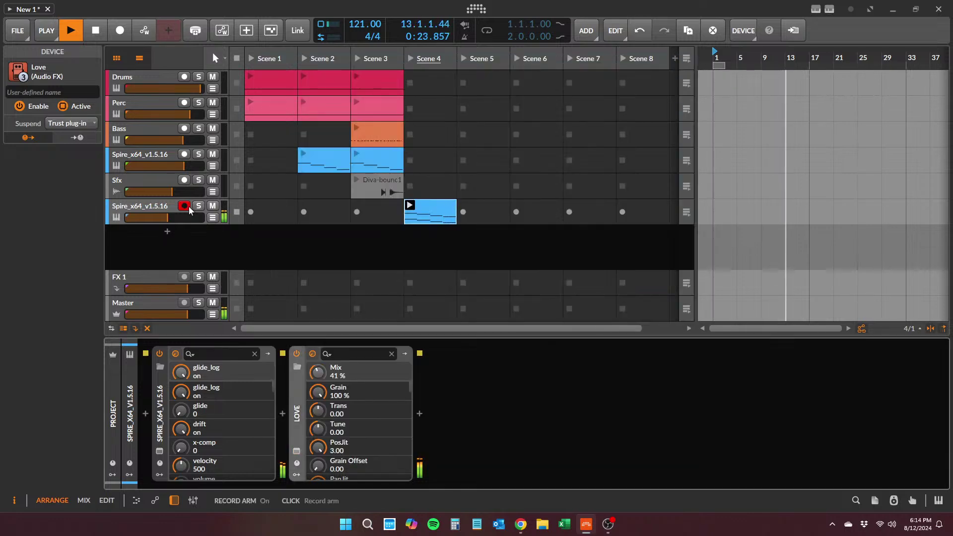
# - Scale all eight notes in the Scene 4 clip to 200% of their timing and restart playback
pyautogui.click(407, 218)
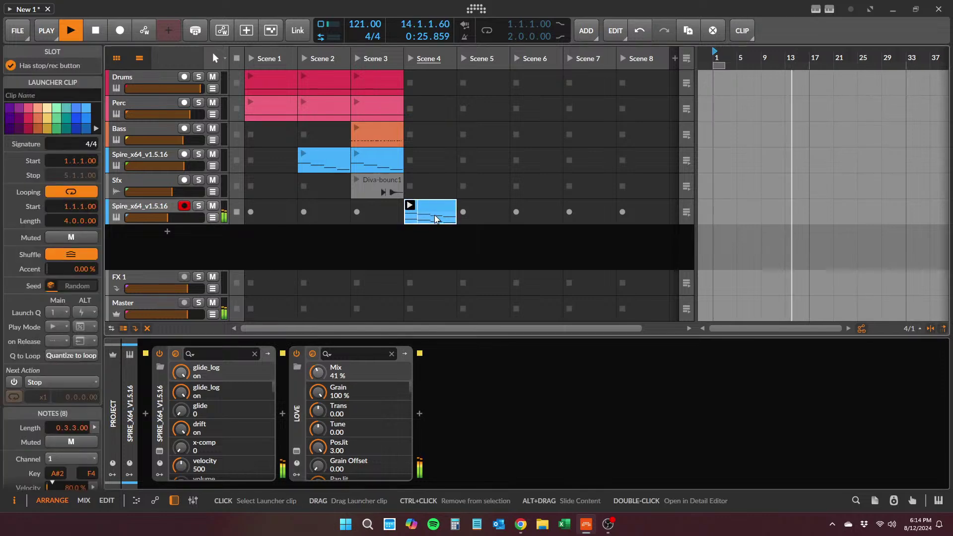
pyautogui.click(735, 33)
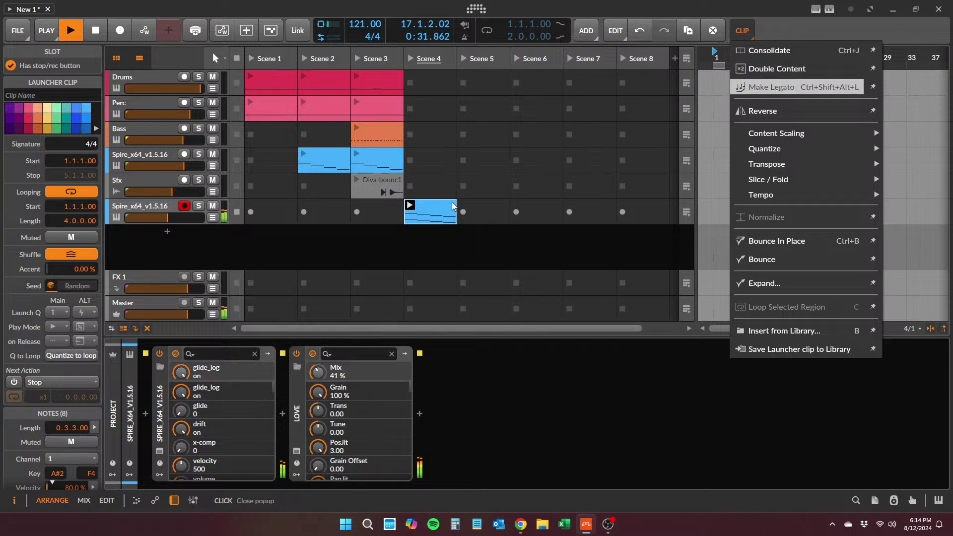
pyautogui.click(774, 87)
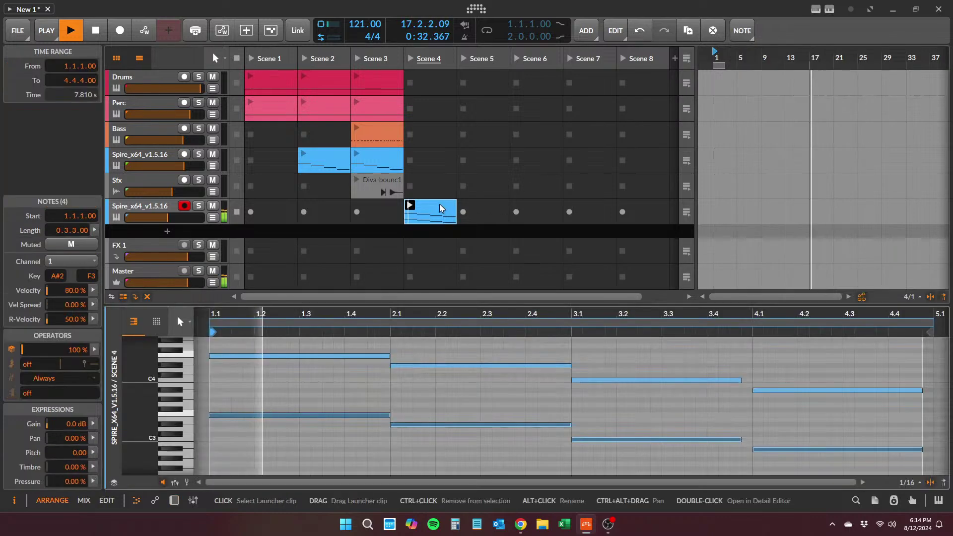
pyautogui.click(744, 33)
pyautogui.click(546, 342)
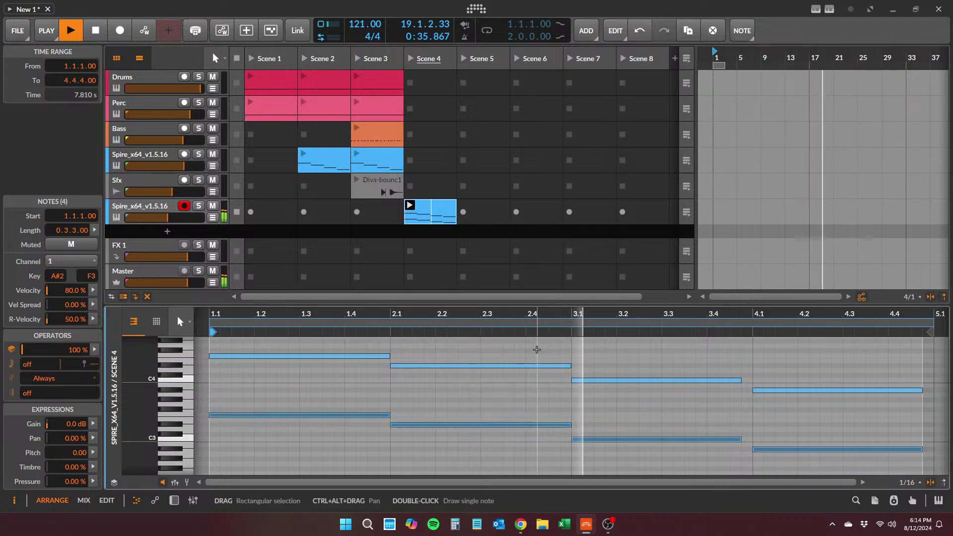
pyautogui.click(742, 31)
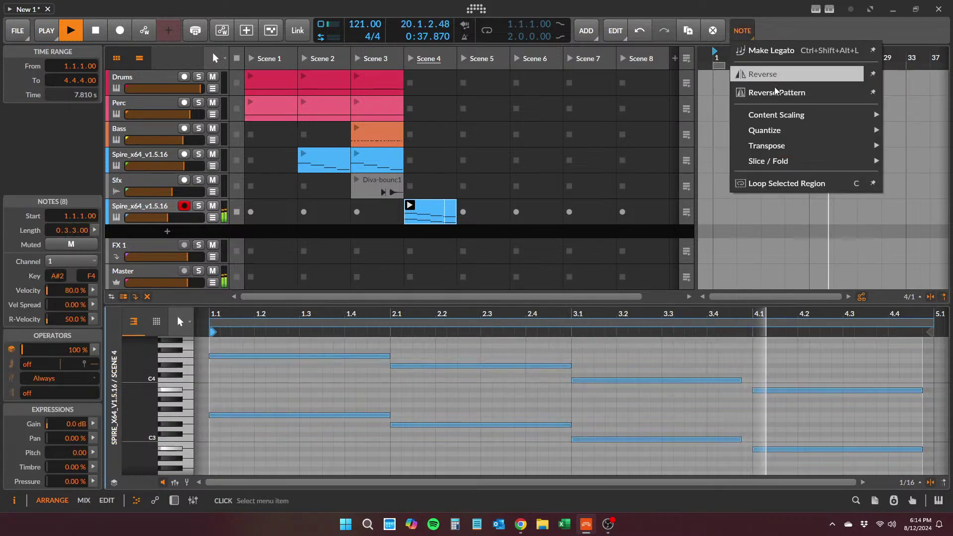
pyautogui.moveTo(799, 124)
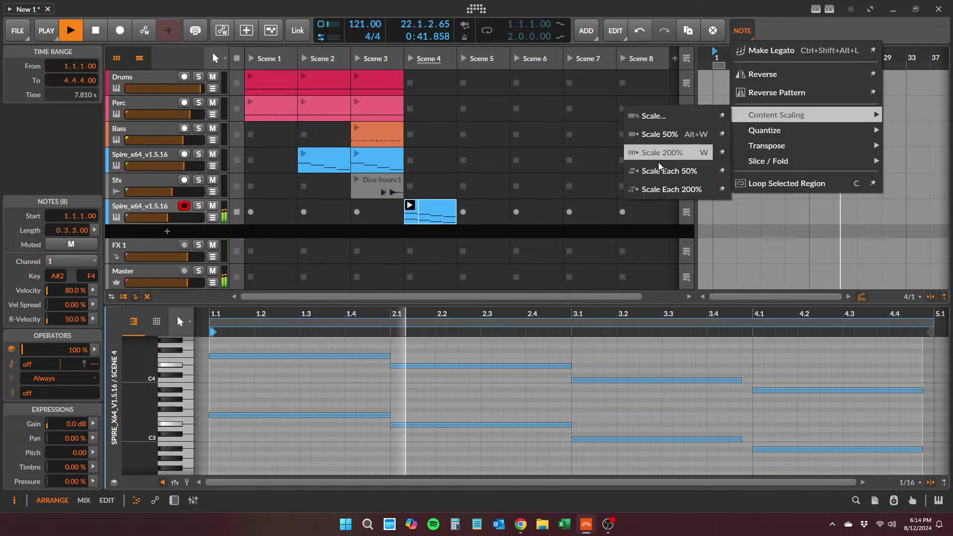
pyautogui.click(665, 152)
pyautogui.press('space')
pyautogui.press('space')
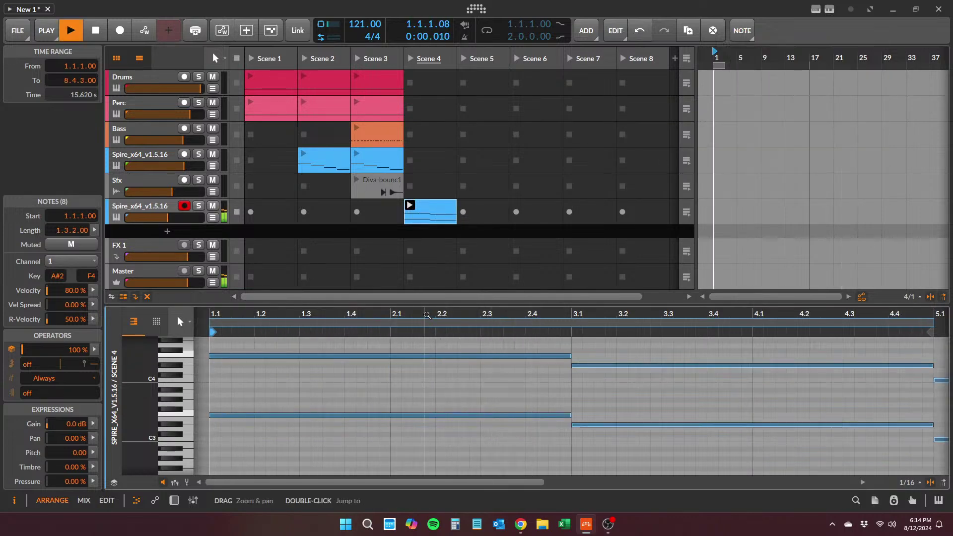
# - Set the Scene 4 clip's loop length to 8 bars and play it from the start
pyautogui.press('space')
pyautogui.moveTo(437, 312); pyautogui.dragTo(378, 277)
pyautogui.moveTo(441, 325); pyautogui.dragTo(534, 325)
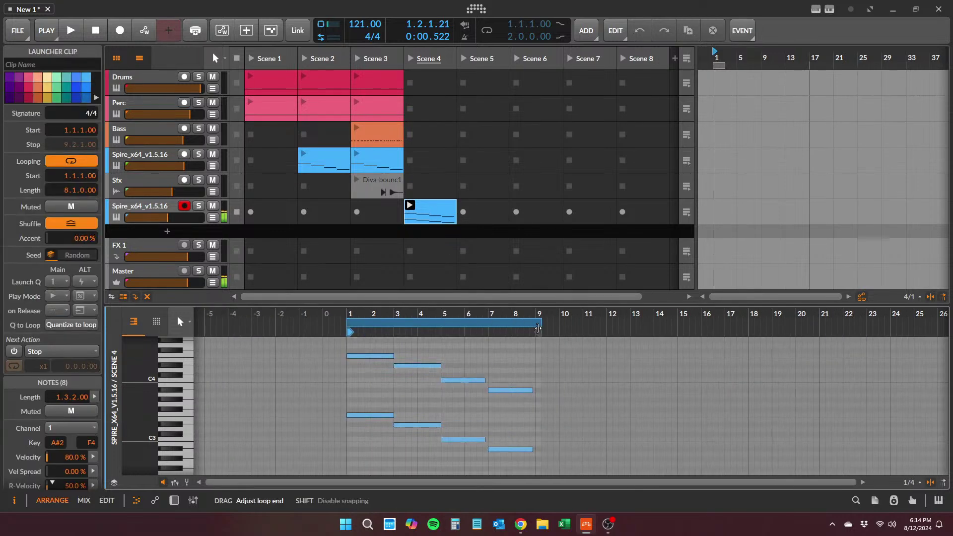
pyautogui.press('space')
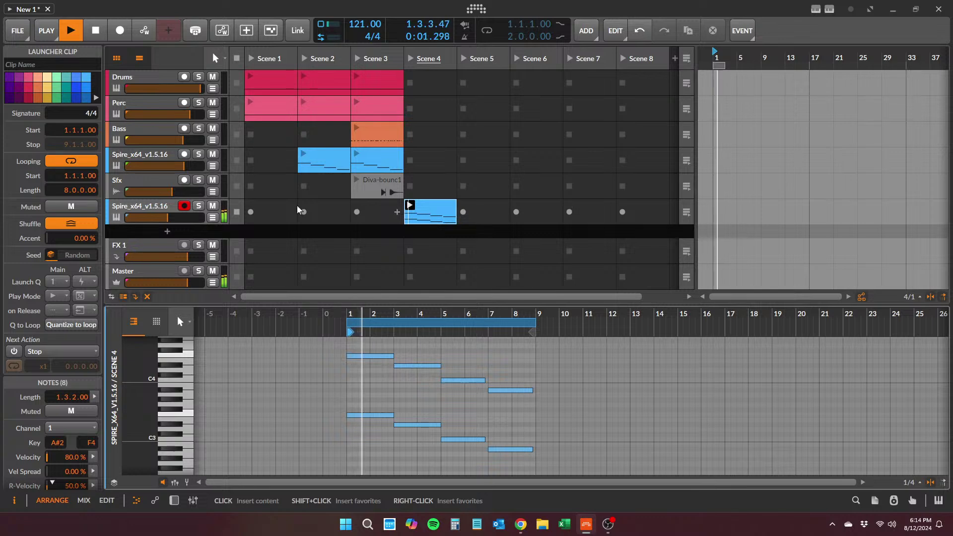
# - Group the second Spire synth into an Instrument Layer and add Kontakt 7 as its second layer
pyautogui.doubleClick(160, 209)
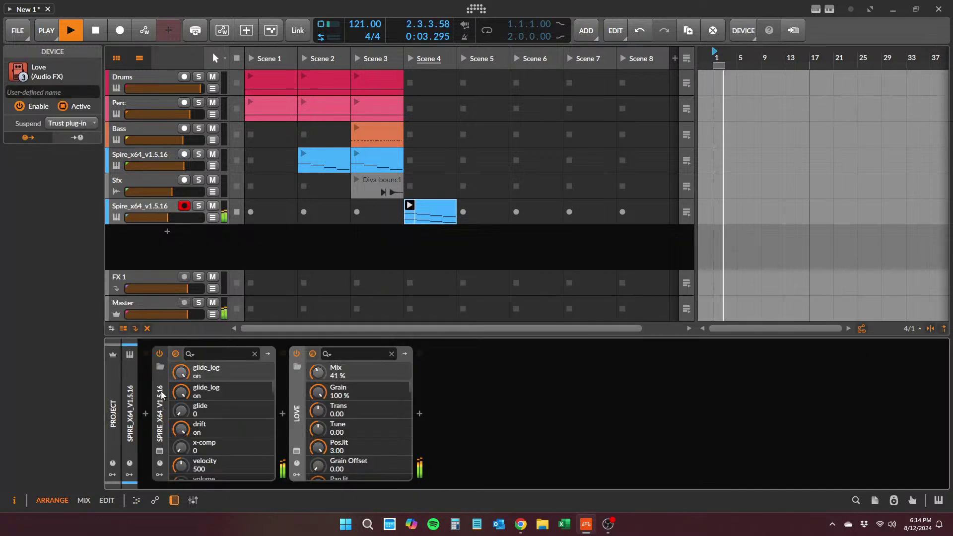
pyautogui.click(158, 410)
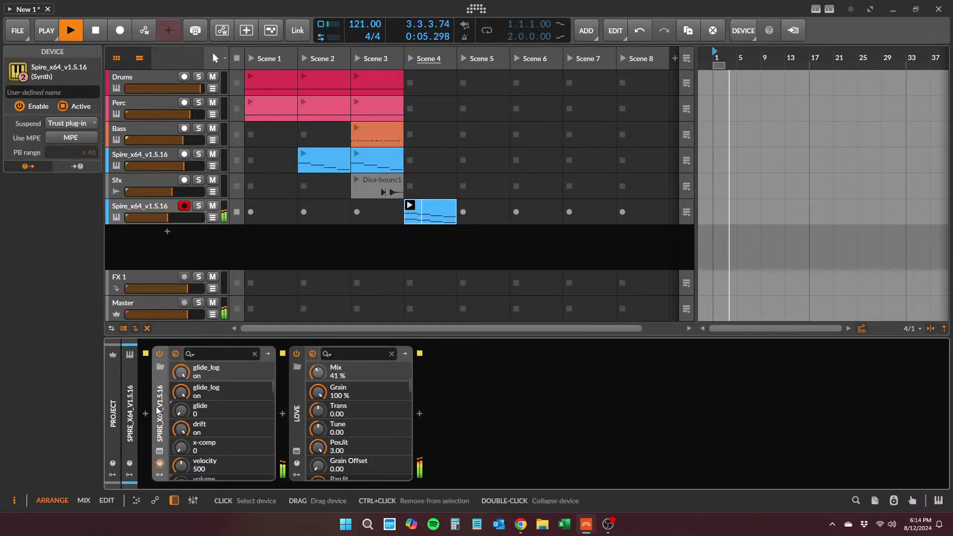
pyautogui.hotkey('ctrl', 'g')
pyautogui.click(222, 372)
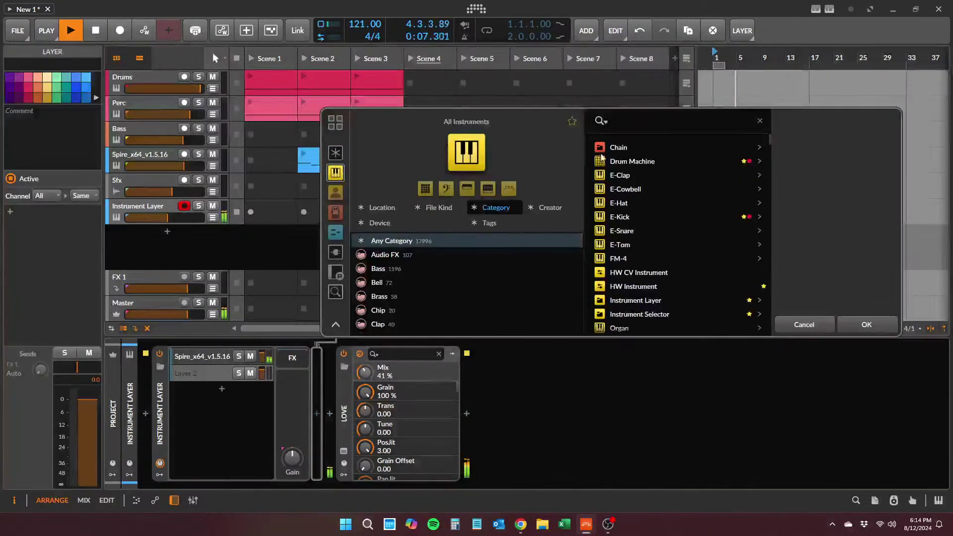
pyautogui.write('kont')
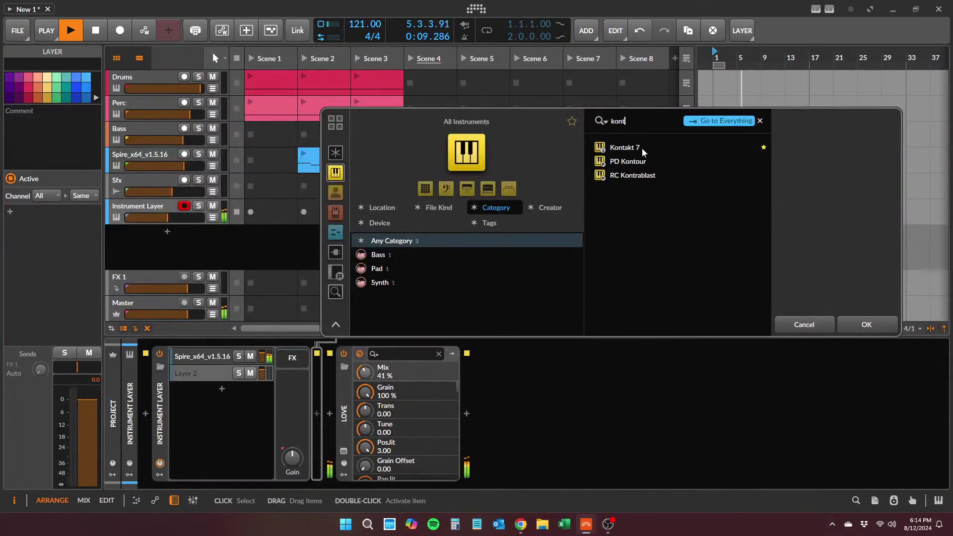
pyautogui.click(642, 148)
pyautogui.click(857, 323)
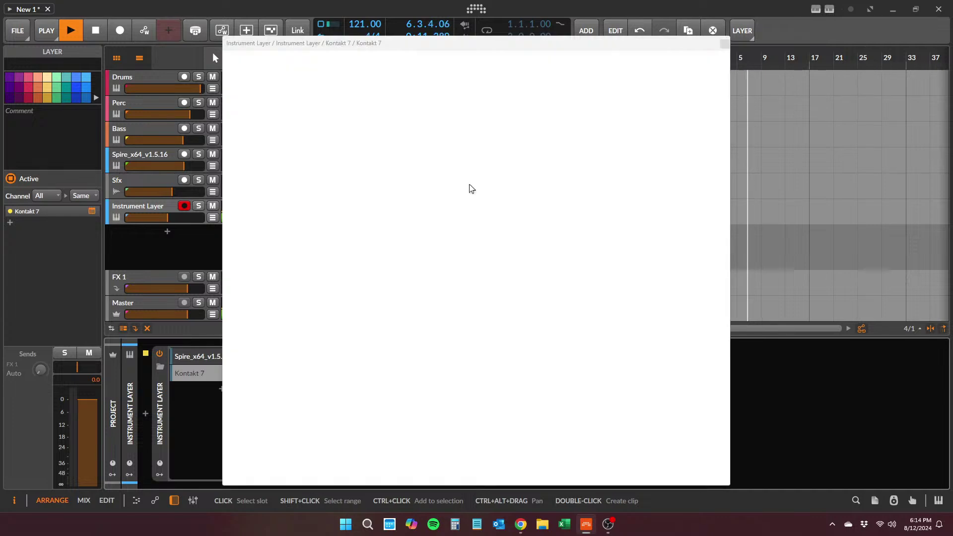
# - Load Lunaris 2 in Kontakt 7 and choose the factory preset Breath Of Life SOL
pyautogui.click(403, 281)
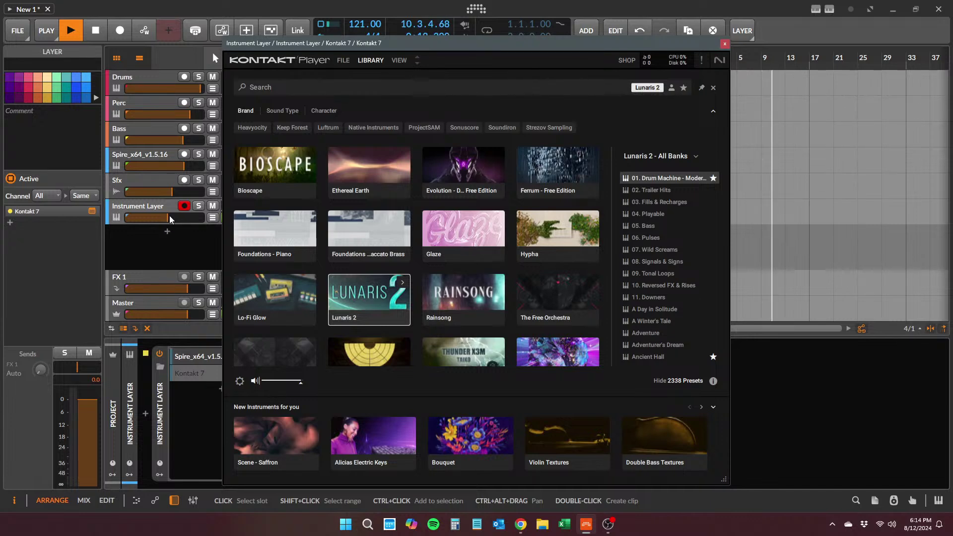
pyautogui.click(380, 298)
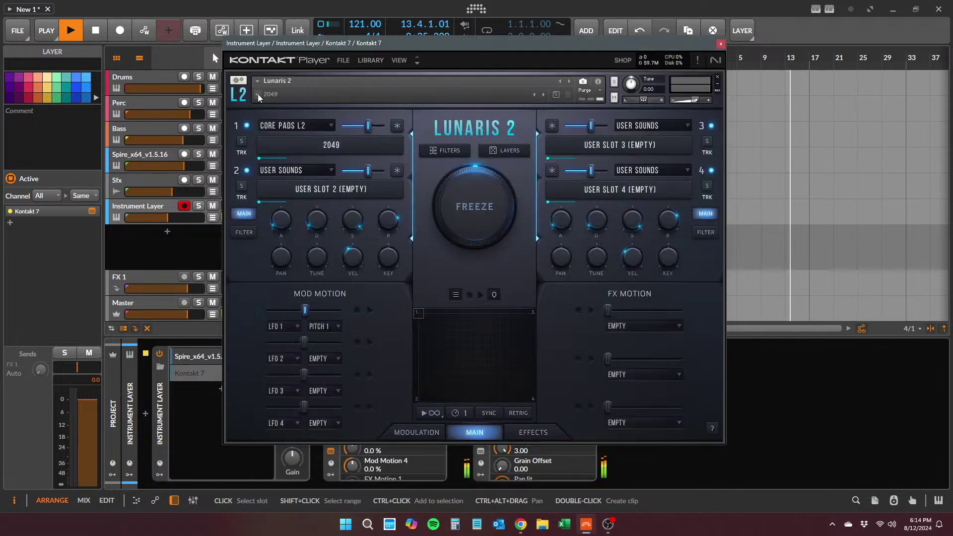
pyautogui.click(258, 94)
pyautogui.moveTo(285, 106)
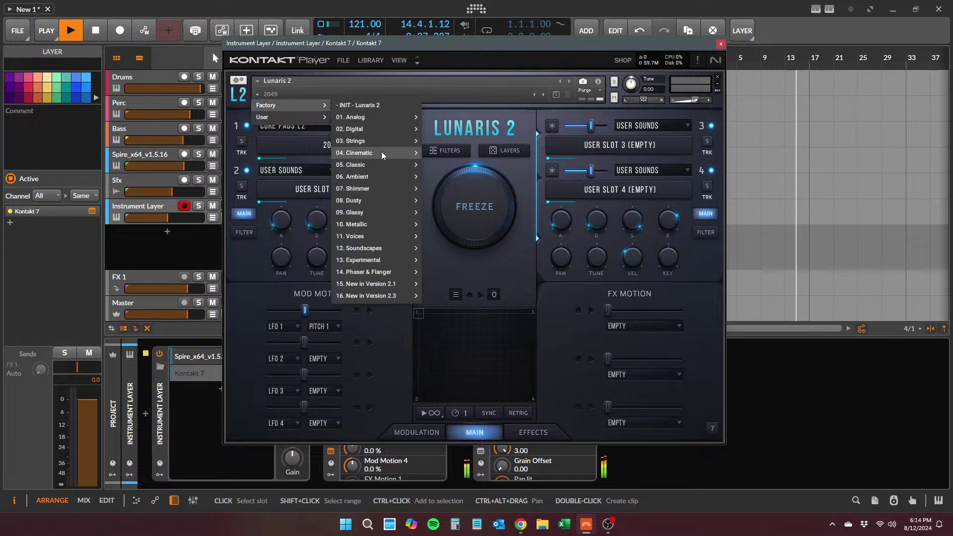
pyautogui.moveTo(380, 152)
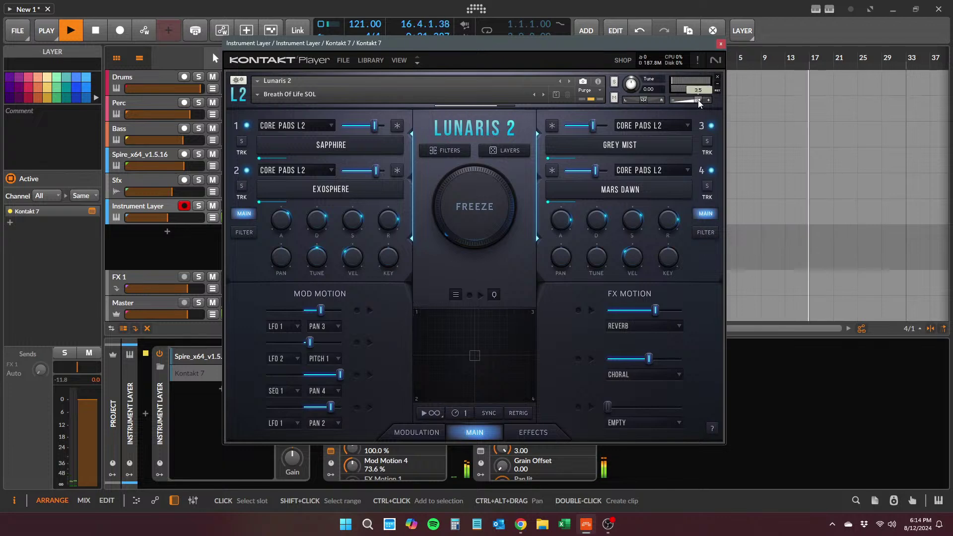
# - Adjust the Spire layer's volume against Kontakt and step through the Lunaris 2 presets to Chorus Drift
pyautogui.moveTo(568, 45); pyautogui.dragTo(741, 73)
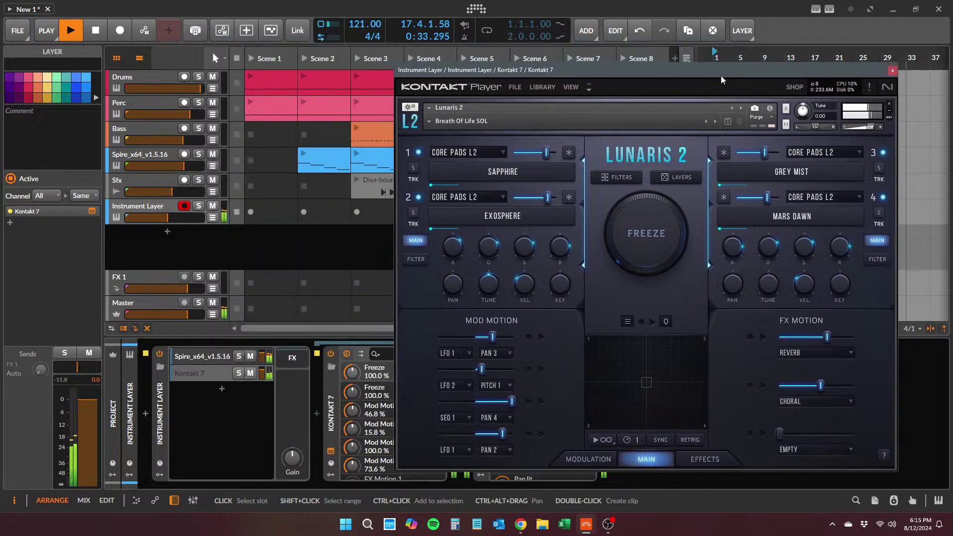
pyautogui.moveTo(263, 356); pyautogui.dragTo(263, 358)
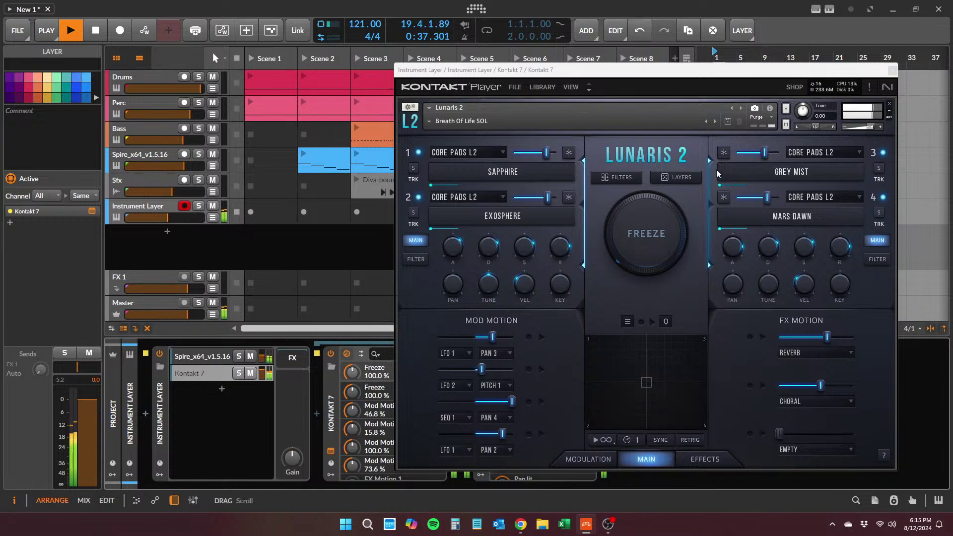
pyautogui.click(715, 122)
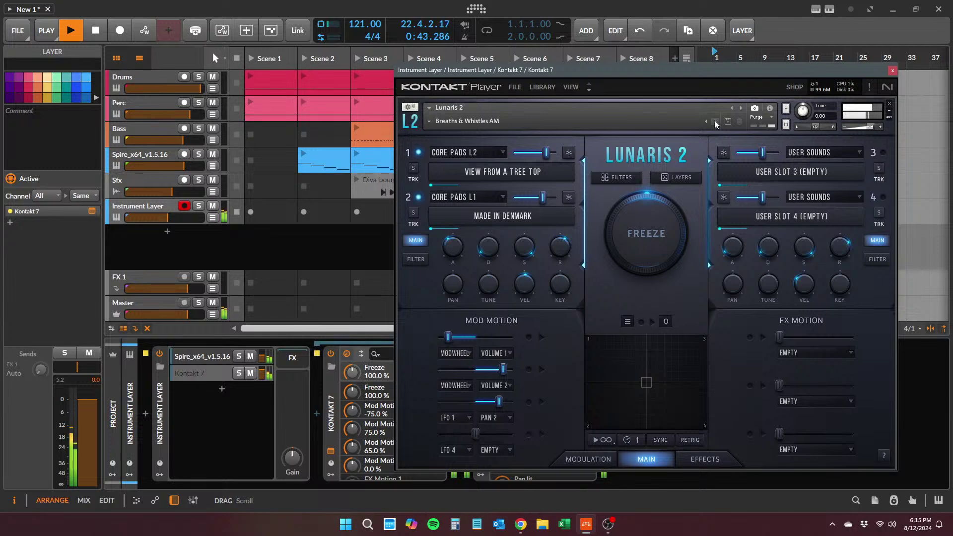
pyautogui.moveTo(606, 70); pyautogui.dragTo(601, 125)
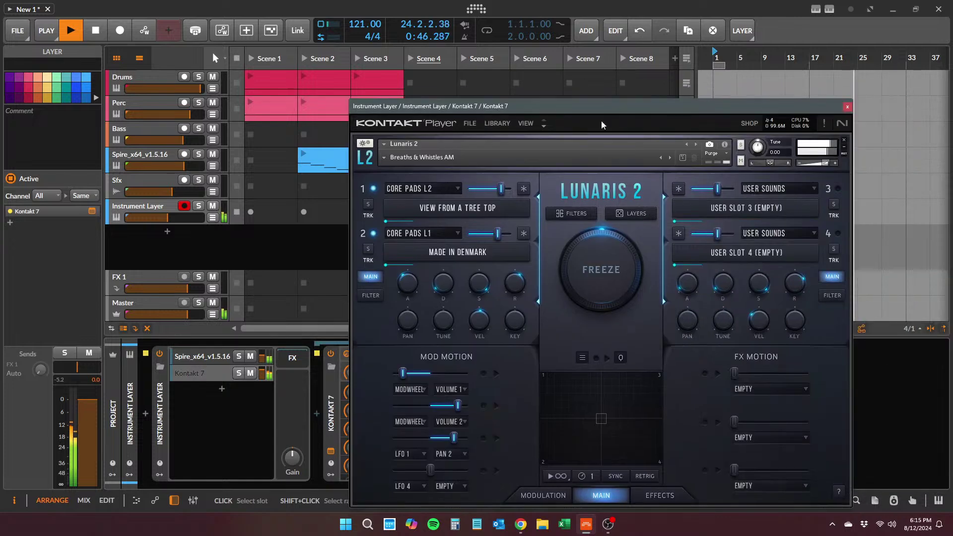
pyautogui.click(671, 157)
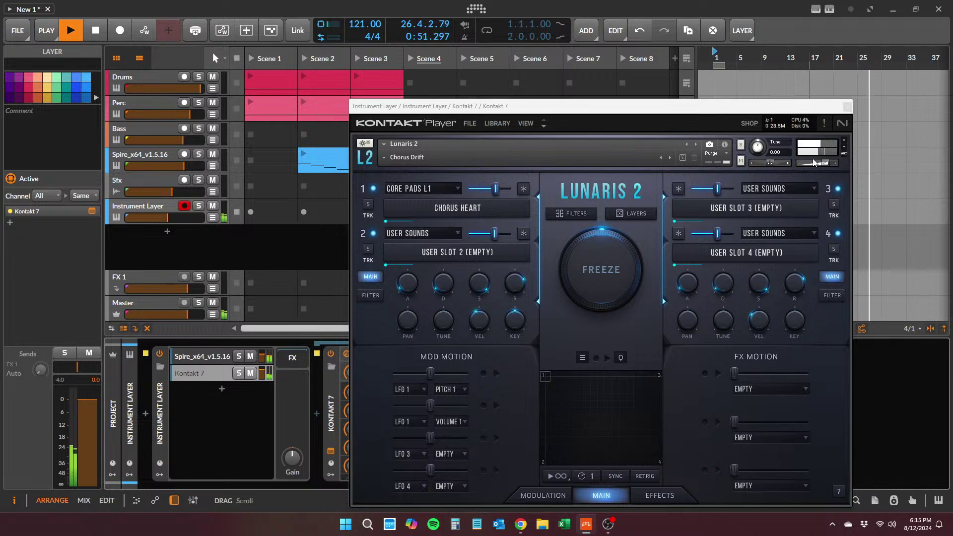
# - Raise the Lunaris 2 instrument's volume in Kontakt and switch its preset to Fragile and Lonely from the factory Shimmer category
pyautogui.moveTo(832, 165); pyautogui.dragTo(835, 166)
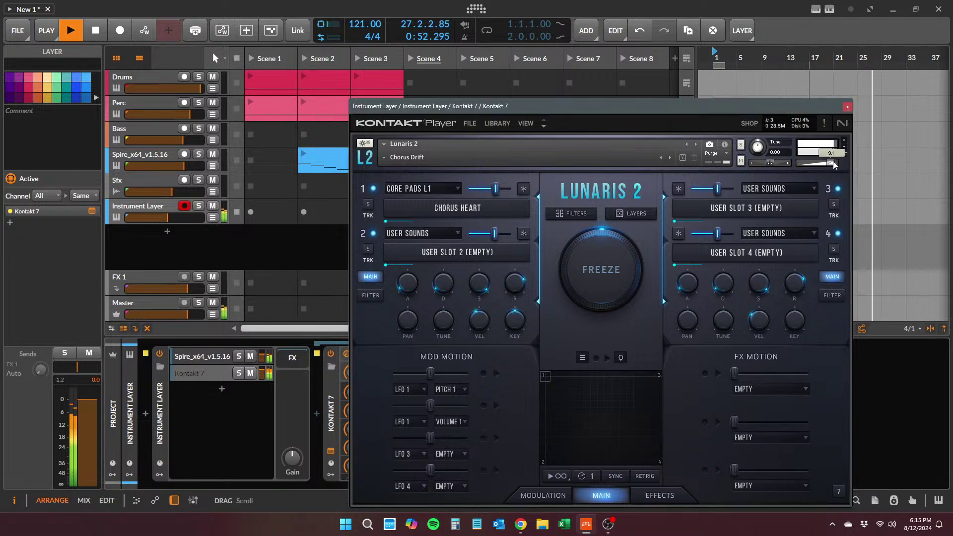
pyautogui.click(672, 158)
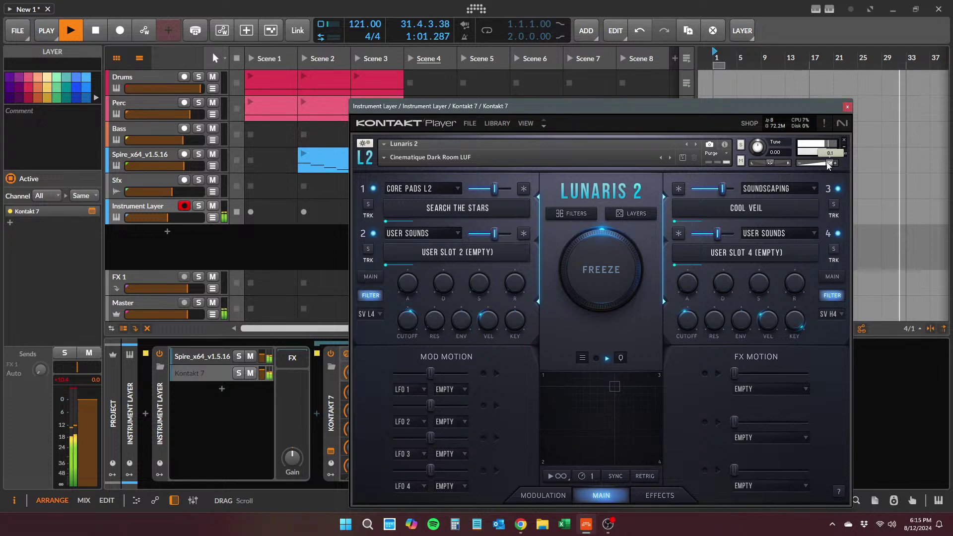
pyautogui.click(388, 156)
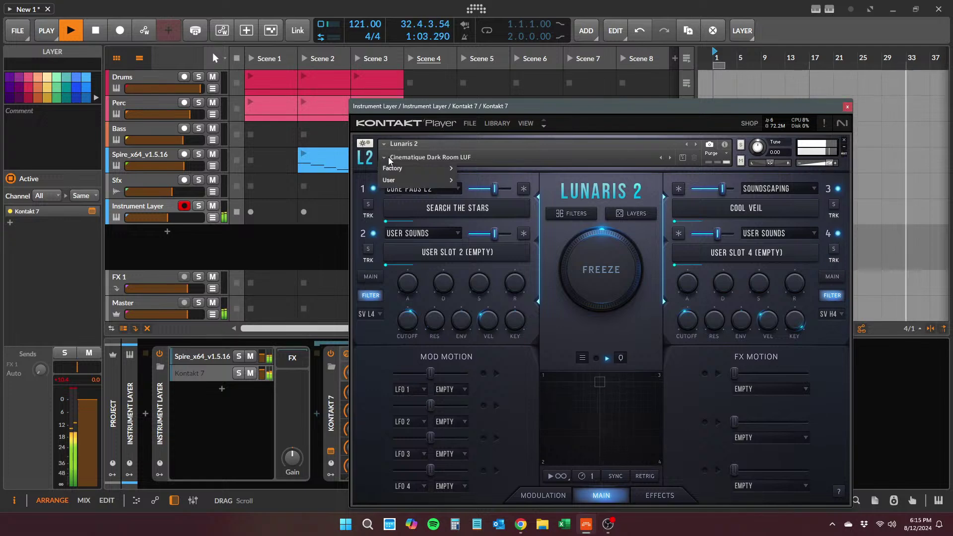
pyautogui.moveTo(405, 168)
pyautogui.moveTo(506, 253)
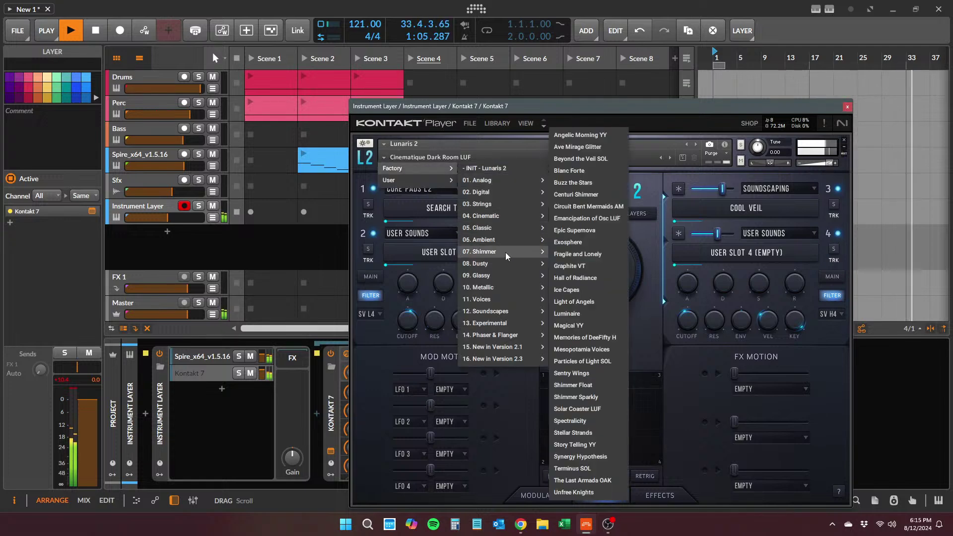
pyautogui.click(588, 241)
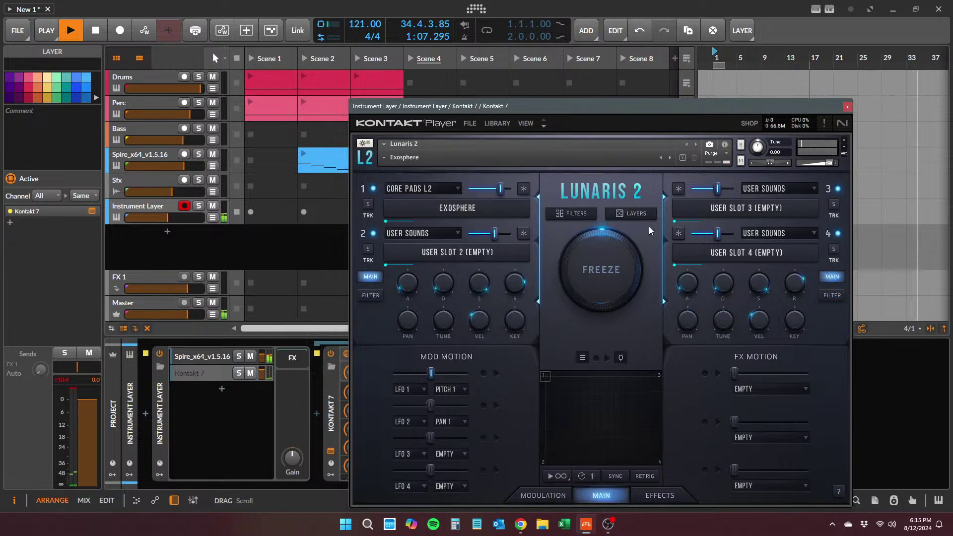
pyautogui.click(668, 155)
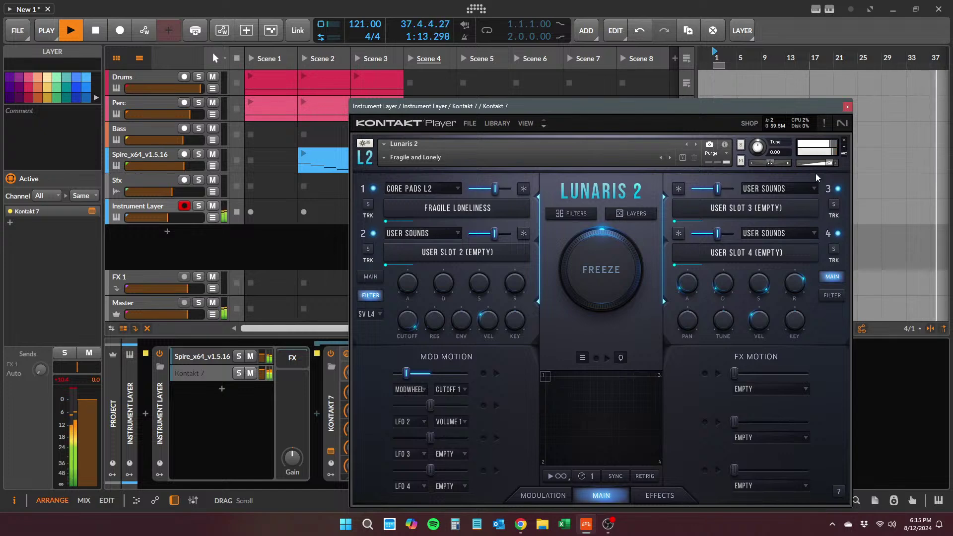
pyautogui.click(847, 107)
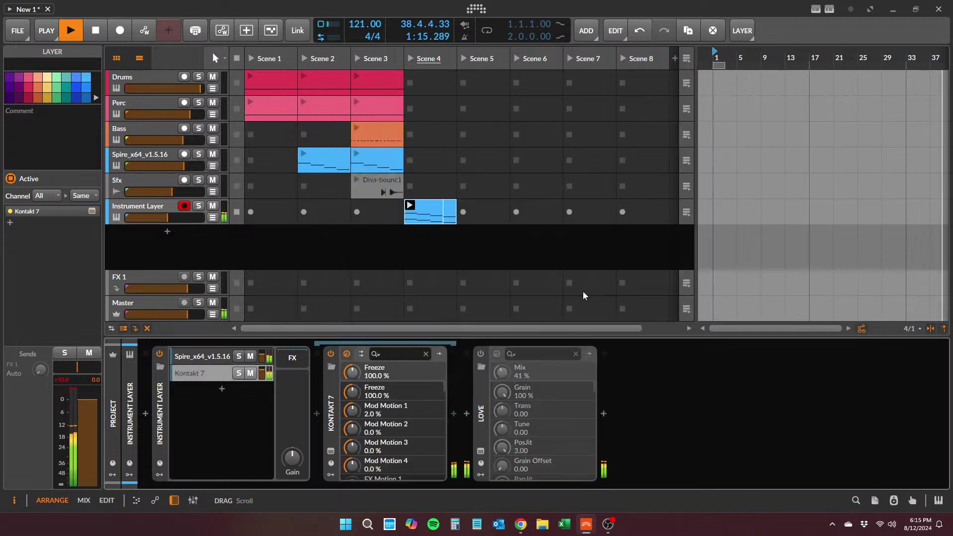
# - Re-enable the Love effect and set its output gain to 5.72 dB
pyautogui.click(497, 354)
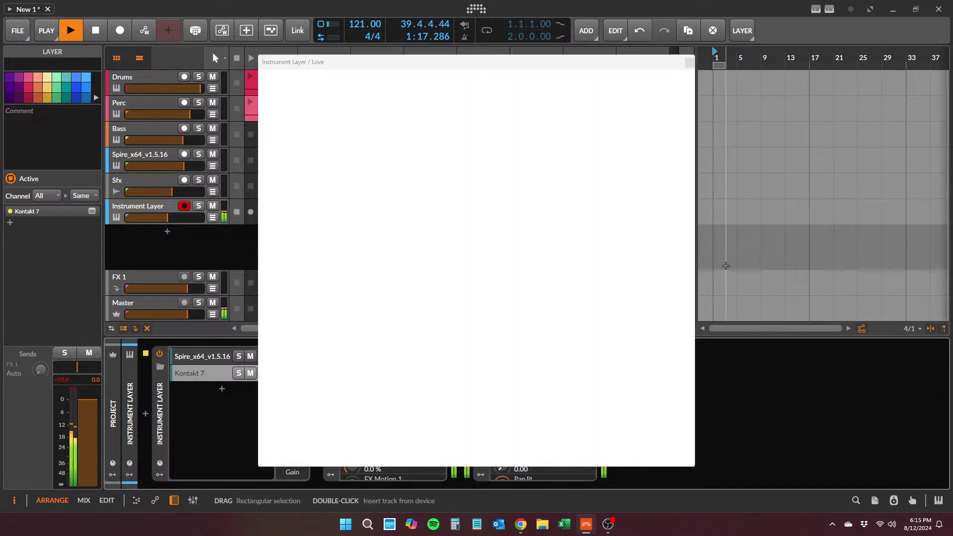
pyautogui.moveTo(680, 176)
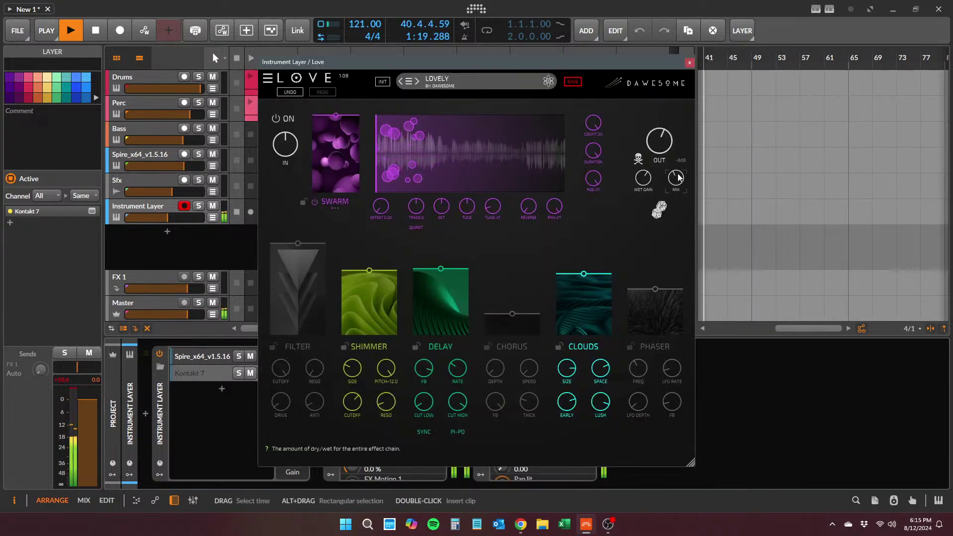
pyautogui.moveTo(662, 147)
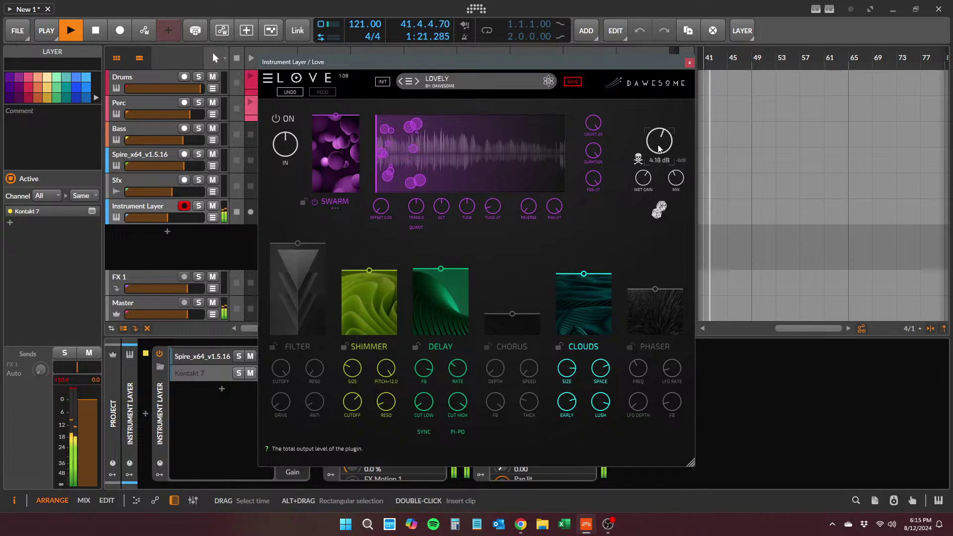
pyautogui.click(690, 62)
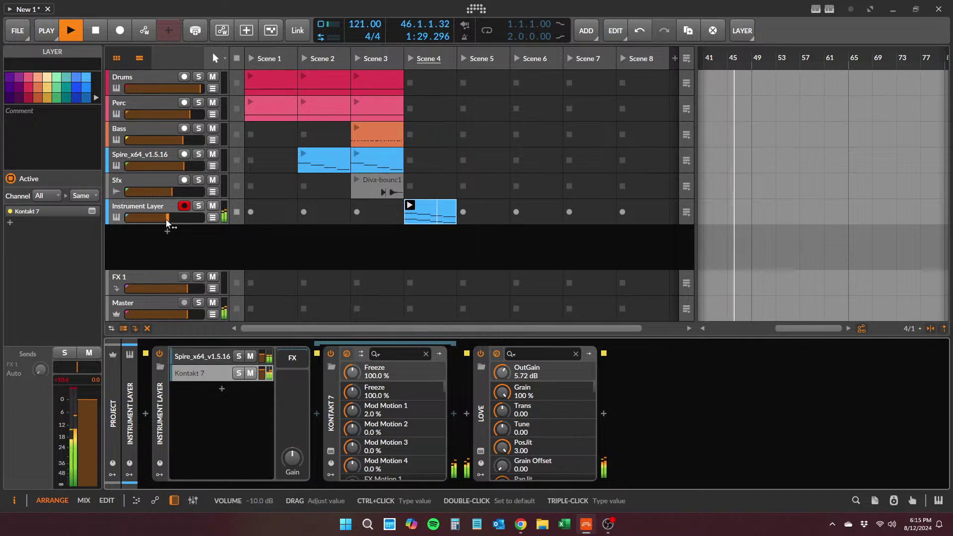
# - Add Pigments as the third layer of the Instrument Layer
pyautogui.click(222, 389)
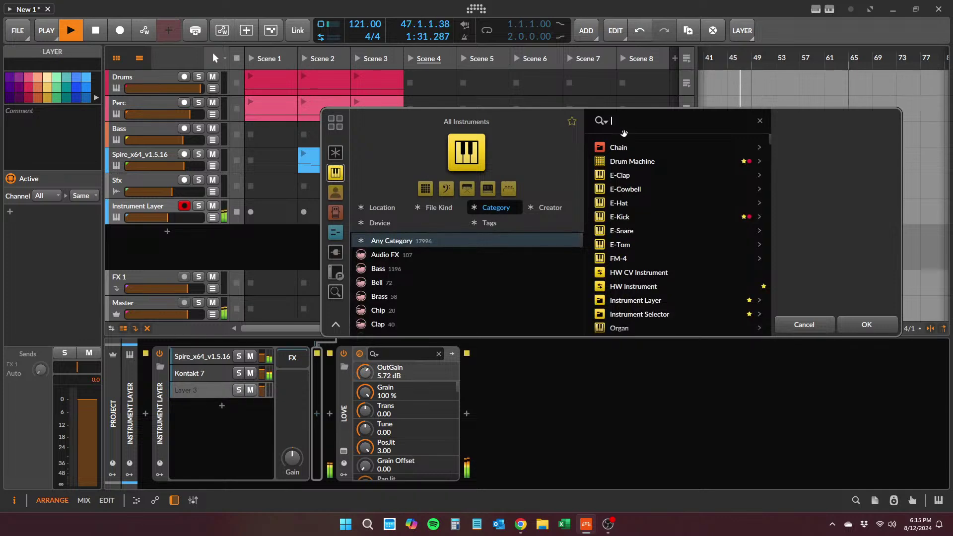
pyautogui.write('pigm')
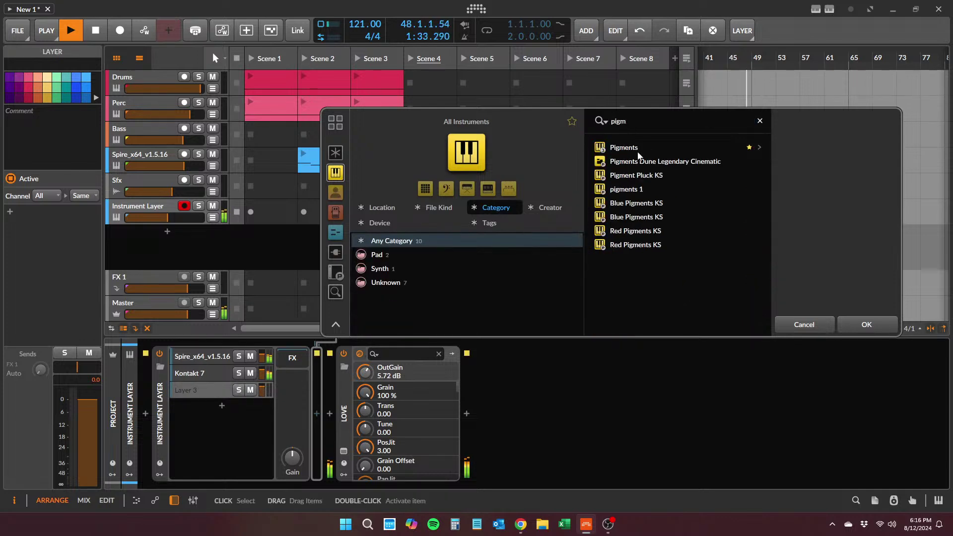
pyautogui.click(618, 146)
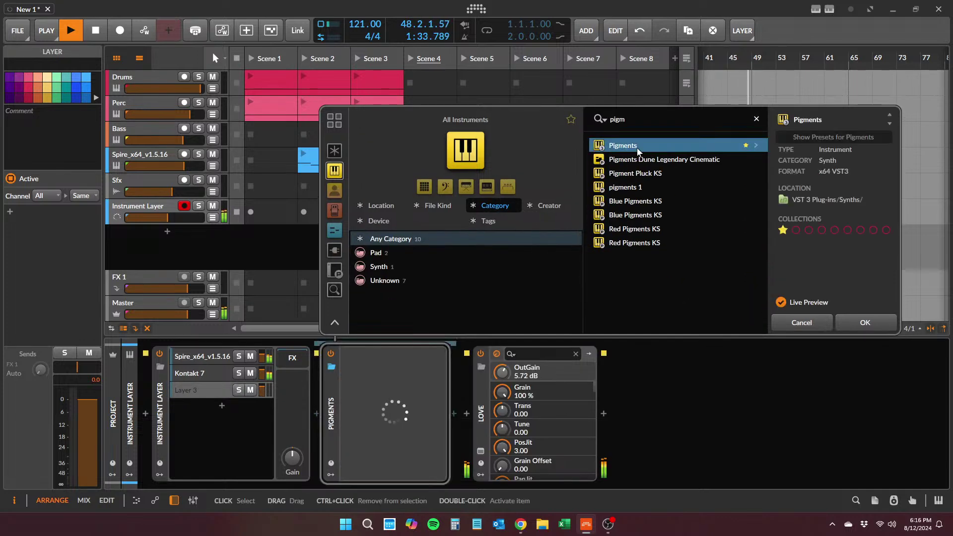
pyautogui.click(864, 324)
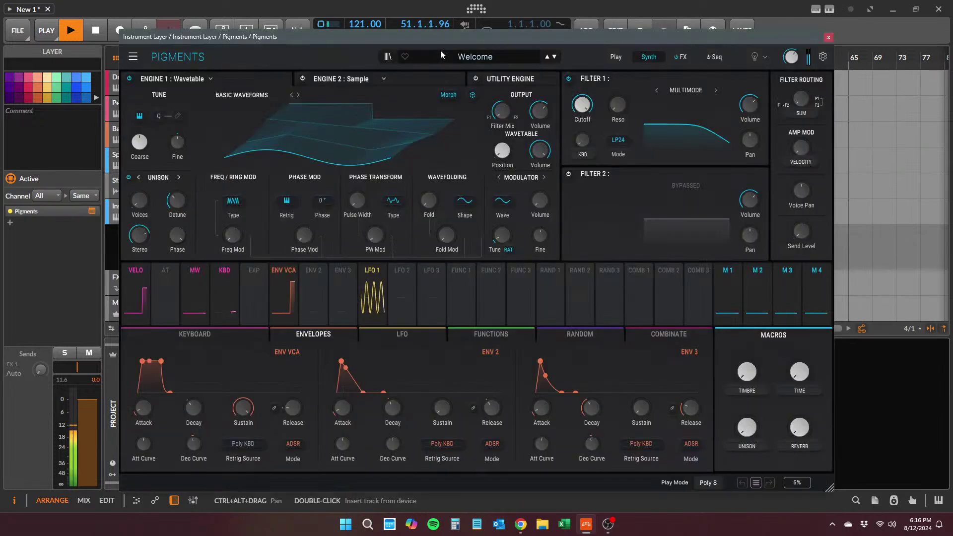
# - Audition the Pigments Pad presets Odyssey and Textural Crystal, and raise the Instrument Layer track's volume slightly
pyautogui.click(472, 58)
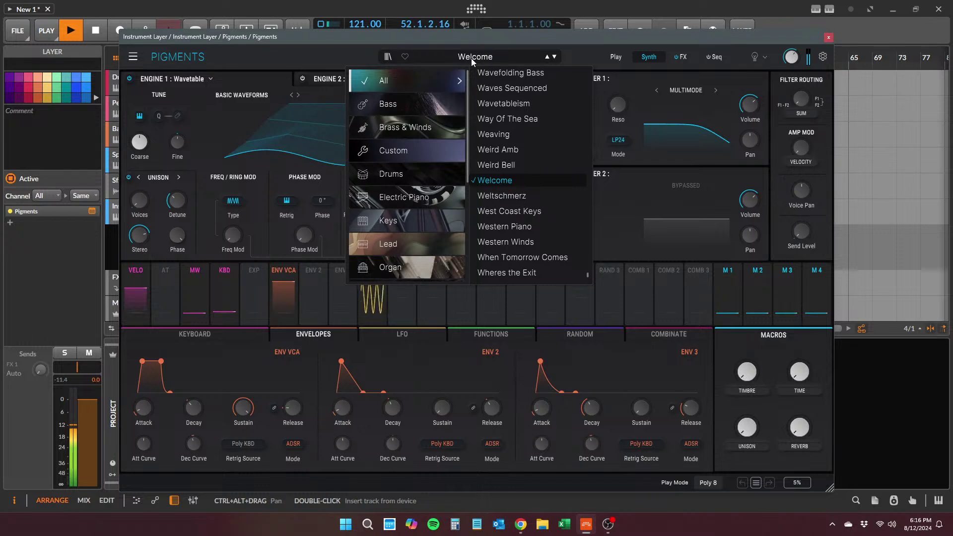
pyautogui.scroll(-2, 408, 208)
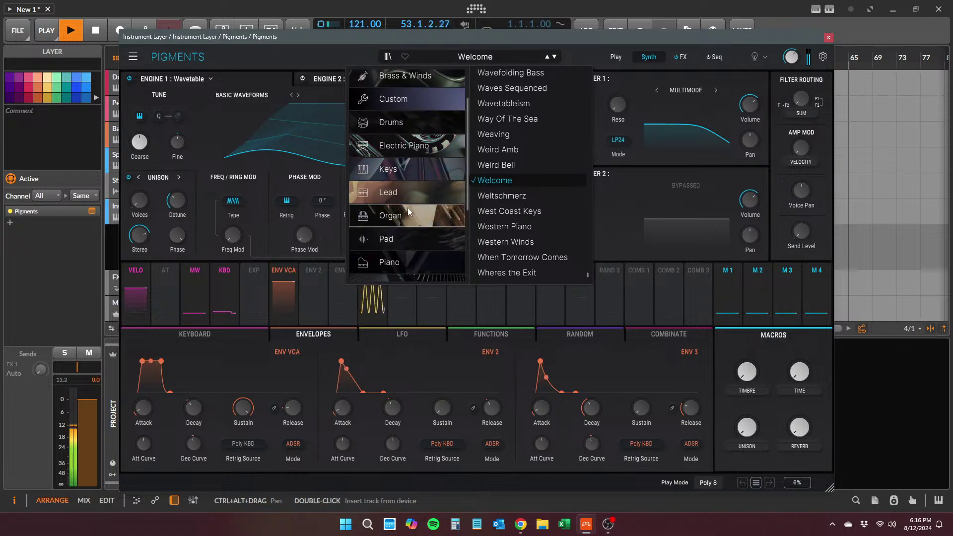
pyautogui.moveTo(411, 240)
pyautogui.click(514, 185)
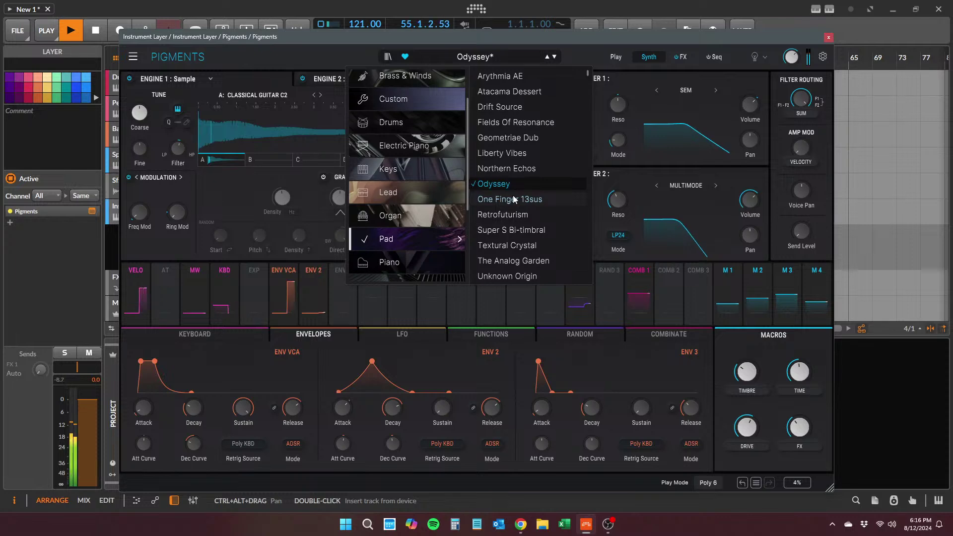
pyautogui.click(522, 246)
pyautogui.moveTo(594, 43); pyautogui.dragTo(550, 247)
pyautogui.click(169, 219)
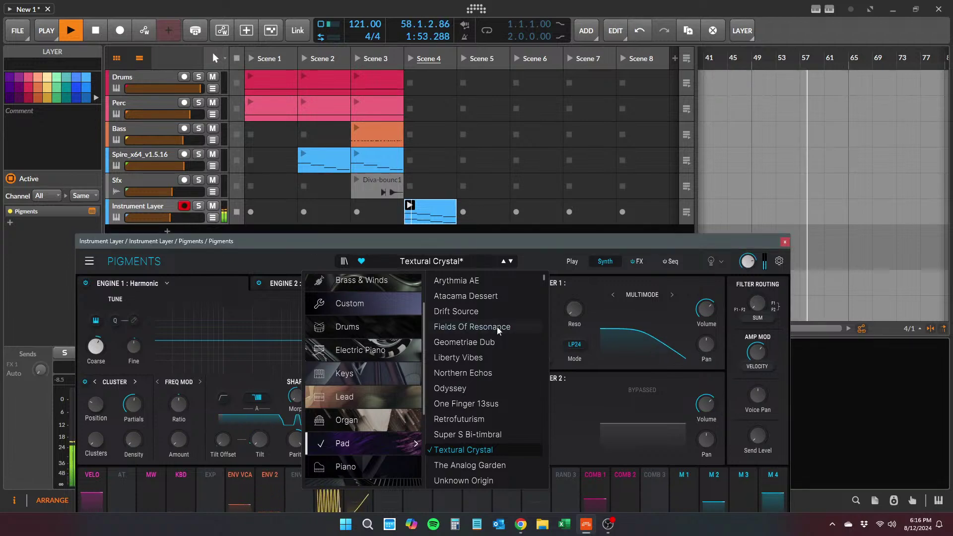
# - Load the Pad preset Atacama Dessert in Pigments and close the synth's window
pyautogui.click(475, 297)
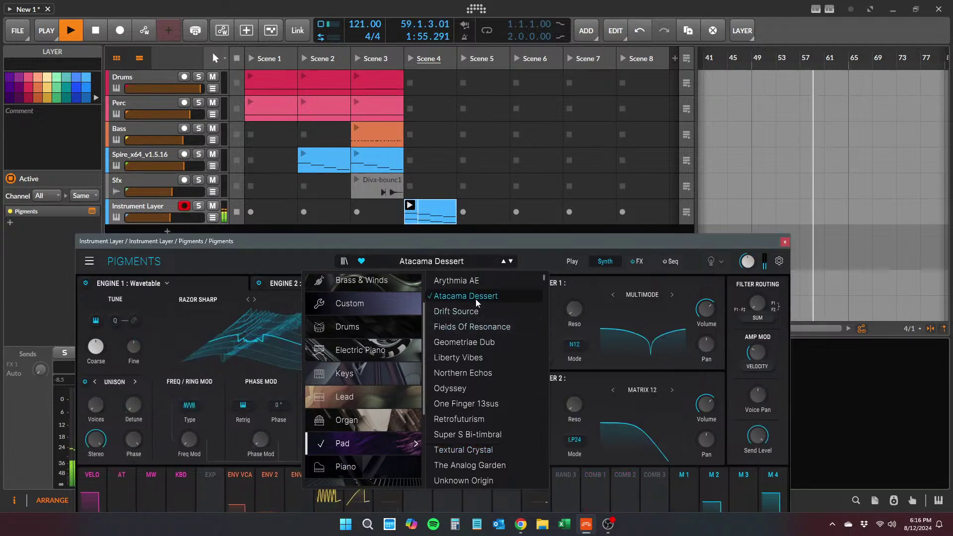
pyautogui.scroll(-1, 466, 354)
pyautogui.scroll(-1, 465, 353)
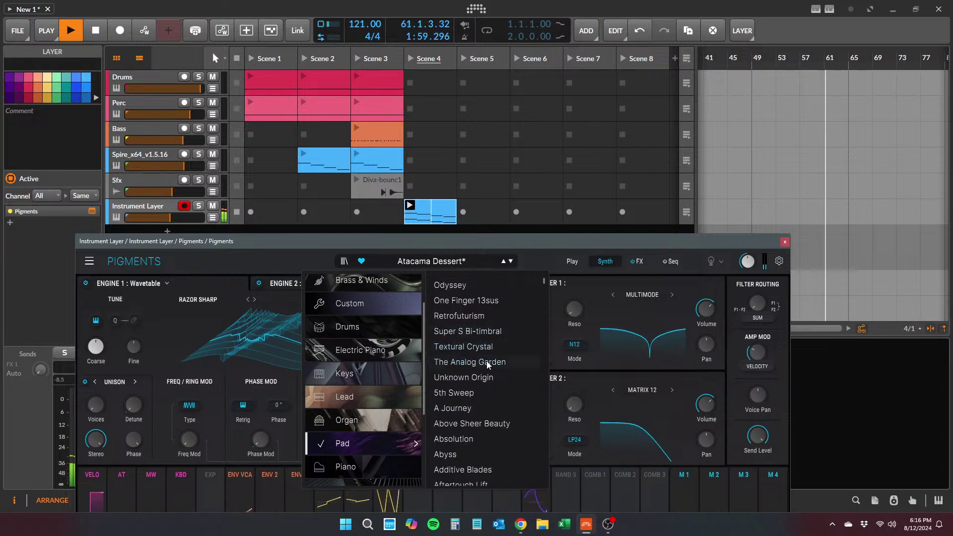
pyautogui.click(785, 242)
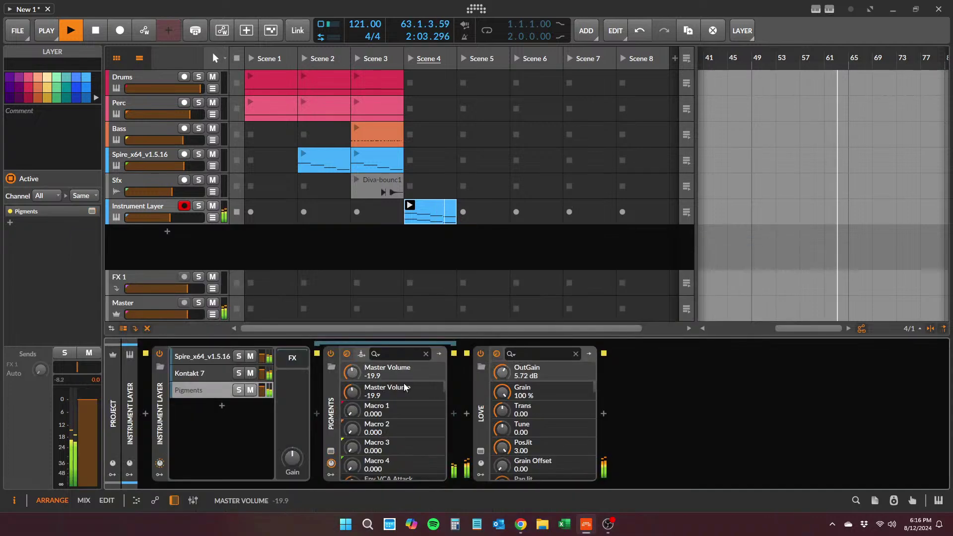
# - Reduce the Shimmer amount in the Love effect and move its window clear of the layer mixer
pyautogui.click(480, 451)
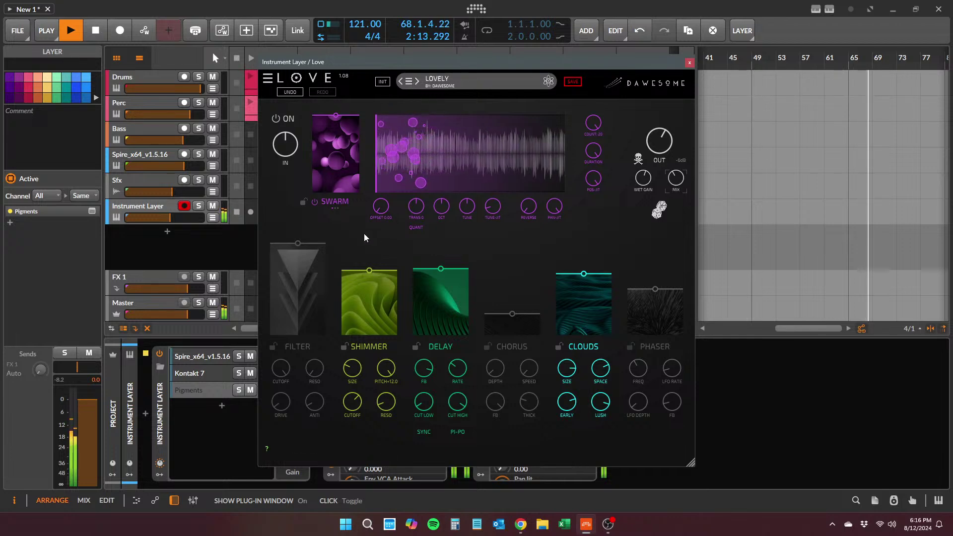
pyautogui.moveTo(364, 275); pyautogui.dragTo(377, 303)
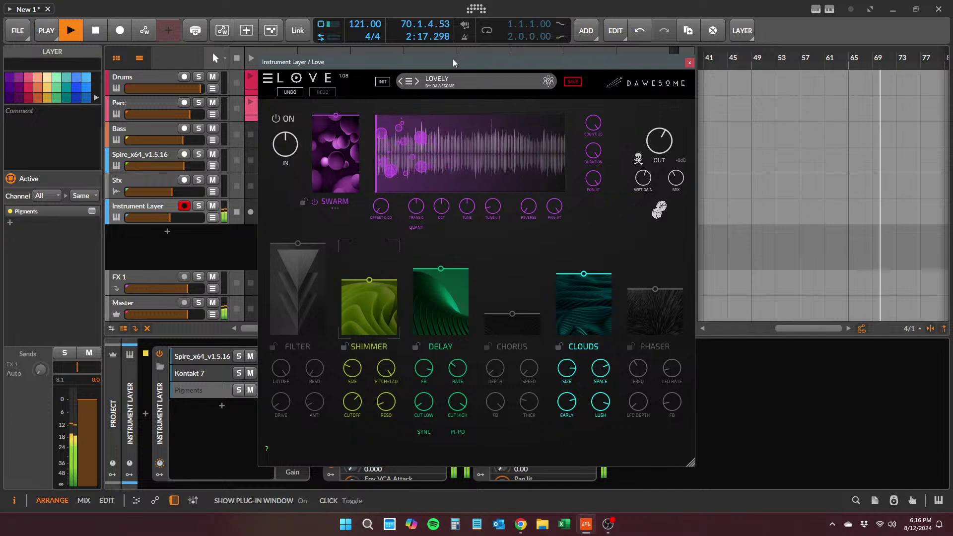
pyautogui.moveTo(453, 59); pyautogui.dragTo(666, 92)
# - Set the Pigments layer's volume to +3.8 dB and the Spire layer's volume to -4.7 dB
pyautogui.moveTo(262, 391); pyautogui.dragTo(261, 375)
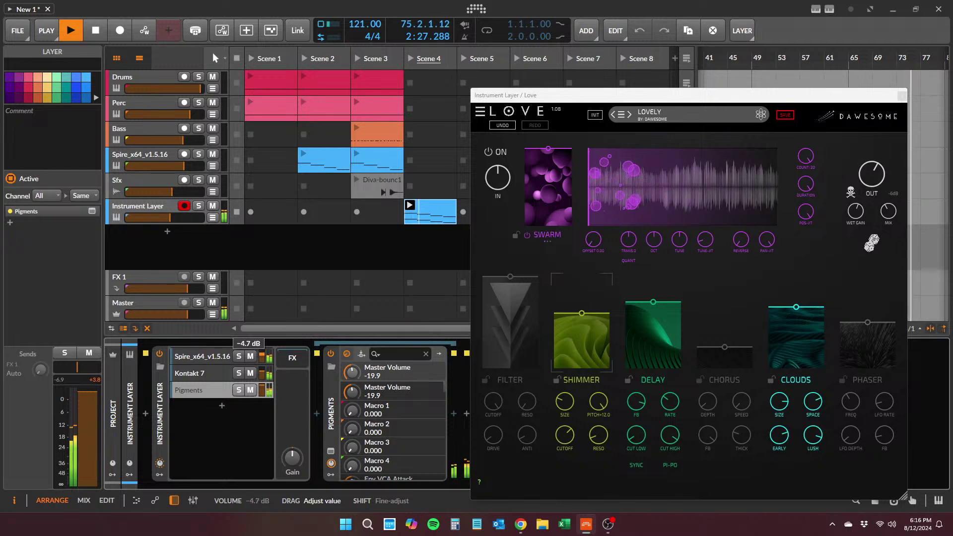
pyautogui.click(160, 427)
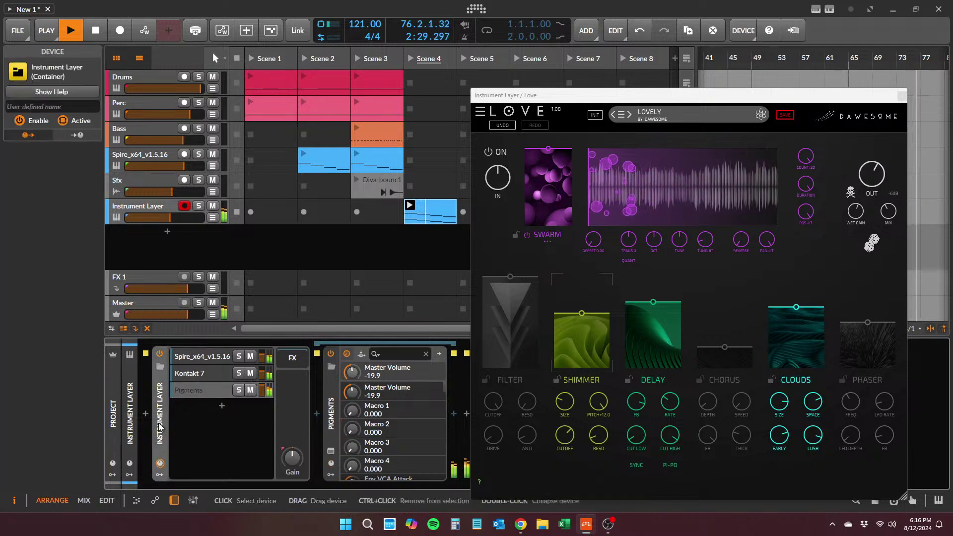
pyautogui.click(214, 358)
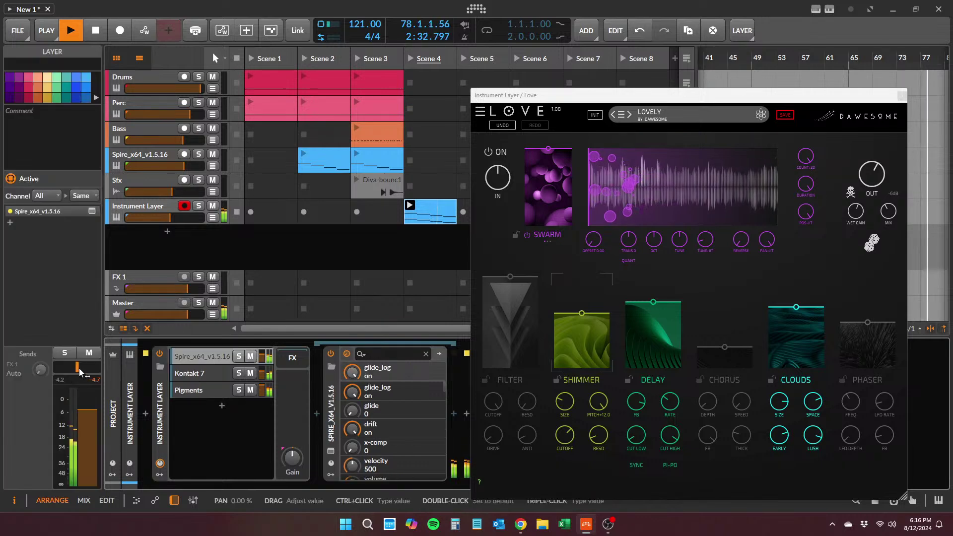
# - Adjust the Kontakt 7 layer's panning and set the Pigments layer's pan to 30%
pyautogui.click(203, 373)
pyautogui.moveTo(78, 369)
pyautogui.mouseDown()
pyautogui.moveTo(67, 370)
pyautogui.moveTo(85, 369)
pyautogui.mouseUp()
pyautogui.click(191, 391)
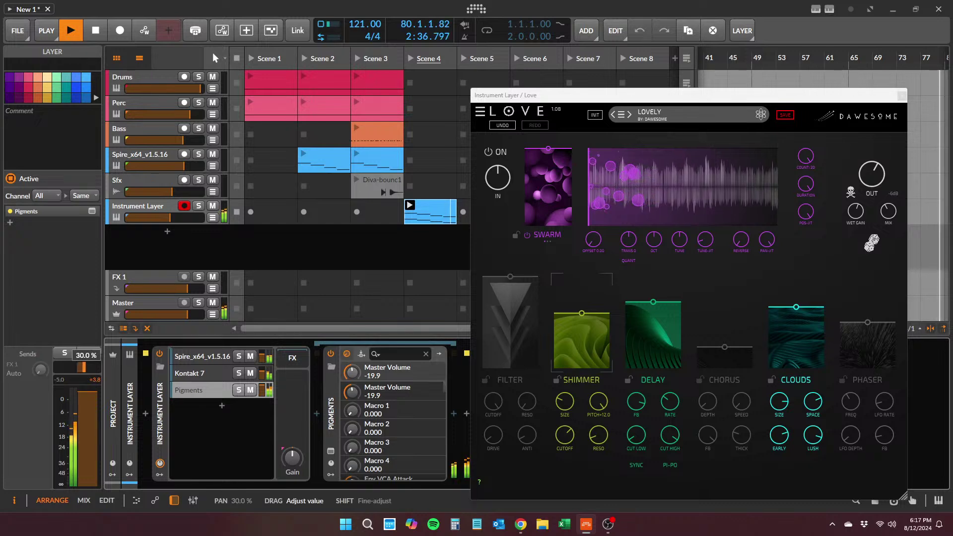
pyautogui.click(209, 357)
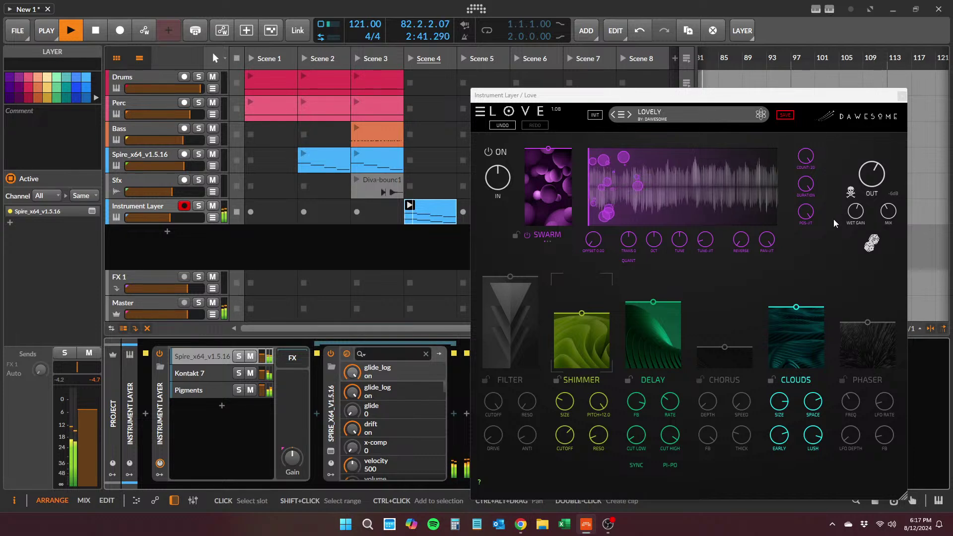
# - Lower the Love effect's mix and set its wet gain to 5.28 dB
pyautogui.click(855, 218)
pyautogui.moveTo(873, 179)
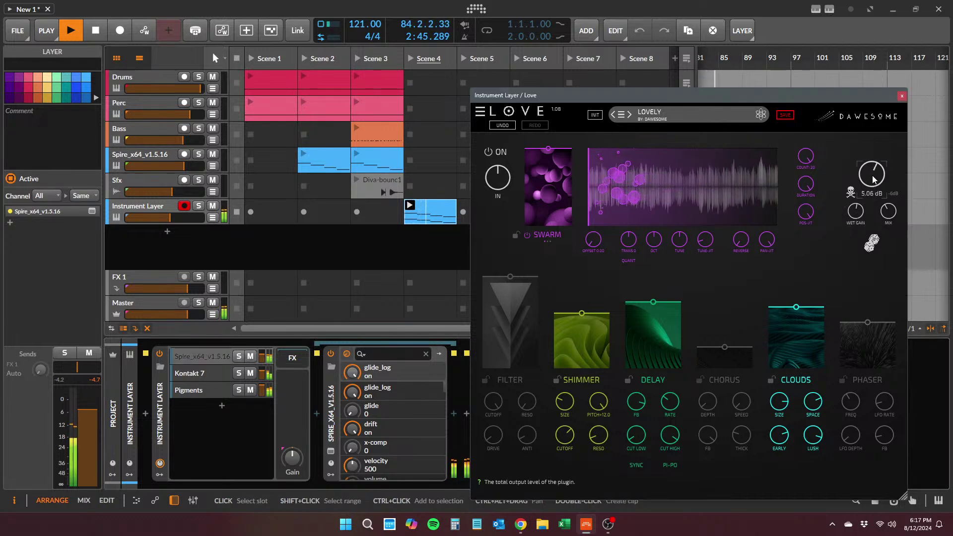
pyautogui.moveTo(892, 215); pyautogui.dragTo(902, 238)
pyautogui.moveTo(862, 212)
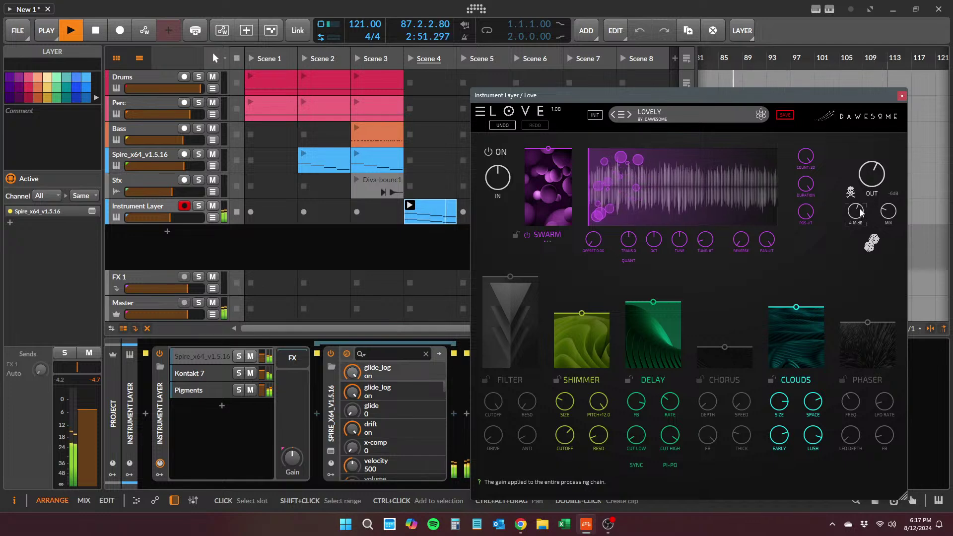
pyautogui.moveTo(862, 208); pyautogui.dragTo(863, 201)
pyautogui.click(902, 97)
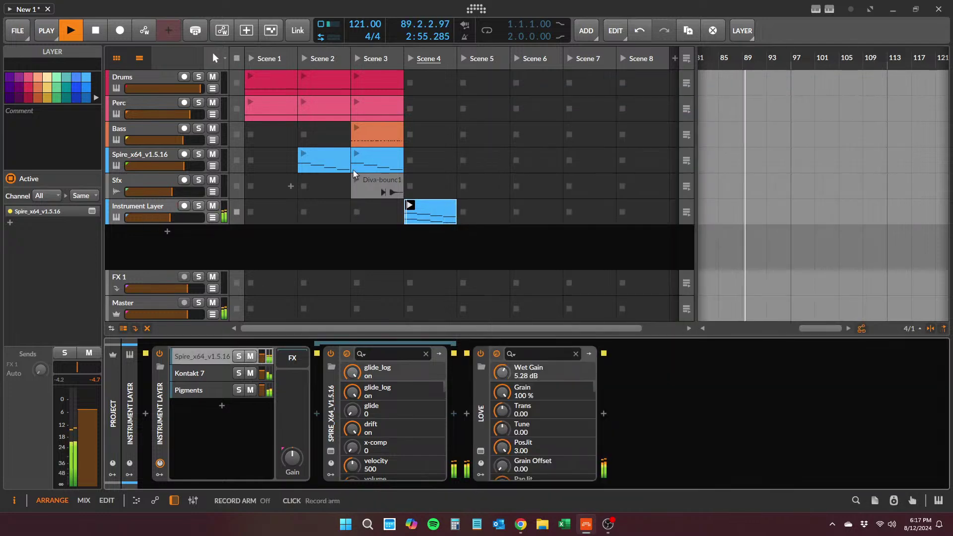
# - Audition the Bass clip together with the Scene 4 pad and launch Scene 3 for comparison
pyautogui.click(382, 169)
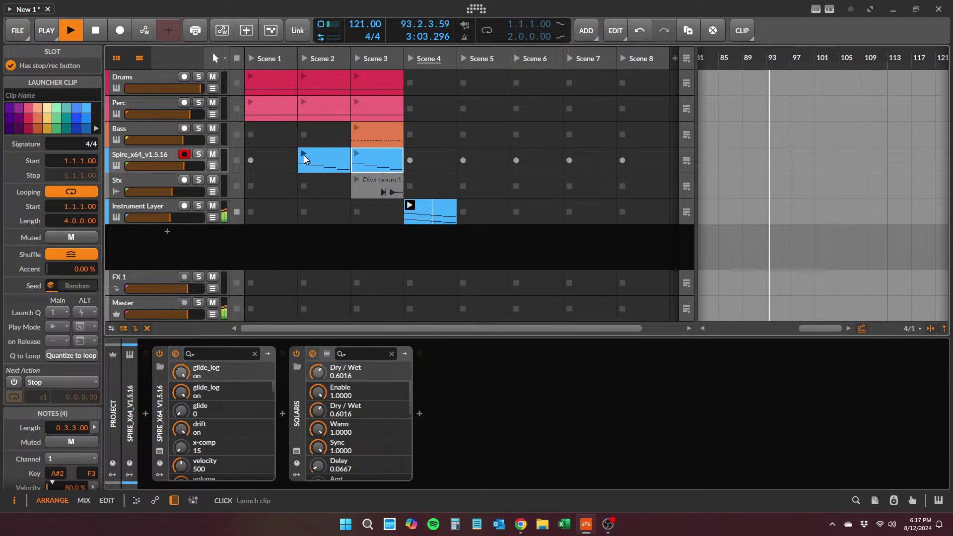
pyautogui.click(356, 128)
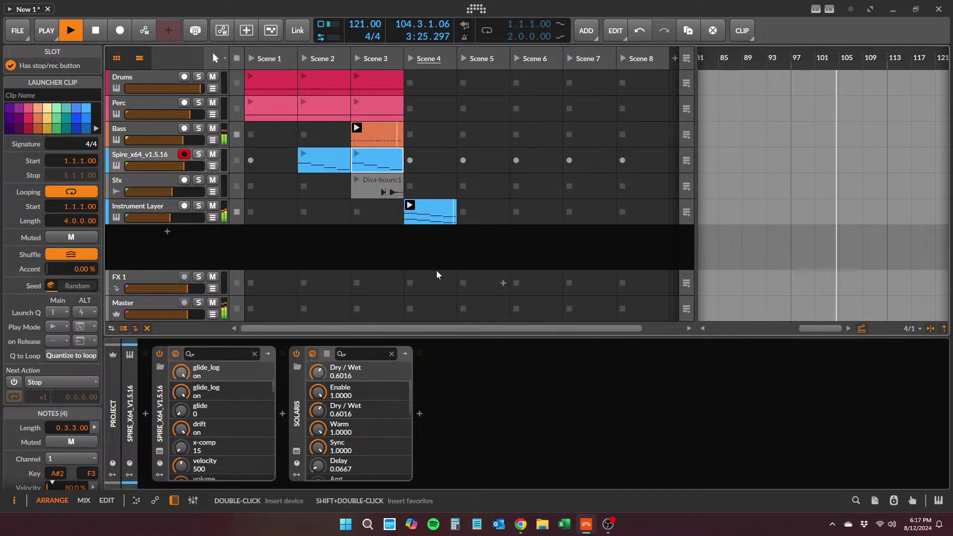
pyautogui.click(357, 58)
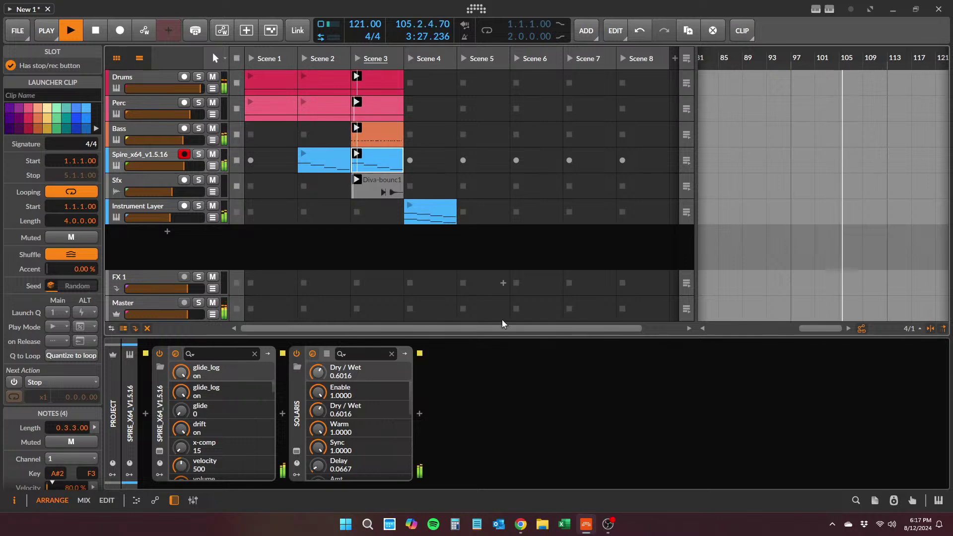
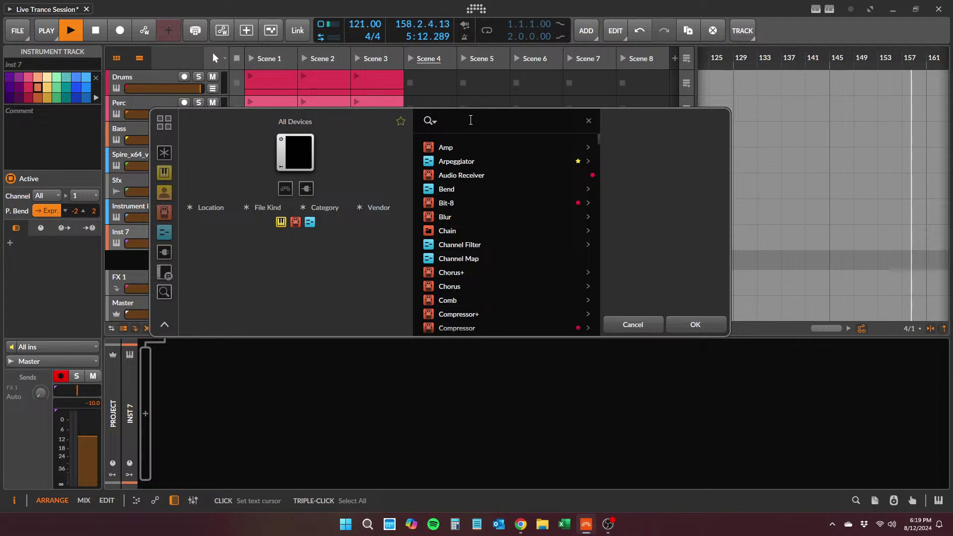
# - Search the plug-ins for "synth" and insert GR-8 on the new instrument track
pyautogui.write('synth')
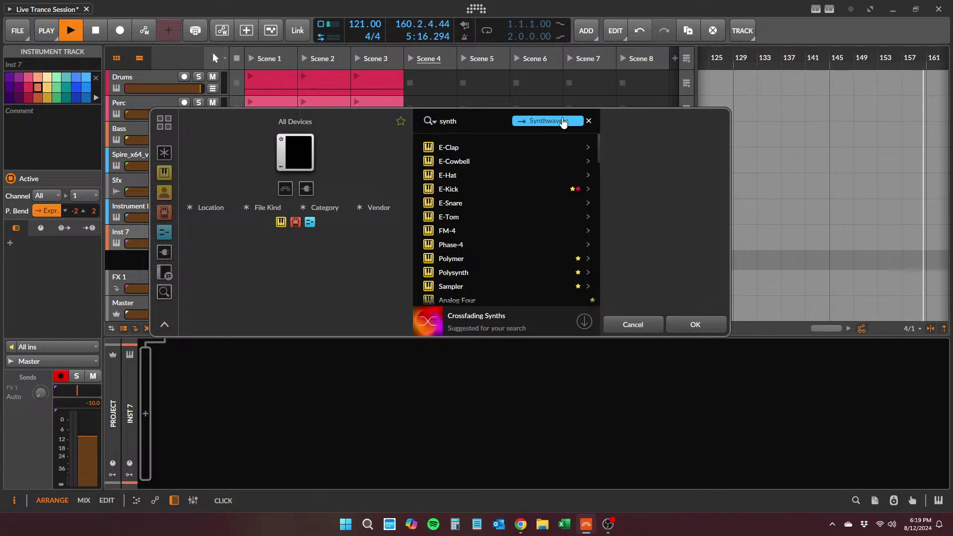
pyautogui.click(164, 272)
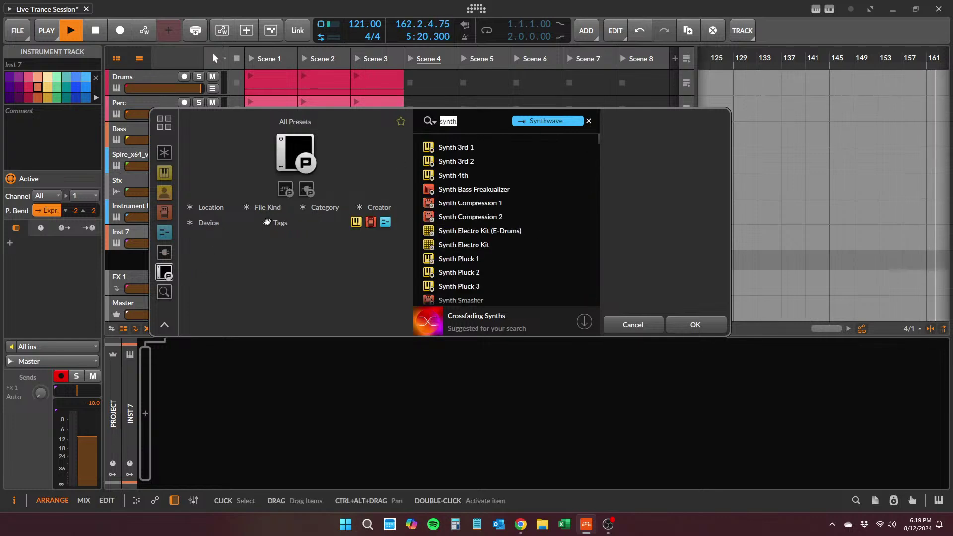
pyautogui.click(164, 252)
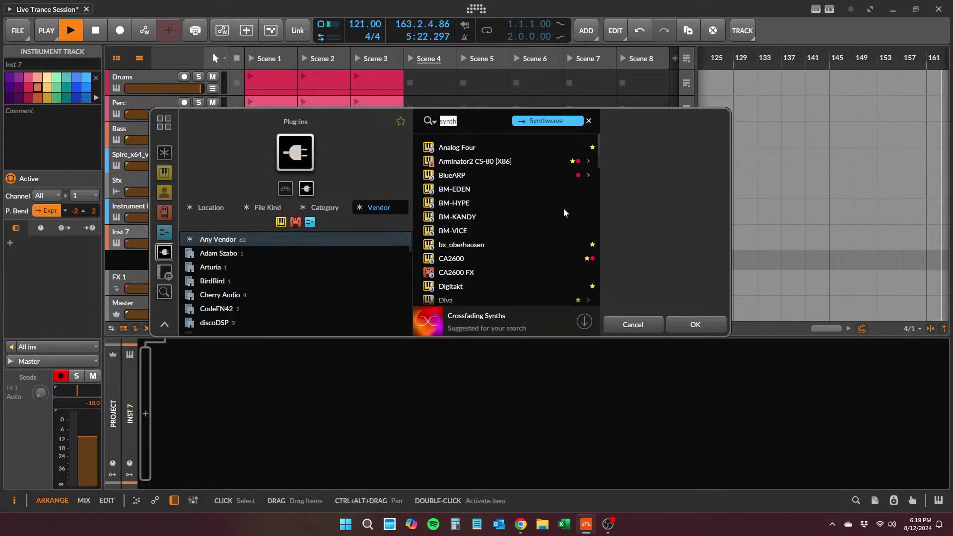
pyautogui.scroll(-5, 564, 210)
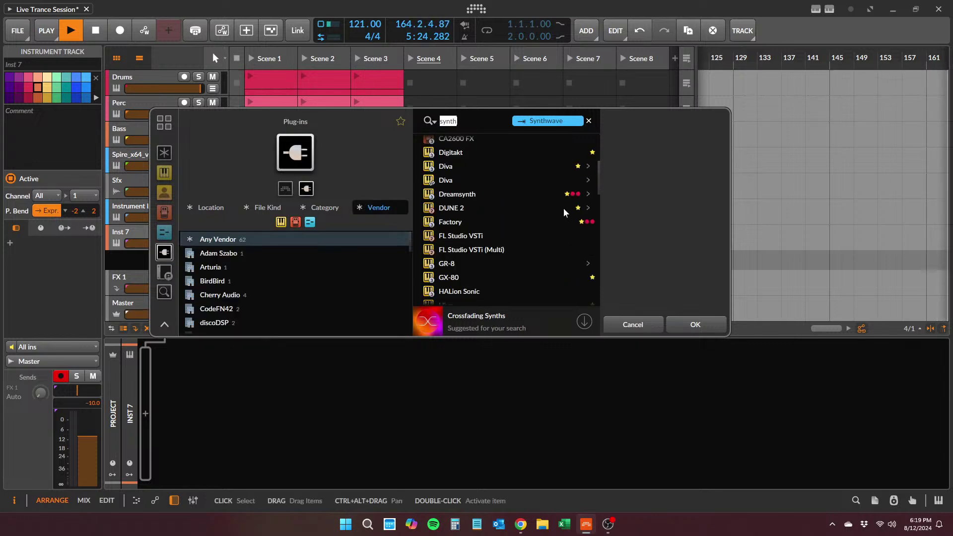
pyautogui.scroll(-3, 550, 220)
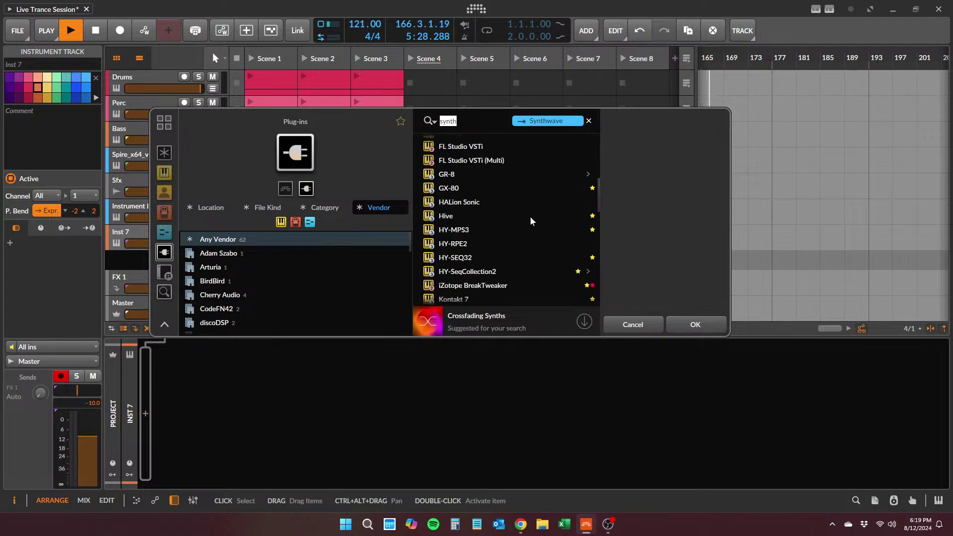
pyautogui.scroll(-3, 528, 219)
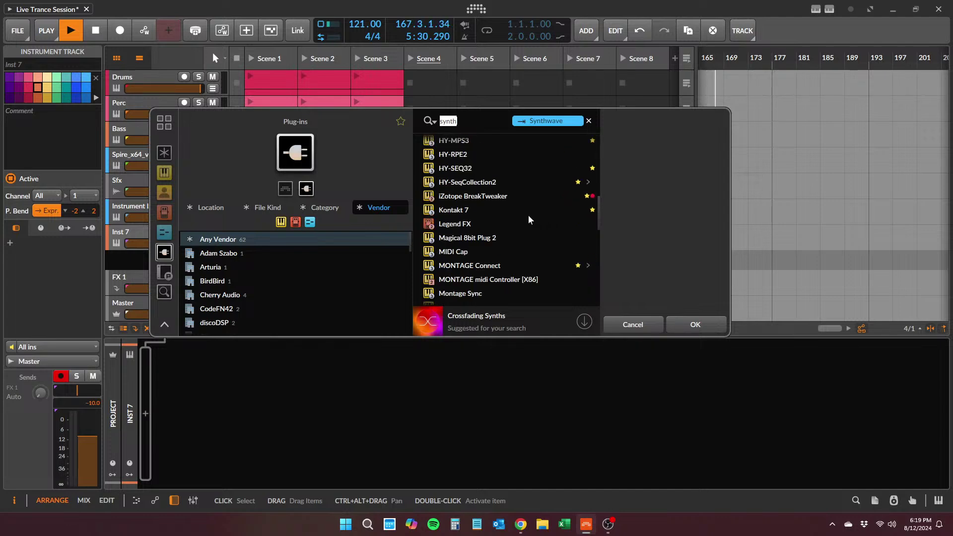
pyautogui.scroll(-3, 529, 219)
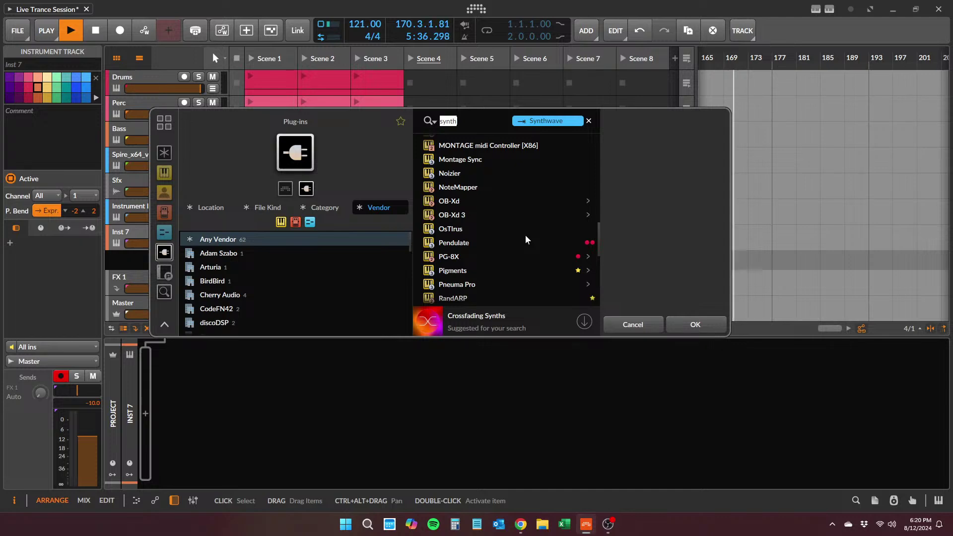
pyautogui.scroll(-3, 525, 234)
pyautogui.scroll(-6, 525, 234)
pyautogui.scroll(7, 525, 234)
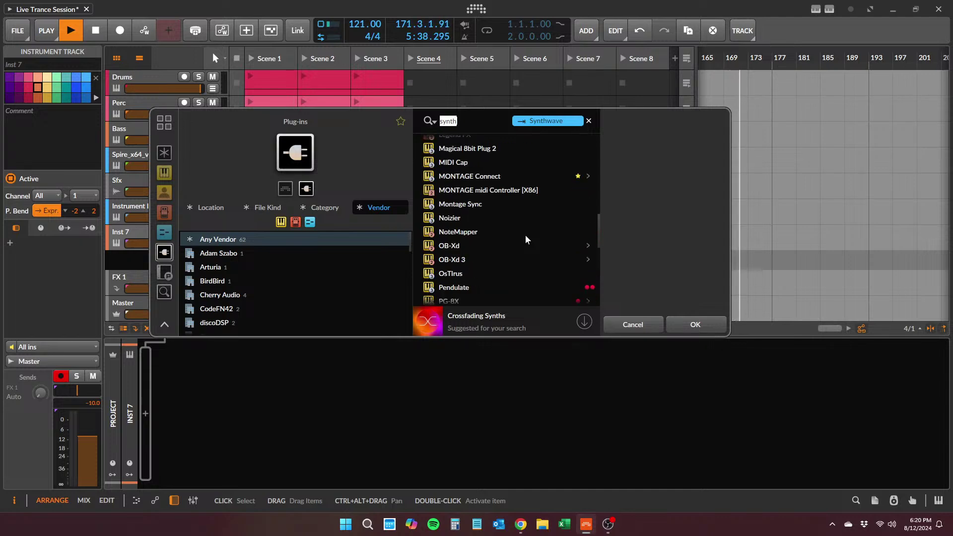
pyautogui.scroll(1, 526, 234)
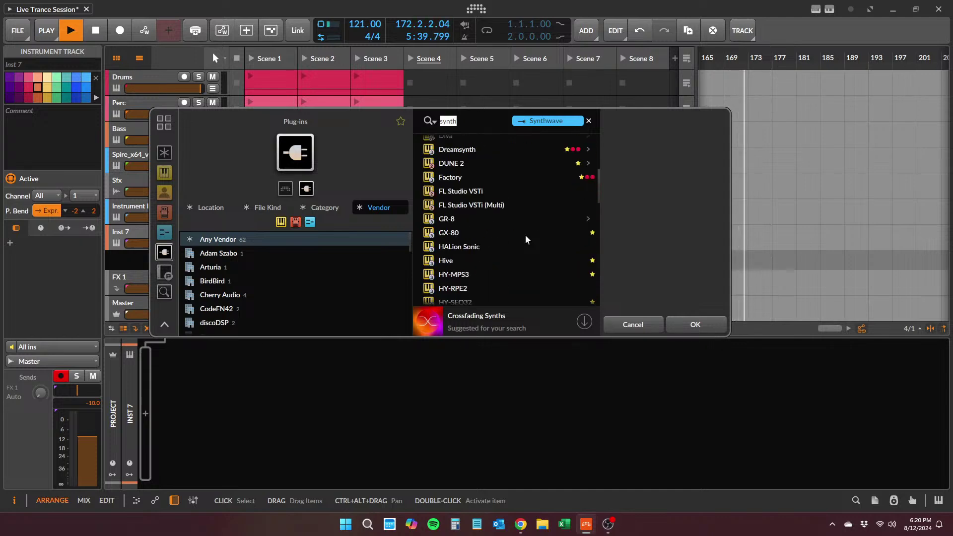
pyautogui.click(474, 220)
pyautogui.click(690, 326)
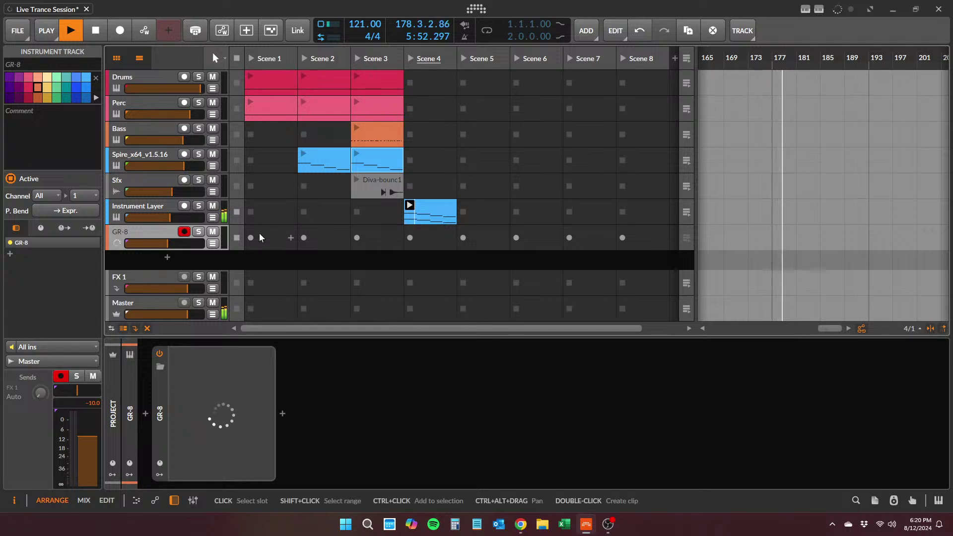
# - Open the GR-8 interface and audition its Arp presets, stepping from Arp: Analogue through to Arp: Synced
pyautogui.click(241, 213)
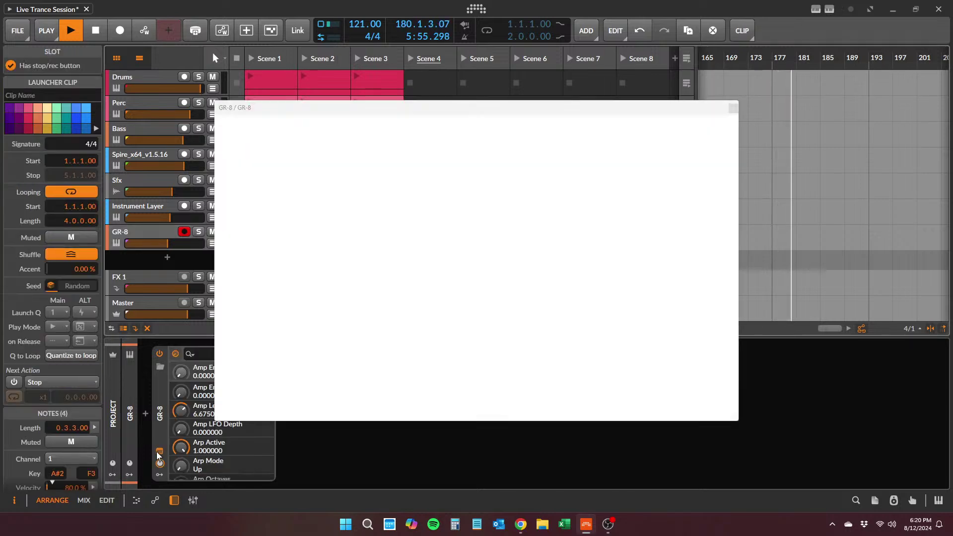
pyautogui.click(158, 452)
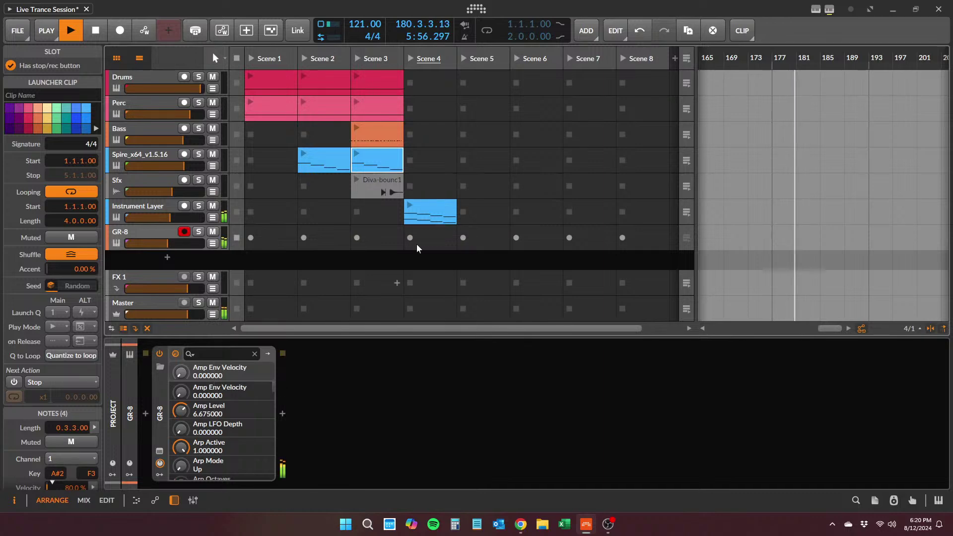
pyautogui.click(160, 450)
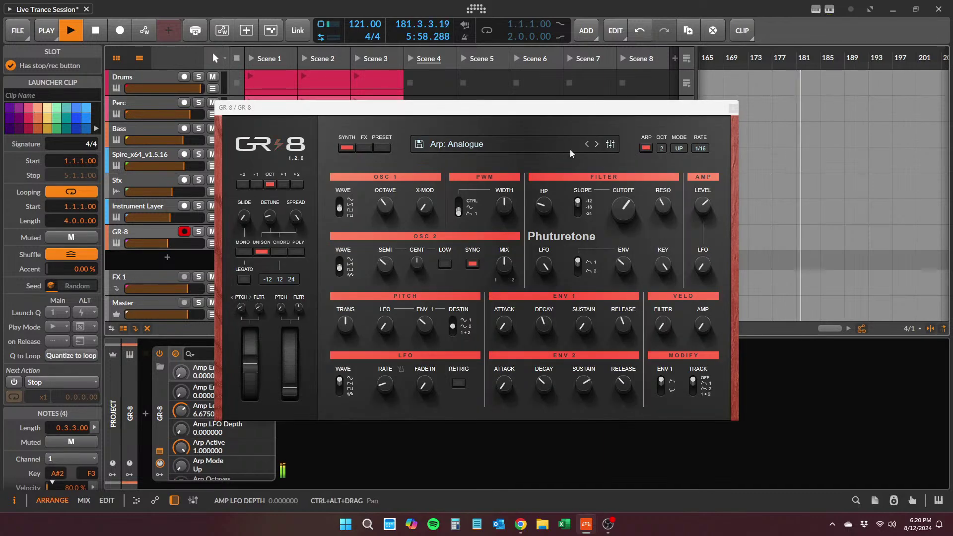
pyautogui.click(598, 144)
pyautogui.click(597, 144)
pyautogui.click(598, 144)
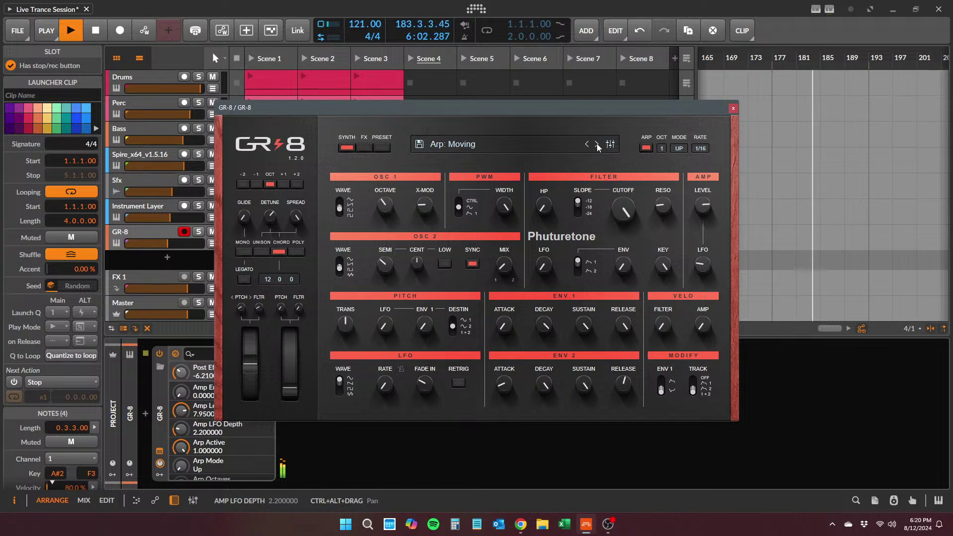
pyautogui.click(597, 144)
pyautogui.click(598, 144)
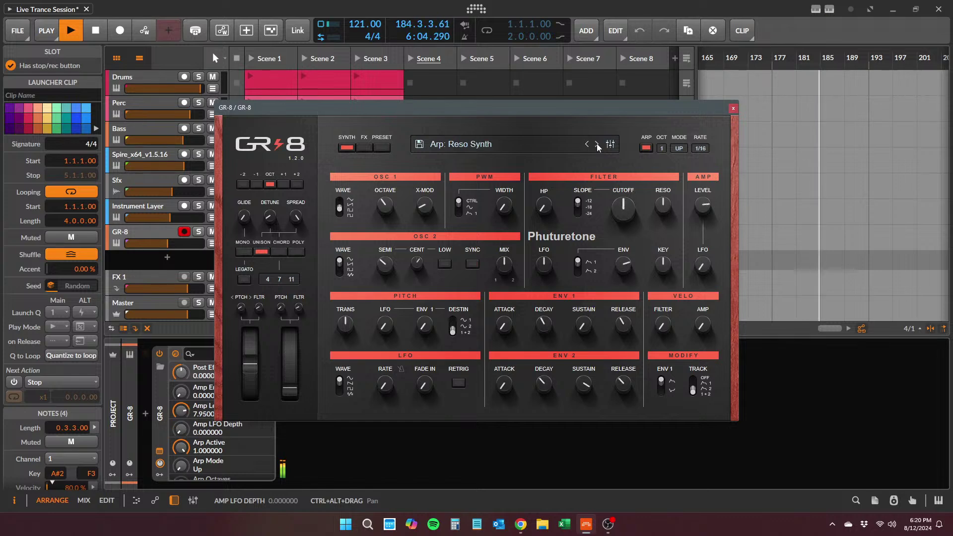
pyautogui.click(597, 144)
pyautogui.click(597, 144)
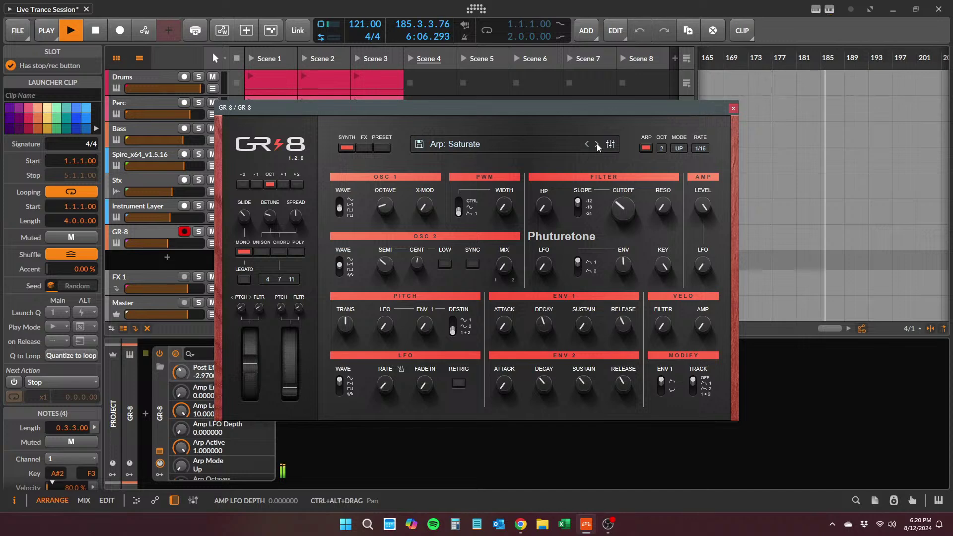
pyautogui.click(597, 144)
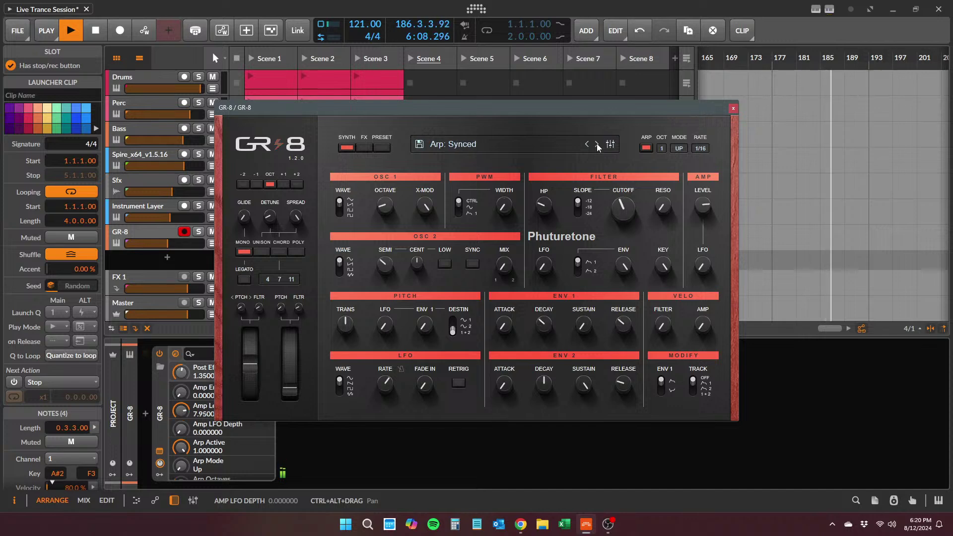
# - Audition GR-8's Bass presets from Bass: Aboriginal through to Bass: Juicy
pyautogui.click(597, 144)
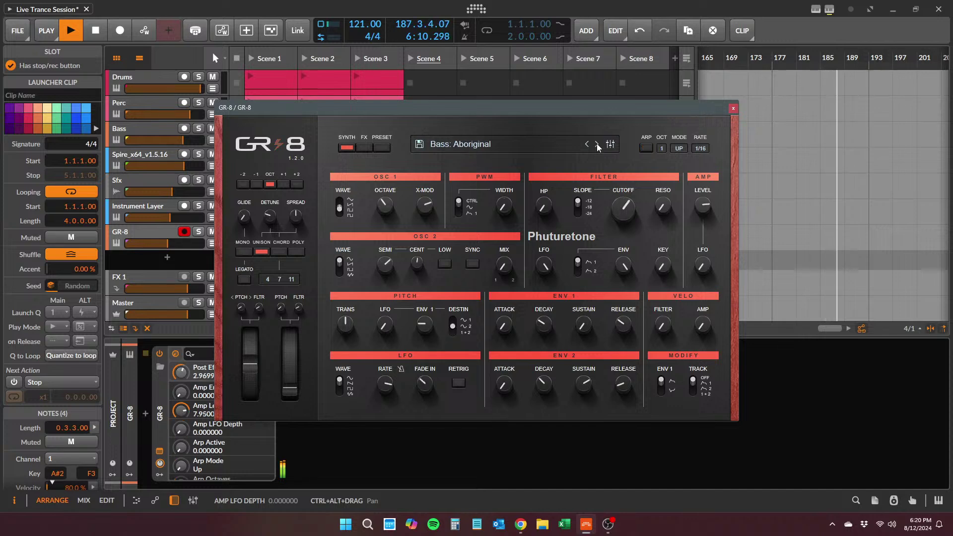
pyautogui.click(598, 144)
pyautogui.click(598, 144)
pyautogui.click(597, 144)
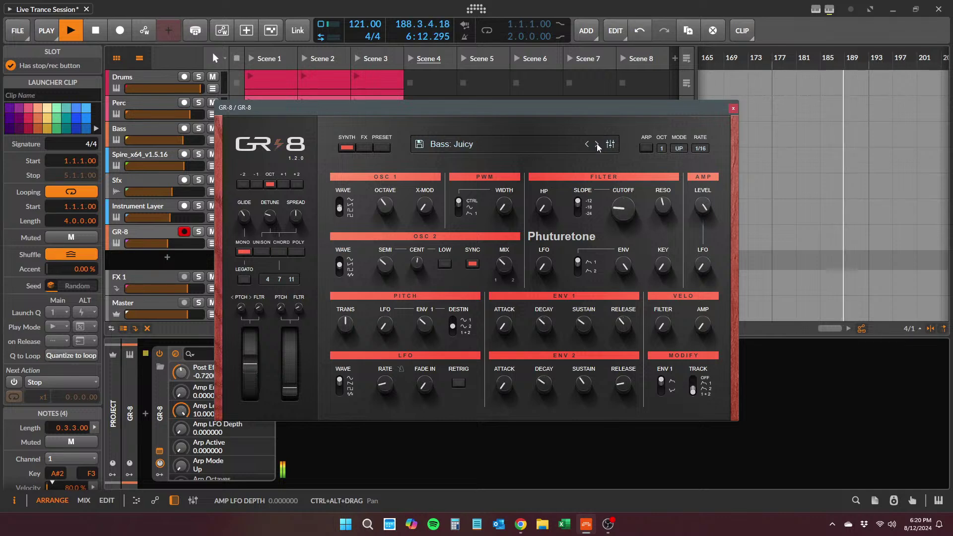
# - Close the GR-8 interface and delete the GR-8 device from its track
pyautogui.click(734, 109)
pyautogui.click(158, 422)
pyautogui.press('Delete')
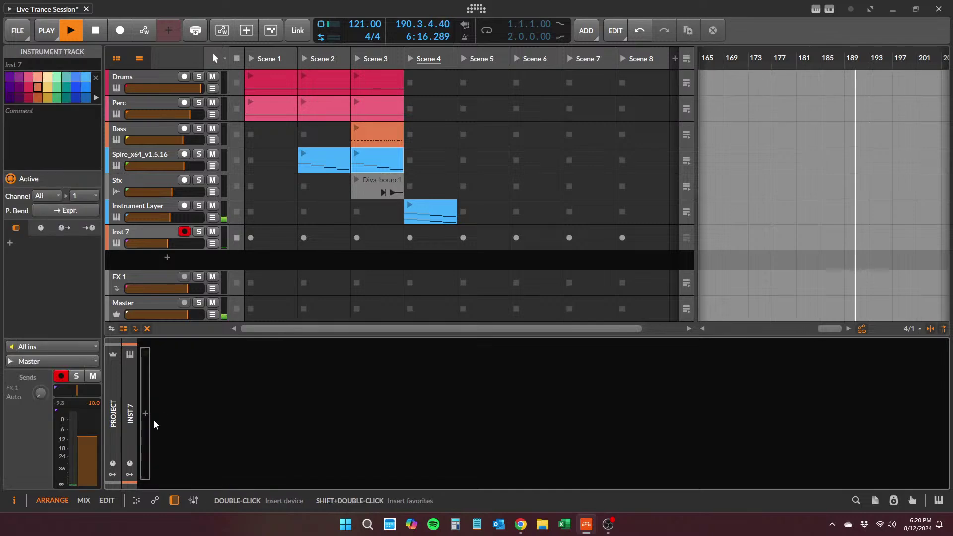
# - Search the plug-ins for "synth" and insert Pneuma Pro on the empty Inst 7 track
pyautogui.click(146, 414)
pyautogui.write('s')
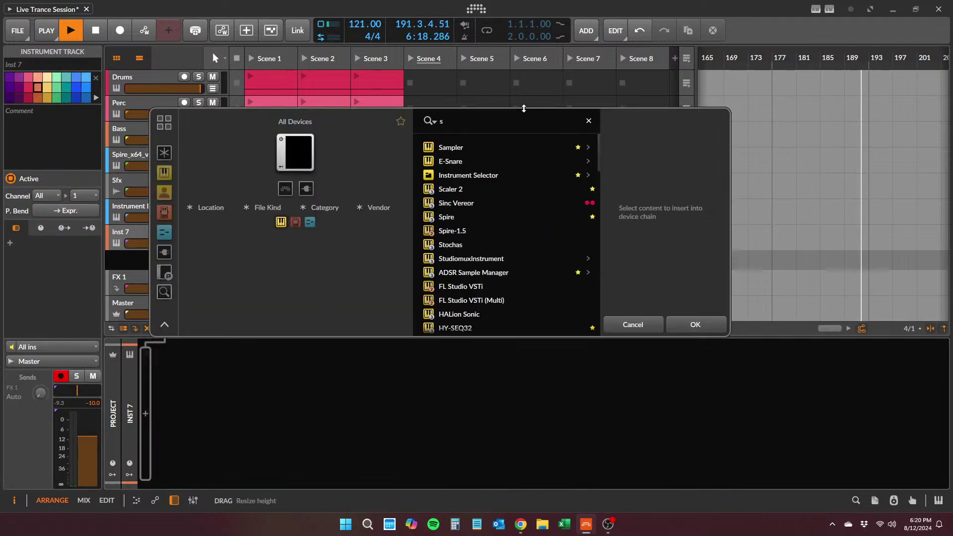
pyautogui.write('ynth')
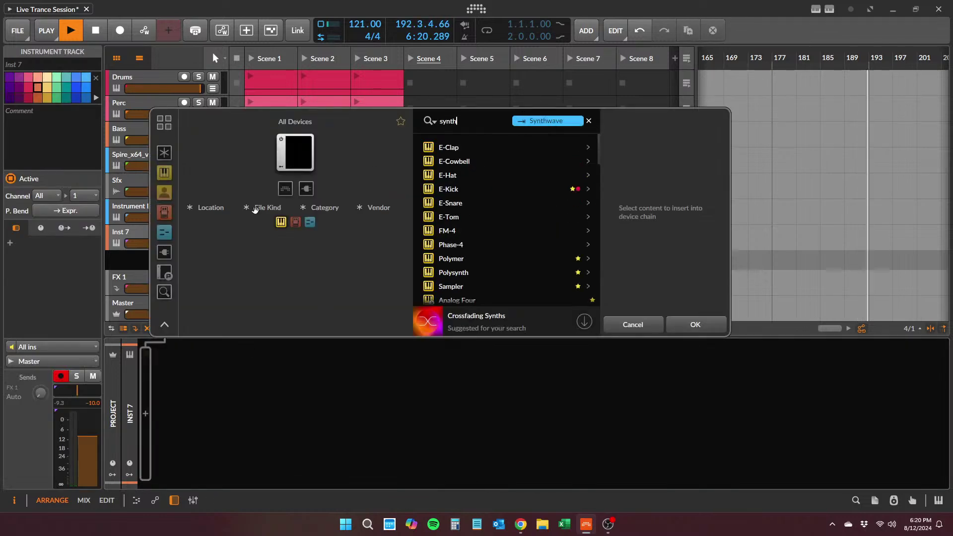
pyautogui.click(164, 253)
pyautogui.scroll(-3, 520, 232)
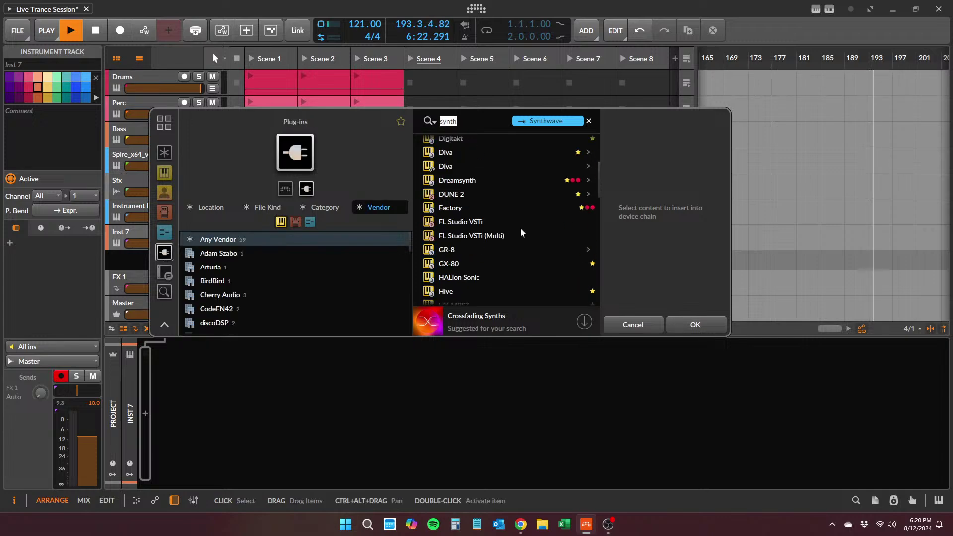
pyautogui.scroll(-4, 520, 232)
pyautogui.scroll(2, 521, 230)
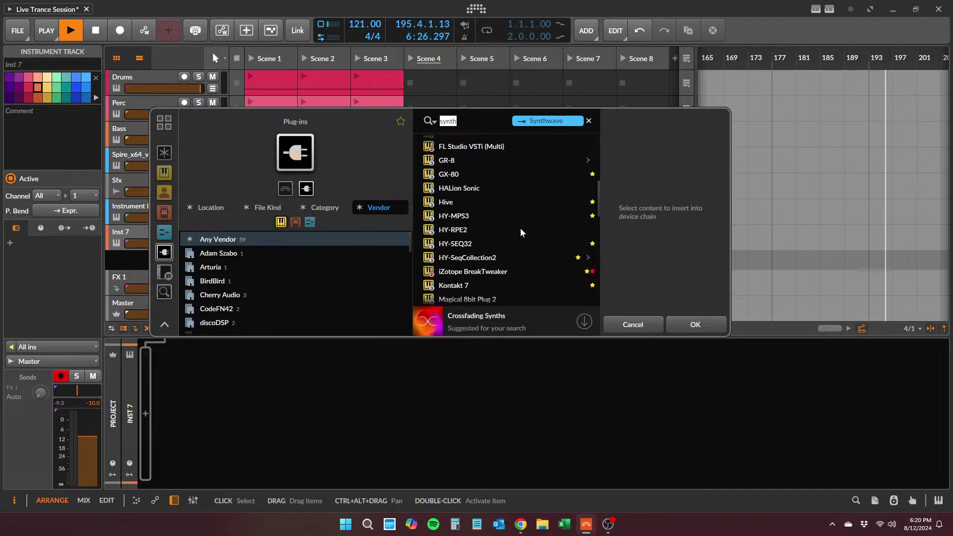
pyautogui.scroll(-5, 521, 232)
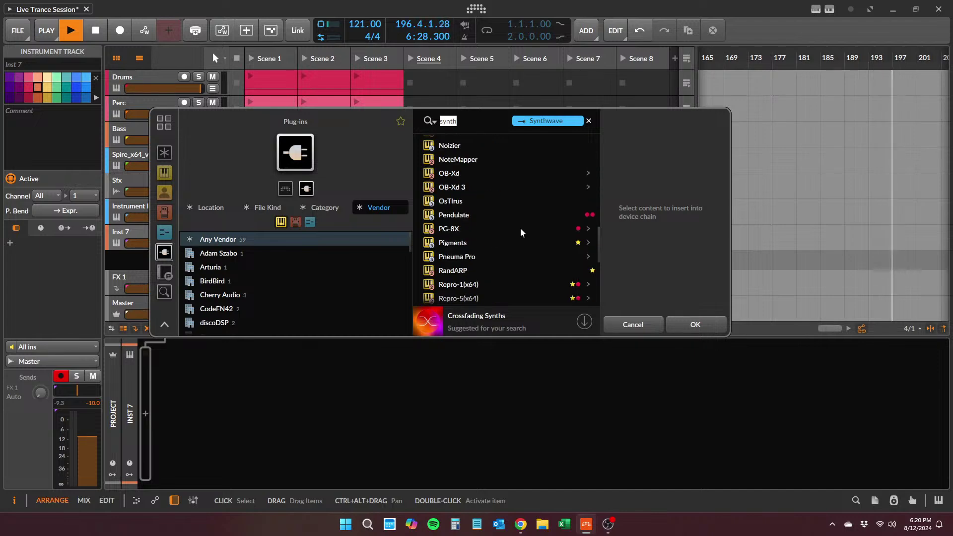
pyautogui.click(478, 256)
pyautogui.click(695, 324)
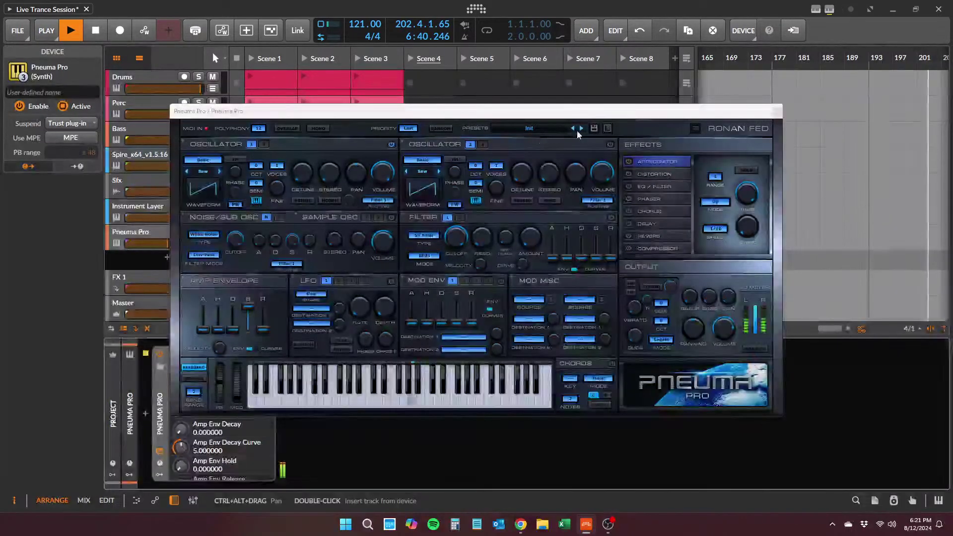
# - Open Pneuma Pro's presets browser and audition the Arpeggiator presets ARP Acid 01 to 04 and ARP Acid 07
pyautogui.click(608, 129)
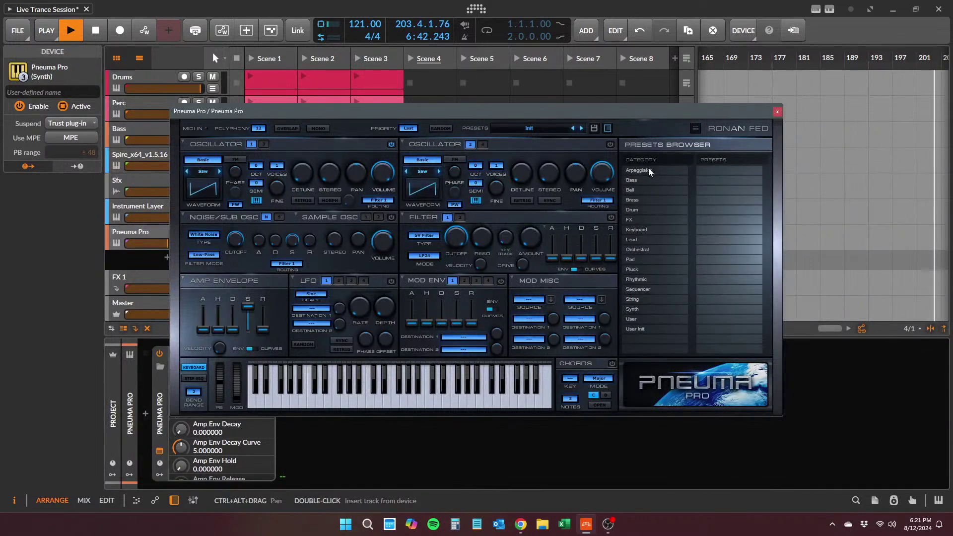
pyautogui.click(732, 172)
pyautogui.click(729, 182)
pyautogui.click(726, 193)
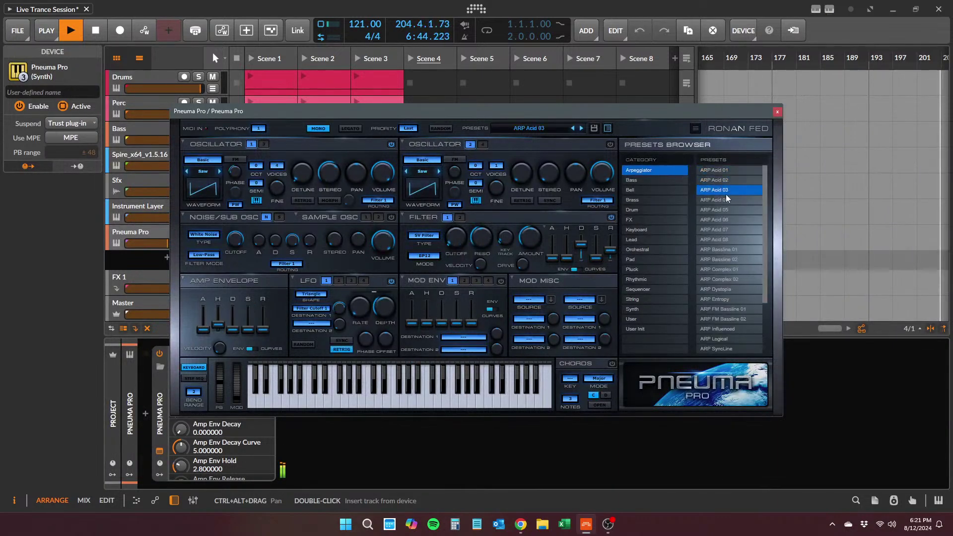
pyautogui.click(725, 202)
pyautogui.click(726, 232)
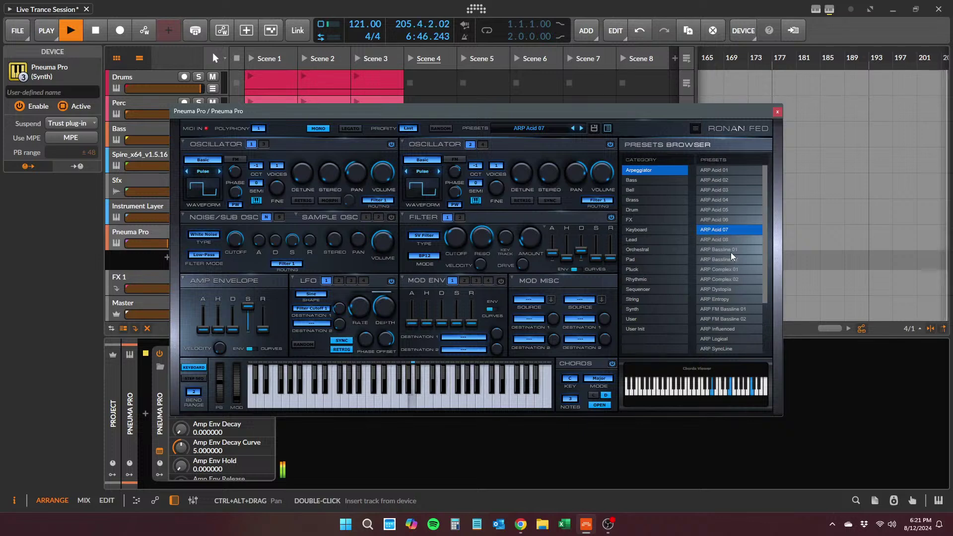
# - Audition Pneuma Pro's Arpeggiator presets from ARP Bassline 01 through ARP Complex, ARP Dystopia and ARP Entropy to ARP SyncLine
pyautogui.click(731, 252)
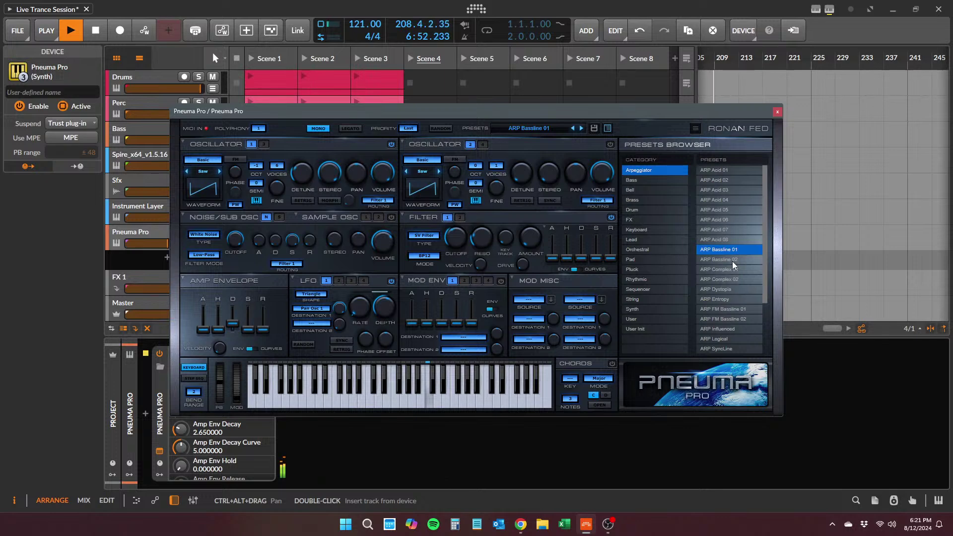
pyautogui.click(732, 261)
pyautogui.click(725, 270)
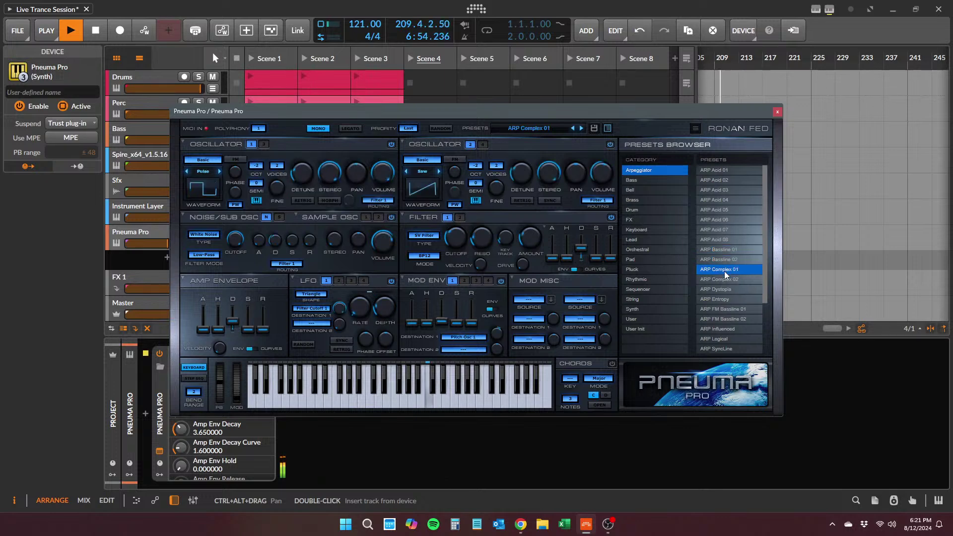
pyautogui.click(720, 279)
pyautogui.click(721, 289)
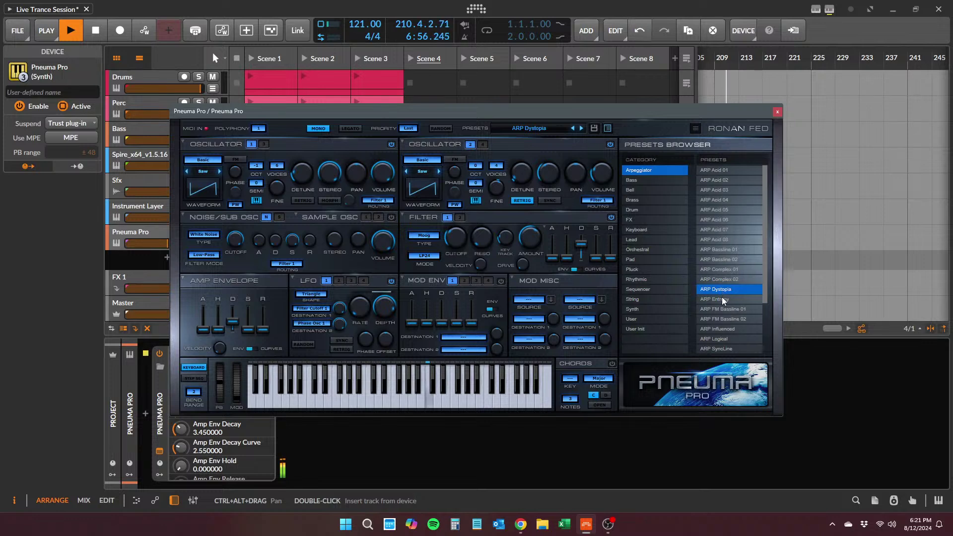
pyautogui.click(722, 300)
pyautogui.click(726, 339)
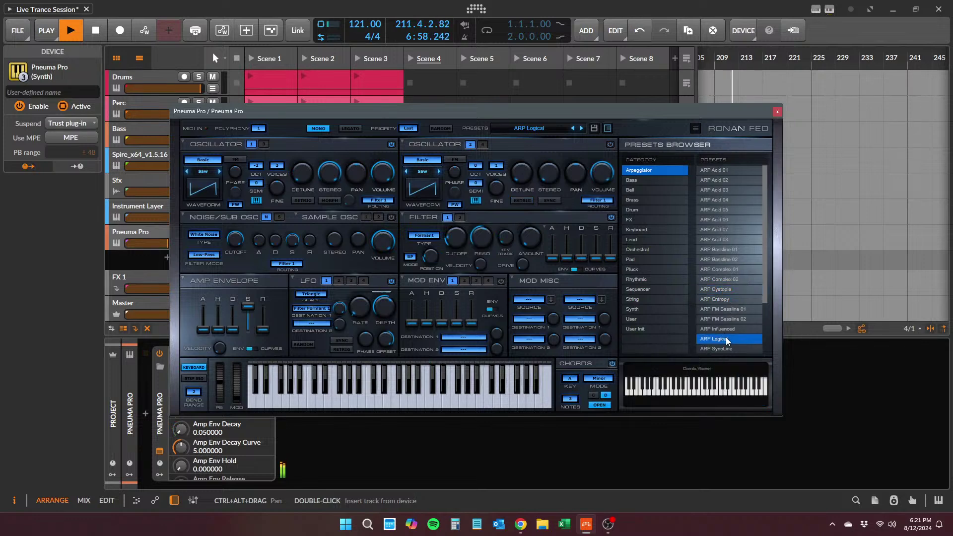
pyautogui.click(719, 349)
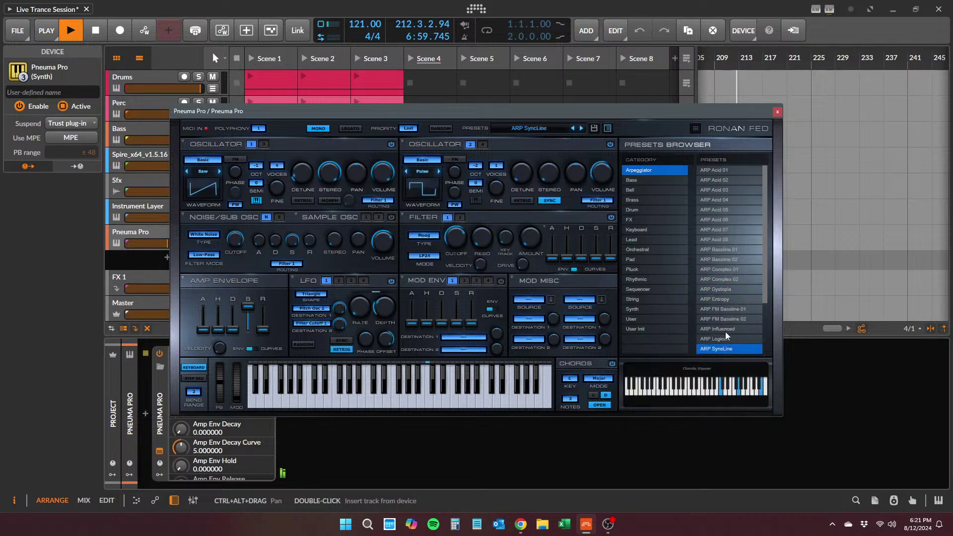
# - Audition the ARP Trance and ARP Wave presets up to ARP Wave 03 and close the Pneuma Pro interface
pyautogui.moveTo(765, 275); pyautogui.dragTo(756, 333)
pyautogui.click(723, 288)
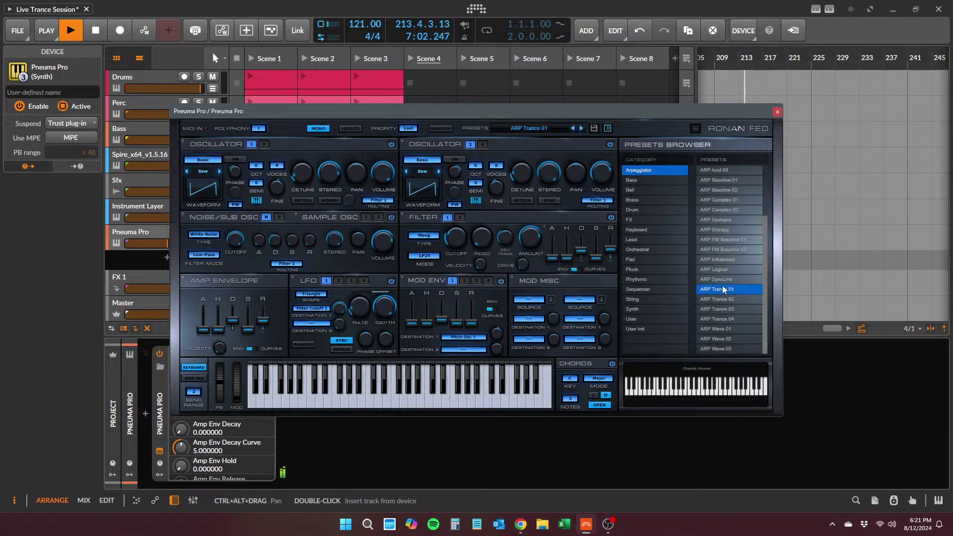
pyautogui.click(728, 307)
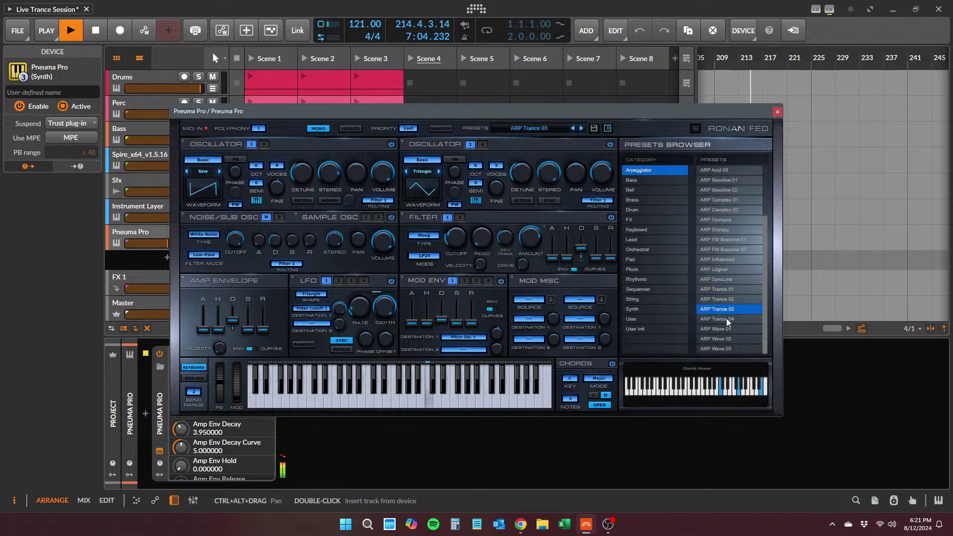
pyautogui.click(724, 328)
pyautogui.click(726, 338)
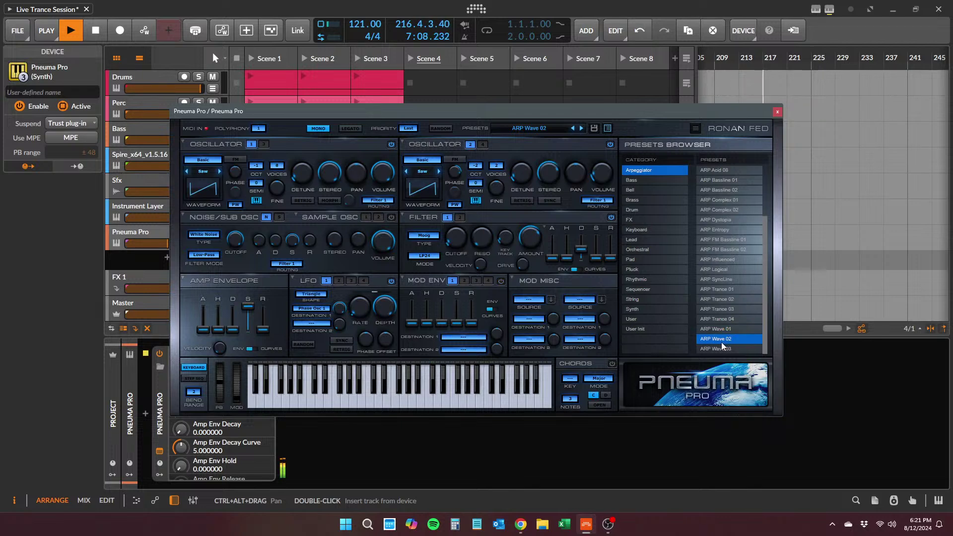
pyautogui.click(716, 350)
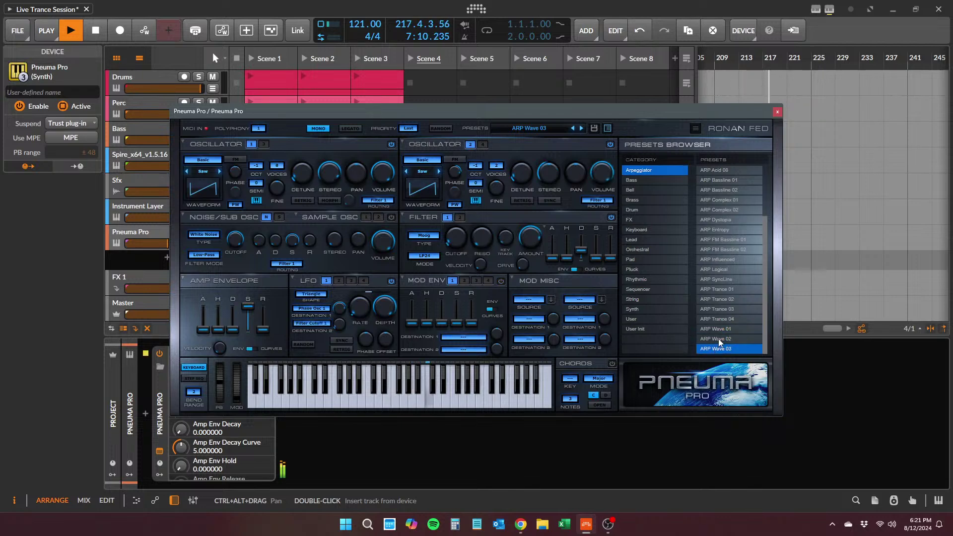
pyautogui.click(777, 111)
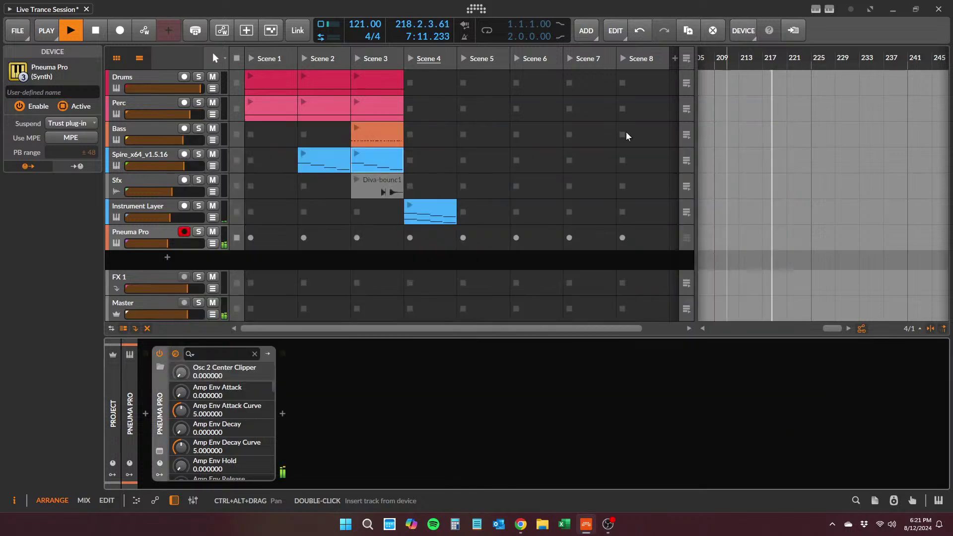
# - Launch Scene 4 and audition Pneuma Pro over it, stepping back from ARP Wave 03 to ARP Trance 04
pyautogui.click(407, 59)
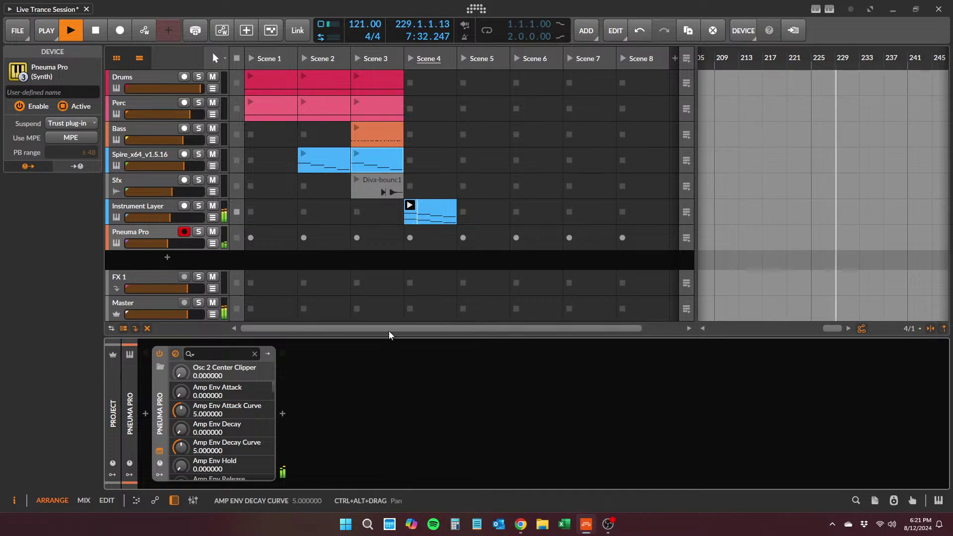
pyautogui.hotkey('ctrl', 'alt', 'v')
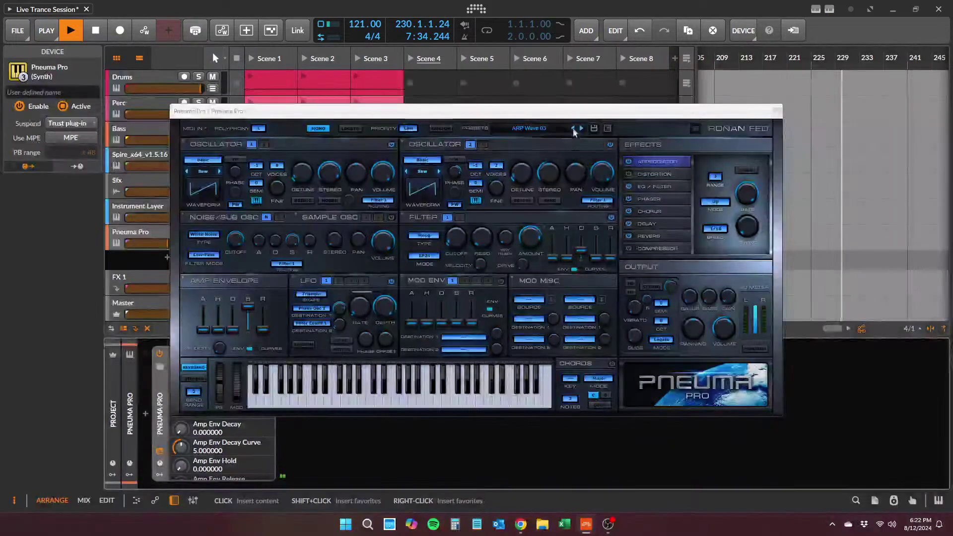
pyautogui.click(573, 129)
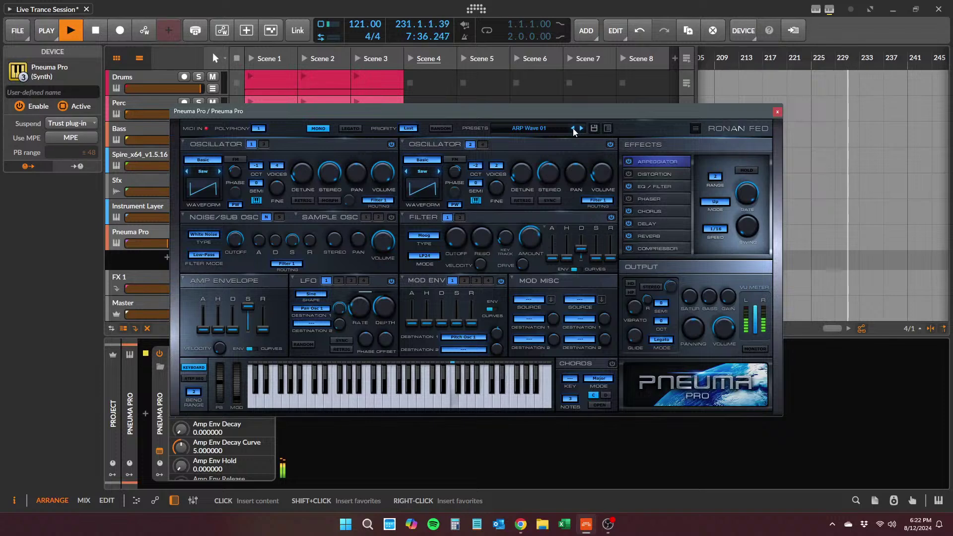
pyautogui.click(573, 129)
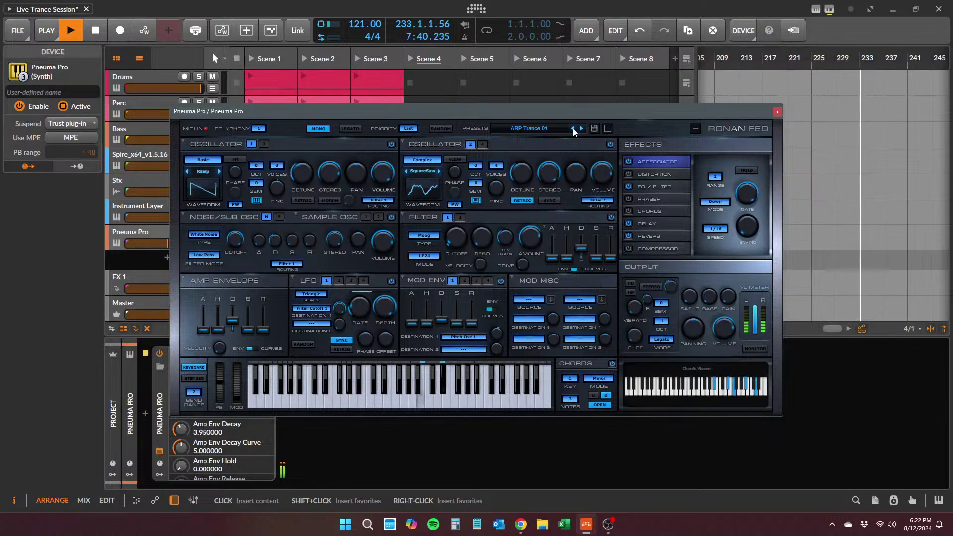
pyautogui.click(777, 111)
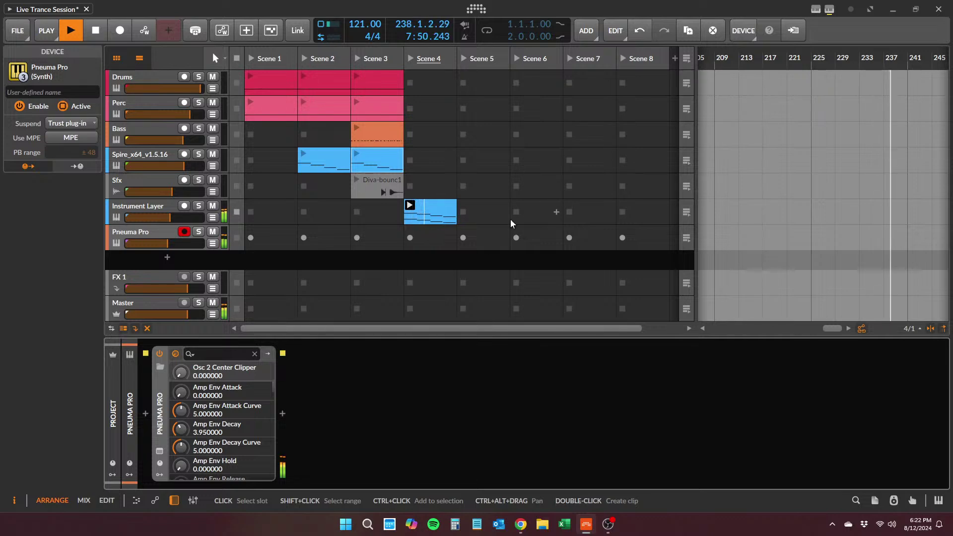
# - Reopen Pneuma Pro, step back through the arpeggiator presets to load ARP Bassline 02, and close its interface
pyautogui.click(159, 450)
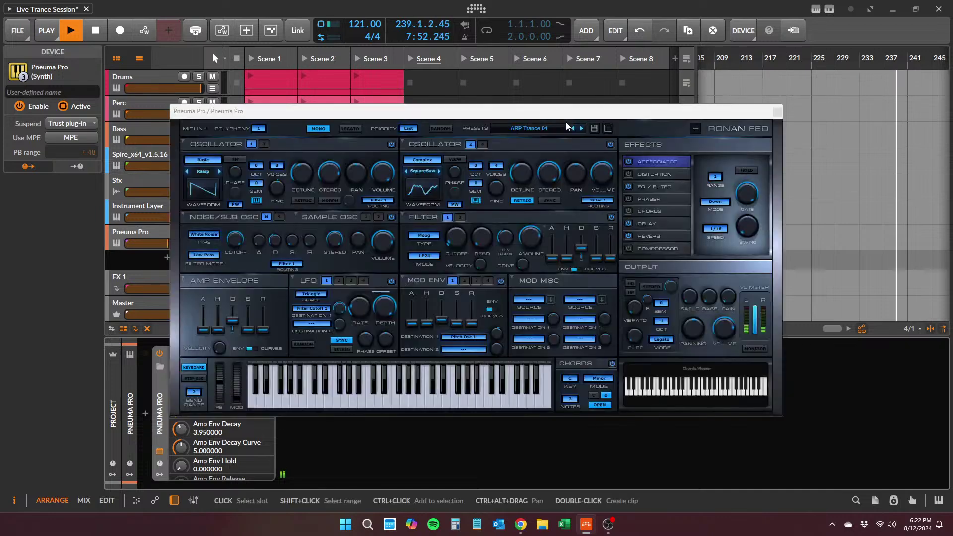
pyautogui.doubleClick(573, 129)
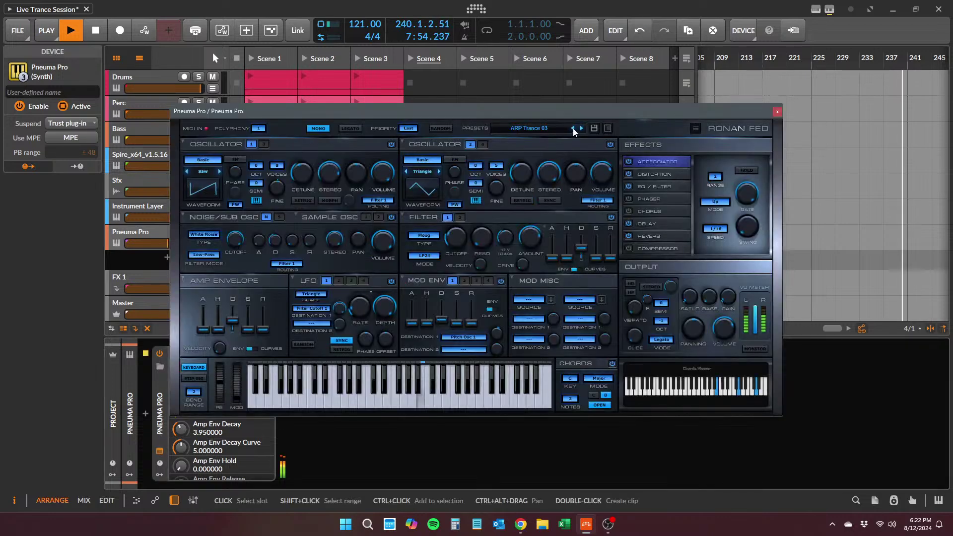
pyautogui.click(573, 129)
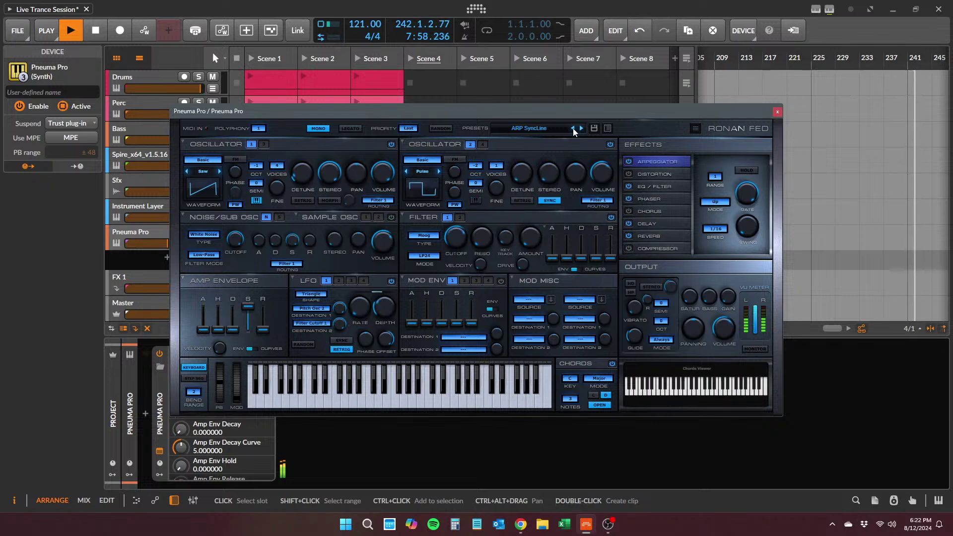
pyautogui.click(573, 129)
pyautogui.click(573, 129)
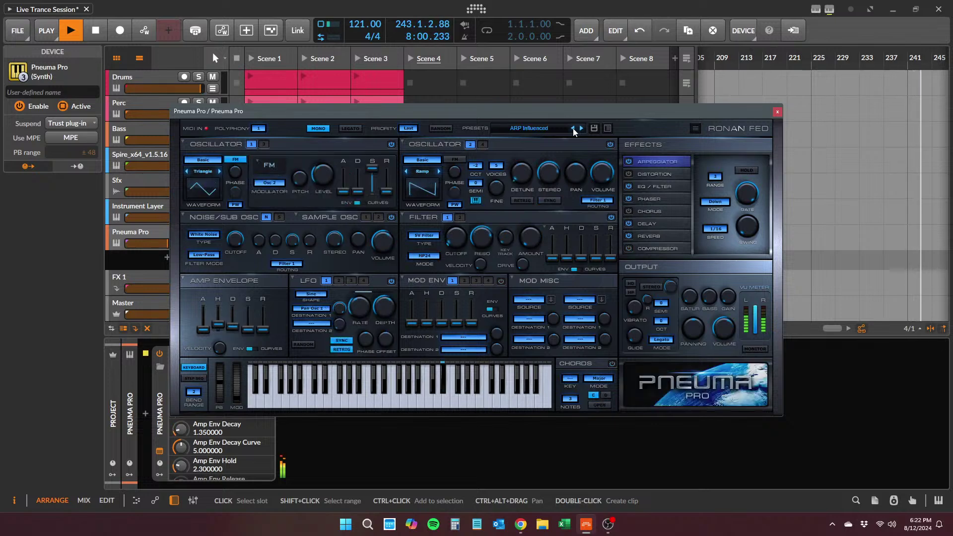
pyautogui.click(574, 129)
pyautogui.click(574, 128)
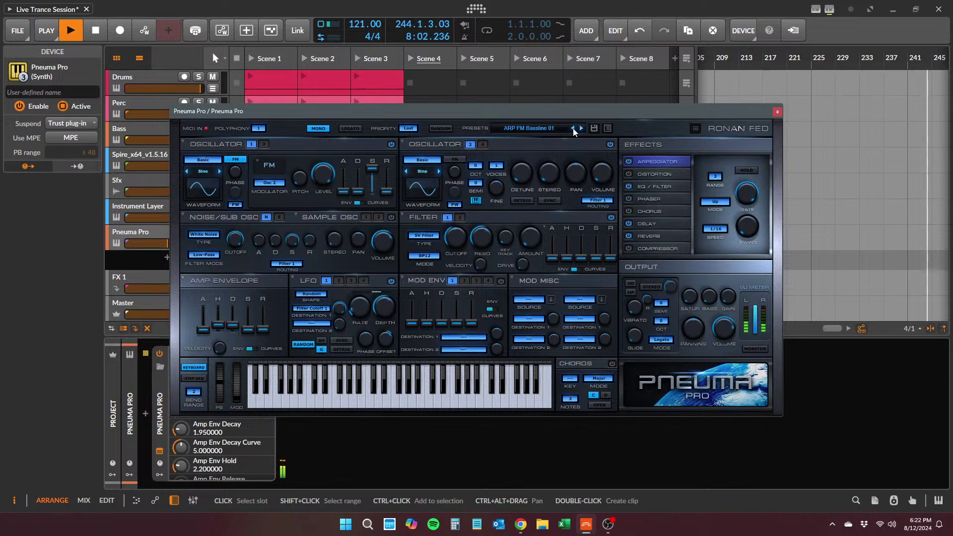
pyautogui.click(573, 129)
pyautogui.click(574, 128)
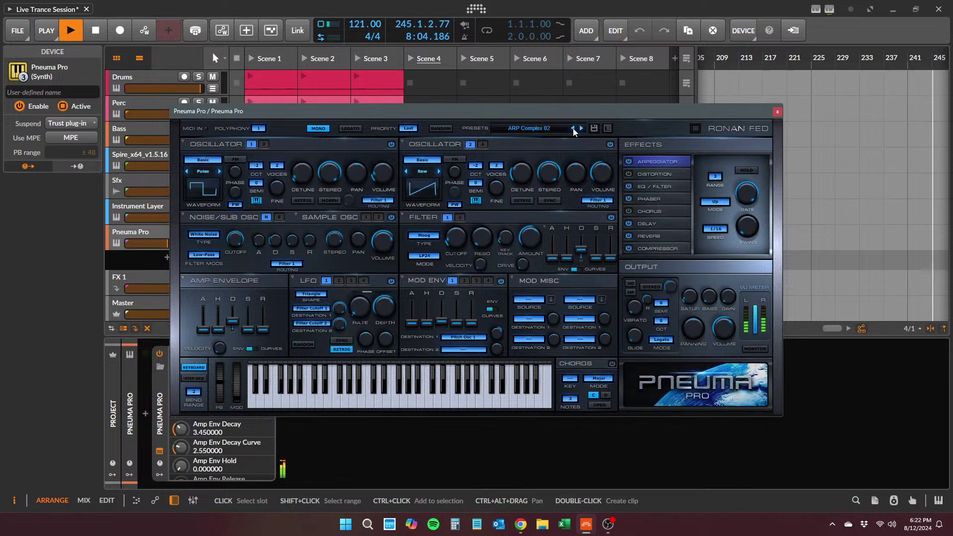
pyautogui.click(573, 129)
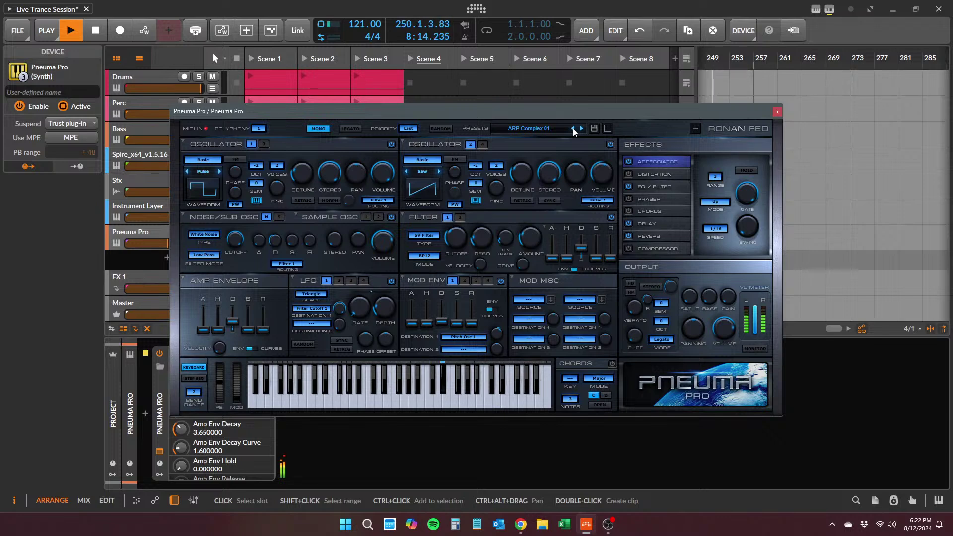
pyautogui.click(574, 129)
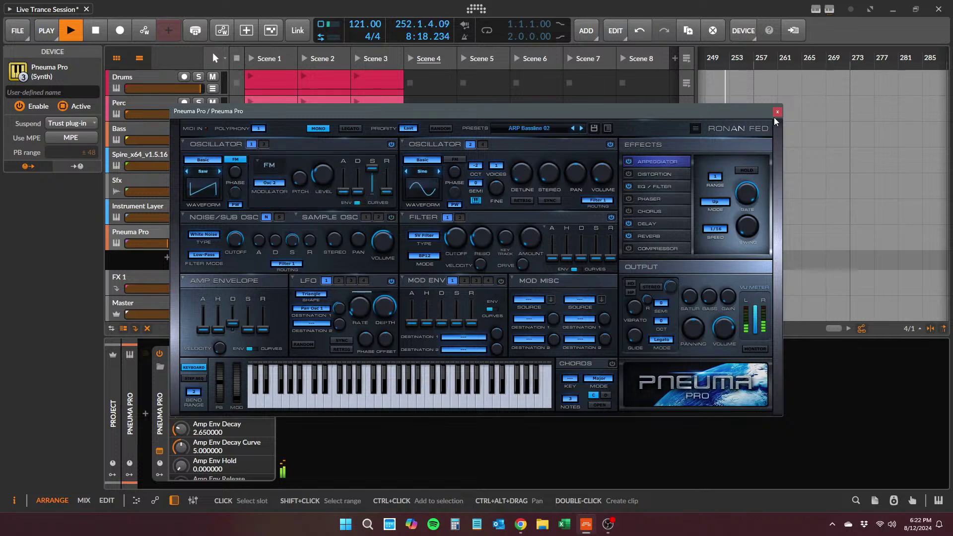
pyautogui.click(777, 113)
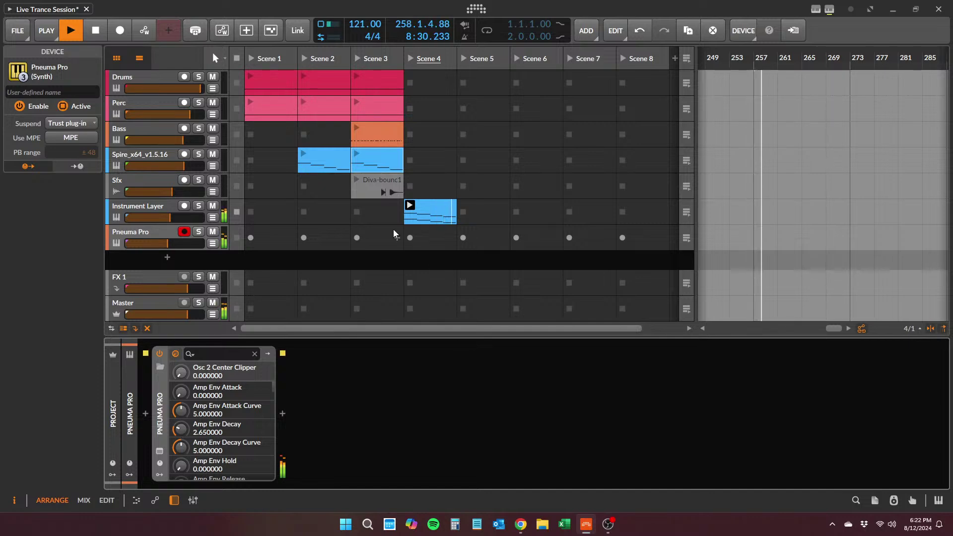
# - Record a Pneuma Pro clip in the Scene 4 slot and open its notes in an enlarged editor
pyautogui.click(409, 238)
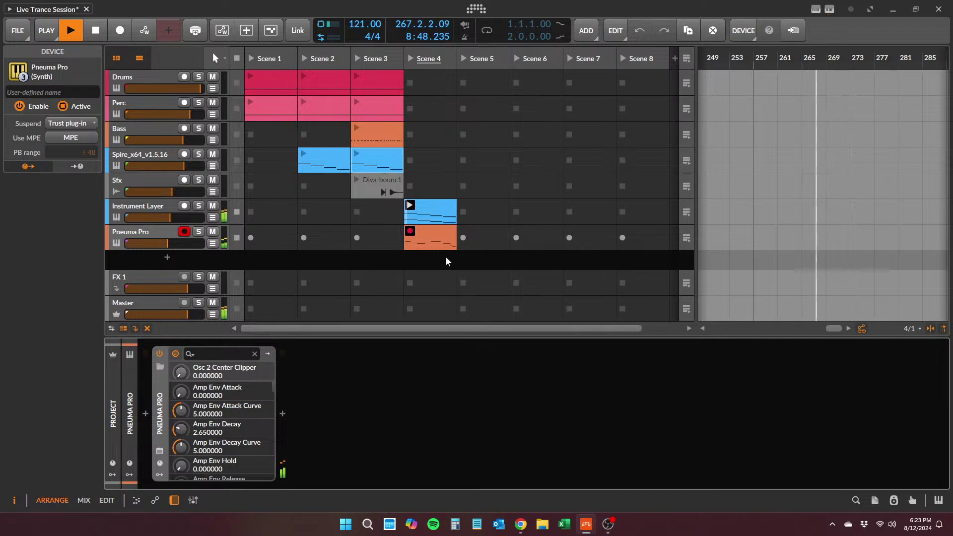
pyautogui.press('space')
pyautogui.doubleClick(446, 232)
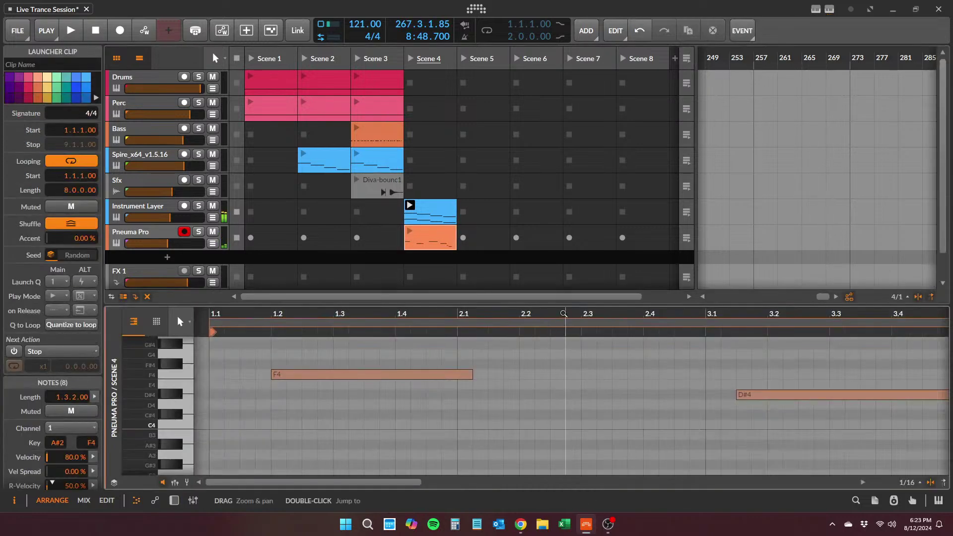
pyautogui.moveTo(534, 305); pyautogui.dragTo(539, 164)
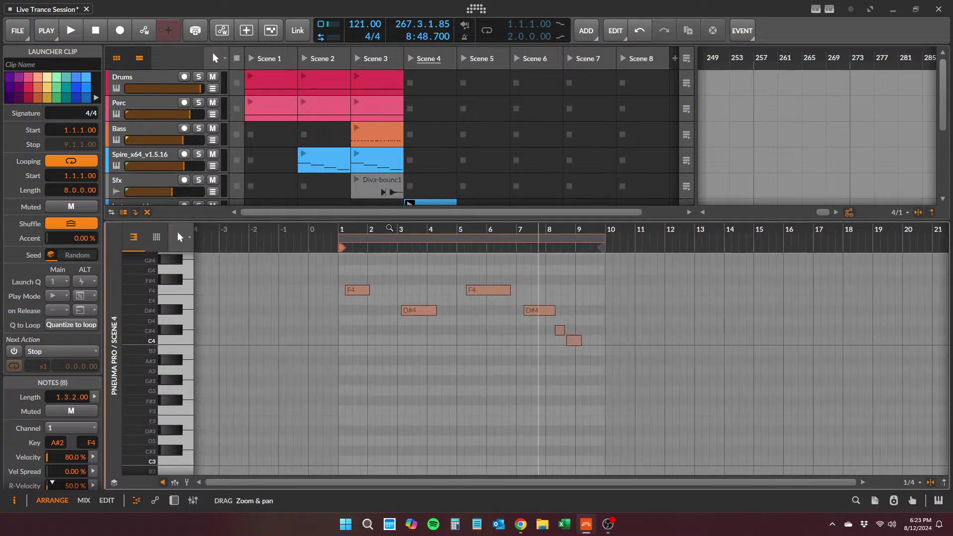
# - Align the recorded notes to the starts of bars 1, 3, 5, 7 and 8, removing the short C#4 note
pyautogui.click(351, 291)
pyautogui.moveTo(351, 293); pyautogui.dragTo(345, 293)
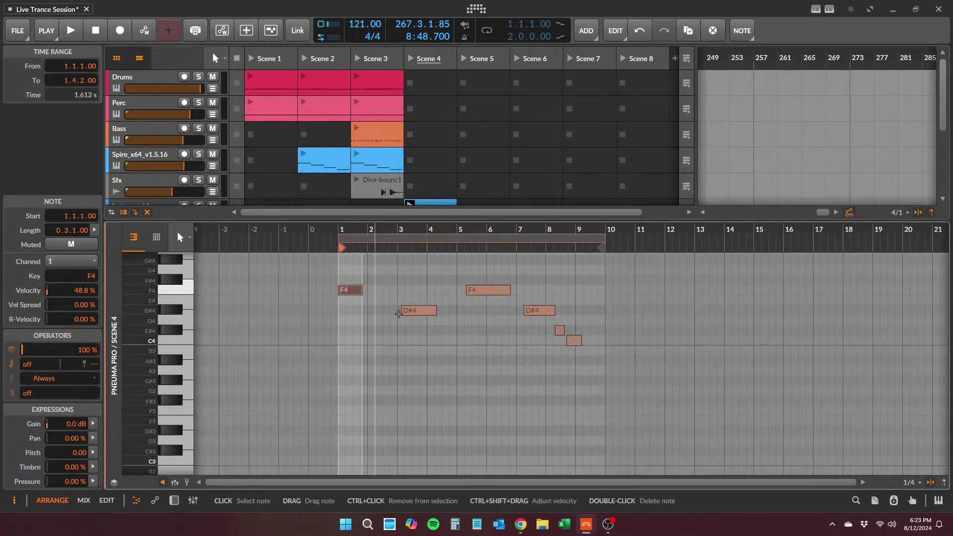
pyautogui.moveTo(423, 311); pyautogui.dragTo(418, 311)
pyautogui.moveTo(482, 291); pyautogui.dragTo(474, 297)
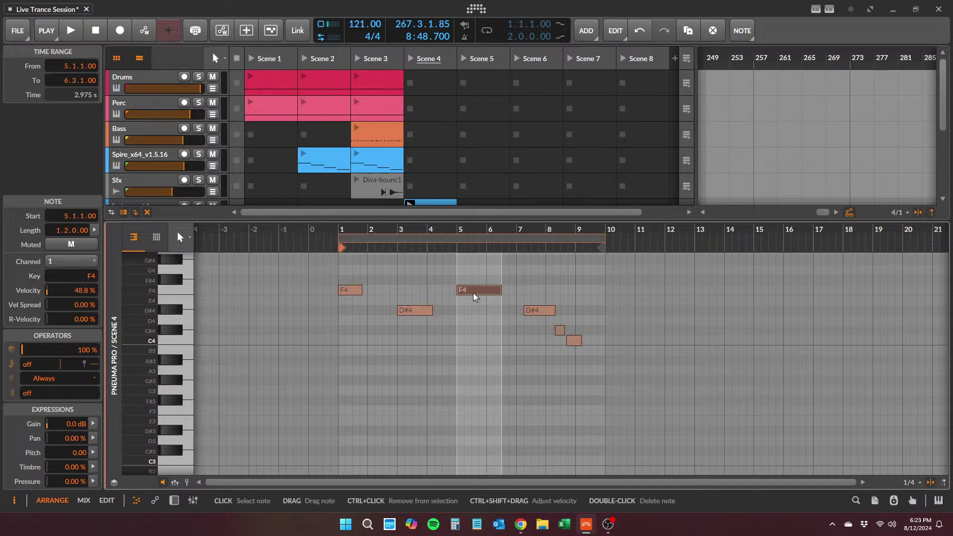
pyautogui.moveTo(539, 312)
pyautogui.mouseDown()
pyautogui.moveTo(561, 345)
pyautogui.moveTo(545, 340)
pyautogui.moveTo(576, 340)
pyautogui.mouseUp()
pyautogui.doubleClick(570, 341)
# - Shorten the Pneuma Pro clip's loop to end at bar 9 and play it back briefly
pyautogui.moveTo(600, 247); pyautogui.dragTo(575, 240)
pyautogui.press('space')
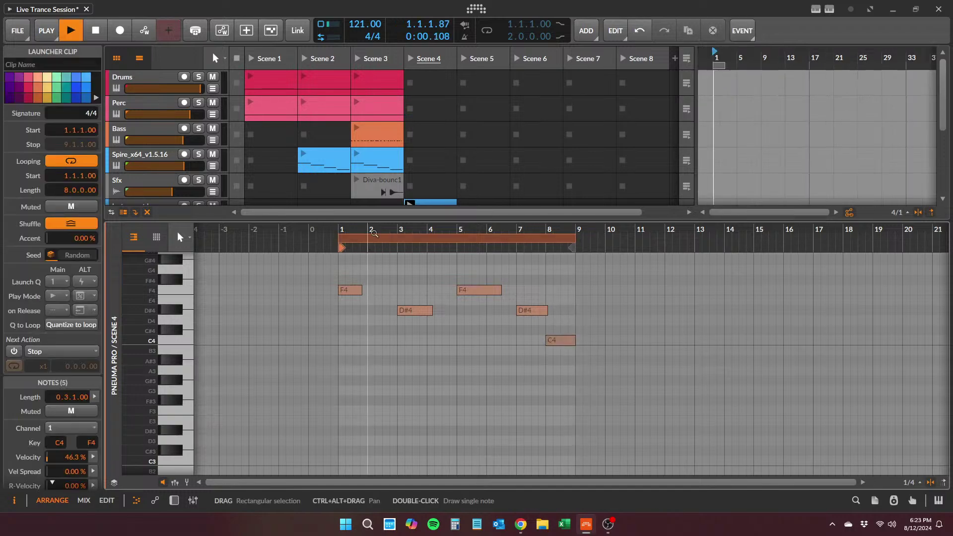
pyautogui.press('space')
# - Reduce the clip to F4 at bar 3, D#4 at bar 5 and F4 at bar 7, deleting the bar 1 and bar 8 notes
pyautogui.doubleClick(347, 291)
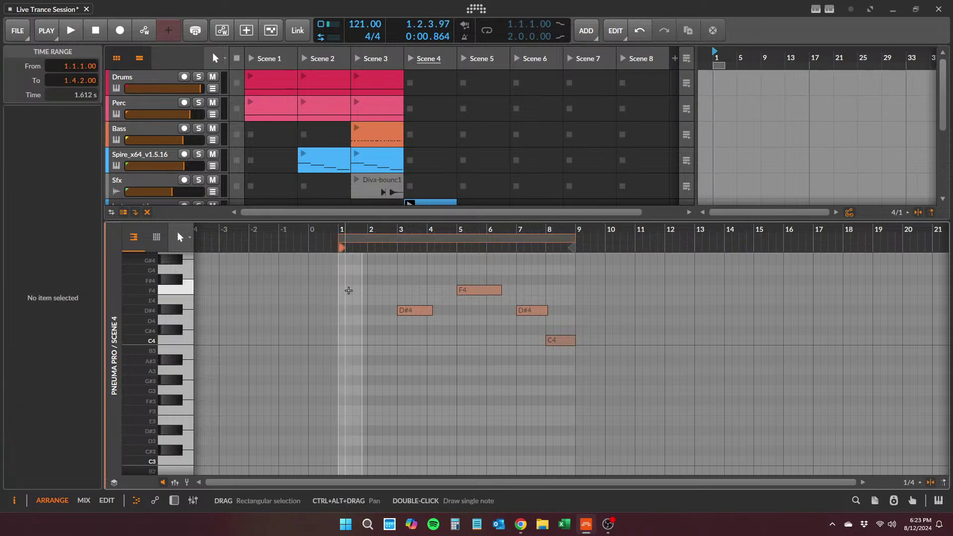
pyautogui.moveTo(418, 313); pyautogui.dragTo(542, 298)
pyautogui.press('space')
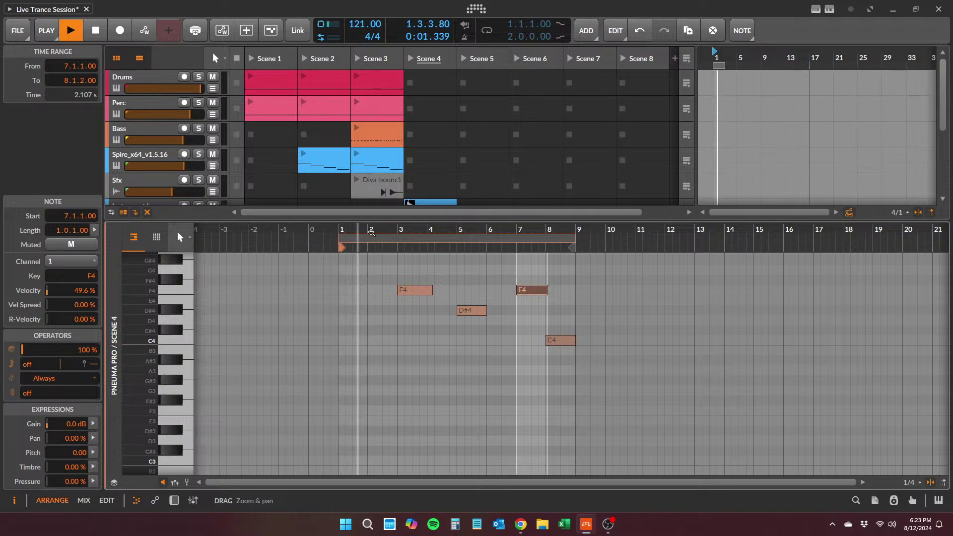
pyautogui.moveTo(375, 216); pyautogui.dragTo(375, 285)
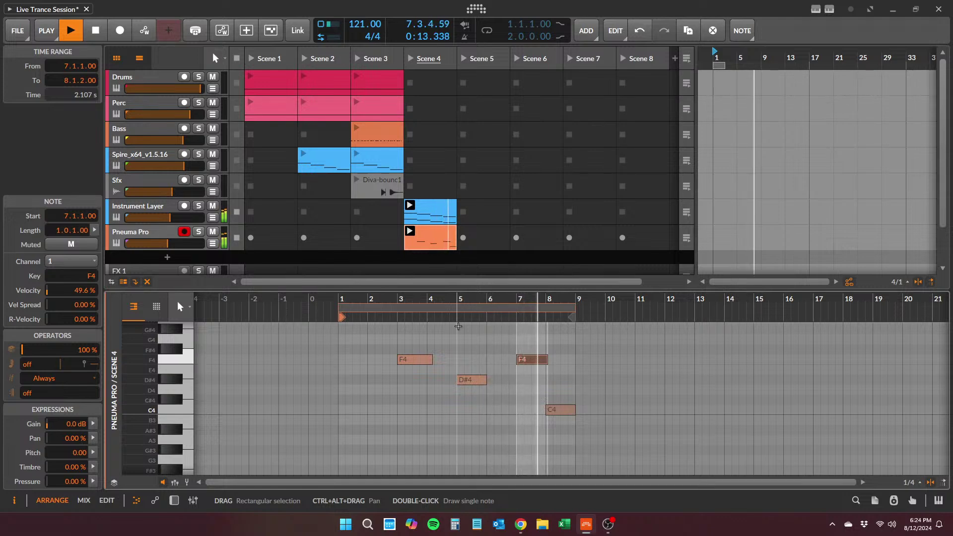
pyautogui.doubleClick(557, 410)
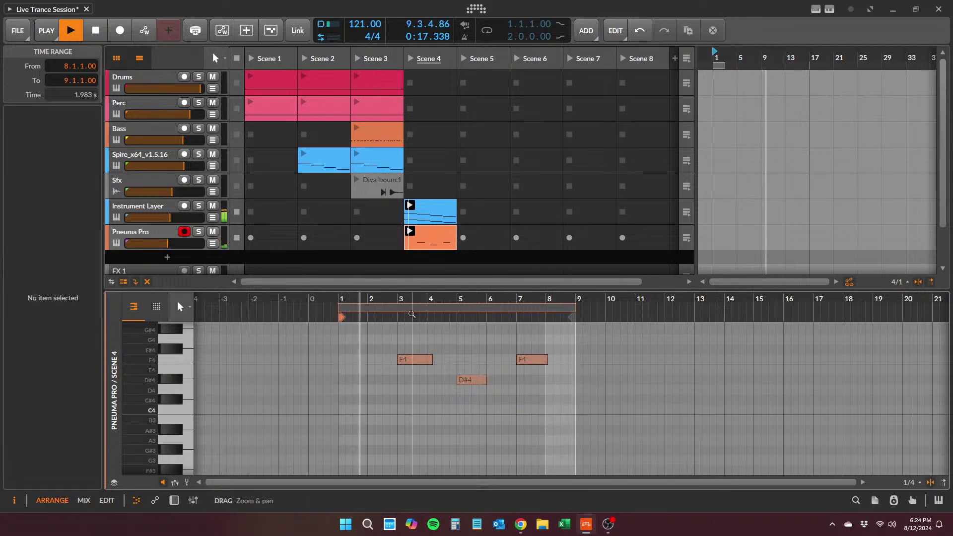
# - Recolour the Pneuma Pro track blue, disarm it for recording and save the project
pyautogui.click(152, 241)
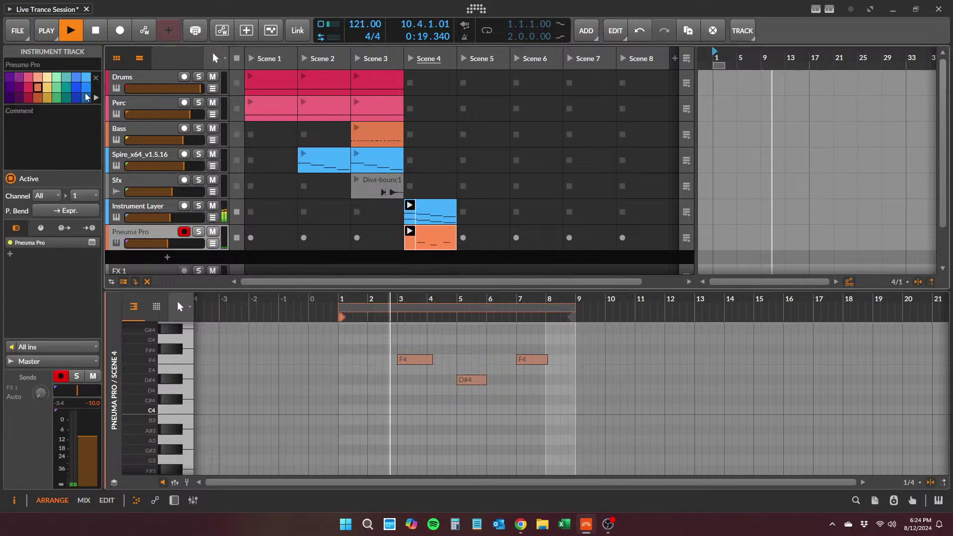
pyautogui.click(86, 88)
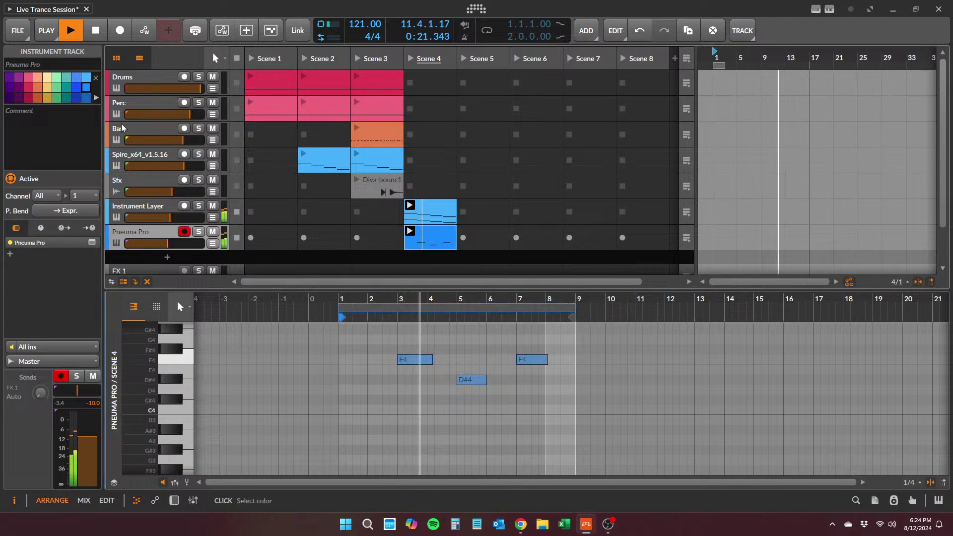
pyautogui.moveTo(174, 243); pyautogui.dragTo(173, 241)
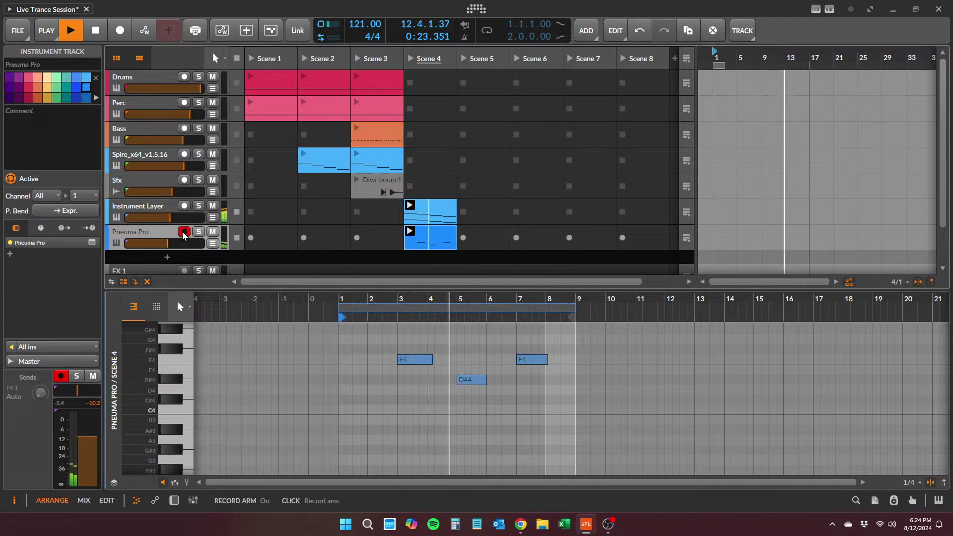
pyautogui.click(16, 38)
pyautogui.click(32, 87)
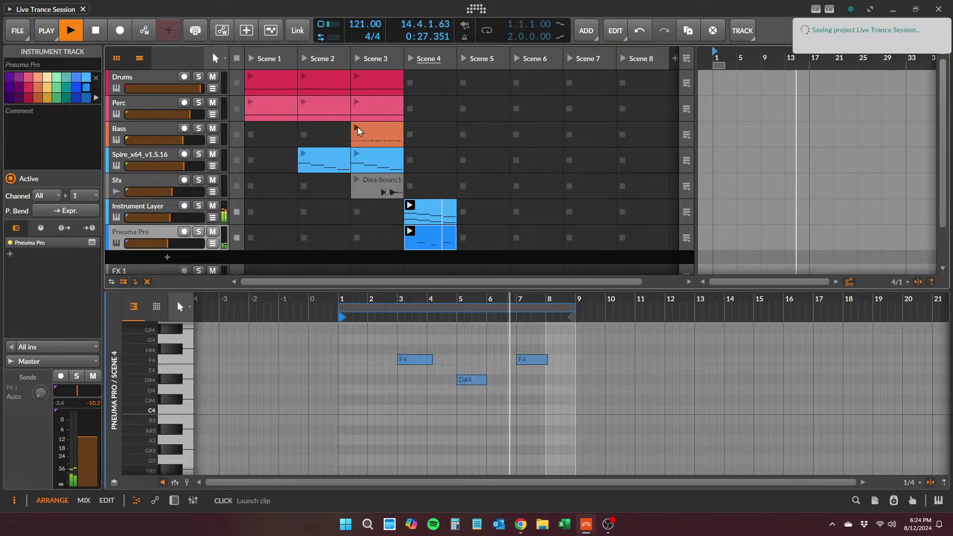
# - Copy the Scene 3 Bass clip into Scene 5 and launch it, and copy the Scene 3 Perc and Bass clips into Scene 6
pyautogui.moveTo(379, 138); pyautogui.dragTo(461, 131)
pyautogui.click(461, 130)
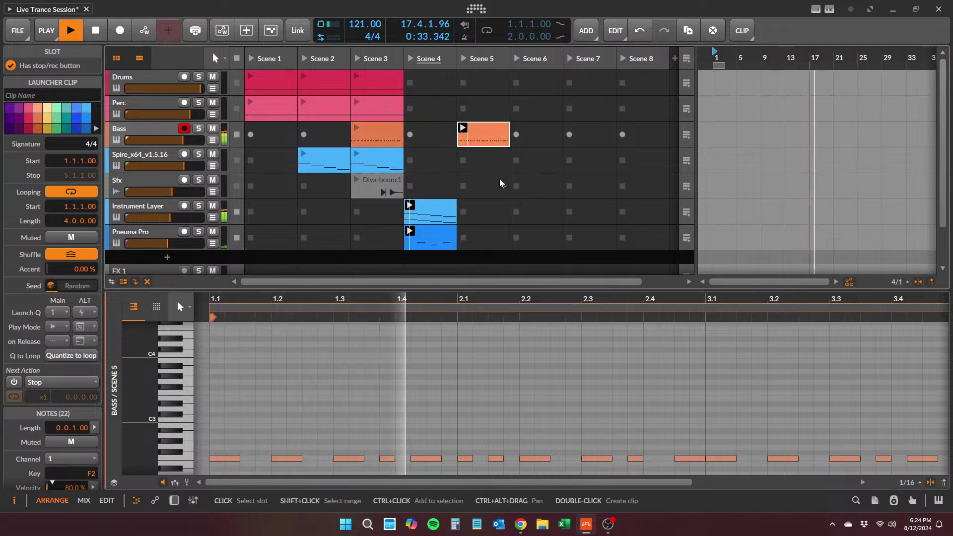
pyautogui.click(394, 113)
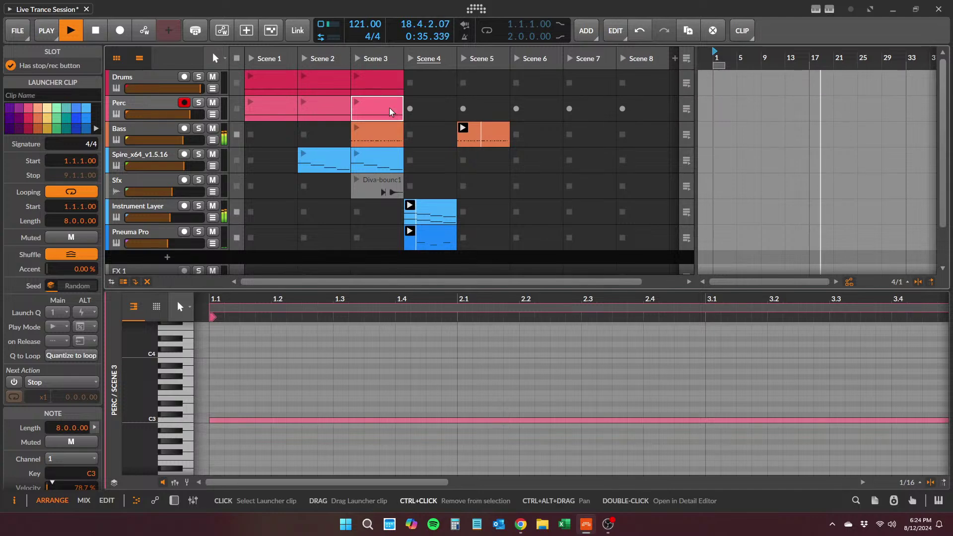
pyautogui.click(391, 133)
pyautogui.keyDown('ctrl'); pyautogui.click(383, 111); pyautogui.keyUp('ctrl')
pyautogui.moveTo(382, 112); pyautogui.dragTo(542, 112)
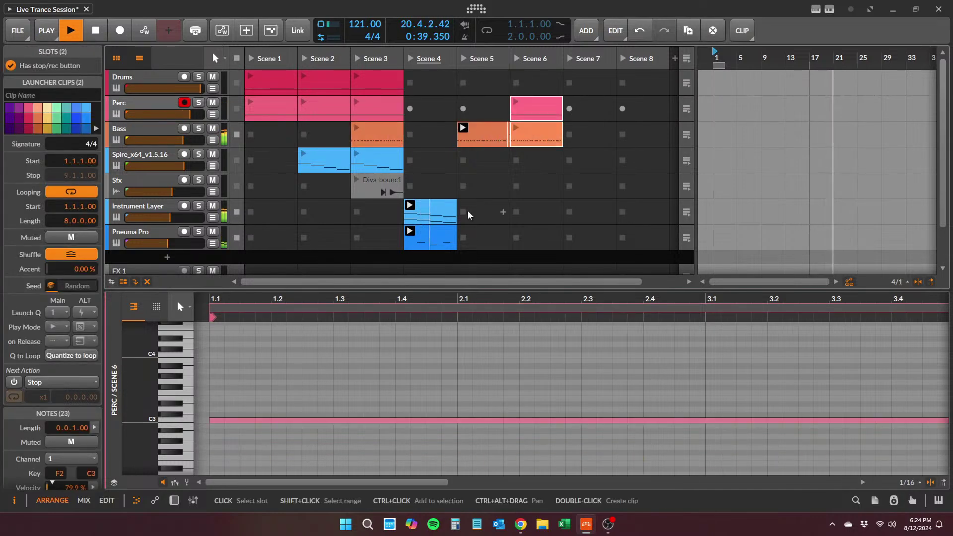
# - Copy the Scene 4 Instrument Layer and Pneuma Pro clips into Scene 6 and launch that scene
pyautogui.click(440, 212)
pyautogui.keyDown('ctrl'); pyautogui.click(438, 236); pyautogui.keyUp('ctrl')
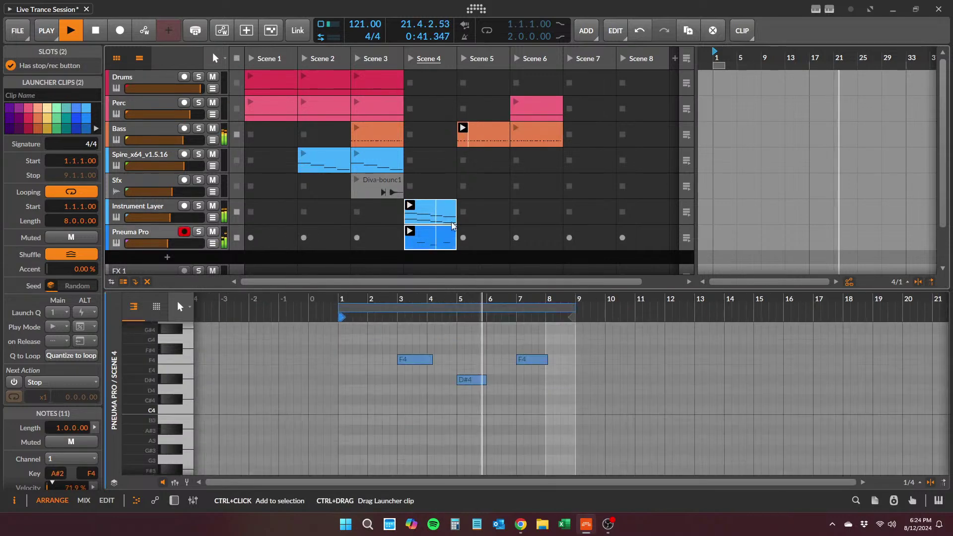
pyautogui.moveTo(439, 217); pyautogui.dragTo(546, 215)
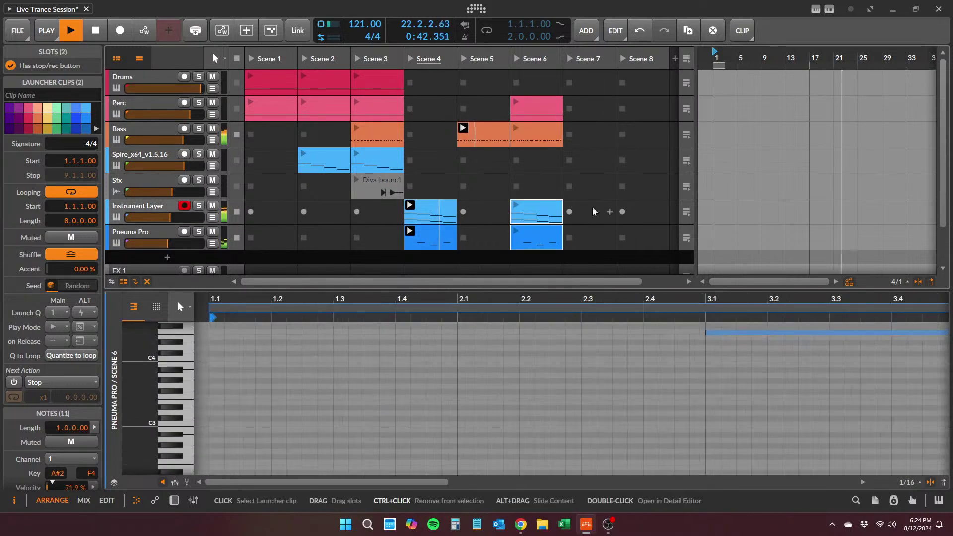
pyautogui.click(517, 60)
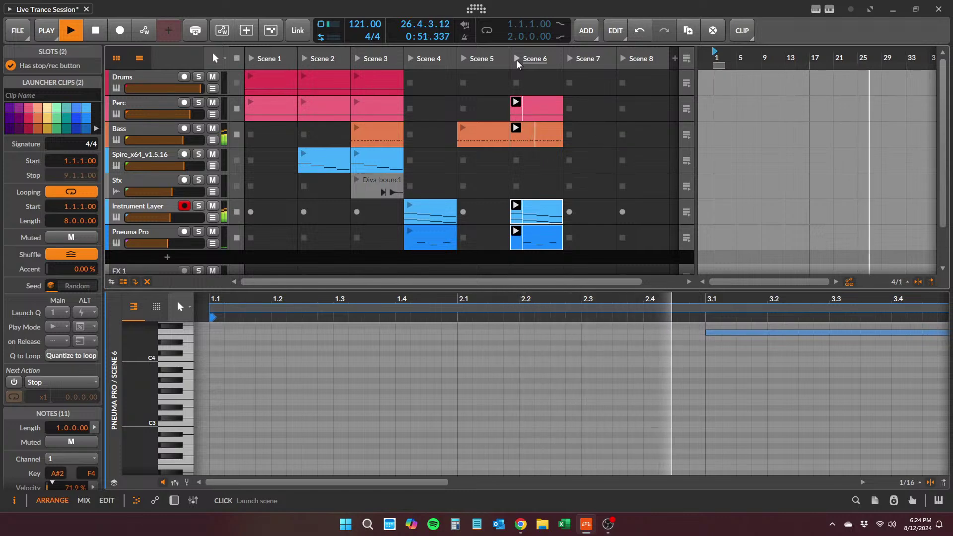
# - Replace Scene 6's Perc clip with a copy of the Scene 3 Drums clip on the Drums track and launch it
pyautogui.click(541, 112)
pyautogui.press('Delete')
pyautogui.moveTo(371, 80); pyautogui.dragTo(534, 87)
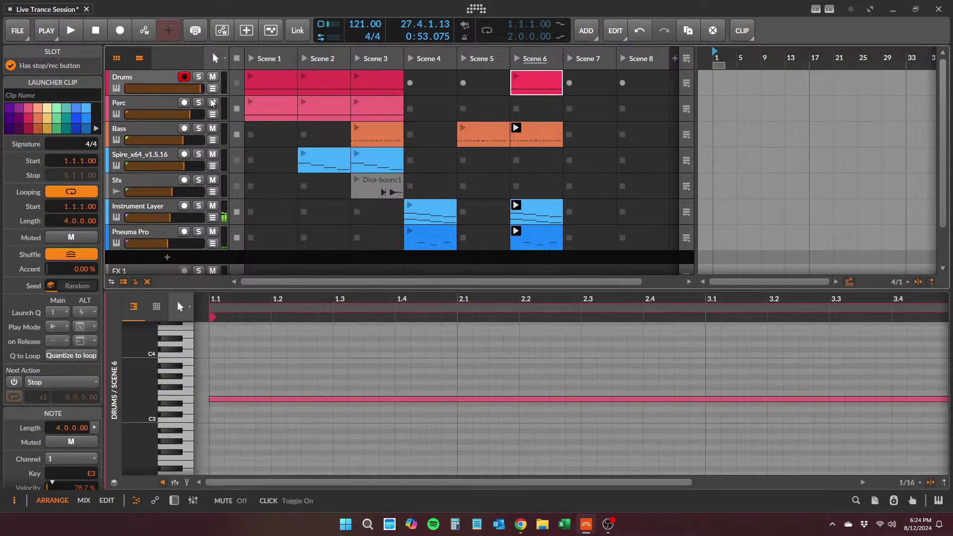
pyautogui.click(516, 75)
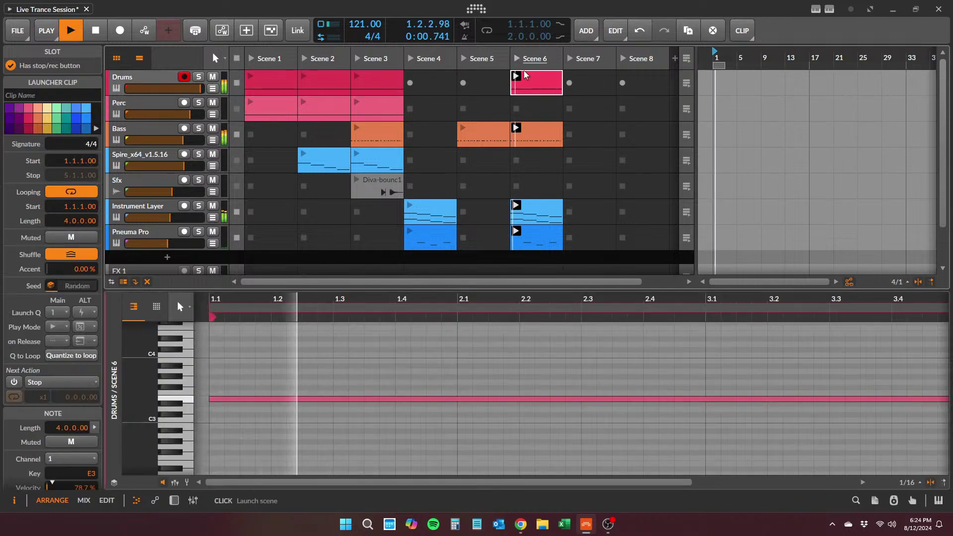
# - Stop playback, copy the Scene 3 Perc clip into Scene 6 and launch the scene
pyautogui.press('space')
pyautogui.moveTo(366, 106); pyautogui.dragTo(536, 109)
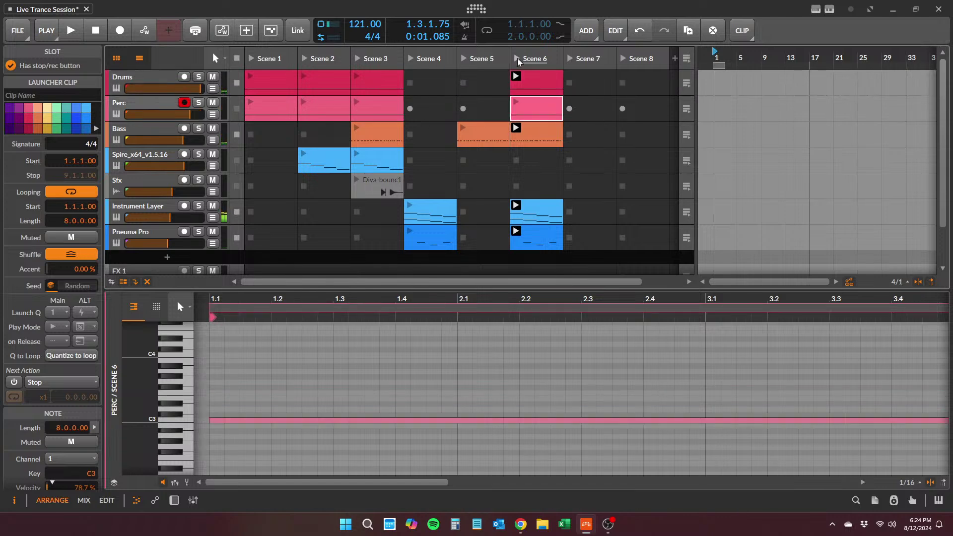
pyautogui.click(518, 61)
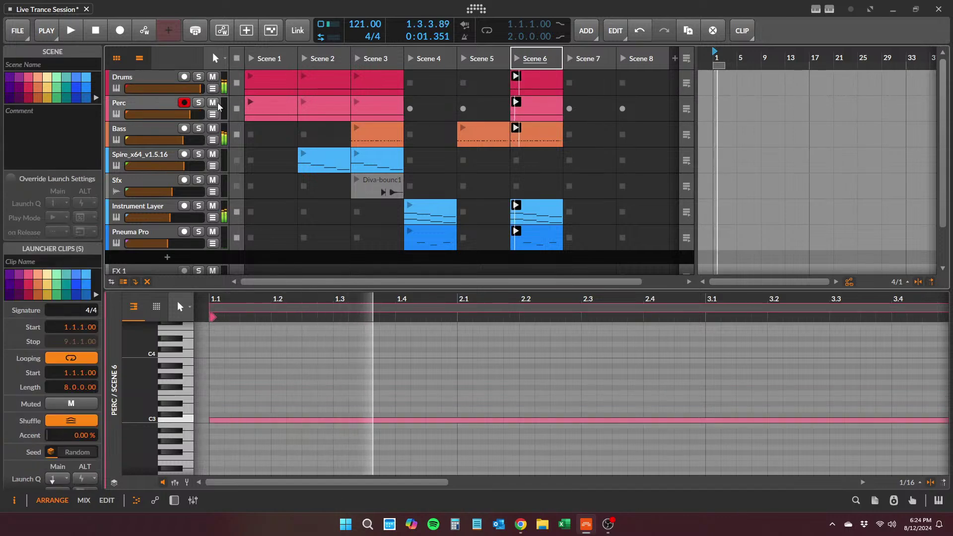
# - Show the Perc track's devices and compare the sound with Objeq Delay switched off and back on
pyautogui.press('d')
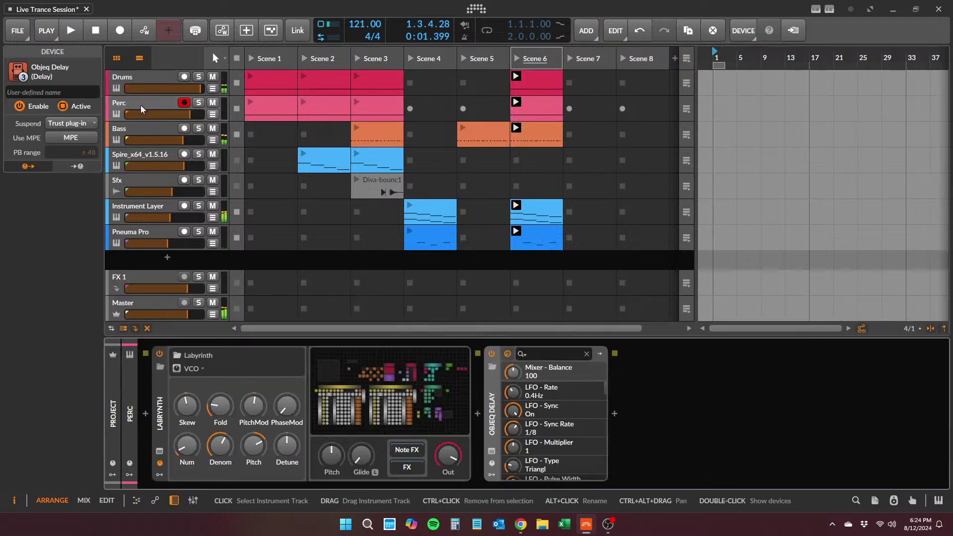
pyautogui.click(495, 353)
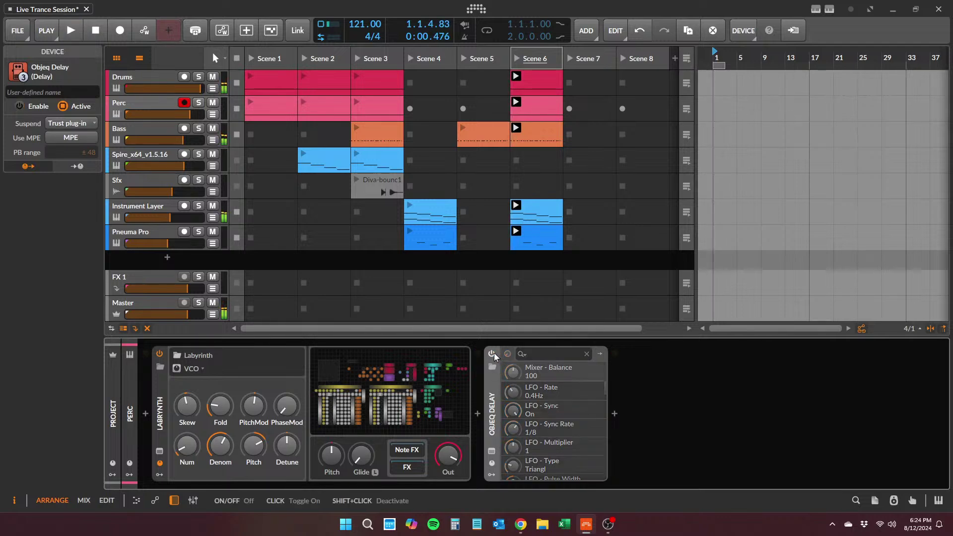
pyautogui.click(494, 354)
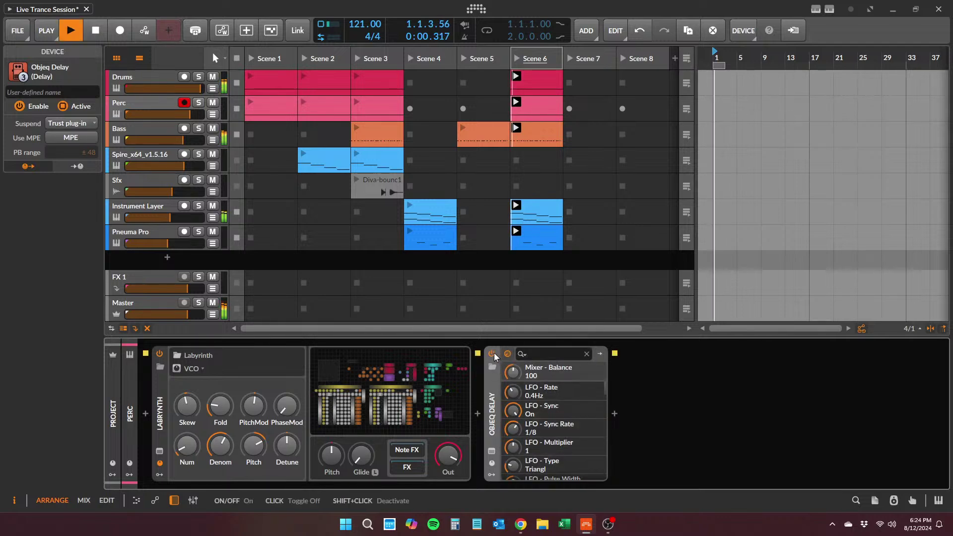
# - Solo the Perc track, play Scene 1 briefly and display Labyrinth's Perform controls
pyautogui.click(195, 103)
pyautogui.click(247, 63)
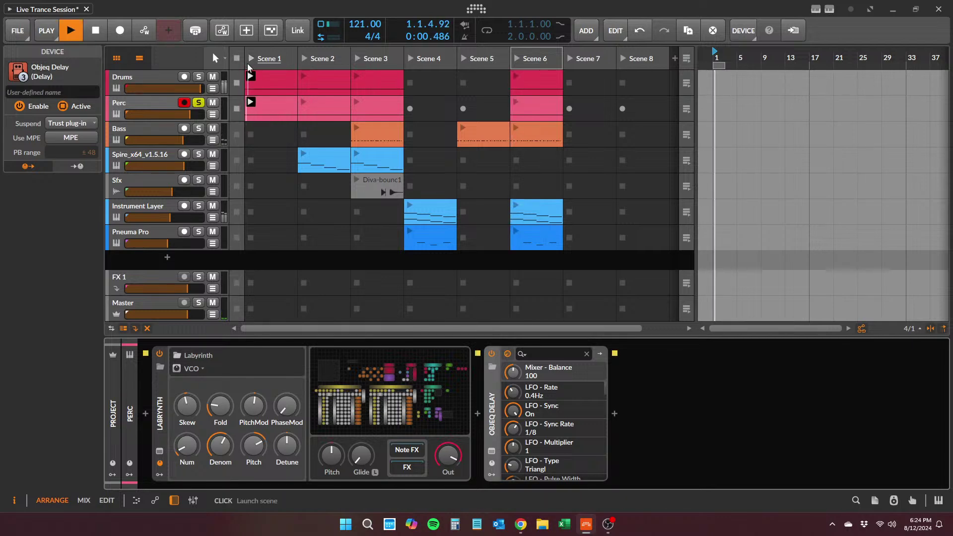
pyautogui.press('space')
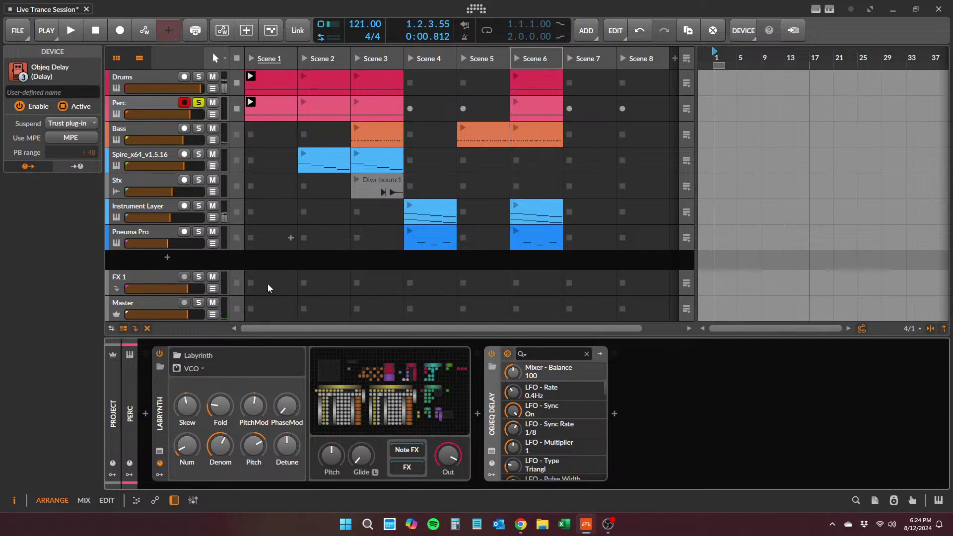
pyautogui.click(192, 370)
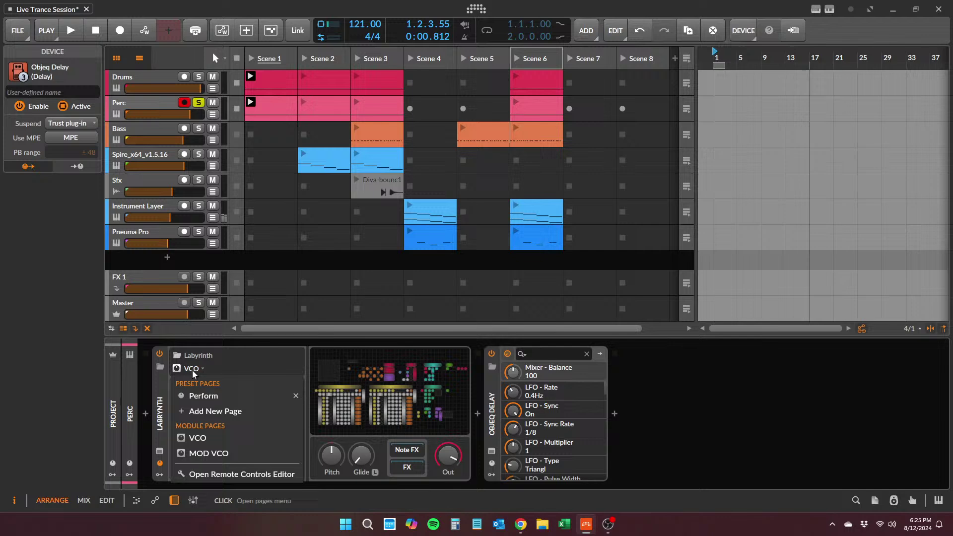
pyautogui.click(206, 396)
pyautogui.press('space')
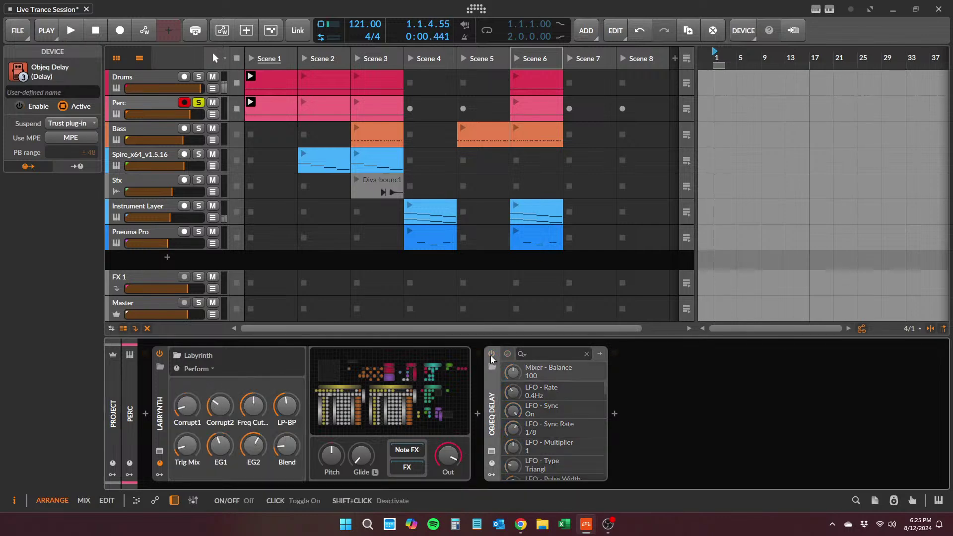
# - Switch on bits 1, 2, 4 and 6 of SEQ1 in the Perc track's Labyrinth grid and audition the pattern
pyautogui.click(159, 452)
pyautogui.click(159, 451)
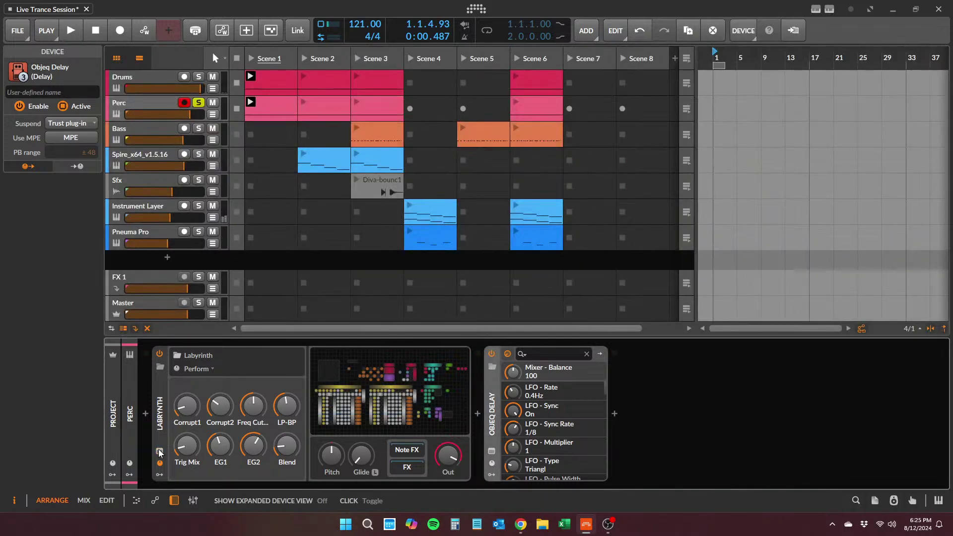
pyautogui.click(159, 452)
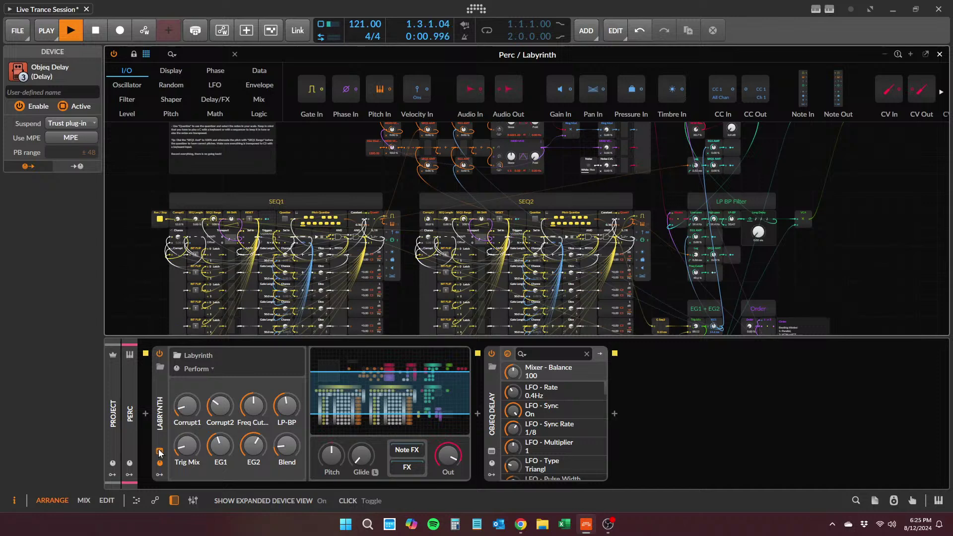
pyautogui.scroll(-2, 256, 299)
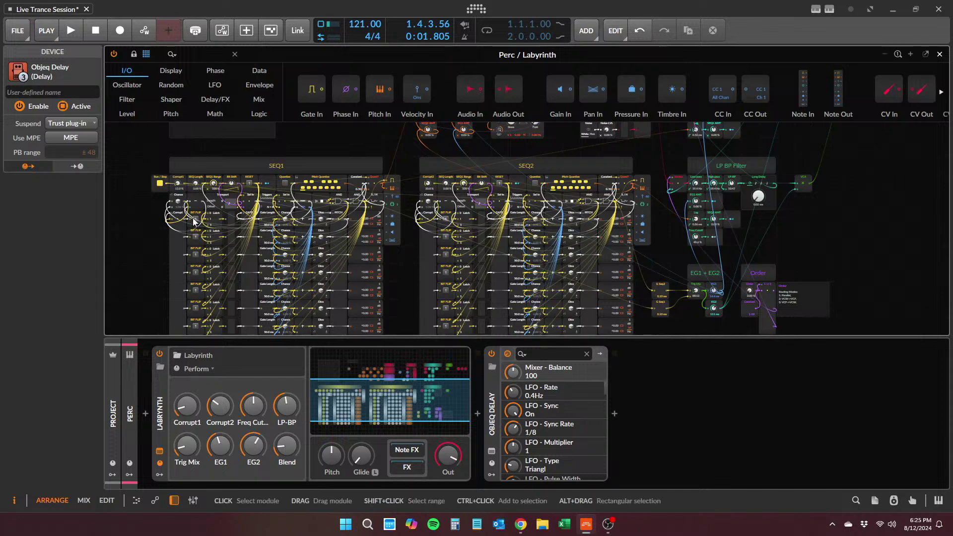
pyautogui.click(191, 263)
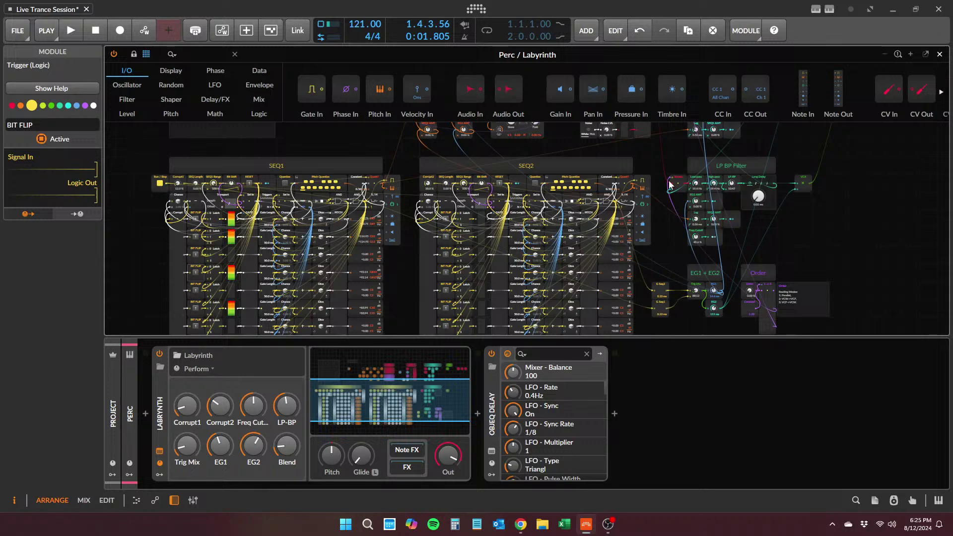
pyautogui.click(940, 54)
pyautogui.press('space')
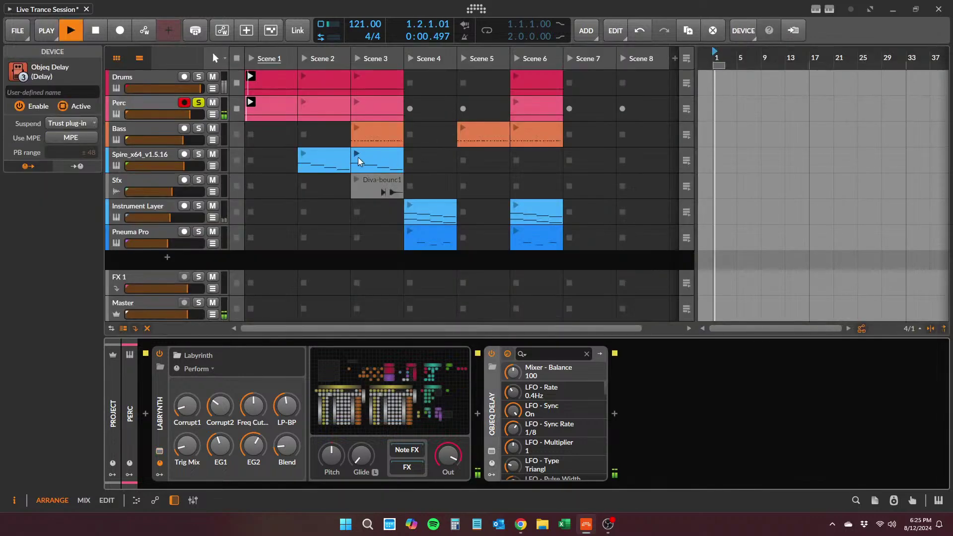
pyautogui.press('space')
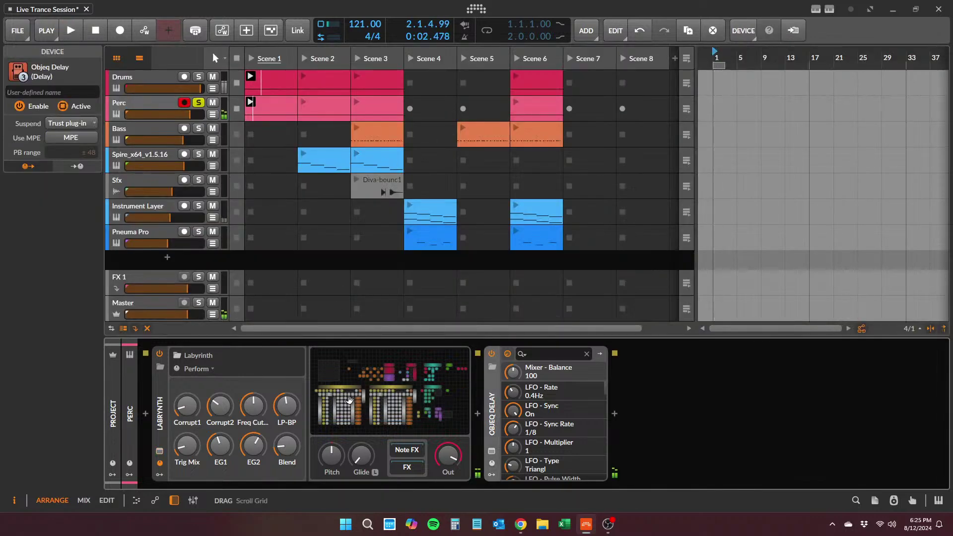
# - Reopen the Labyrinth grid, set SEQ2's active bits to 2, 5 and 6, and play the pattern
pyautogui.doubleClick(350, 400)
pyautogui.scroll(-3, 321, 287)
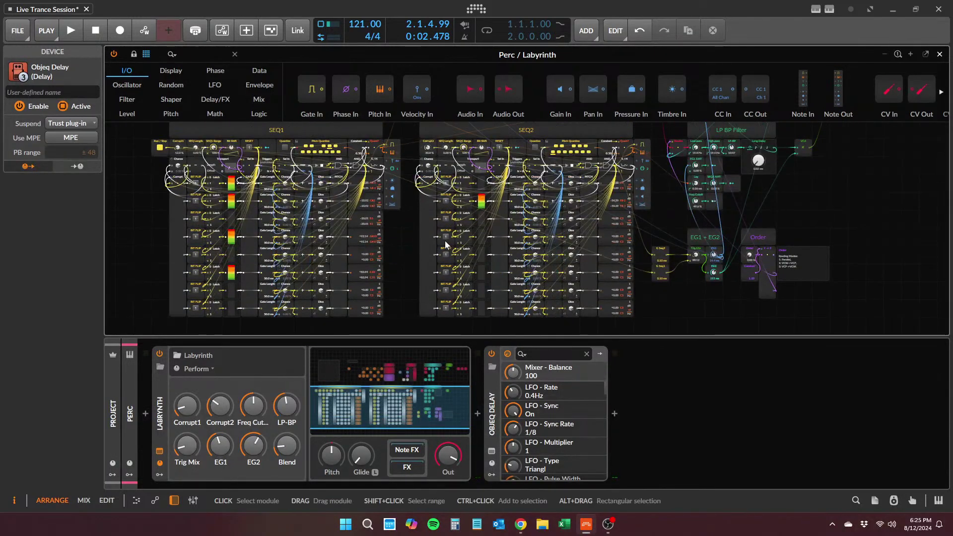
pyautogui.press('space')
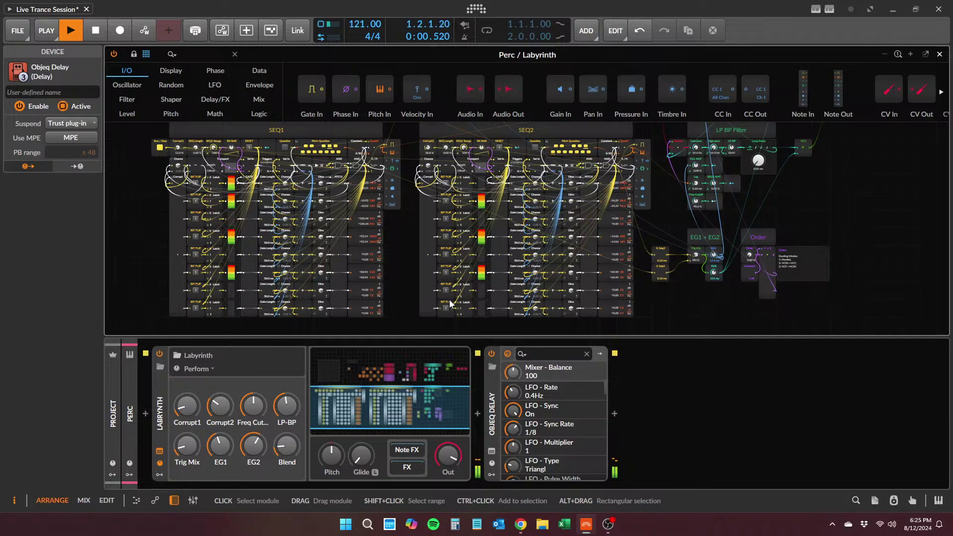
pyautogui.press('space')
pyautogui.click(448, 240)
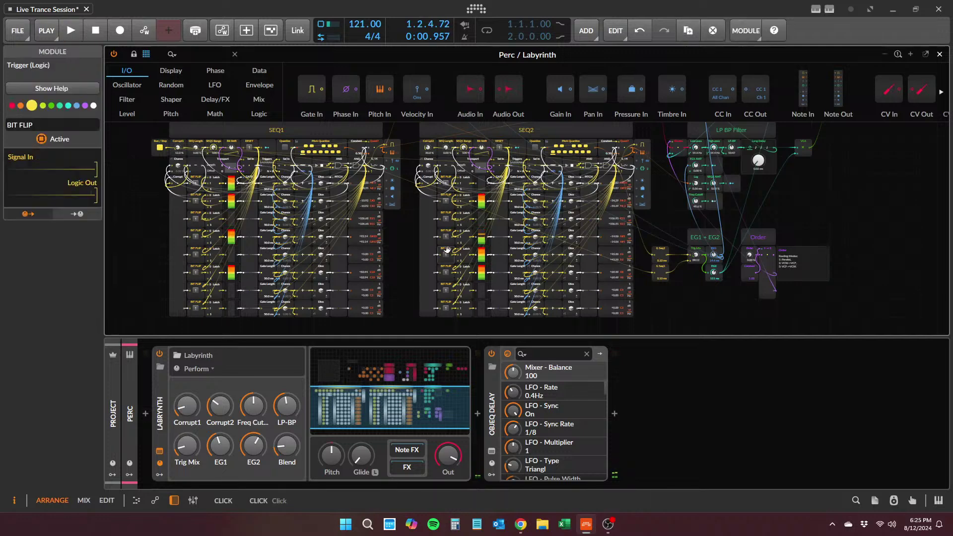
pyautogui.press('space')
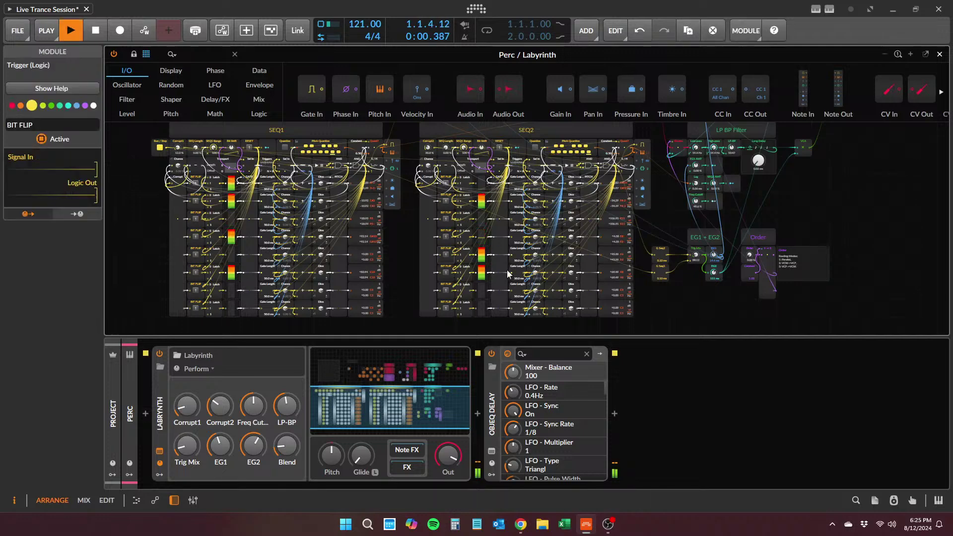
# - Close the Labyrinth grid, unsolo the Perc track and lower its volume slightly
pyautogui.click(940, 55)
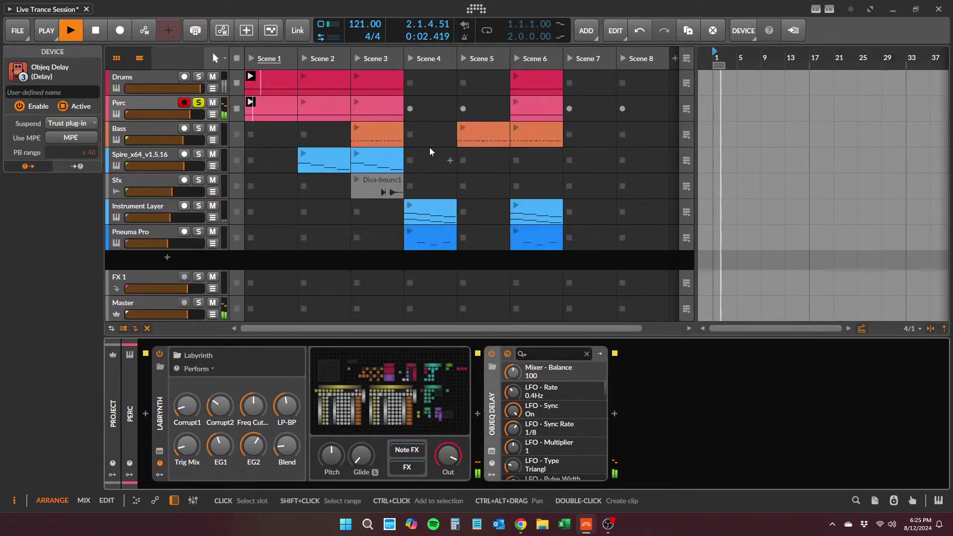
pyautogui.click(198, 102)
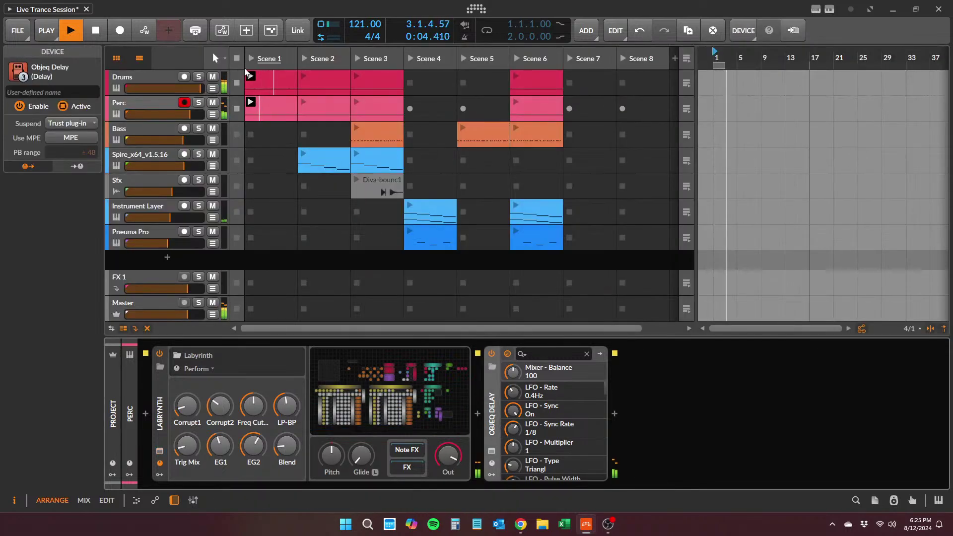
pyautogui.moveTo(189, 117); pyautogui.dragTo(183, 114)
# - Check the Perc track's Labyrinth grid during playback, close it, and fine-tune the EG1 and Trig Mix controls
pyautogui.click(374, 359)
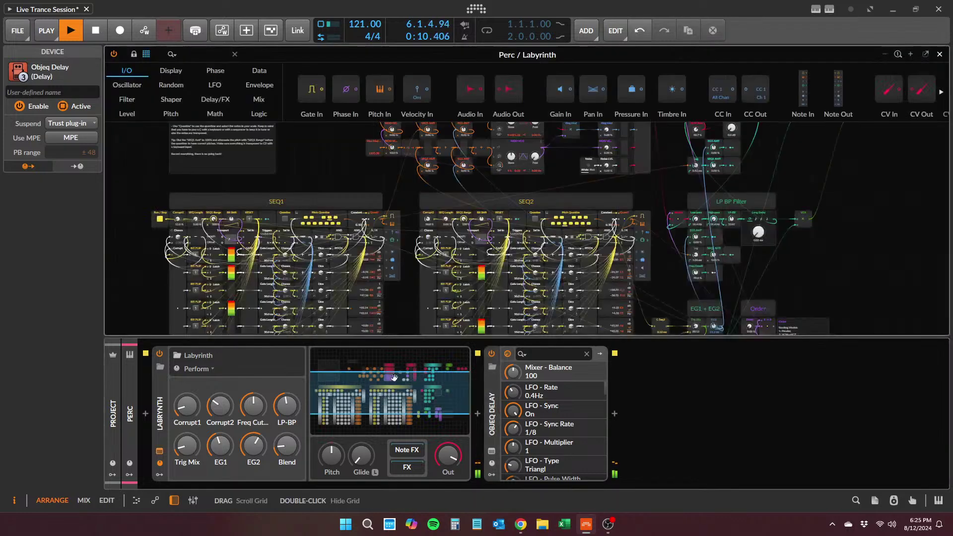
pyautogui.scroll(-5, 460, 283)
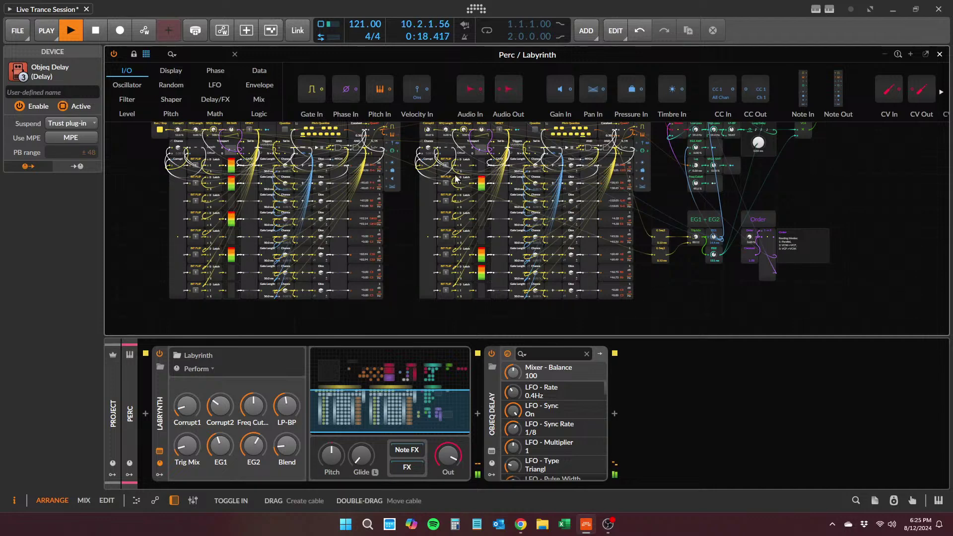
pyautogui.click(939, 55)
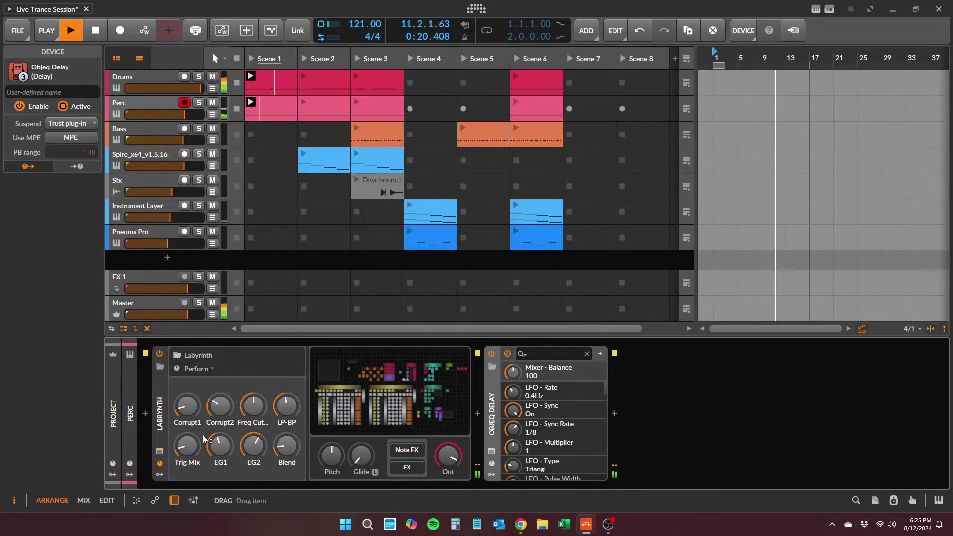
pyautogui.moveTo(220, 445); pyautogui.dragTo(220, 451)
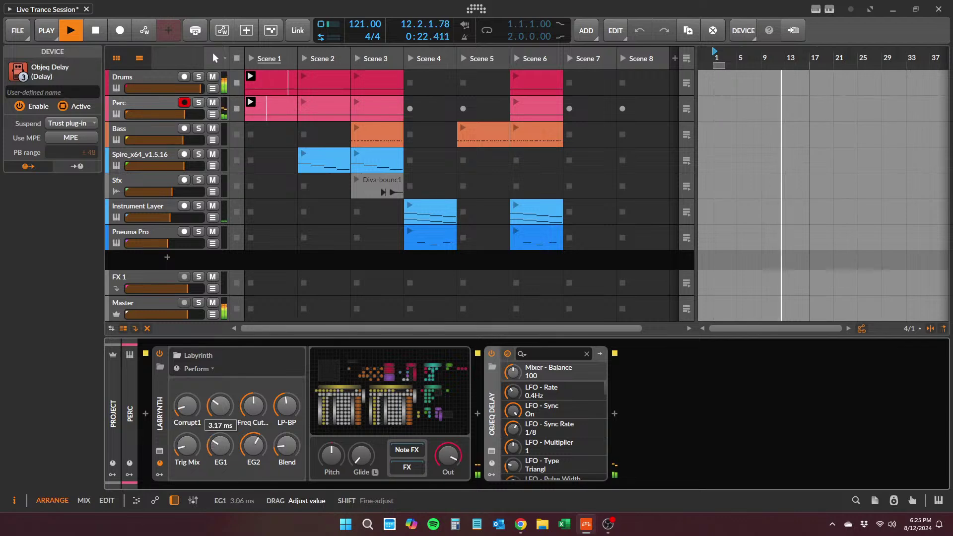
pyautogui.moveTo(186, 450); pyautogui.dragTo(187, 450)
# - Display Labyrinth's VCO controls and vary the Denom value while the pattern plays
pyautogui.click(198, 368)
pyautogui.click(238, 447)
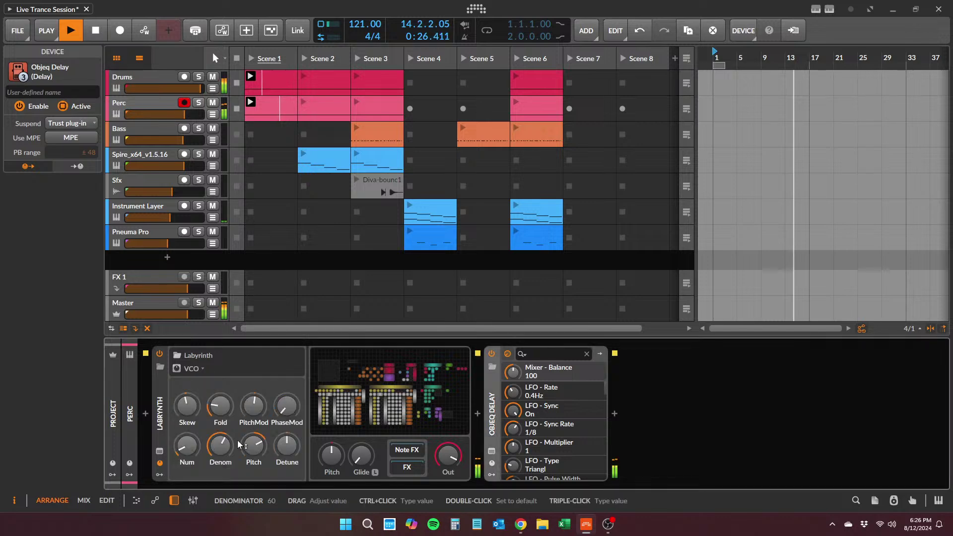
pyautogui.moveTo(222, 445); pyautogui.dragTo(222, 451)
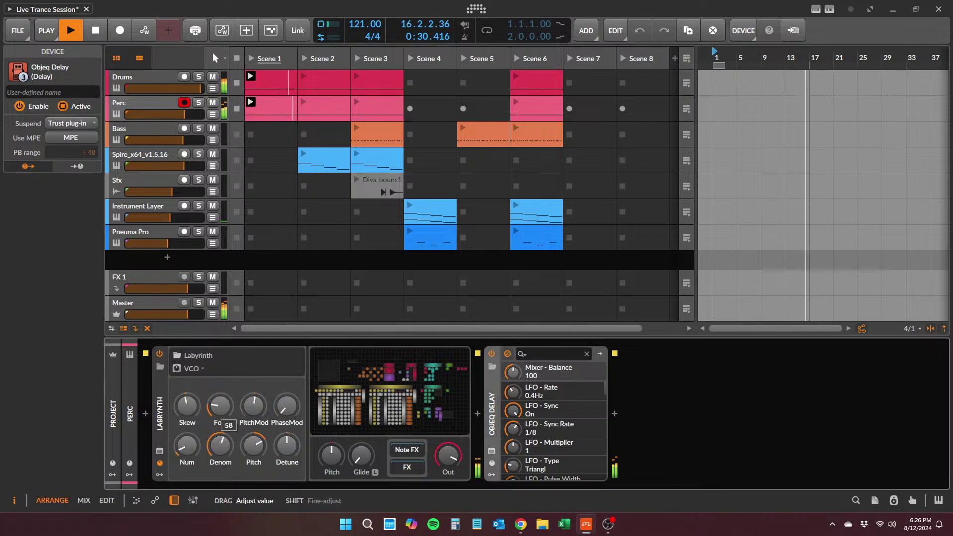
pyautogui.moveTo(221, 446); pyautogui.dragTo(222, 445)
# - Set Labyrinth's Fold to about +7.49 st and fine-tune the Num value
pyautogui.moveTo(220, 408); pyautogui.dragTo(219, 393)
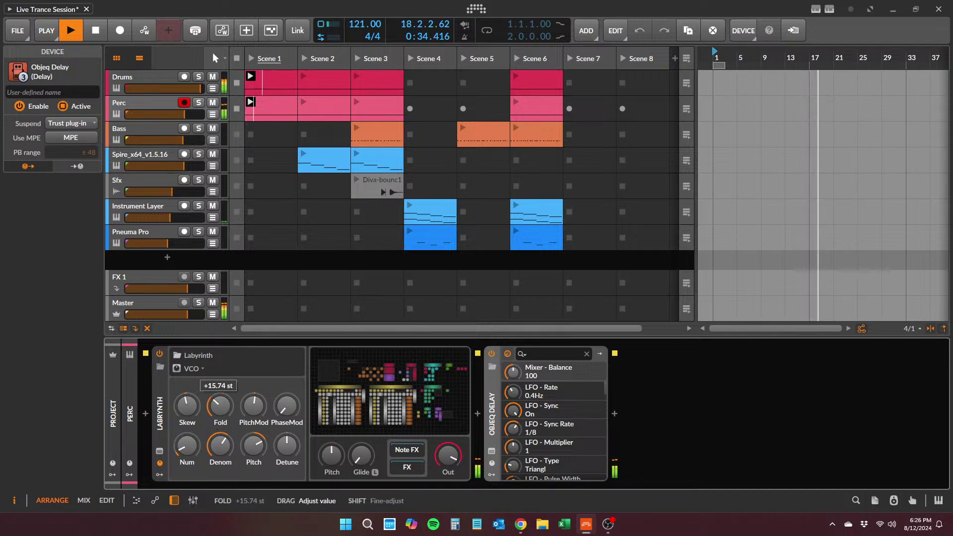
pyautogui.moveTo(220, 399); pyautogui.dragTo(220, 404)
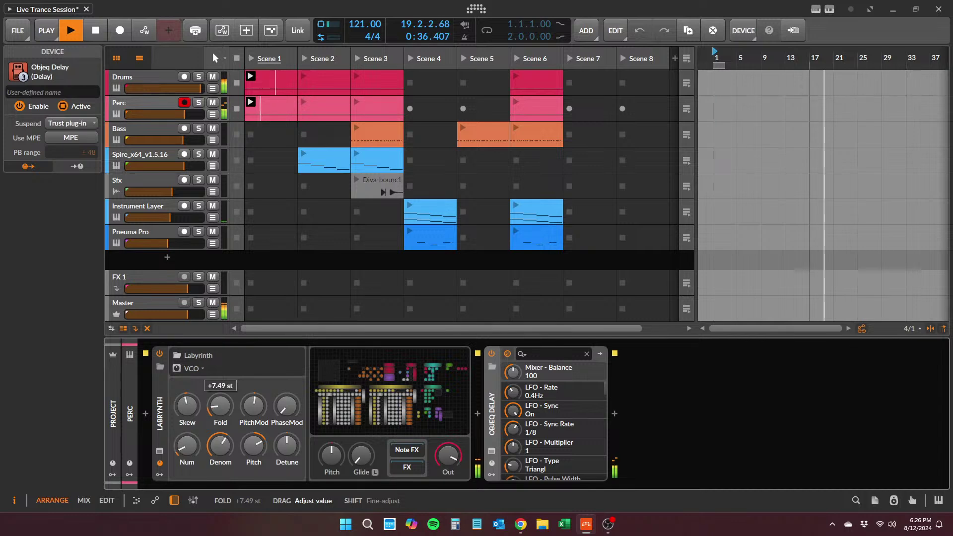
pyautogui.moveTo(187, 448); pyautogui.dragTo(187, 443)
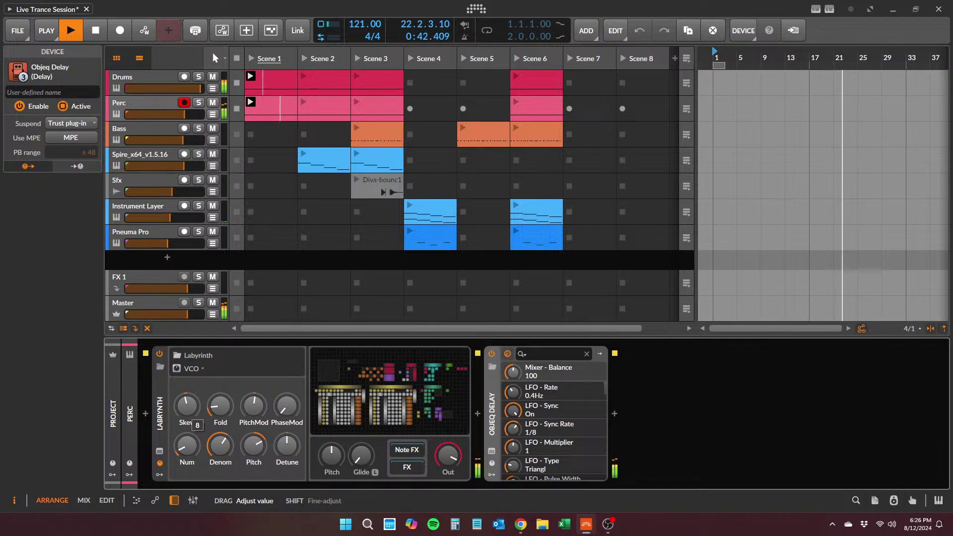
pyautogui.moveTo(187, 446); pyautogui.dragTo(225, 448)
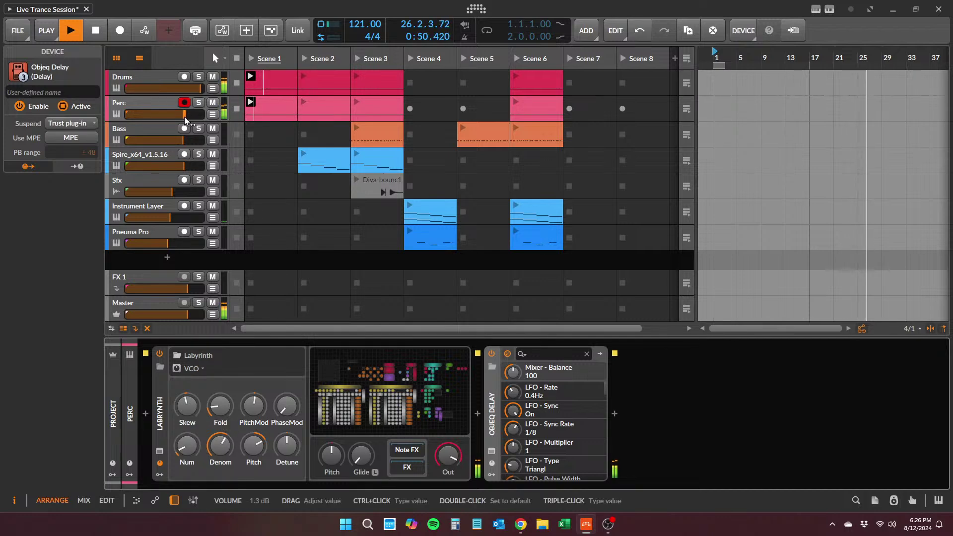
# - Trim the Perc track's volume slightly and save the project
pyautogui.moveTo(185, 114); pyautogui.dragTo(185, 114)
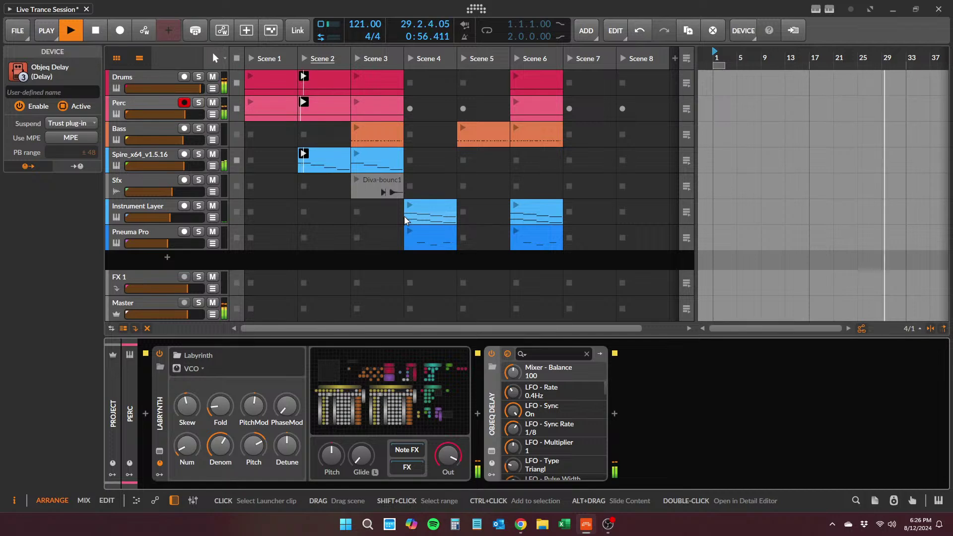
pyautogui.click(17, 30)
pyautogui.click(57, 89)
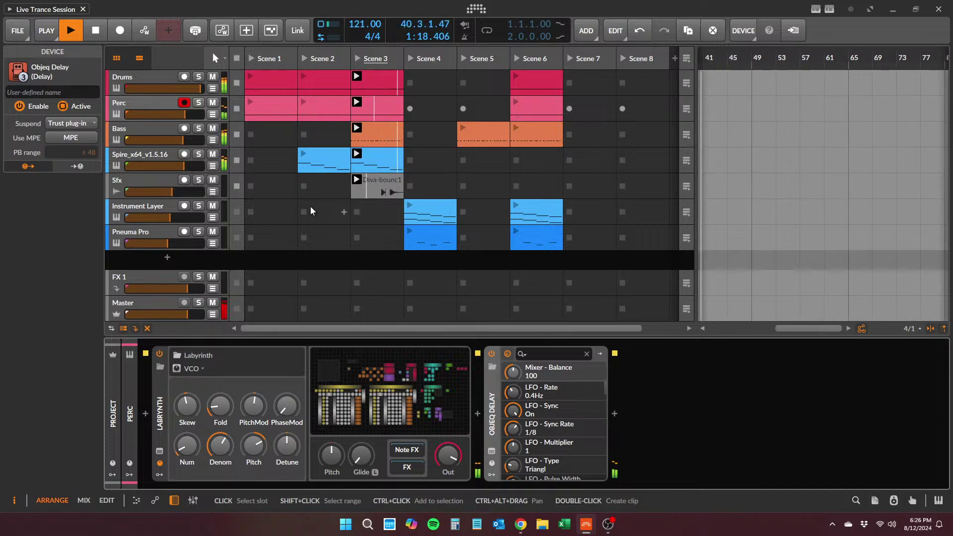
pyautogui.click(610, 528)
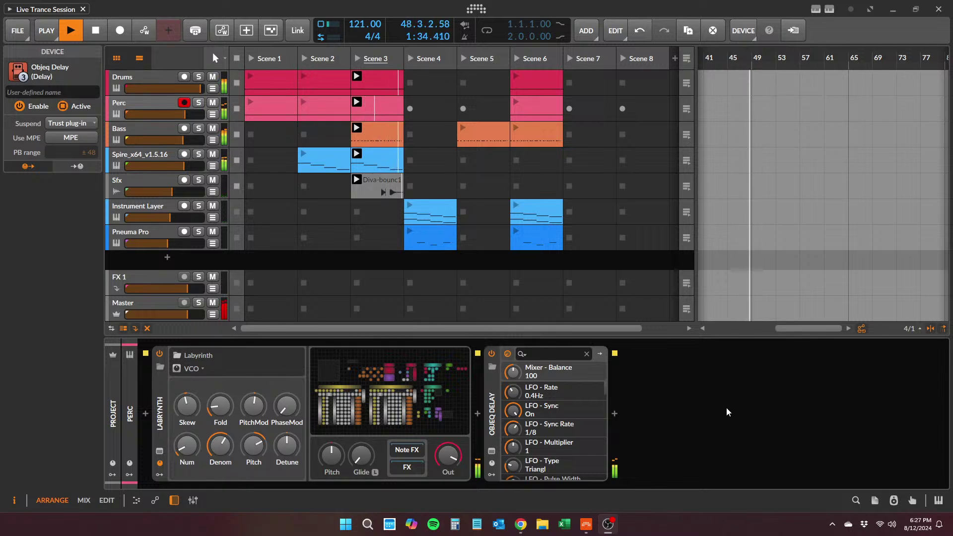
pyautogui.moveTo(599, 530)
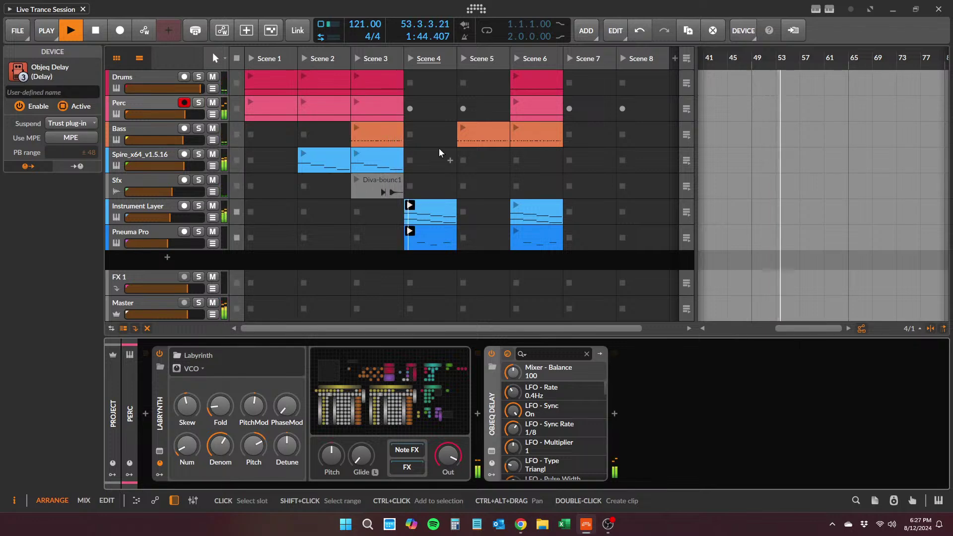
# - Mute the Perc track and copy its Scene 3 clip into the empty Scene 4 slot
pyautogui.click(213, 104)
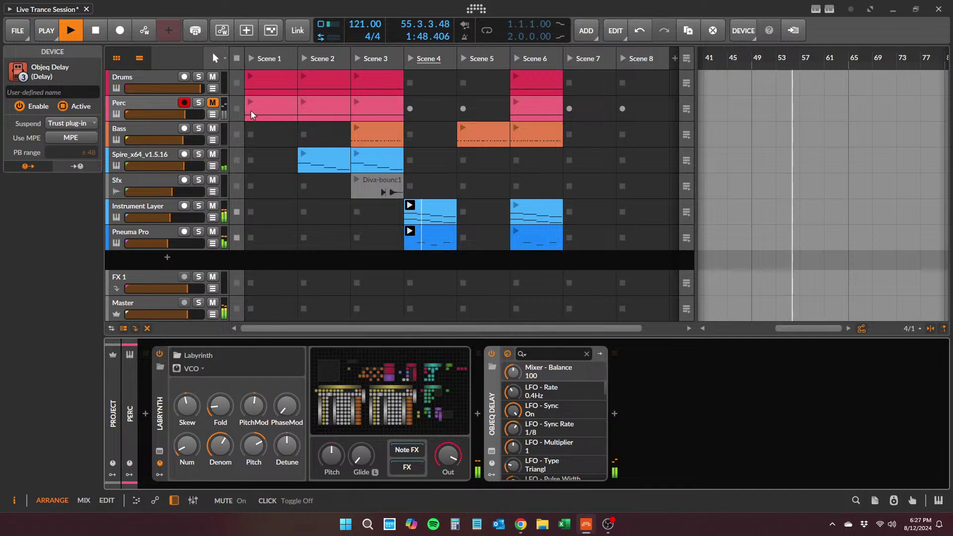
pyautogui.click(369, 104)
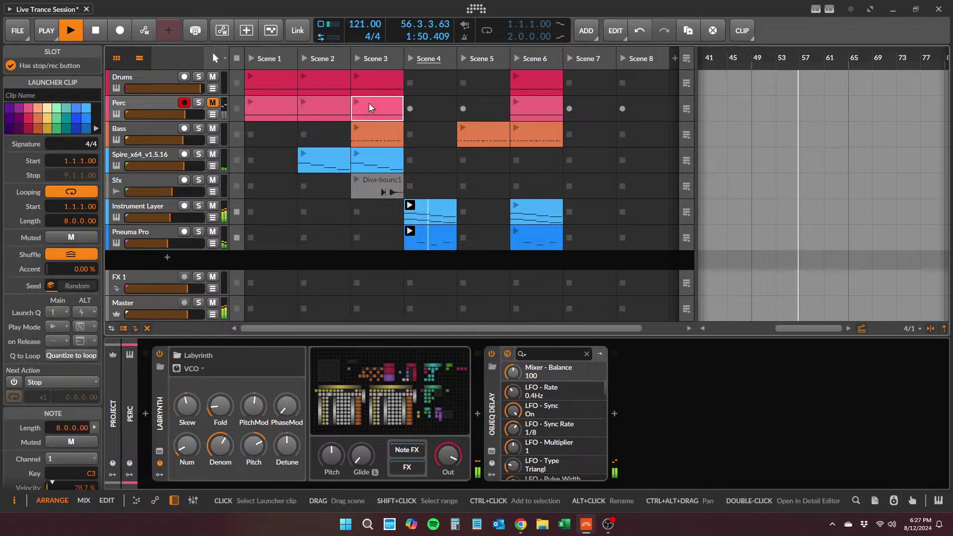
pyautogui.moveTo(375, 106); pyautogui.dragTo(420, 111)
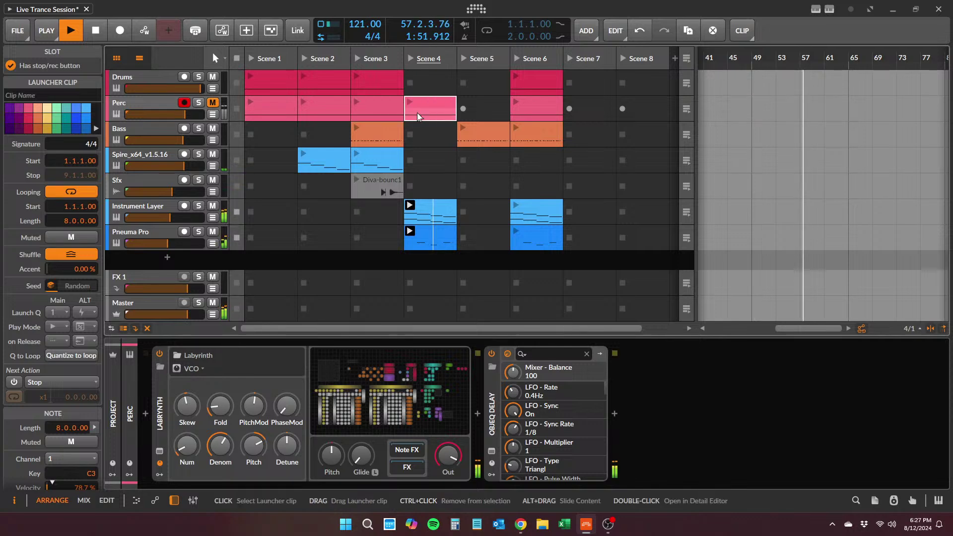
# - Show the Perc track's automation lane and set the Mute automation to On throughout its Scene 4 clip
pyautogui.click(215, 114)
pyautogui.doubleClick(434, 143)
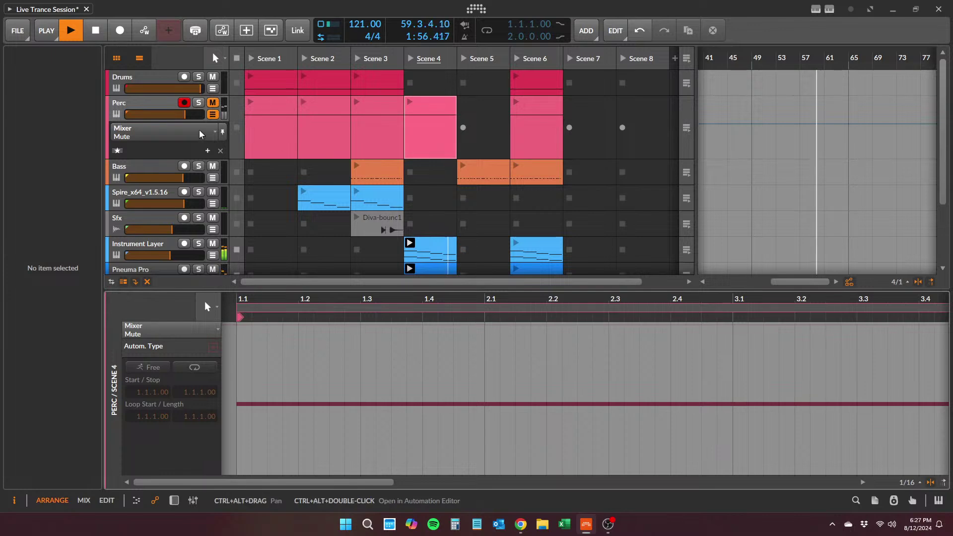
pyautogui.click(314, 472)
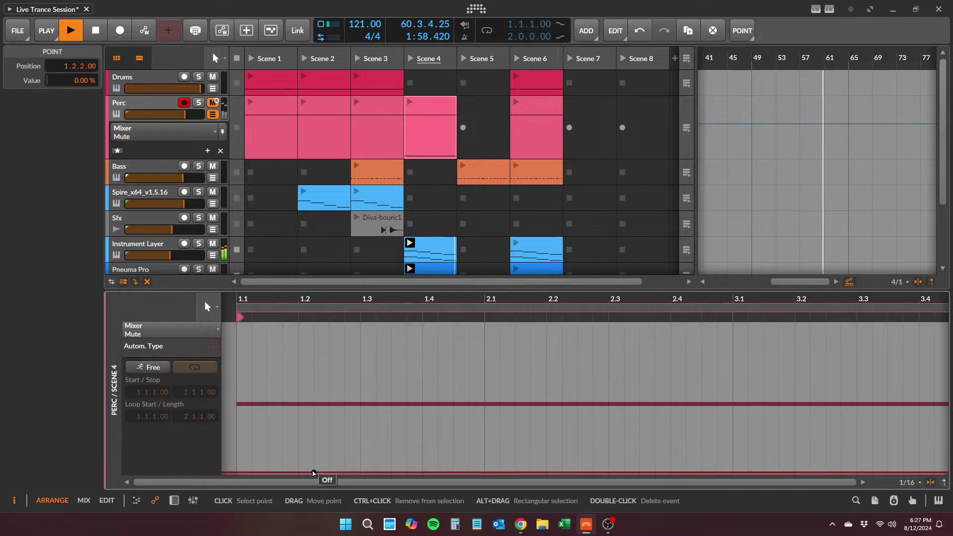
pyautogui.moveTo(313, 472); pyautogui.dragTo(329, 325)
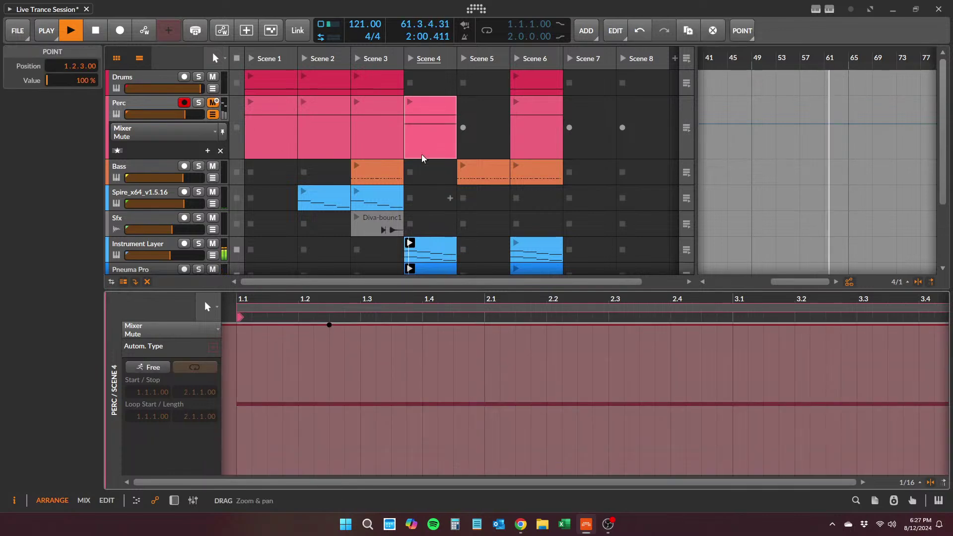
# - Collapse the Perc track's automation lane and toggle the track's mute off and back on
pyautogui.click(217, 115)
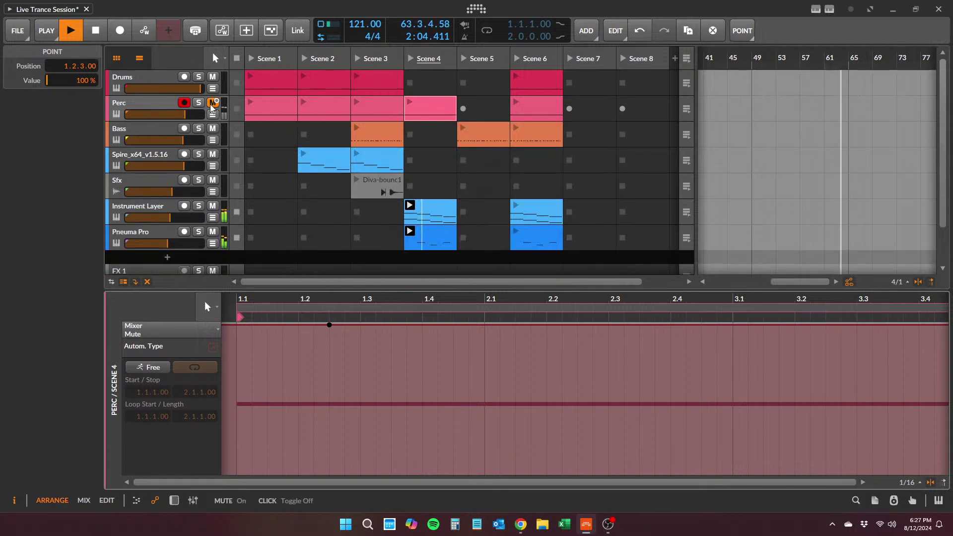
pyautogui.click(213, 104)
pyautogui.click(214, 103)
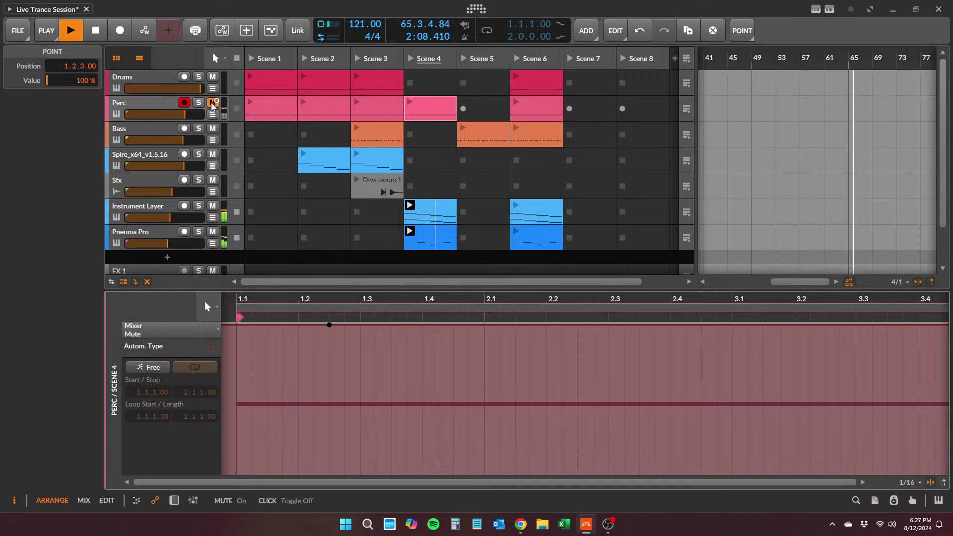
# - Reopen the Scene 4 Perc clip's Mute automation, launch the clip to test it, and delete the automation point
pyautogui.doubleClick(425, 116)
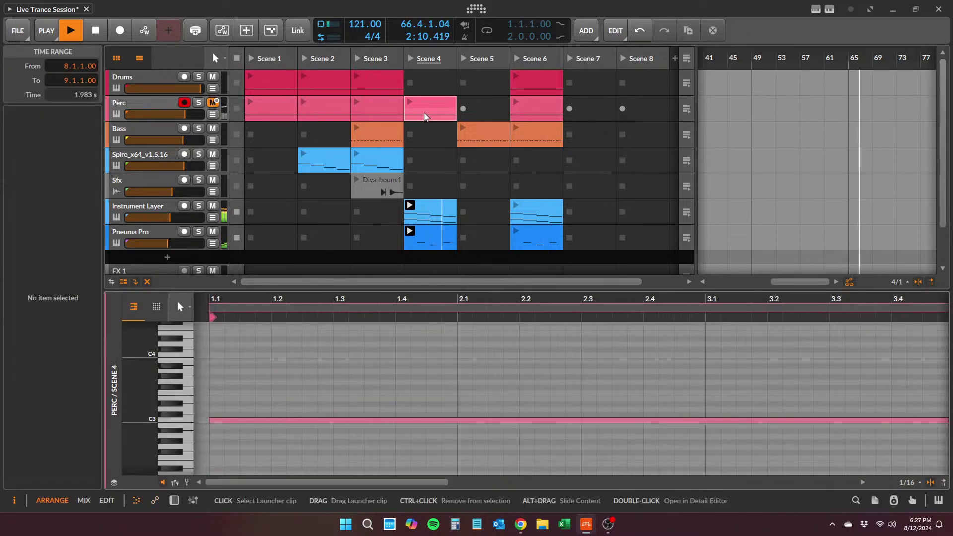
pyautogui.click(213, 114)
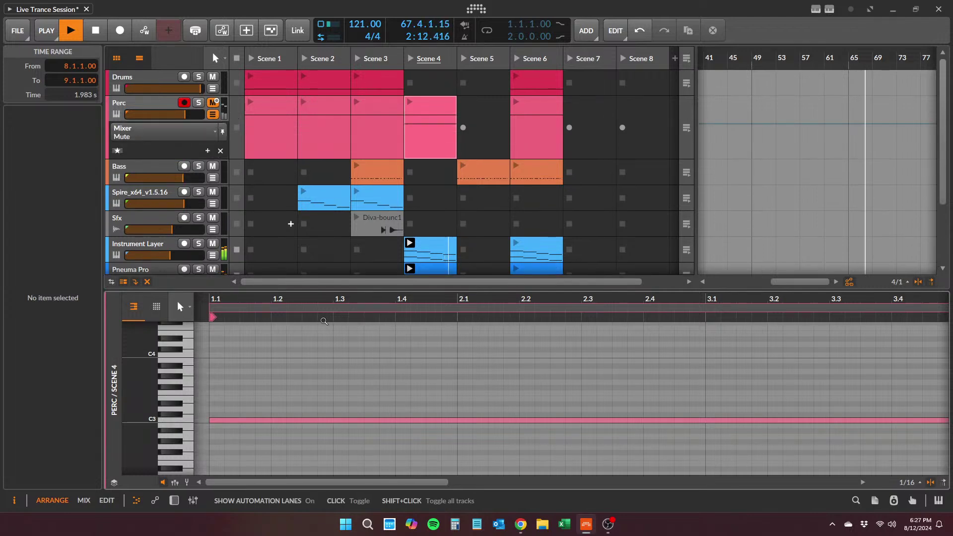
pyautogui.click(355, 447)
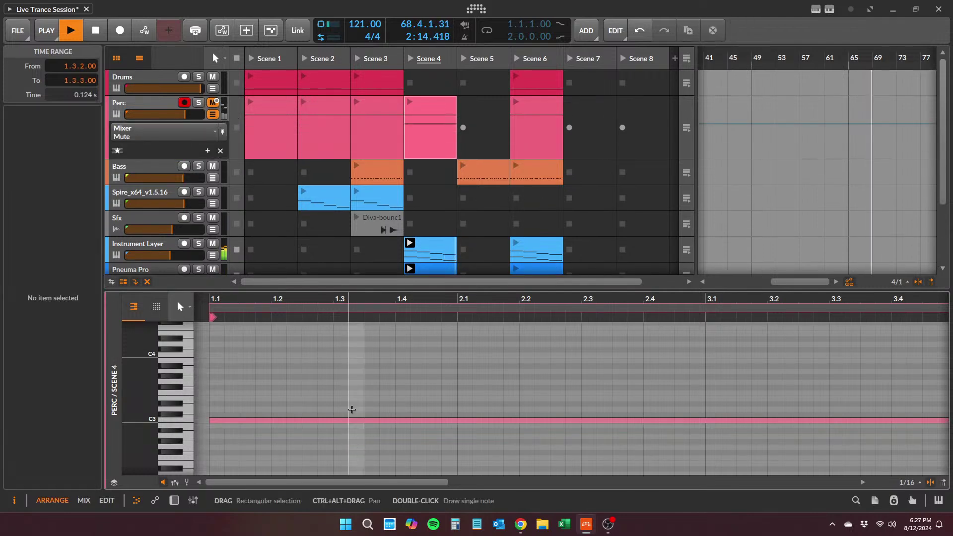
pyautogui.doubleClick(435, 149)
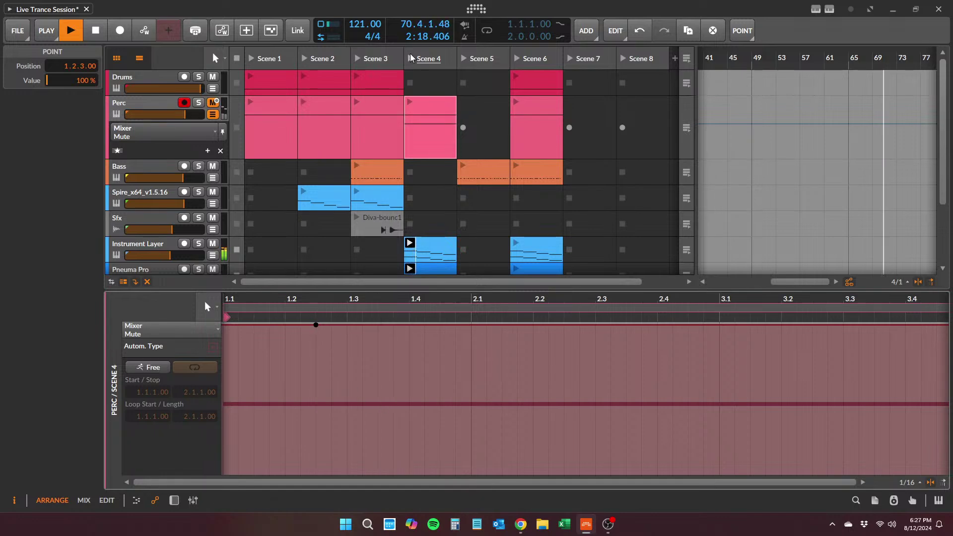
pyautogui.click(410, 101)
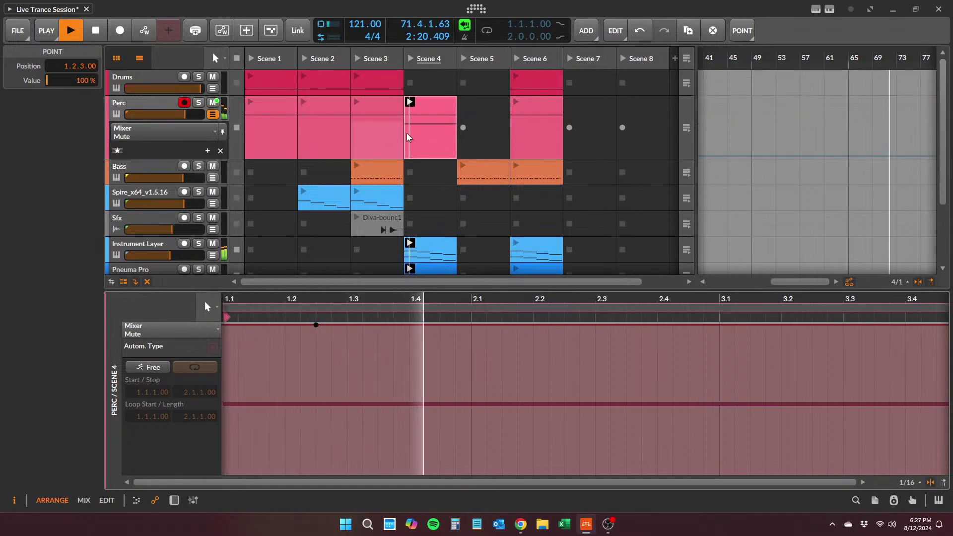
pyautogui.moveTo(316, 325)
pyautogui.mouseDown()
pyautogui.moveTo(316, 473)
pyautogui.moveTo(316, 325)
pyautogui.mouseUp()
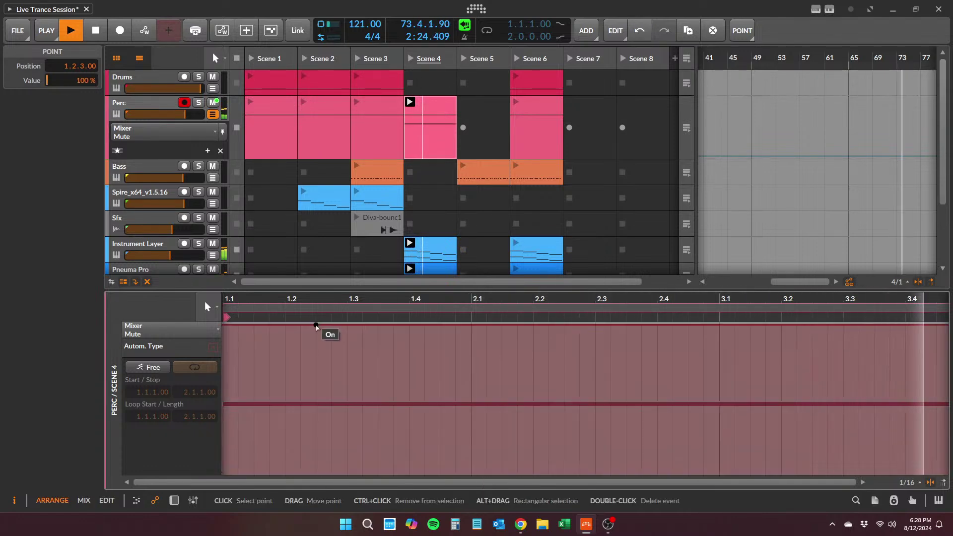
# - Automate Labyrinth's Output to -Inf dB throughout the Perc track's Scene 4 clip
pyautogui.doubleClick(158, 102)
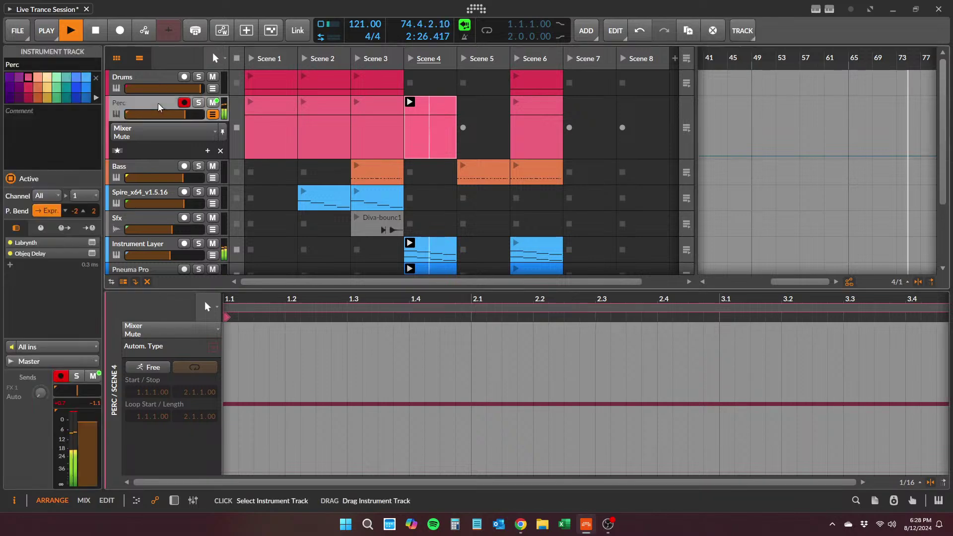
pyautogui.click(448, 458)
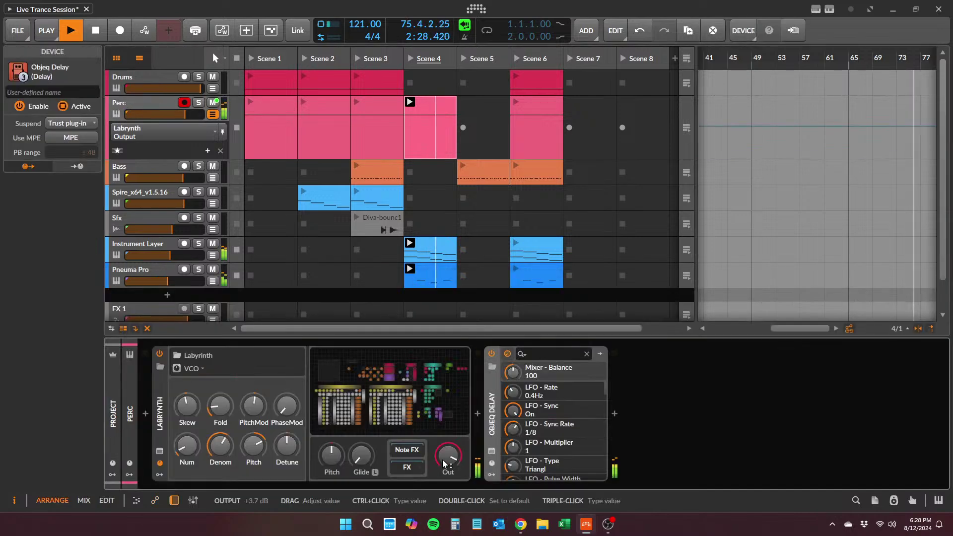
pyautogui.doubleClick(427, 142)
pyautogui.click(363, 389)
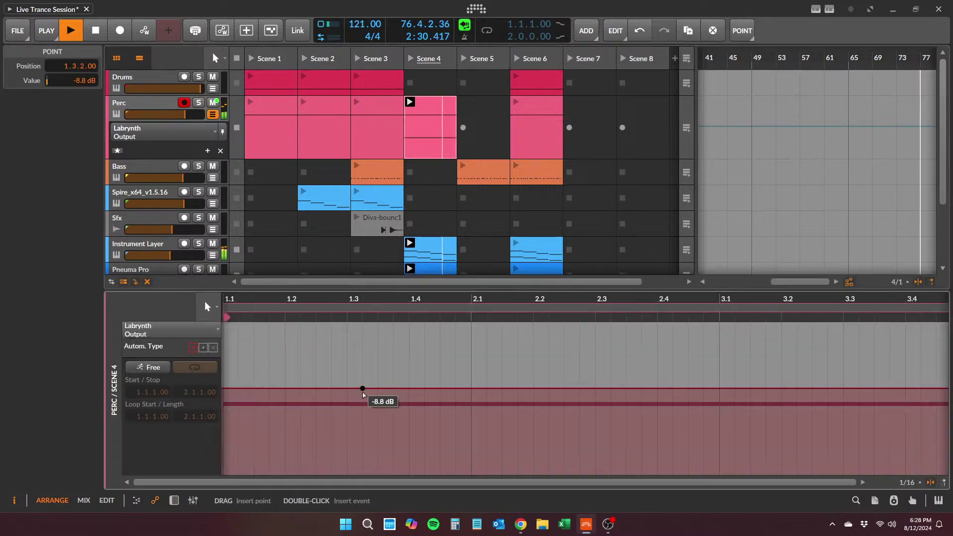
pyautogui.moveTo(363, 390); pyautogui.dragTo(363, 472)
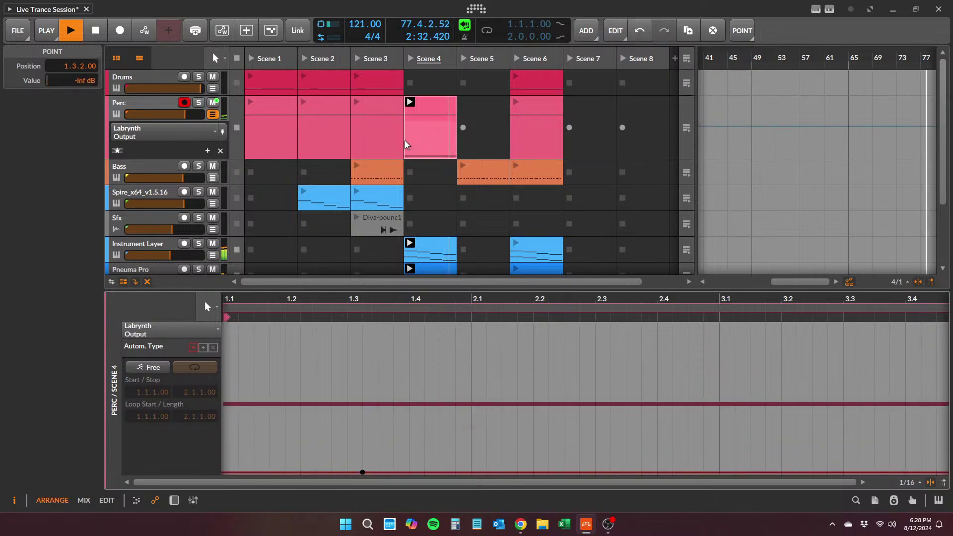
# - Launch Scene 1, add Labyrinth Output automation at an audible level to the other Perc clips, and collapse the automation lane
pyautogui.click(284, 66)
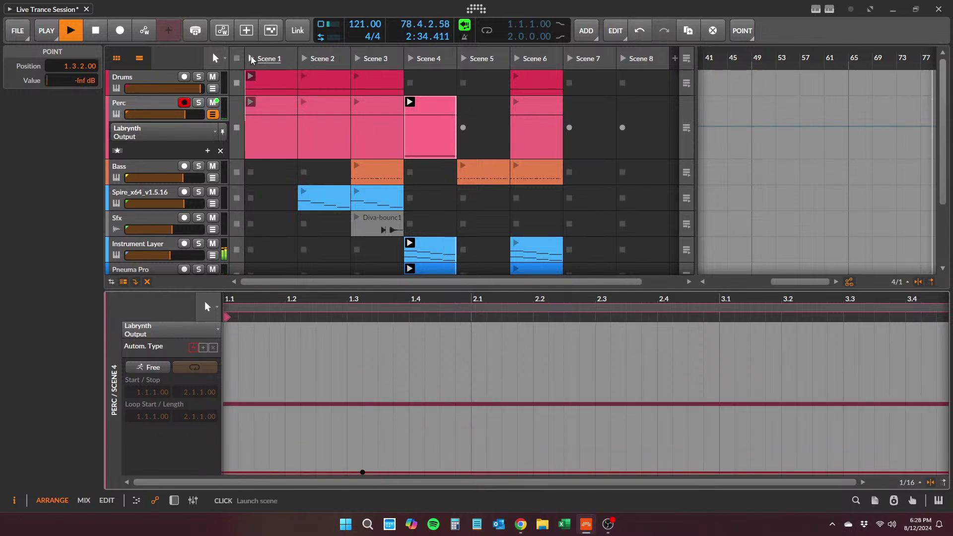
pyautogui.click(266, 142)
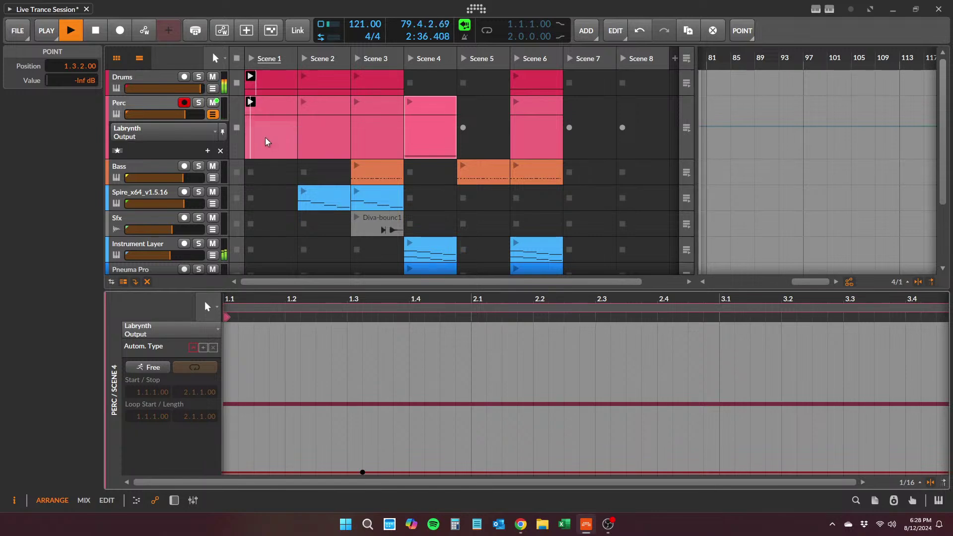
pyautogui.moveTo(345, 454); pyautogui.dragTo(362, 351)
pyautogui.moveTo(278, 153); pyautogui.dragTo(530, 139)
pyautogui.click(213, 114)
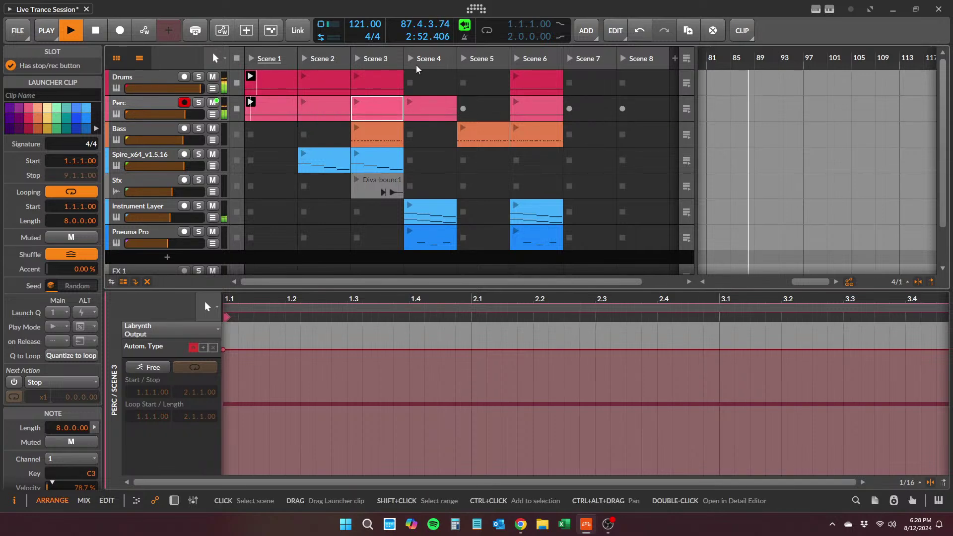
# - Launch Scene 3 and save the project
pyautogui.click(358, 59)
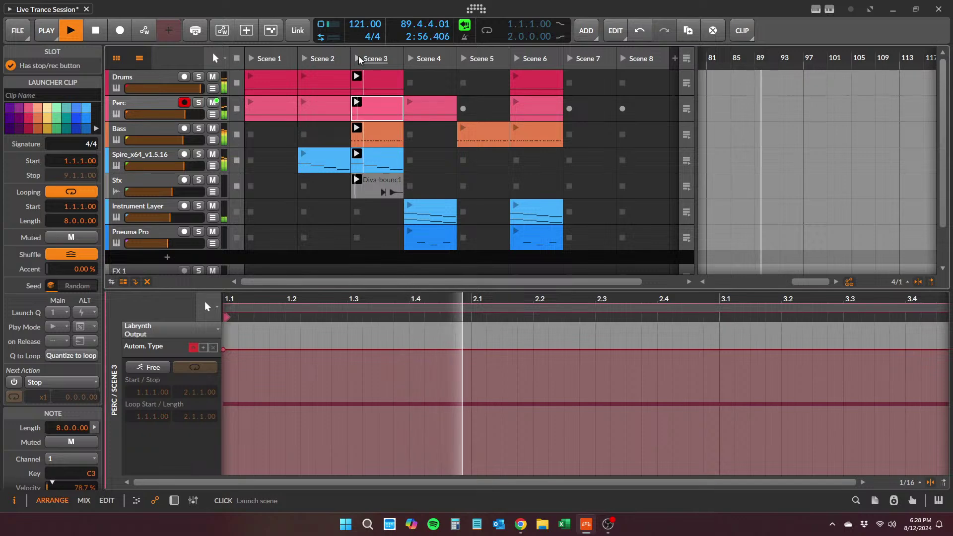
pyautogui.click(31, 28)
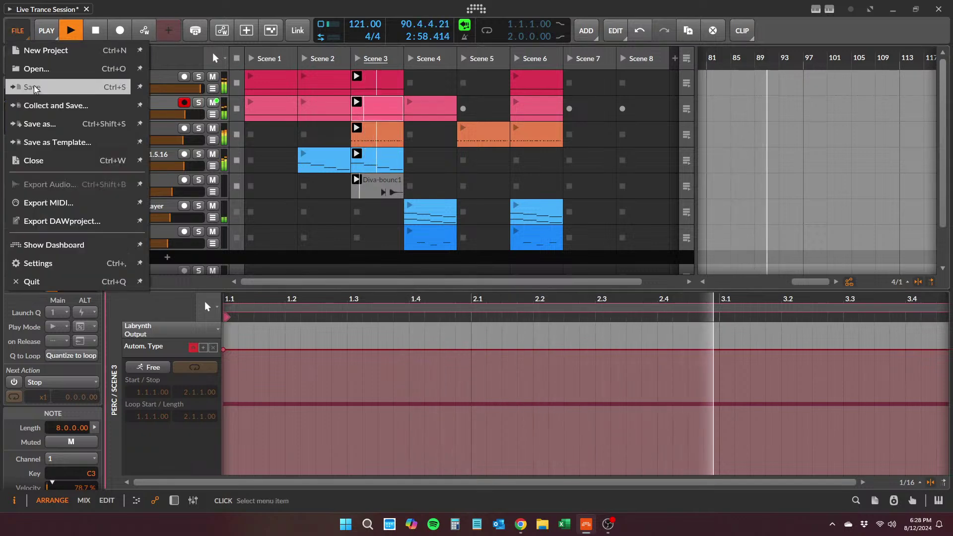
pyautogui.click(29, 87)
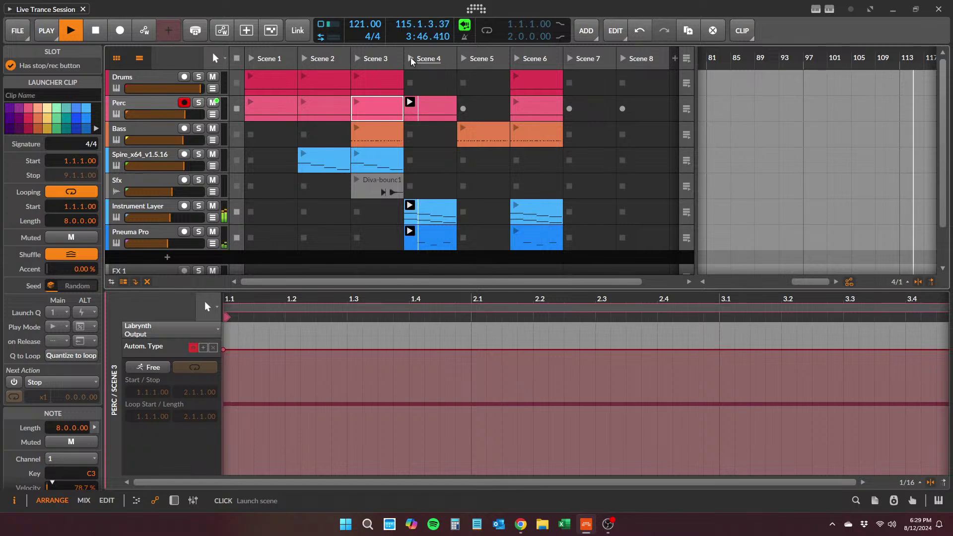
# - Launch the Scene 5 Bass clip and select the Scene 3 clips from Drums through Sfx
pyautogui.click(461, 127)
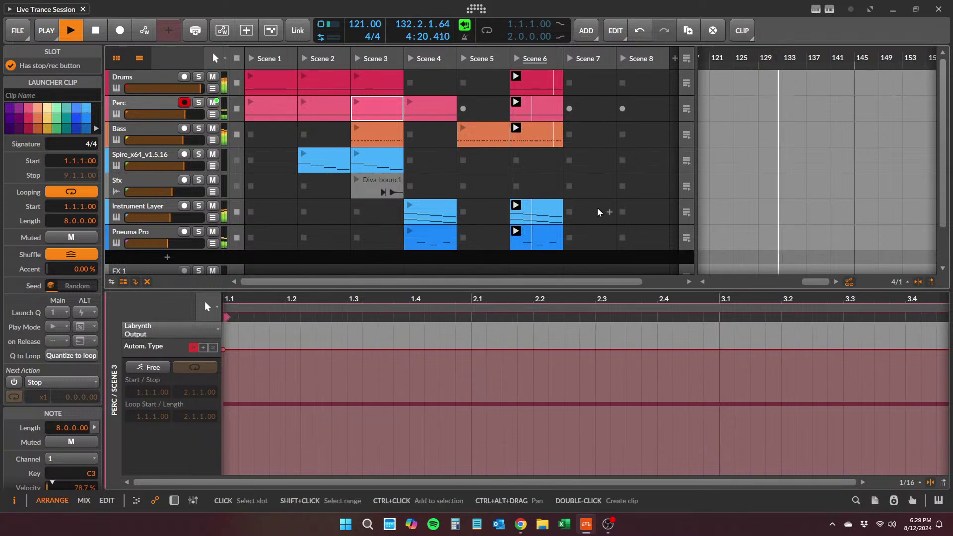
pyautogui.click(383, 79)
pyautogui.keyDown('shift'); pyautogui.click(378, 184); pyautogui.keyUp('shift')
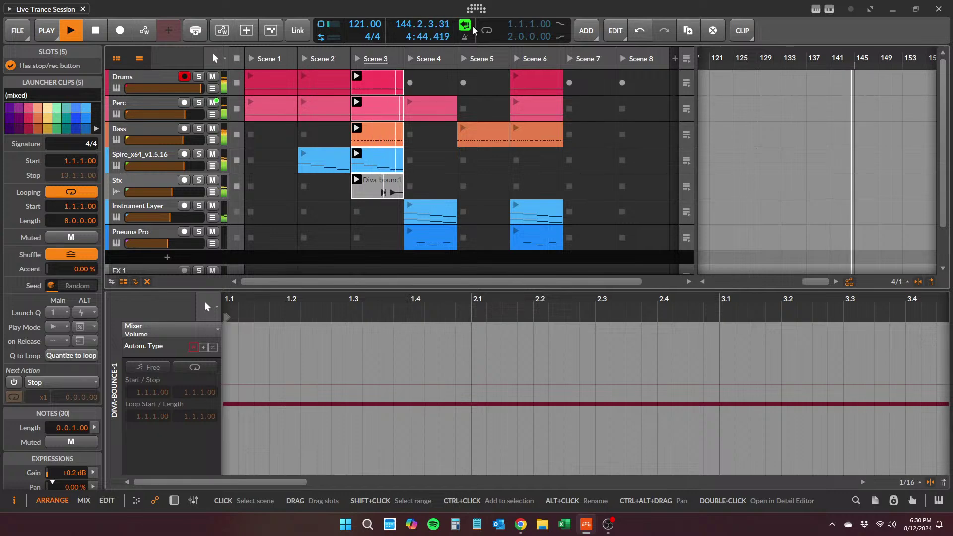
# - Widen the arranger timeline beside the launcher, show it from bar 1 with playback stopped, and briefly play Scene 6
pyautogui.moveTo(698, 157); pyautogui.dragTo(640, 162)
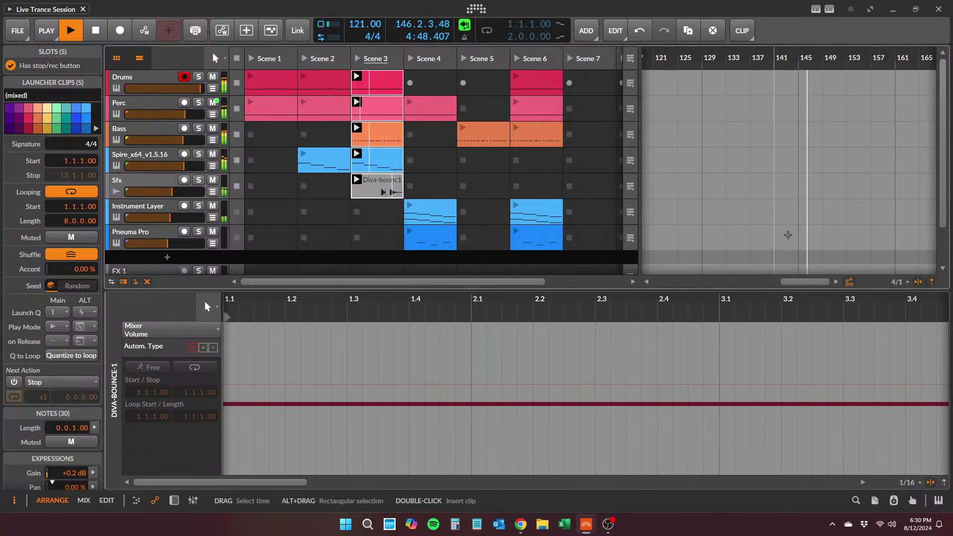
pyautogui.moveTo(794, 58)
pyautogui.mouseDown()
pyautogui.moveTo(864, 49)
pyautogui.moveTo(800, 46)
pyautogui.moveTo(793, 55)
pyautogui.mouseUp()
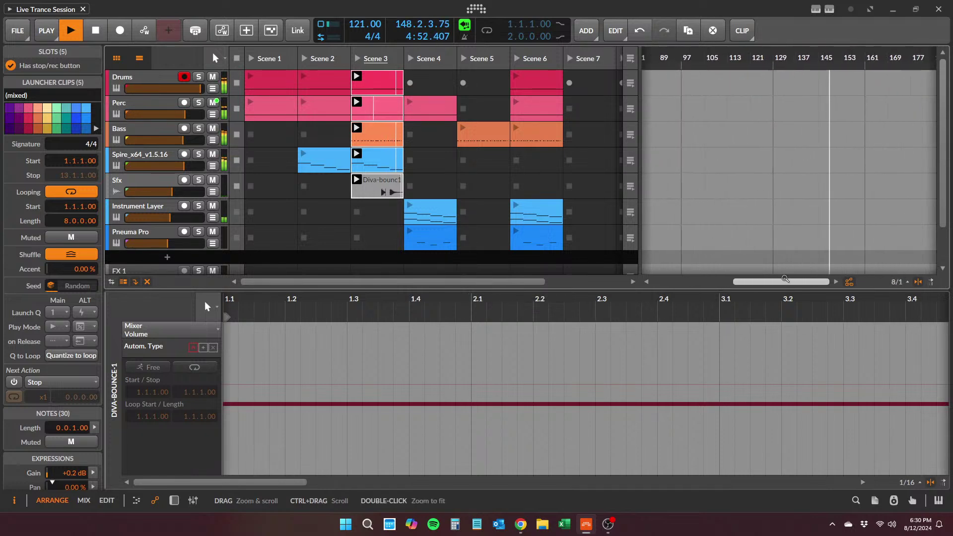
pyautogui.click(97, 32)
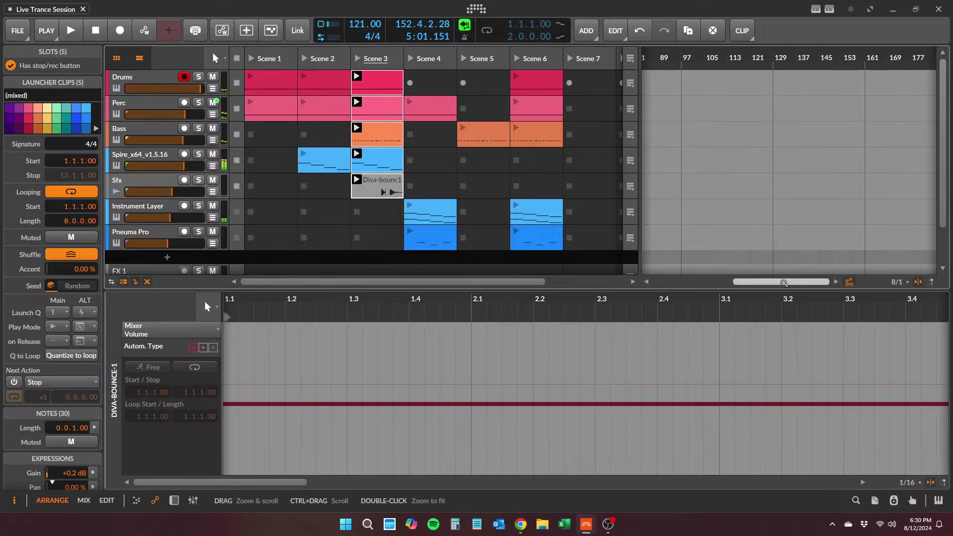
pyautogui.moveTo(786, 282); pyautogui.dragTo(735, 286)
pyautogui.click(647, 281)
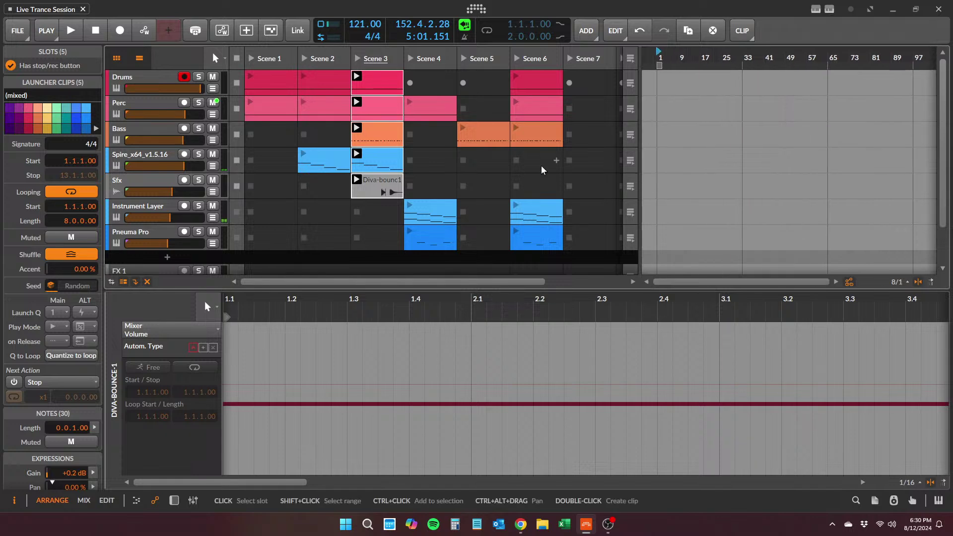
pyautogui.scroll(-2, 541, 165)
pyautogui.scroll(2, 536, 163)
pyautogui.click(517, 60)
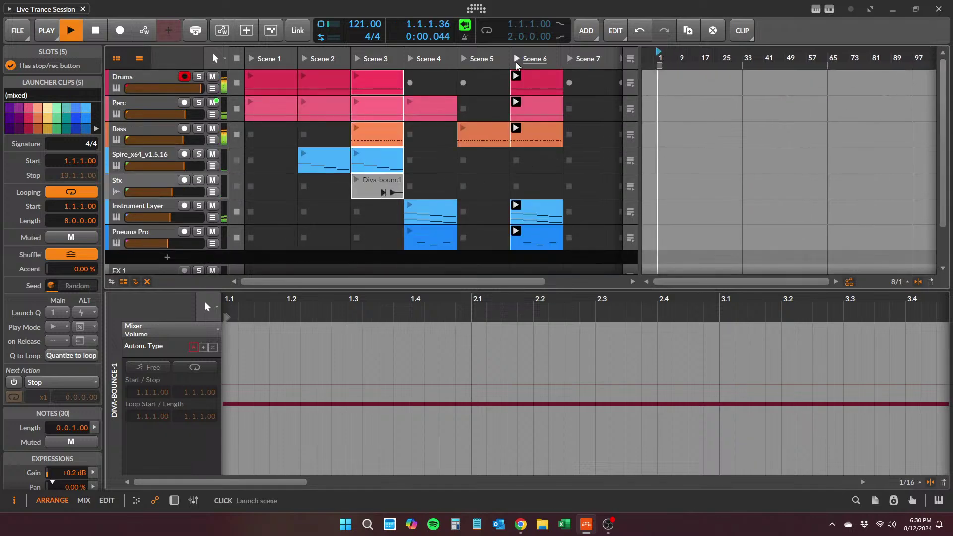
pyautogui.click(95, 34)
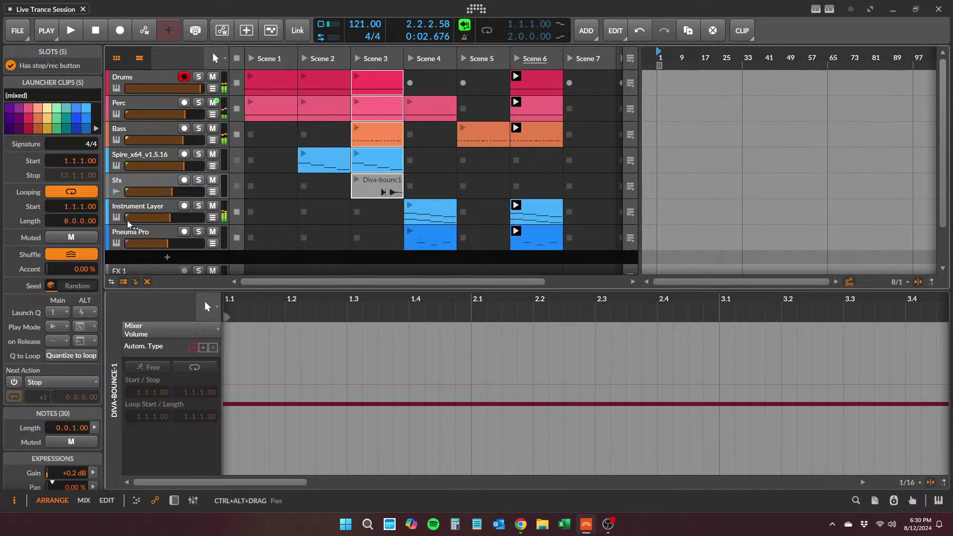
# - Add a new instrument track below Pneuma Pro with Spire-1.5 as its instrument
pyautogui.click(167, 257)
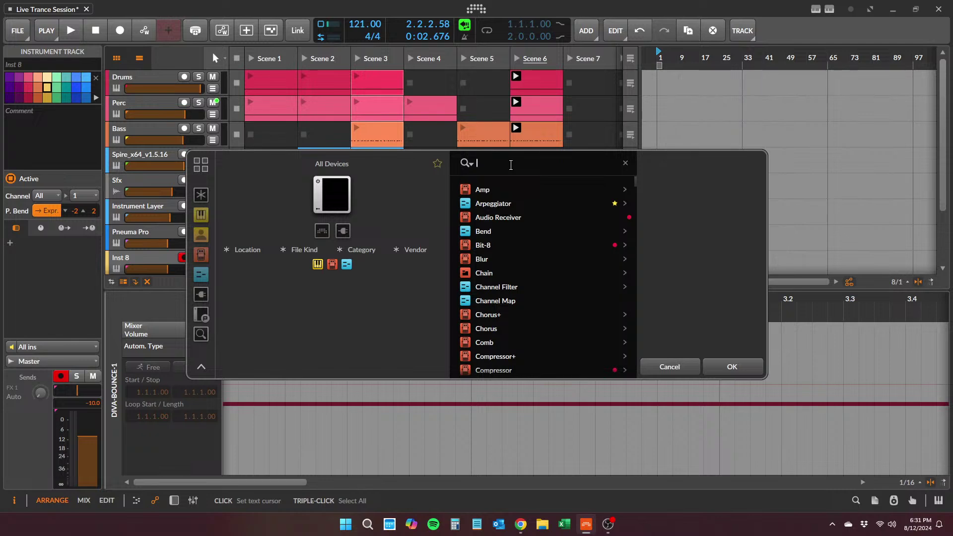
pyautogui.write('spire')
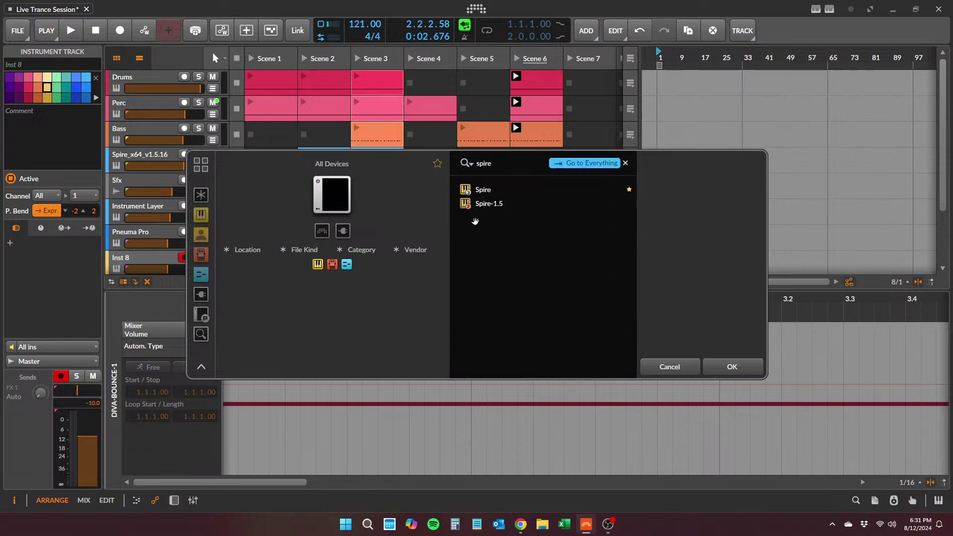
pyautogui.click(495, 203)
pyautogui.click(715, 368)
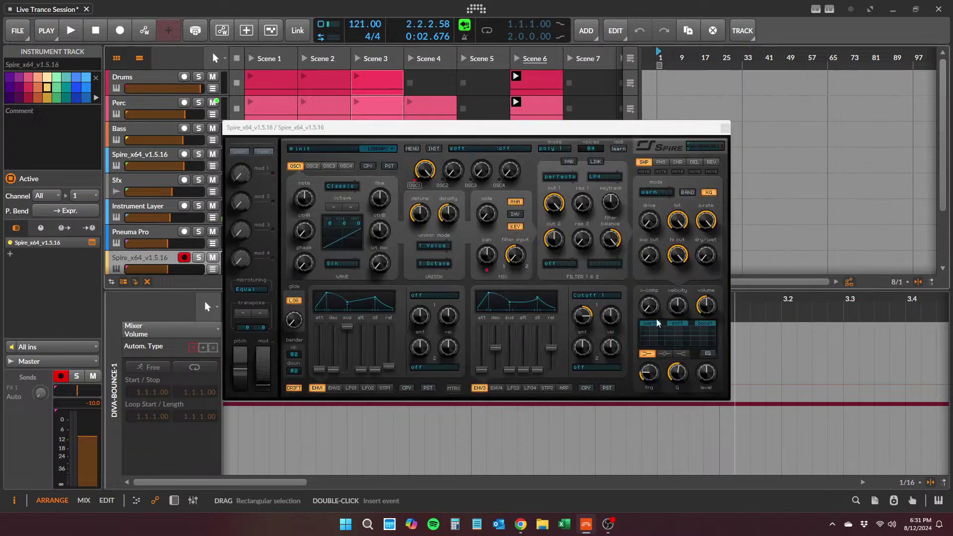
# - Audition presets from Spire's factory Basses folder, including BA Bass Tape DP and BA Beatitude SK
pyautogui.click(330, 151)
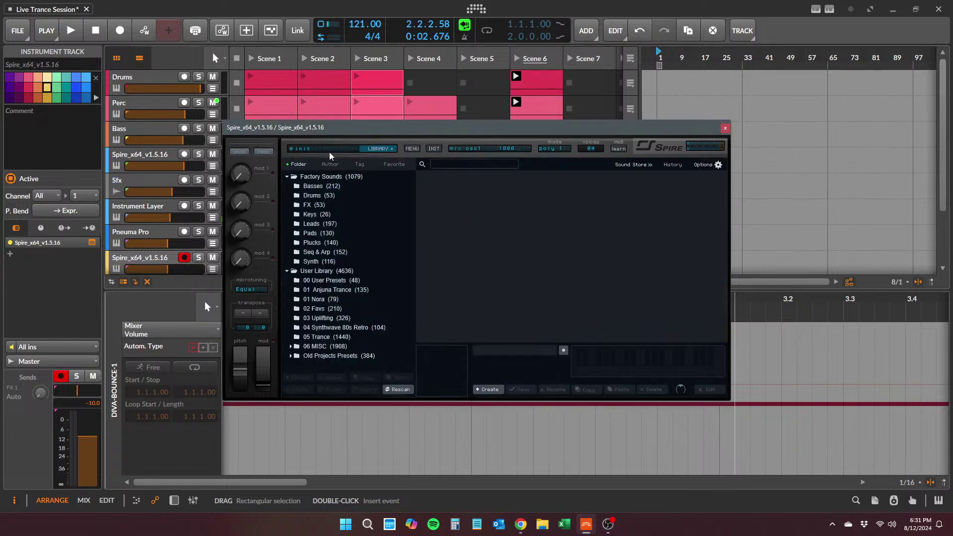
pyautogui.click(320, 187)
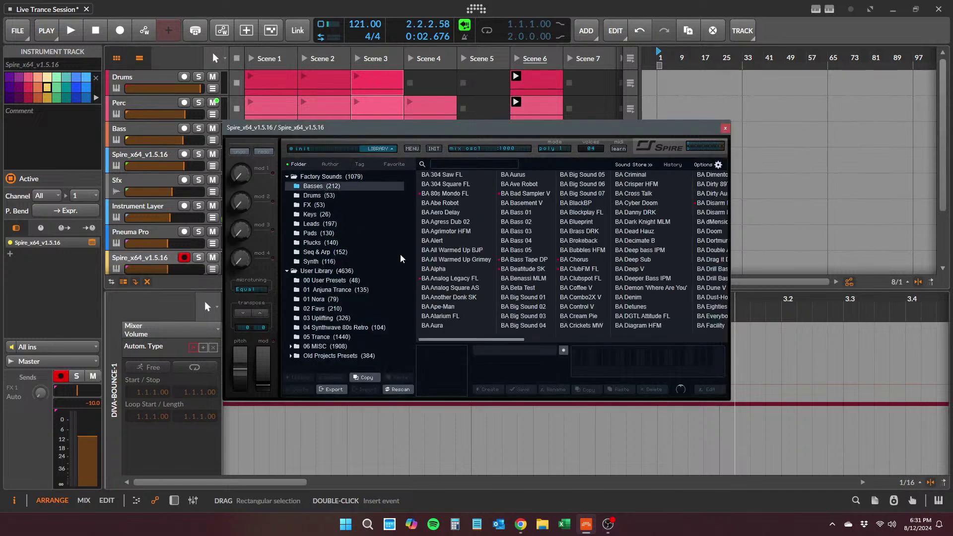
pyautogui.click(535, 279)
pyautogui.click(590, 271)
pyautogui.click(581, 262)
pyautogui.click(526, 261)
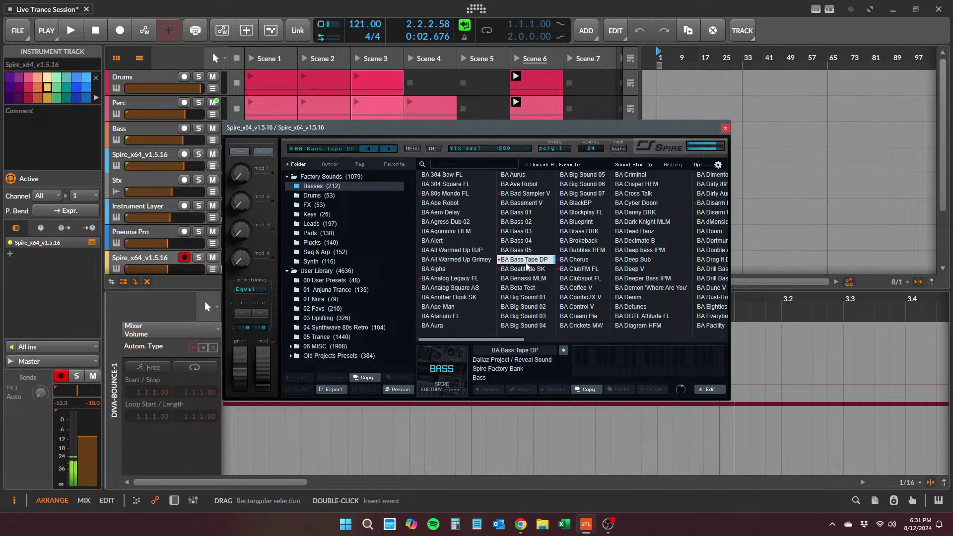
pyautogui.click(526, 268)
# - Audition 03 Uplifting presets such as BA Hard Bass, Big Sound LD 05 and Big Sound PD 01, with Scene 6 launched as backing
pyautogui.click(329, 319)
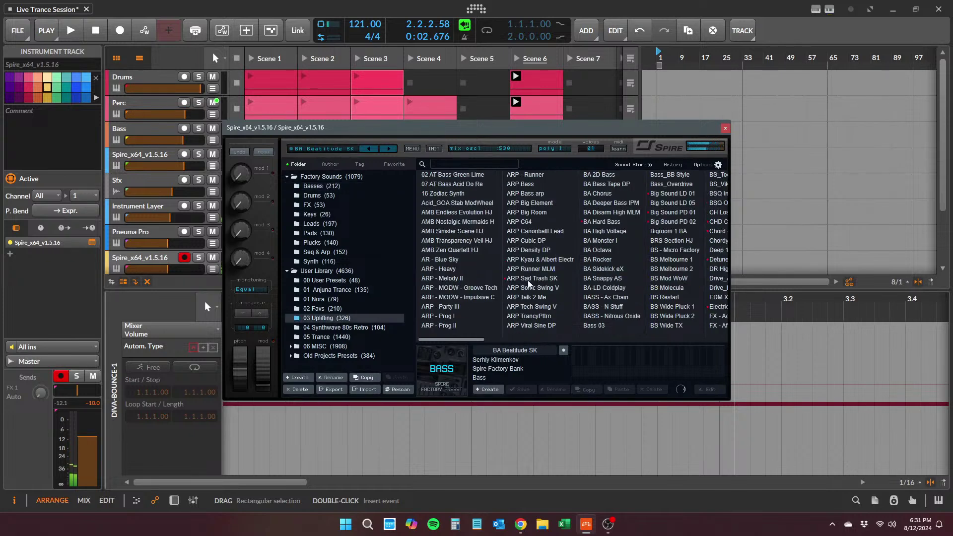
pyautogui.click(530, 278)
pyautogui.click(611, 222)
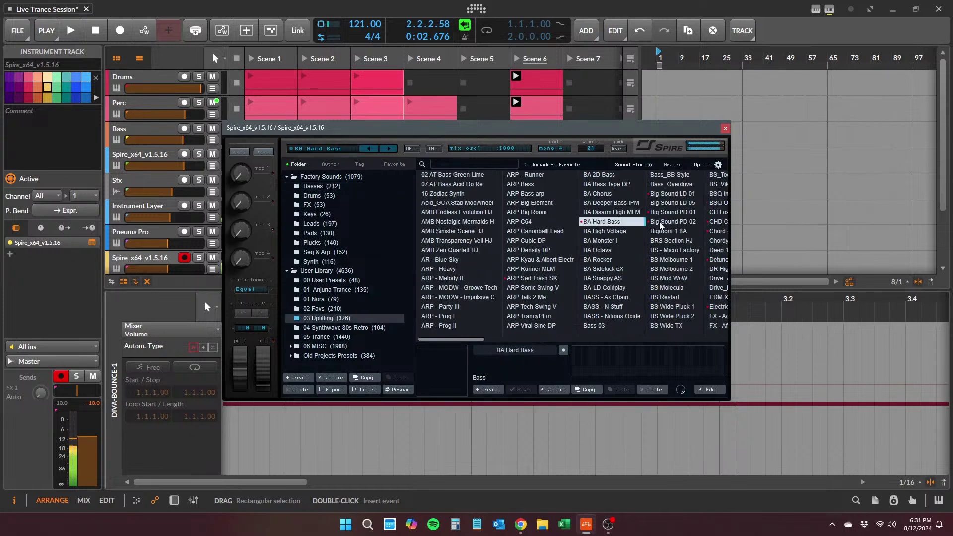
pyautogui.click(515, 58)
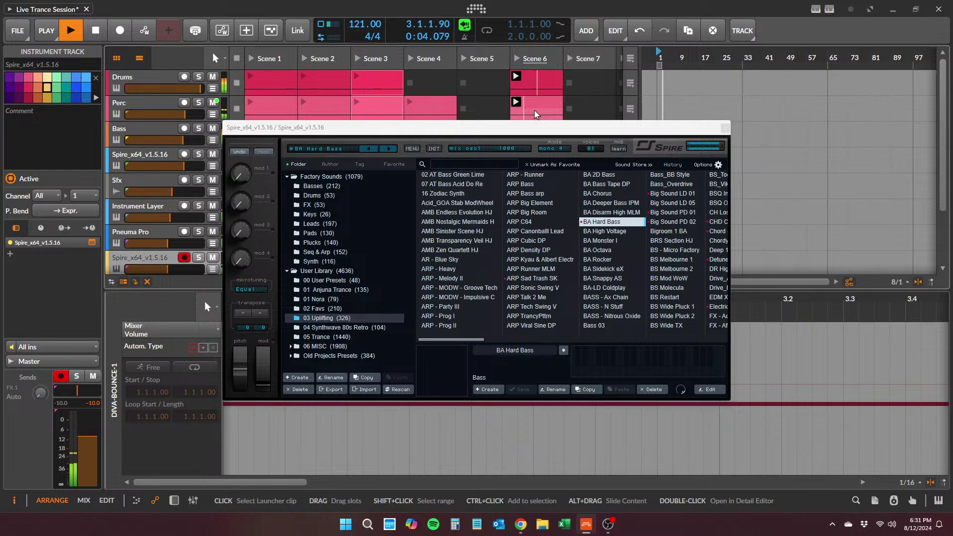
pyautogui.click(673, 194)
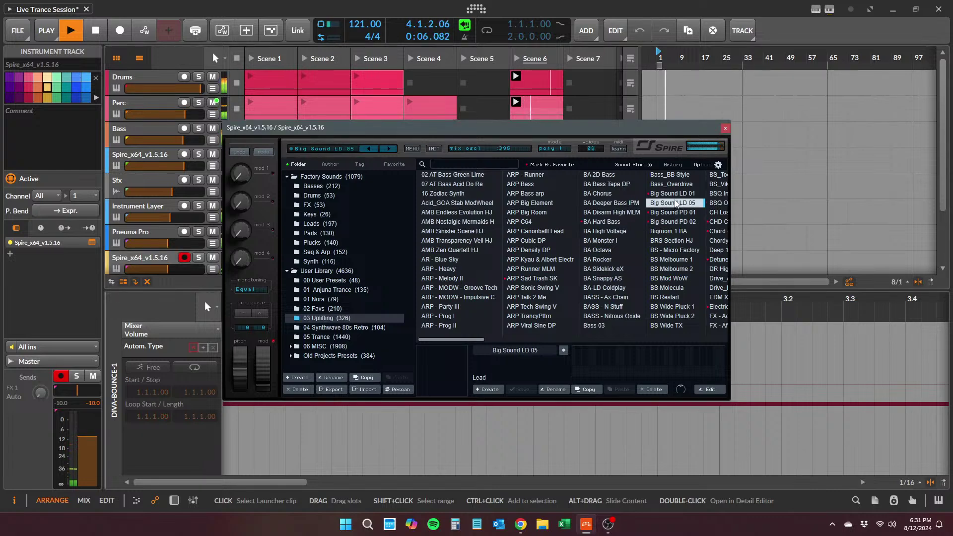
pyautogui.click(673, 213)
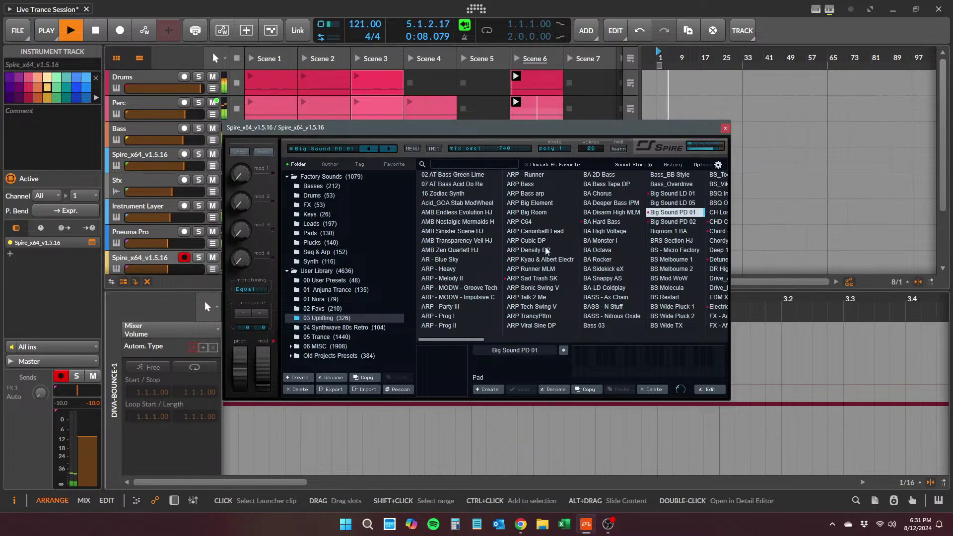
# - Try the bass presets in Spire's 02 Favs folder from BASS - House down to BASS - State Of The Art
pyautogui.click(400, 308)
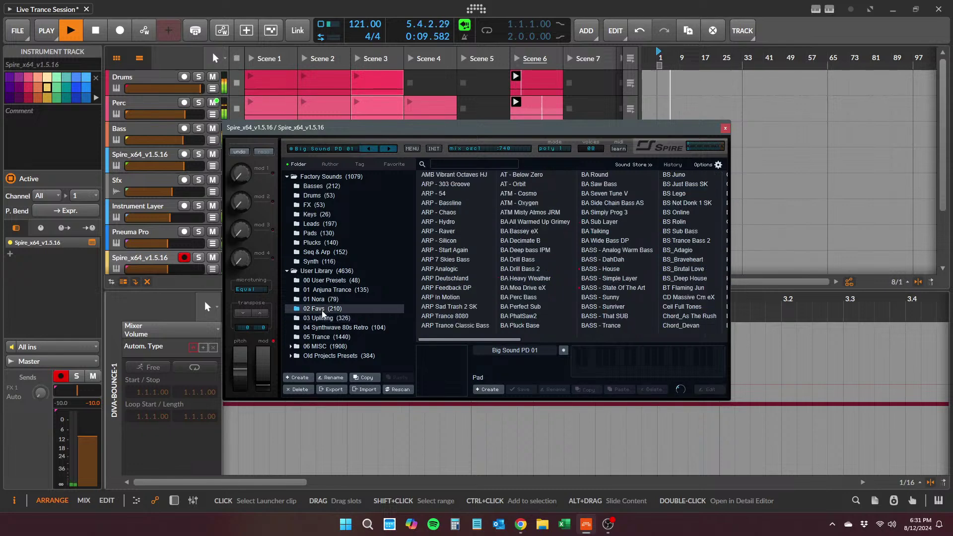
pyautogui.click(619, 269)
pyautogui.press('Down')
pyautogui.press('Down')
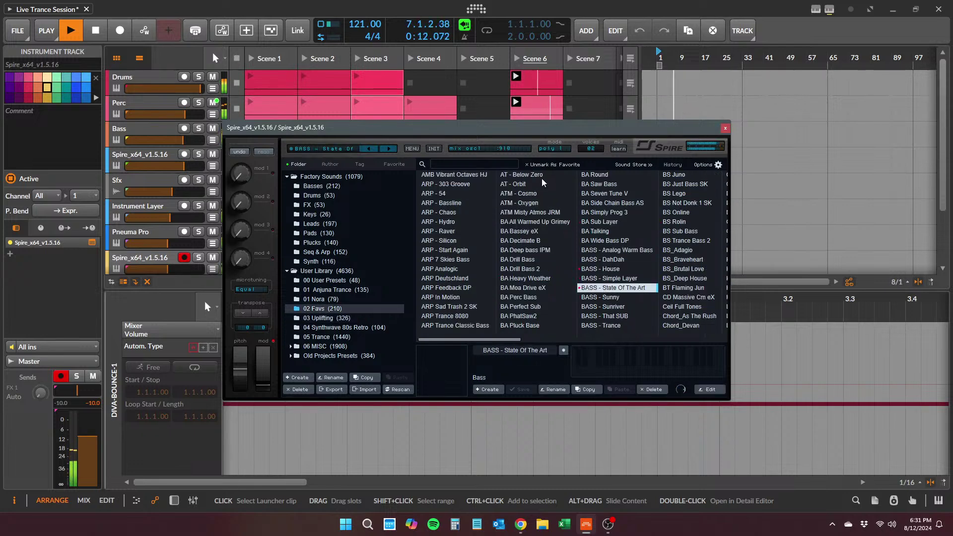
# - Raise the new Spire track's volume to +1.8 dB and audition BASS - House, BS_Brutal Love and BS_Braveheart
pyautogui.moveTo(494, 132); pyautogui.dragTo(660, 142)
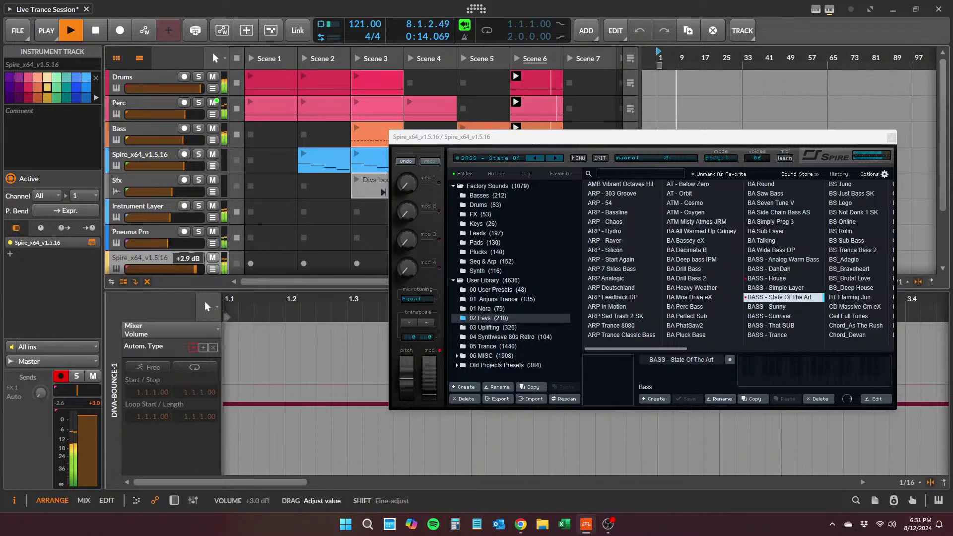
pyautogui.moveTo(176, 270); pyautogui.dragTo(194, 274)
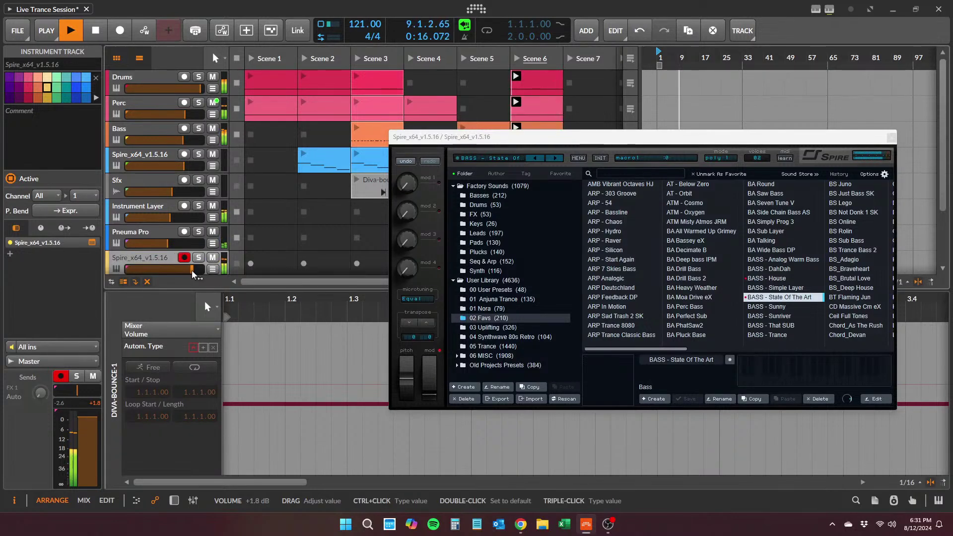
pyautogui.click(777, 279)
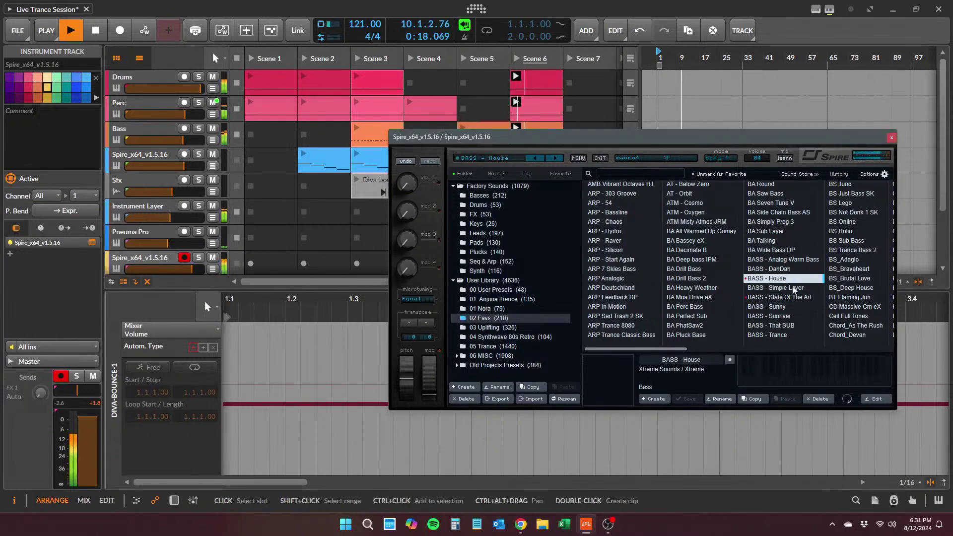
pyautogui.click(853, 279)
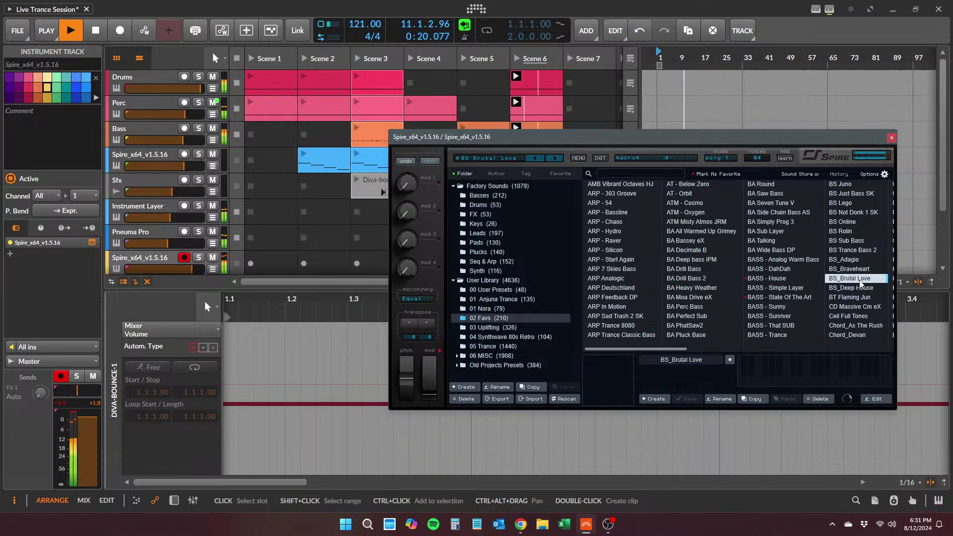
pyautogui.click(854, 269)
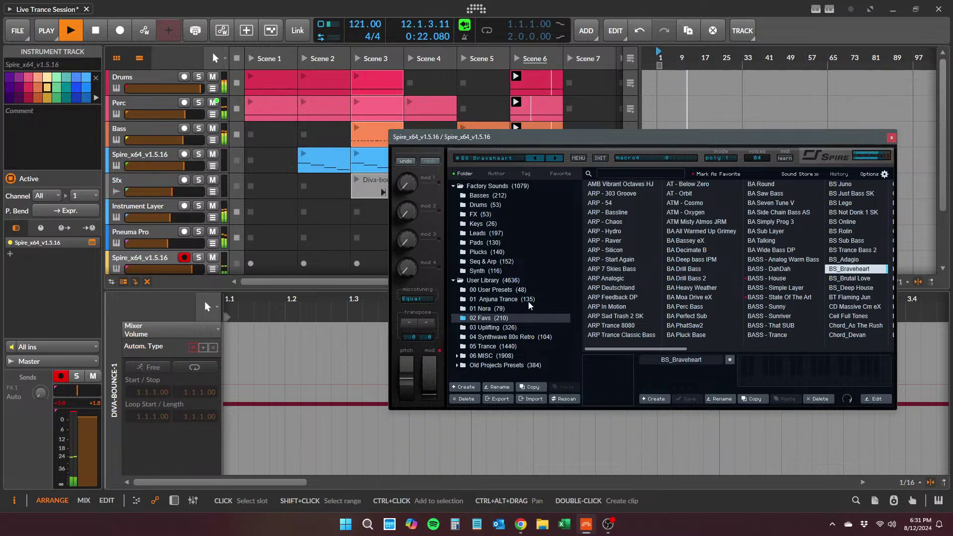
# - Audition presets in Spire's 01 Anjuna Trance folder and load the lead LD Dash Berlin AL&RS
pyautogui.click(498, 299)
pyautogui.click(690, 289)
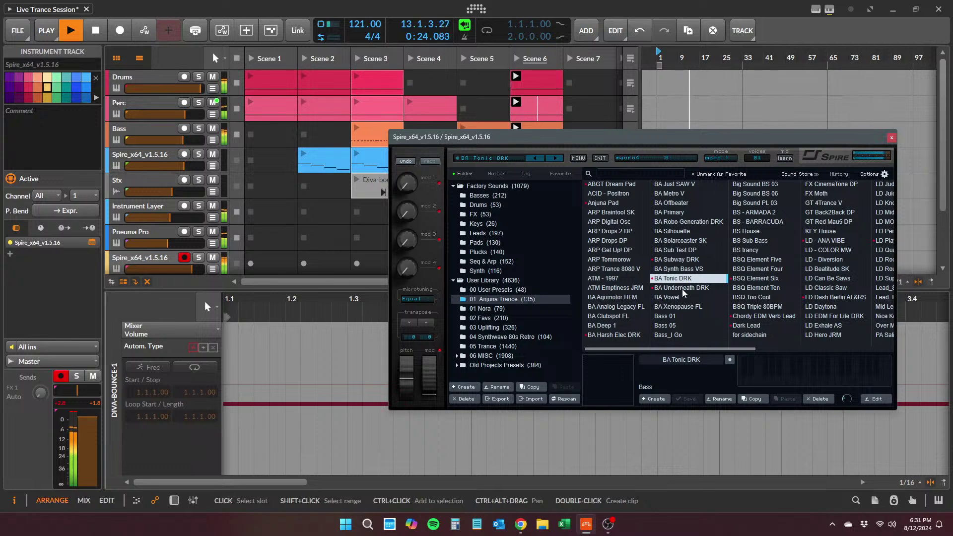
pyautogui.click(677, 262)
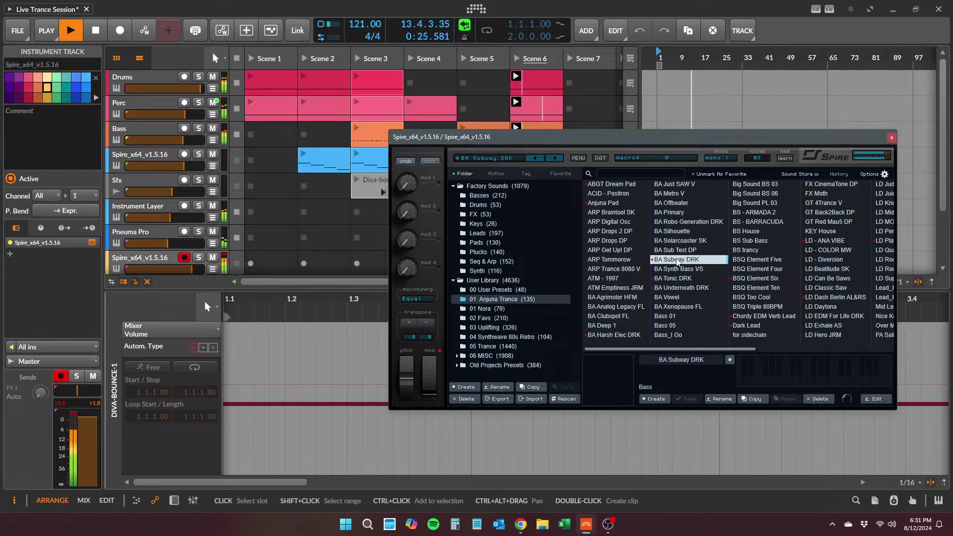
pyautogui.click(756, 278)
pyautogui.click(754, 316)
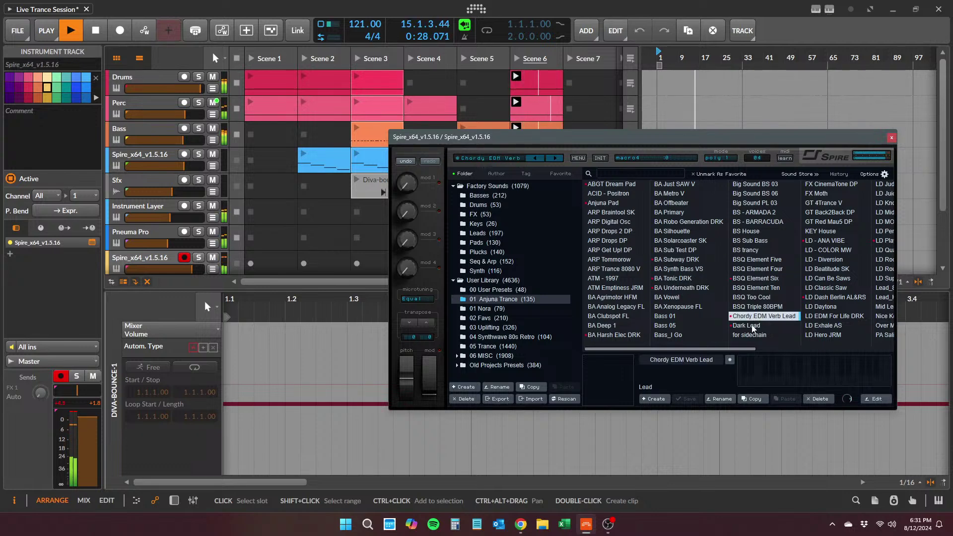
pyautogui.click(754, 326)
pyautogui.click(838, 299)
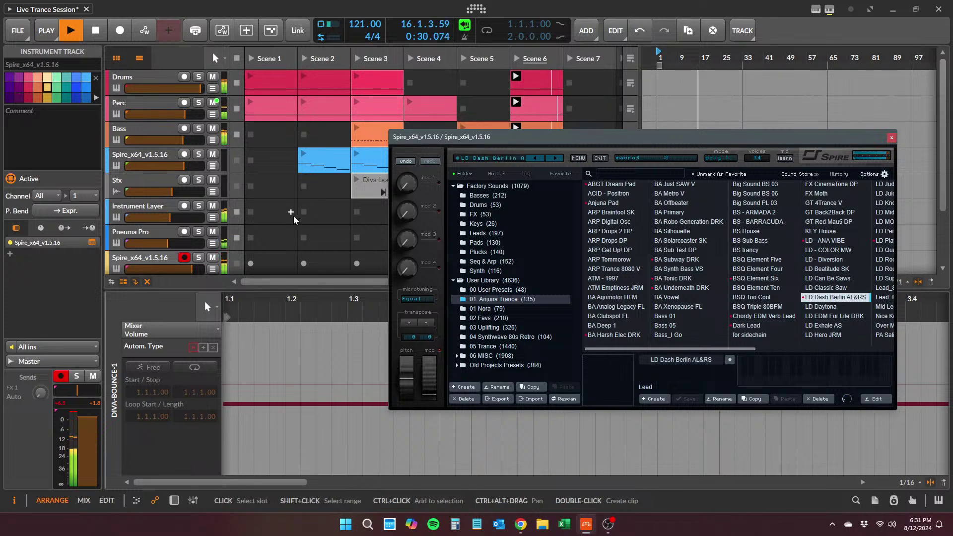
# - Set the new Spire track's volume to -0.3 dB and close the plugin window
pyautogui.moveTo(197, 269); pyautogui.dragTo(187, 271)
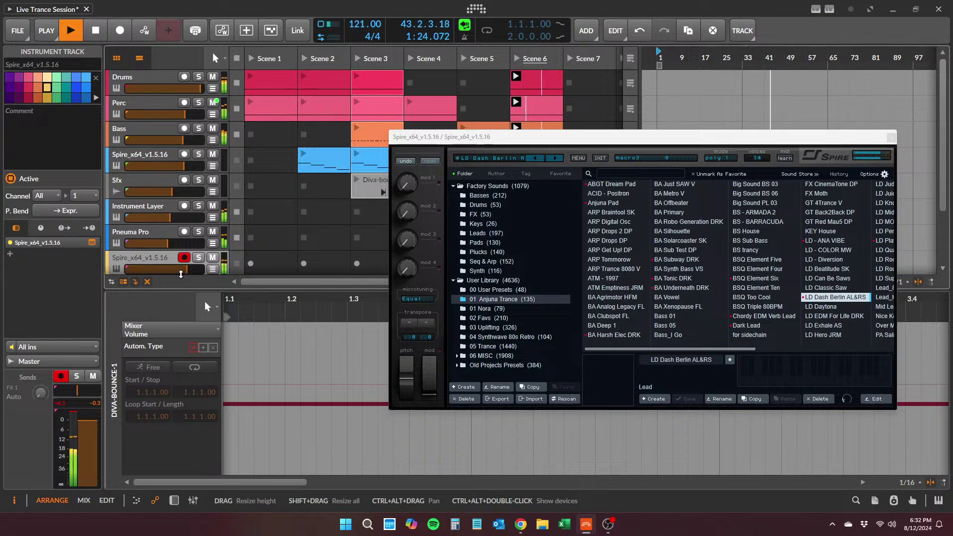
pyautogui.click(891, 138)
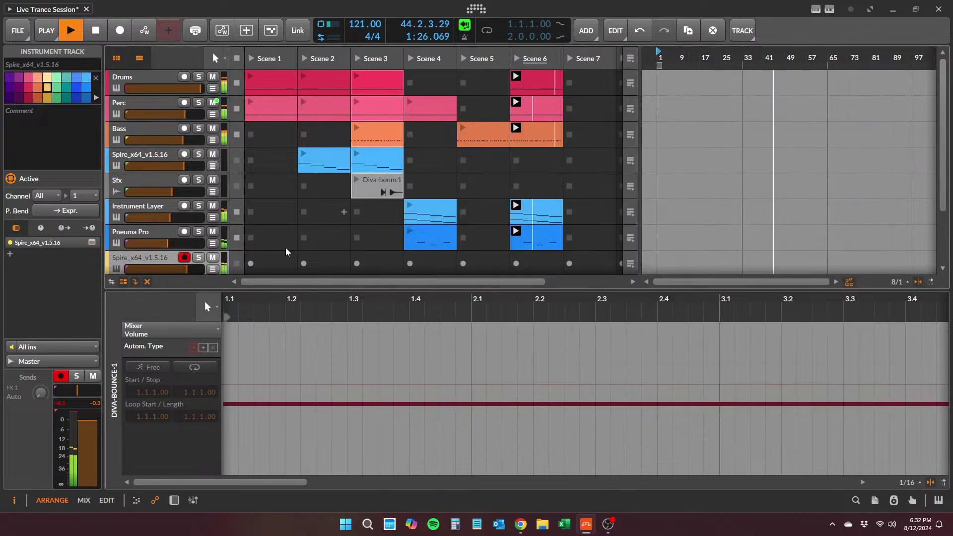
# - Enlarge the clip launcher area and rename the new Spire track as Pad Lead
pyautogui.moveTo(218, 291); pyautogui.dragTo(172, 348)
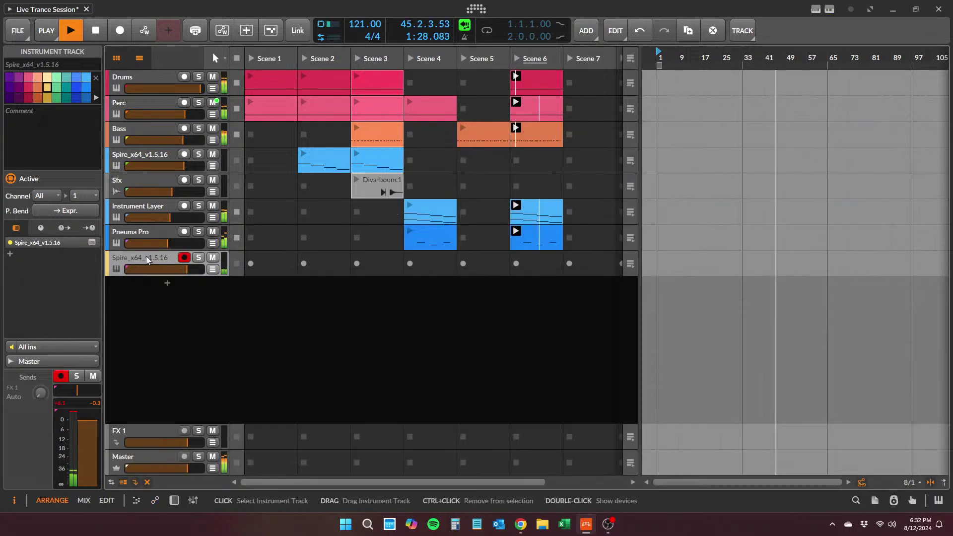
pyautogui.click(22, 65)
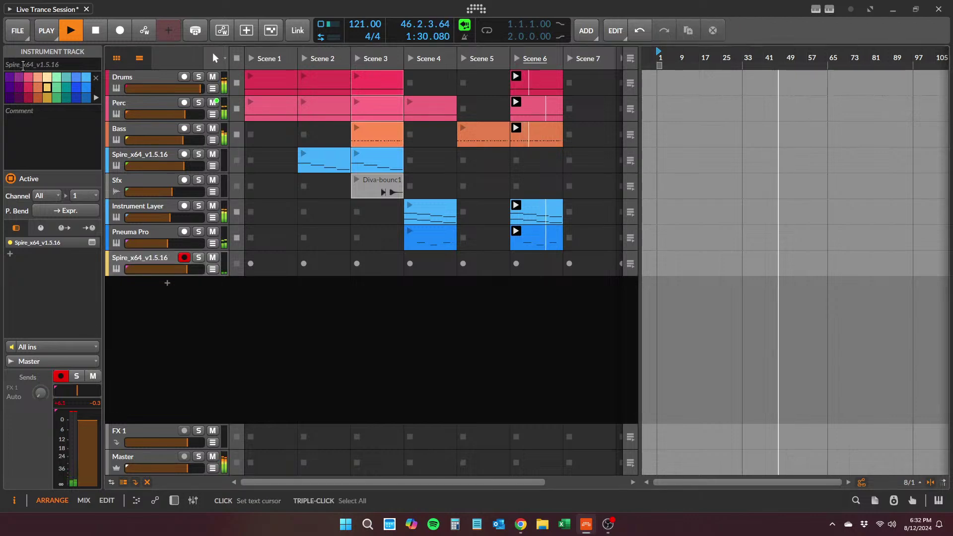
pyautogui.write('Pad')
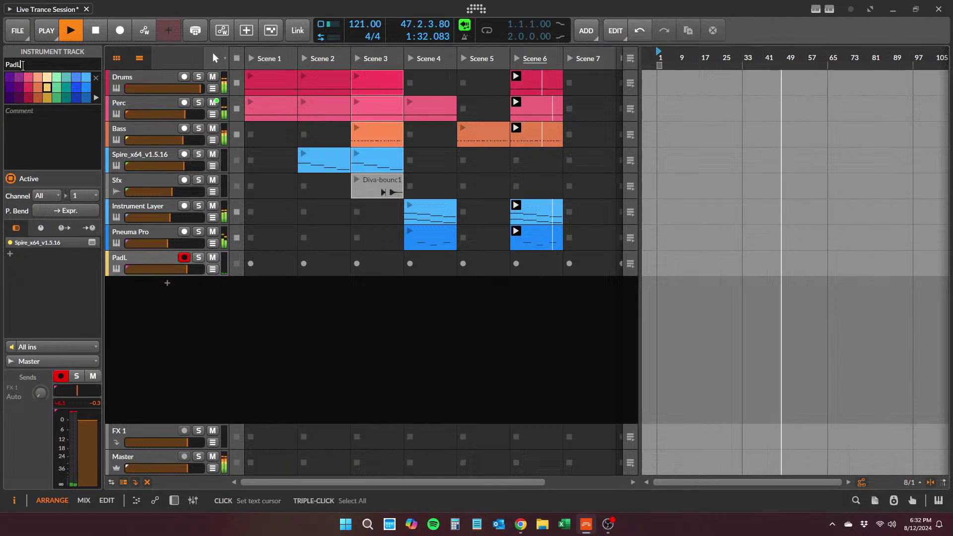
pyautogui.write(' Lead')
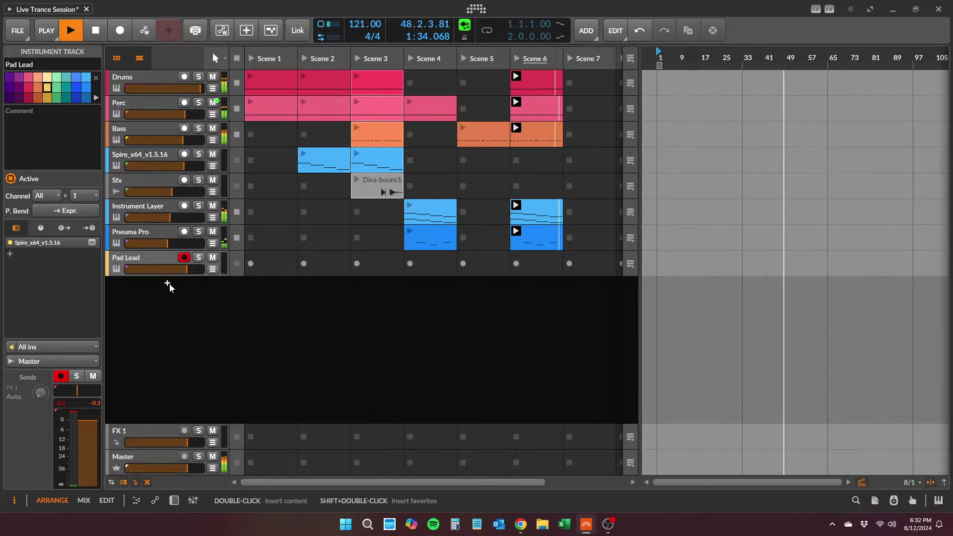
# - Add a new instrument track below Pad Lead with The Legend synth loaded
pyautogui.click(169, 284)
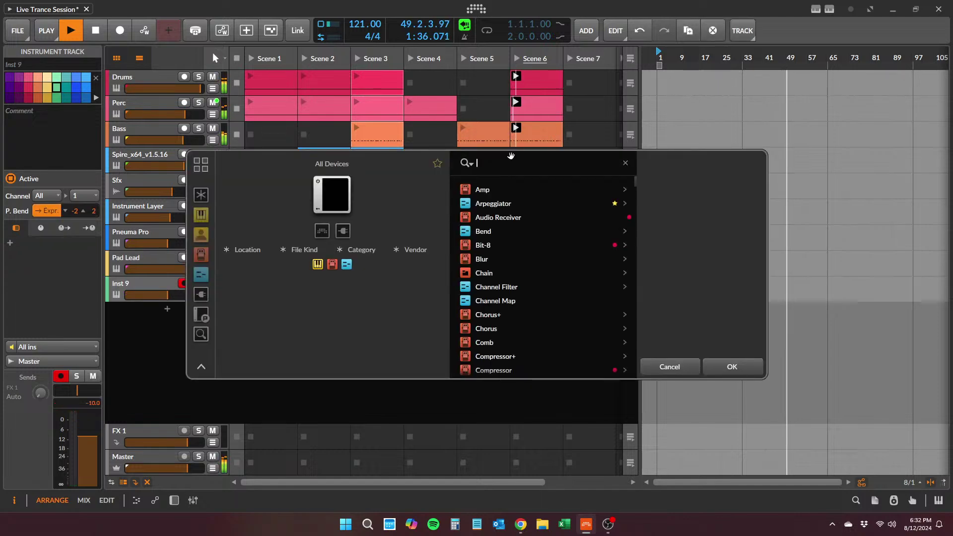
pyautogui.write('lege')
pyautogui.click(499, 202)
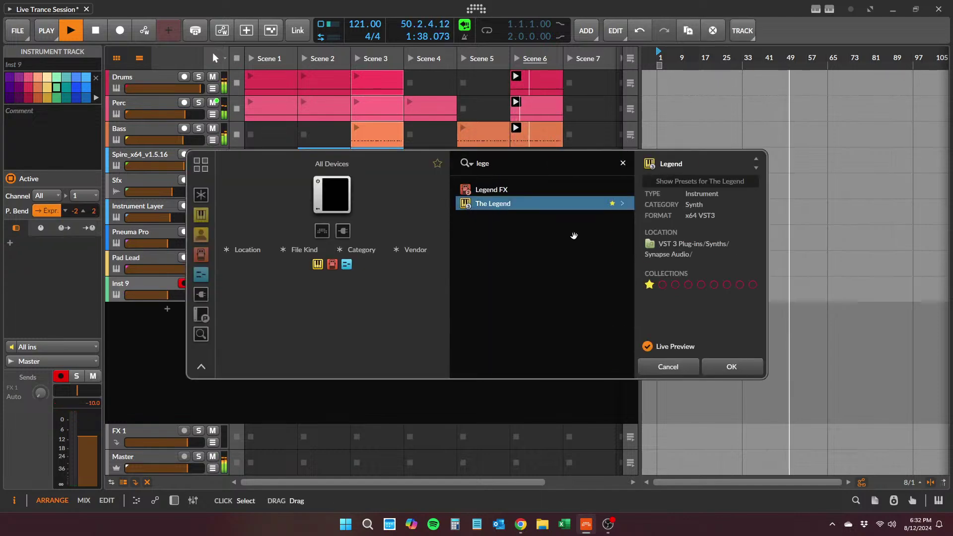
pyautogui.click(740, 368)
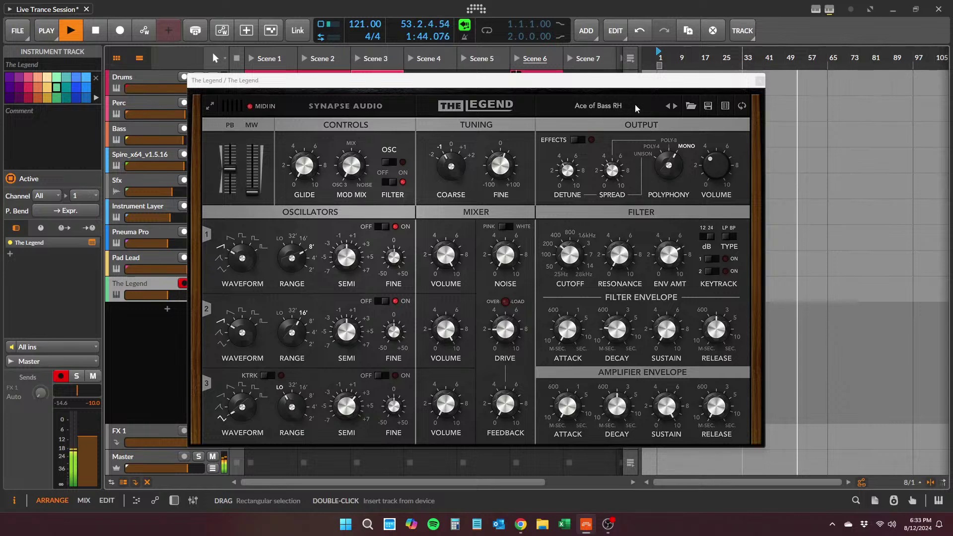
# - Filter The Legend's patches to the Bass category and audition them from Bassline 303 KS down to BS Distopian XT
pyautogui.click(724, 106)
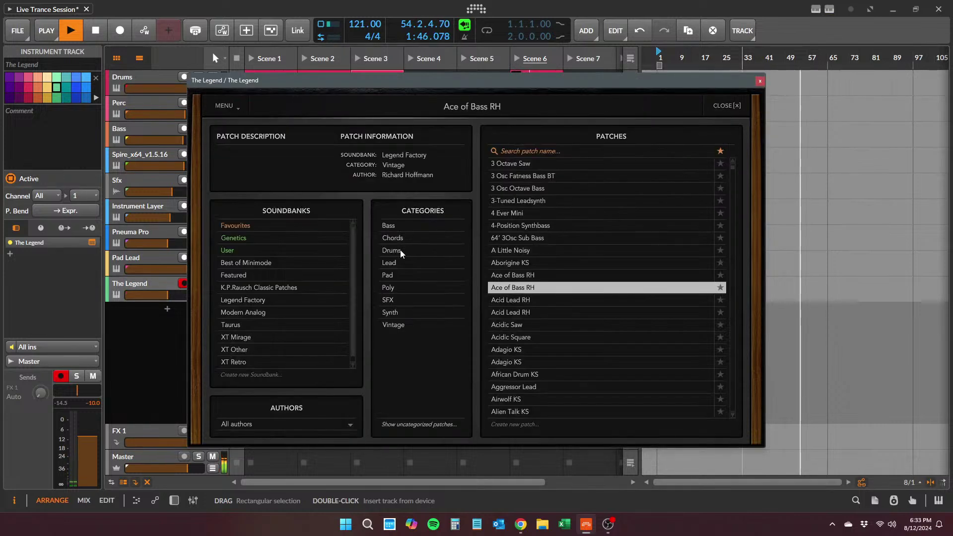
pyautogui.click(395, 225)
pyautogui.click(531, 224)
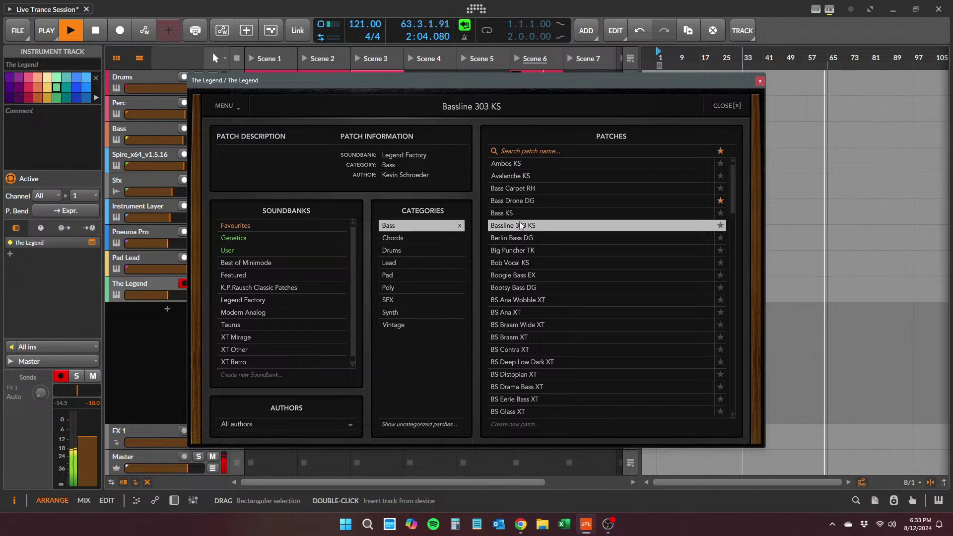
pyautogui.click(527, 238)
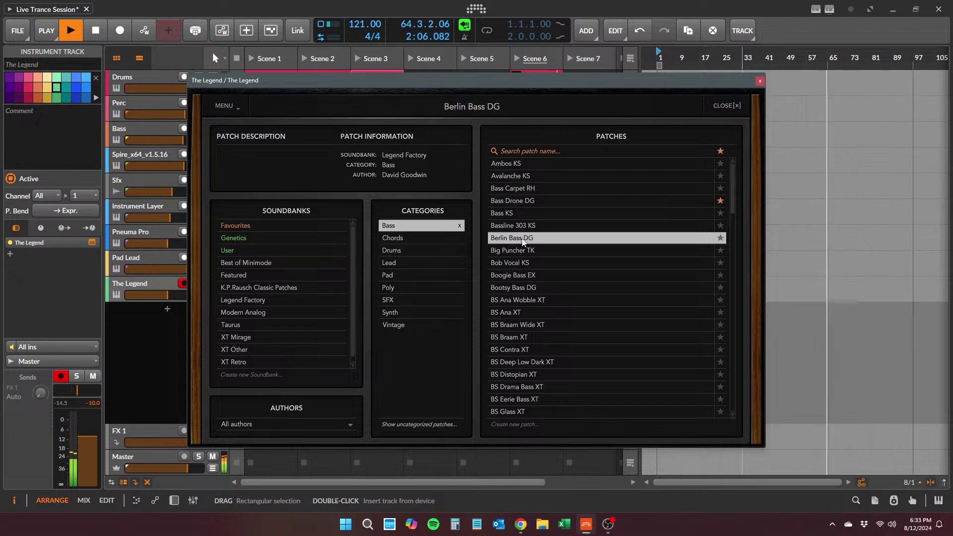
pyautogui.click(532, 250)
pyautogui.click(534, 263)
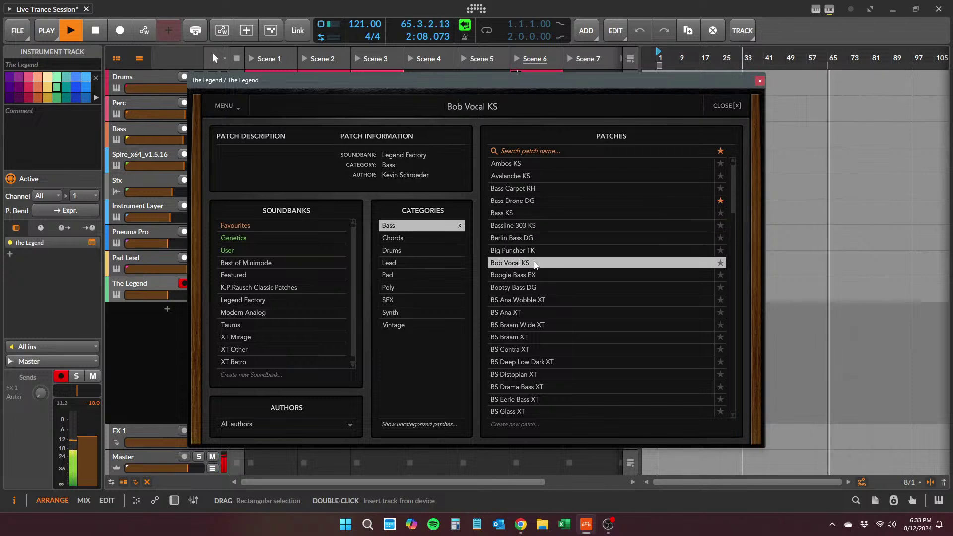
pyautogui.click(537, 275)
pyautogui.click(538, 288)
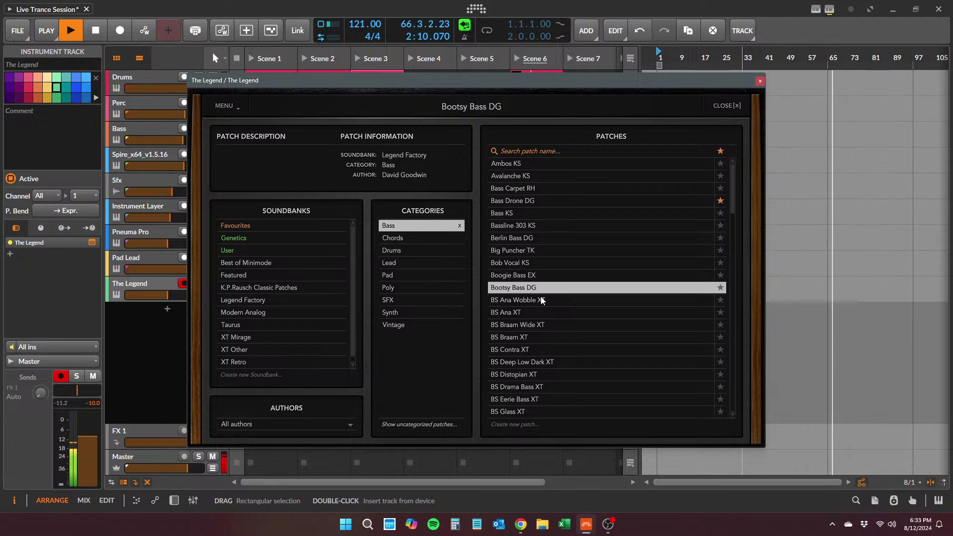
pyautogui.click(541, 299)
pyautogui.click(537, 312)
pyautogui.click(537, 325)
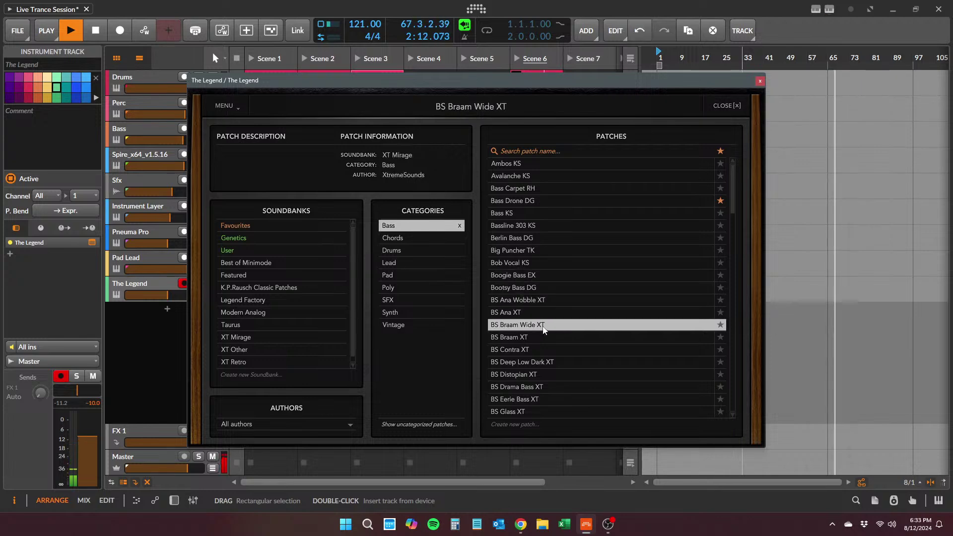
pyautogui.click(538, 338)
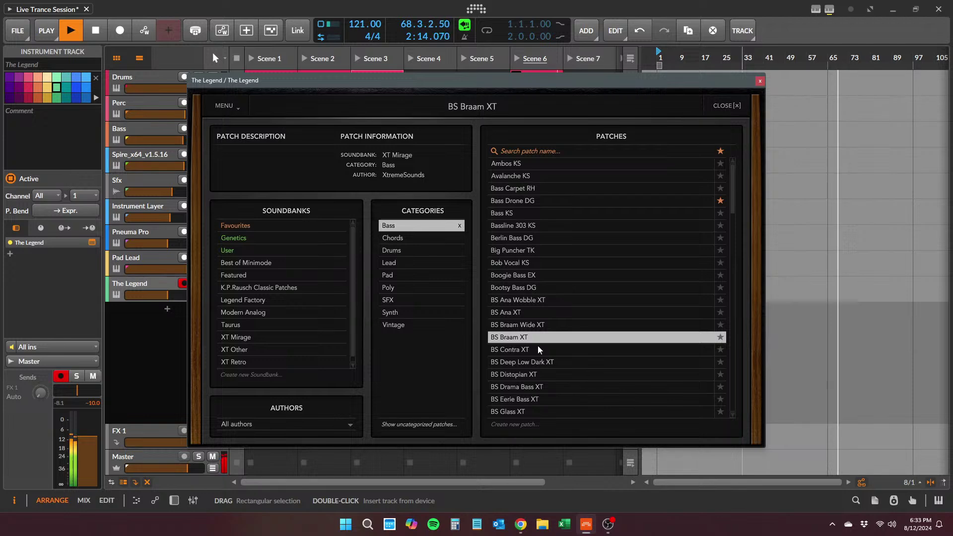
pyautogui.click(538, 347)
pyautogui.click(547, 366)
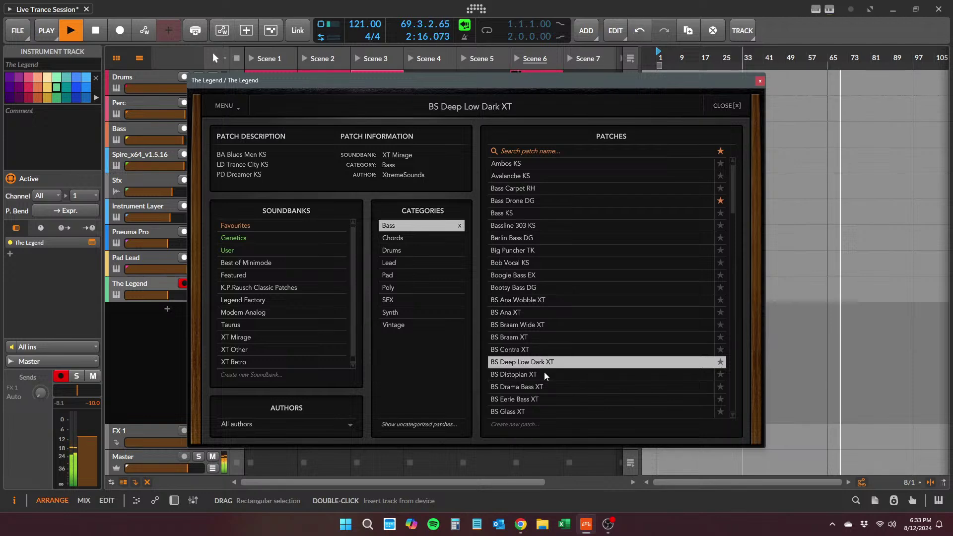
pyautogui.click(544, 372)
# - Narrow the bass patches to the XT Mirage soundbank and audition BS Run XT, BS Eerie Bass XT and BS Drama Bass XT
pyautogui.click(279, 338)
pyautogui.click(517, 300)
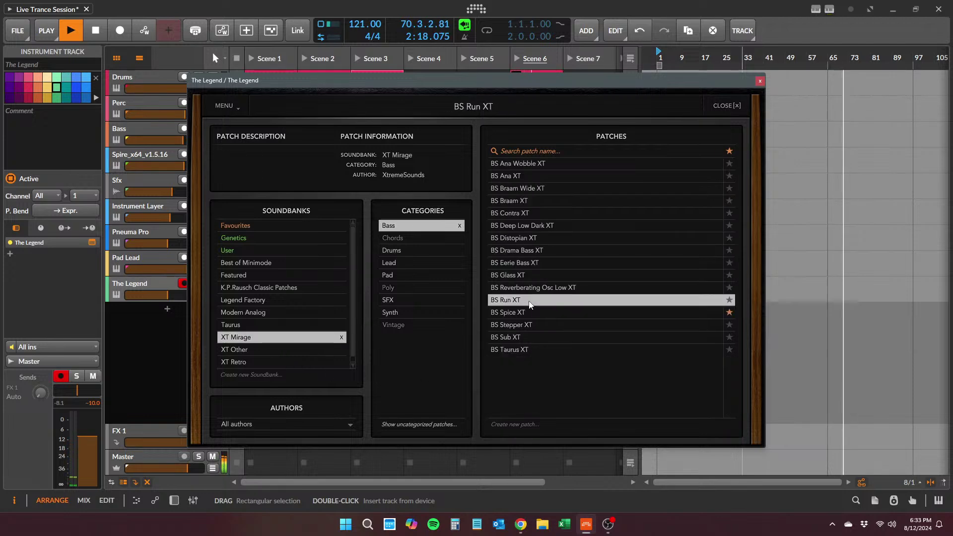
pyautogui.click(538, 263)
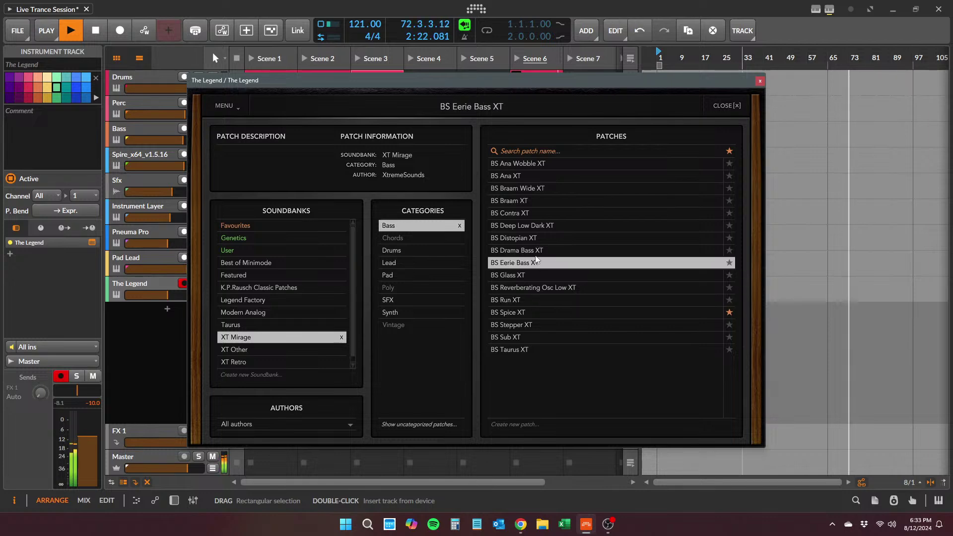
pyautogui.click(536, 253)
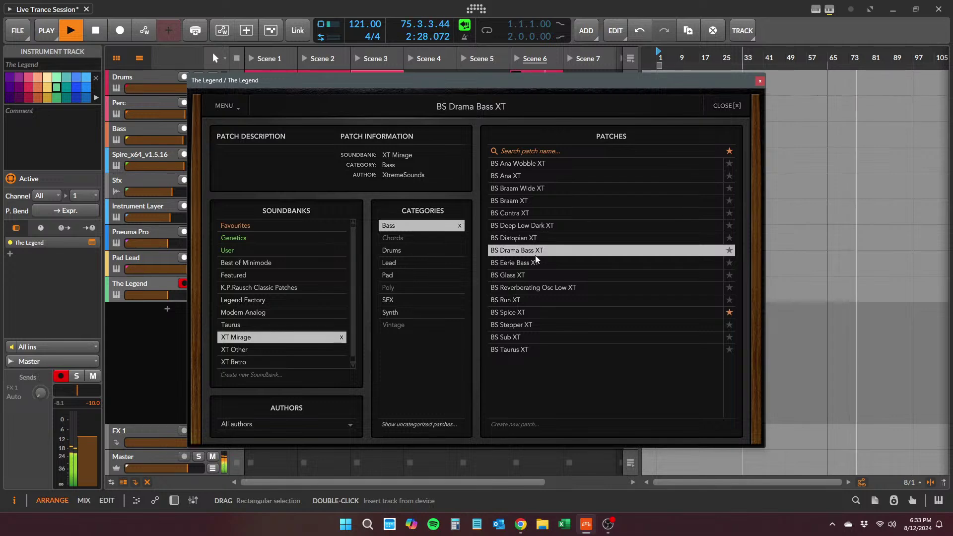
# - Compare The Legend track with Pad Lead and raise The Legend's volume to -4.0 dB
pyautogui.click(164, 258)
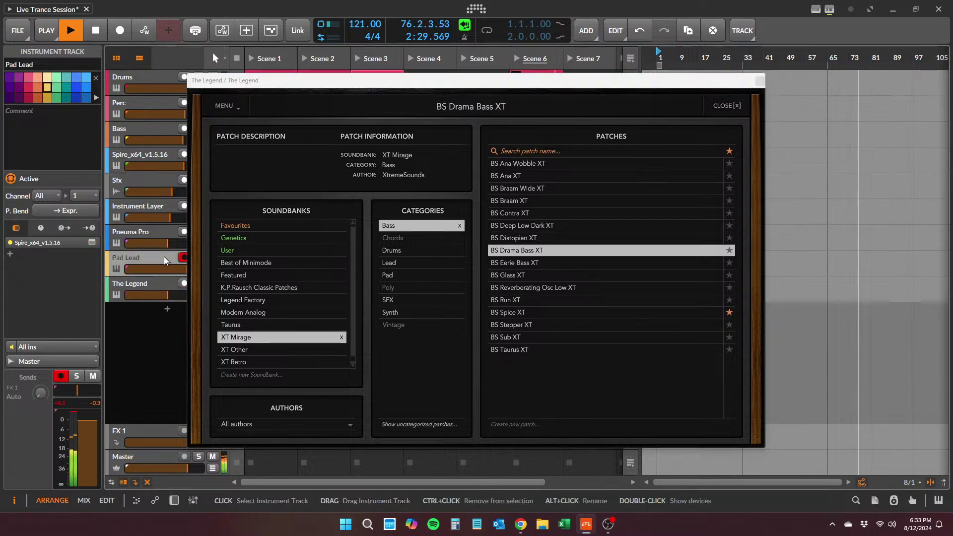
pyautogui.click(165, 287)
pyautogui.moveTo(167, 295); pyautogui.dragTo(178, 296)
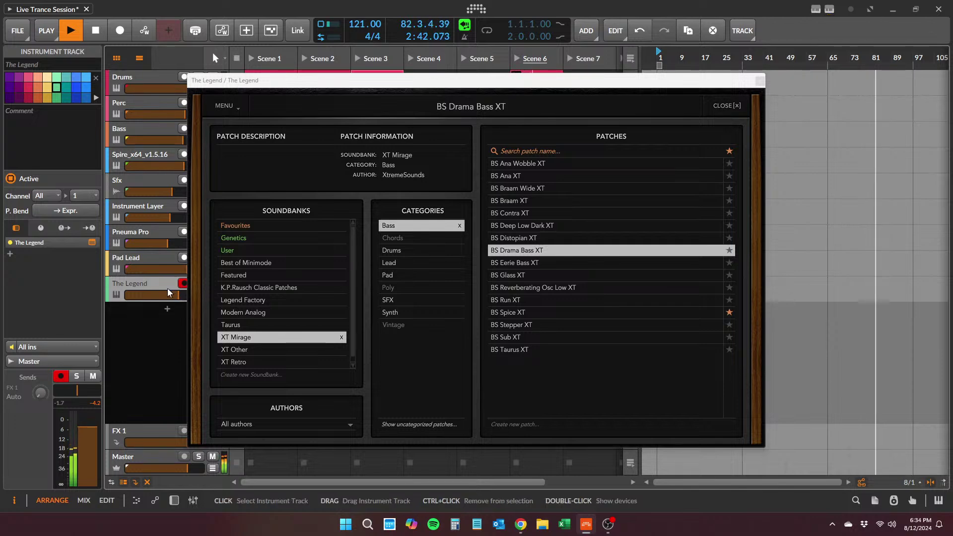
pyautogui.moveTo(177, 294); pyautogui.dragTo(179, 293)
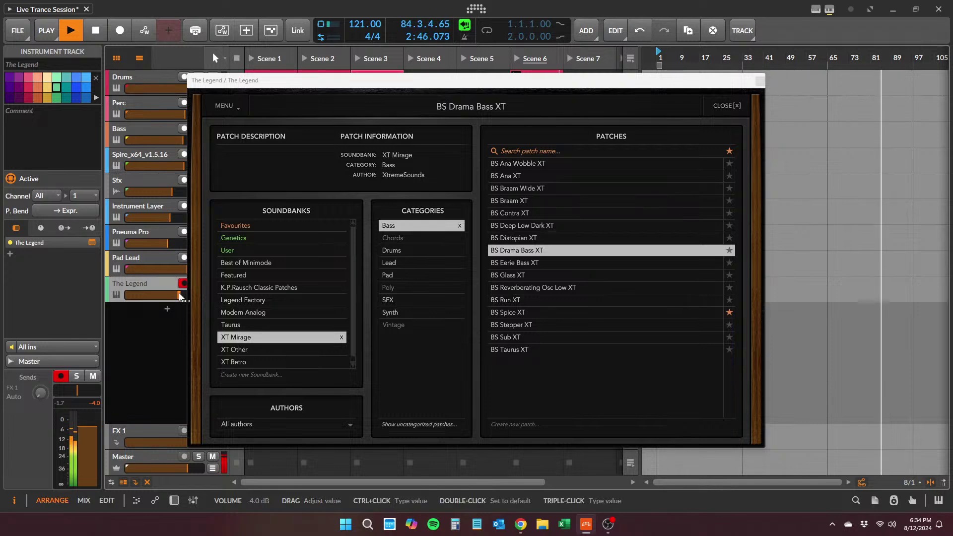
# - Audition more XT Mirage bass patches, including BS Deep Low Dark XT, BS Braam XT and BS Ana XT, and load BS Braam Wide XT
pyautogui.click(556, 226)
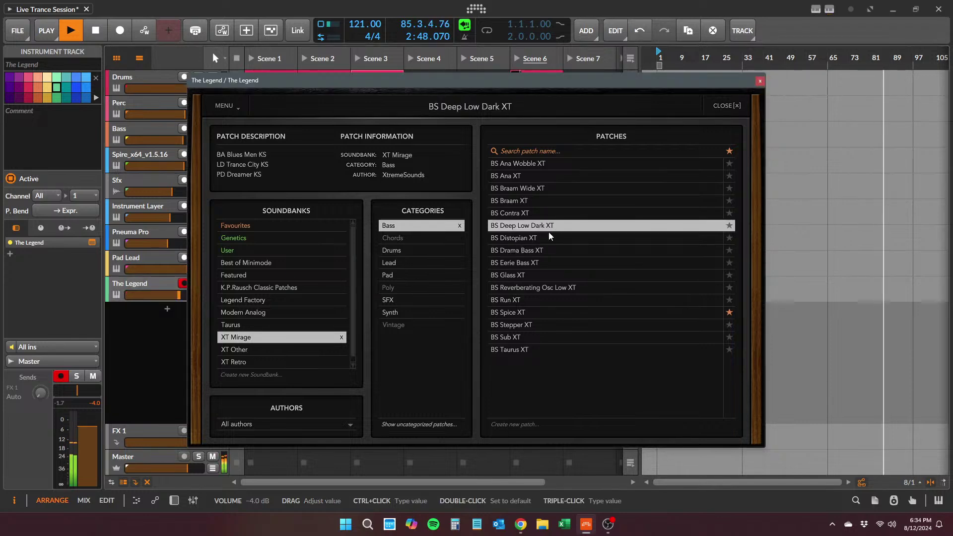
pyautogui.click(545, 239)
pyautogui.click(536, 193)
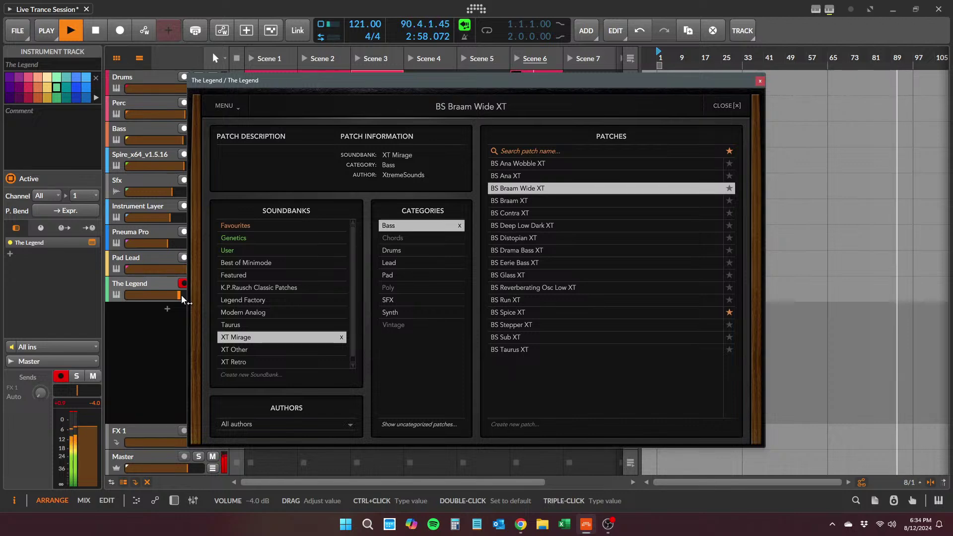
pyautogui.click(507, 201)
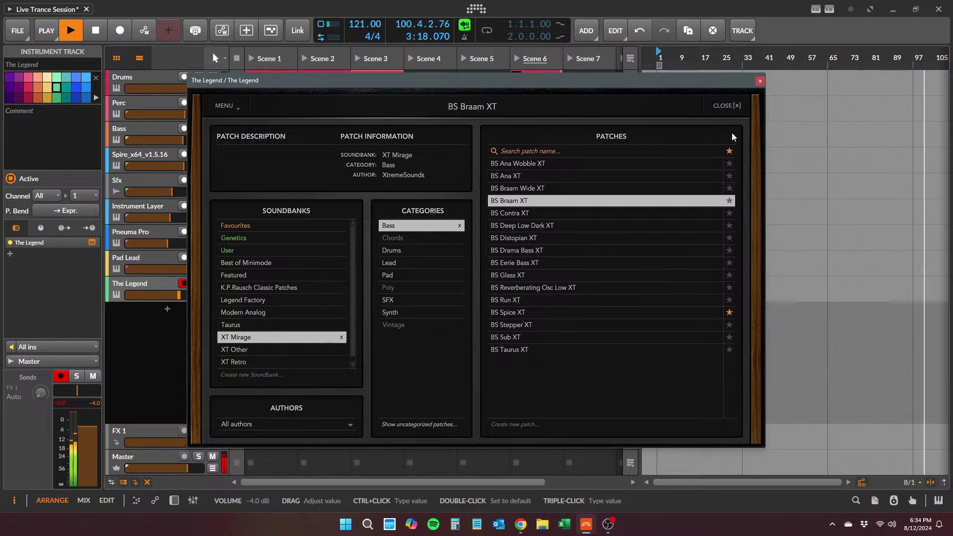
pyautogui.click(538, 176)
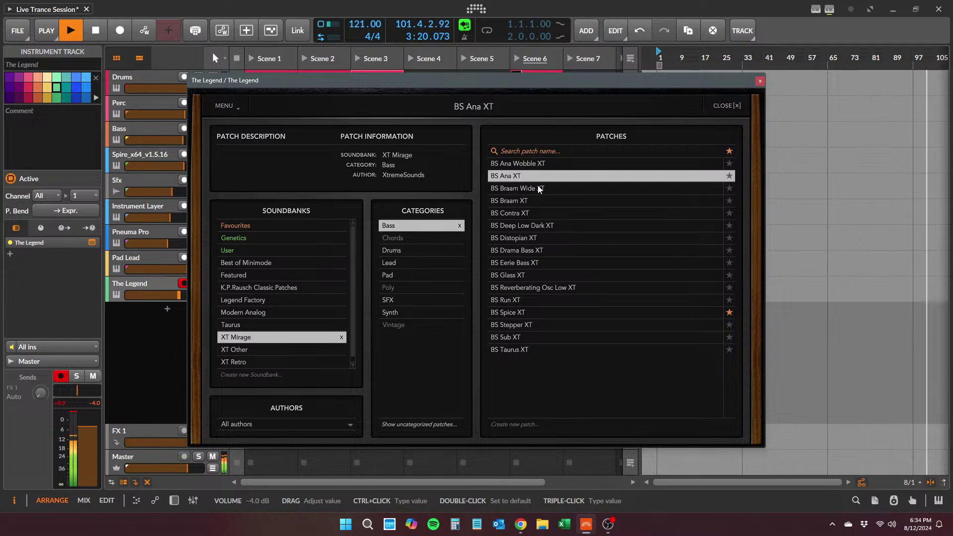
pyautogui.click(540, 189)
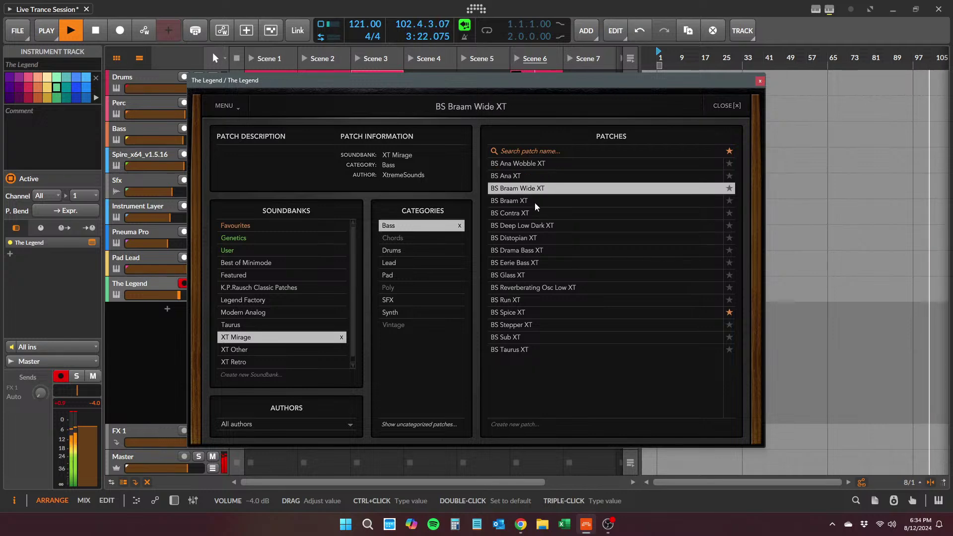
pyautogui.click(535, 201)
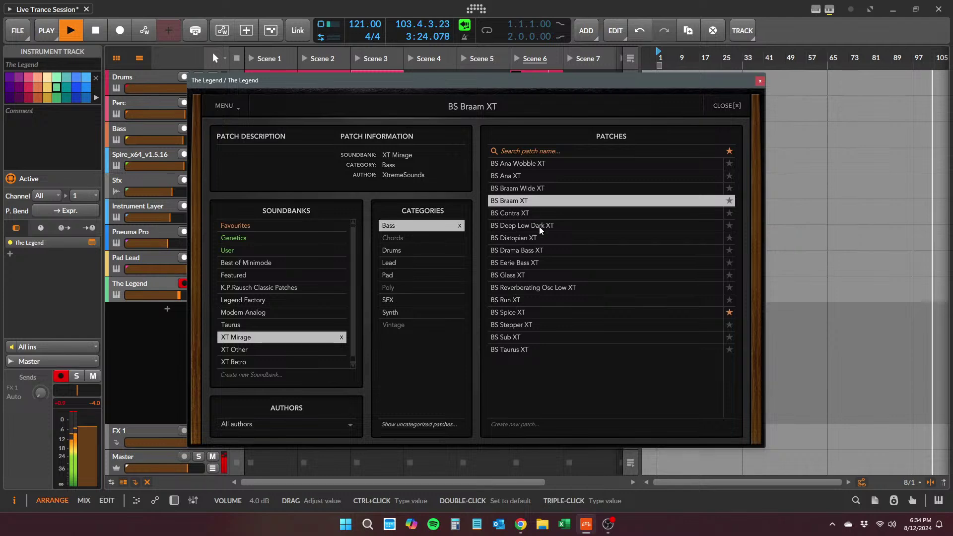
pyautogui.click(556, 251)
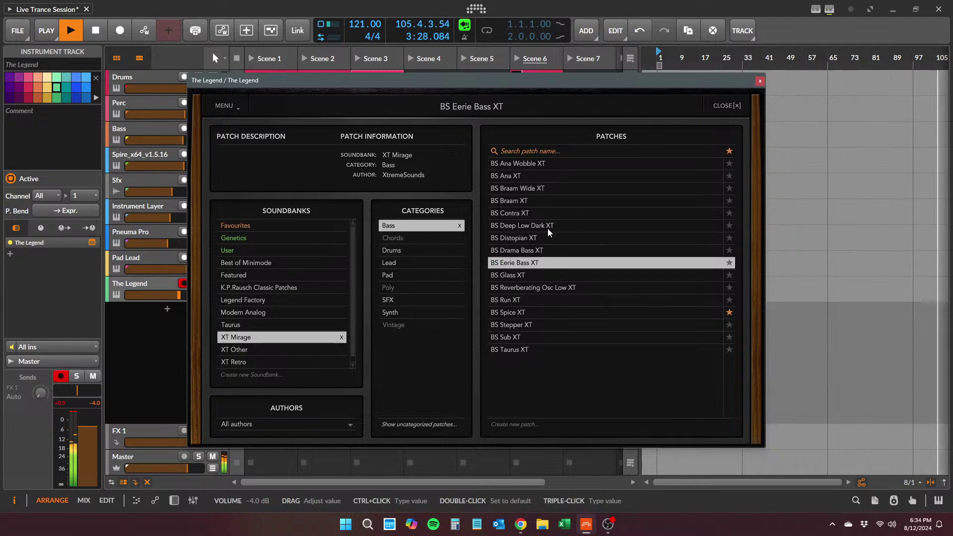
pyautogui.click(536, 202)
pyautogui.click(542, 189)
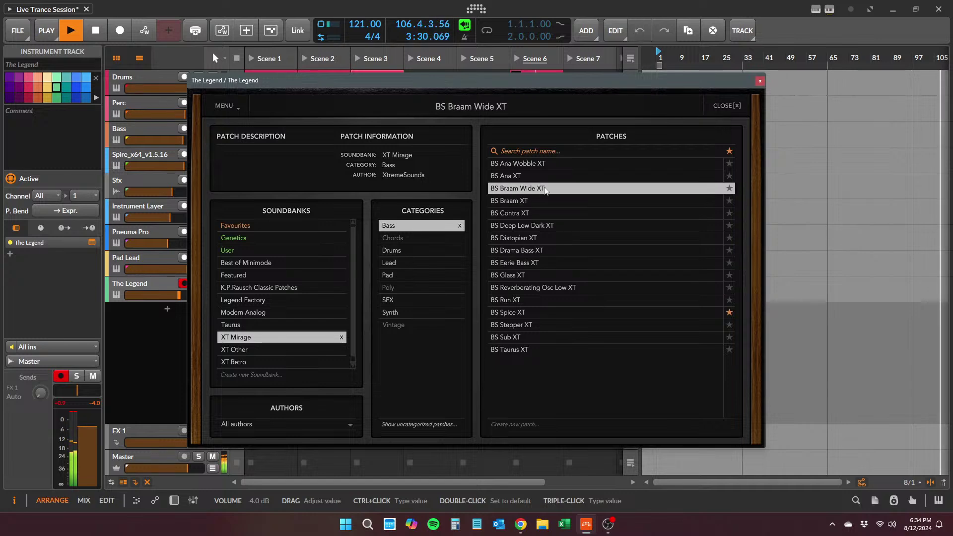
# - Close The Legend's patch browser and plugin window and set its track volume to -4.4 dB
pyautogui.click(737, 105)
pyautogui.click(759, 81)
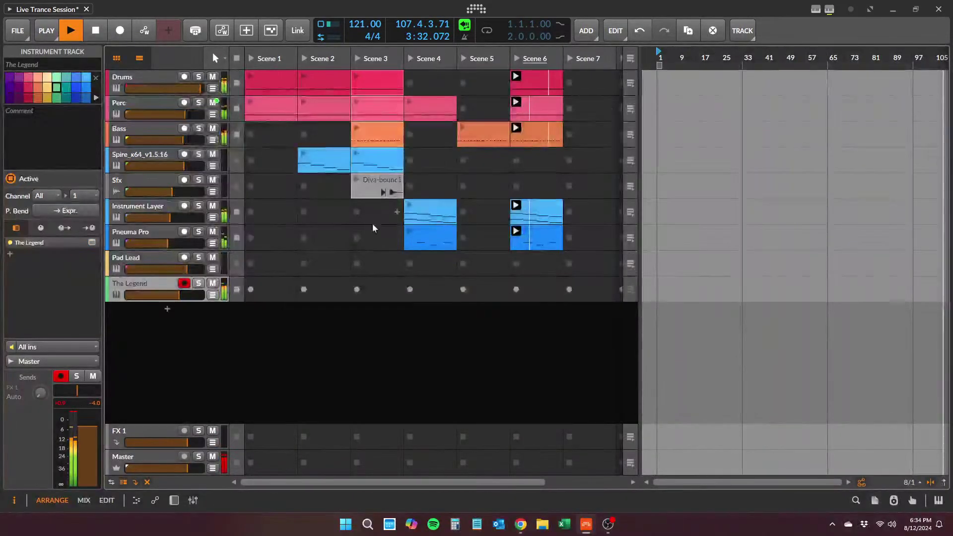
pyautogui.moveTo(187, 295); pyautogui.dragTo(180, 295)
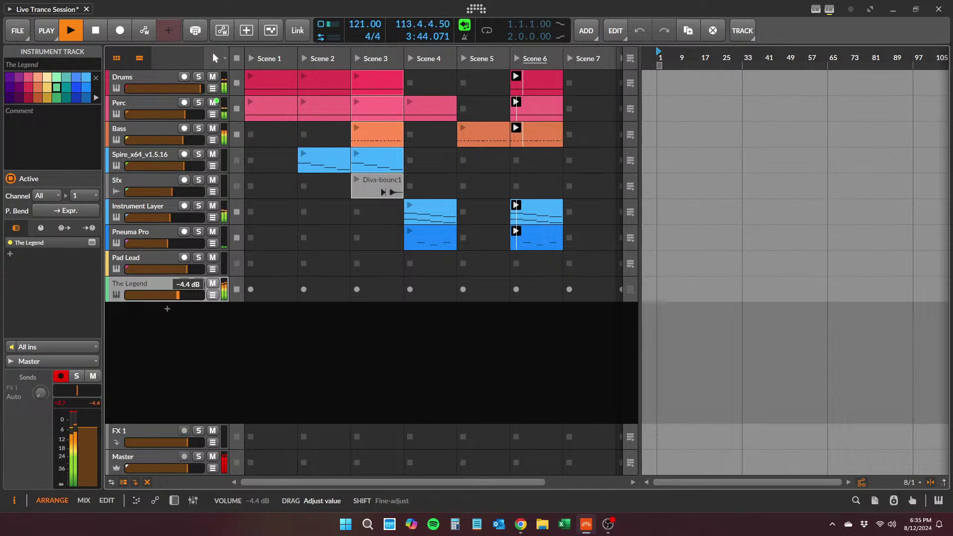
# - Stop playback and restart from Scene 4 with The Legend track selected, lowering its volume to -5.2 dB
pyautogui.click(161, 259)
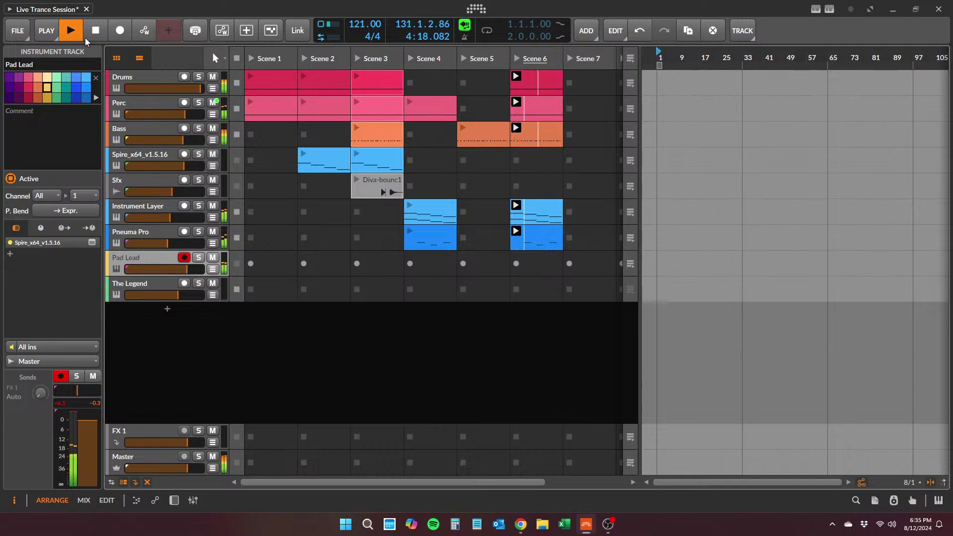
pyautogui.click(90, 29)
pyautogui.click(153, 283)
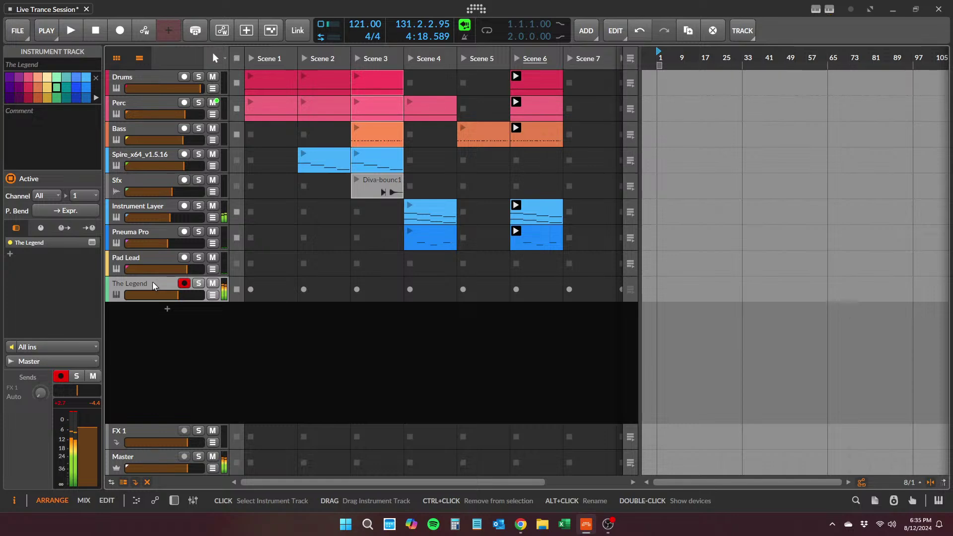
pyautogui.click(408, 60)
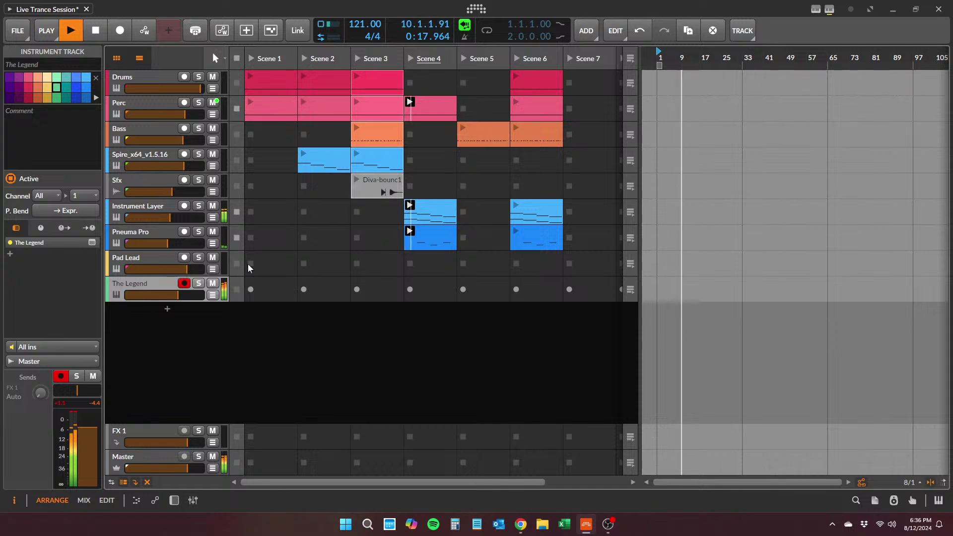
pyautogui.moveTo(178, 294); pyautogui.dragTo(177, 298)
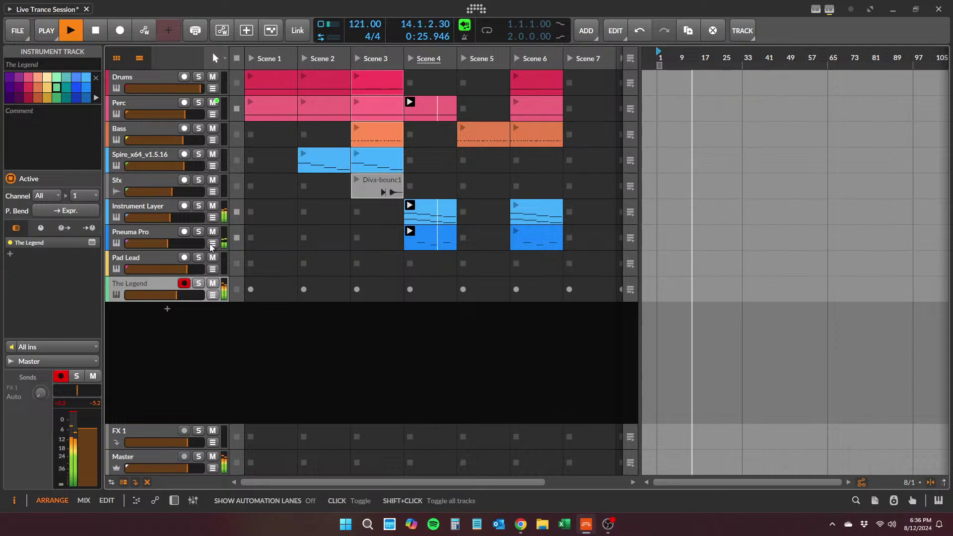
# - Stop playback and add a new instrument track below The Legend with the Vital synth loaded
pyautogui.click(92, 31)
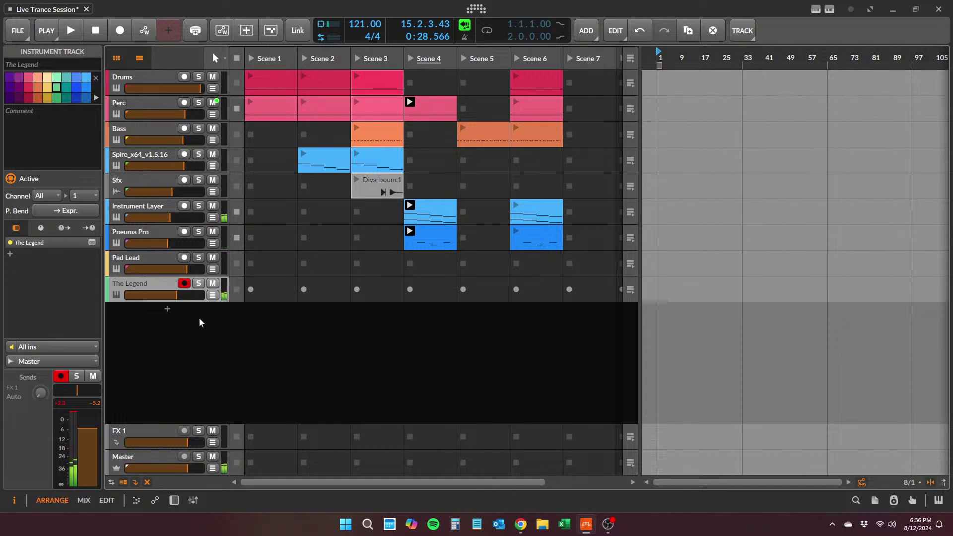
pyautogui.click(168, 309)
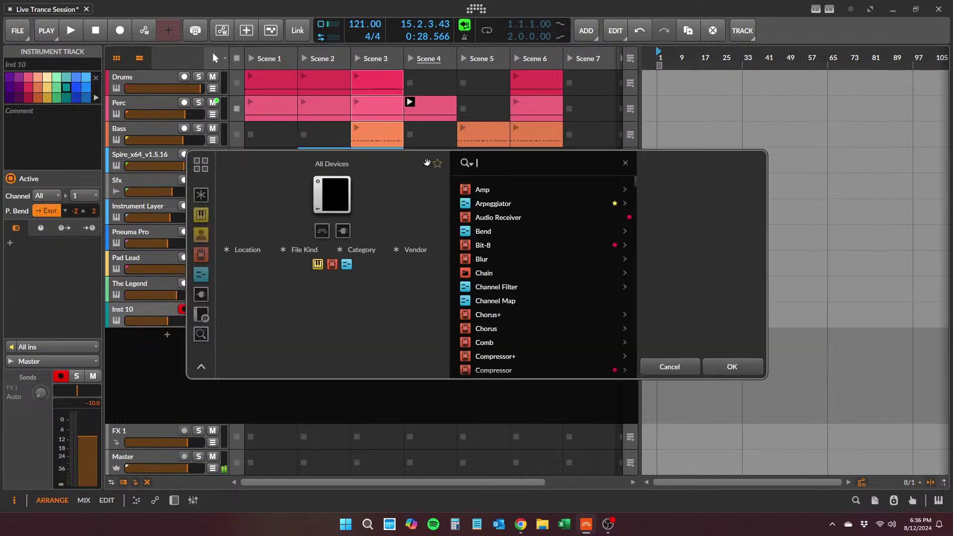
pyautogui.write('vital')
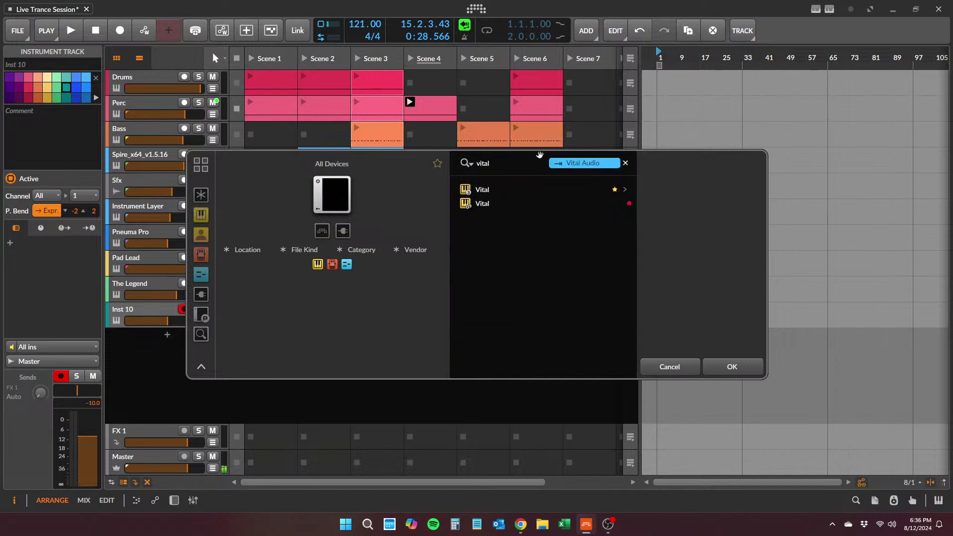
pyautogui.click(484, 190)
pyautogui.click(731, 367)
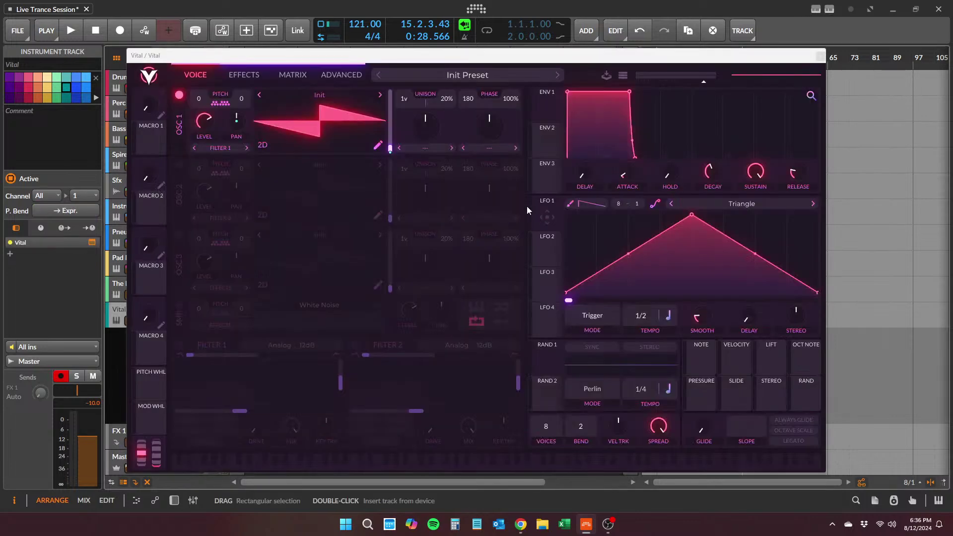
# - Search Vital's presets for "reece" and audition Minimal Techno Reece Bass, Reece Bass with some wobble and WA_BS_Reece
pyautogui.click(472, 76)
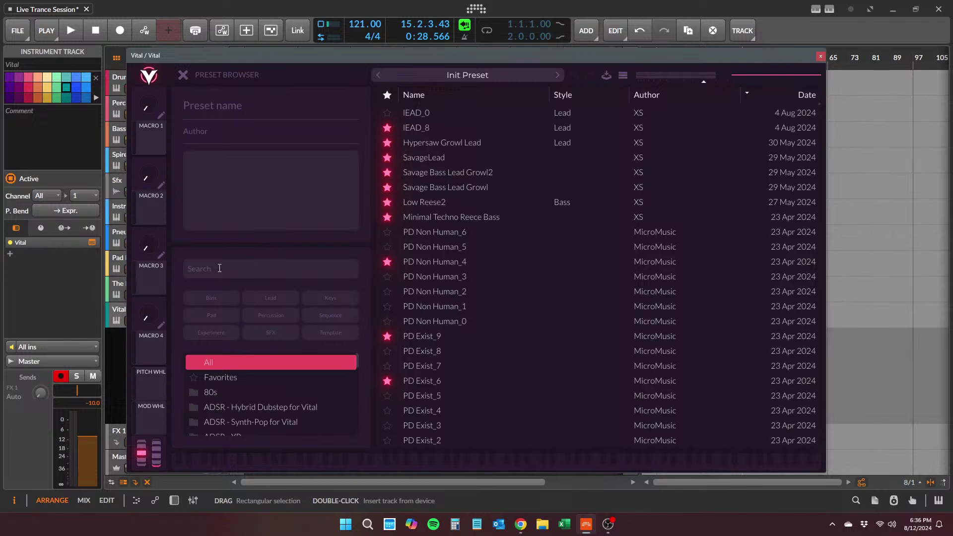
pyautogui.write('reece')
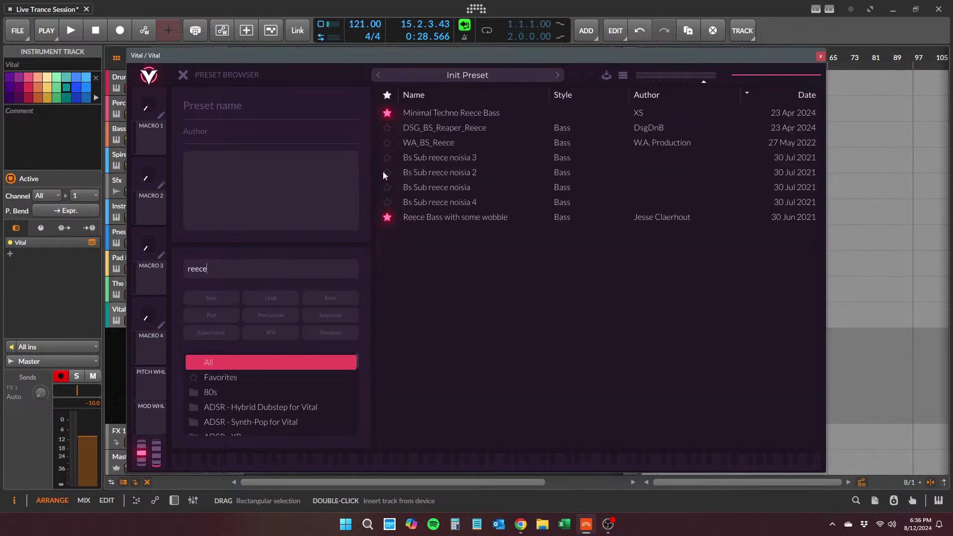
pyautogui.click(469, 113)
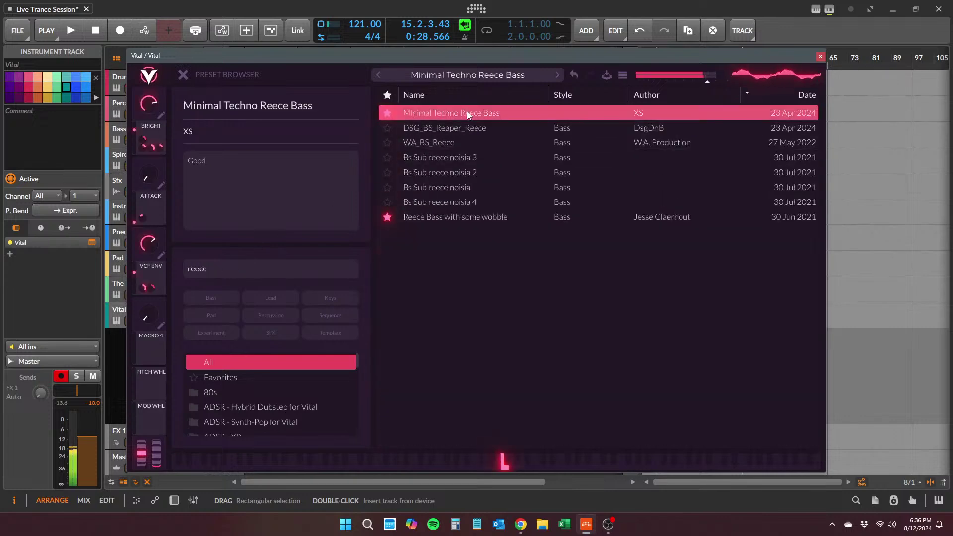
pyautogui.click(457, 219)
pyautogui.click(448, 148)
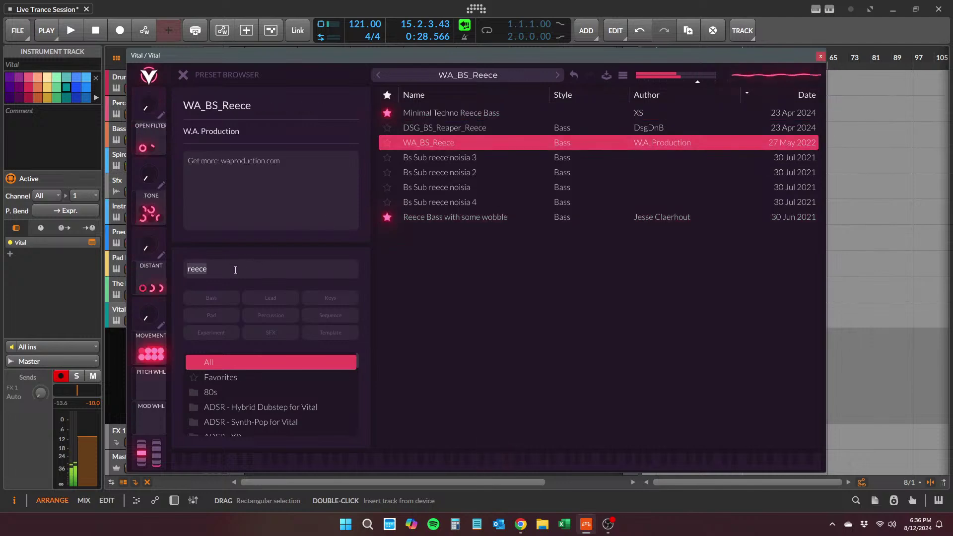
# - Search Vital's presets for "reese" and audition entries from Low Reese2 through BASS REESE - Jack Hammer, skipping Slider Bass 01
pyautogui.write('reese')
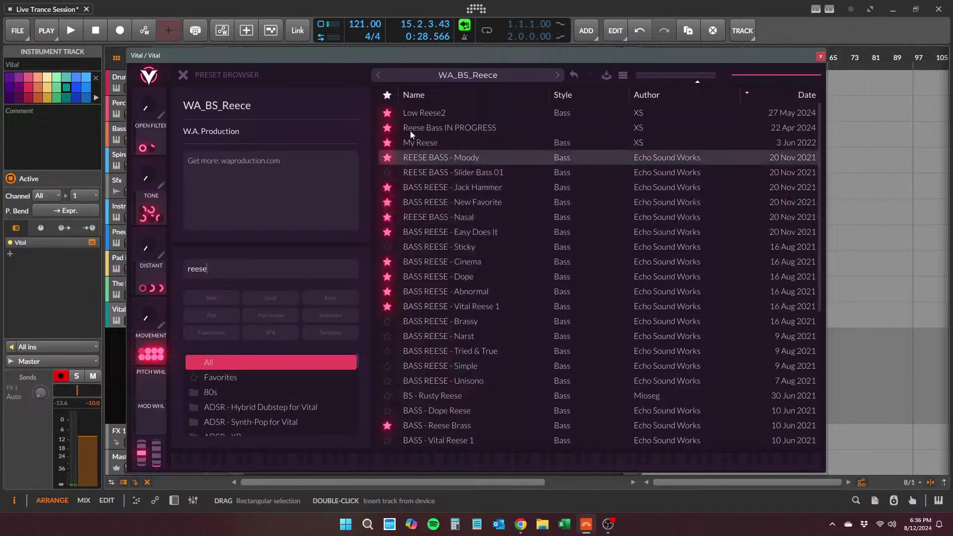
pyautogui.click(461, 111)
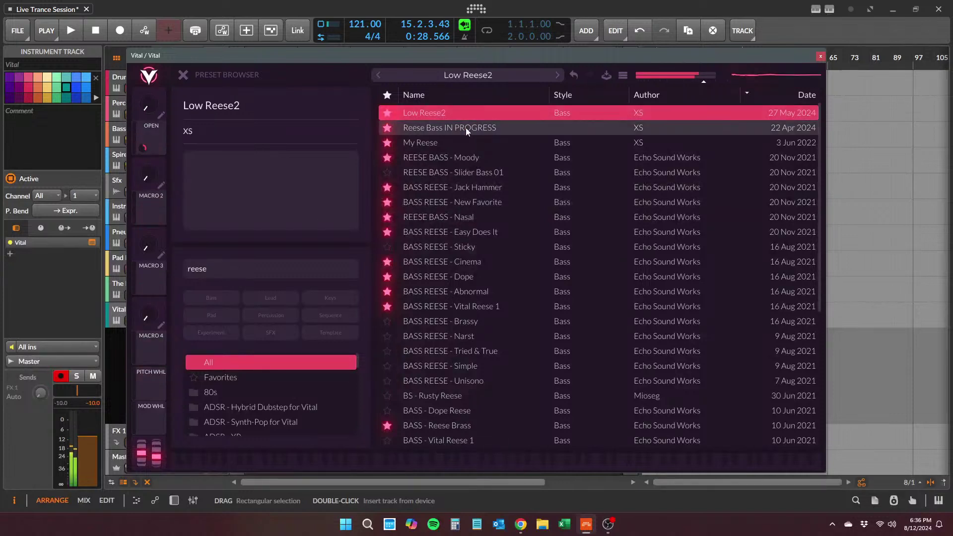
pyautogui.click(466, 127)
pyautogui.click(457, 145)
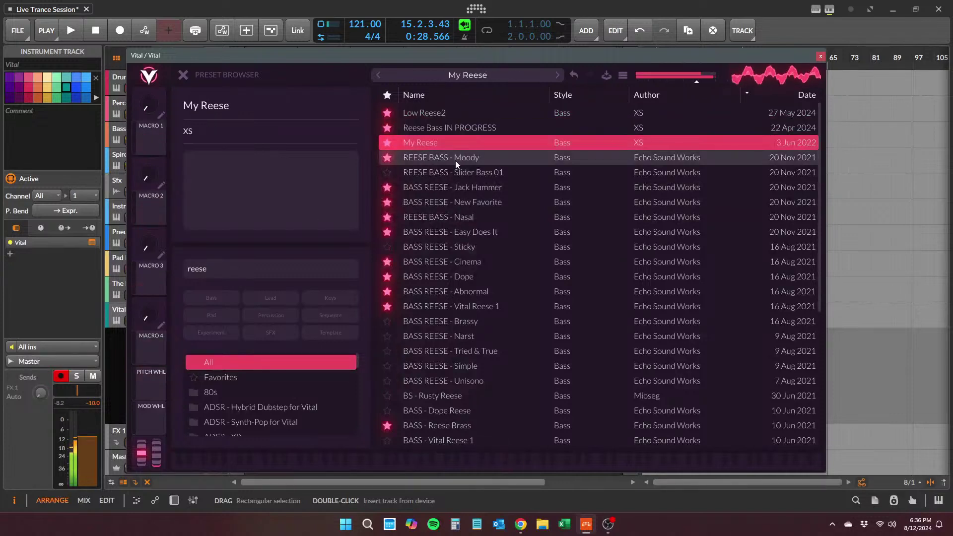
pyautogui.click(457, 157)
pyautogui.click(455, 186)
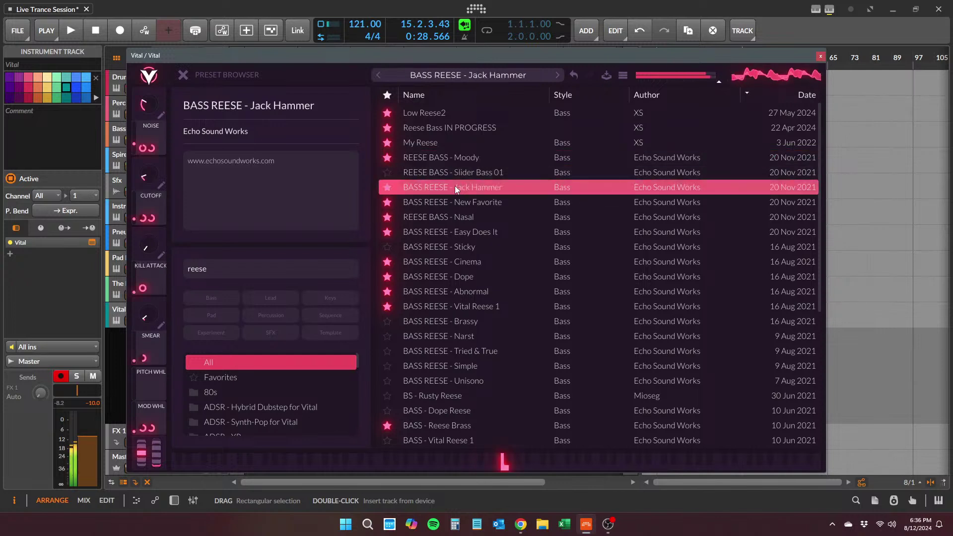
# - Audition more reese presets, including Reese Brass, Vital Reese 1, Abnormal, Dope, Cinema and New Favorite, and load My Reese
pyautogui.click(437, 425)
pyautogui.click(456, 305)
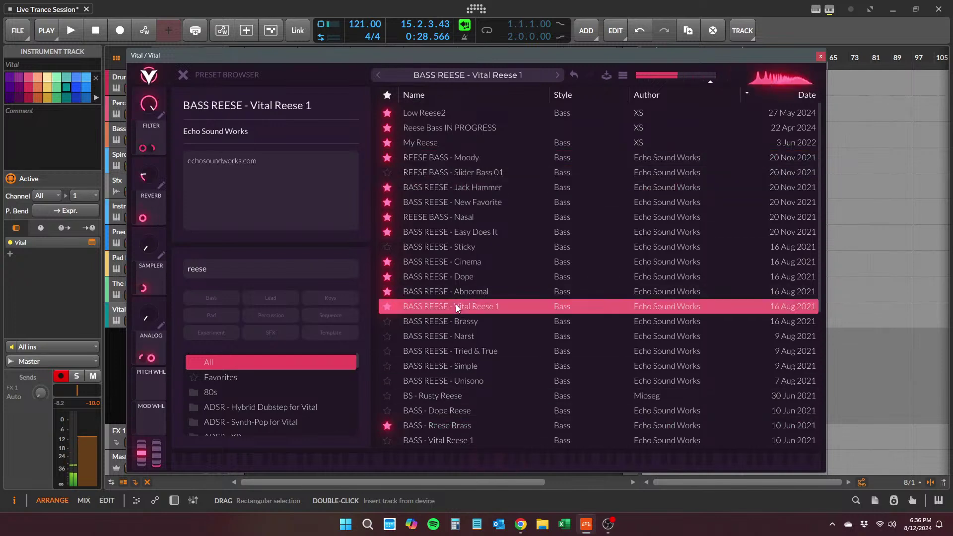
pyautogui.click(461, 293)
pyautogui.click(462, 278)
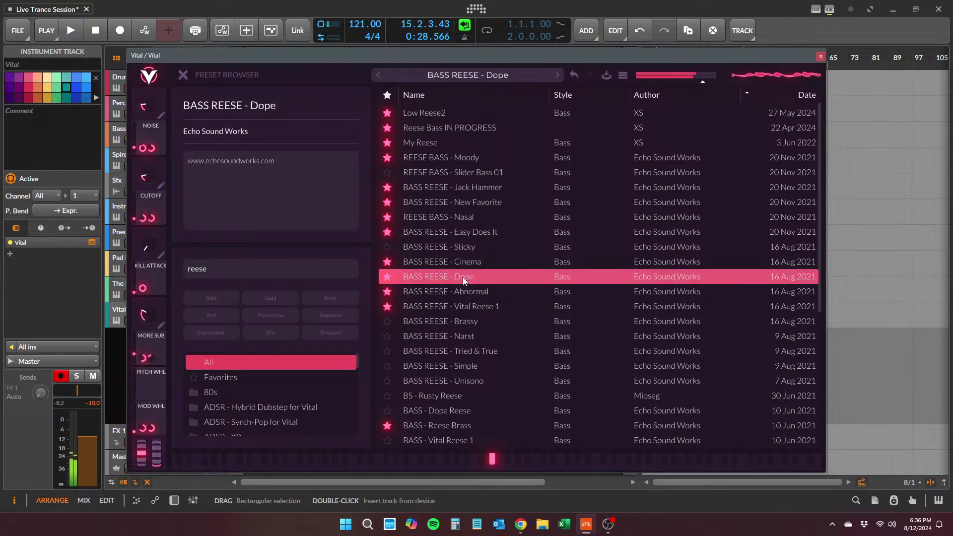
pyautogui.click(464, 264)
pyautogui.click(457, 202)
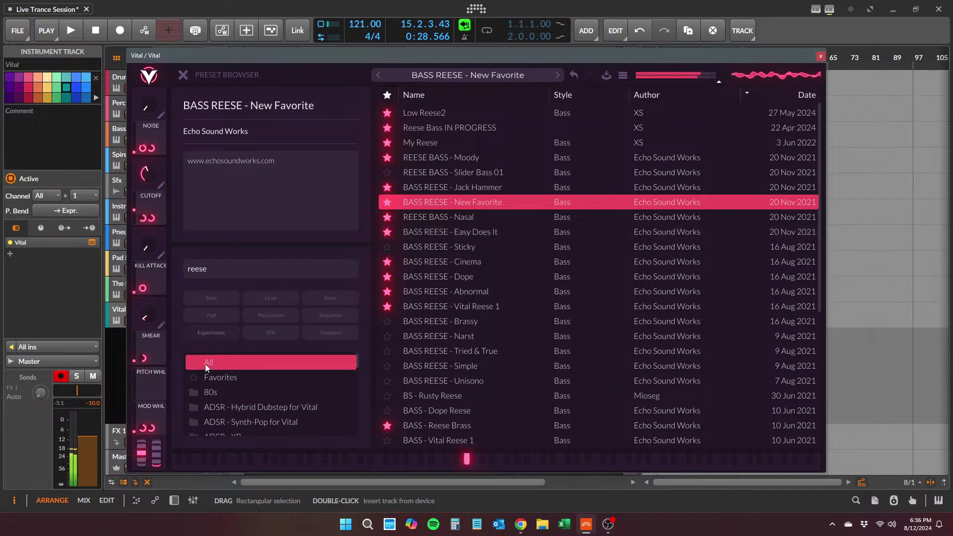
pyautogui.click(472, 144)
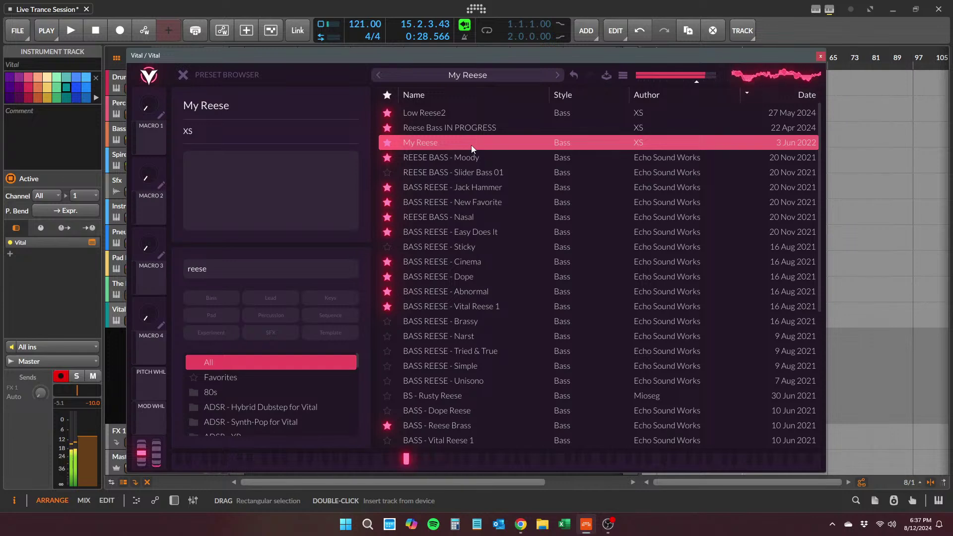
# - Close Vital's plugin window, launch Scene 6 and raise the Vital track's volume to -2.3 dB
pyautogui.click(821, 56)
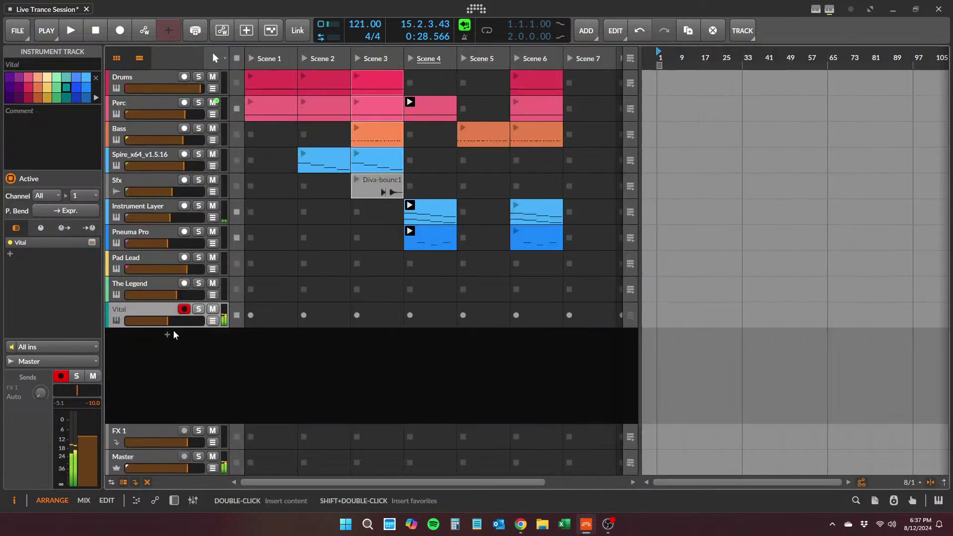
pyautogui.moveTo(168, 321); pyautogui.dragTo(174, 321)
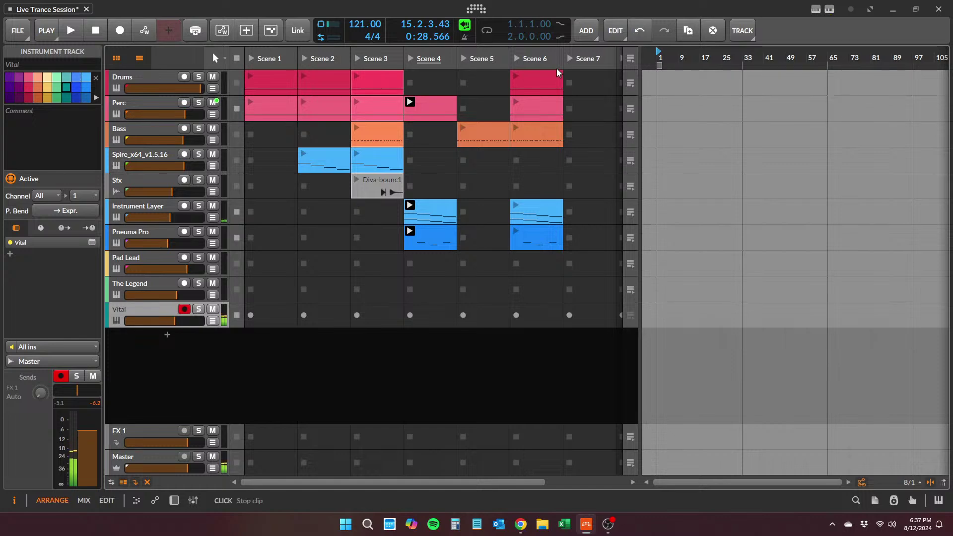
pyautogui.click(517, 57)
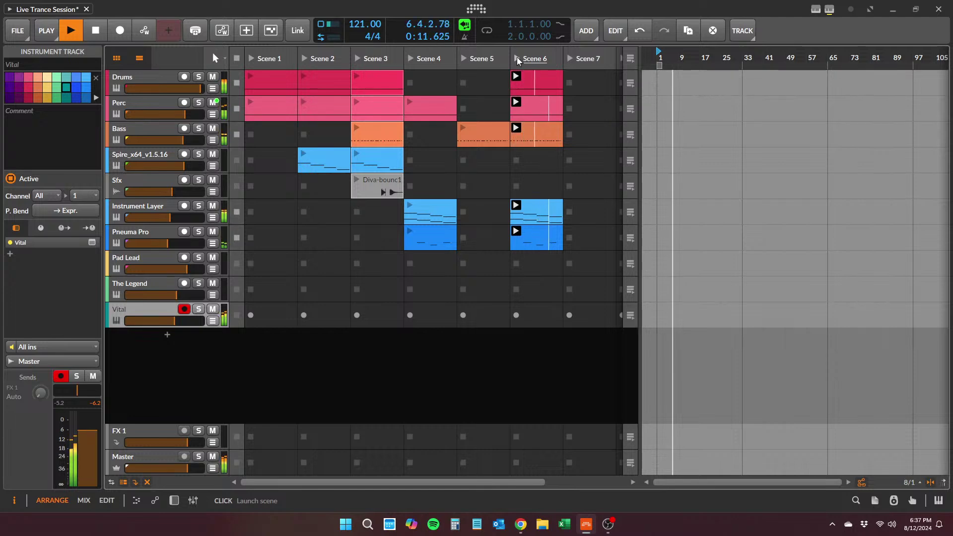
pyautogui.moveTo(174, 321); pyautogui.dragTo(183, 321)
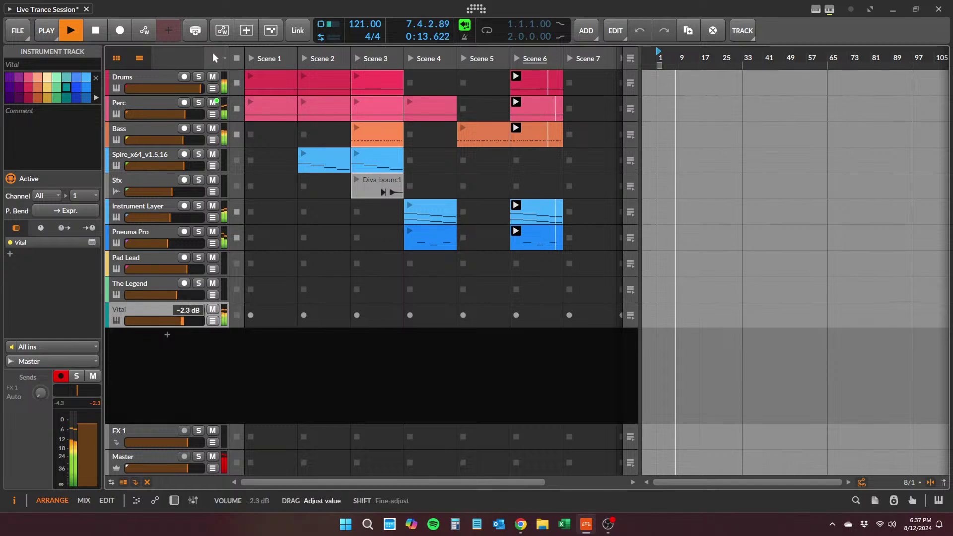
# - Reopen the Vital track's plugin window while Scene 6 plays
pyautogui.doubleClick(165, 311)
pyautogui.click(163, 457)
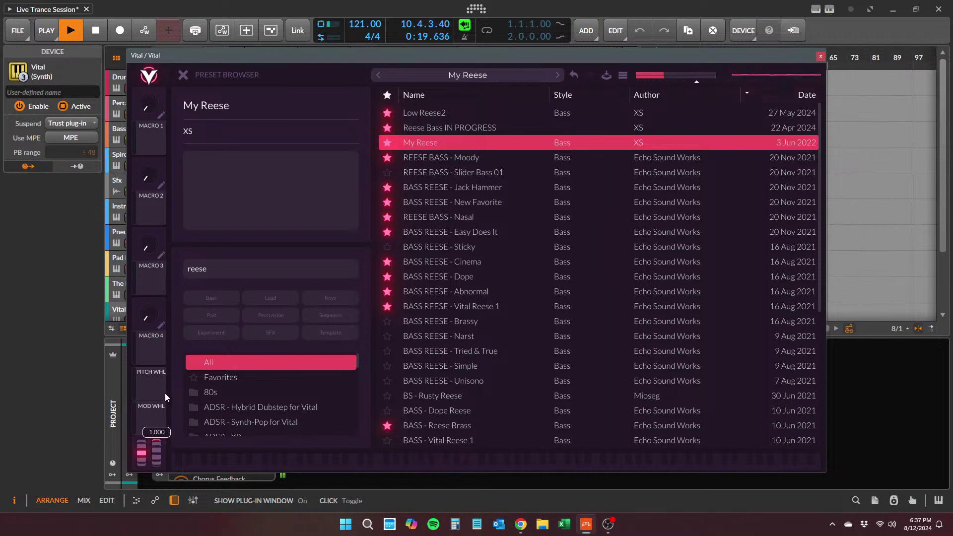
# - Audition the Reese Bass IN PROGRESS and Low Reese2 presets in Vital, reload My Reese, and close the plug-in window
pyautogui.click(491, 130)
pyautogui.click(455, 116)
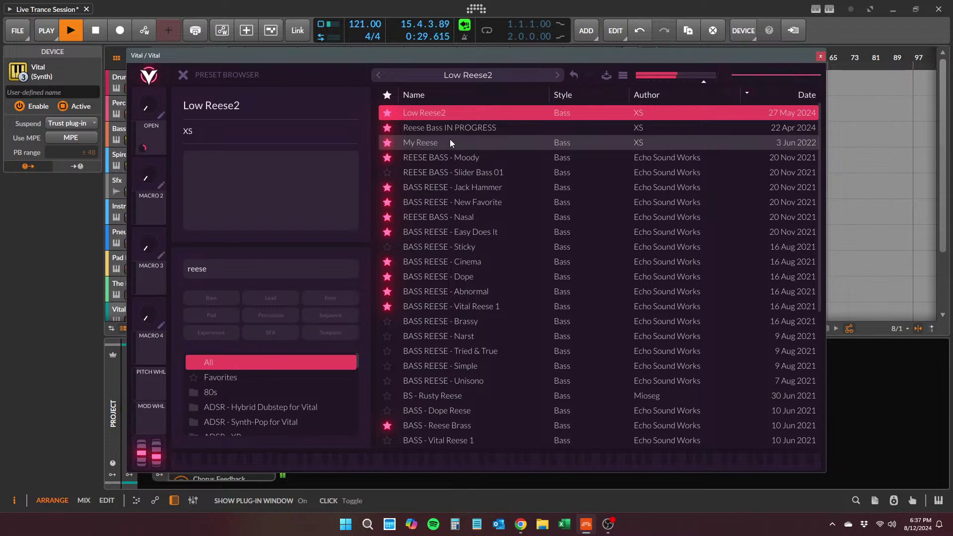
pyautogui.moveTo(160, 446); pyautogui.dragTo(160, 406)
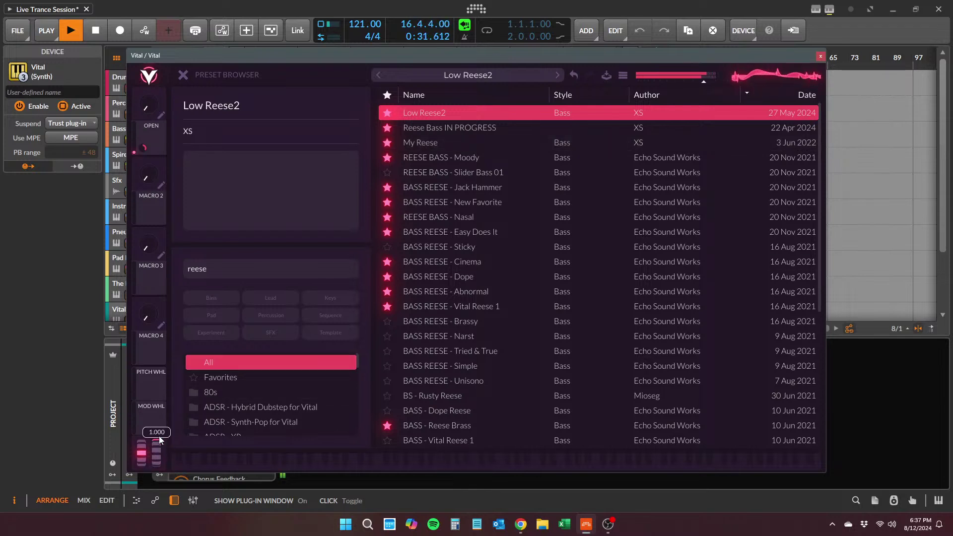
pyautogui.click(459, 143)
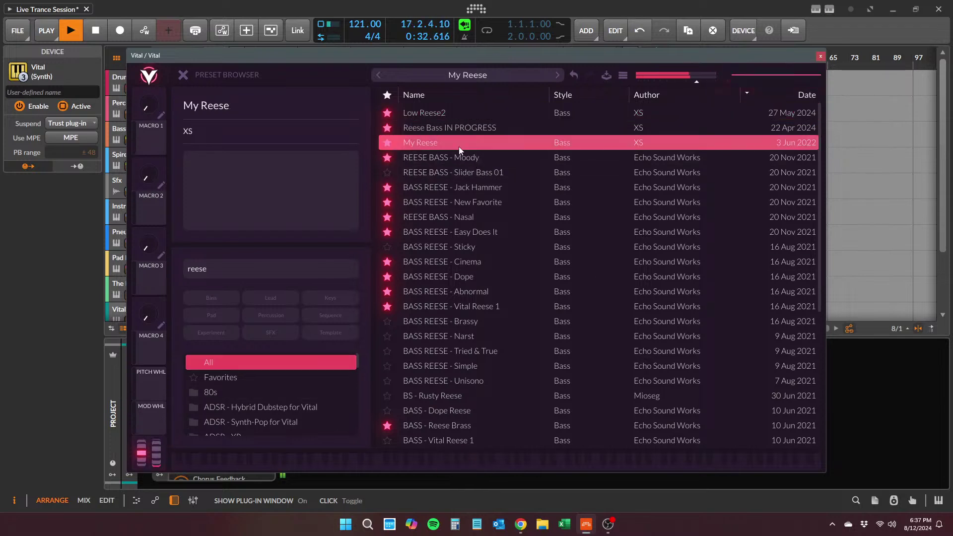
pyautogui.click(821, 56)
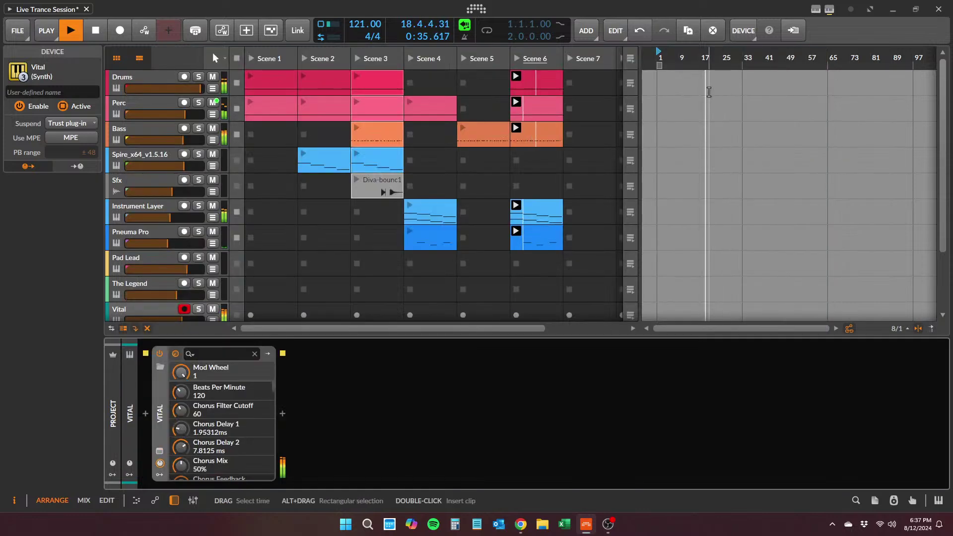
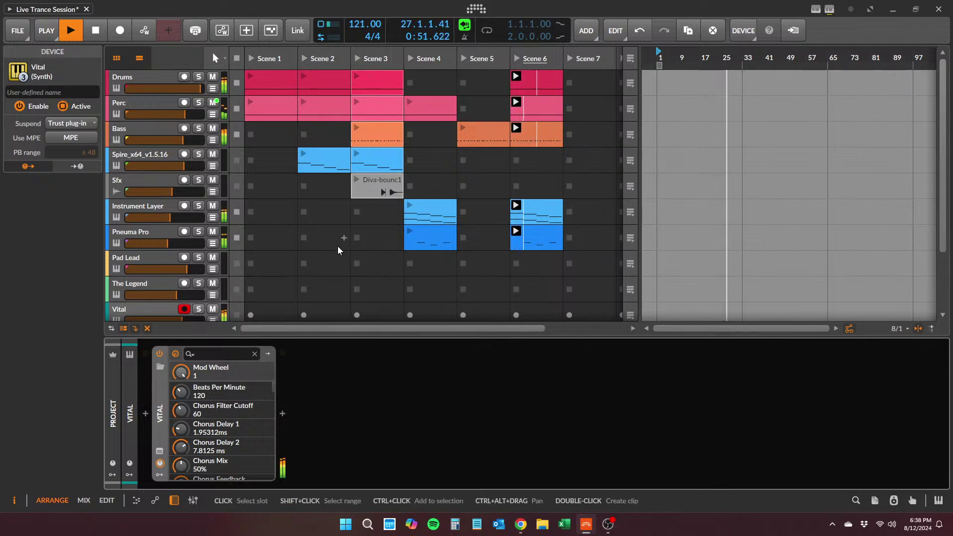
# - Set the mod wheel of the Vital synth to about 0.49 in its plug-in window, and close the window
pyautogui.click(160, 451)
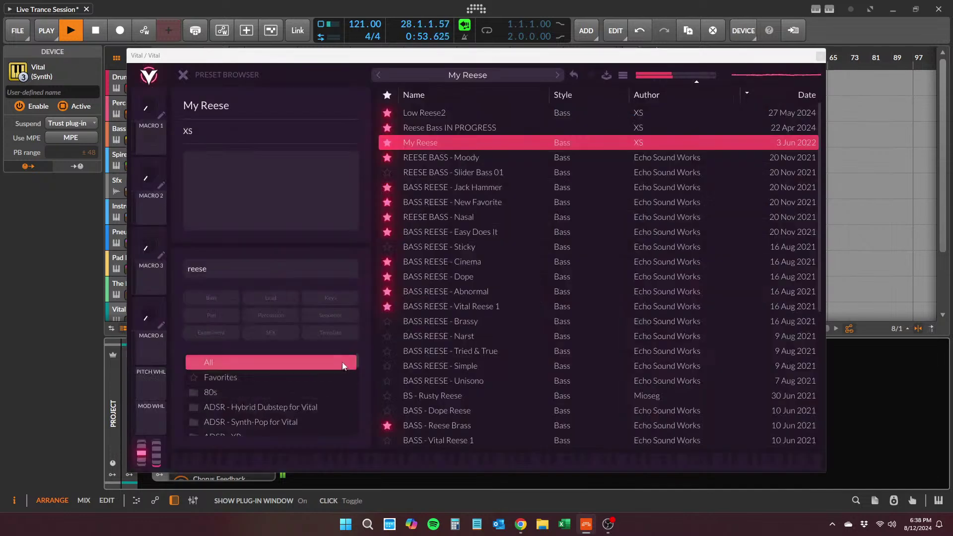
pyautogui.moveTo(157, 455); pyautogui.dragTo(169, 428)
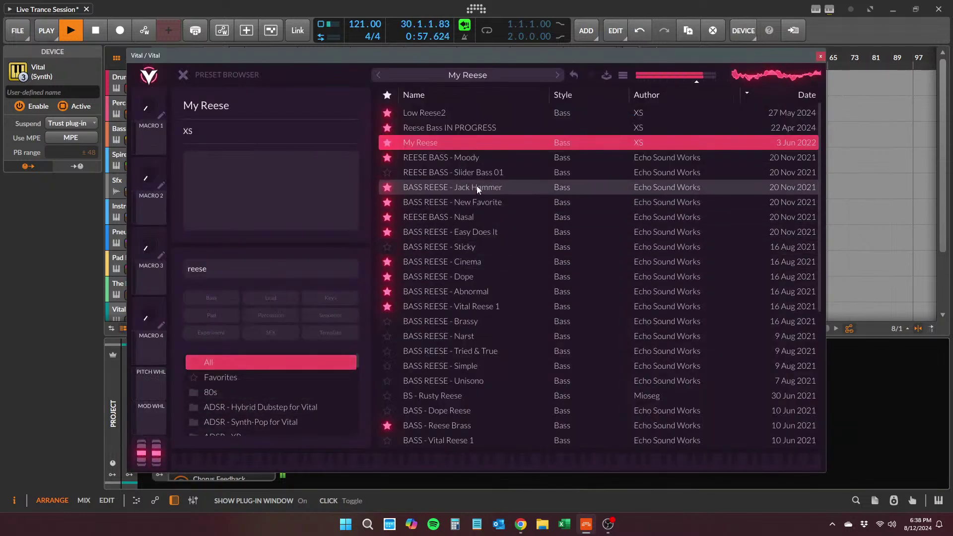
pyautogui.click(822, 57)
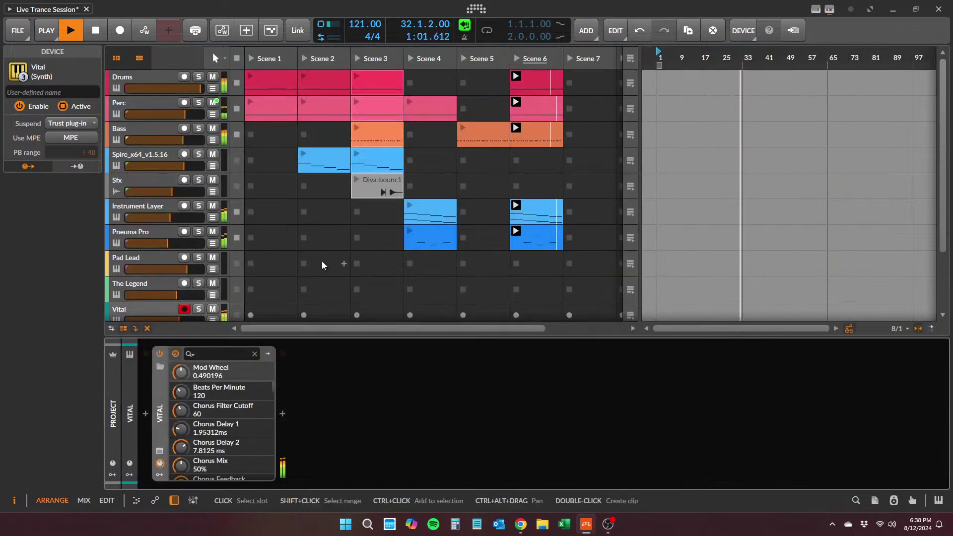
# - Play Scene 4 and record a new bass clip into the Vital track's Scene 4 slot
pyautogui.click(409, 58)
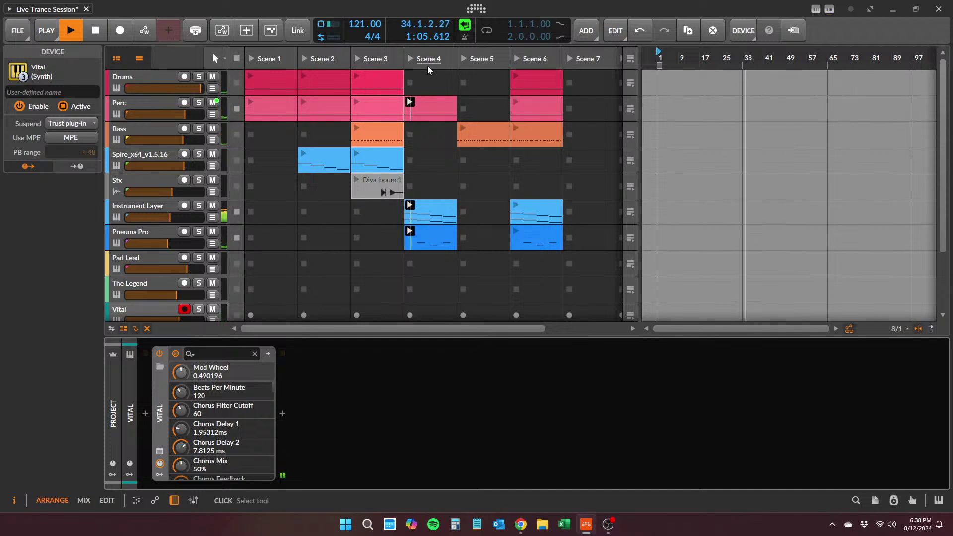
pyautogui.press('space')
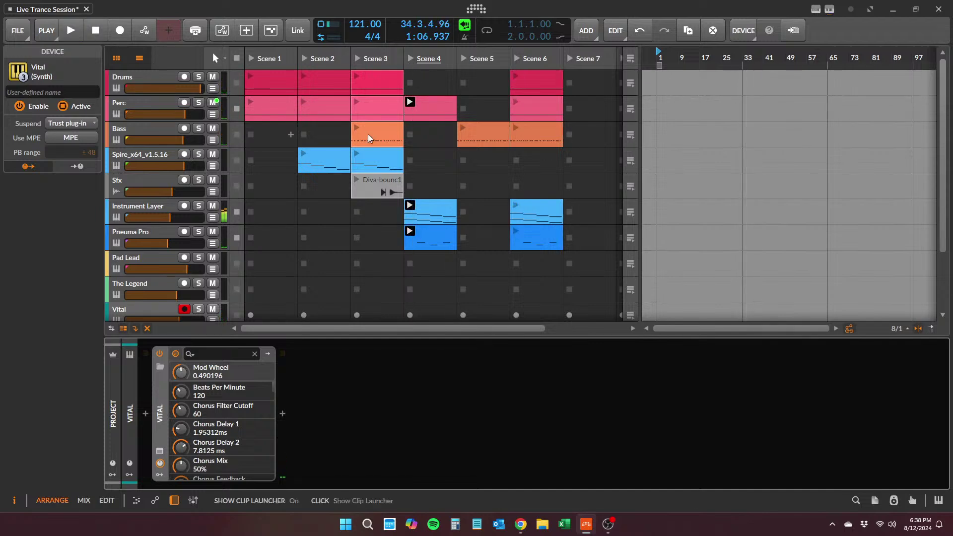
pyautogui.press('space')
pyautogui.click(409, 314)
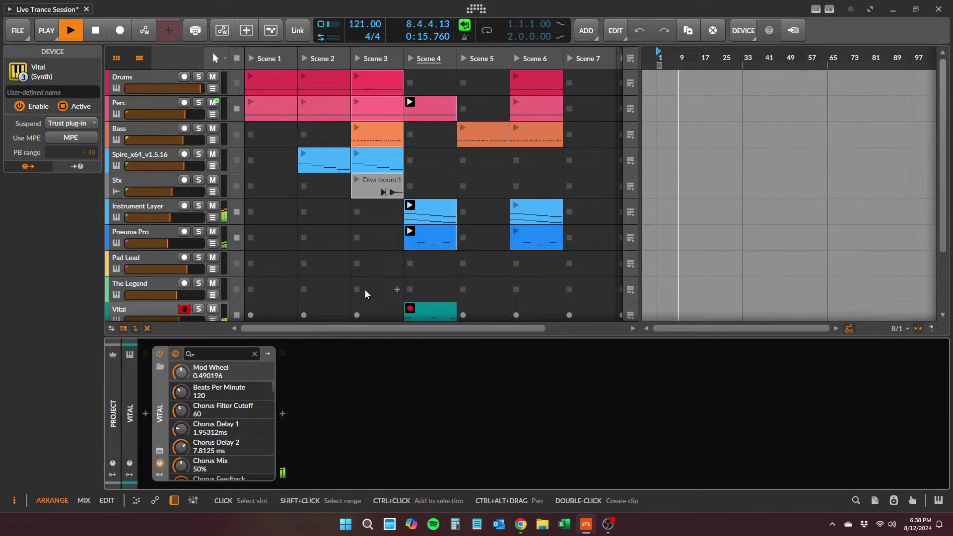
pyautogui.press('space')
# - Play Scene 4 back with the recorded Vital clip, and open that clip's notes for editing
pyautogui.click(408, 58)
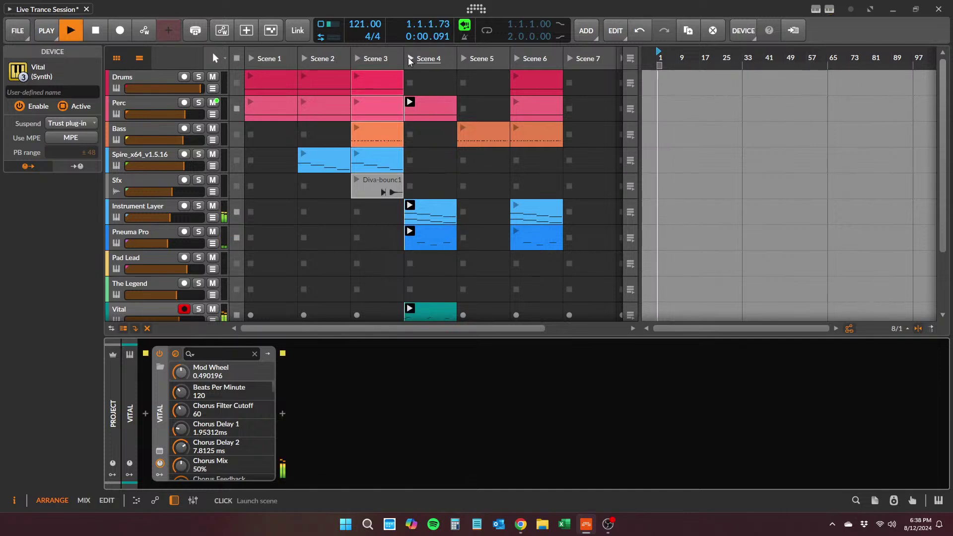
pyautogui.moveTo(444, 338); pyautogui.dragTo(442, 440)
pyautogui.press('space')
pyautogui.doubleClick(430, 310)
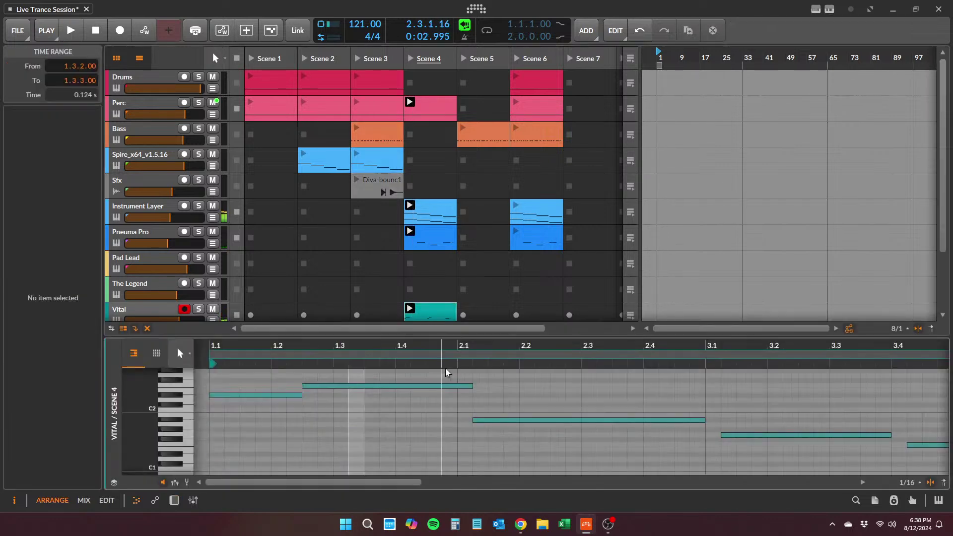
# - Listen to the Vital clip and delete its notes in the range from 1.1.1.00 to 4.3.4.00
pyautogui.moveTo(440, 338); pyautogui.dragTo(389, 249)
pyautogui.press('space')
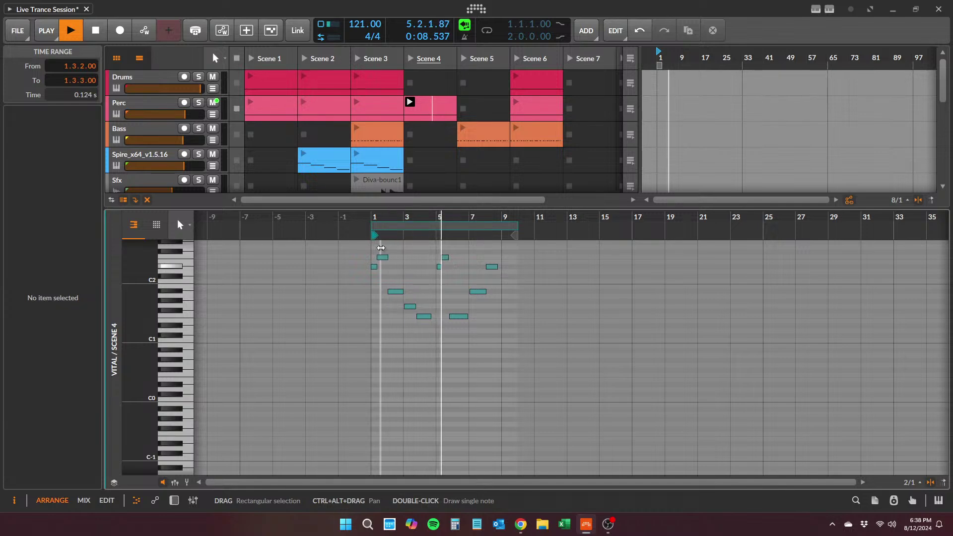
pyautogui.press('space')
pyautogui.moveTo(368, 246); pyautogui.dragTo(431, 338)
pyautogui.press('Delete')
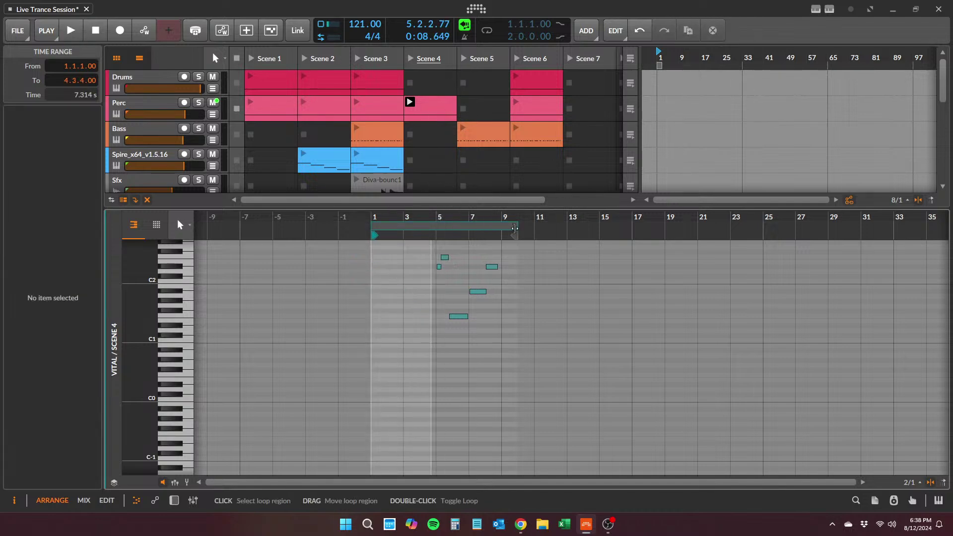
# - Trim the Vital clip's loop length to 8 bars, and extend it to 16 bars
pyautogui.moveTo(514, 231); pyautogui.dragTo(506, 230)
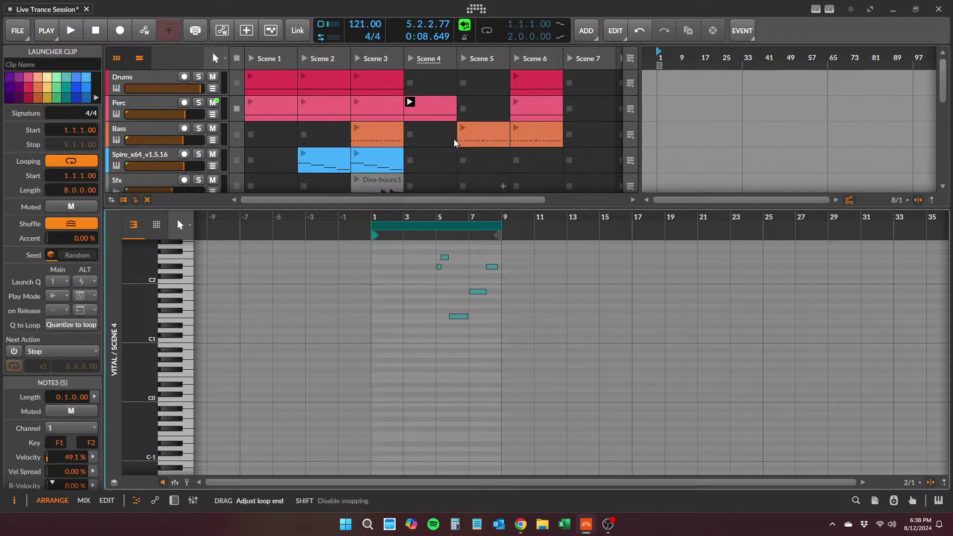
pyautogui.moveTo(386, 207); pyautogui.dragTo(385, 286)
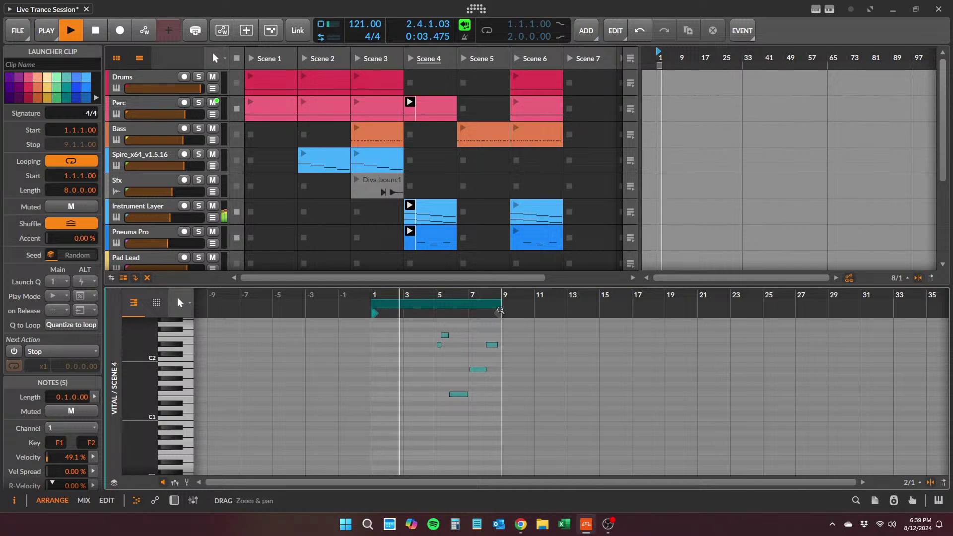
pyautogui.moveTo(501, 311)
pyautogui.mouseDown()
pyautogui.moveTo(663, 312)
pyautogui.moveTo(632, 312)
pyautogui.mouseUp()
pyautogui.press('space')
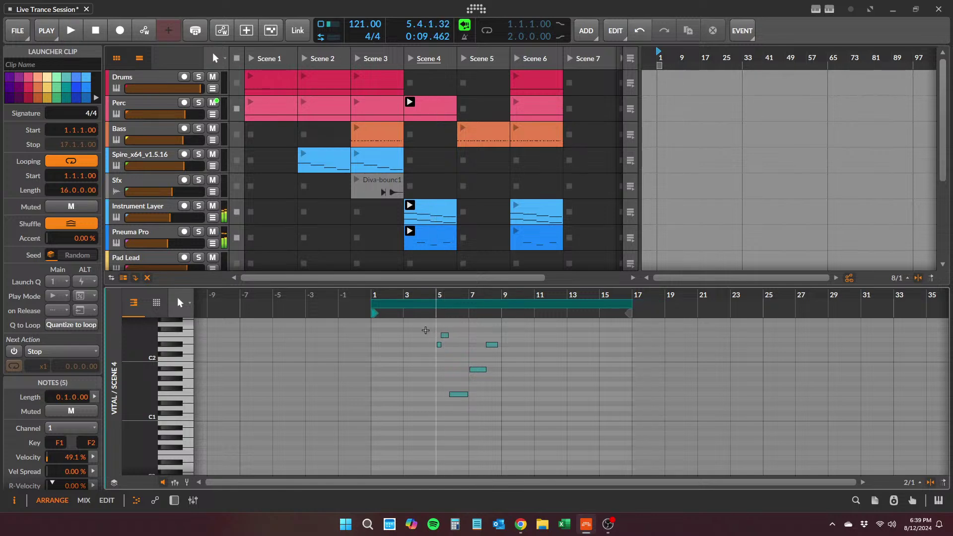
# - Move the Vital clip's remaining notes to start at 9.1.2.00, and turn the Vital track down slightly during playback
pyautogui.moveTo(435, 324); pyautogui.dragTo(499, 412)
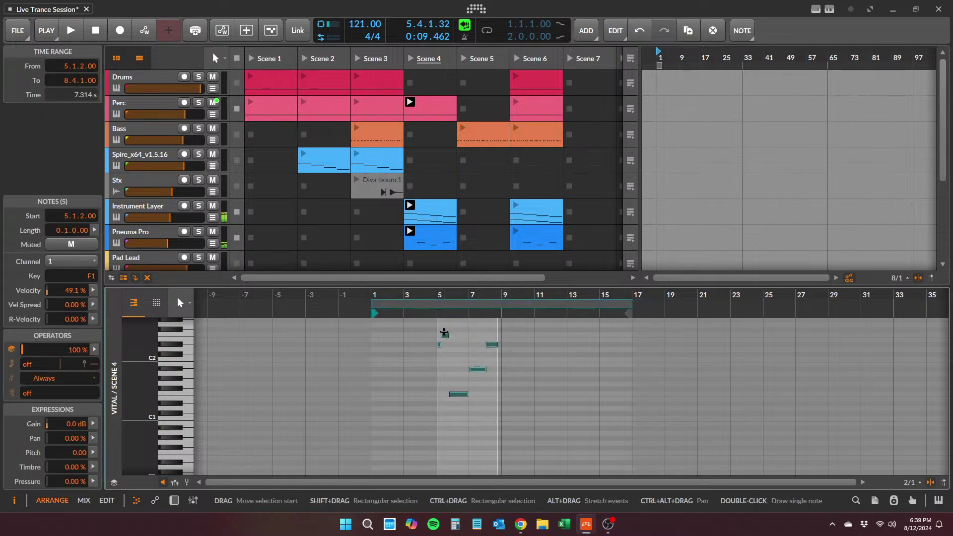
pyautogui.moveTo(445, 338); pyautogui.dragTo(509, 336)
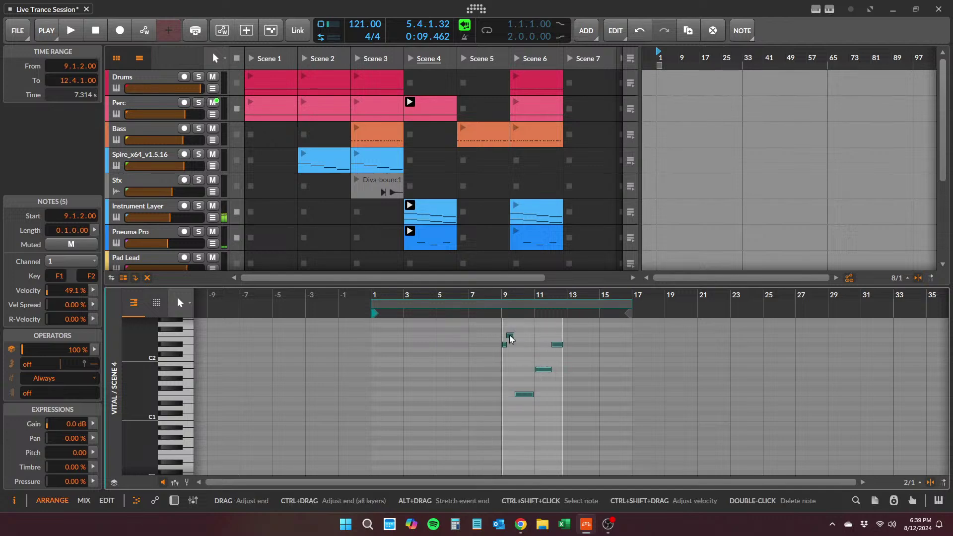
pyautogui.press('space')
pyautogui.moveTo(395, 286); pyautogui.dragTo(395, 357)
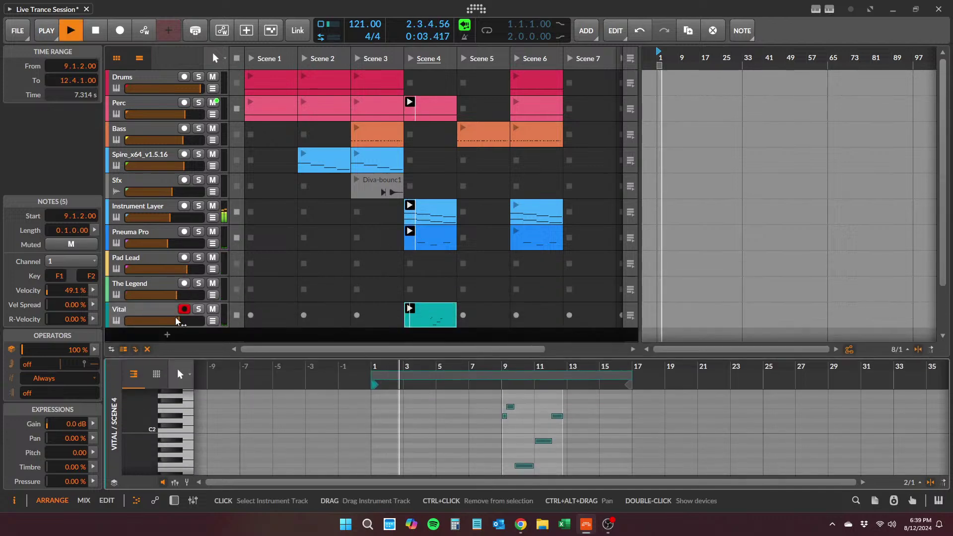
pyautogui.moveTo(177, 322); pyautogui.dragTo(172, 321)
# - Copy the Vital clip into The Legend track's Scene 4 slot and relaunch Scene 4 with both clips
pyautogui.click(160, 287)
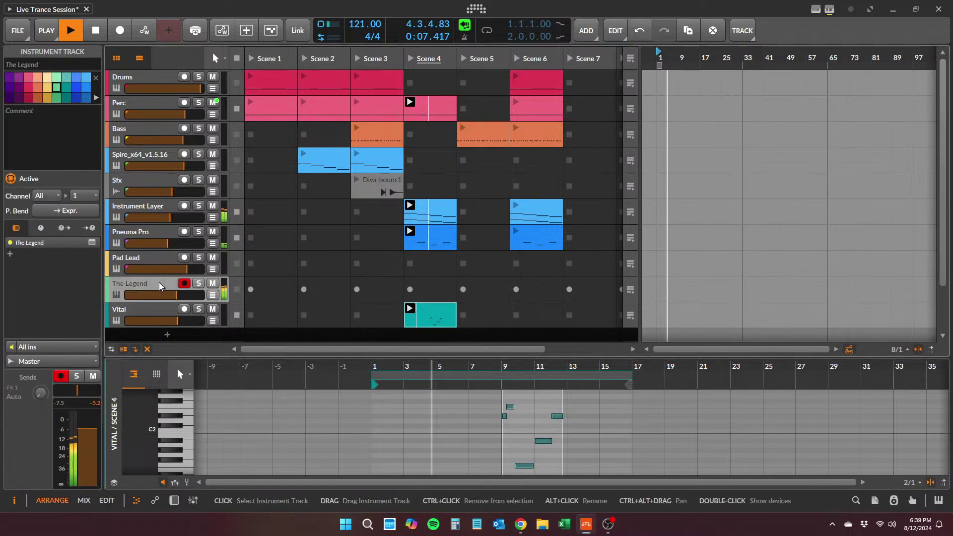
pyautogui.moveTo(426, 315); pyautogui.dragTo(429, 302)
pyautogui.click(431, 287)
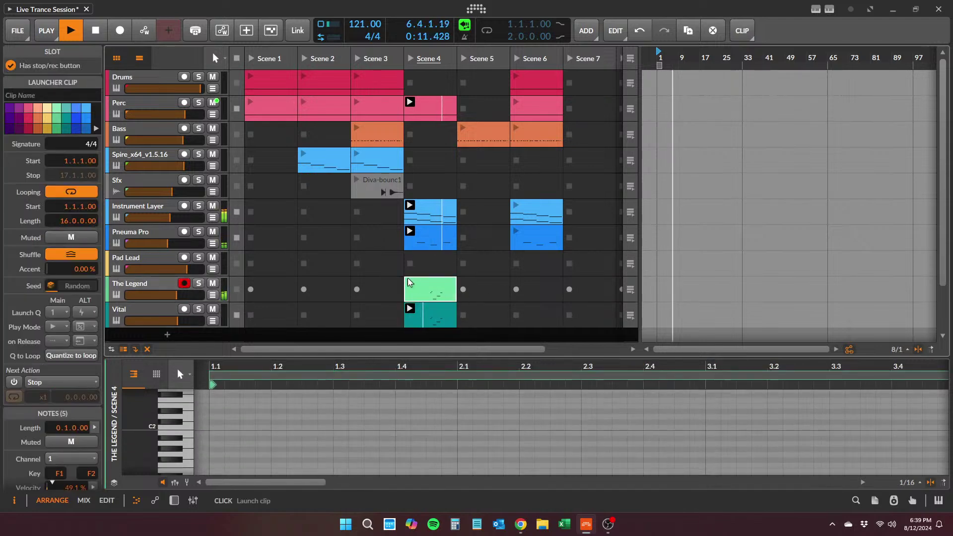
pyautogui.press('space')
pyautogui.click(410, 59)
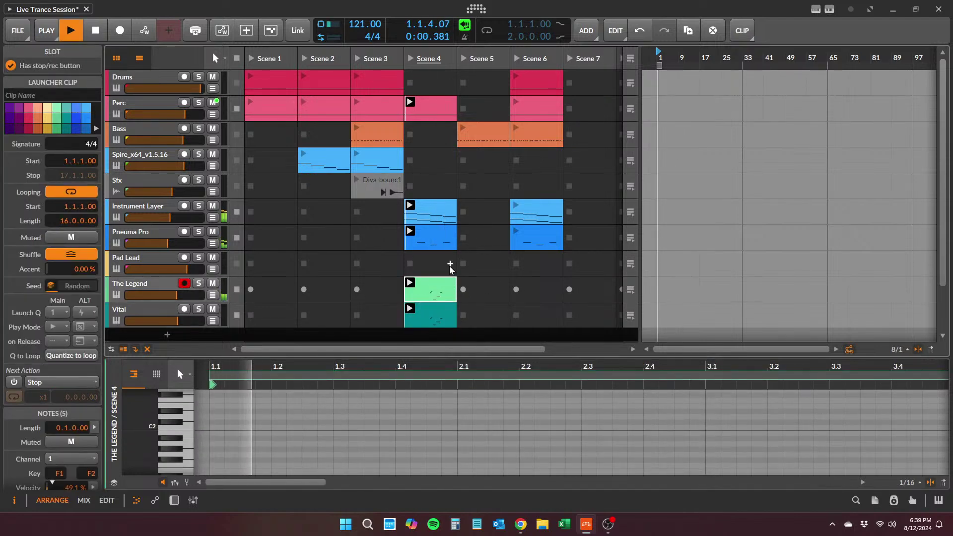
# - Select the Pad Lead track and save the project
pyautogui.click(262, 269)
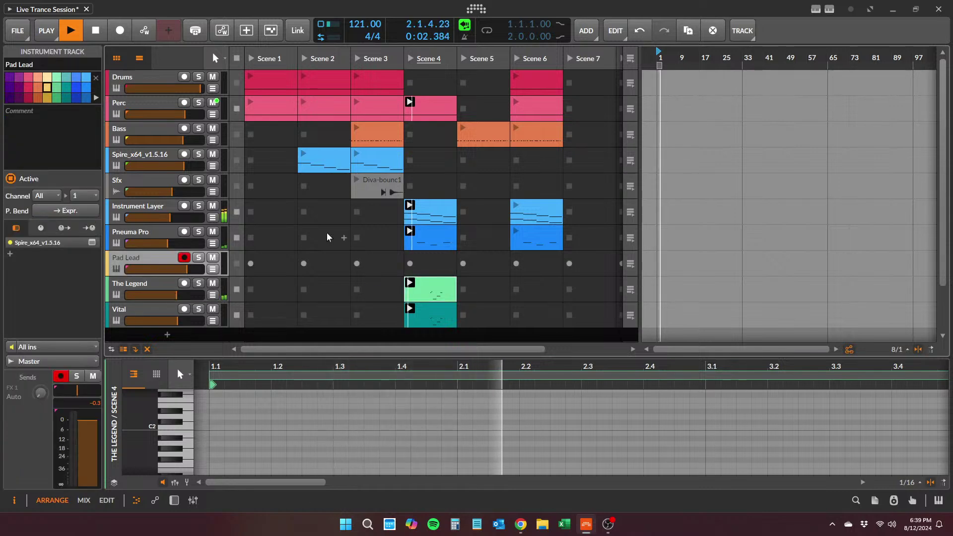
pyautogui.click(17, 31)
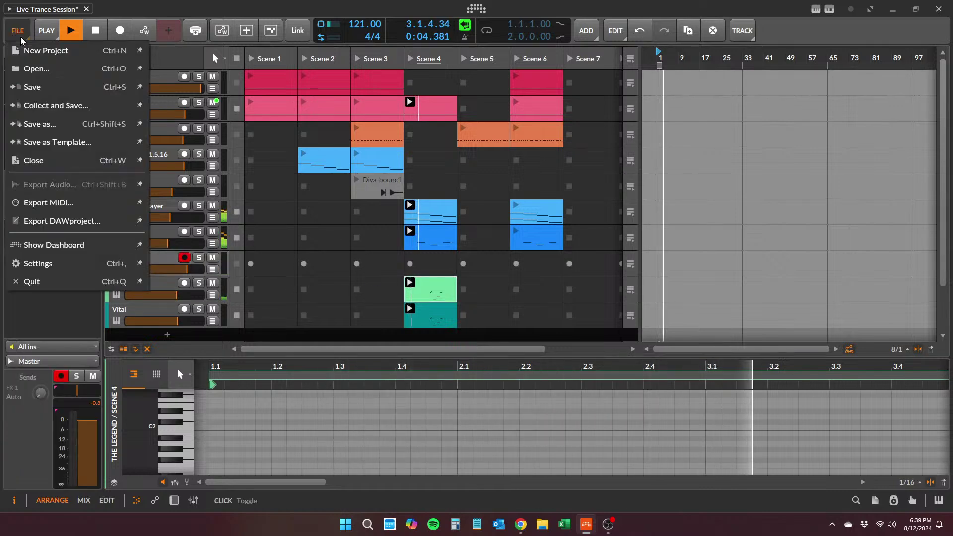
pyautogui.click(30, 87)
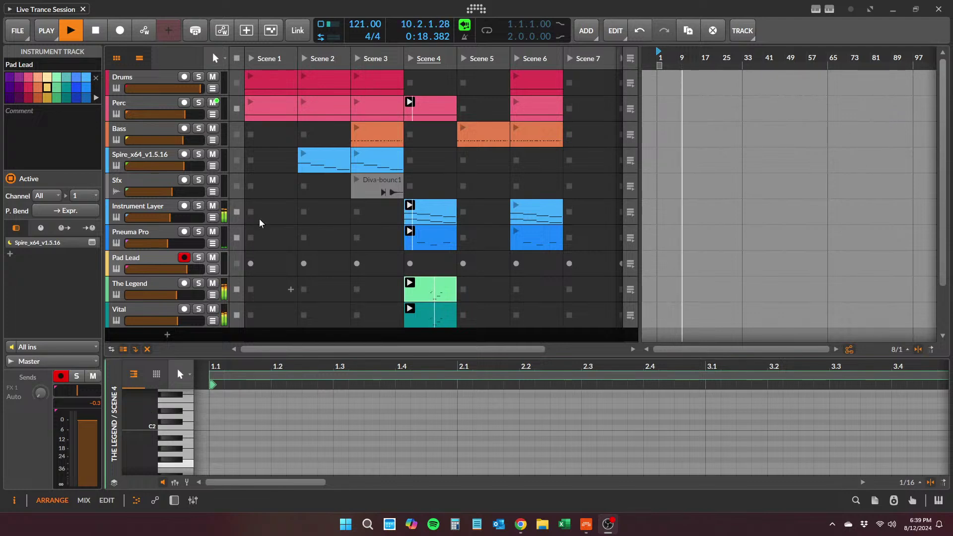
# - Stop playback, transpose The Legend's Scene 4 clip up one octave, and restart playback
pyautogui.press('space')
pyautogui.click(442, 291)
pyautogui.click(742, 30)
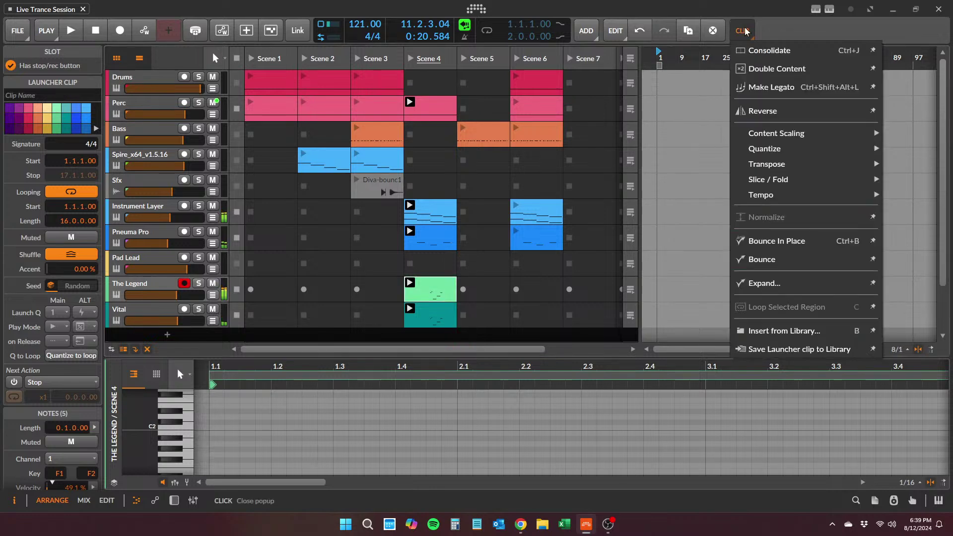
pyautogui.click(746, 31)
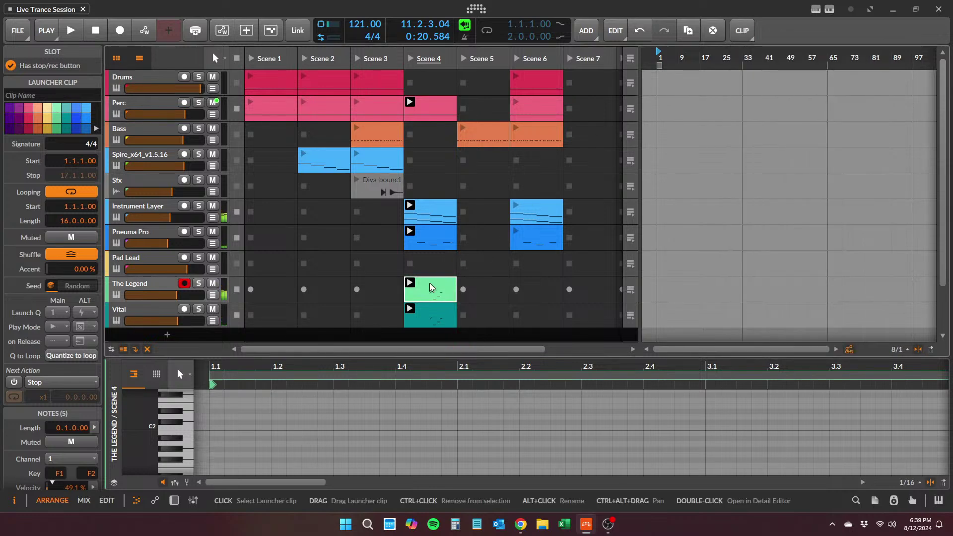
pyautogui.press('space')
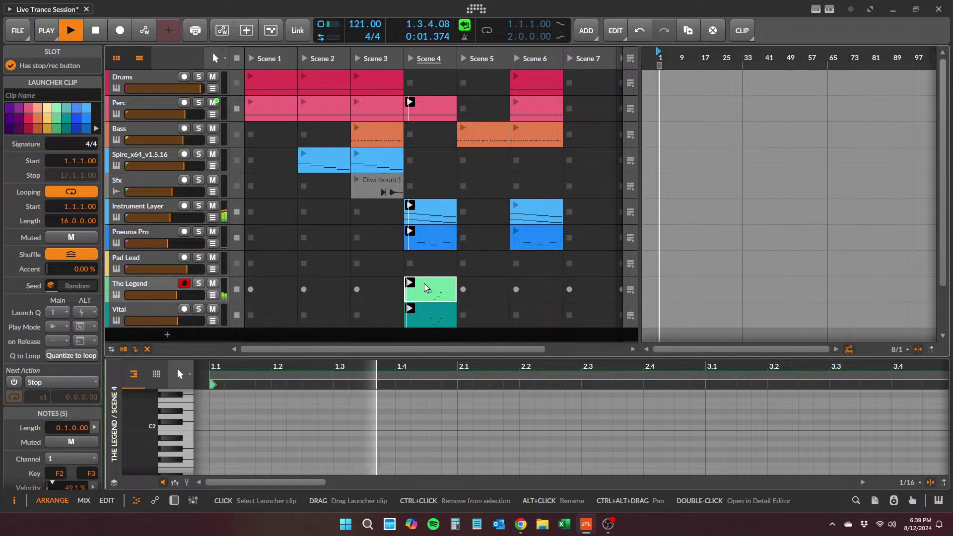
# - Solo The Legend and Vital to hear their Scene 4 clips together with The Legend's notes open, and remove both solos
pyautogui.click(199, 284)
pyautogui.click(199, 309)
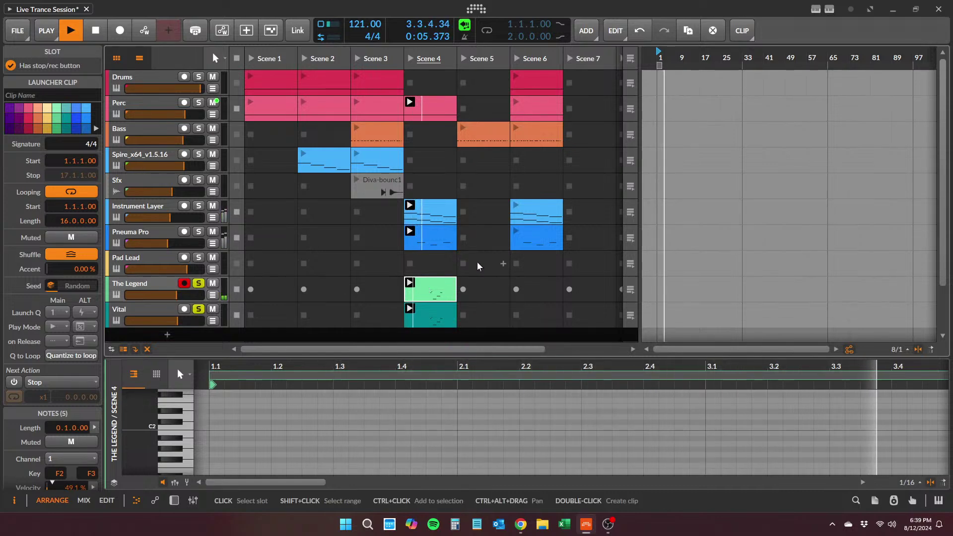
pyautogui.doubleClick(431, 284)
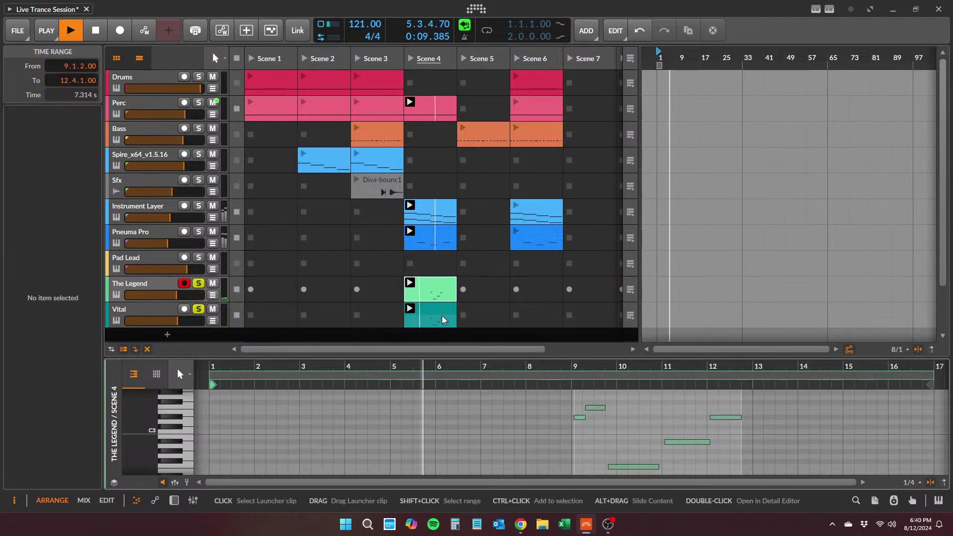
pyautogui.click(436, 287)
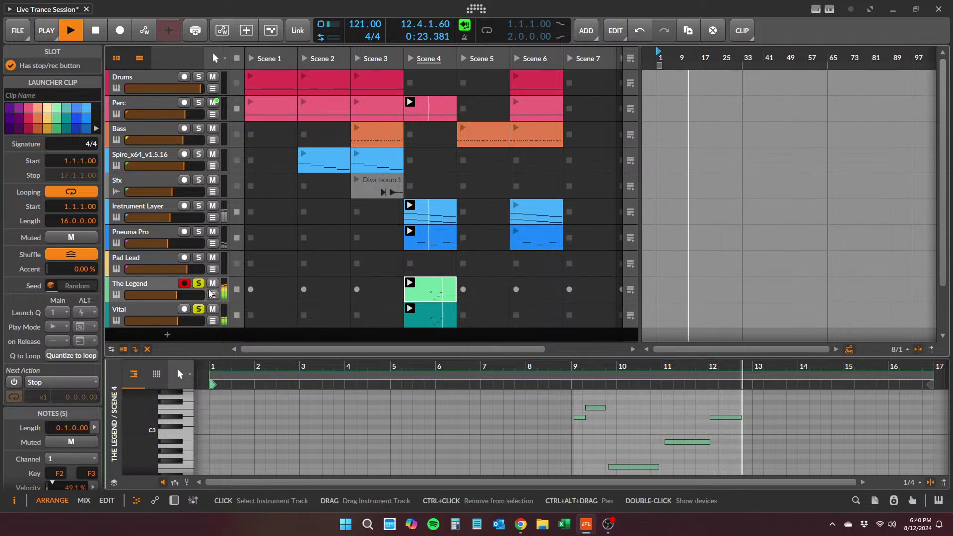
pyautogui.press('space')
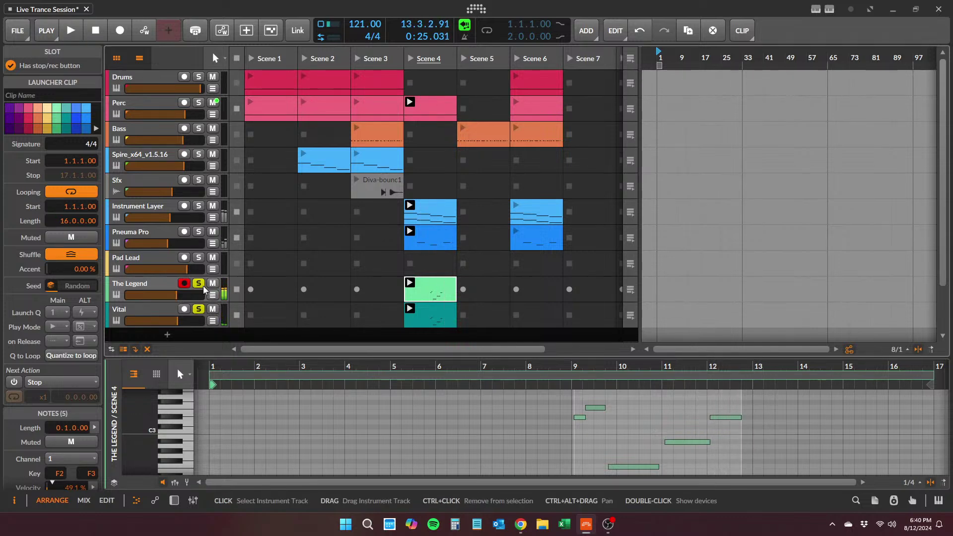
pyautogui.click(199, 283)
pyautogui.click(199, 309)
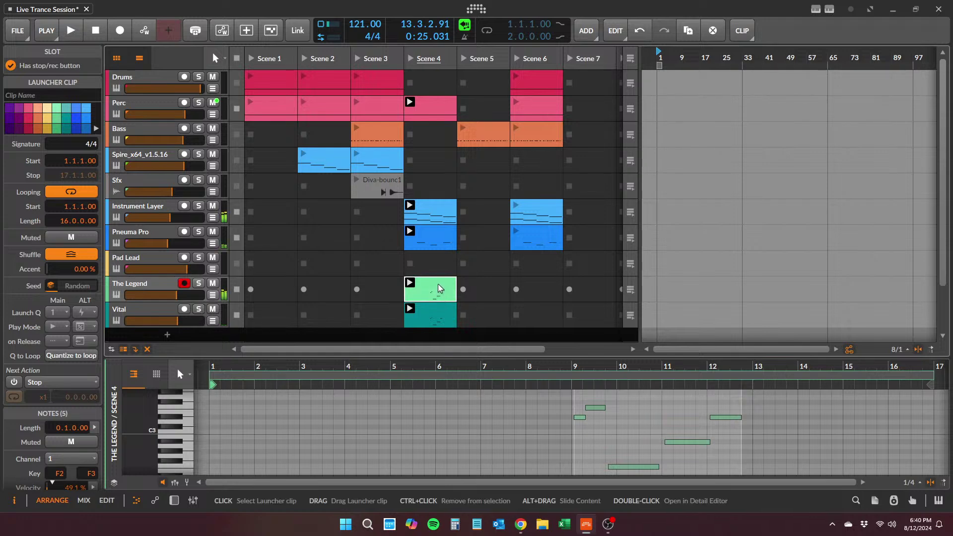
# - Open the notes of Vital's Scene 4 clip in an enlarged detail editor and play the session briefly
pyautogui.click(431, 310)
pyautogui.click(493, 333)
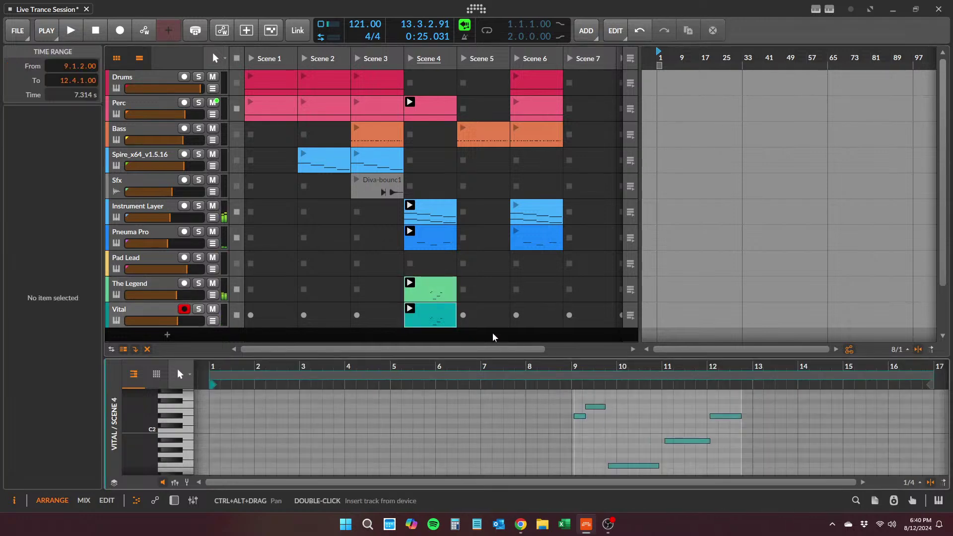
pyautogui.click(432, 309)
pyautogui.doubleClick(432, 308)
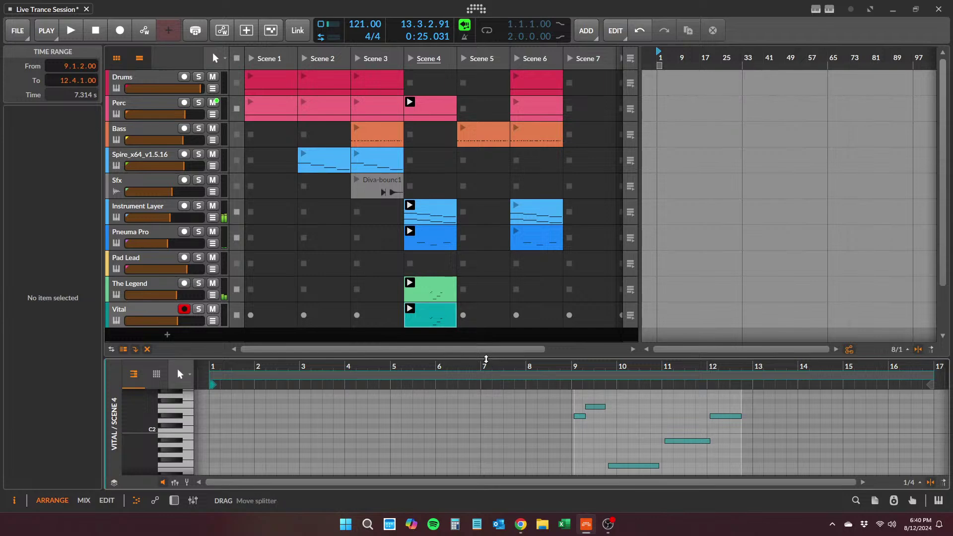
pyautogui.moveTo(486, 358); pyautogui.dragTo(426, 257)
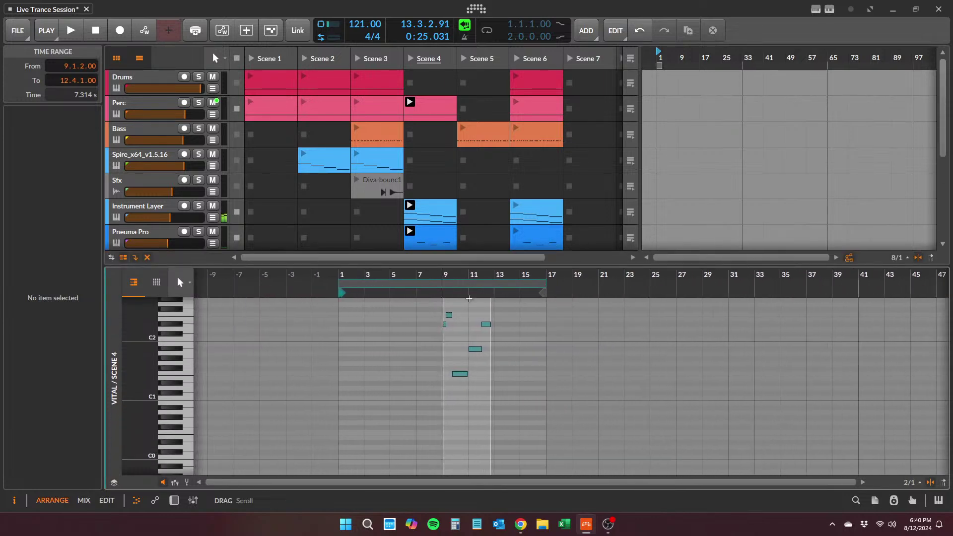
pyautogui.press('space')
pyautogui.press('space')
# - Try duplicating Vital's five notes from bars 9–12 into bars 13–16, and delete the copies
pyautogui.moveTo(443, 307); pyautogui.dragTo(432, 351)
pyautogui.moveTo(443, 304); pyautogui.dragTo(481, 375)
pyautogui.hotkey('ctrl', 'd')
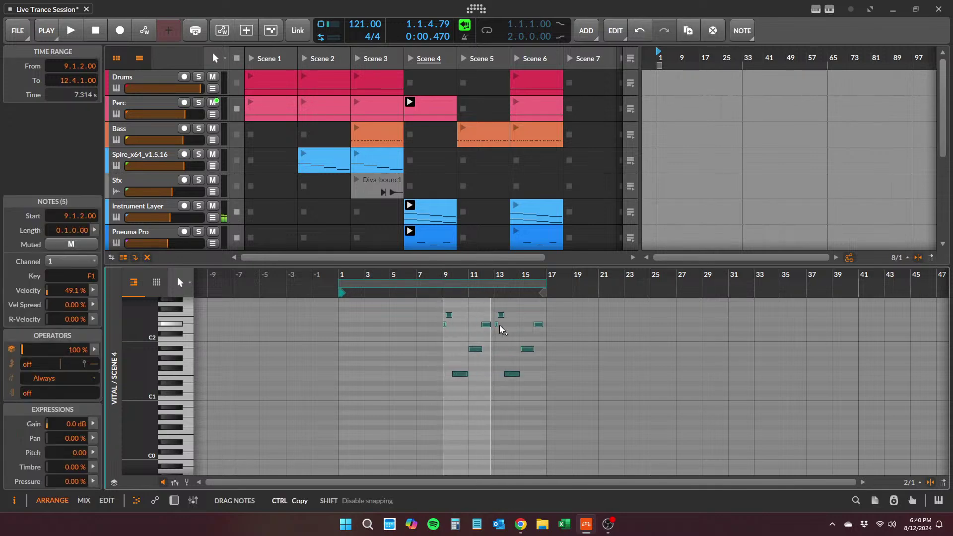
pyautogui.click(517, 333)
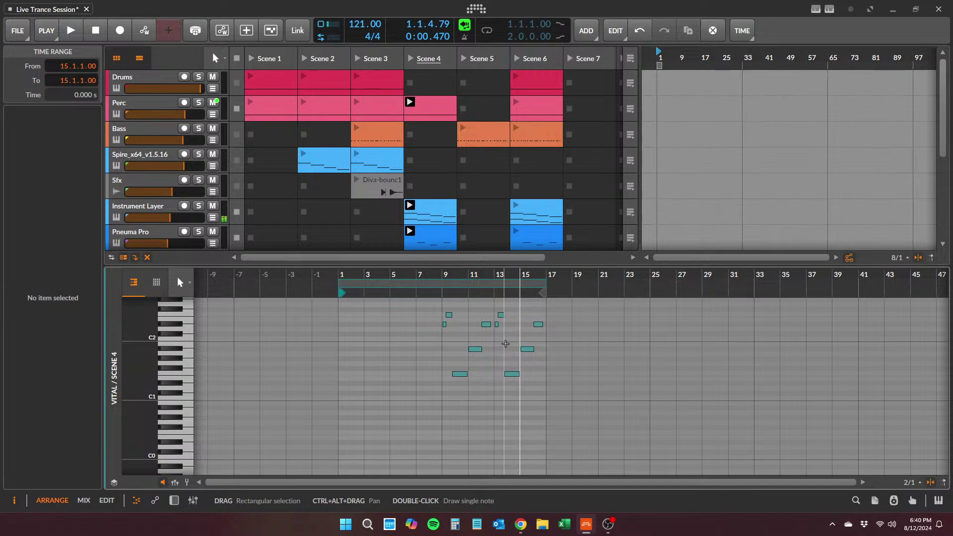
pyautogui.moveTo(495, 301); pyautogui.dragTo(543, 388)
pyautogui.press('Delete')
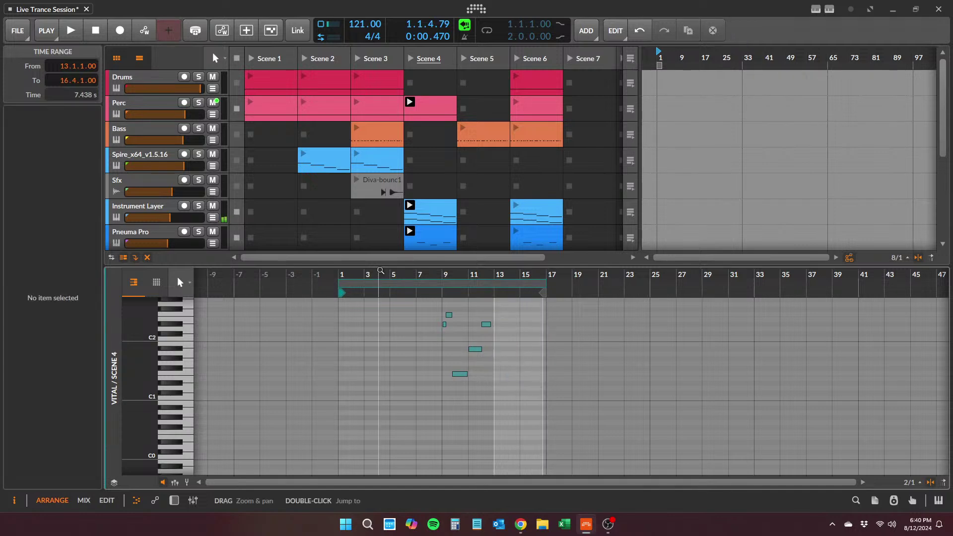
# - Shrink the note editor, solo Vital, Instrument Layer and Pneuma Pro, and launch Scene 4
pyautogui.moveTo(380, 266); pyautogui.dragTo(372, 361)
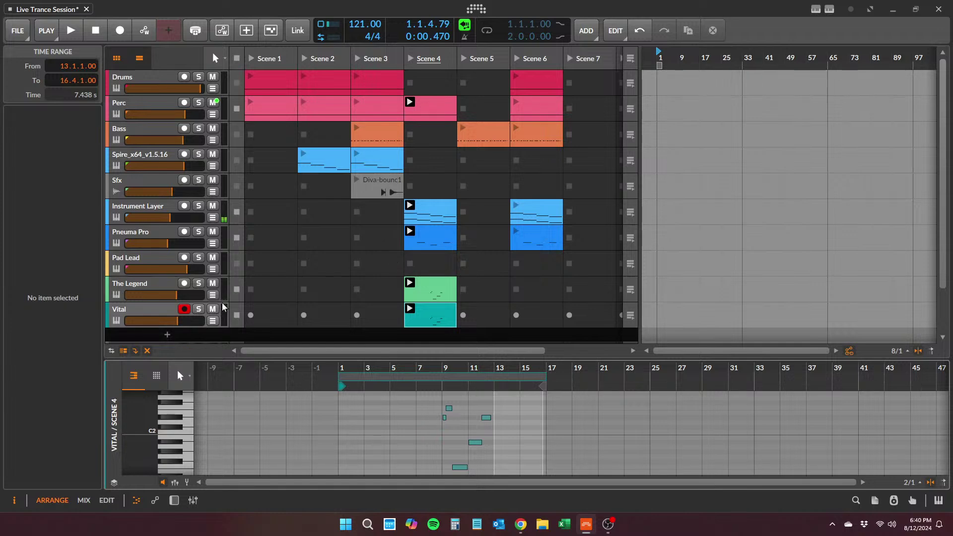
pyautogui.click(199, 309)
pyautogui.click(199, 205)
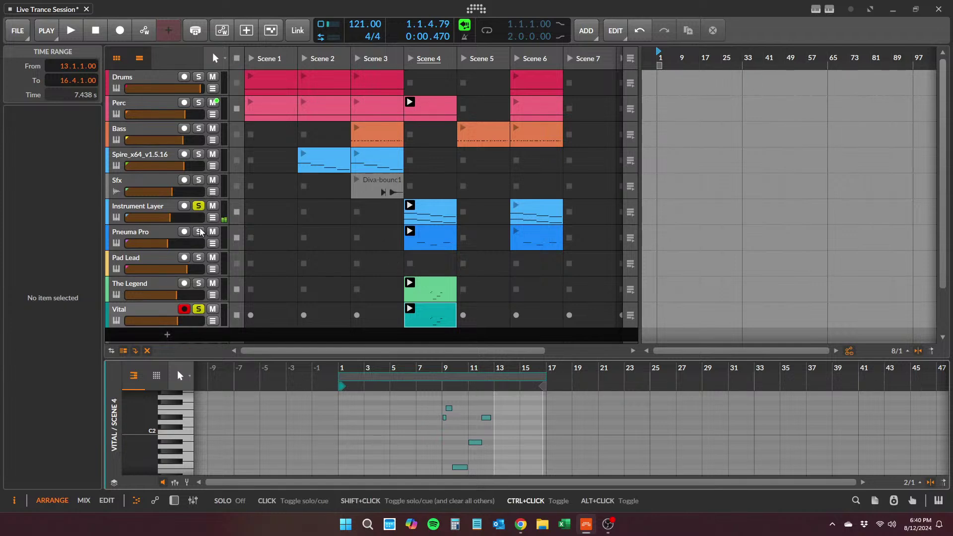
pyautogui.click(199, 231)
pyautogui.click(411, 58)
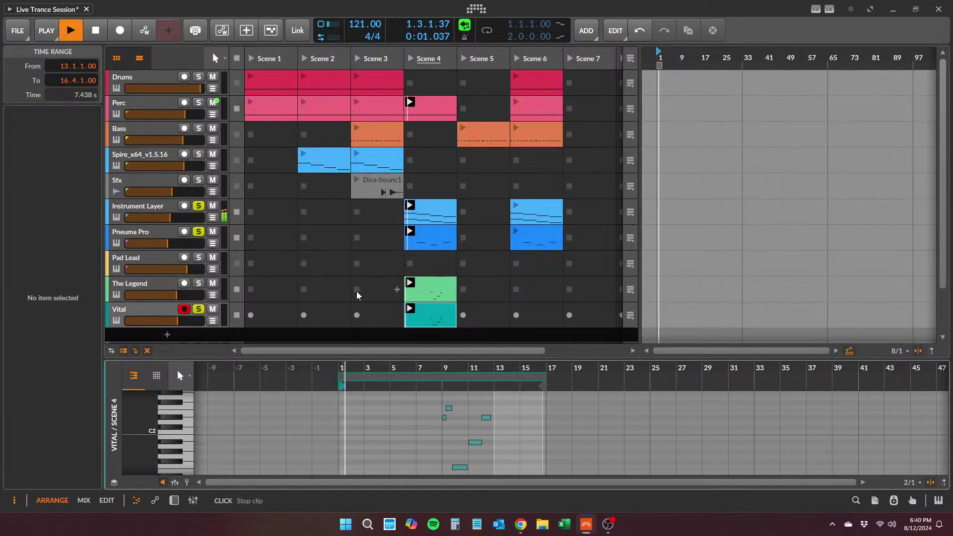
# - Select the Vital track, toggle launcher clip overdub on and off, and stop playback after listening
pyautogui.click(155, 309)
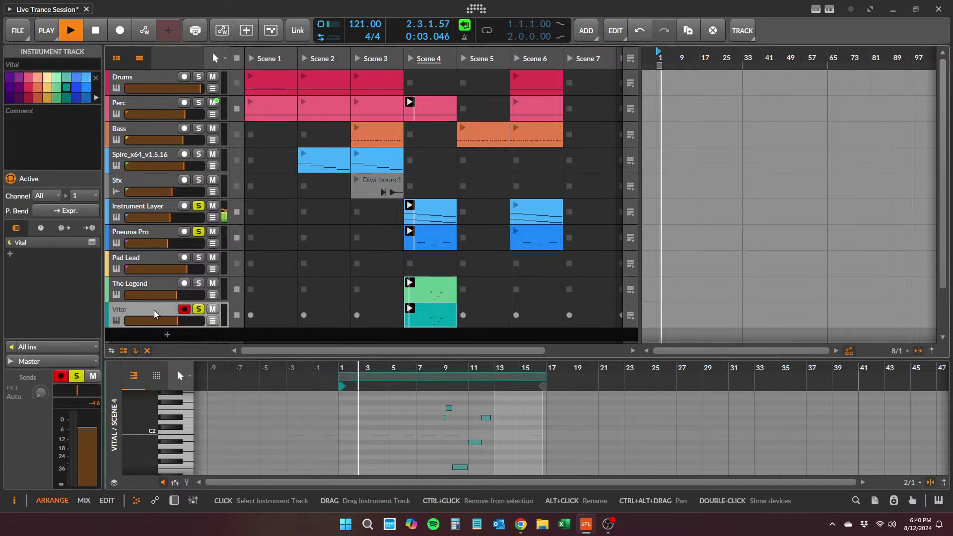
pyautogui.click(246, 30)
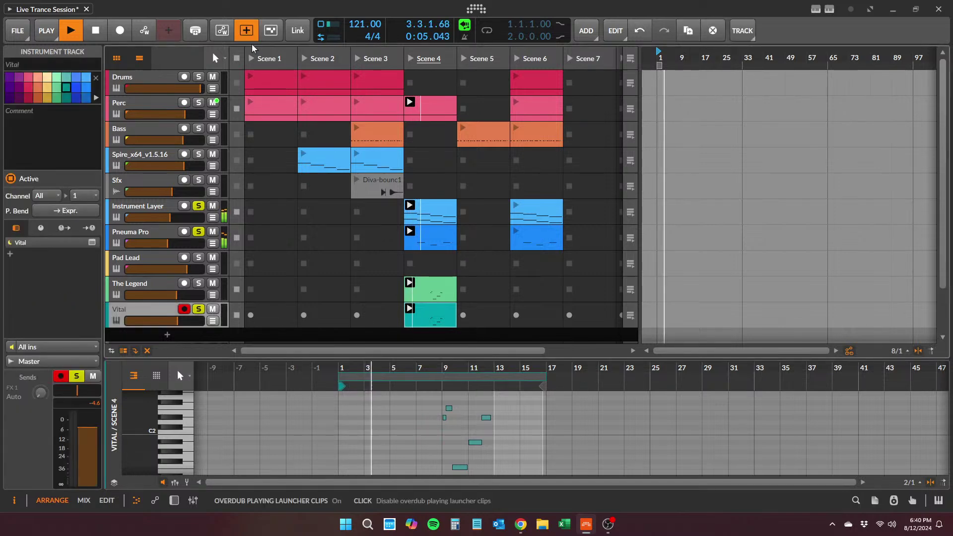
pyautogui.click(251, 33)
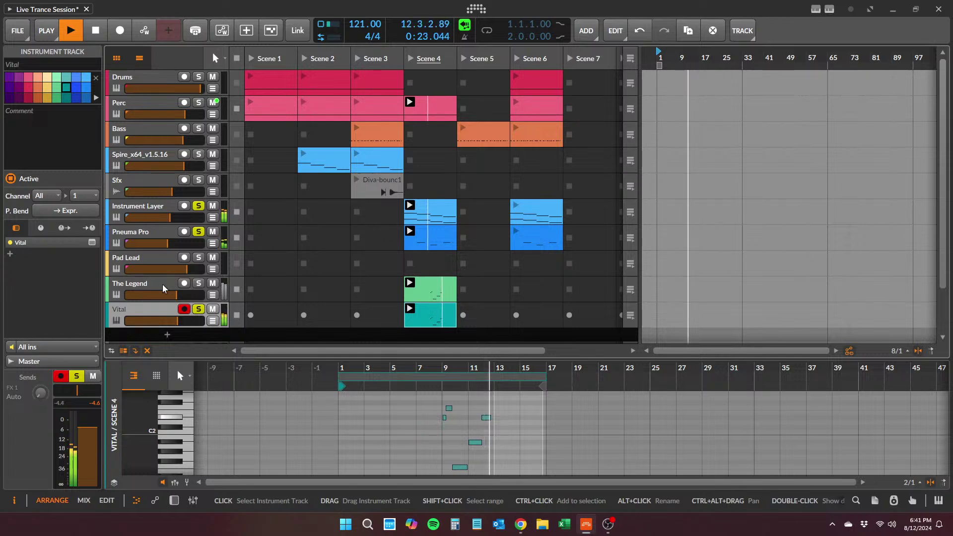
pyautogui.press('space')
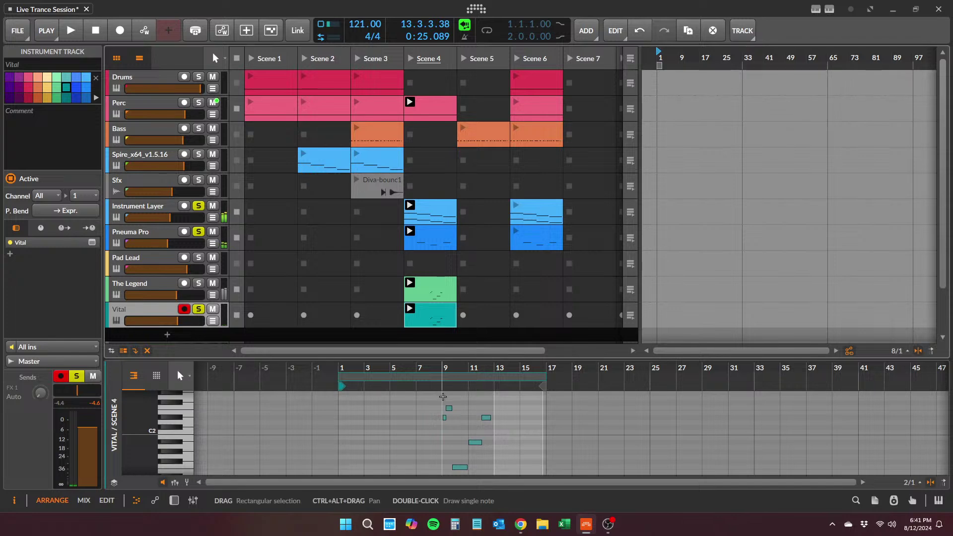
# - In Vital's clip, copy the first three notes to bar 13 and the last note to 15.1.1.00 as A#1, lengthened to 1.1.0.15
pyautogui.moveTo(442, 395); pyautogui.dragTo(511, 468)
pyautogui.click(519, 427)
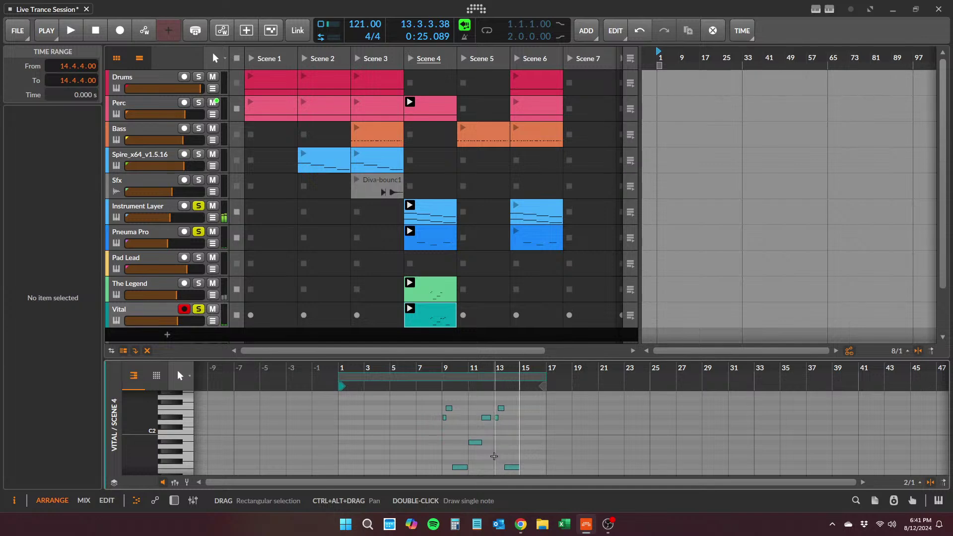
pyautogui.click(485, 418)
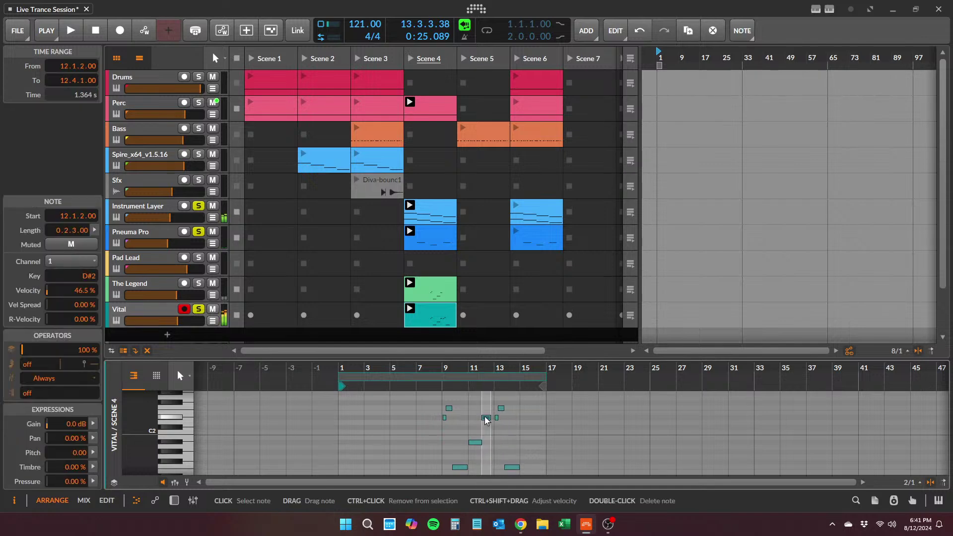
pyautogui.moveTo(487, 421); pyautogui.dragTo(527, 422)
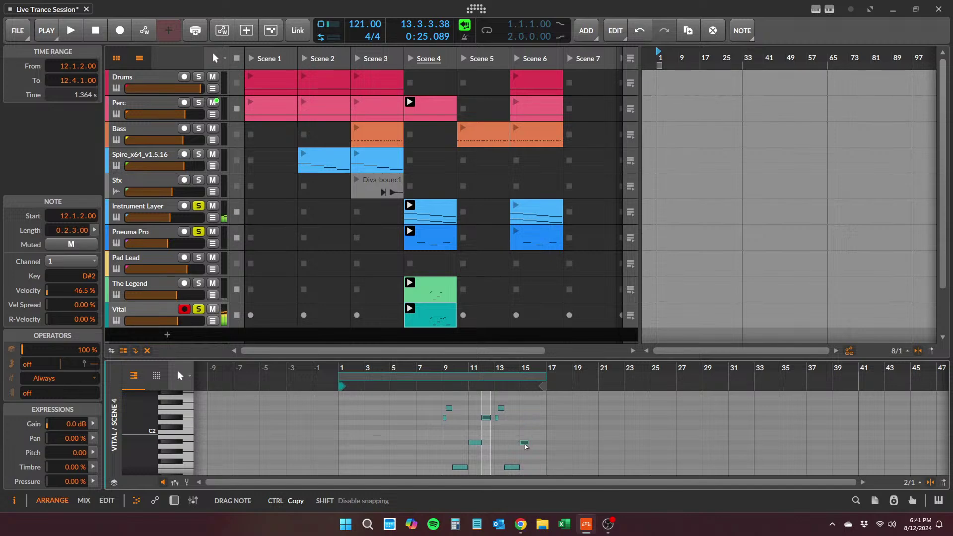
pyautogui.moveTo(526, 446); pyautogui.dragTo(527, 445)
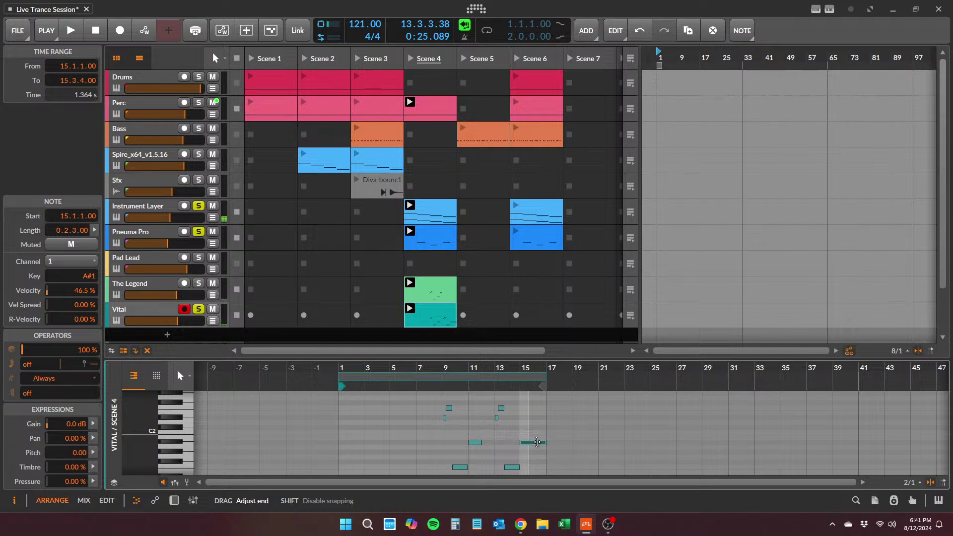
pyautogui.moveTo(535, 441); pyautogui.dragTo(536, 441)
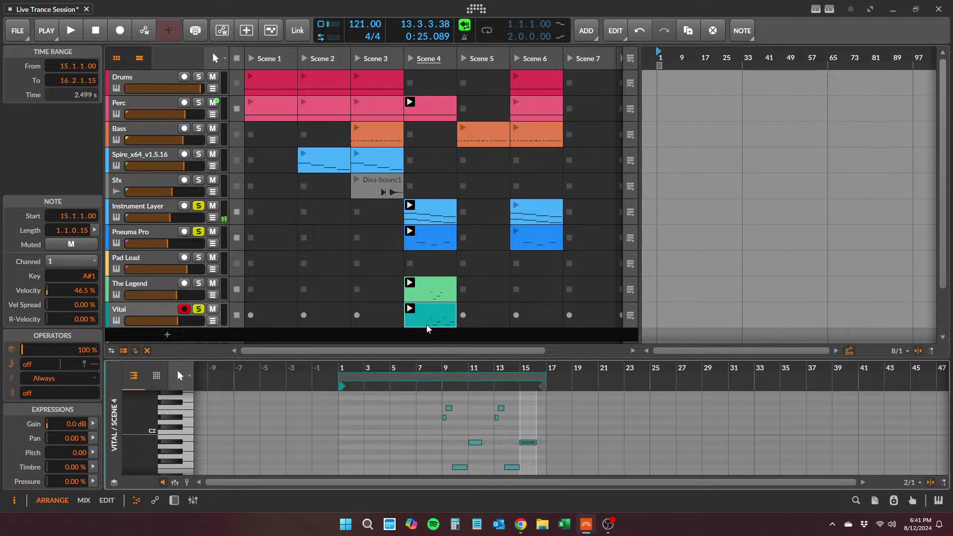
# - Copy Vital's Scene 4 clip over The Legend's clip, then relaunch Scene 4 with all solos removed
pyautogui.click(426, 324)
pyautogui.keyDown('ctrl'); pyautogui.moveTo(426, 324); pyautogui.dragTo(433, 289); pyautogui.keyUp('ctrl')
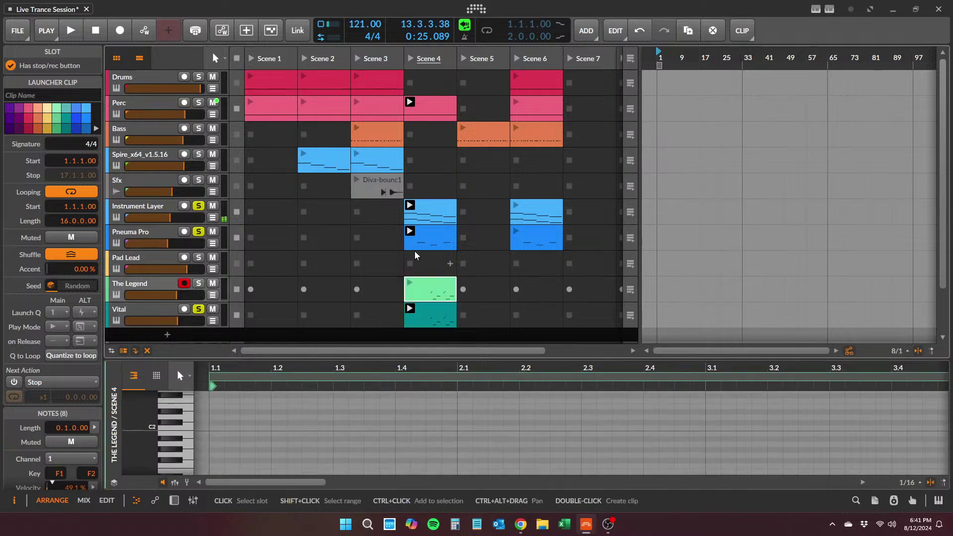
pyautogui.click(410, 59)
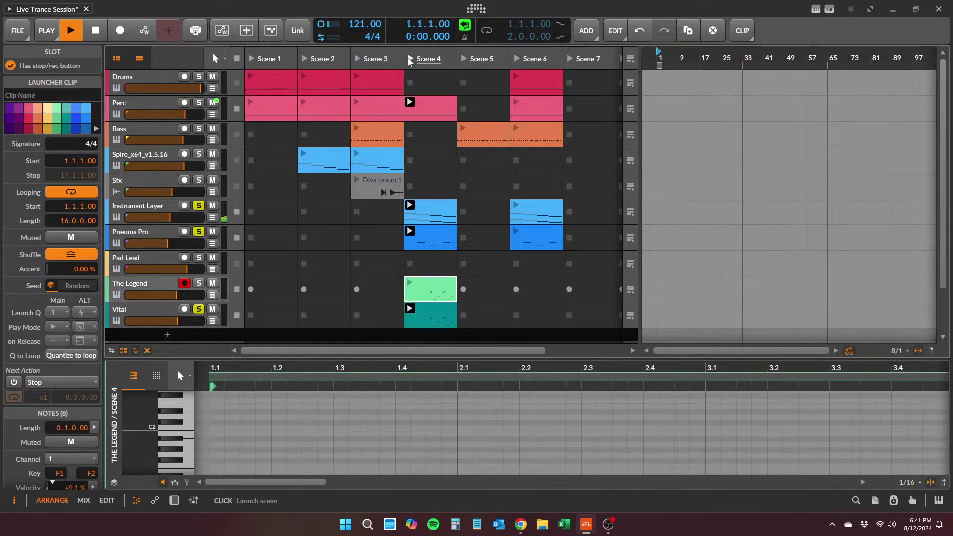
pyautogui.click(199, 206)
pyautogui.click(198, 232)
pyautogui.click(198, 309)
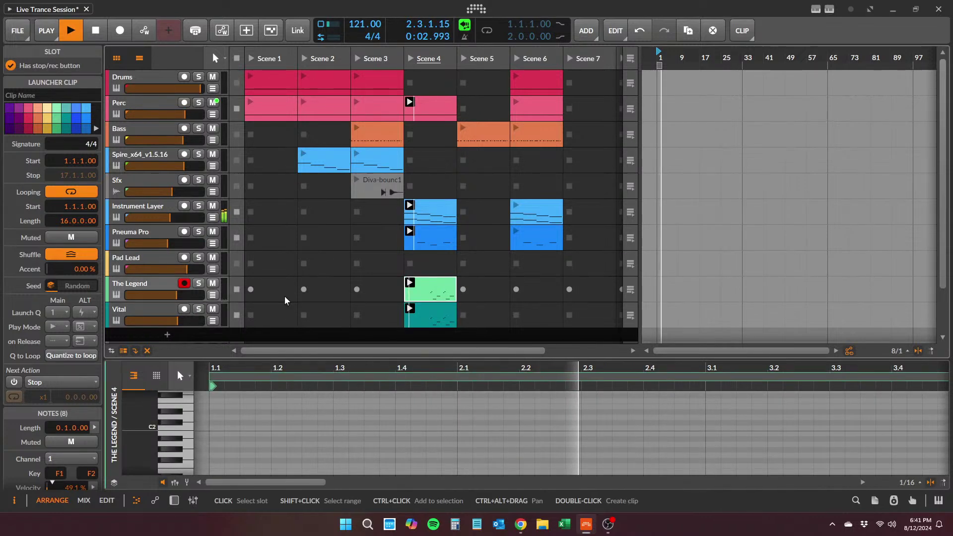
# - Open The Legend's plug-in window, view its patch browser, and close the window without changing the patch
pyautogui.click(132, 286)
pyautogui.doubleClick(132, 285)
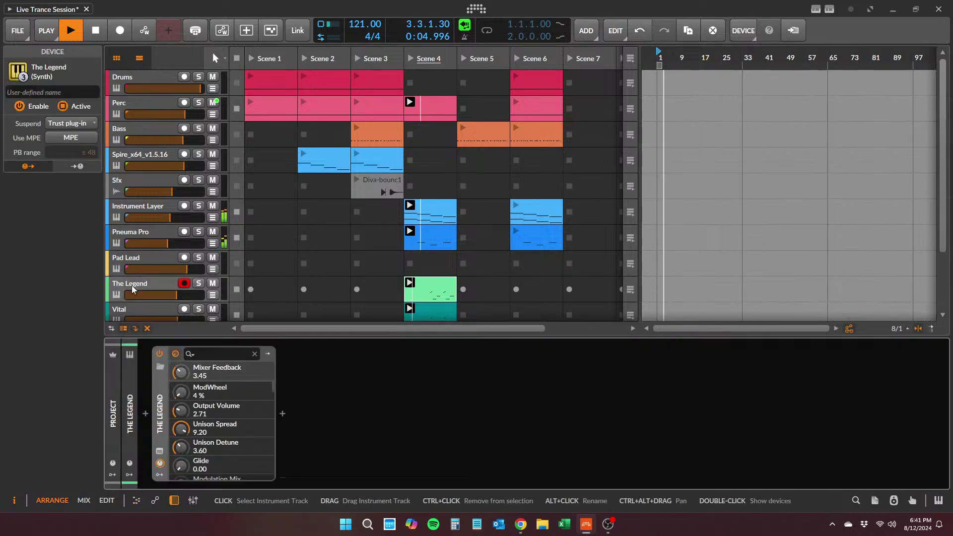
pyautogui.click(159, 450)
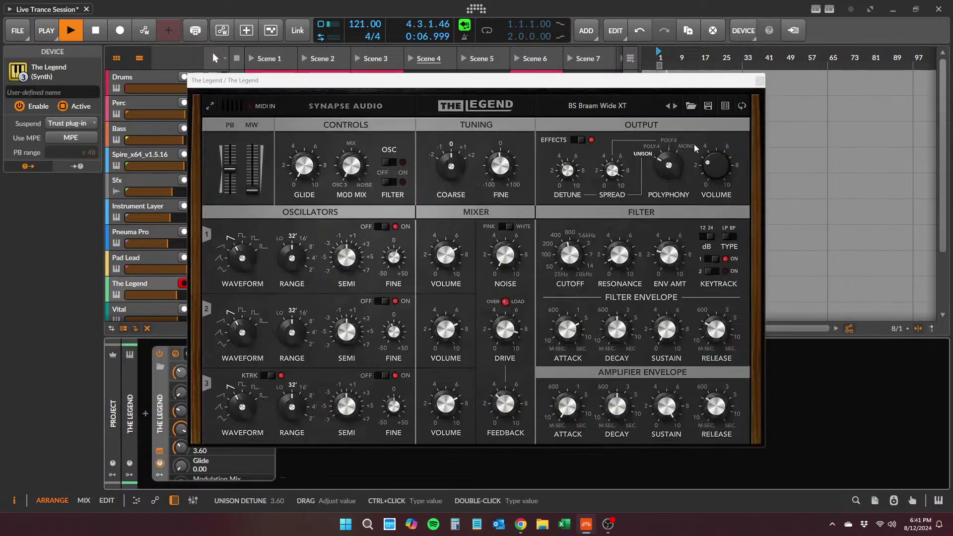
pyautogui.click(730, 107)
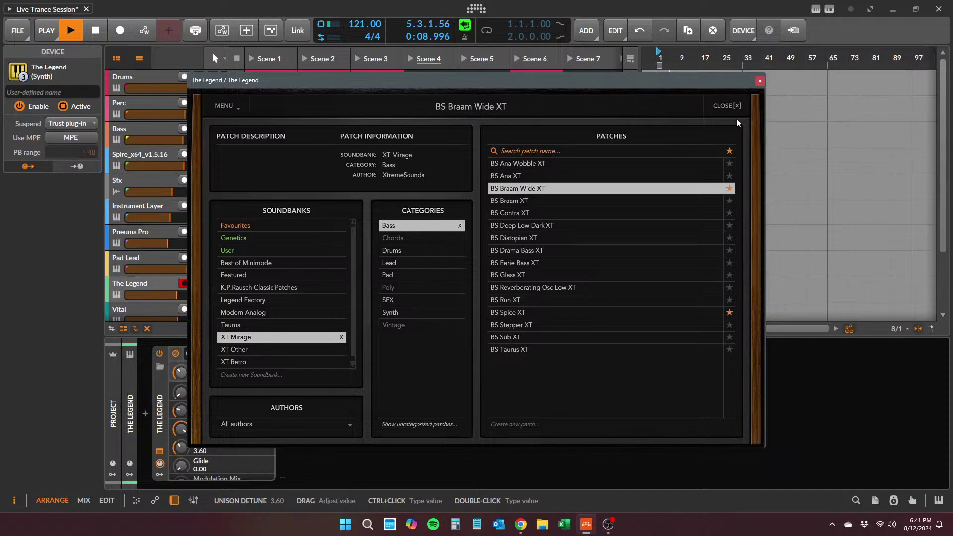
pyautogui.click(738, 106)
pyautogui.click(761, 82)
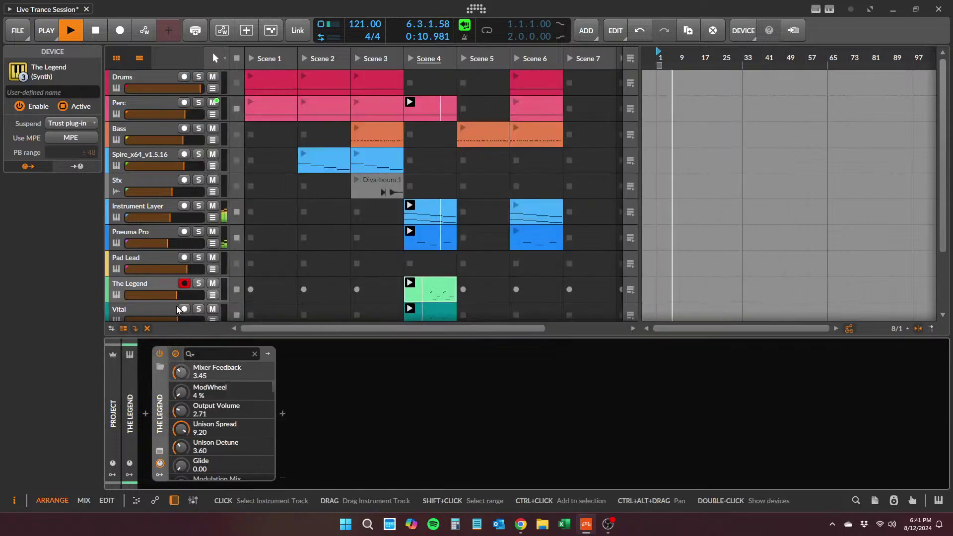
# - Select The Legend and Vital together, solo both to hear the bass layers alone, and stop playback
pyautogui.click(159, 312)
pyautogui.keyDown('ctrl'); pyautogui.click(154, 284); pyautogui.keyUp('ctrl')
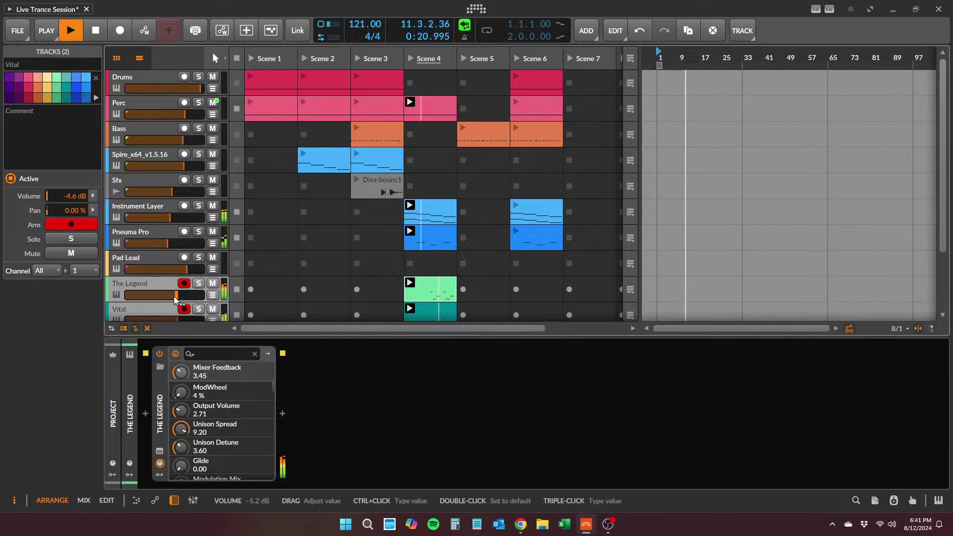
pyautogui.click(199, 284)
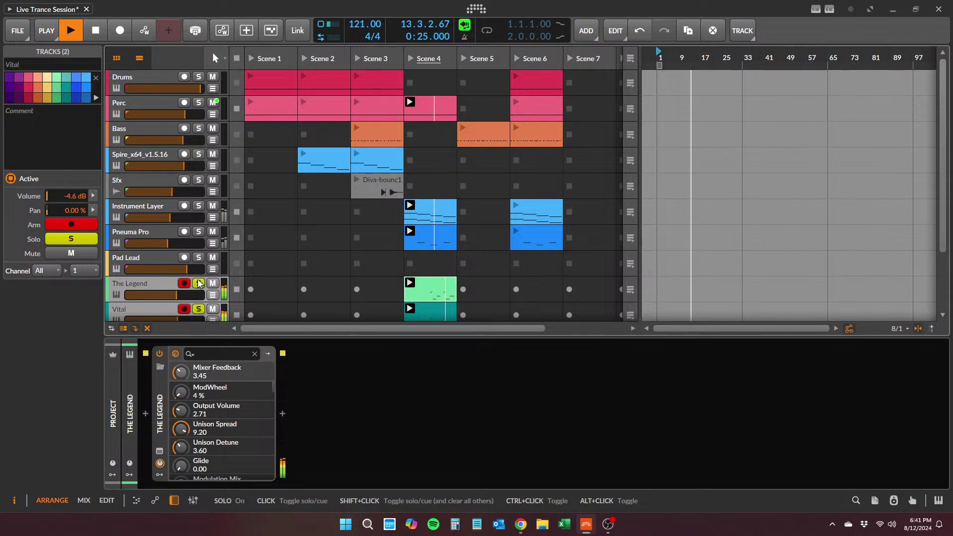
pyautogui.moveTo(183, 338); pyautogui.dragTo(188, 419)
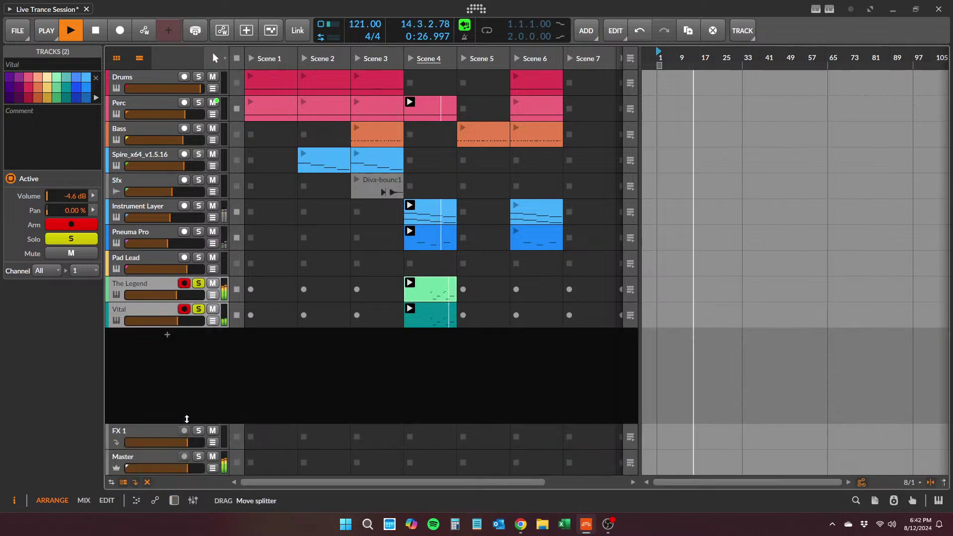
pyautogui.press('space')
pyautogui.press('space')
pyautogui.press('space')
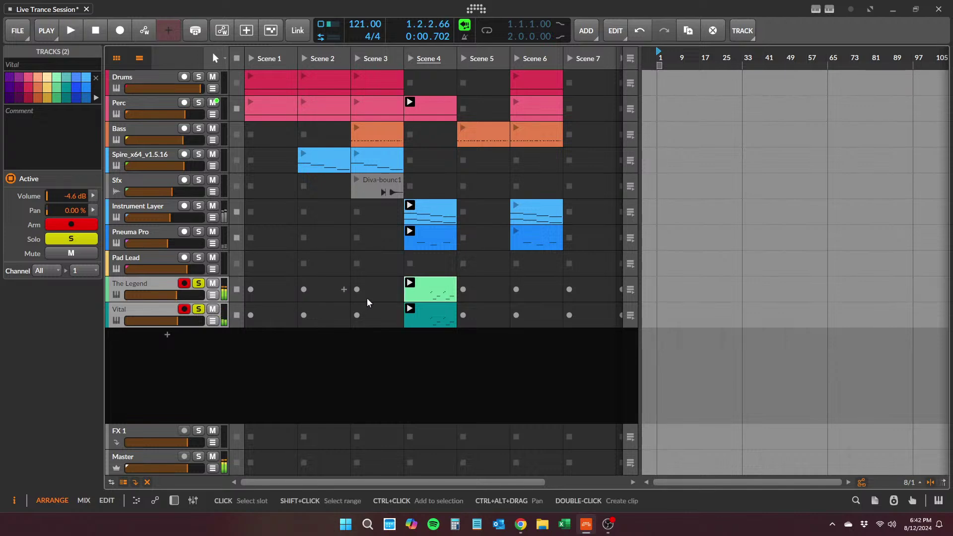
# - Open the notes of The Legend's Scene 4 clip and play the soloed bass layers briefly
pyautogui.doubleClick(437, 291)
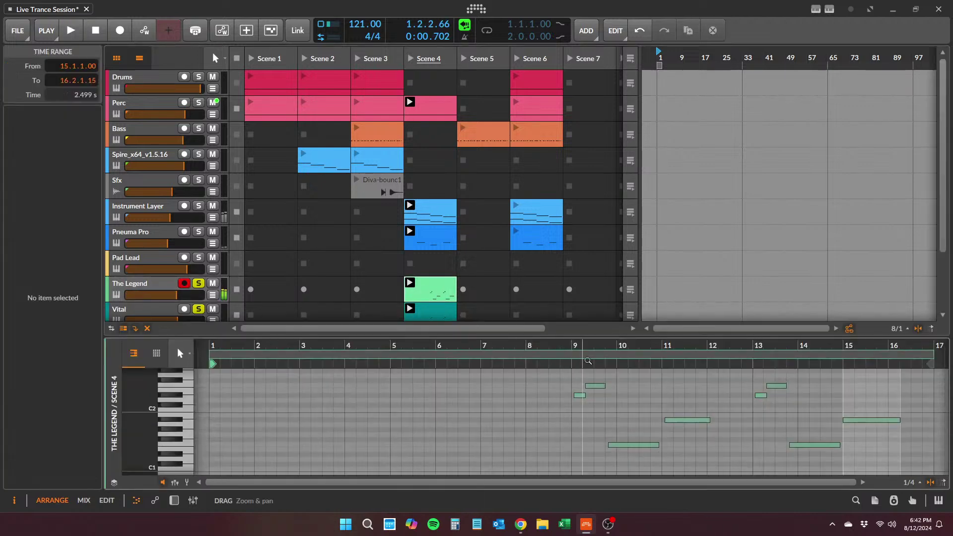
pyautogui.press('space')
pyautogui.press('space')
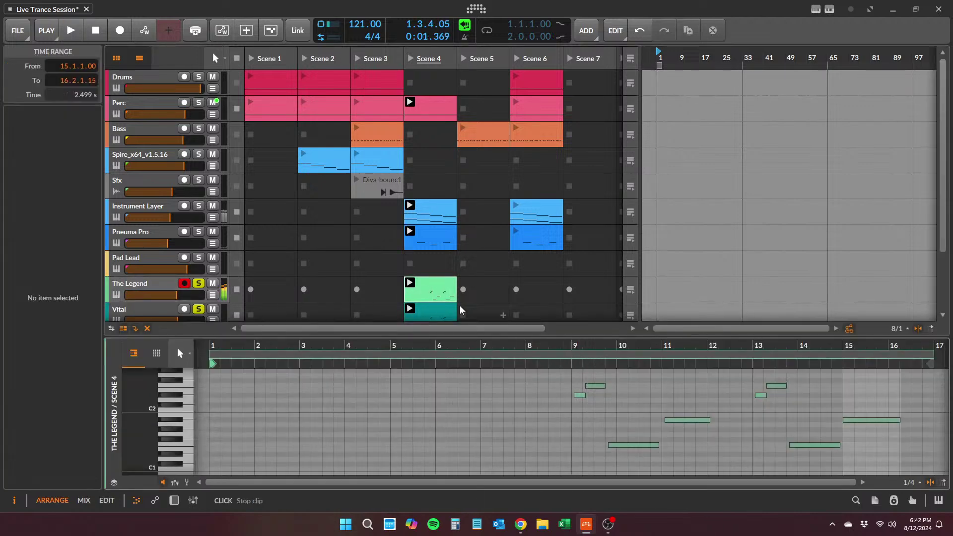
pyautogui.click(447, 296)
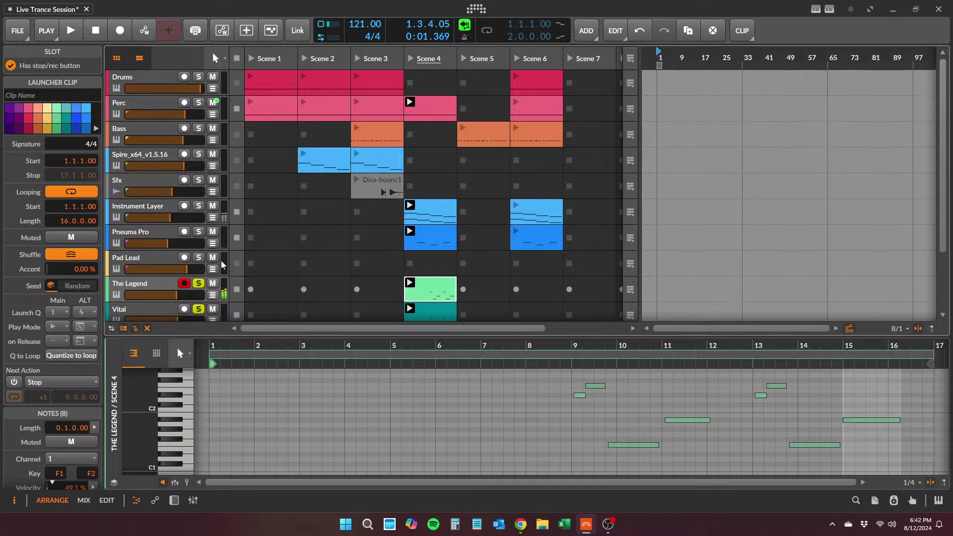
# - Turn off The Legend's built-in effects, close its plug-in window, and briefly play the soloed bass layers
pyautogui.click(160, 293)
pyautogui.doubleClick(160, 293)
pyautogui.click(159, 451)
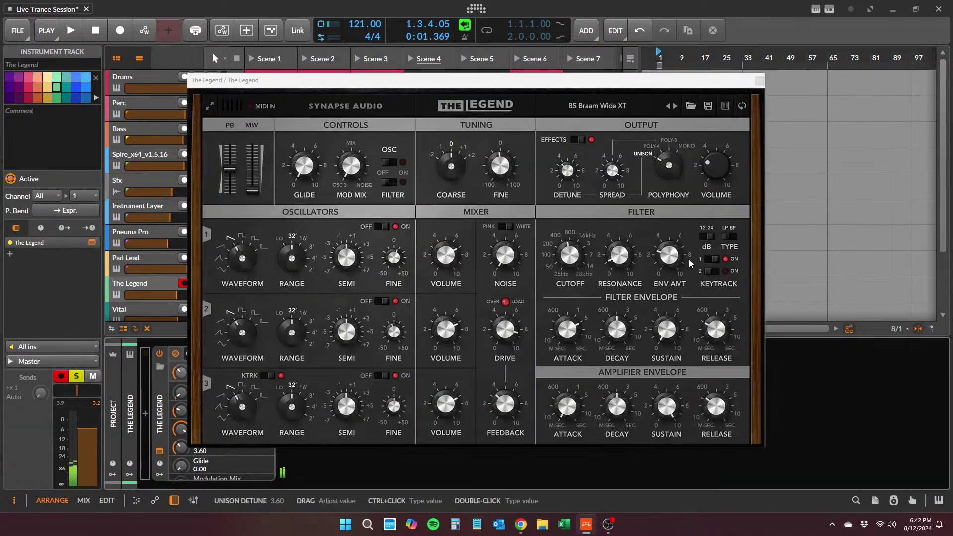
pyautogui.click(580, 140)
pyautogui.press('space')
pyautogui.click(760, 81)
pyautogui.press('space')
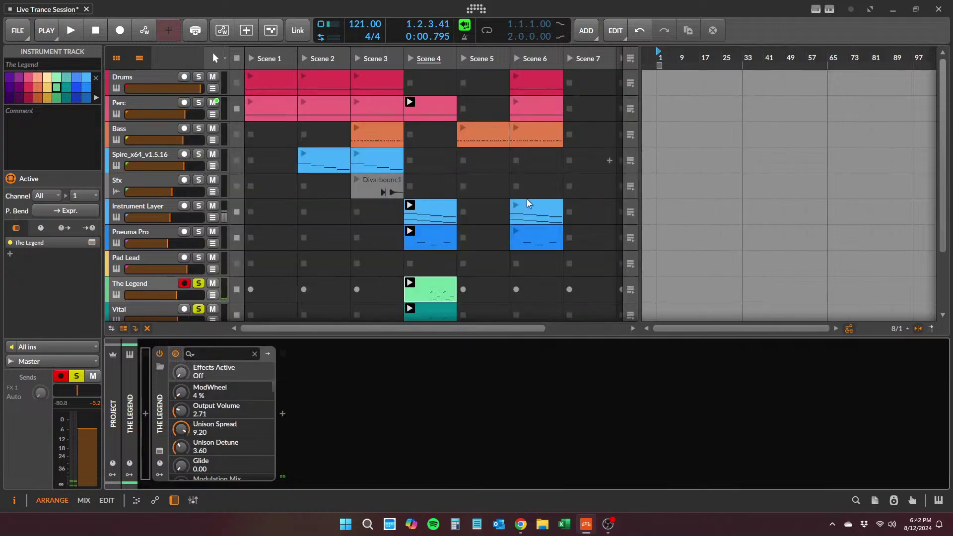
pyautogui.press('space')
pyautogui.press('space')
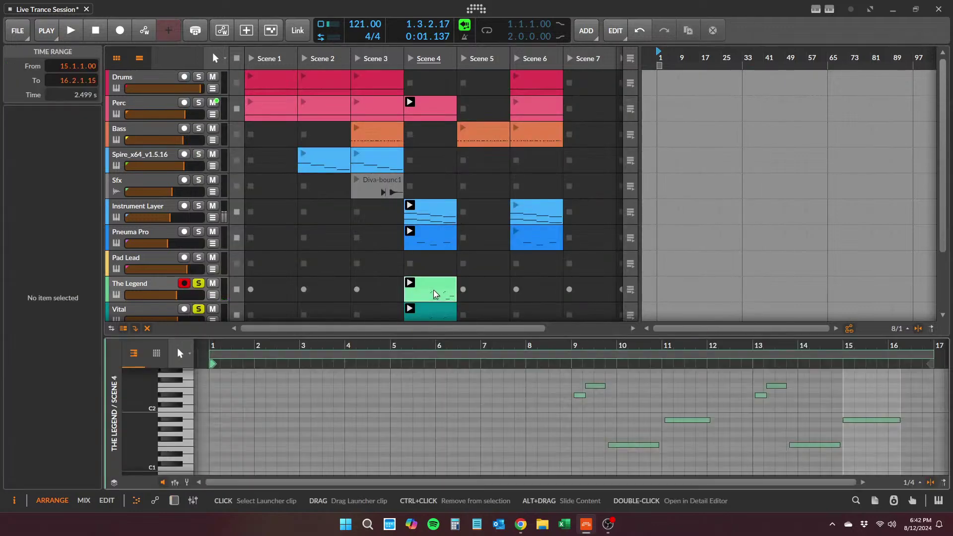
# - Open the notes of The Legend's Scene 4 clip and play the soloed bass layers around bar 9
pyautogui.doubleClick(434, 290)
pyautogui.press('space')
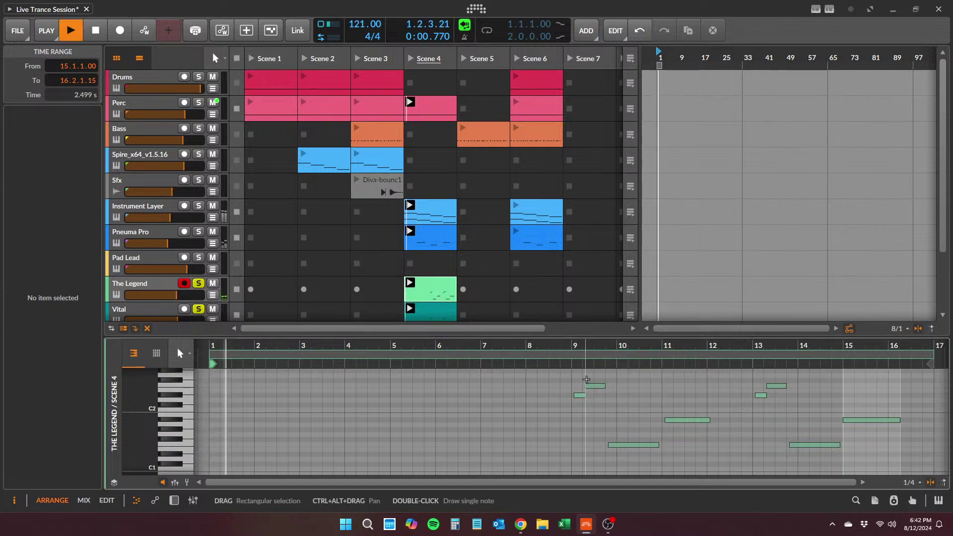
pyautogui.doubleClick(587, 380)
pyautogui.doubleClick(587, 380)
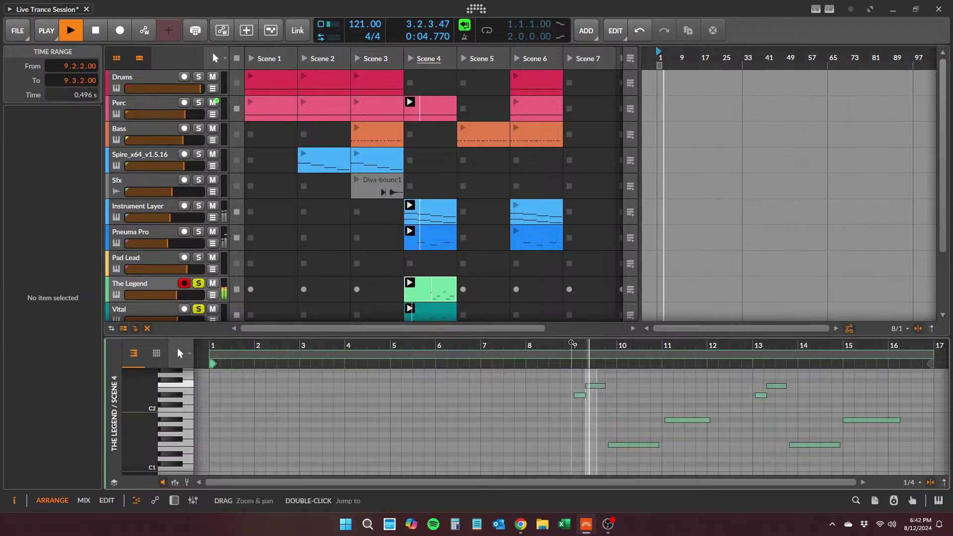
pyautogui.press('space')
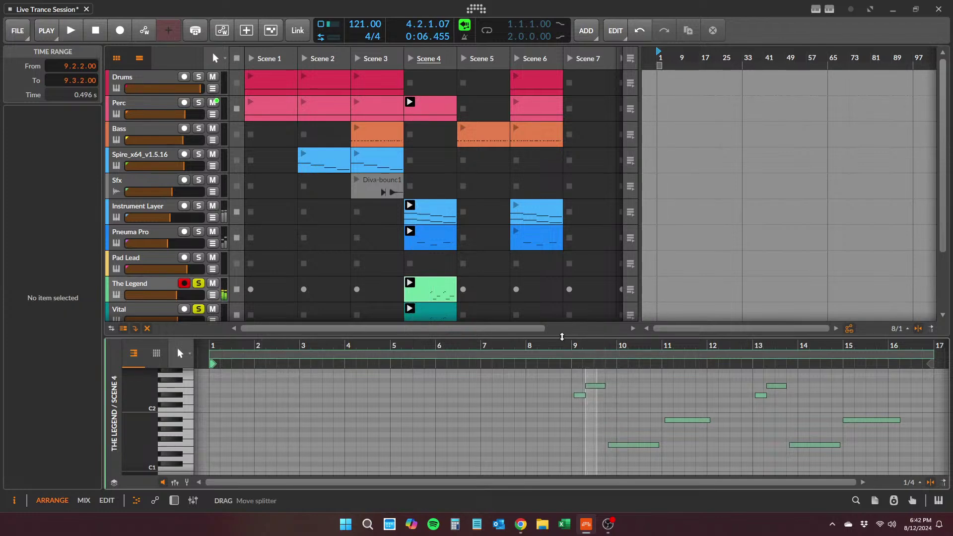
# - Transpose all notes in The Legend's Scene 4 clip up one octave and audition the soloed bass layers
pyautogui.hotkey('ctrl', 'a')
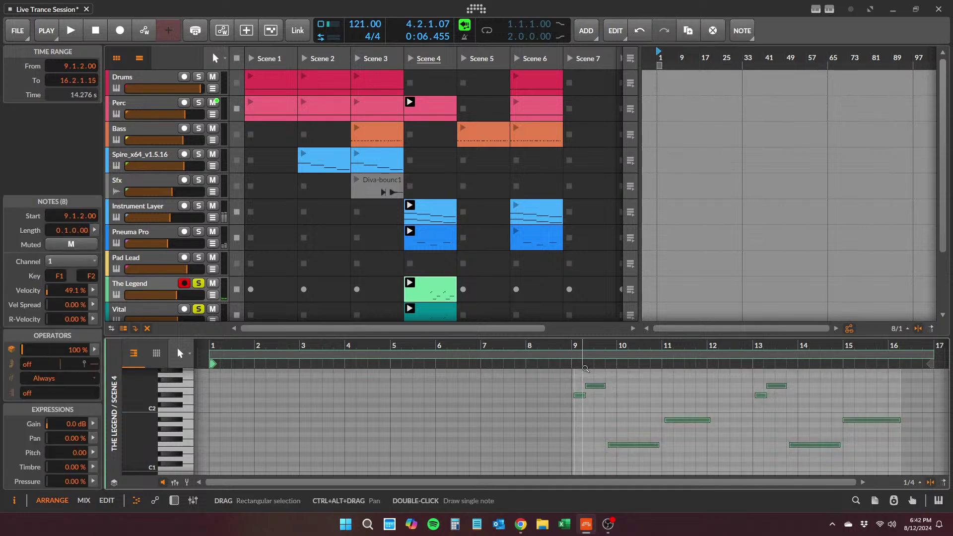
pyautogui.click(748, 29)
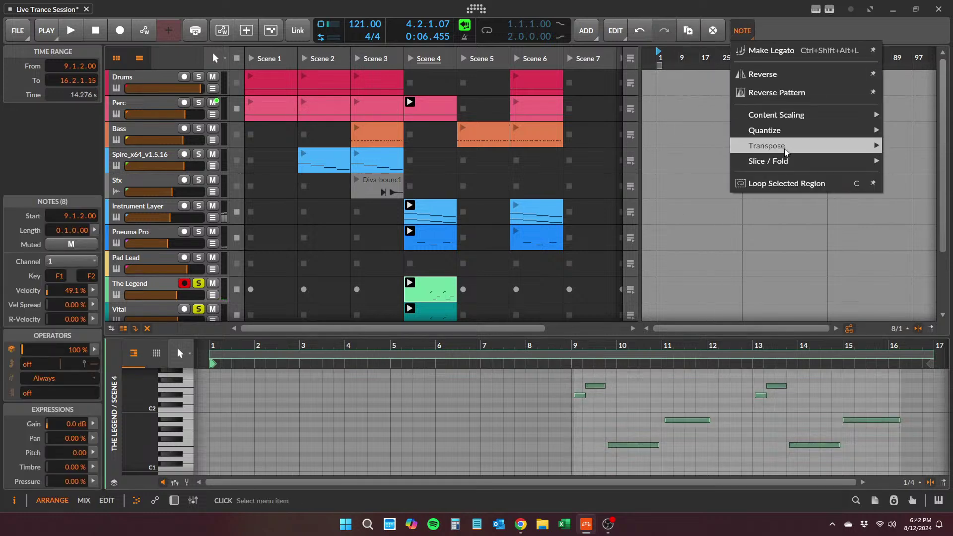
pyautogui.moveTo(771, 148)
pyautogui.click(608, 183)
pyautogui.press('space')
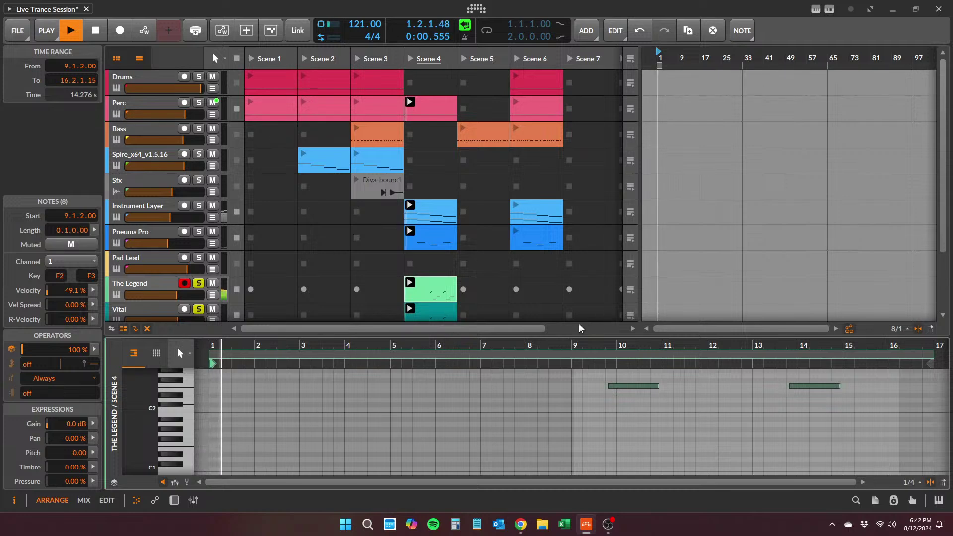
pyautogui.press('space')
pyautogui.press('space')
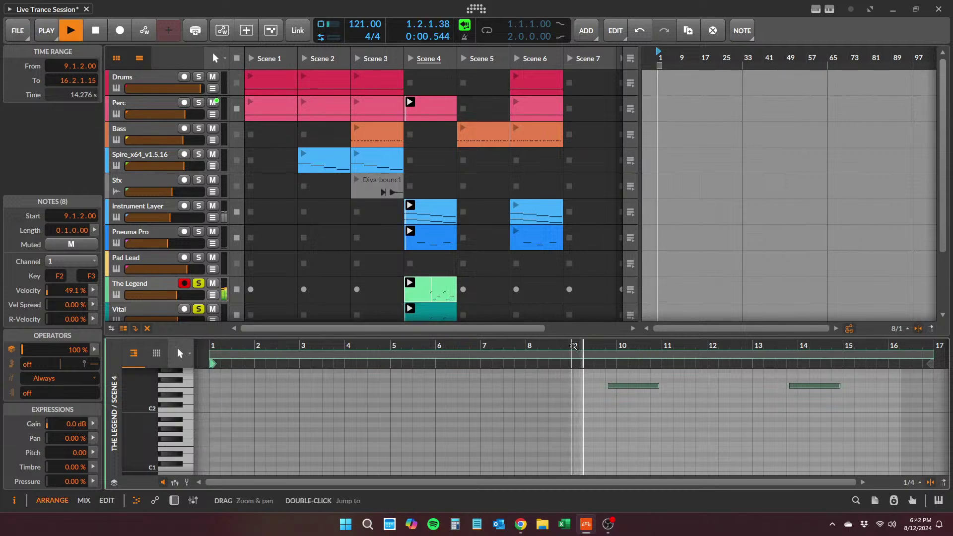
pyautogui.press('space')
# - Unsolo The Legend and Vital, and briefly play the bass layers within the full mix
pyautogui.click(198, 284)
pyautogui.click(199, 310)
pyautogui.press('space')
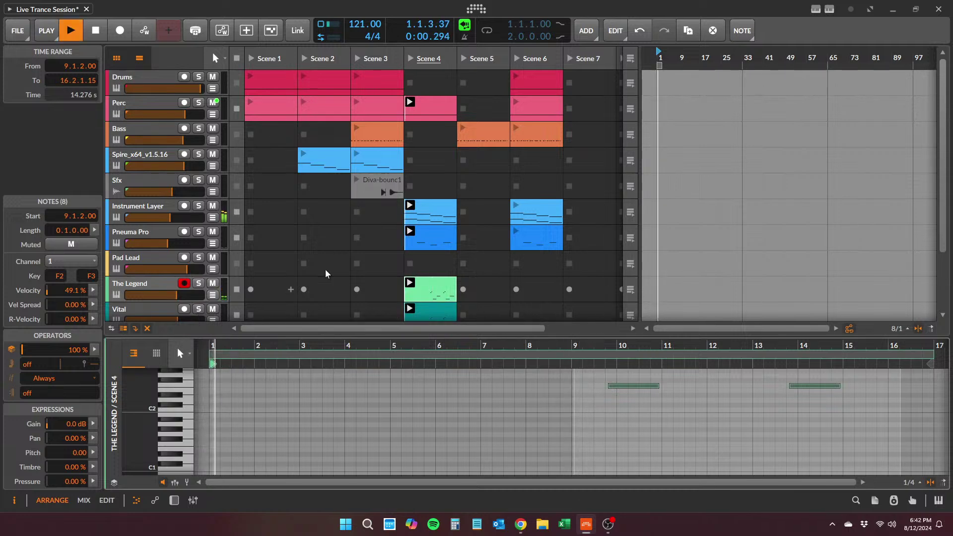
pyautogui.press('space')
pyautogui.press('space')
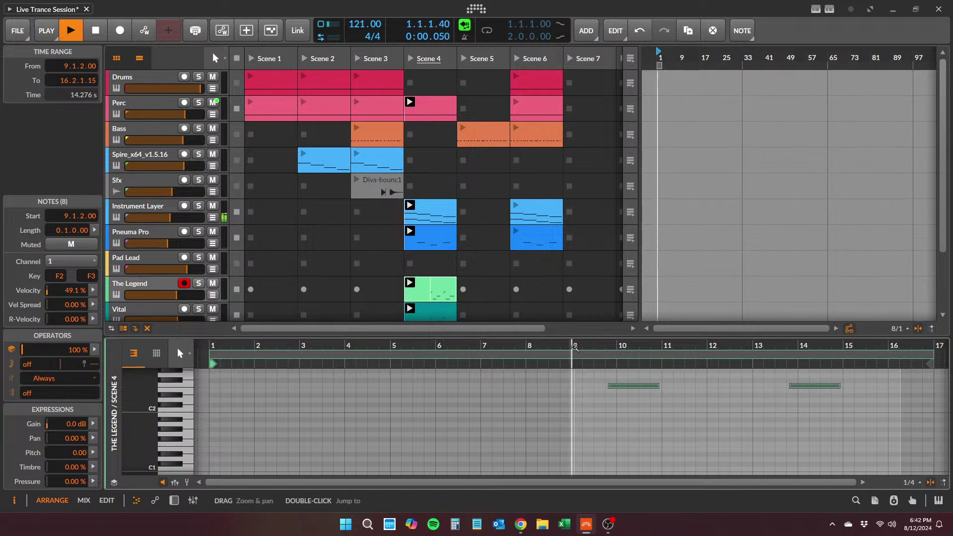
pyautogui.press('space')
# - Compare the notes of the Vital and The Legend clips in Scene 4, playing each briefly in the mix
pyautogui.click(436, 312)
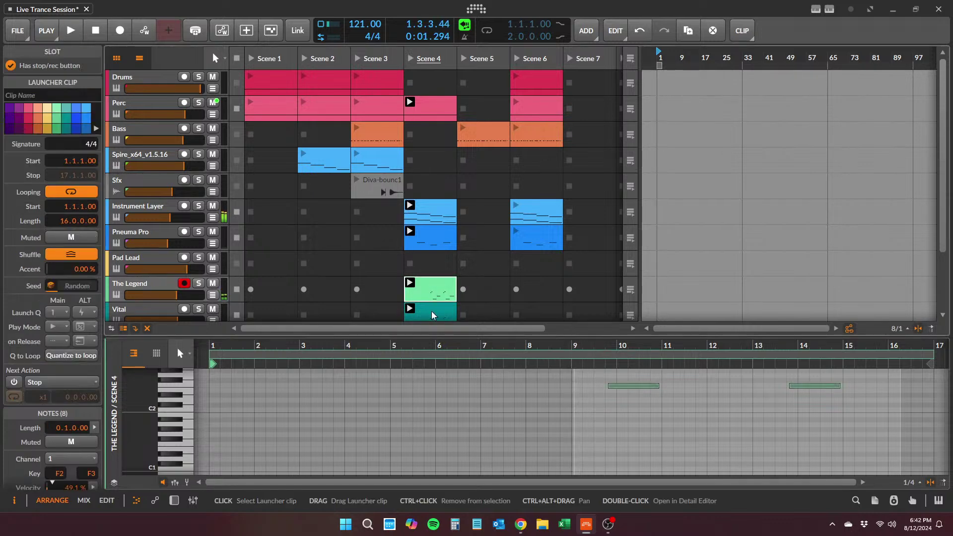
pyautogui.press('space')
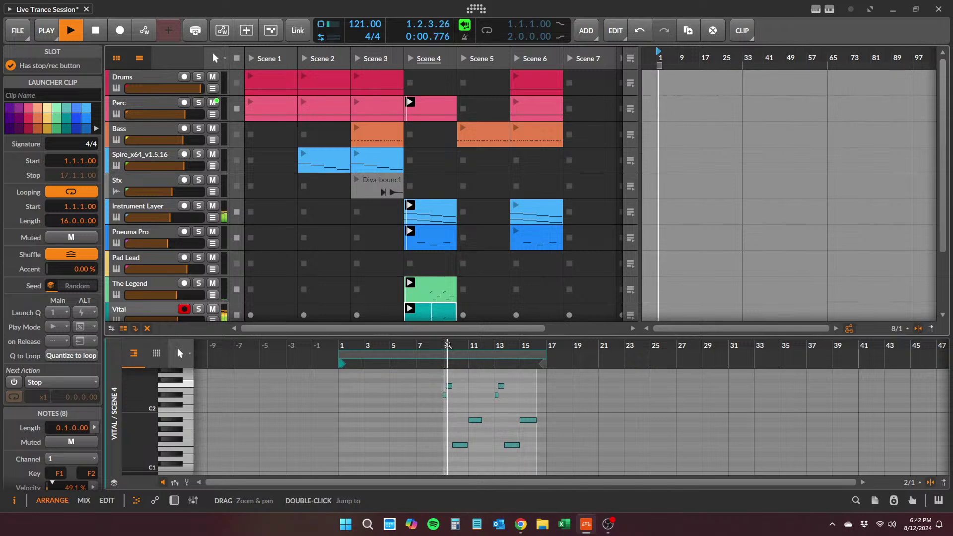
pyautogui.press('space')
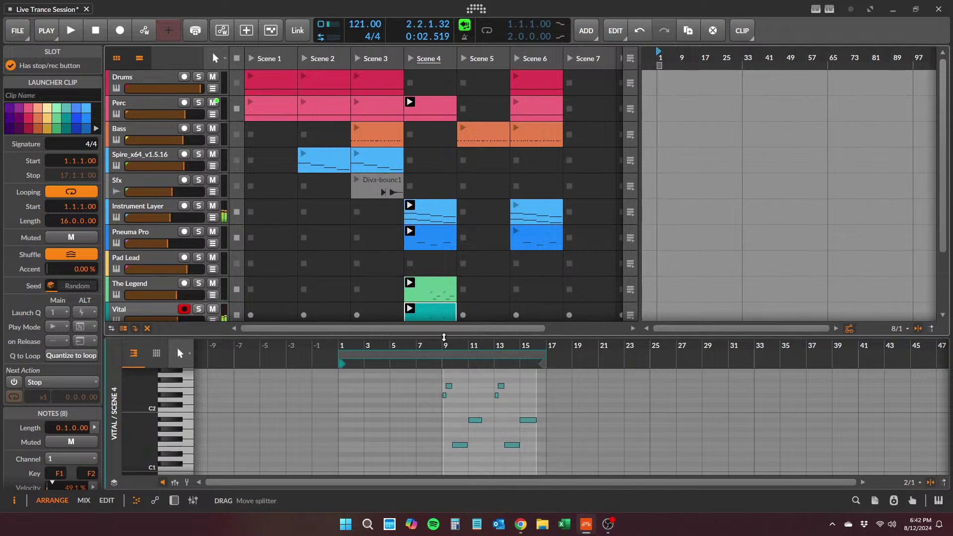
pyautogui.click(430, 287)
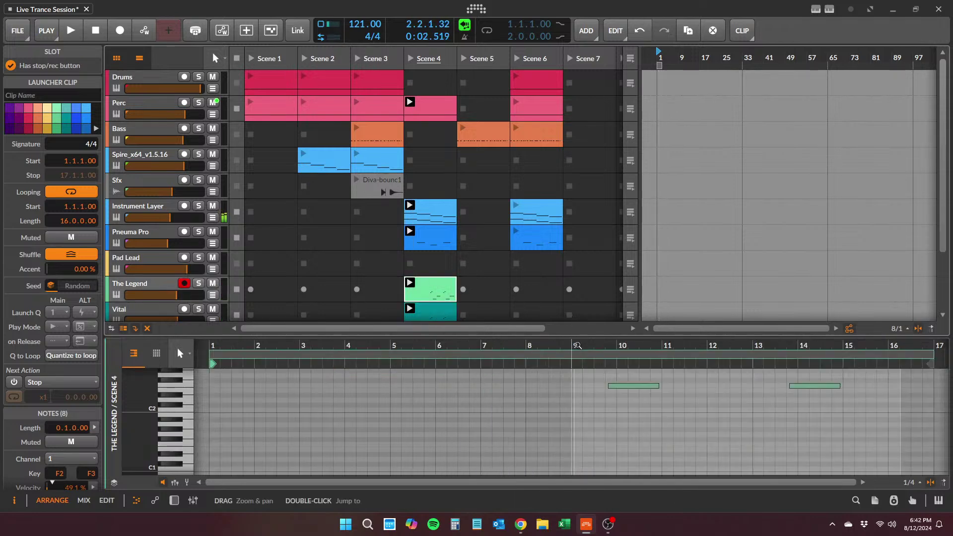
pyautogui.press('space')
pyautogui.press('space')
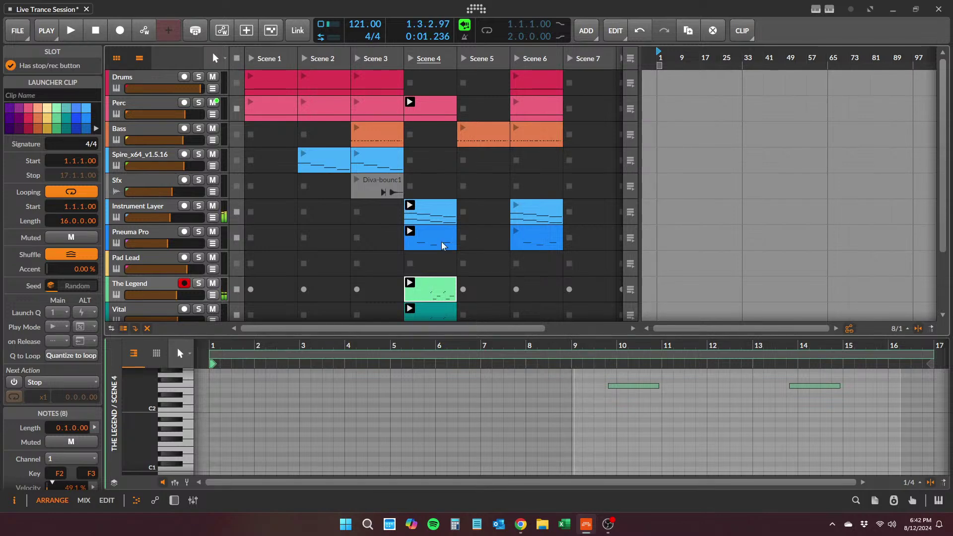
# - Listen through Scene 4, stop playback, and lower the bar 15 note of The Legend's clip to G#2
pyautogui.press('space')
pyautogui.moveTo(400, 337); pyautogui.dragTo(413, 356)
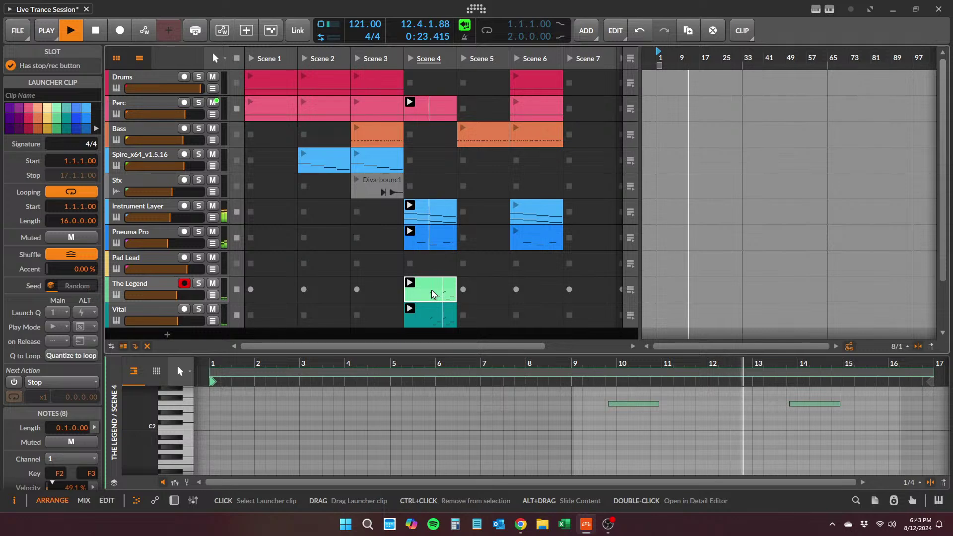
pyautogui.moveTo(456, 353)
pyautogui.mouseDown()
pyautogui.moveTo(478, 268)
pyautogui.moveTo(440, 248)
pyautogui.moveTo(447, 253)
pyautogui.mouseUp()
pyautogui.click(470, 318)
pyautogui.scroll(4, 450, 371)
pyautogui.scroll(-4, 450, 371)
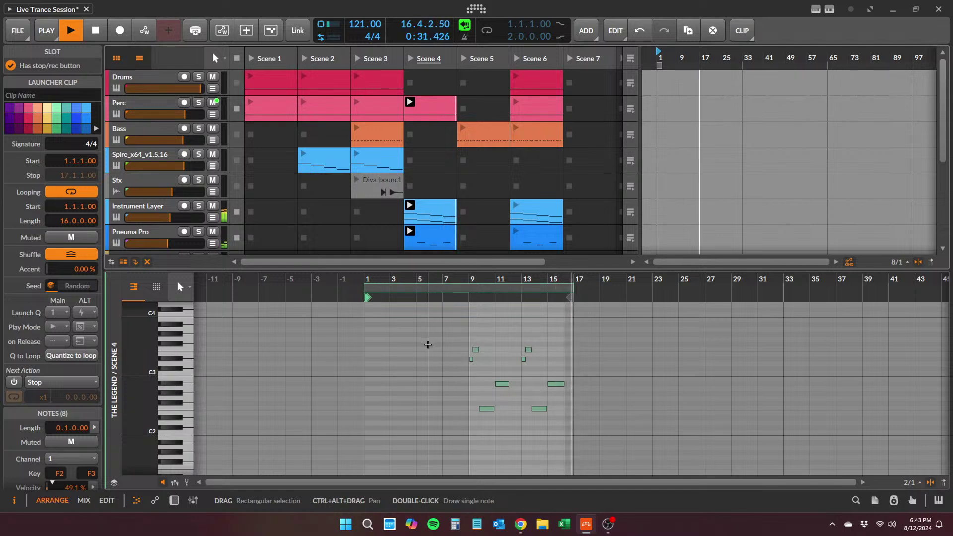
pyautogui.press('space')
pyautogui.moveTo(554, 386); pyautogui.dragTo(555, 406)
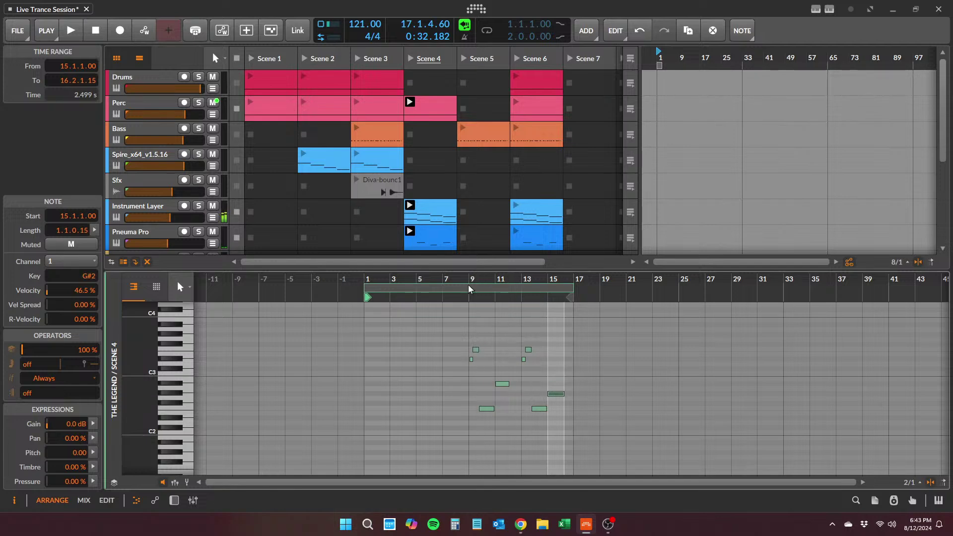
# - Move the clips of Scenes 5 and 6, from Drums down to Pad Lead, into Scenes 6 and 7
pyautogui.moveTo(471, 268); pyautogui.dragTo(464, 330)
pyautogui.click(439, 287)
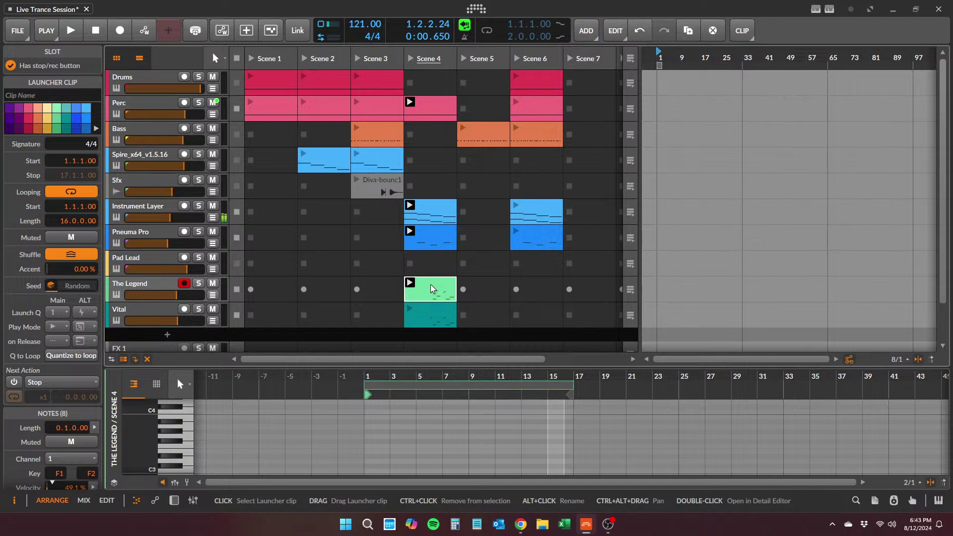
pyautogui.moveTo(478, 85); pyautogui.dragTo(556, 263)
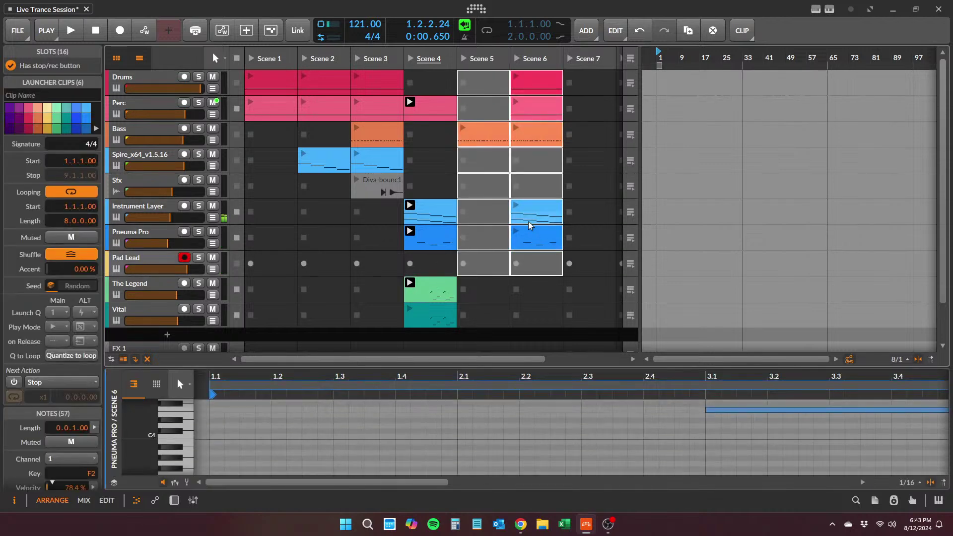
pyautogui.moveTo(530, 225); pyautogui.dragTo(583, 225)
# - Move The Legend and Vital clips together from Scene 4 to Scene 5
pyautogui.click(433, 293)
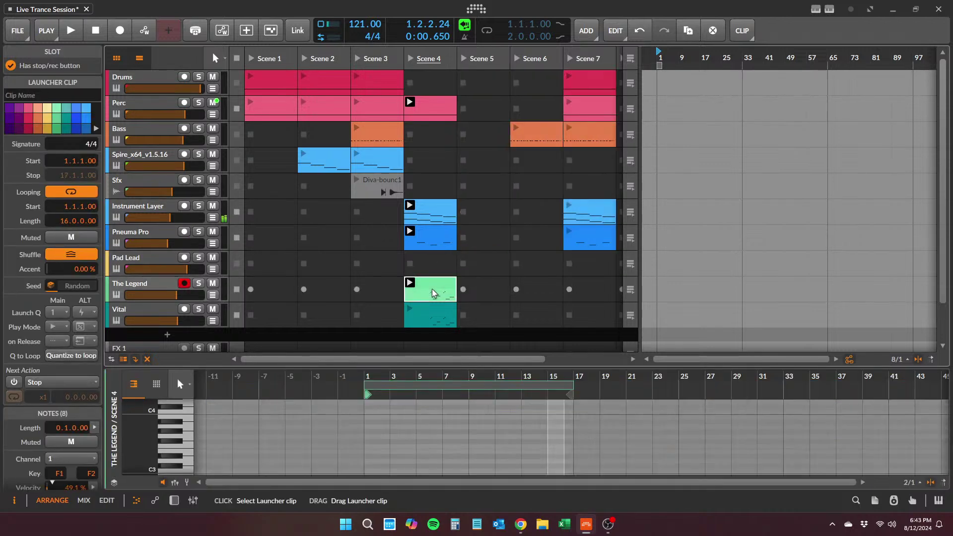
pyautogui.keyDown('ctrl'); pyautogui.click(433, 315); pyautogui.keyUp('ctrl')
pyautogui.moveTo(434, 294); pyautogui.dragTo(486, 295)
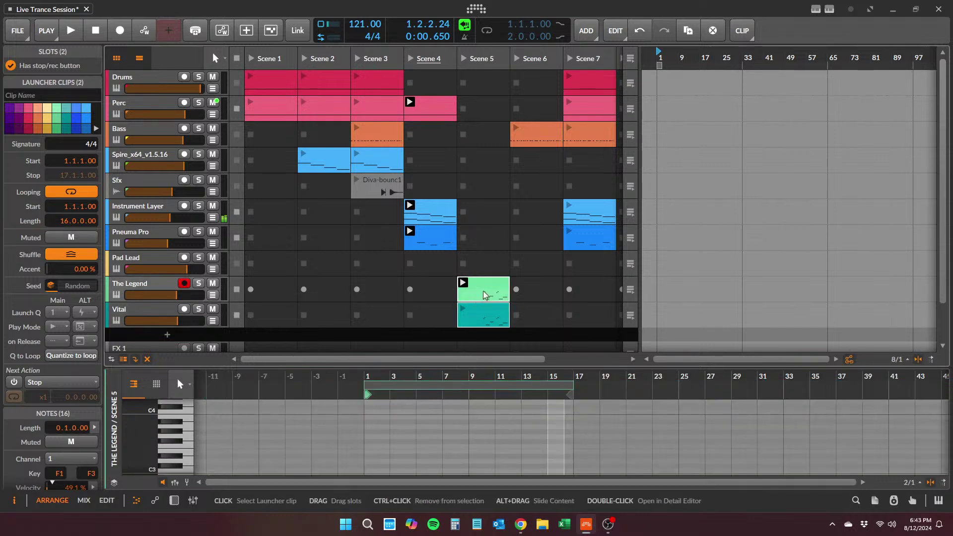
# - Set the loop start of The Legend's Scene 5 clip to bar 9, so it loops bars 9 to 17
pyautogui.doubleClick(486, 288)
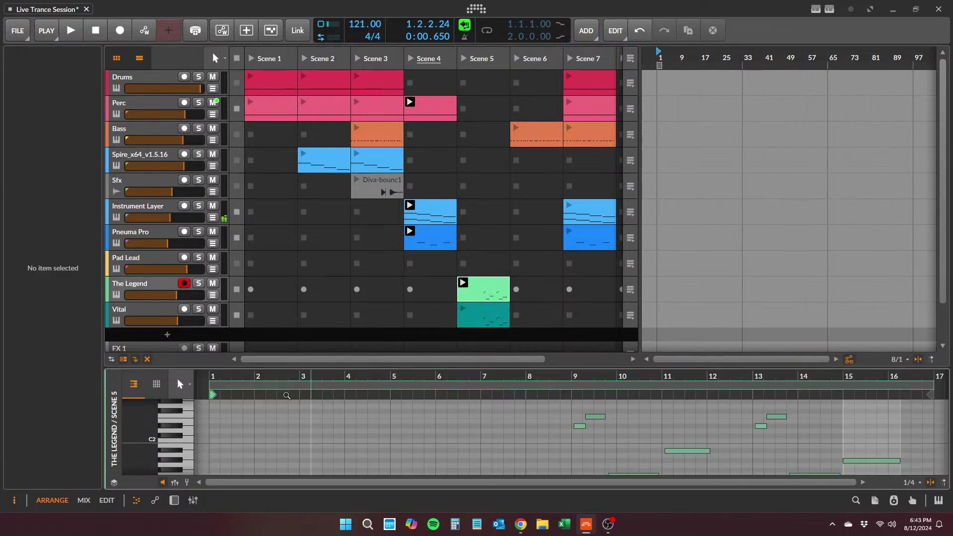
pyautogui.moveTo(209, 389); pyautogui.dragTo(569, 406)
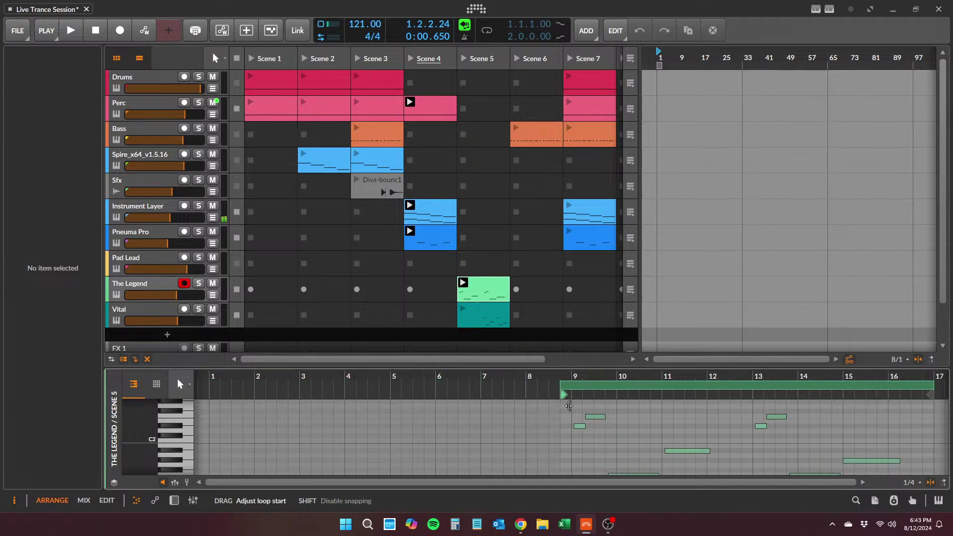
pyautogui.doubleClick(492, 289)
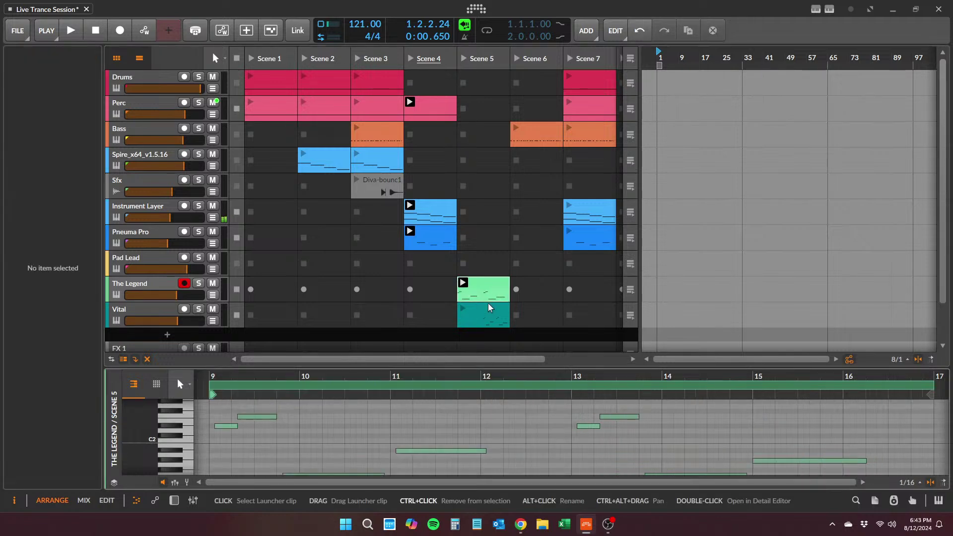
# - Copy the Instrument Layer and Pneuma Pro clips from Scene 4 into Scene 5, and move the Perc clip there
pyautogui.click(429, 212)
pyautogui.keyDown('ctrl'); pyautogui.click(431, 231); pyautogui.keyUp('ctrl')
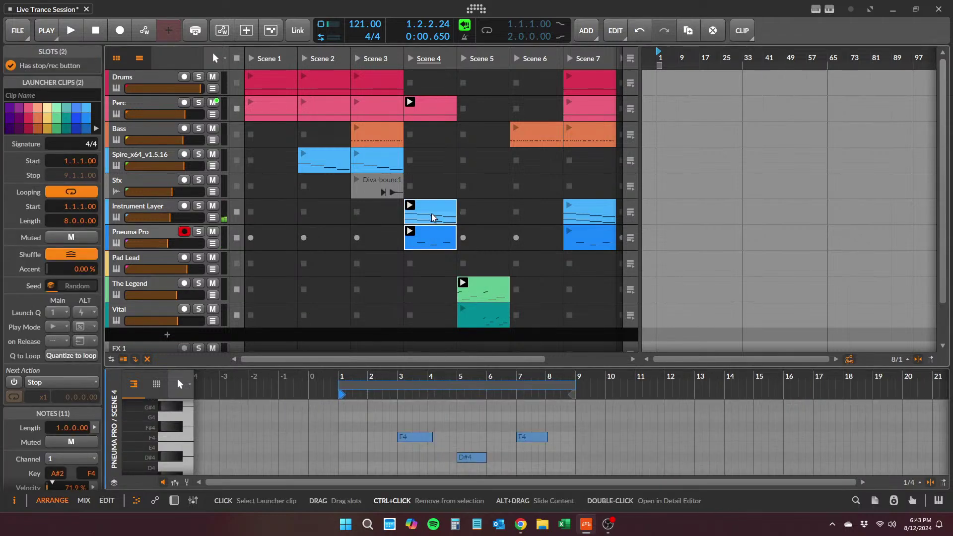
pyautogui.moveTo(432, 214); pyautogui.dragTo(464, 205)
pyautogui.click(426, 110)
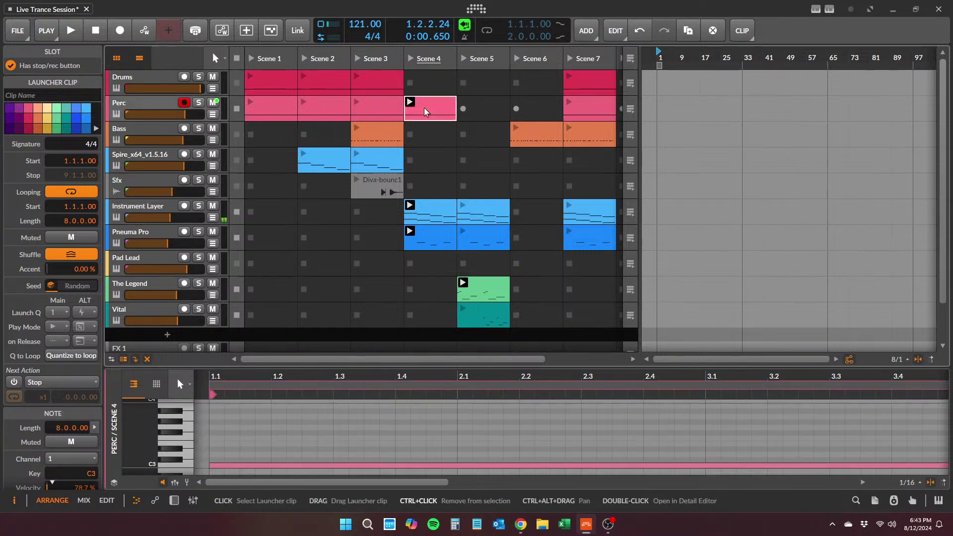
pyautogui.moveTo(426, 110); pyautogui.dragTo(481, 112)
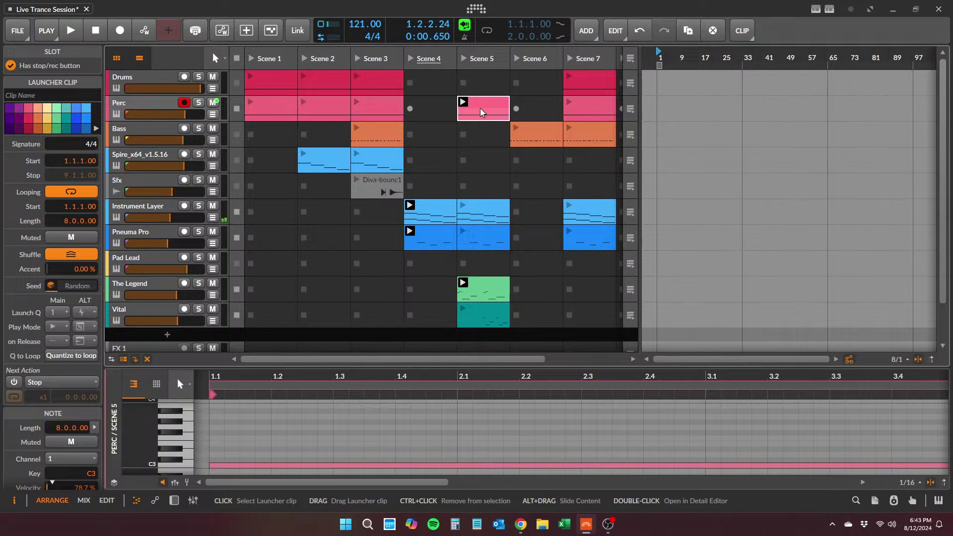
# - Launch Scene 5 to hear the rearranged clips together, and stop playback
pyautogui.click(464, 59)
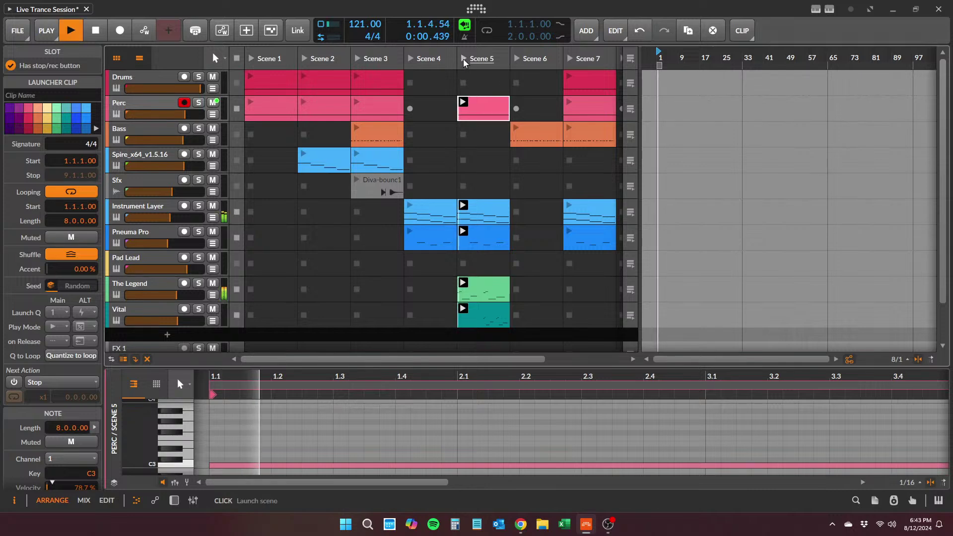
pyautogui.moveTo(427, 367); pyautogui.dragTo(436, 288)
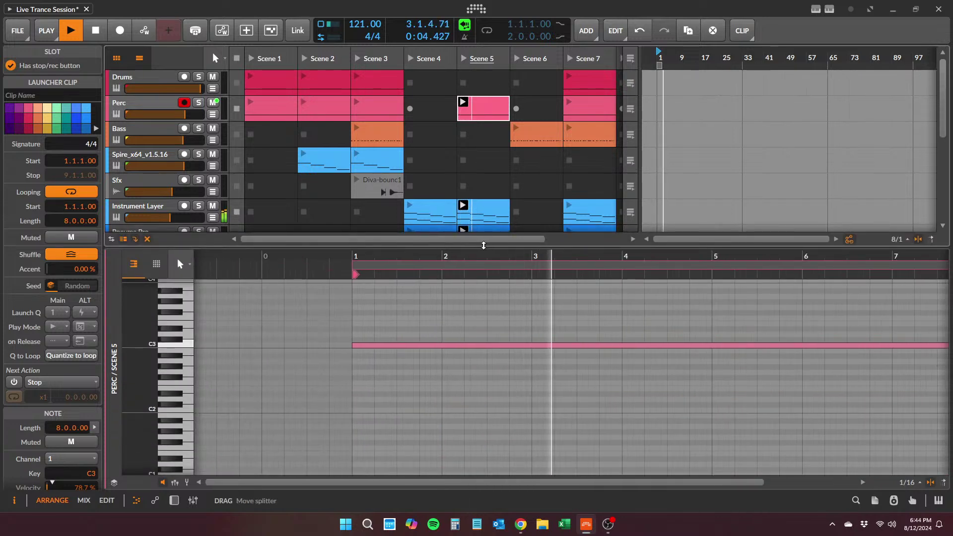
pyautogui.moveTo(482, 246); pyautogui.dragTo(482, 349)
pyautogui.press('space')
# - Open The Legend's Scene 5 clip in an enlarged note editor and briefly play its opening notes
pyautogui.click(485, 290)
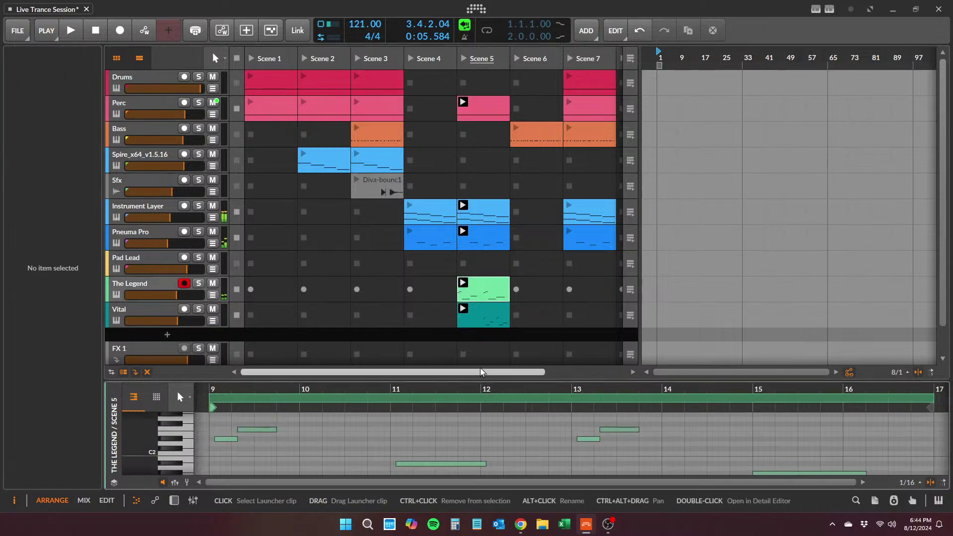
pyautogui.moveTo(517, 379); pyautogui.dragTo(517, 142)
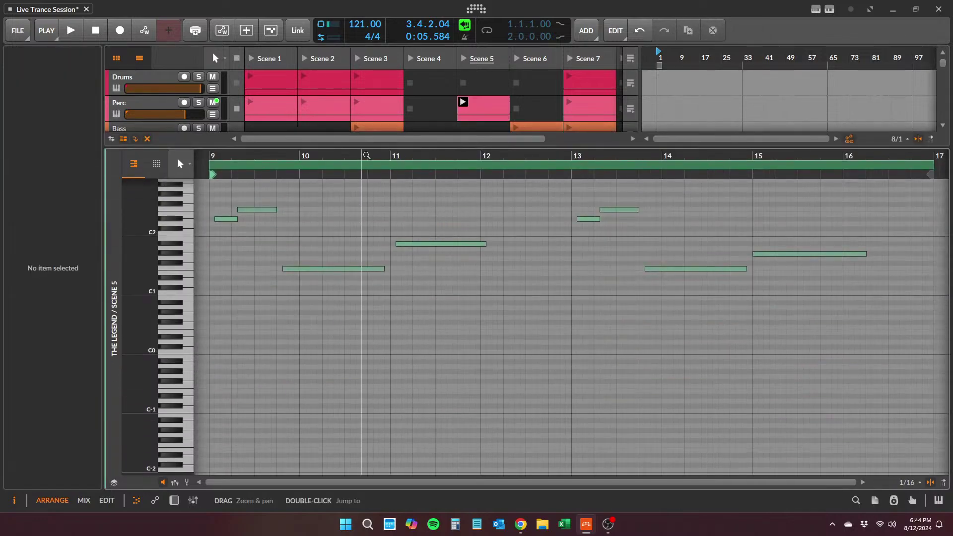
pyautogui.moveTo(366, 155); pyautogui.dragTo(422, 192)
pyautogui.press('space')
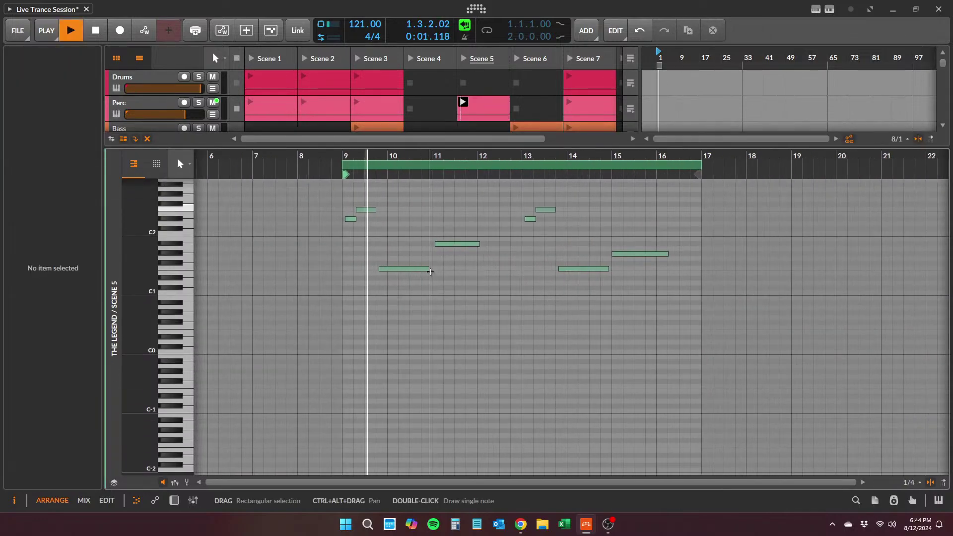
pyautogui.press('space')
# - Try the first low F1 note of The Legend's Scene 5 clip one octave higher at F2, and return it to F1
pyautogui.click(404, 269)
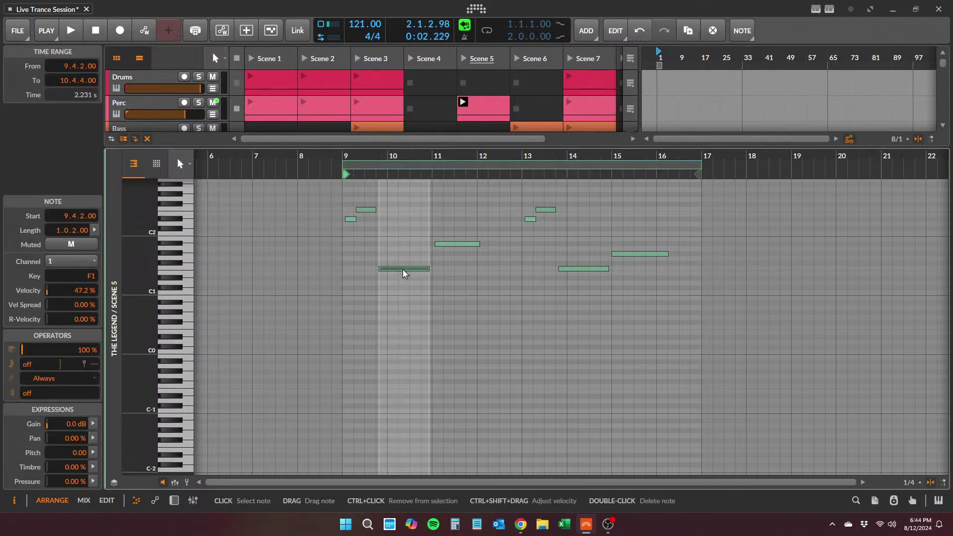
pyautogui.hotkey('shift', 'Up')
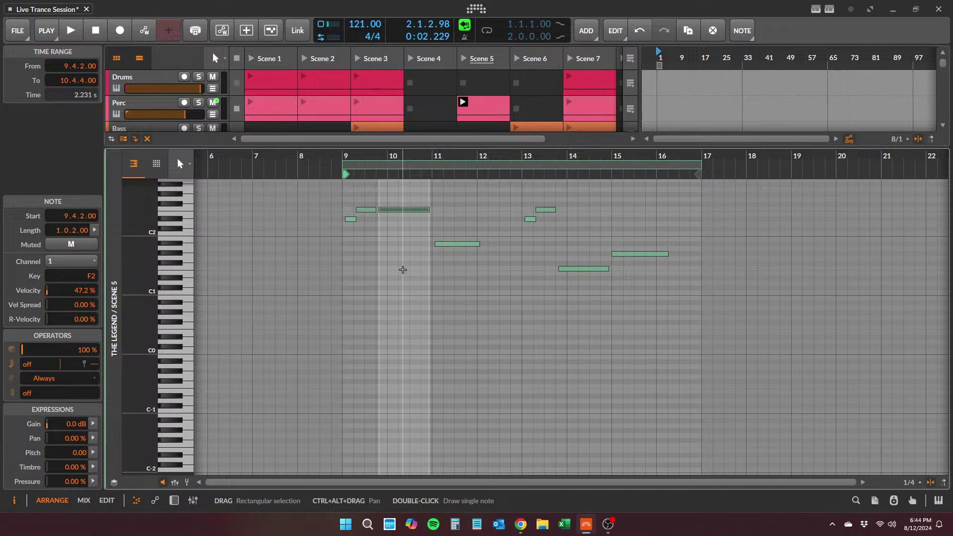
pyautogui.hotkey('shift', 'Down')
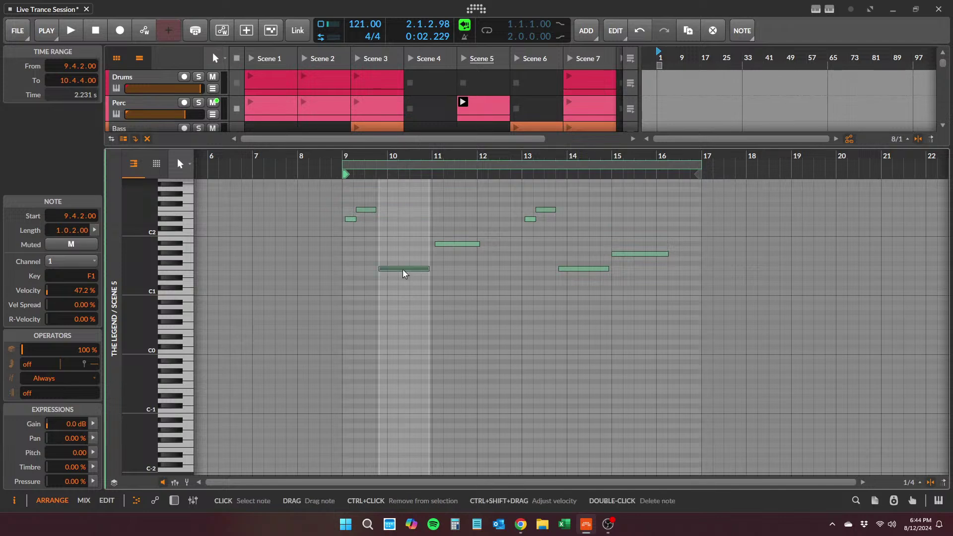
# - Raise the first F1 note and the A#1 note in The Legend's Scene 5 clip one octave to F2 and A#2, auditioning the changes
pyautogui.hotkey('shift', 'Up')
pyautogui.press('space')
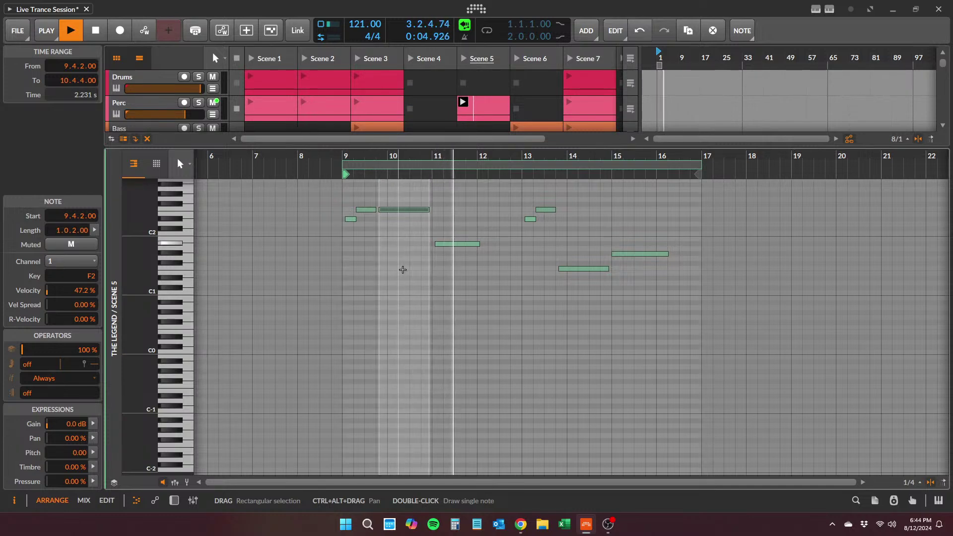
pyautogui.press('space')
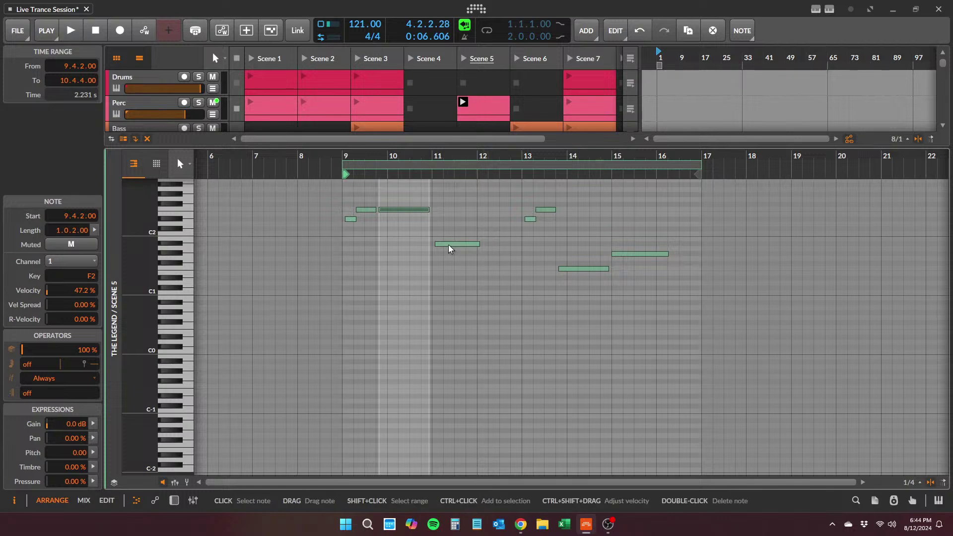
pyautogui.click(451, 249)
pyautogui.hotkey('shift', 'Up')
pyautogui.press('space')
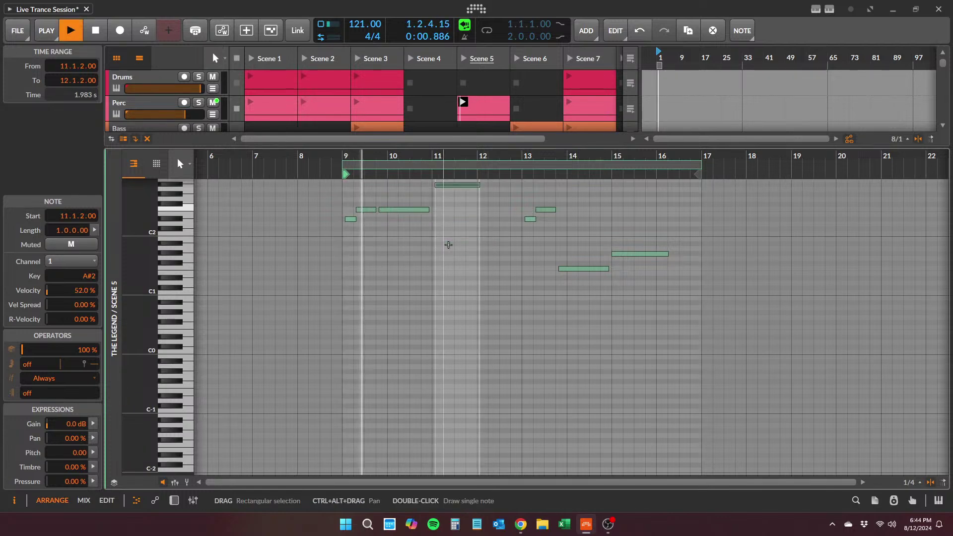
# - Raise the clip's remaining low notes, F1 in bar 13 and G#1 at bar 15, one octave to F2 and G#2
pyautogui.moveTo(511, 156); pyautogui.dragTo(491, 166)
pyautogui.scroll(3, 547, 293)
pyautogui.scroll(-2, 553, 315)
pyautogui.scroll(1, 551, 313)
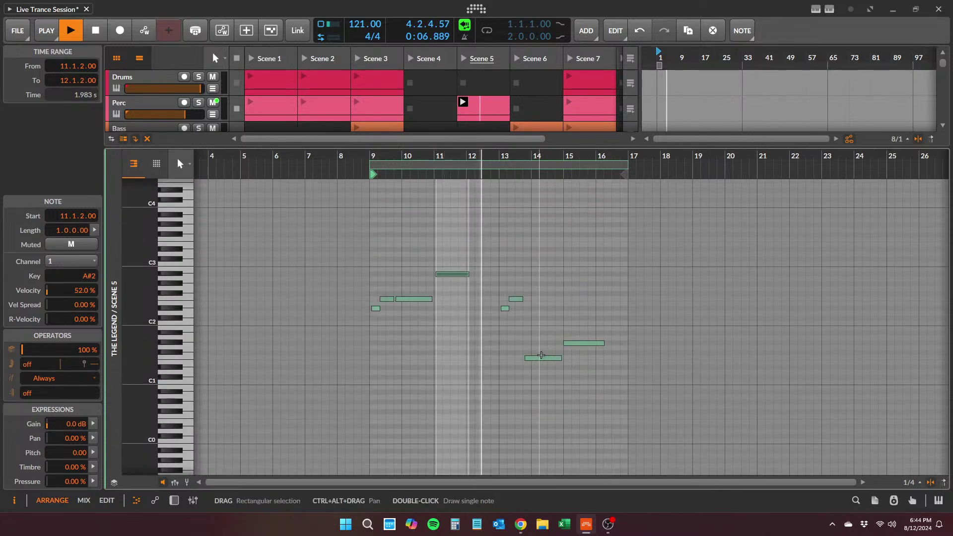
pyautogui.click(541, 356)
pyautogui.hotkey('shift', 'Up')
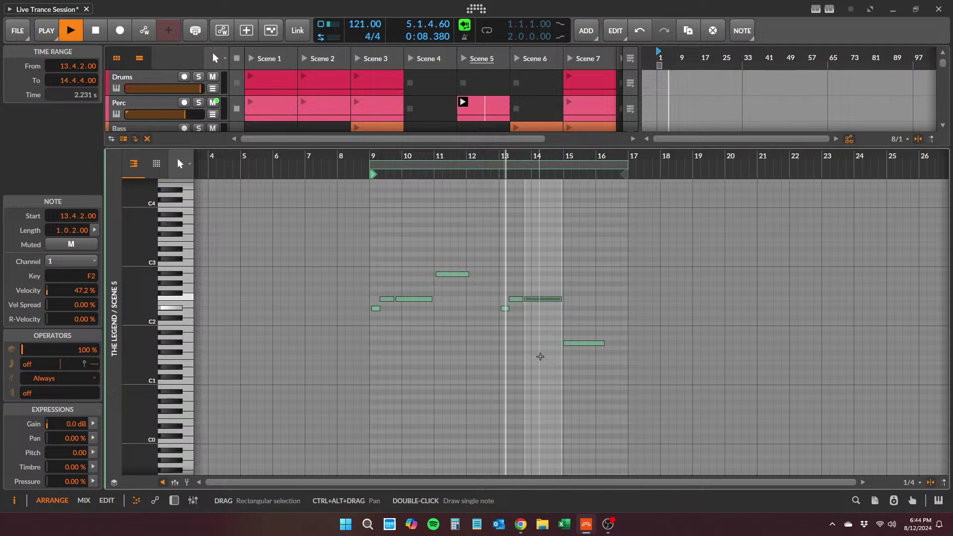
pyautogui.click(571, 344)
pyautogui.hotkey('shift', 'Up')
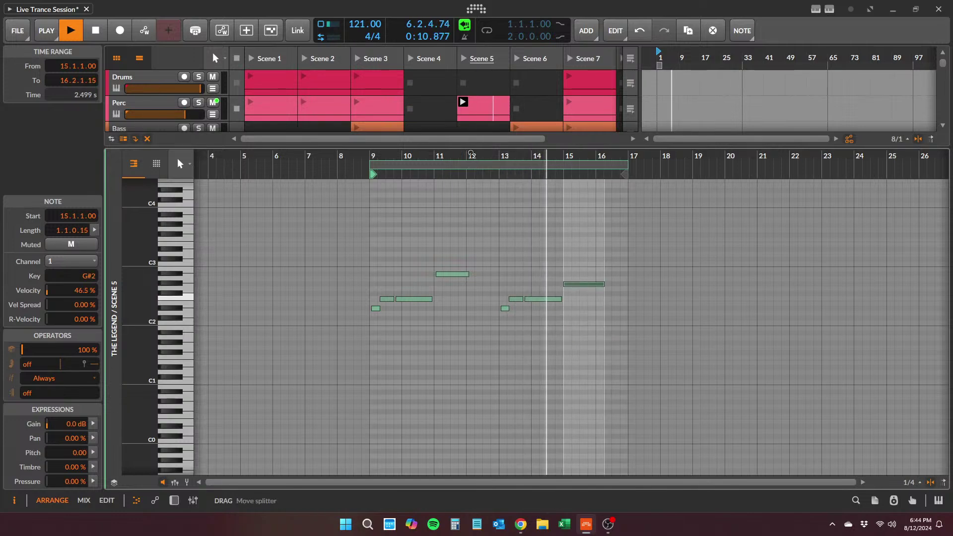
# - Stop playback and set Vital's Scene 5 clip to start and loop from 9.1.1.00 with a loop length of 8.0.0.00
pyautogui.moveTo(472, 149); pyautogui.dragTo(472, 380)
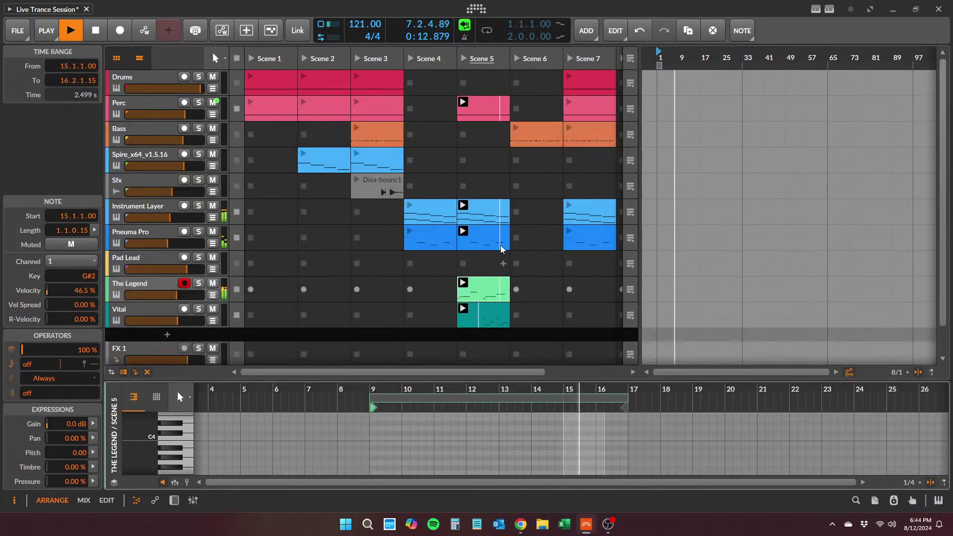
pyautogui.press('space')
pyautogui.click(489, 312)
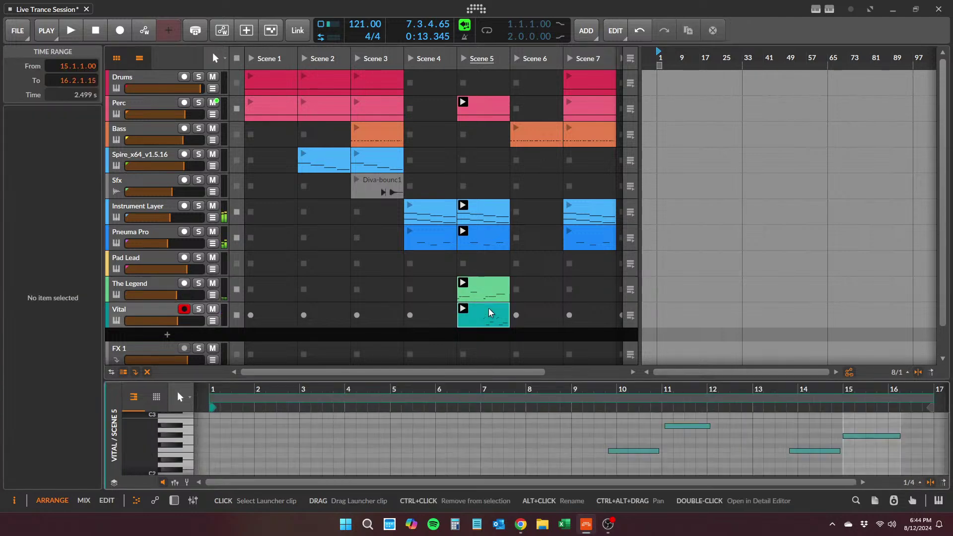
pyautogui.moveTo(416, 390); pyautogui.dragTo(417, 344)
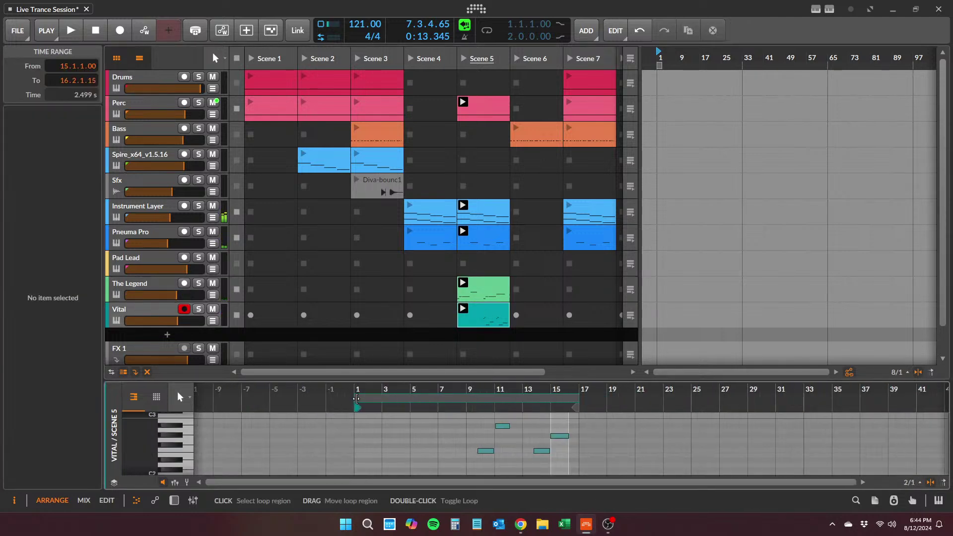
pyautogui.moveTo(357, 398); pyautogui.dragTo(469, 402)
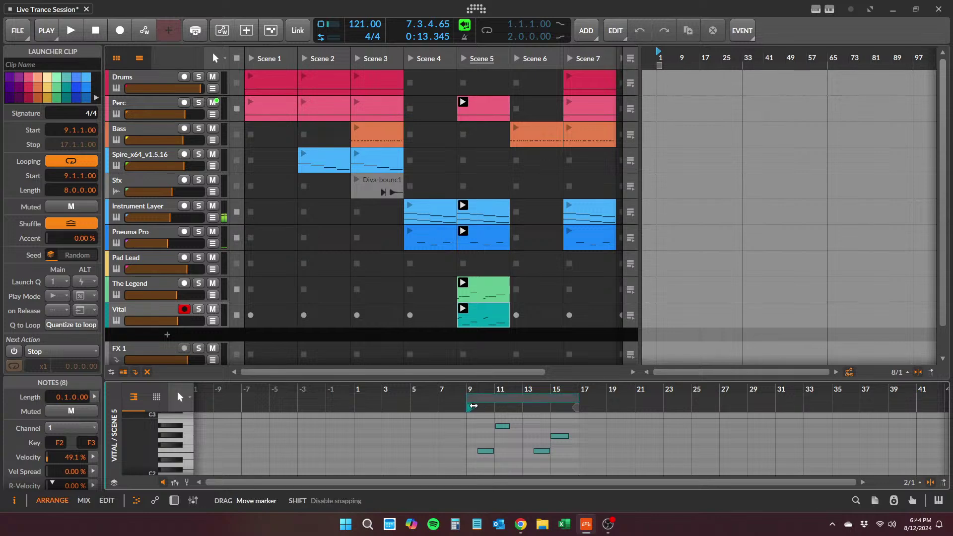
# - Launch Scene 5 and slightly lower the Vital track's volume
pyautogui.click(462, 59)
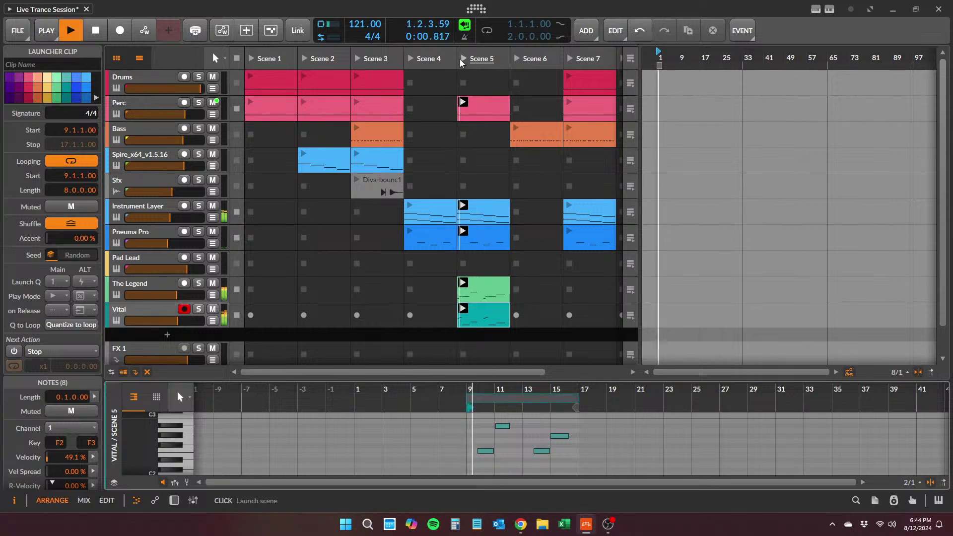
pyautogui.moveTo(377, 382)
pyautogui.mouseDown()
pyautogui.moveTo(372, 419)
pyautogui.moveTo(372, 393)
pyautogui.mouseUp()
pyautogui.moveTo(180, 322); pyautogui.dragTo(169, 322)
# - Group The Legend and Vital tracks and name the group Reese Group
pyautogui.click(153, 286)
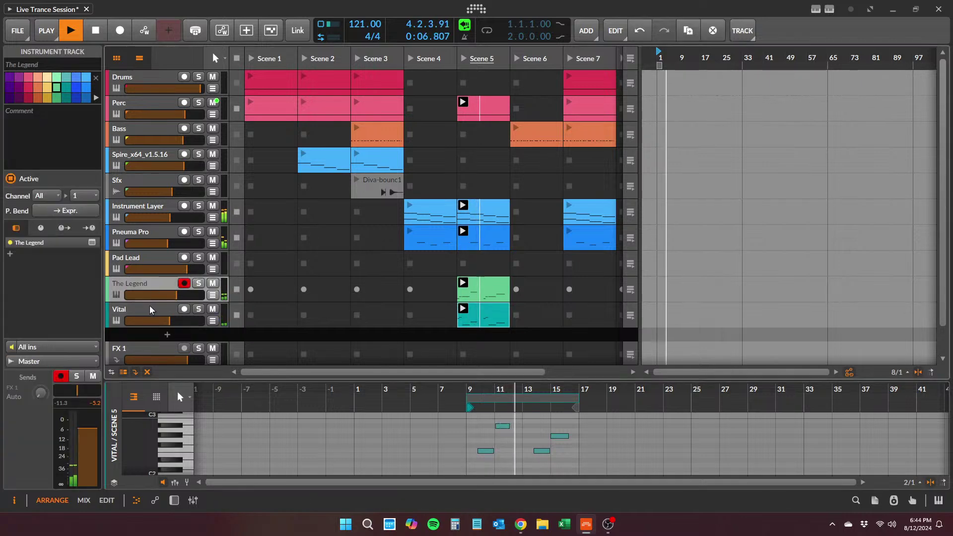
pyautogui.keyDown('ctrl'); pyautogui.click(151, 311); pyautogui.keyUp('ctrl')
pyautogui.hotkey('ctrl', 'g')
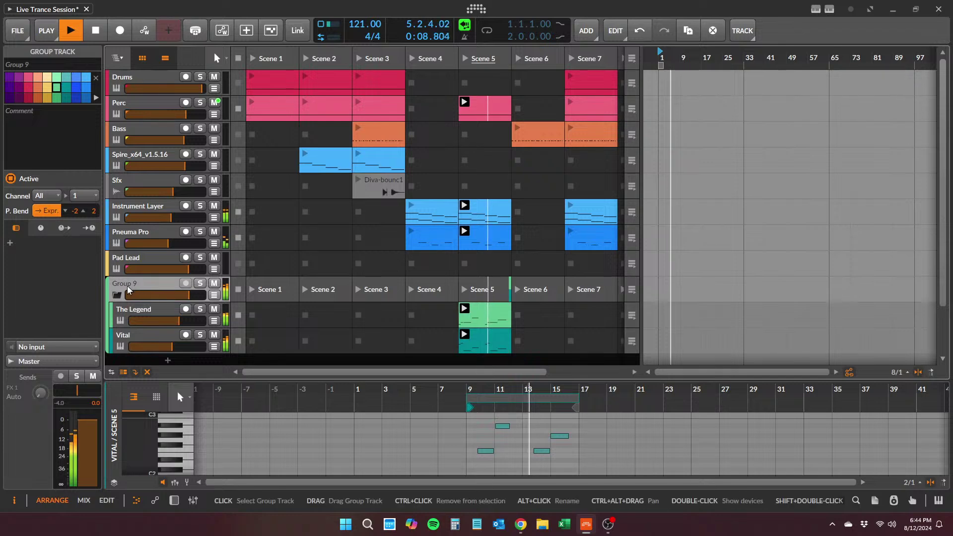
pyautogui.click(27, 65)
pyautogui.write('R')
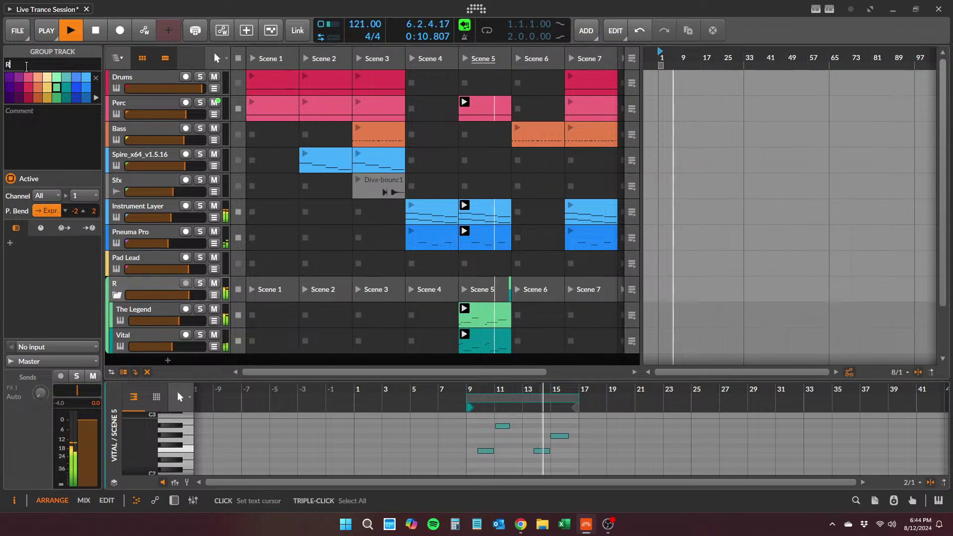
pyautogui.write('eese Group')
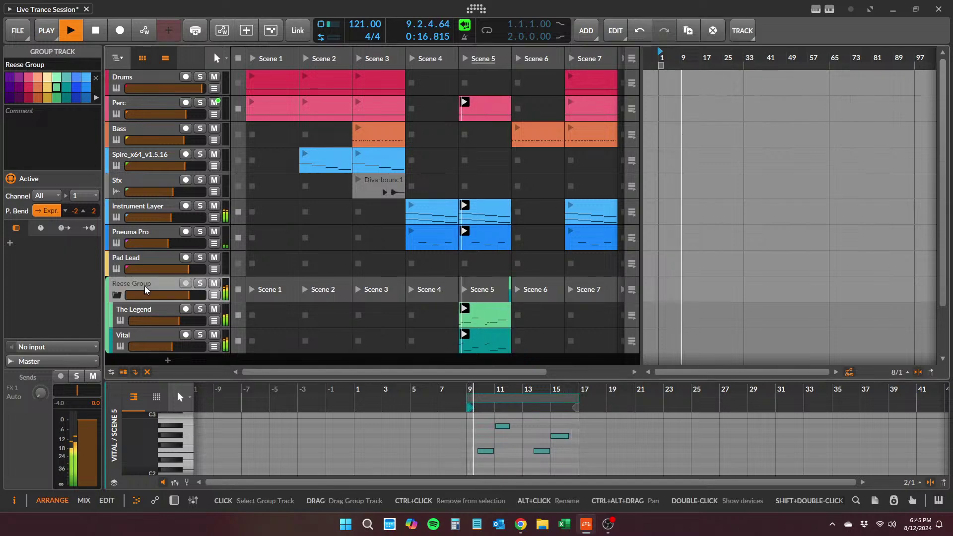
pyautogui.write('d')
pyautogui.click(145, 414)
pyautogui.write('super')
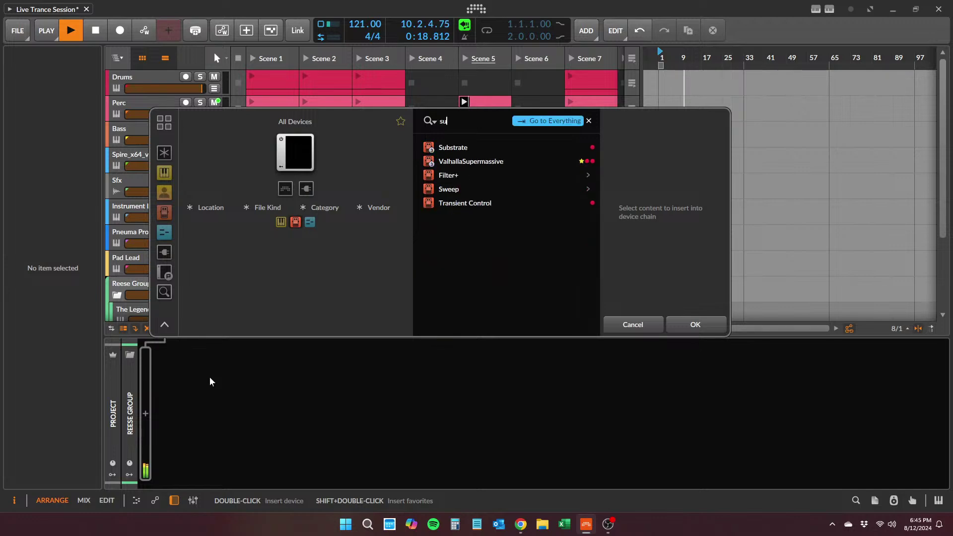
pyautogui.click(500, 148)
pyautogui.click(695, 324)
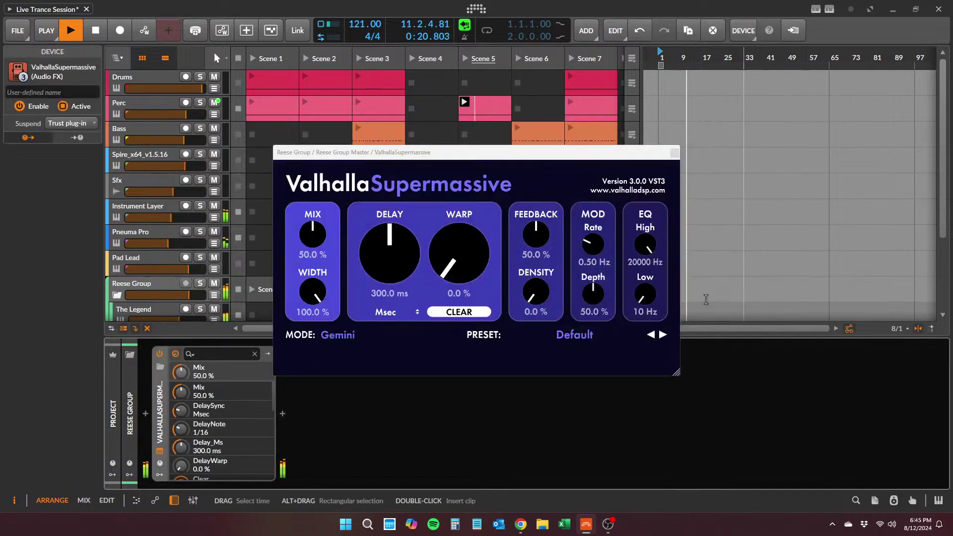
# - Try the eighth-note echo preset CirrusMajor8thNote in ValhallaSupermassive with the mix at 44.4 %
pyautogui.click(588, 335)
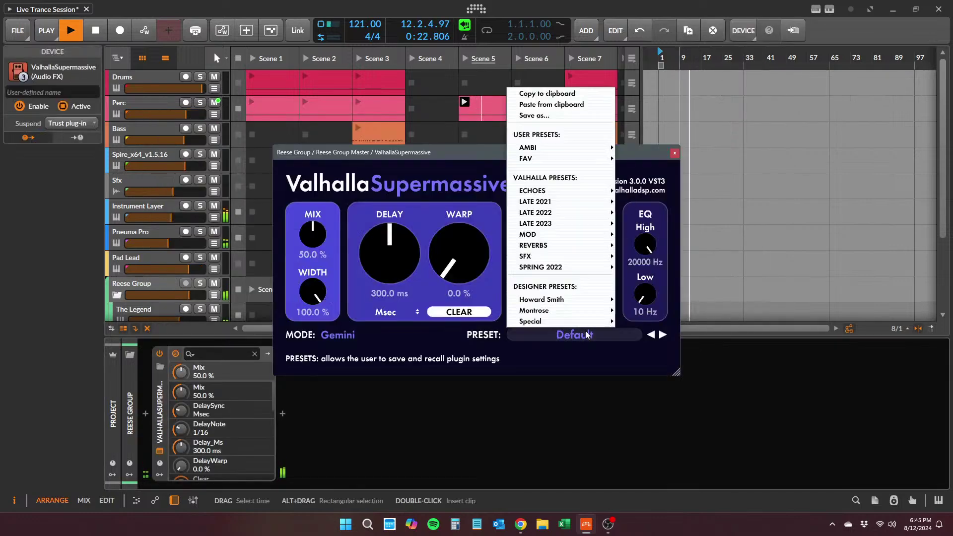
pyautogui.moveTo(572, 196)
pyautogui.moveTo(665, 210)
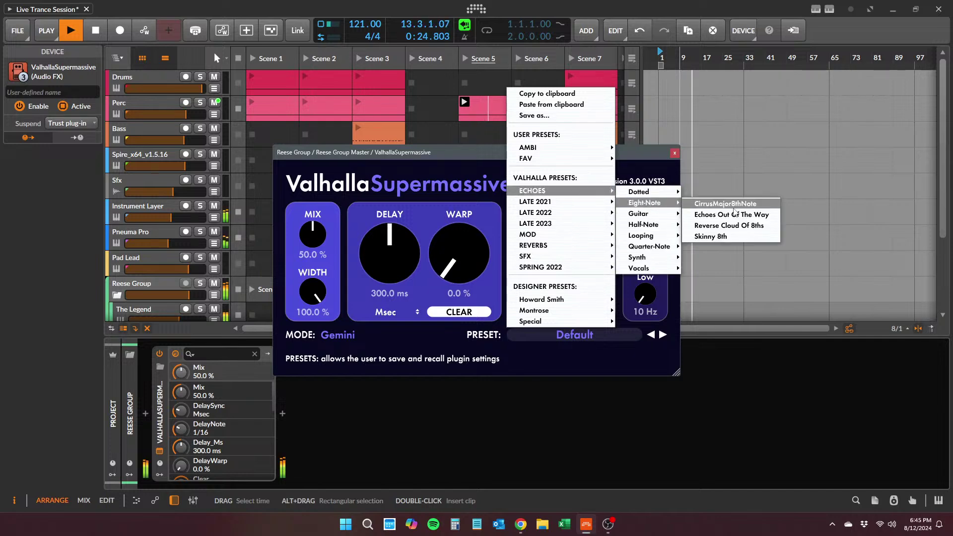
pyautogui.click(705, 204)
pyautogui.moveTo(318, 252); pyautogui.dragTo(318, 263)
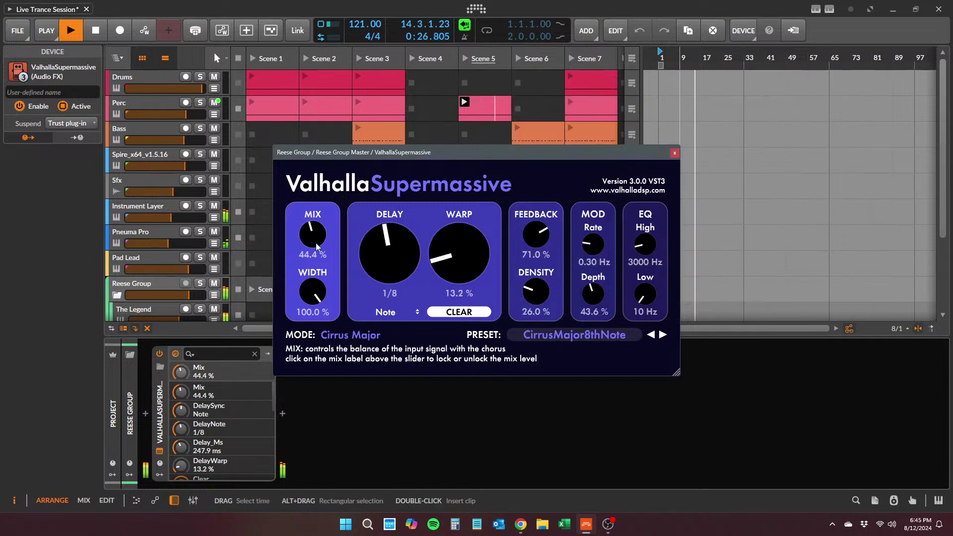
# - Load the 80s Space Verb reverb preset and set its mix to 36.8 % and width to 63.2 %
pyautogui.click(586, 335)
pyautogui.moveTo(586, 248)
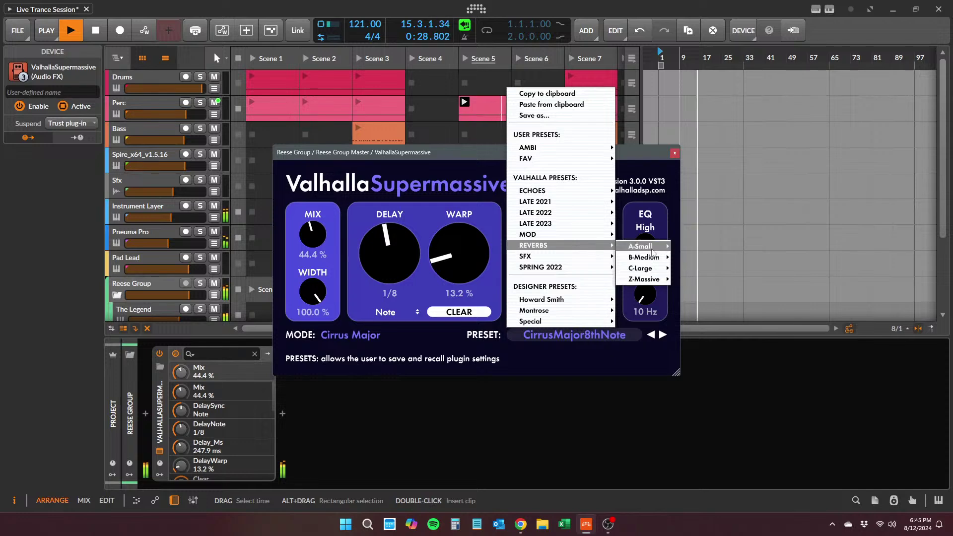
pyautogui.moveTo(645, 258)
pyautogui.click(705, 259)
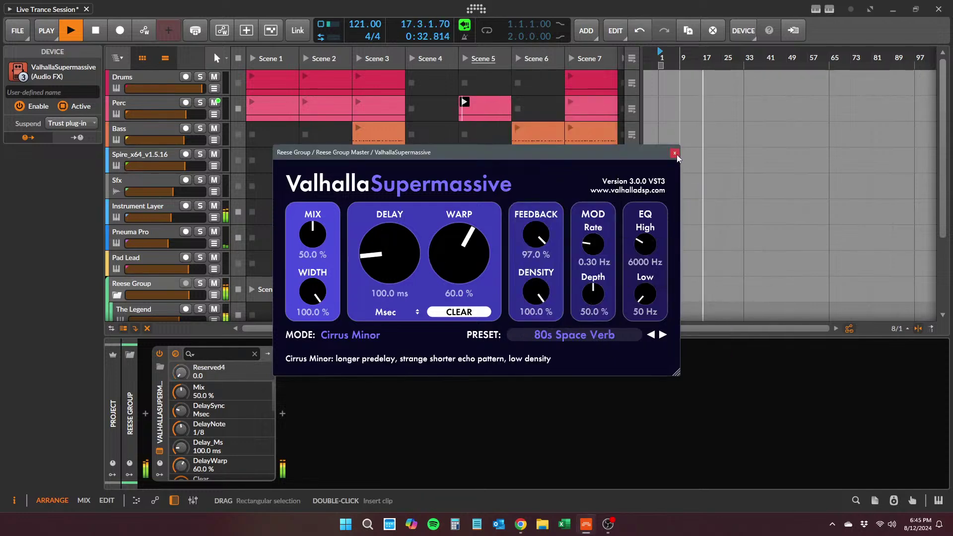
pyautogui.moveTo(316, 233); pyautogui.dragTo(318, 246)
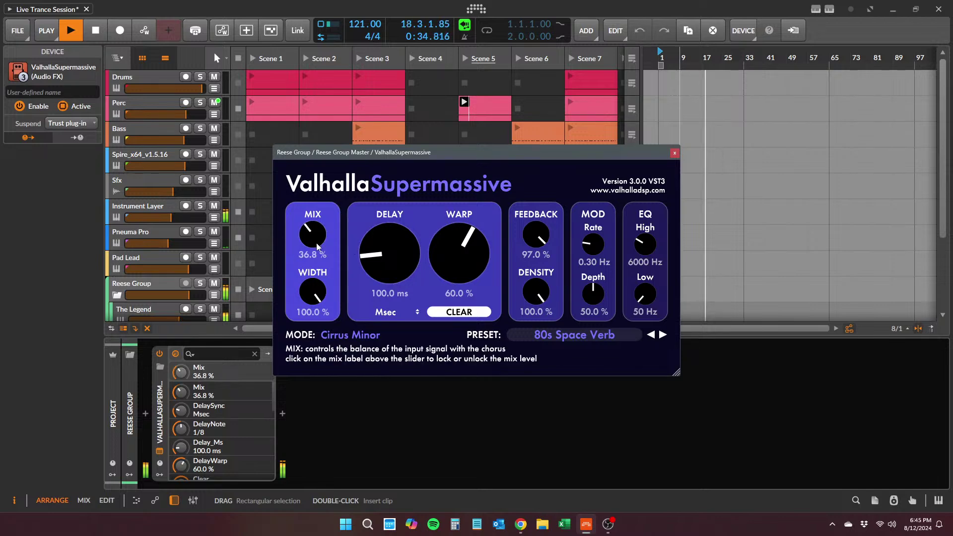
pyautogui.moveTo(313, 291); pyautogui.dragTo(315, 312)
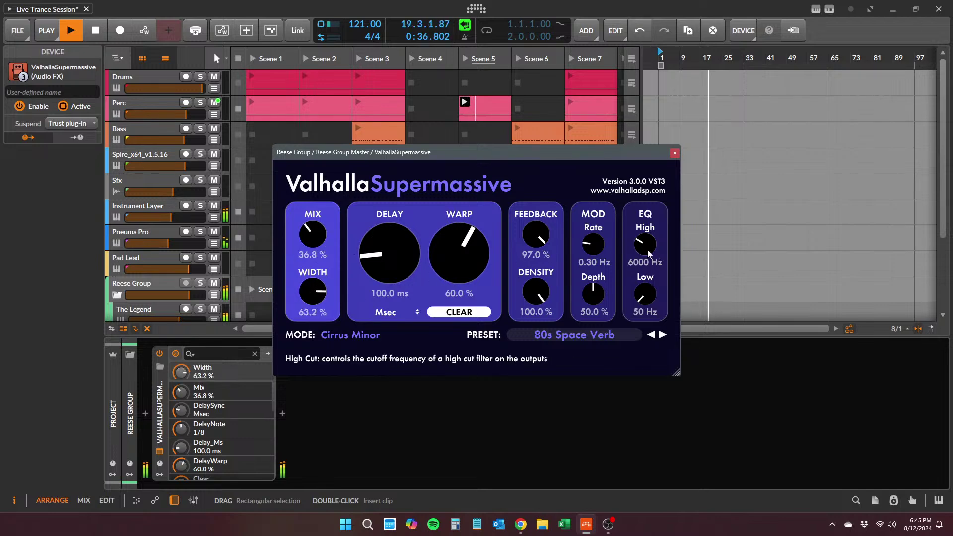
# - Raise the reverb's high cut to about 19700 Hz, adjust low cut, modulation and density, and set feedback to 60.2 %
pyautogui.moveTo(648, 253); pyautogui.dragTo(669, 217)
pyautogui.moveTo(654, 296)
pyautogui.mouseDown()
pyautogui.moveTo(657, 285)
pyautogui.moveTo(647, 294)
pyautogui.mouseUp()
pyautogui.moveTo(650, 246); pyautogui.dragTo(652, 236)
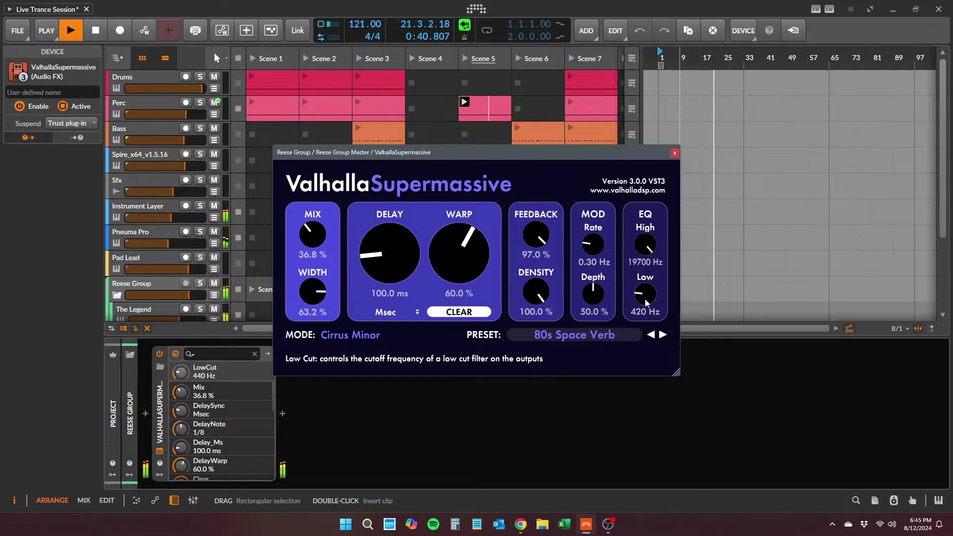
pyautogui.moveTo(593, 244); pyautogui.dragTo(592, 259)
pyautogui.moveTo(594, 294); pyautogui.dragTo(584, 318)
pyautogui.moveTo(537, 293)
pyautogui.mouseDown()
pyautogui.moveTo(532, 313)
pyautogui.moveTo(533, 293)
pyautogui.mouseUp()
pyautogui.moveTo(536, 235)
pyautogui.mouseDown()
pyautogui.moveTo(537, 262)
pyautogui.moveTo(536, 229)
pyautogui.mouseUp()
pyautogui.click(674, 153)
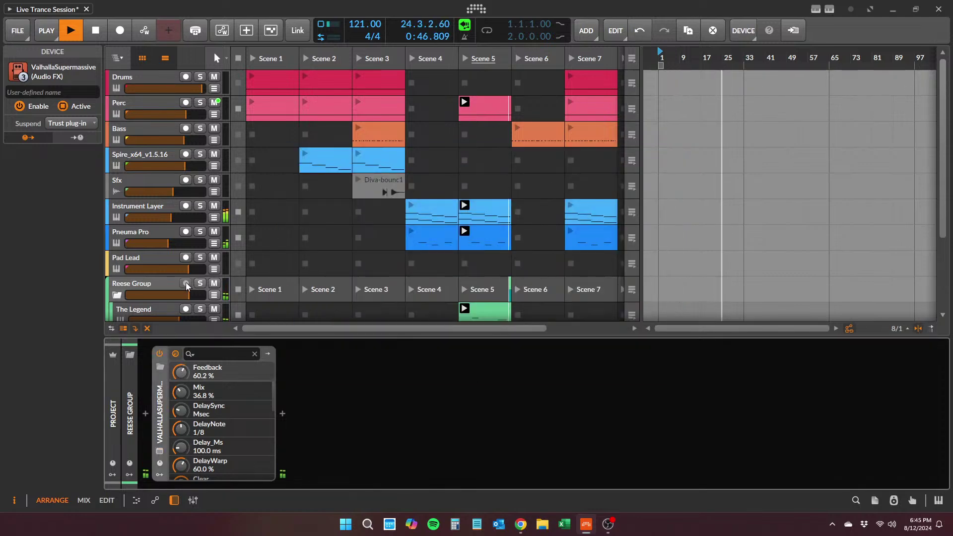
# - In The Legend's Scene 5 clip, lengthen the A#2 note at bar 11 and set the G#2 note at bar 15 to length 1.2.0.00
pyautogui.moveTo(475, 339); pyautogui.dragTo(483, 433)
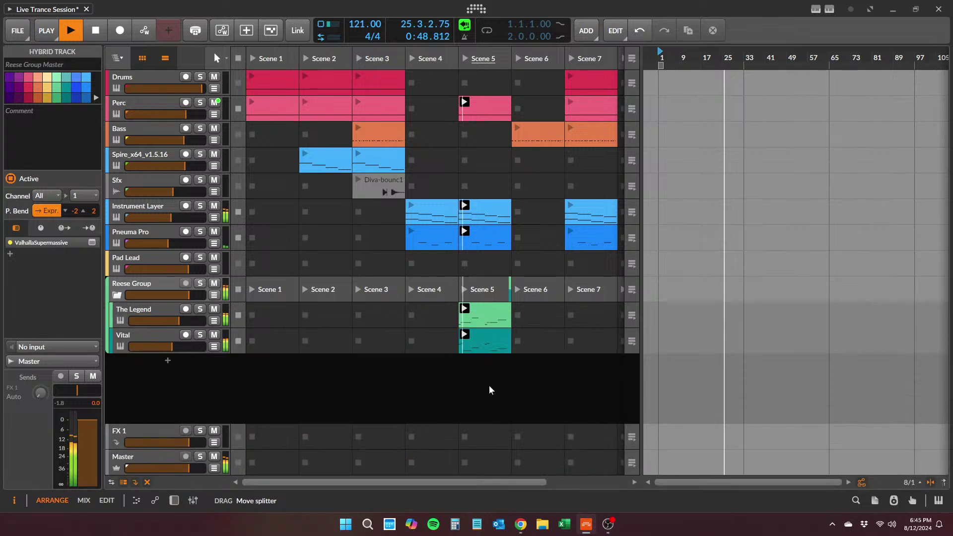
pyautogui.doubleClick(484, 307)
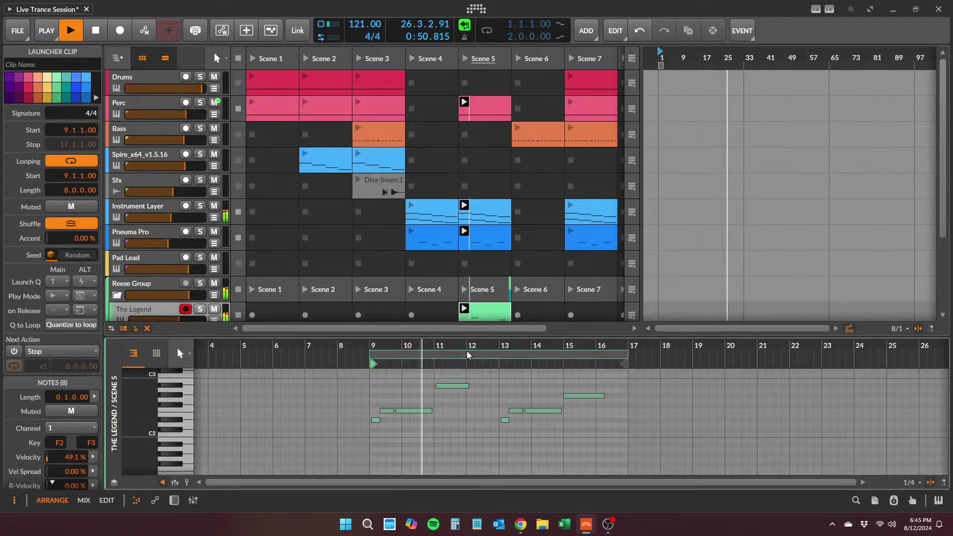
pyautogui.moveTo(474, 335); pyautogui.dragTo(473, 275)
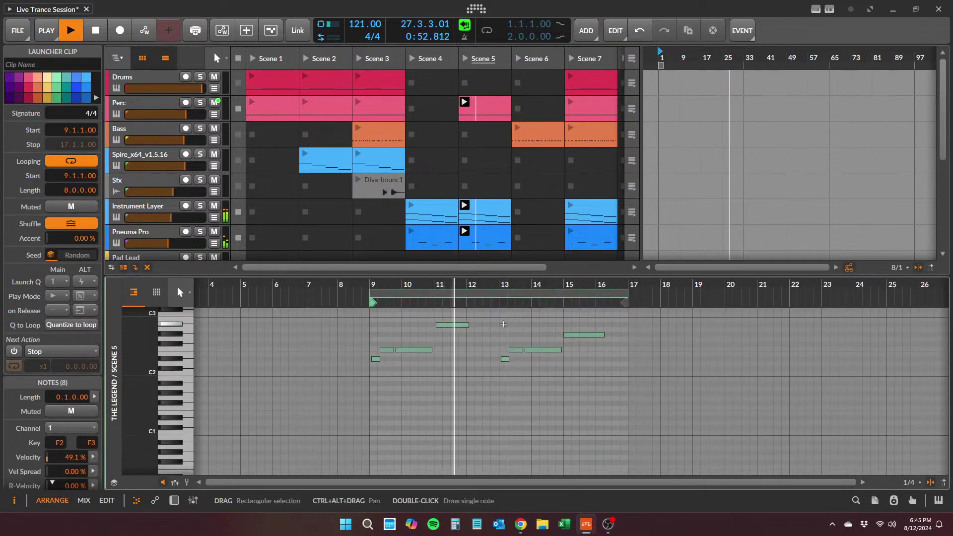
pyautogui.moveTo(467, 325); pyautogui.dragTo(490, 325)
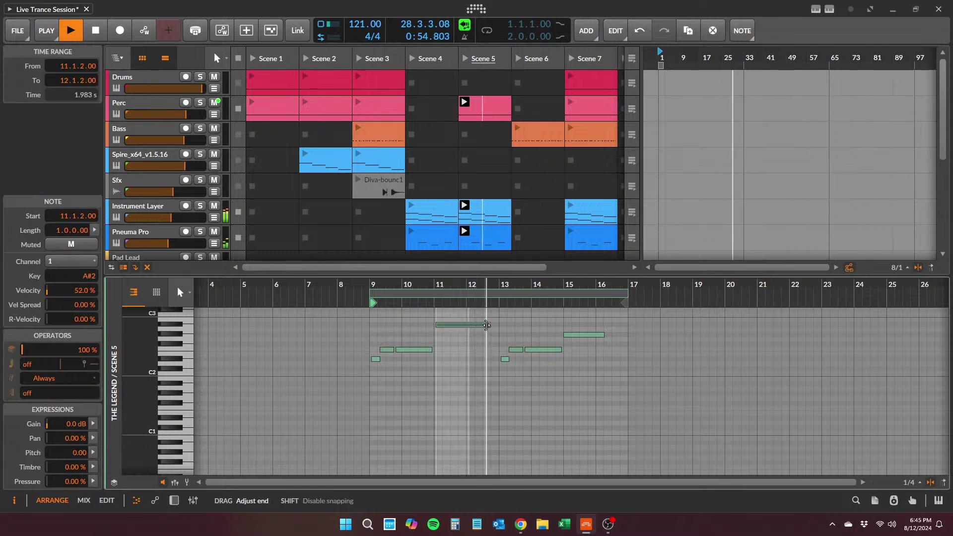
pyautogui.moveTo(604, 336); pyautogui.dragTo(613, 335)
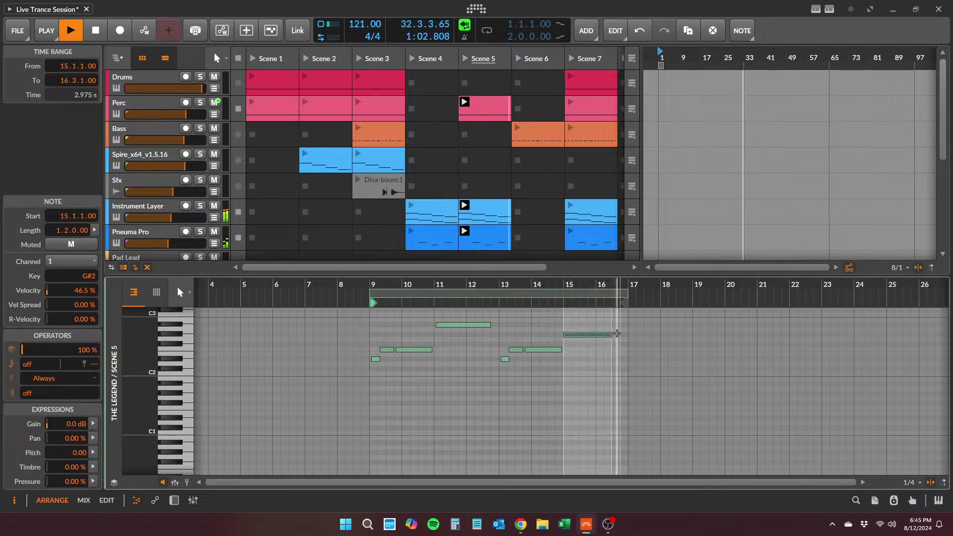
# - Stop playback and copy The Legend's Scene 5 clip over Vital's Scene 5 clip
pyautogui.moveTo(495, 276); pyautogui.dragTo(497, 380)
pyautogui.press('space')
pyautogui.click(502, 327)
pyautogui.click(486, 342)
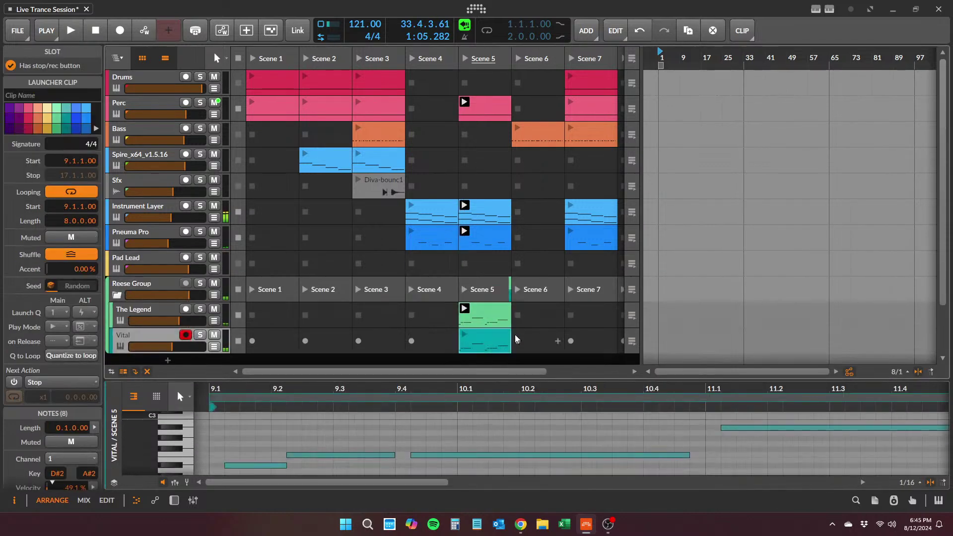
pyautogui.doubleClick(163, 287)
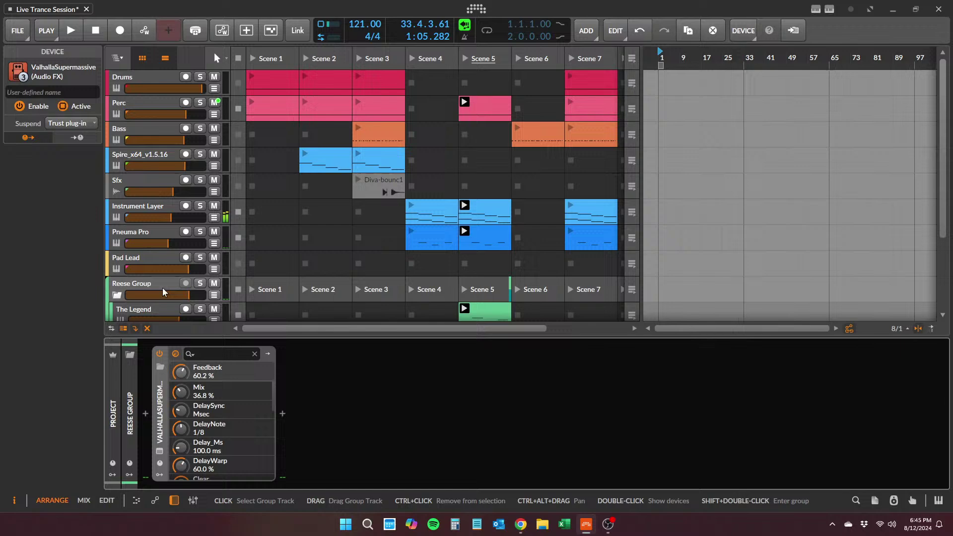
pyautogui.press('Delete')
# - Try a Delay-2 device with a higher mix on the Reese Group during playback, bypass it and delete it
pyautogui.click(146, 414)
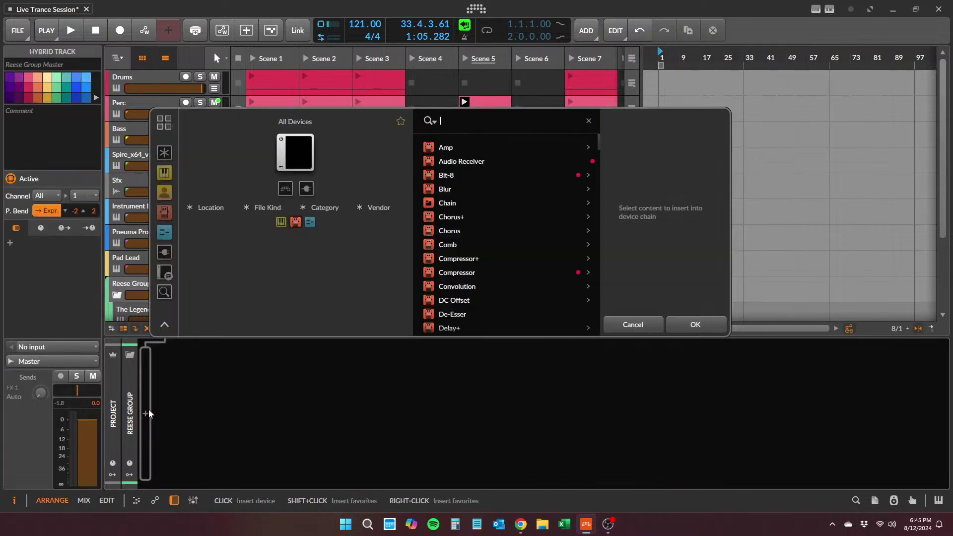
pyautogui.write('del')
pyautogui.click(490, 176)
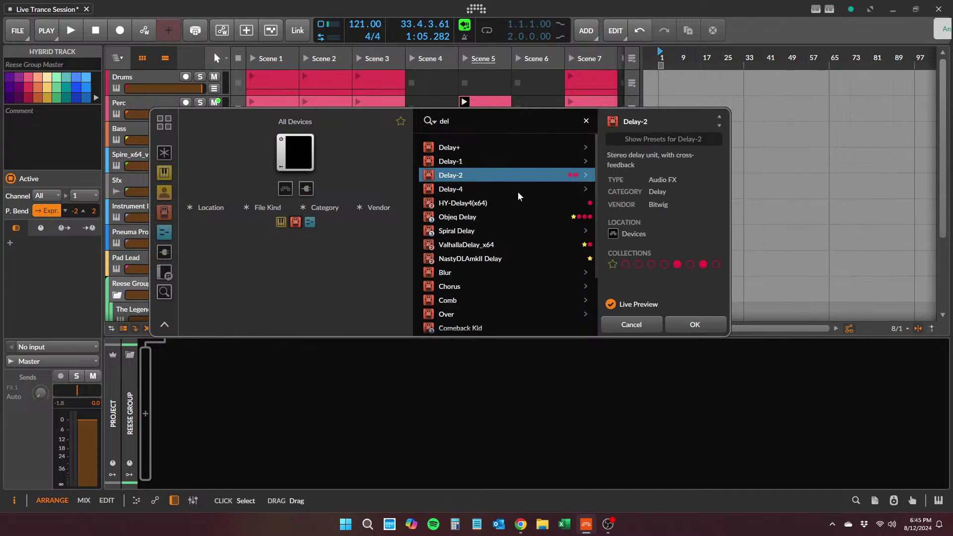
pyautogui.click(694, 325)
pyautogui.press('space')
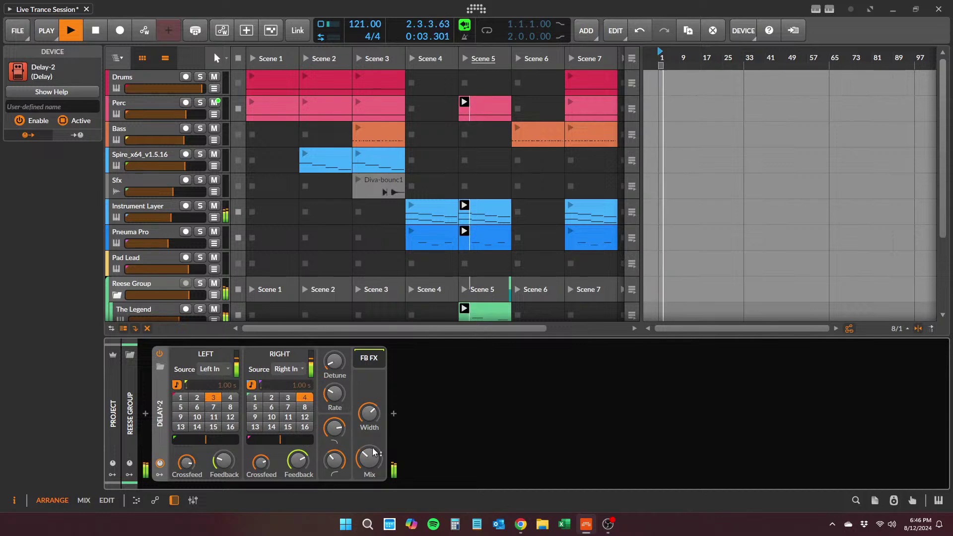
pyautogui.moveTo(374, 454); pyautogui.dragTo(374, 450)
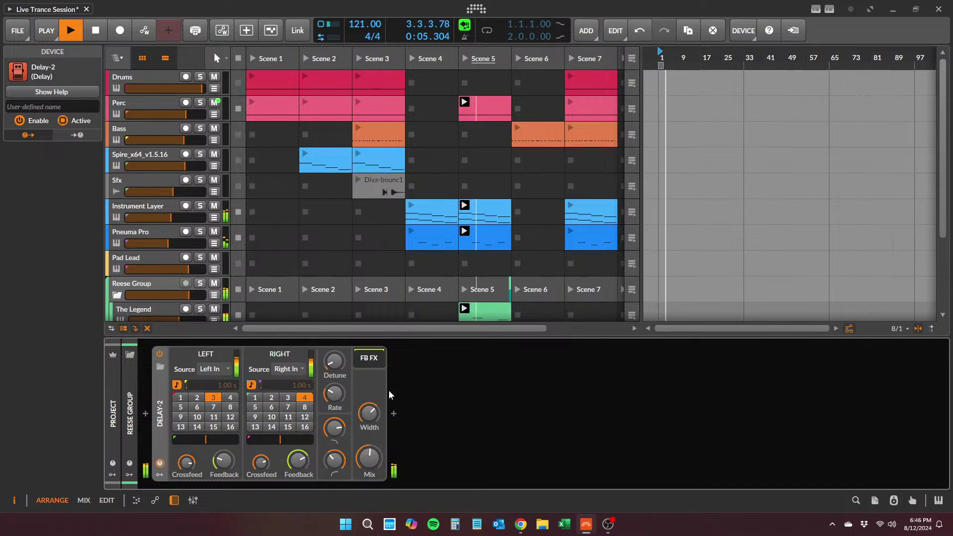
pyautogui.click(160, 354)
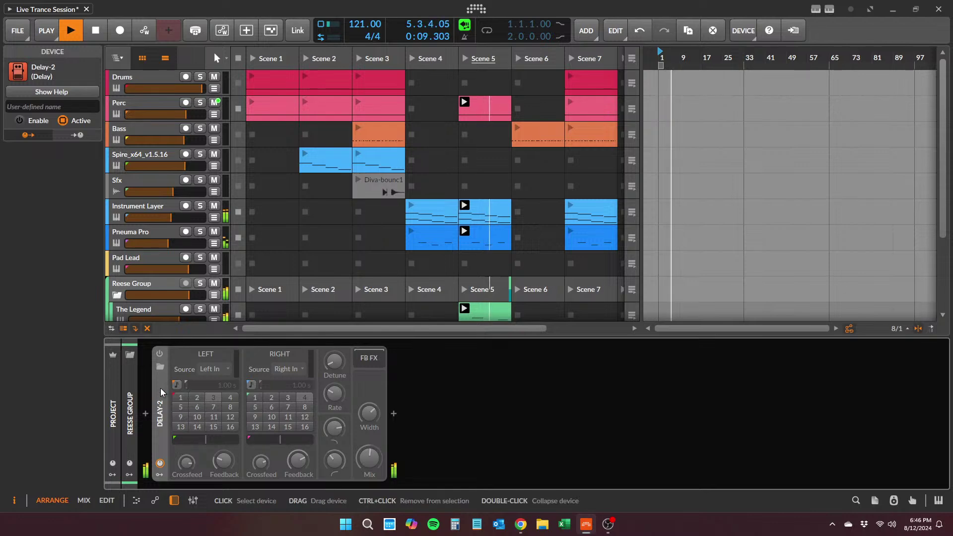
pyautogui.press('Delete')
# - Insert the Raum reverb on the Reese Group and set size to 20.5 %, feedback to 24.5 % and predelay to 1.57 ms
pyautogui.click(151, 408)
pyautogui.write('raum')
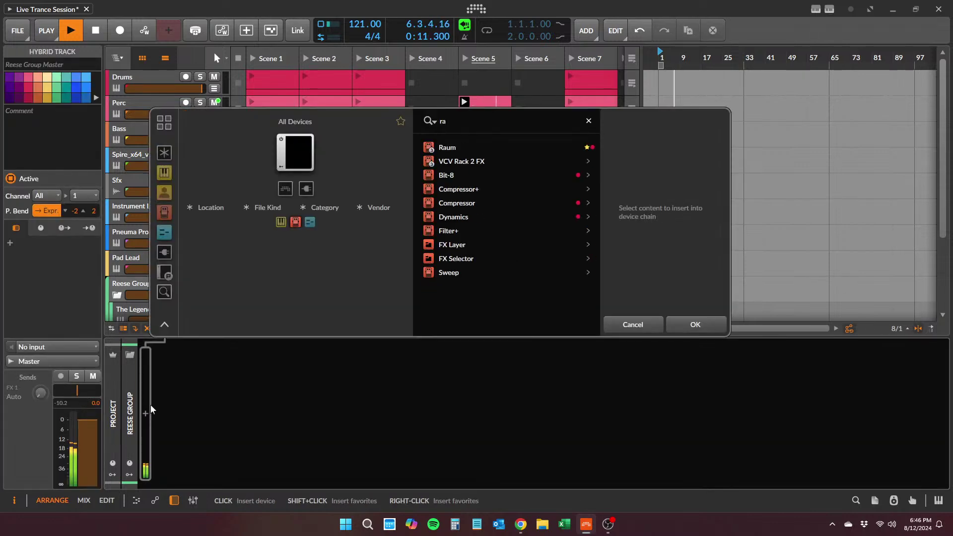
pyautogui.click(694, 323)
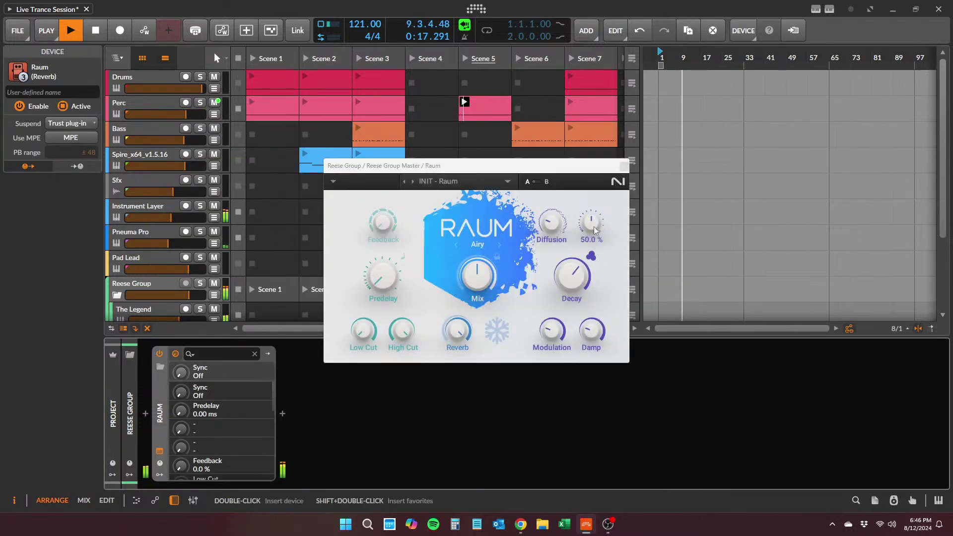
pyautogui.moveTo(593, 227); pyautogui.dragTo(594, 249)
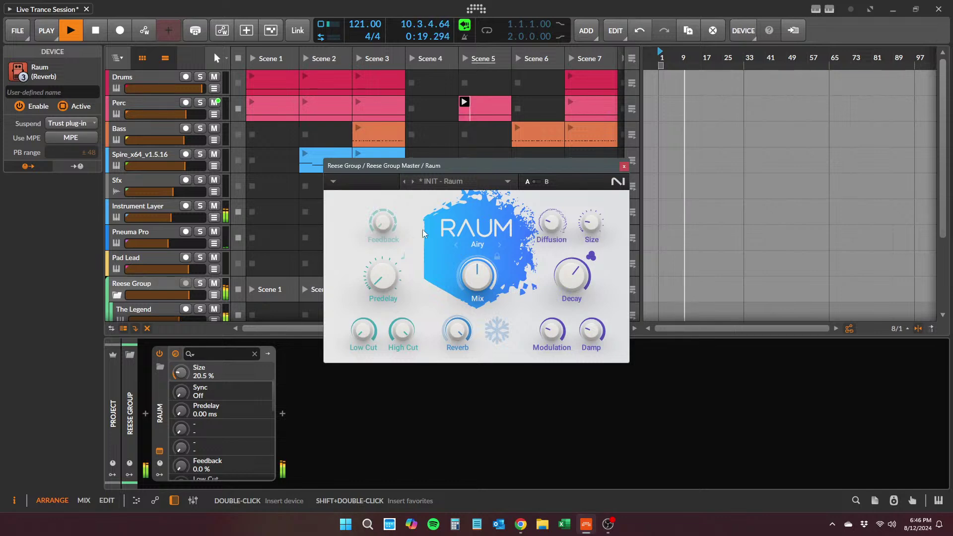
pyautogui.moveTo(383, 222); pyautogui.dragTo(382, 218)
pyautogui.moveTo(383, 276); pyautogui.dragTo(383, 273)
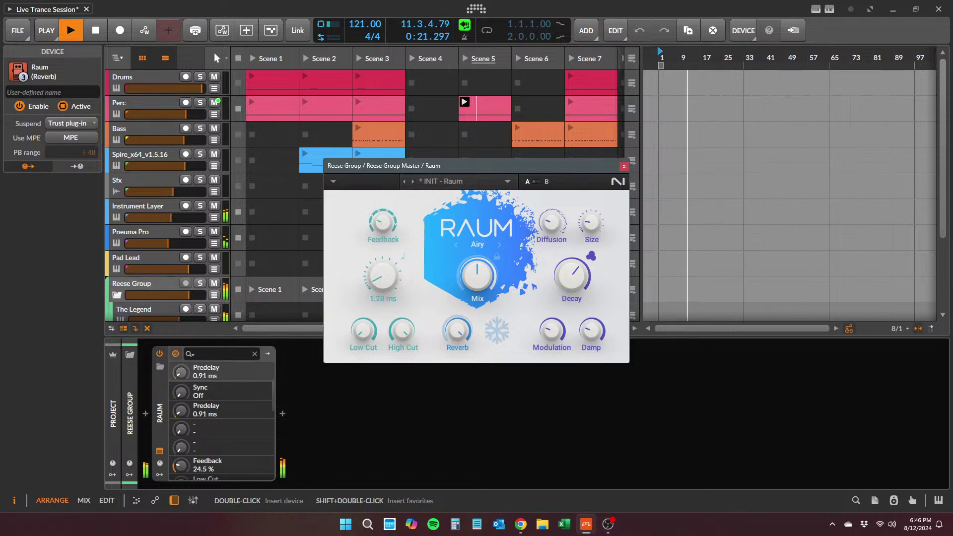
# - Set Raum's mix to 69.5 % and damp to 20.5 %, increase the decay, and switch the density away from Dense
pyautogui.moveTo(477, 276); pyautogui.dragTo(477, 264)
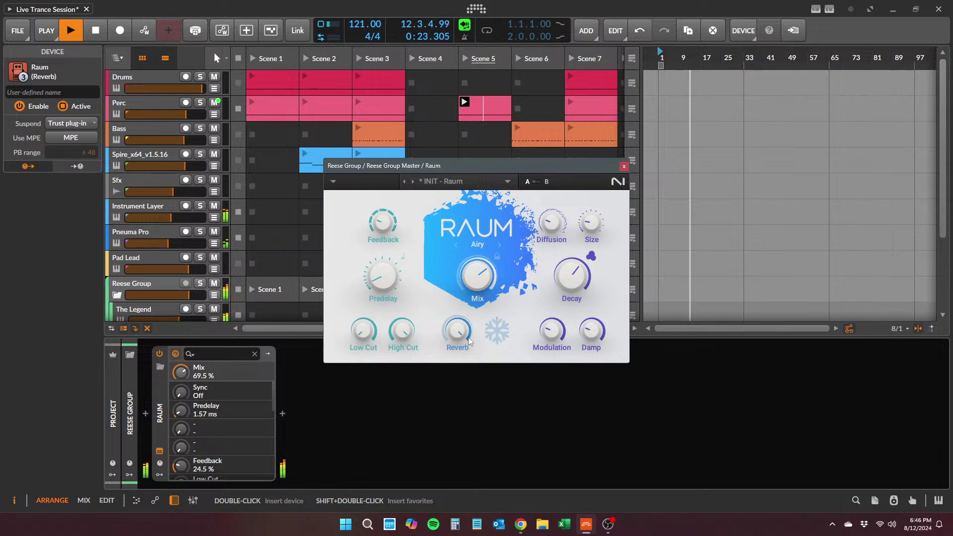
pyautogui.moveTo(543, 334); pyautogui.dragTo(595, 338)
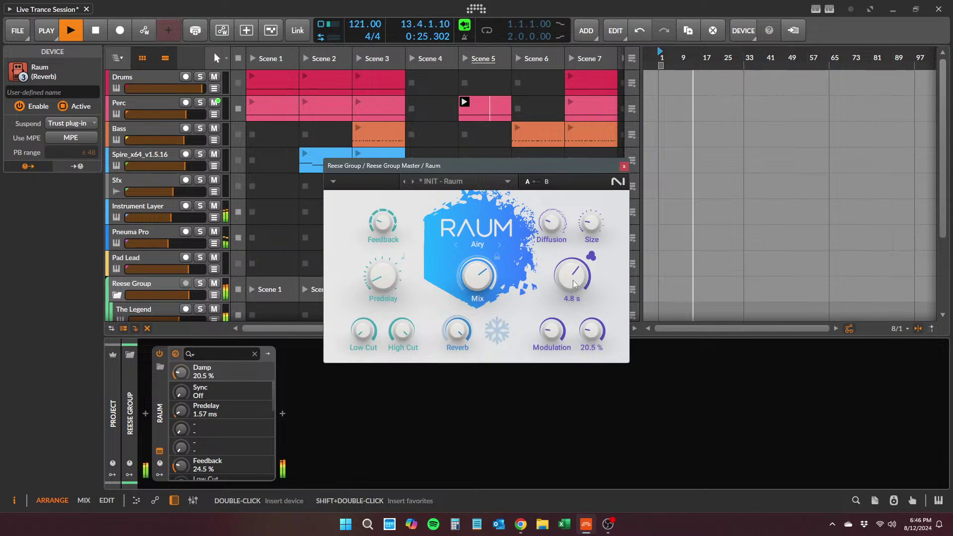
pyautogui.moveTo(572, 275); pyautogui.dragTo(572, 271)
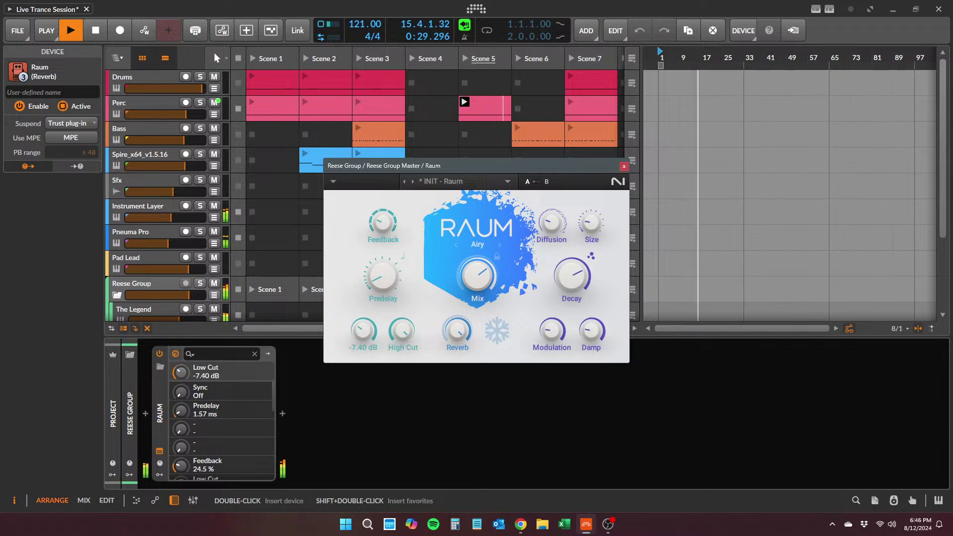
# - Set Raum's low cut to -4.10 dB and high cut to 15.6 kHz, and lower the reverb level and mix
pyautogui.moveTo(363, 330); pyautogui.dragTo(363, 335)
pyautogui.moveTo(458, 331); pyautogui.dragTo(457, 352)
pyautogui.moveTo(478, 276)
pyautogui.mouseDown()
pyautogui.moveTo(477, 251)
pyautogui.moveTo(477, 271)
pyautogui.moveTo(477, 262)
pyautogui.mouseUp()
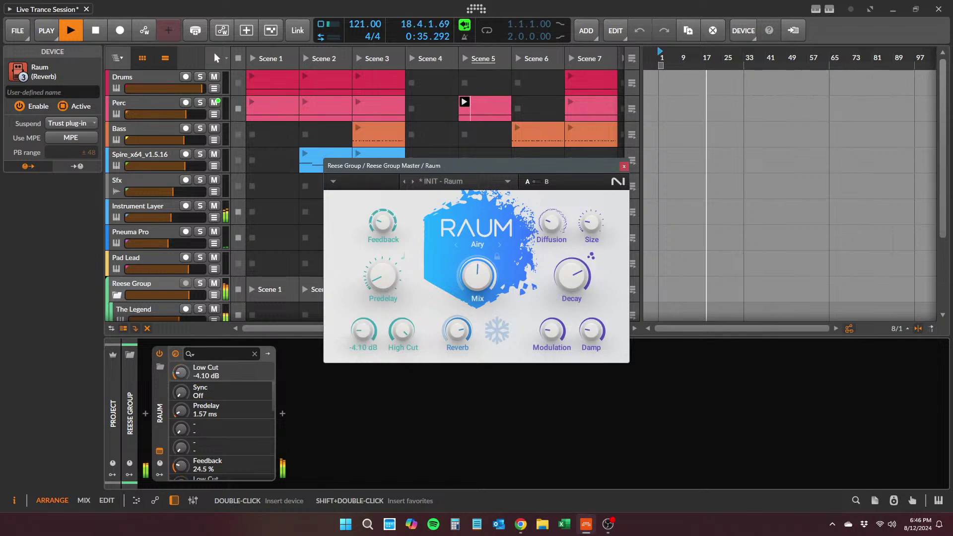
pyautogui.moveTo(401, 332); pyautogui.dragTo(402, 384)
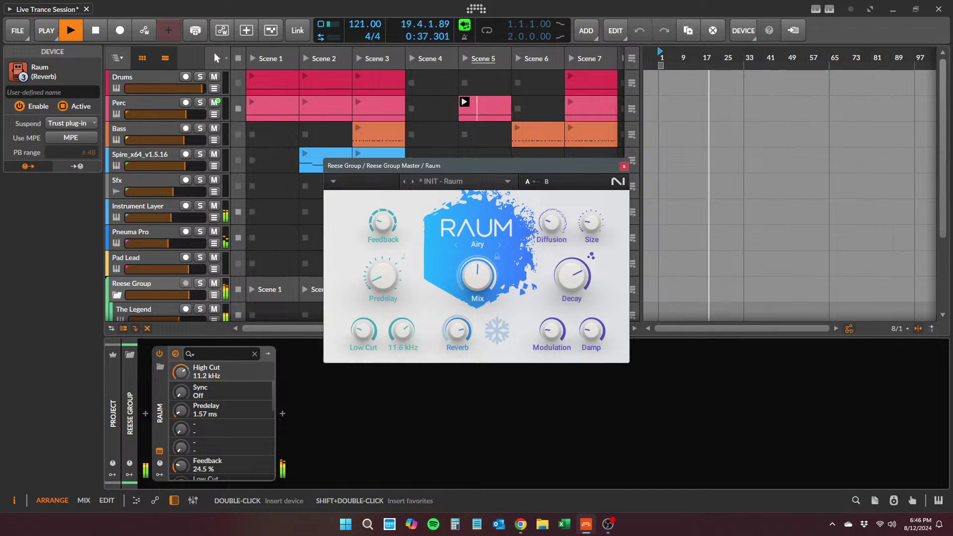
pyautogui.moveTo(402, 333); pyautogui.dragTo(402, 338)
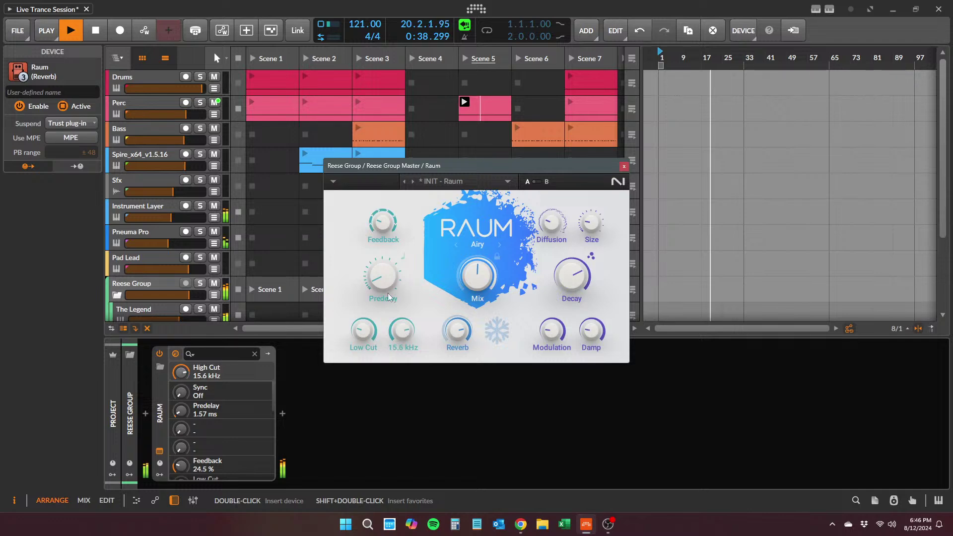
# - Solo the Reese Group and set Raum's mix to 50.0 %, size to 5.5 % and decay to 4.4 s, with higher diffusion
pyautogui.click(200, 283)
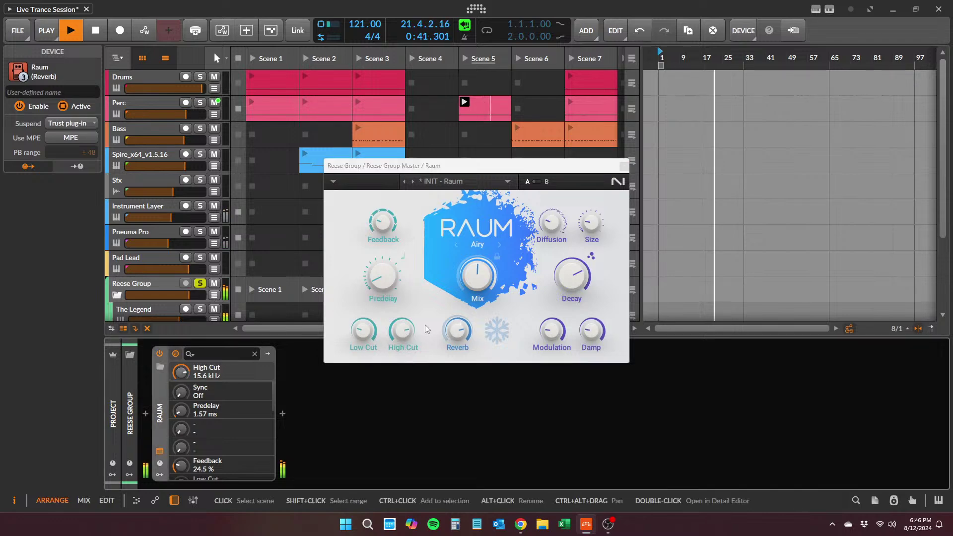
pyautogui.moveTo(477, 276)
pyautogui.mouseDown()
pyautogui.moveTo(477, 267)
pyautogui.moveTo(477, 293)
pyautogui.moveTo(477, 276)
pyautogui.mouseUp()
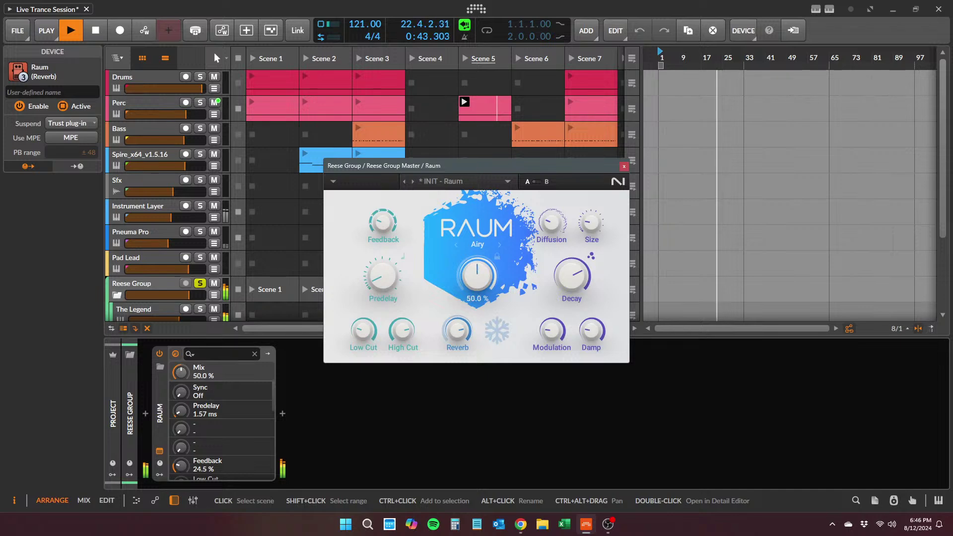
pyautogui.moveTo(552, 222); pyautogui.dragTo(597, 244)
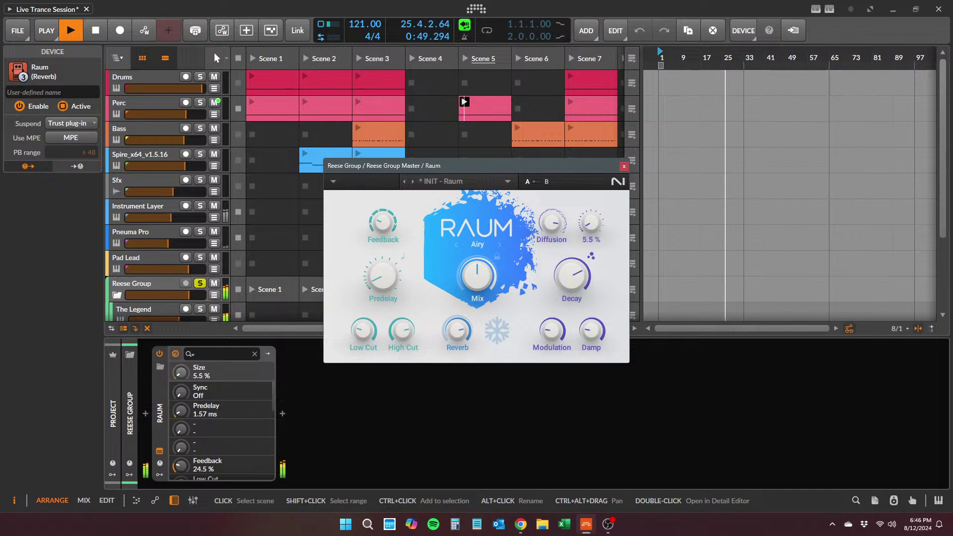
pyautogui.moveTo(571, 276); pyautogui.dragTo(571, 286)
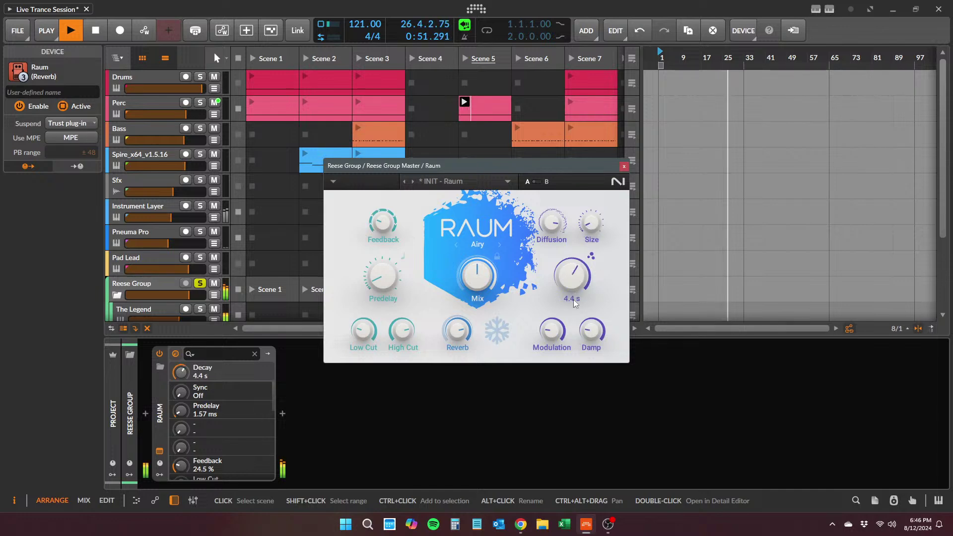
# - Try Raum's Cosmic and Grounded modes and briefly compare the Dense density setting
pyautogui.click(499, 245)
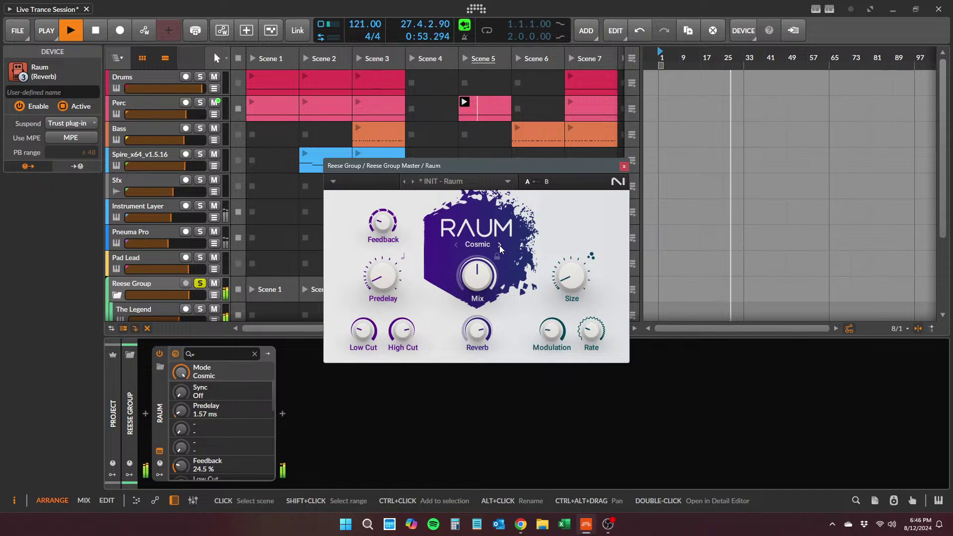
pyautogui.click(499, 245)
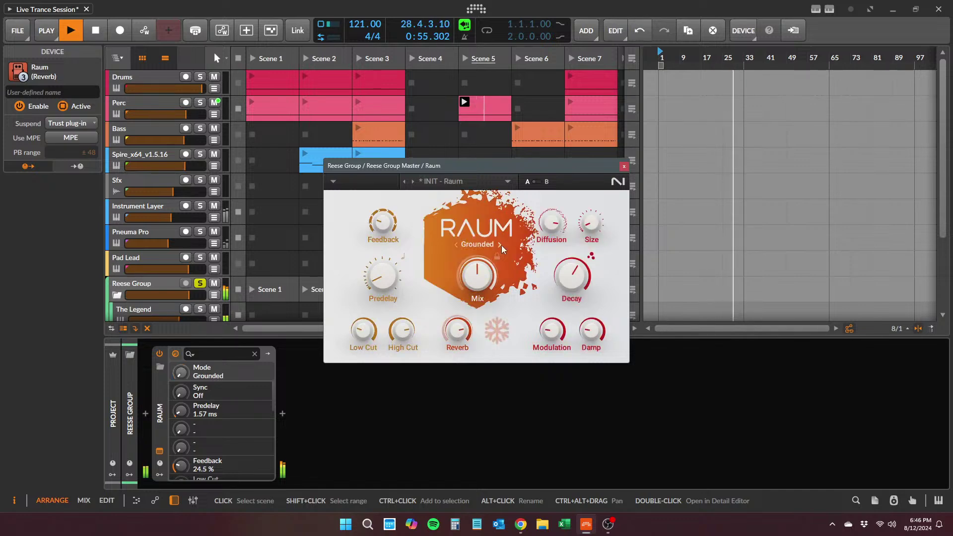
pyautogui.click(591, 257)
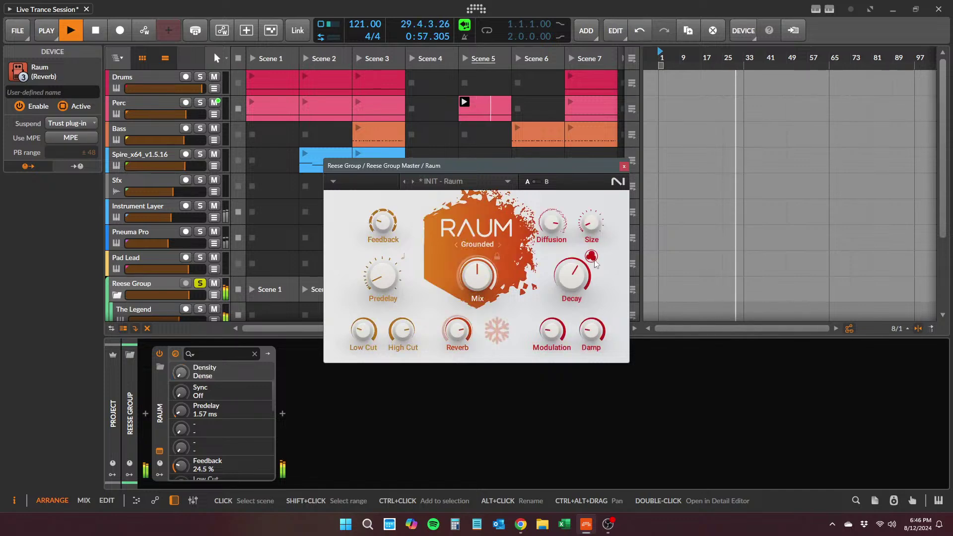
pyautogui.click(592, 256)
# - Set Raum's feedback to 8.0 % and predelay to 71 ms, raise the reverb level and damp, and adjust the modulation
pyautogui.moveTo(392, 235); pyautogui.dragTo(383, 259)
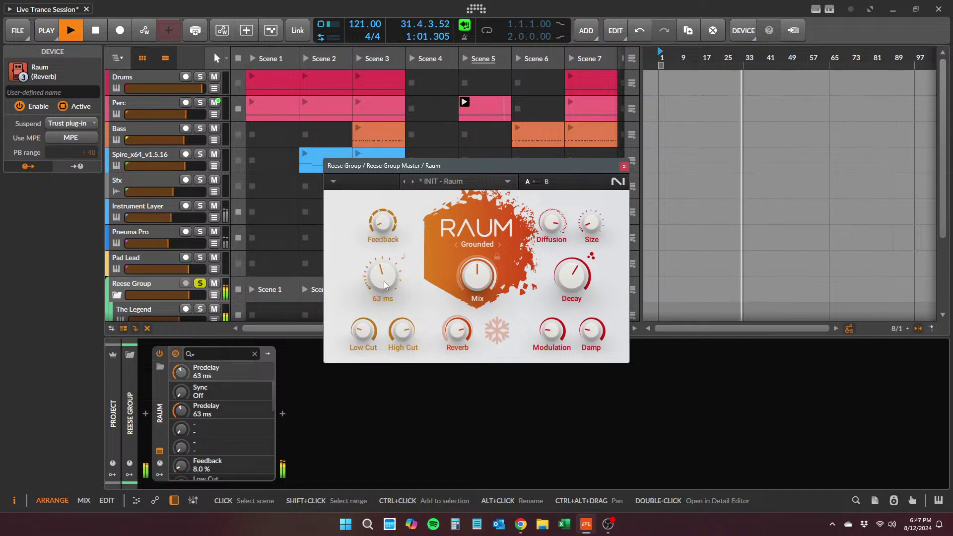
pyautogui.moveTo(463, 323); pyautogui.dragTo(463, 305)
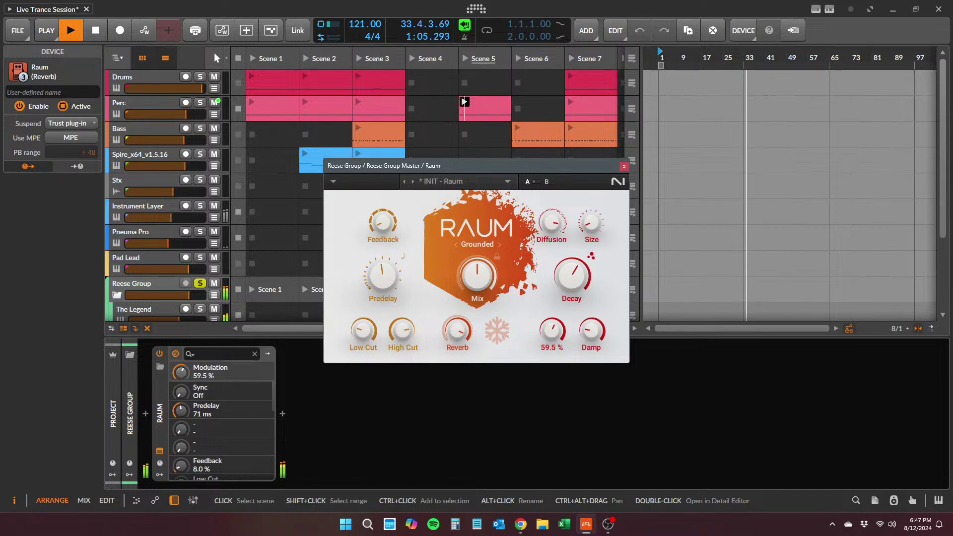
pyautogui.moveTo(591, 330); pyautogui.dragTo(591, 343)
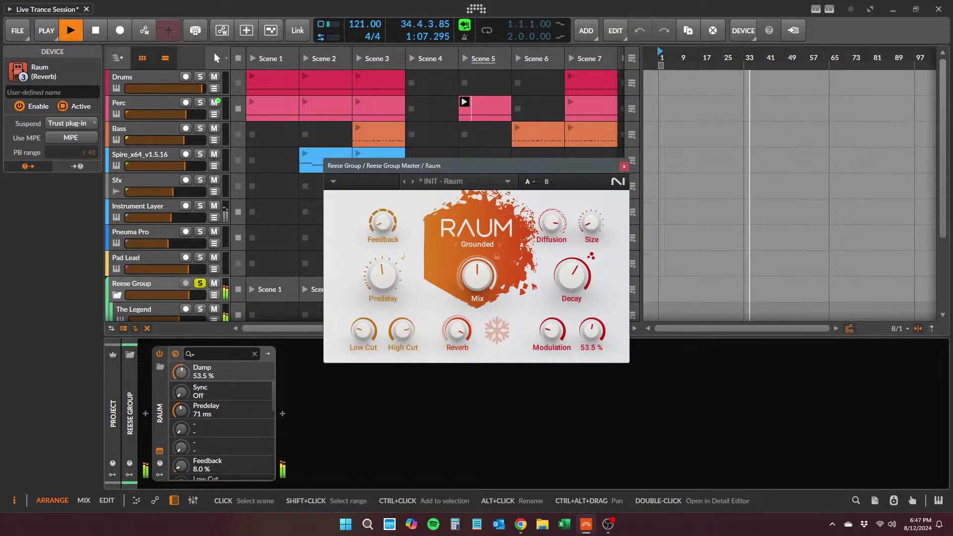
# - Lengthen Raum's decay, switch its density to Dense and increase the size
pyautogui.moveTo(572, 276); pyautogui.dragTo(572, 267)
pyautogui.click(591, 256)
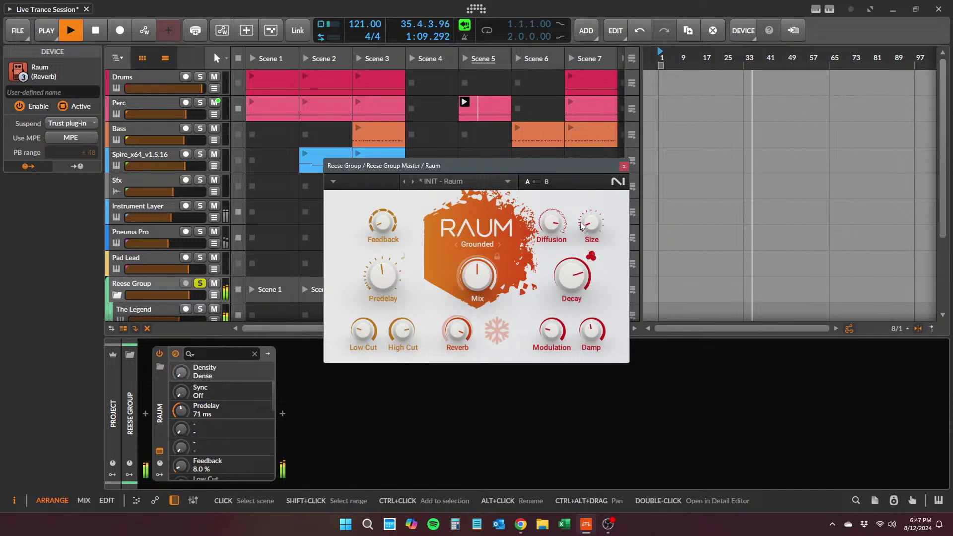
pyautogui.moveTo(591, 223)
pyautogui.mouseDown()
pyautogui.moveTo(593, 198)
pyautogui.moveTo(596, 228)
pyautogui.mouseUp()
# - Switch Raum to Airy mode, set mix to 73.0 % and reverb to 83.0 %, and close its window
pyautogui.click(498, 246)
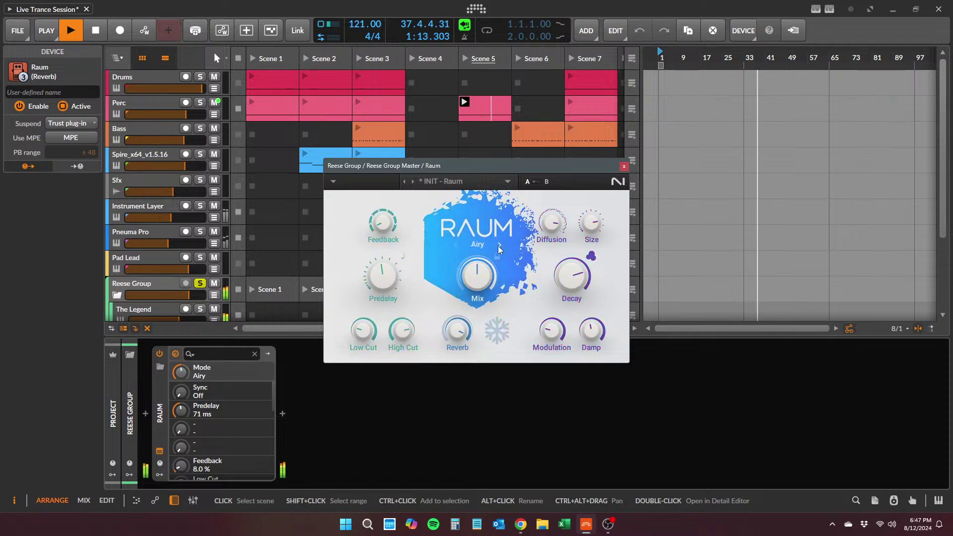
pyautogui.moveTo(477, 275); pyautogui.dragTo(477, 269)
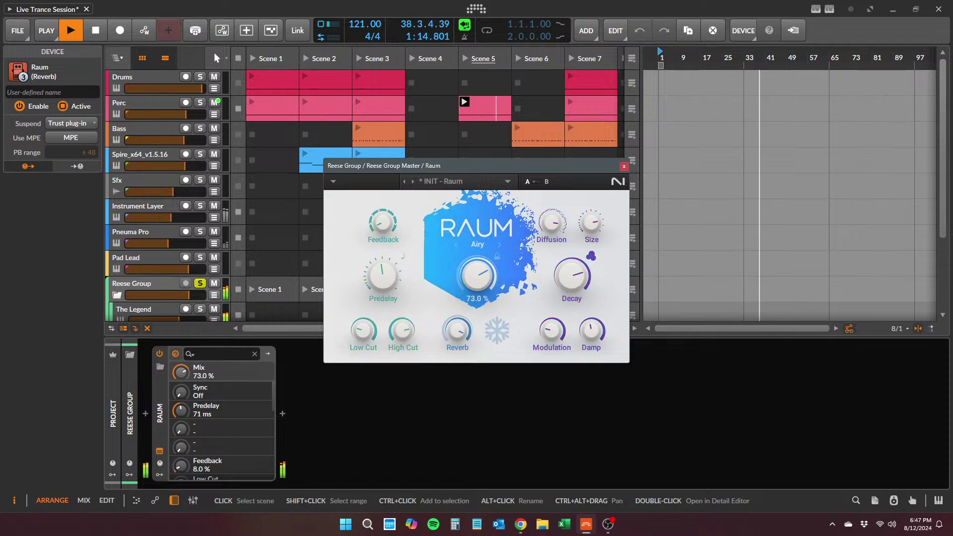
pyautogui.click(453, 335)
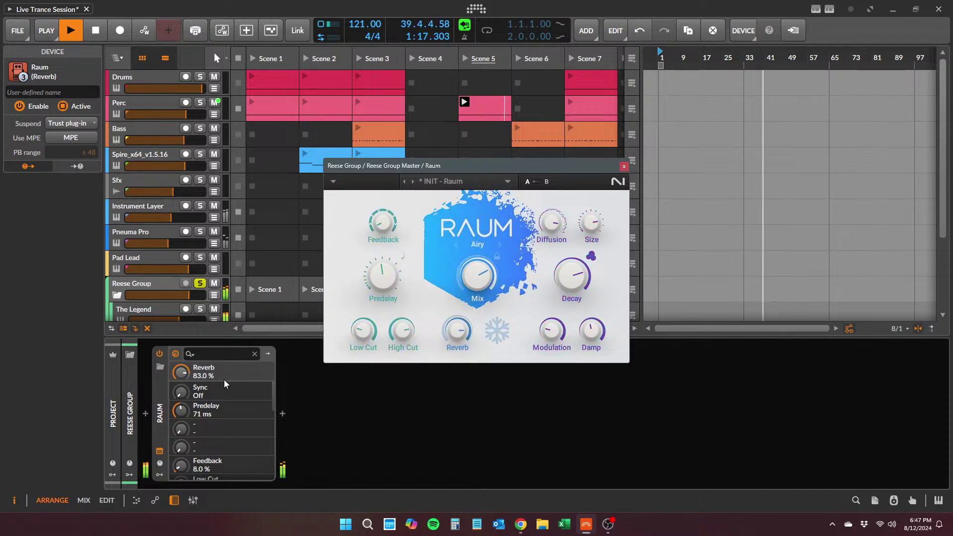
pyautogui.click(624, 167)
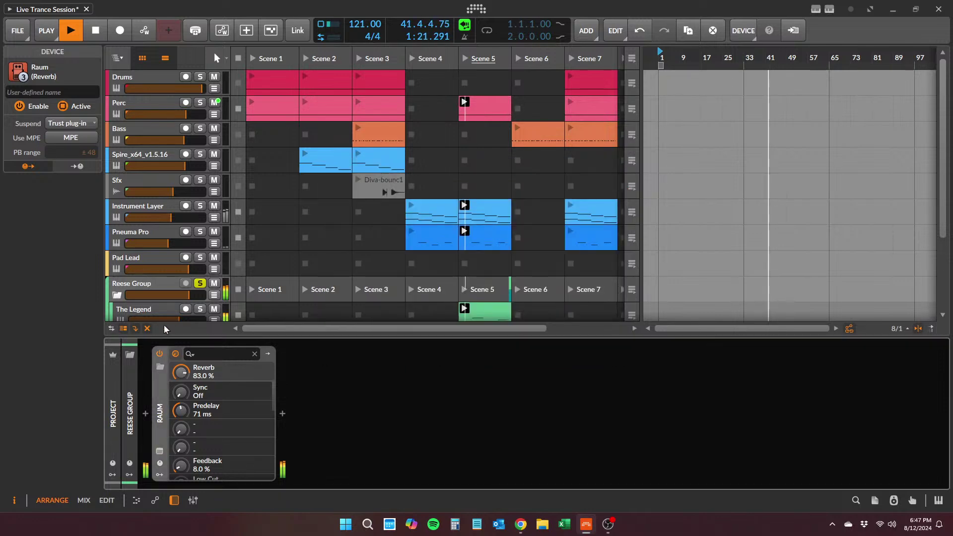
# - Check the Reese Group's child tracks, return to its device chain, and toggle Raum to compare the sound
pyautogui.moveTo(277, 338); pyautogui.dragTo(276, 489)
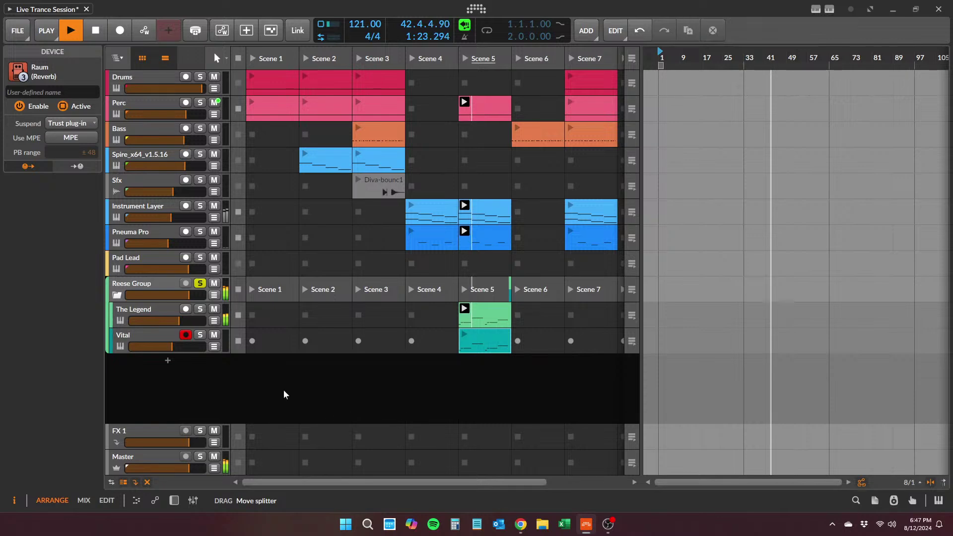
pyautogui.click(118, 297)
pyautogui.click(118, 297)
pyautogui.click(118, 297)
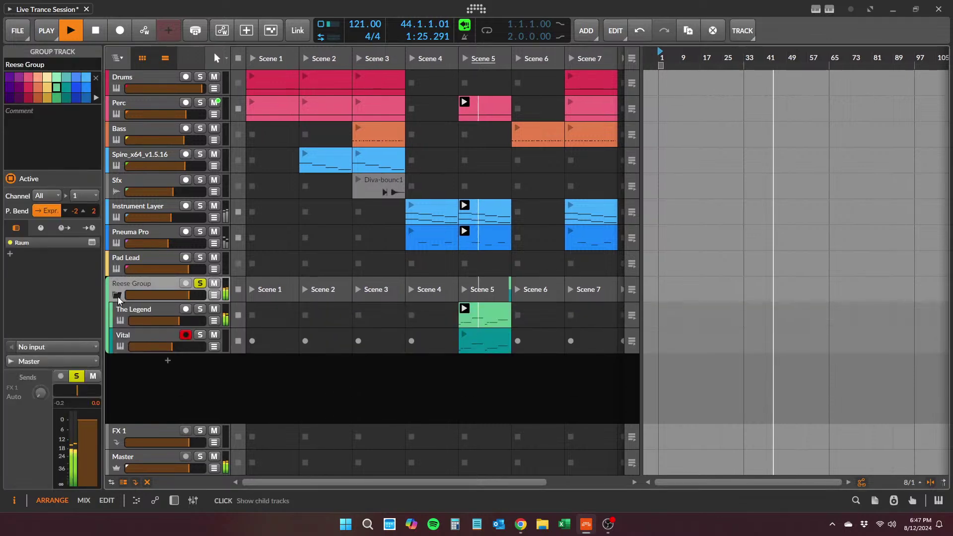
pyautogui.doubleClick(162, 283)
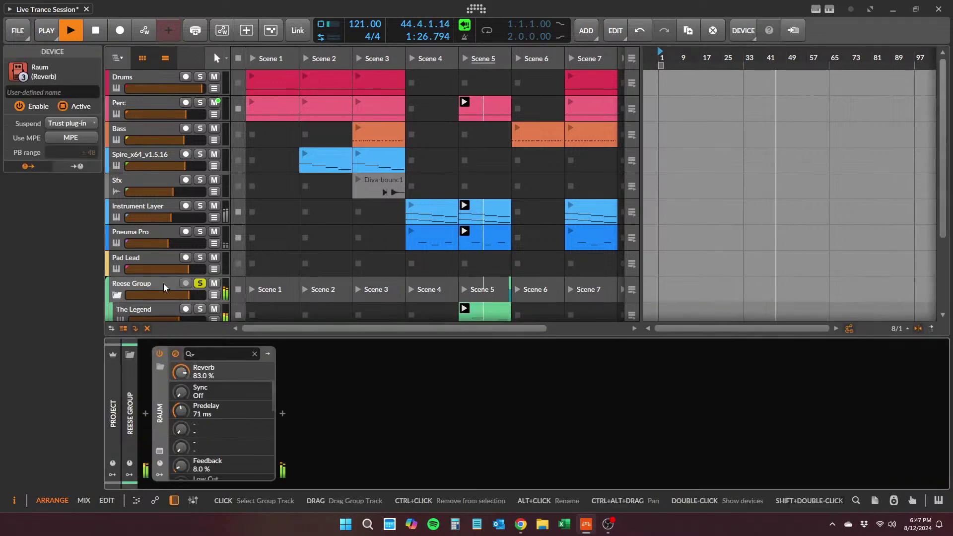
pyautogui.click(162, 353)
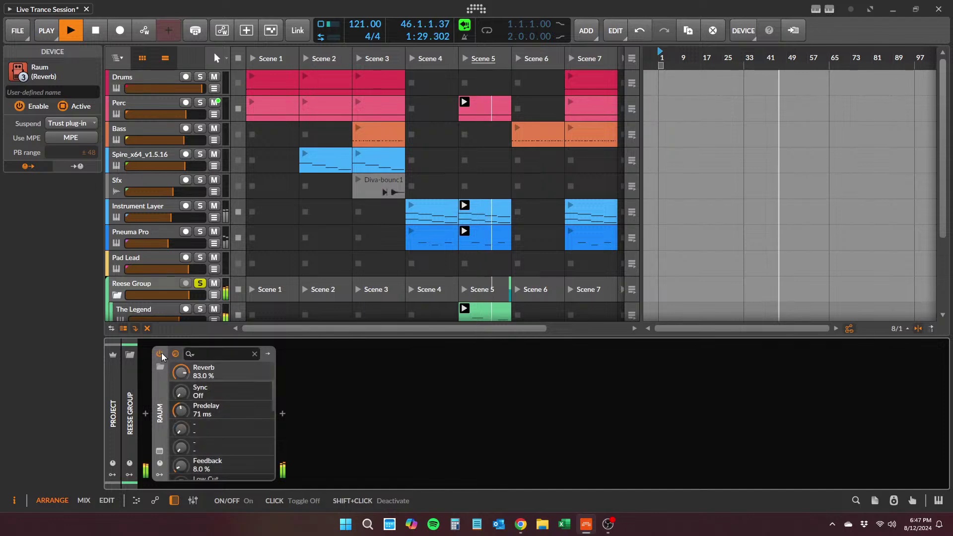
# - Toggle the solos of The Legend and the Reese Group to compare the single layer with the full group
pyautogui.click(201, 308)
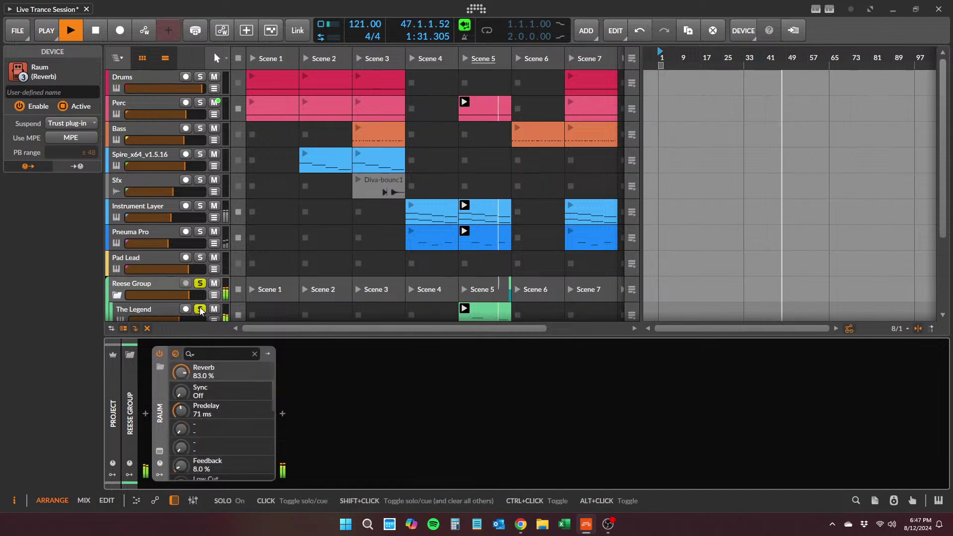
pyautogui.click(201, 283)
pyautogui.click(201, 283)
pyautogui.click(204, 309)
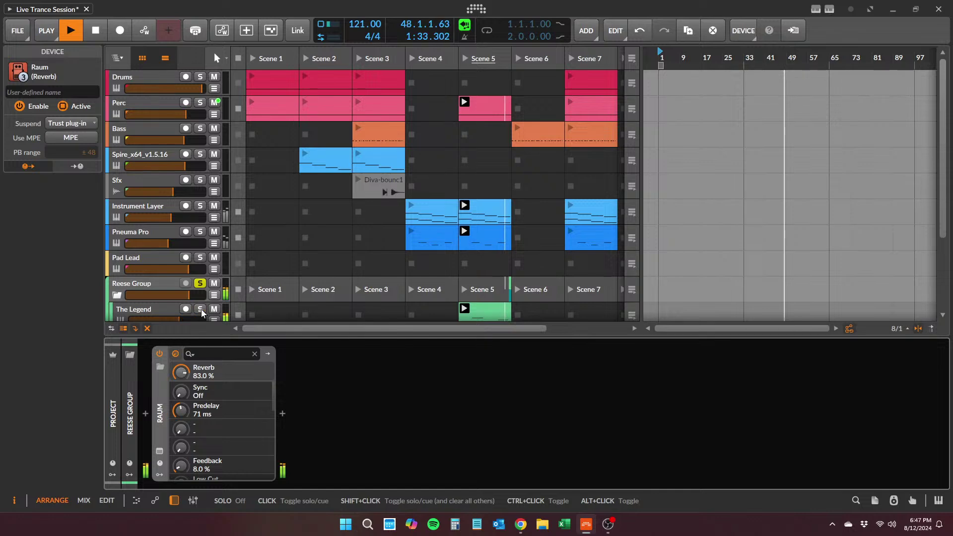
# - Restart playback with Scene 5 and compare the Reese Group's sound with Raum bypassed and enabled
pyautogui.moveTo(241, 337); pyautogui.dragTo(258, 421)
pyautogui.press('space')
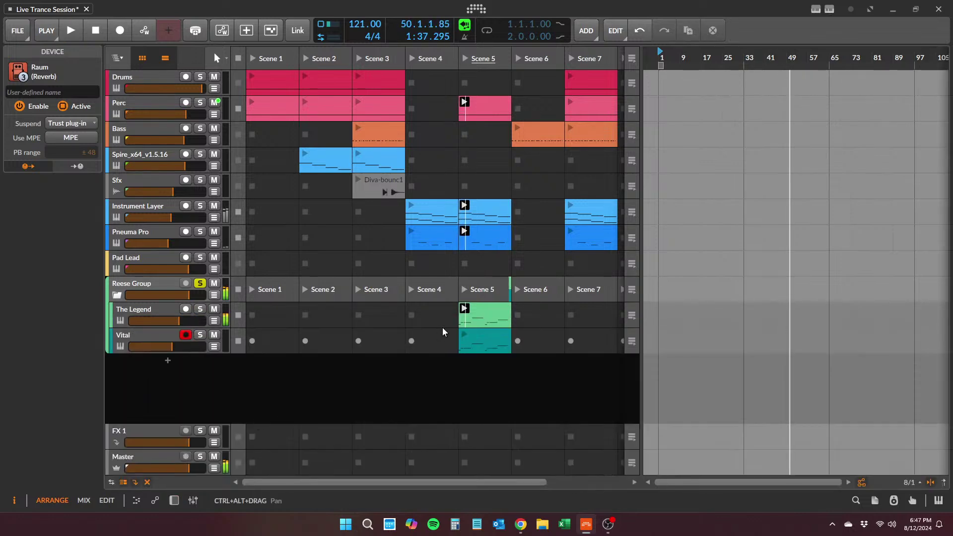
pyautogui.click(472, 55)
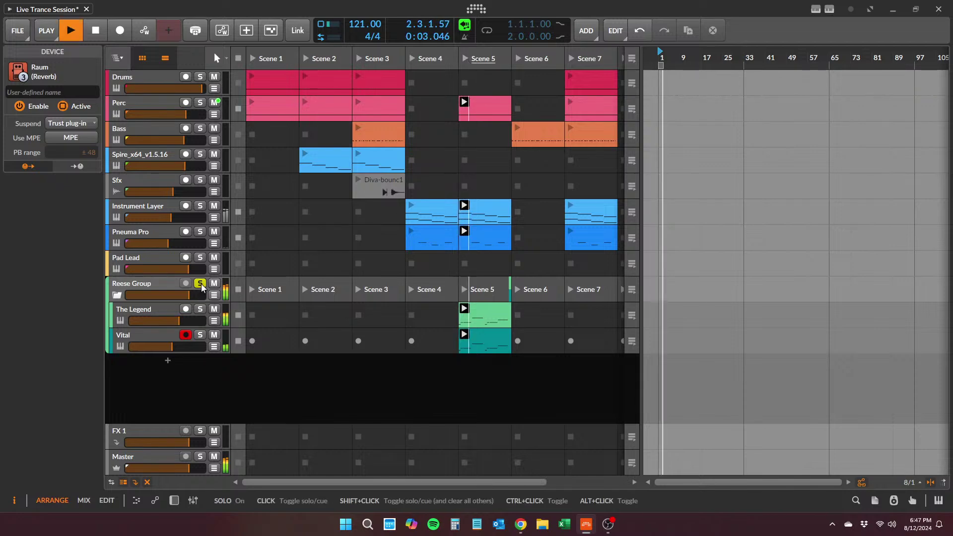
pyautogui.click(163, 283)
pyautogui.doubleClick(163, 283)
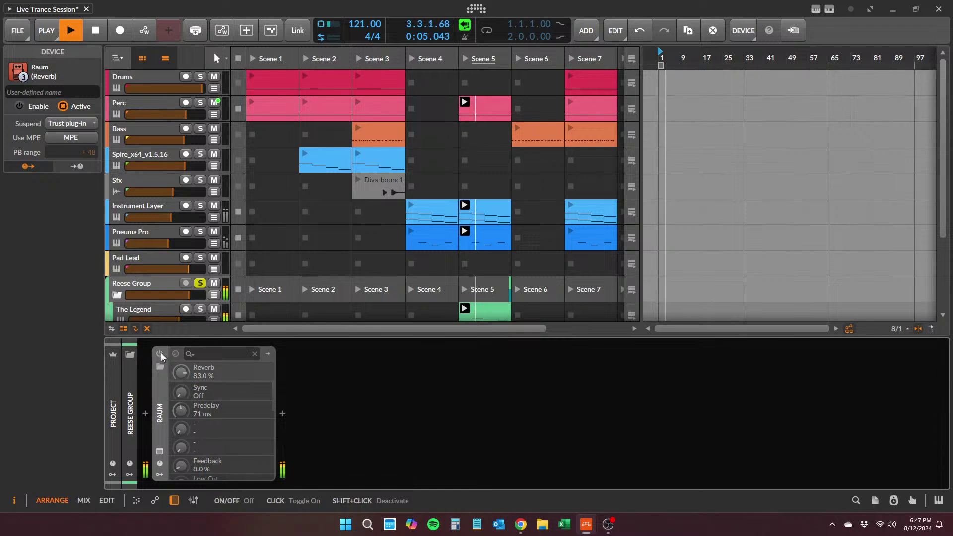
pyautogui.click(162, 353)
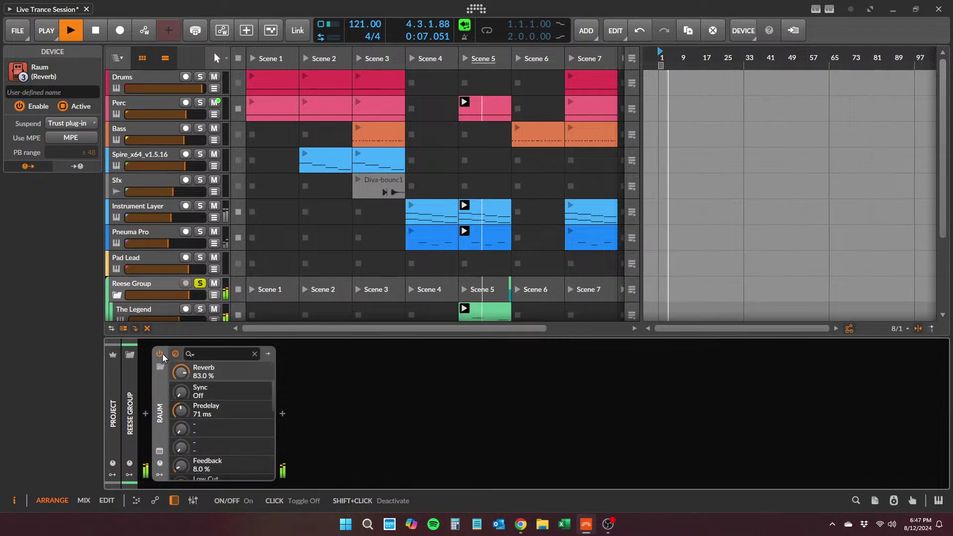
# - Reduce Raum's mix to about 41 % and its predelay to 4.87 ms, and close its window
pyautogui.click(159, 451)
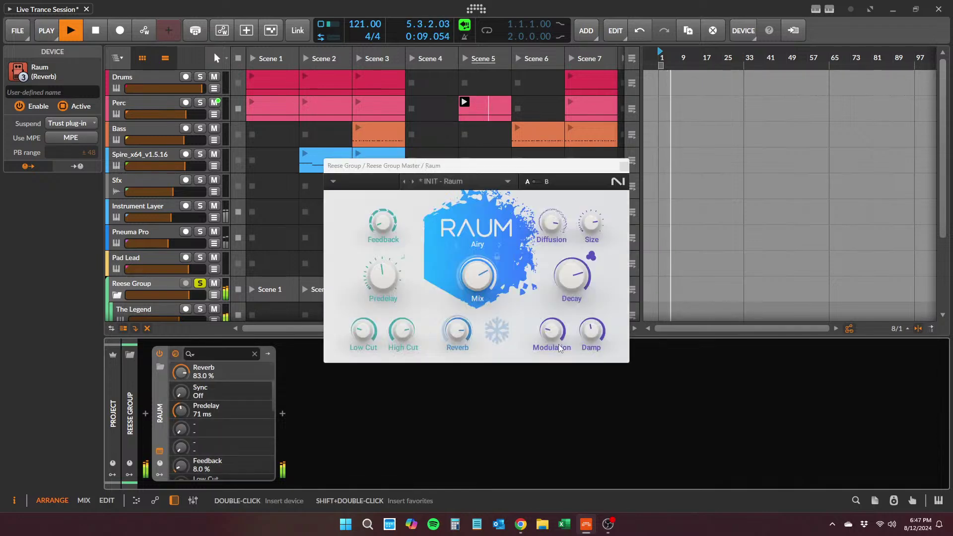
pyautogui.moveTo(483, 292); pyautogui.dragTo(483, 318)
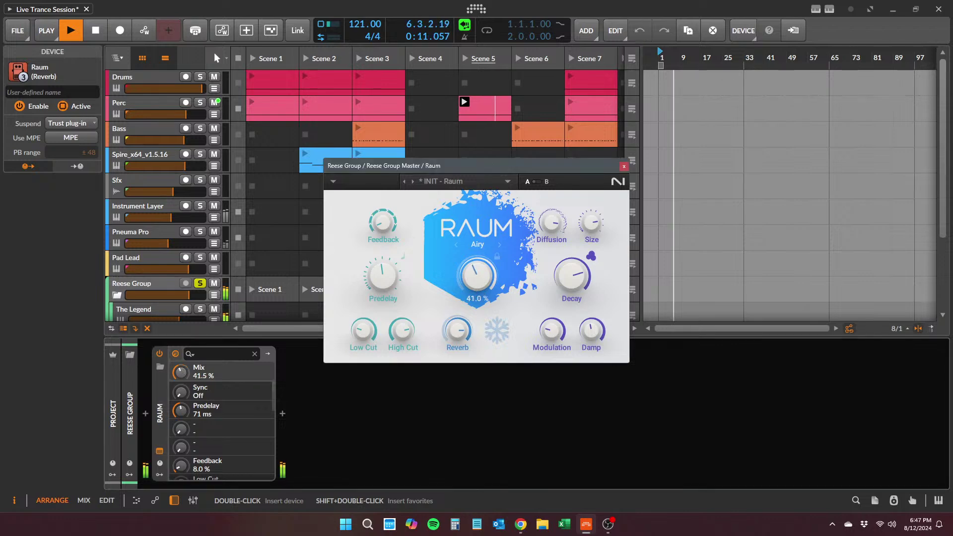
pyautogui.moveTo(383, 276); pyautogui.dragTo(383, 307)
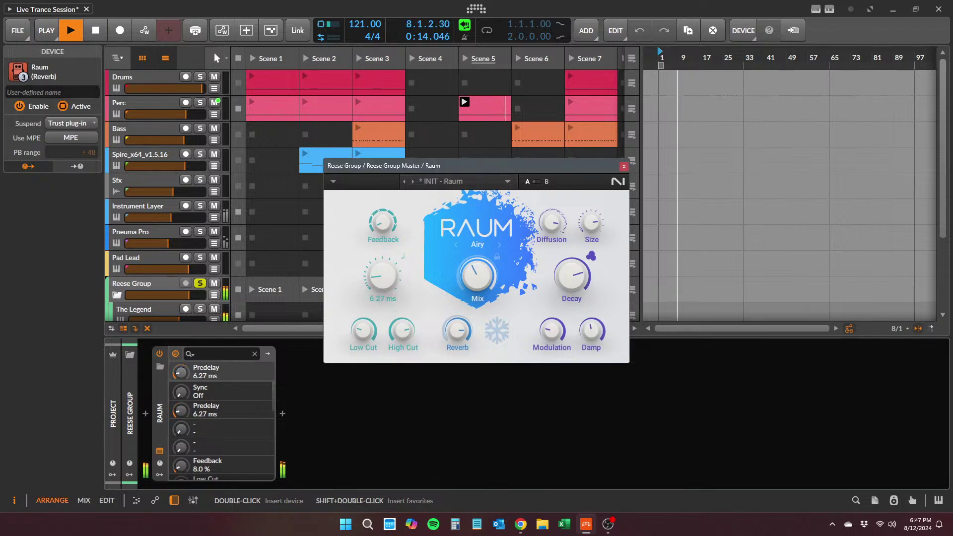
pyautogui.click(624, 166)
# - Replay Scene 5 from the start and lower the Reese Group's volume to −3.3 dB
pyautogui.moveTo(453, 336); pyautogui.dragTo(460, 411)
pyautogui.press('space')
pyautogui.press('space')
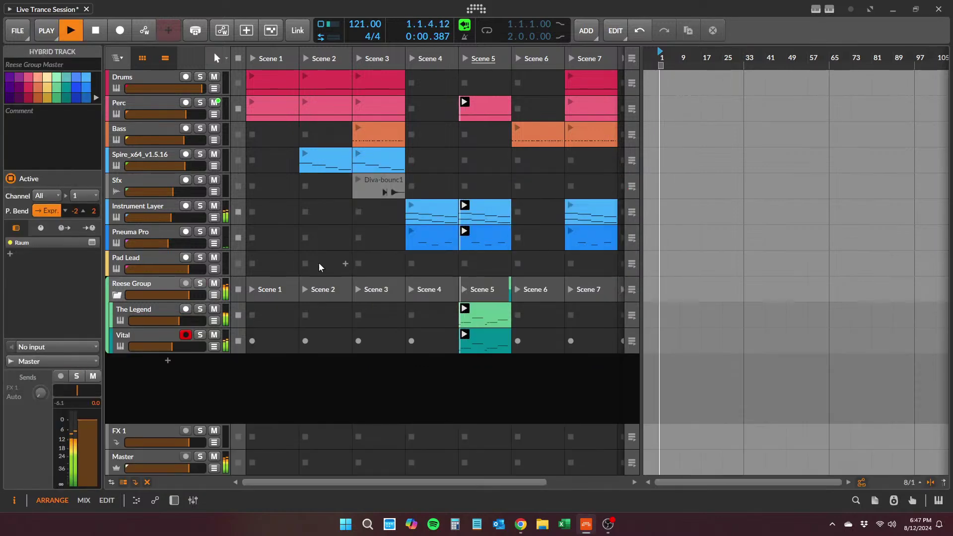
pyautogui.moveTo(189, 295); pyautogui.dragTo(181, 295)
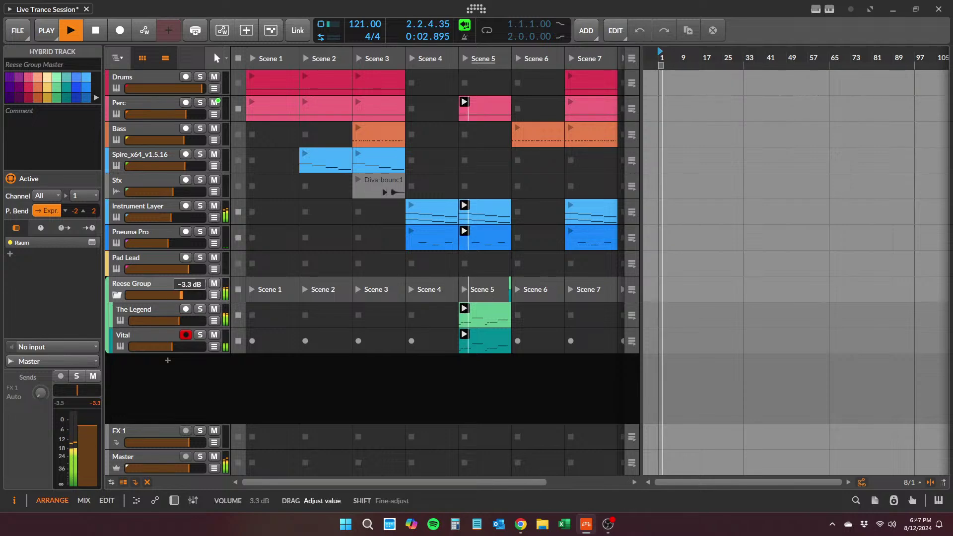
pyautogui.doubleClick(162, 281)
pyautogui.click(161, 390)
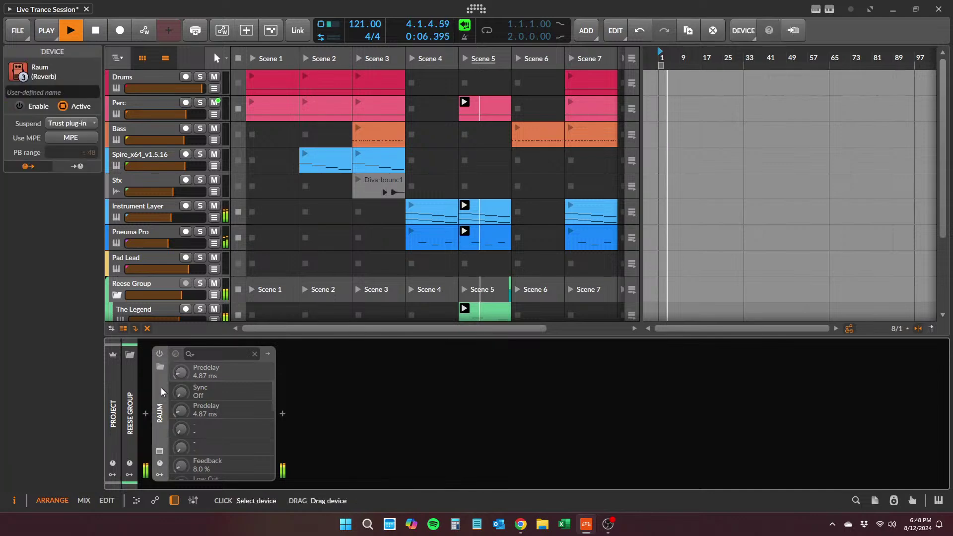
pyautogui.press('Delete')
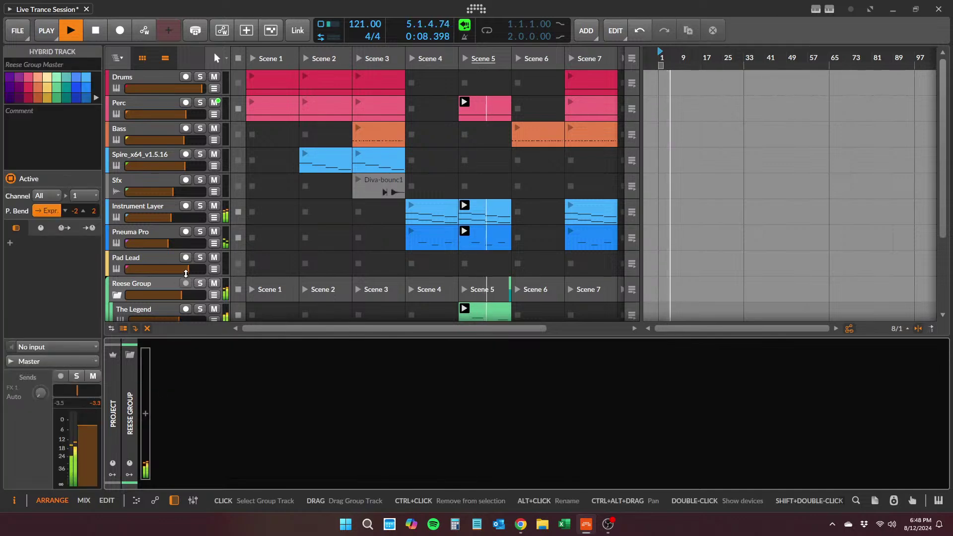
pyautogui.moveTo(184, 297); pyautogui.dragTo(190, 297)
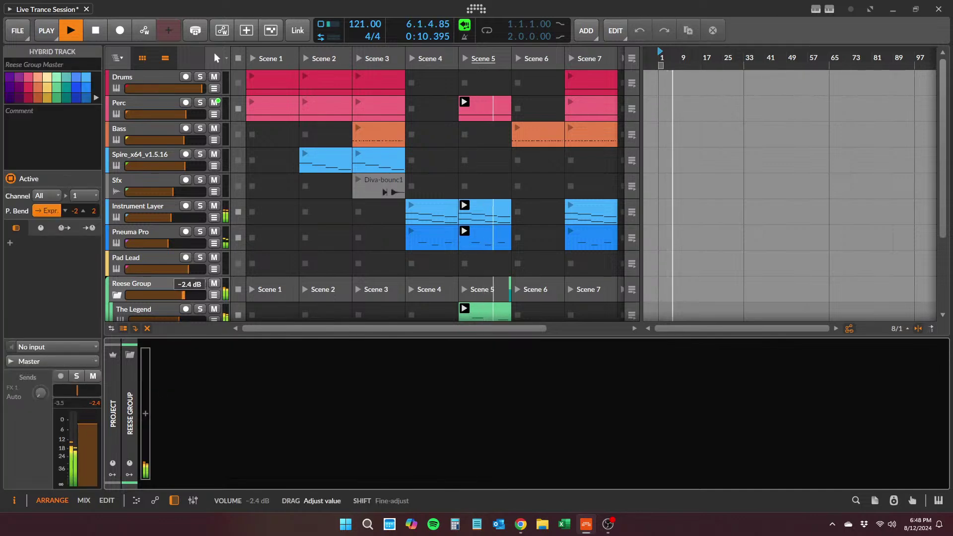
# - Hide the device chain, audition Scene 6's Bass clip together with Scene 5, and stop playback
pyautogui.moveTo(248, 337); pyautogui.dragTo(257, 437)
pyautogui.click(518, 128)
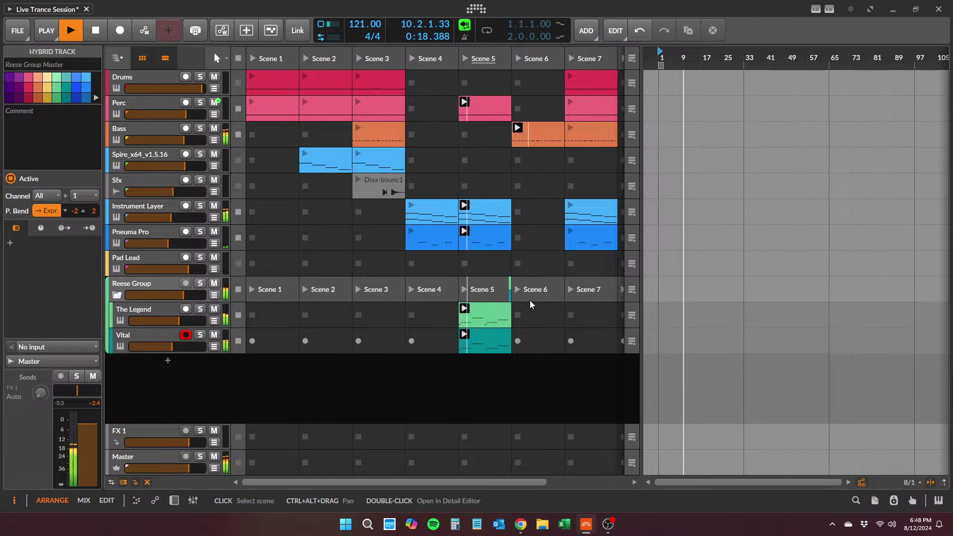
pyautogui.press('space')
# - Widen the clip launcher to show Scene 8, disarm the Vital track and switch all tracks back to Arranger playback
pyautogui.moveTo(642, 126); pyautogui.dragTo(696, 136)
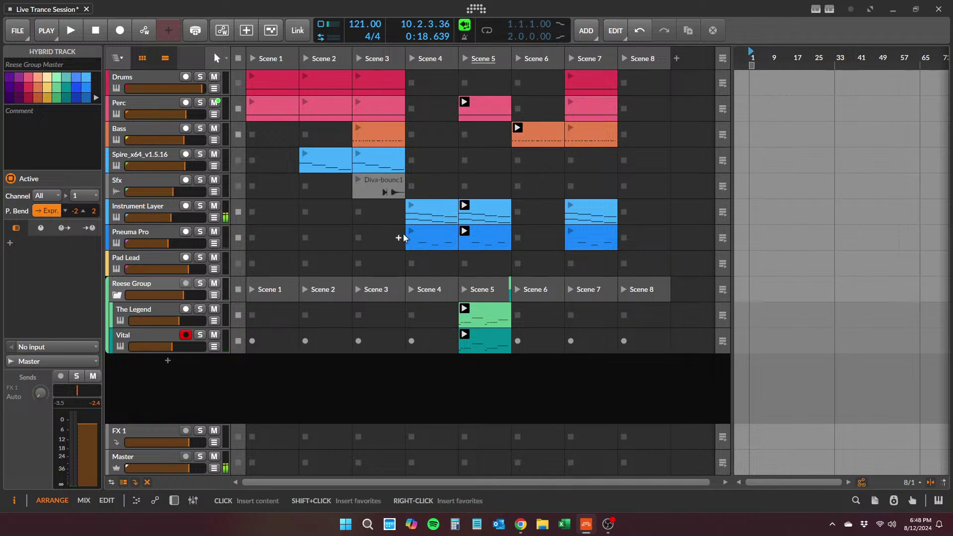
pyautogui.click(186, 334)
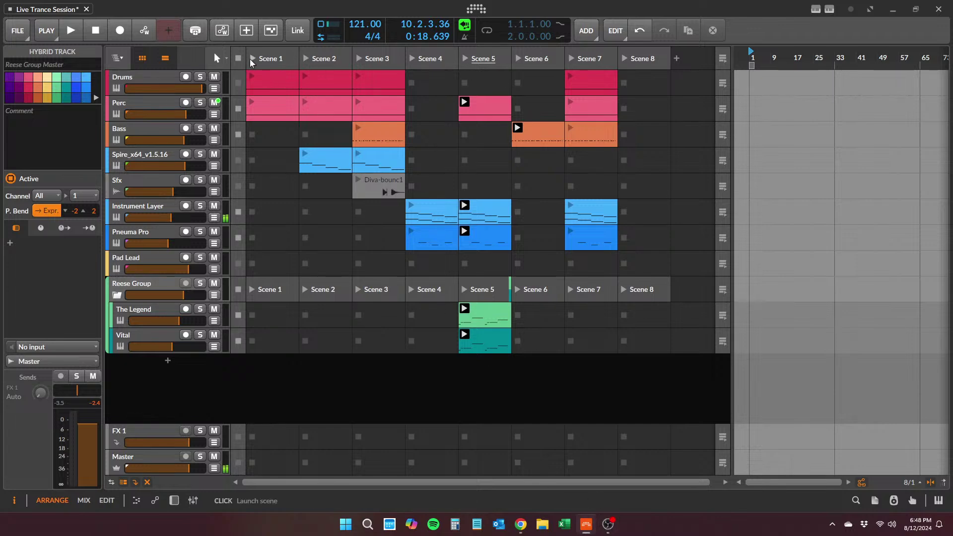
pyautogui.click(725, 56)
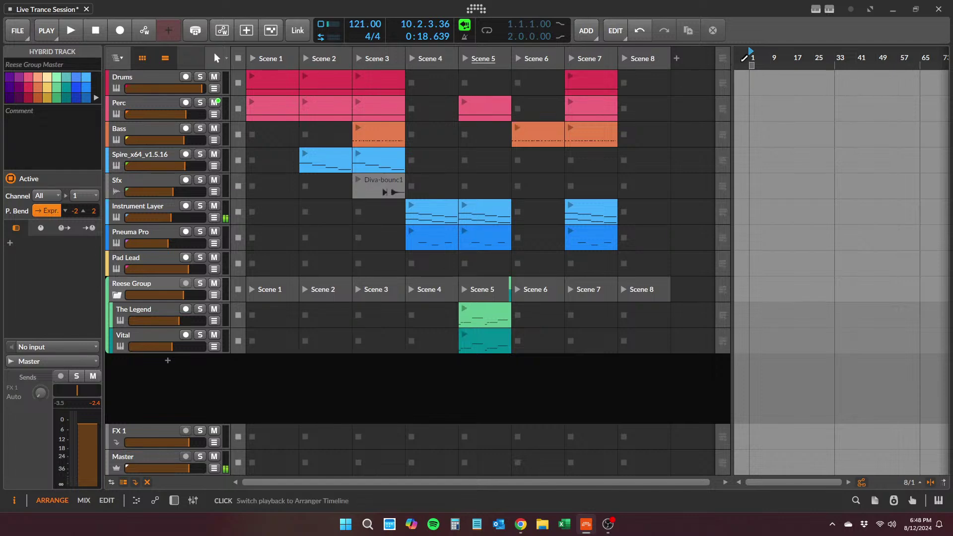
# - Start recording the live performance into the arranger with Scene 1, and save the project while it records
pyautogui.click(119, 30)
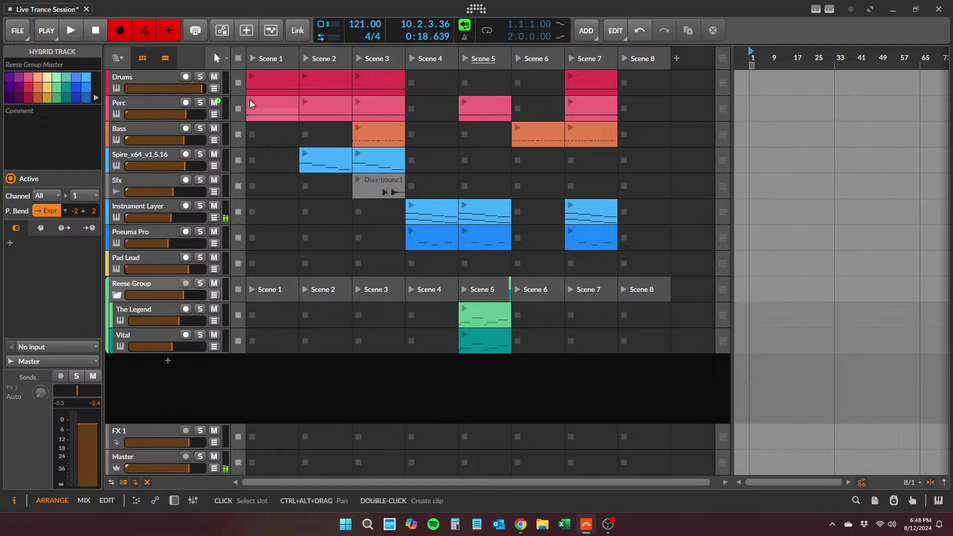
pyautogui.click(254, 57)
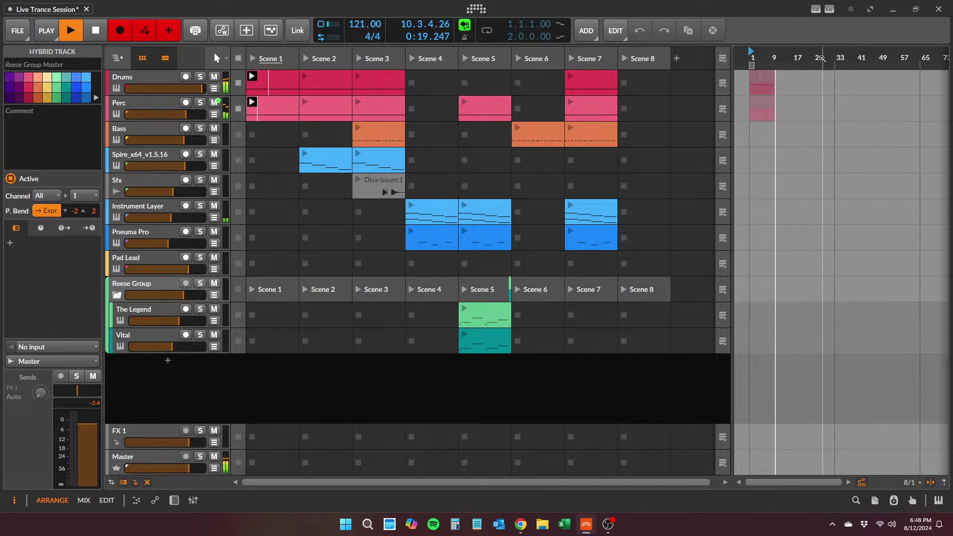
pyautogui.moveTo(816, 55); pyautogui.dragTo(836, 59)
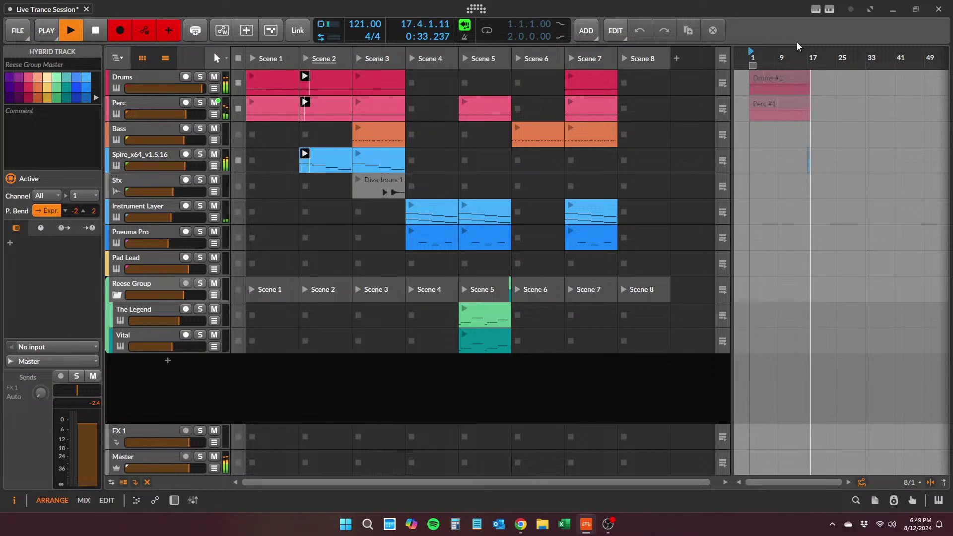
pyautogui.moveTo(804, 59); pyautogui.dragTo(803, 25)
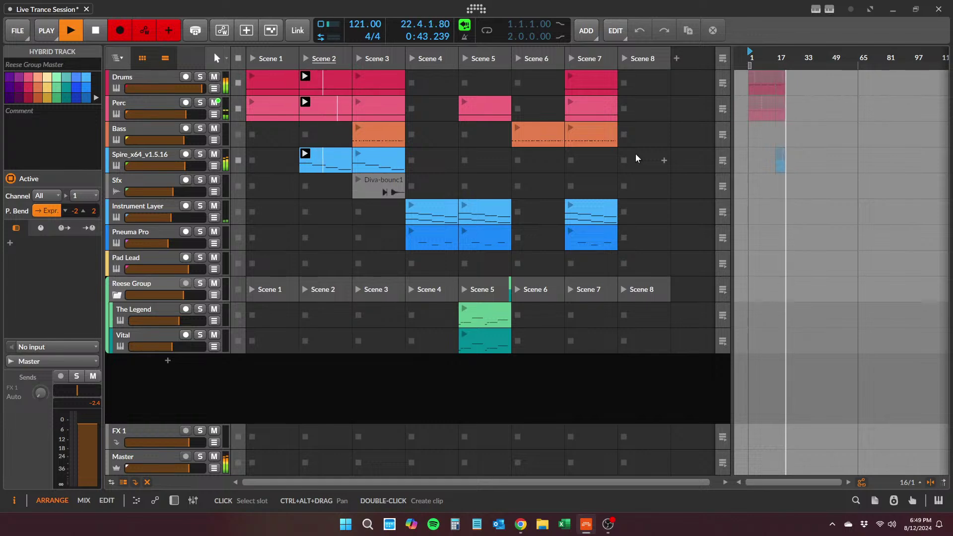
pyautogui.click(19, 30)
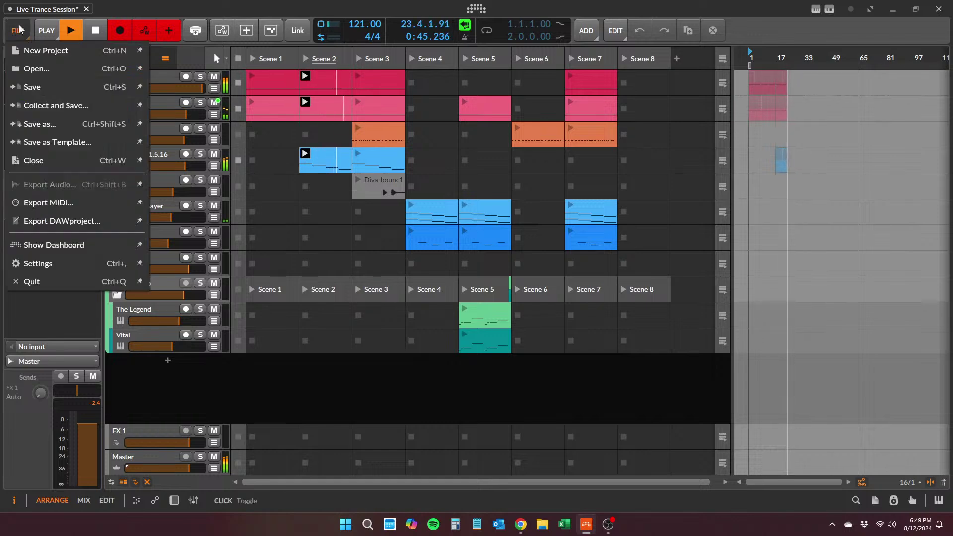
pyautogui.click(34, 87)
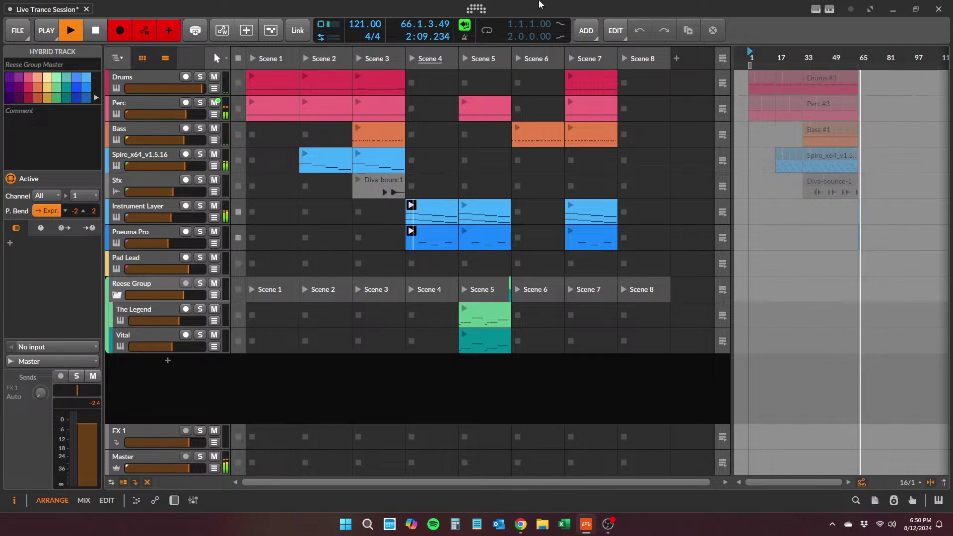
# - Move Scene 5's Perc clip to Scene 4, launch it, and copy it back into Scene 5
pyautogui.click(479, 102)
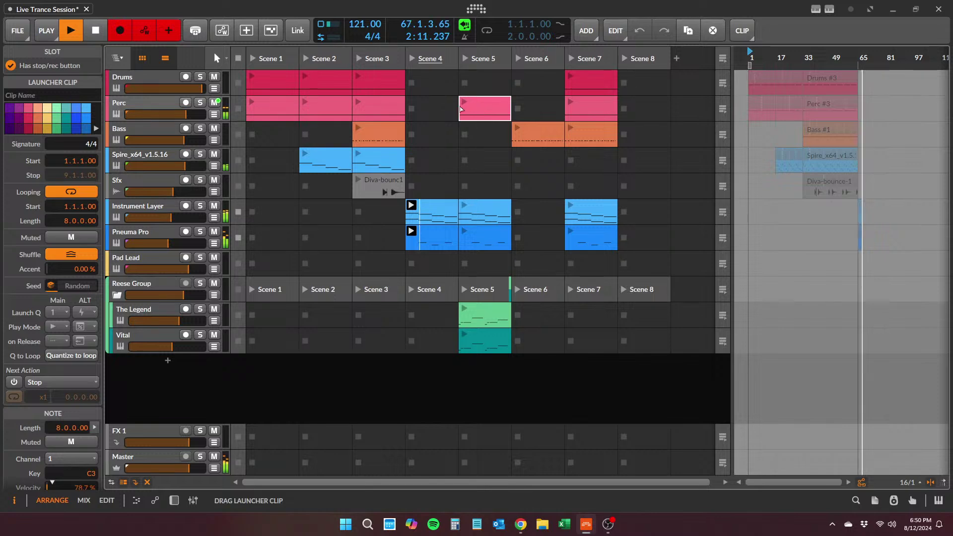
pyautogui.moveTo(461, 108); pyautogui.dragTo(412, 103)
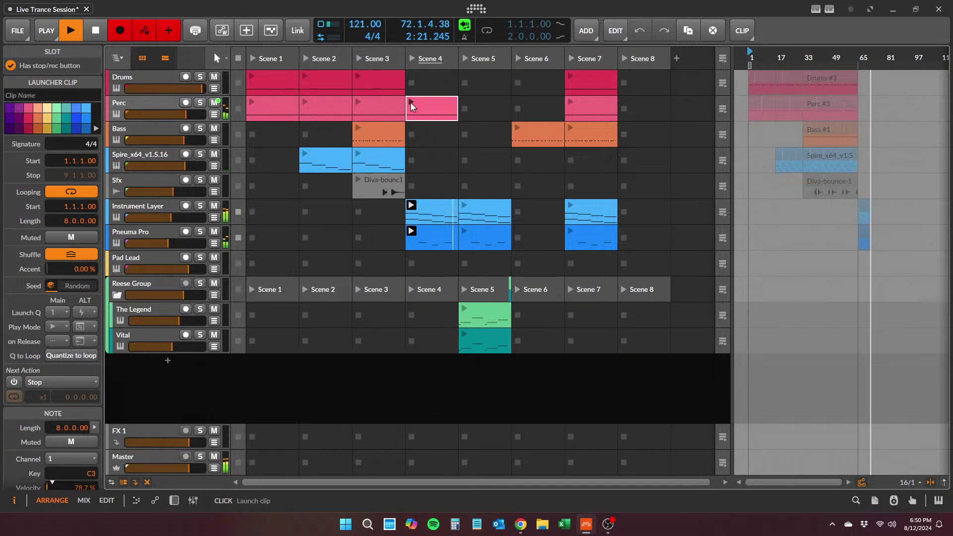
pyautogui.click(410, 103)
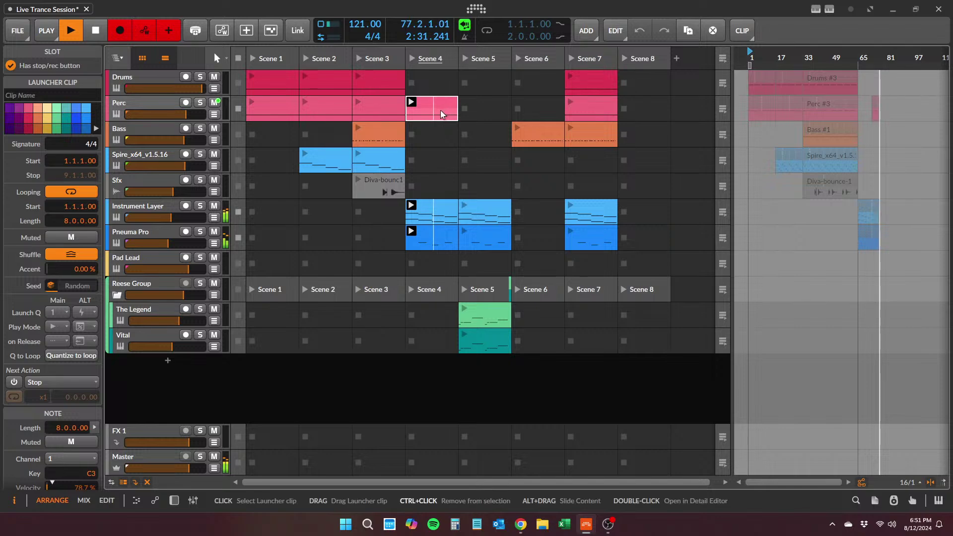
pyautogui.moveTo(440, 110); pyautogui.dragTo(480, 115)
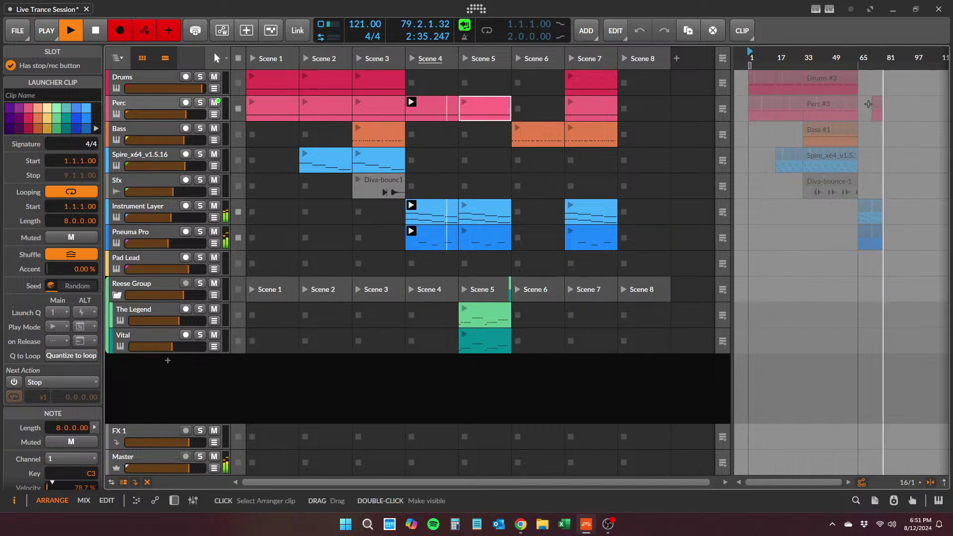
# - Continue the recorded performance by launching Scene 5, Scene 3's Perc clip and Scene 6's Bass clip
pyautogui.click(467, 58)
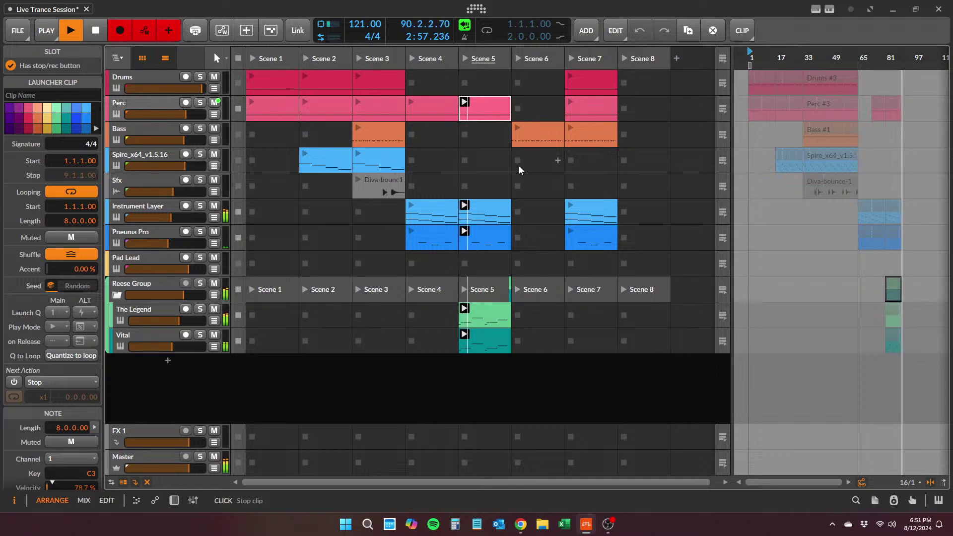
pyautogui.click(356, 100)
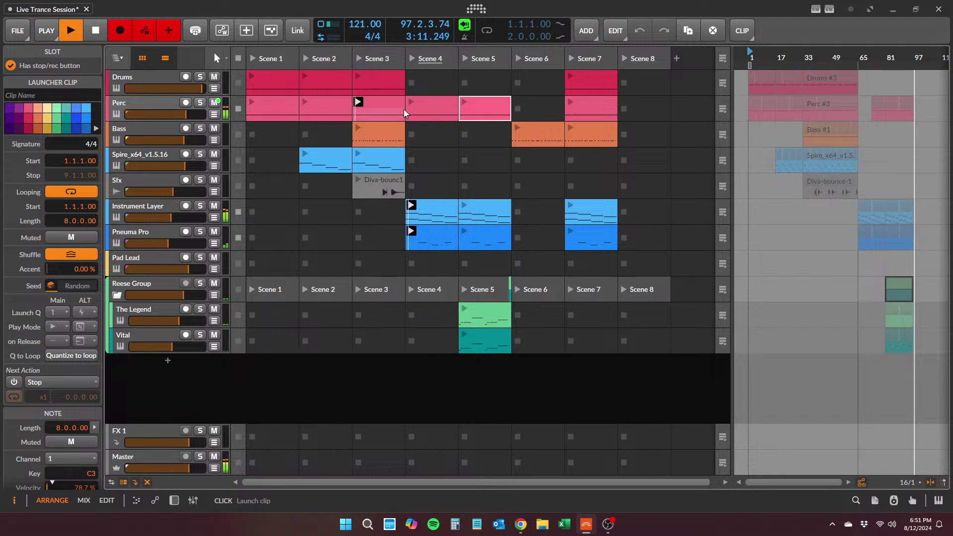
pyautogui.click(516, 128)
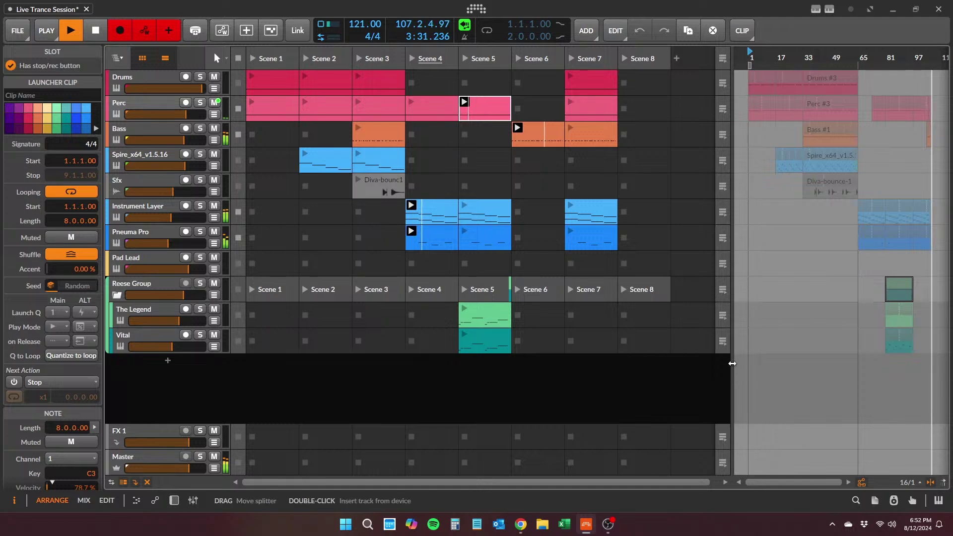
# - Resize the launcher and arranger areas and arm the Pad Lead track to record its part into the arrangement
pyautogui.moveTo(732, 363); pyautogui.dragTo(653, 343)
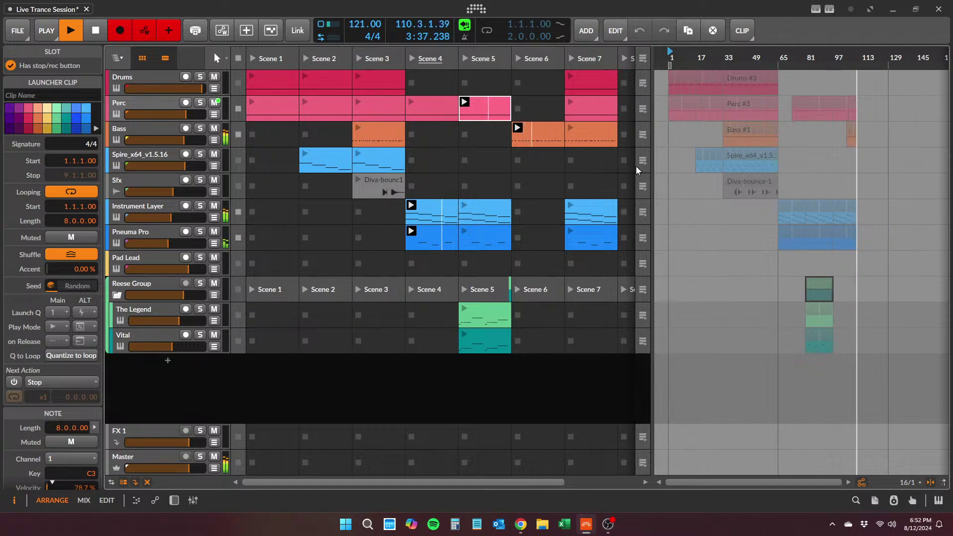
pyautogui.moveTo(652, 196); pyautogui.dragTo(683, 197)
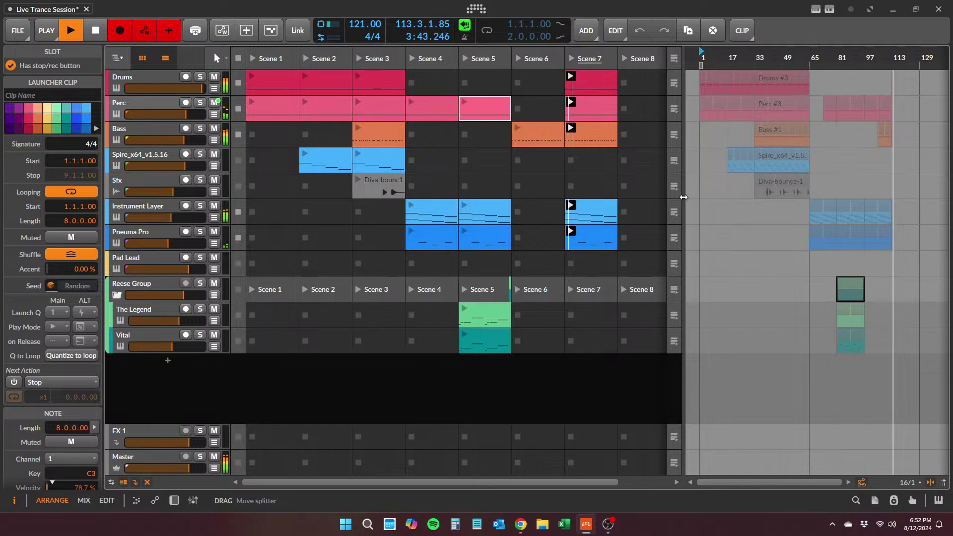
pyautogui.click(165, 260)
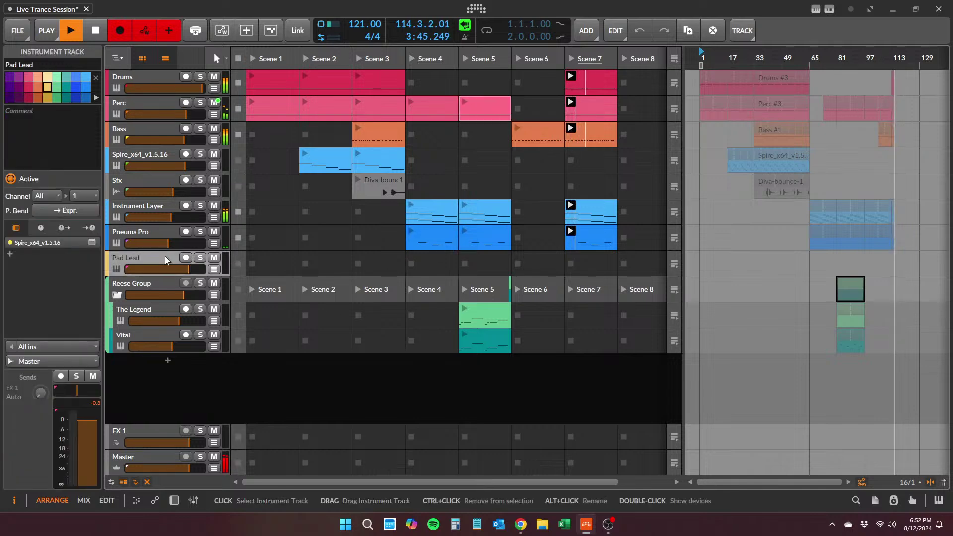
pyautogui.click(185, 257)
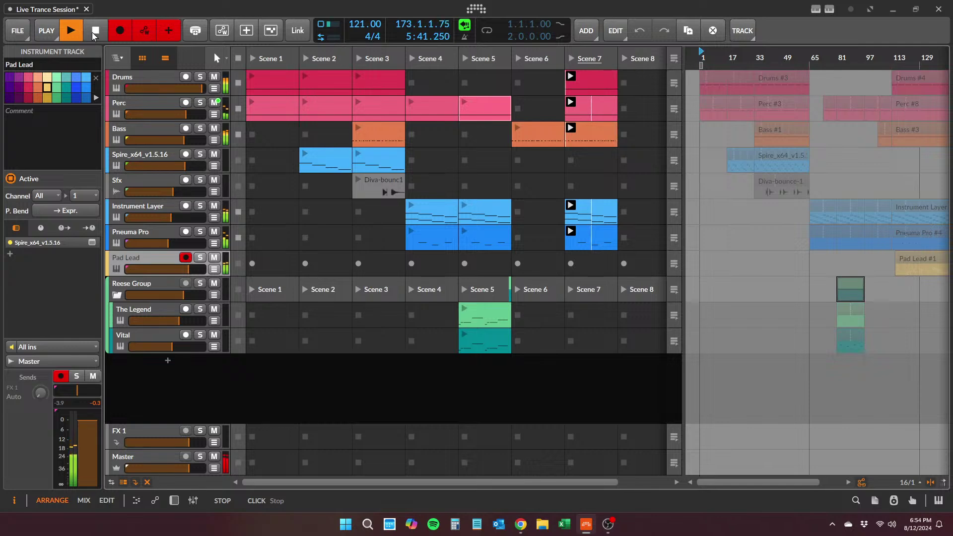
# - Stop recording, open the recorded Pad Lead clip's notes, and return all tracks to arranger playback
pyautogui.click(102, 31)
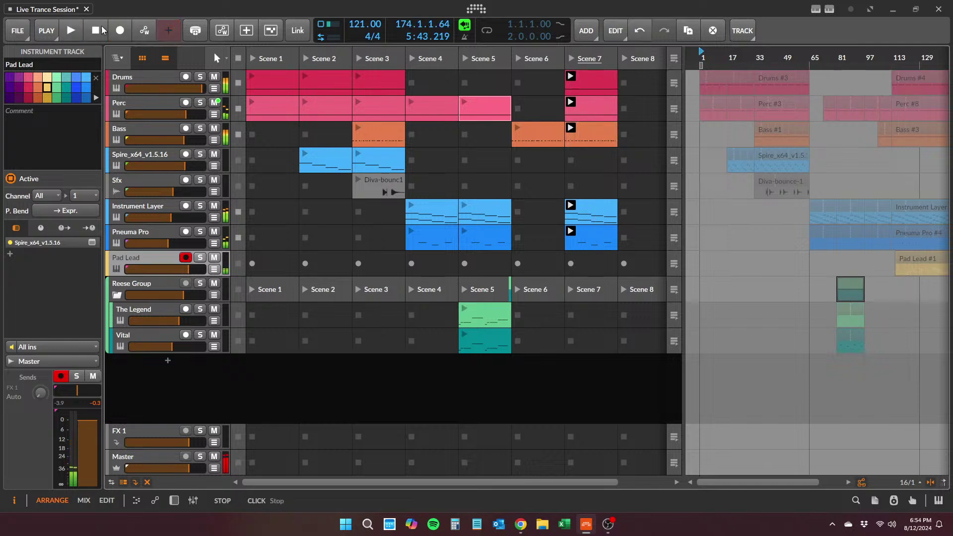
pyautogui.moveTo(758, 483); pyautogui.dragTo(819, 482)
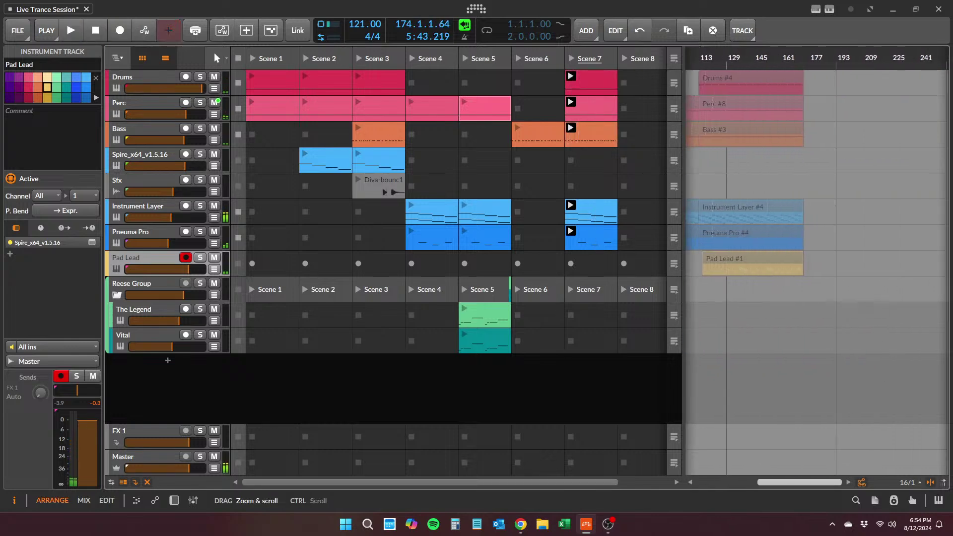
pyautogui.moveTo(725, 58); pyautogui.dragTo(788, 58)
pyautogui.click(805, 262)
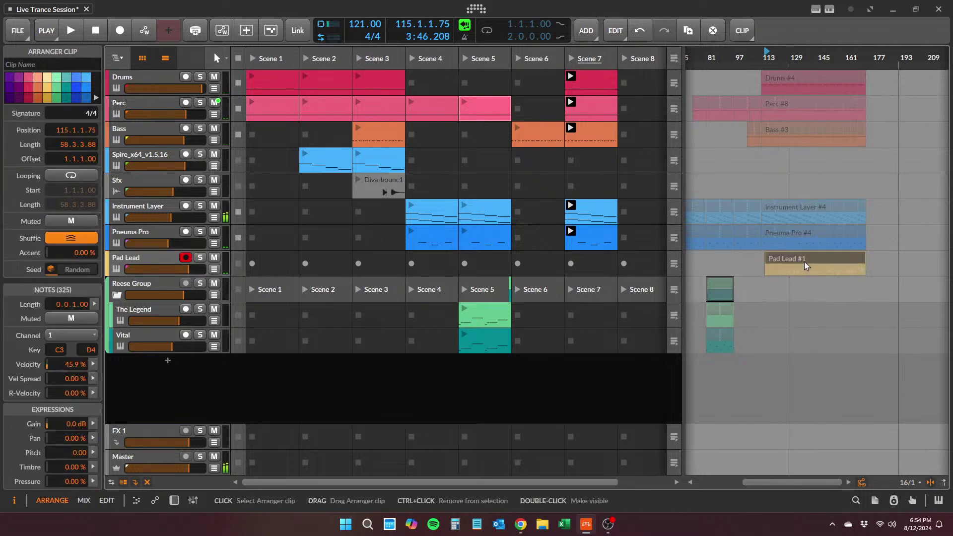
pyautogui.doubleClick(804, 261)
pyautogui.click(677, 58)
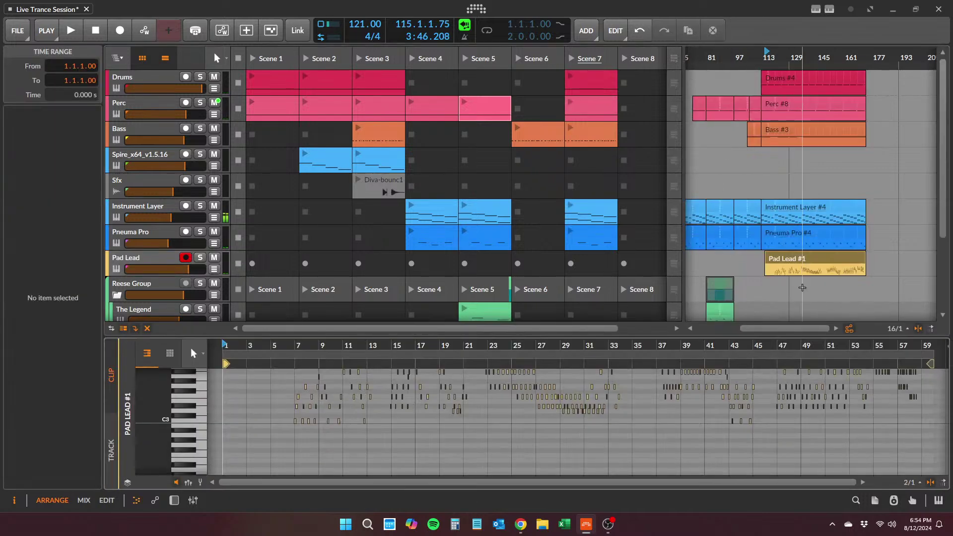
# - Move the recorded Pad Lead clip onto a new track below Vital, starting at bar 113
pyautogui.click(789, 259)
pyautogui.moveTo(790, 259)
pyautogui.mouseDown()
pyautogui.moveTo(788, 313)
pyautogui.moveTo(800, 270)
pyautogui.mouseUp()
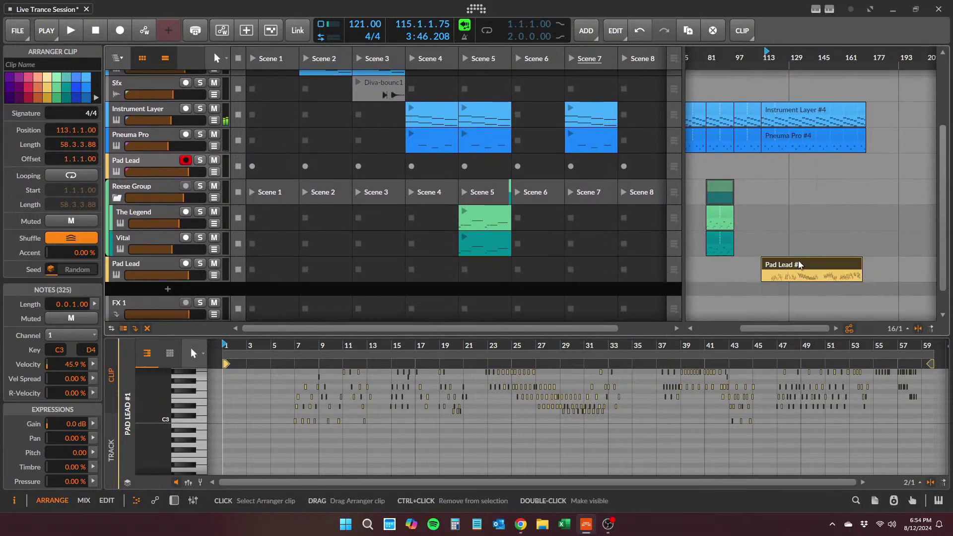
pyautogui.click(145, 269)
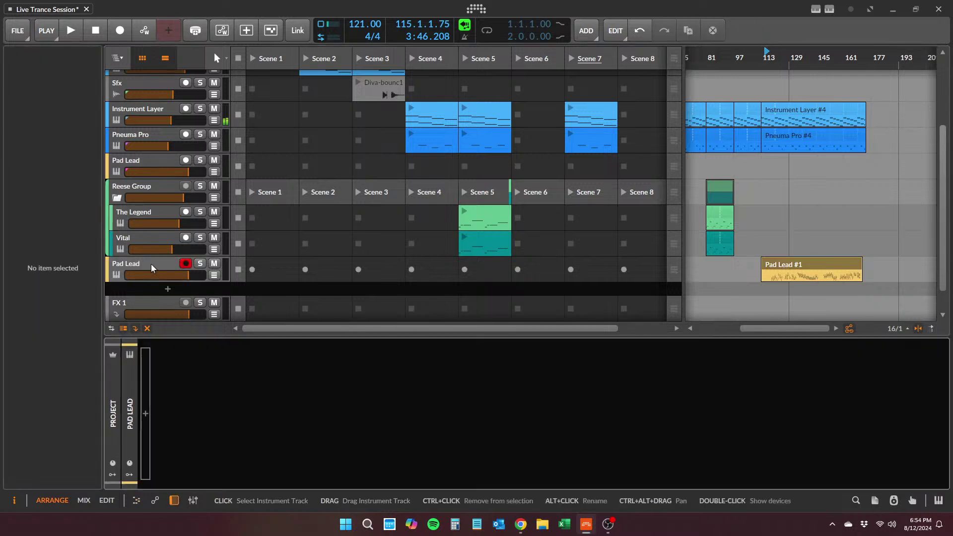
# - Record another Pad Lead take on the original track from bar 97, with the arranger area widened
pyautogui.click(158, 164)
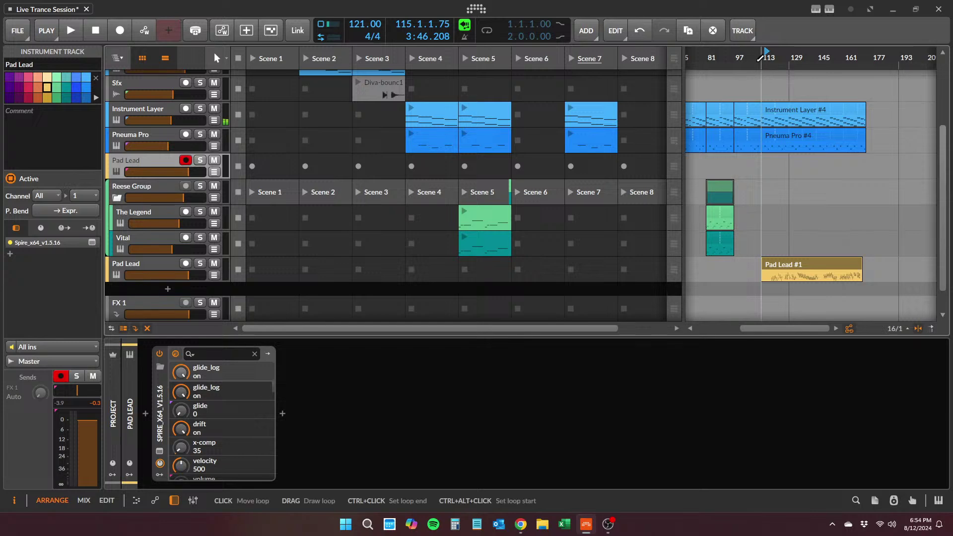
pyautogui.click(736, 58)
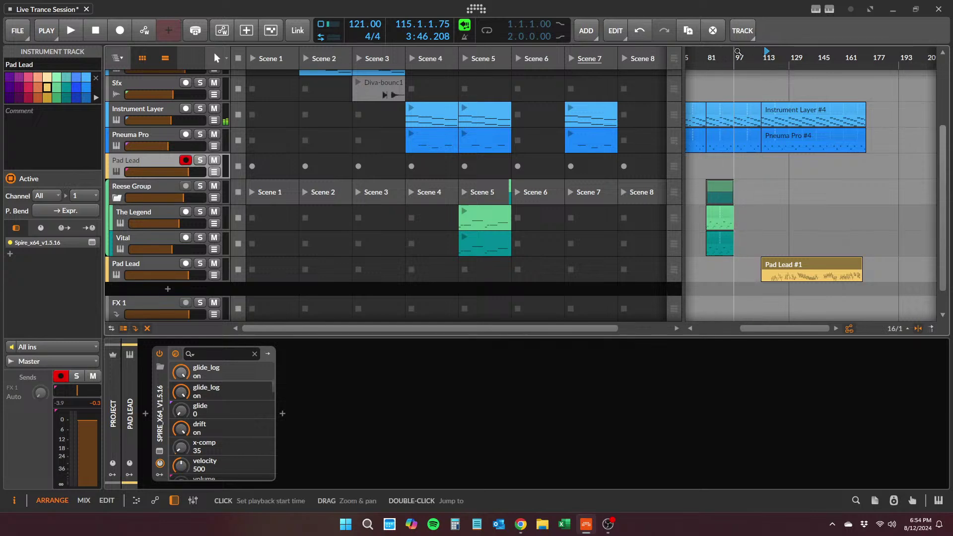
pyautogui.press('space')
pyautogui.click(119, 31)
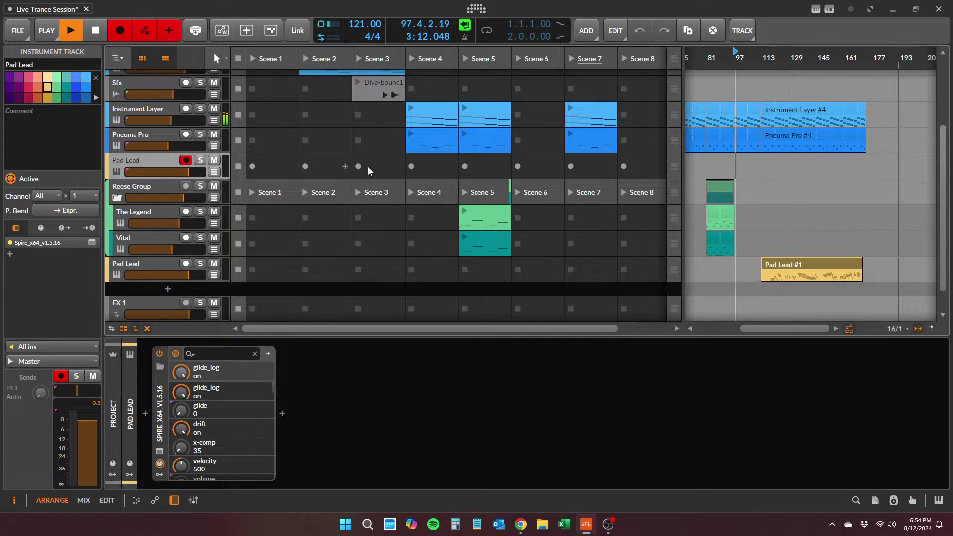
pyautogui.scroll(4, 594, 188)
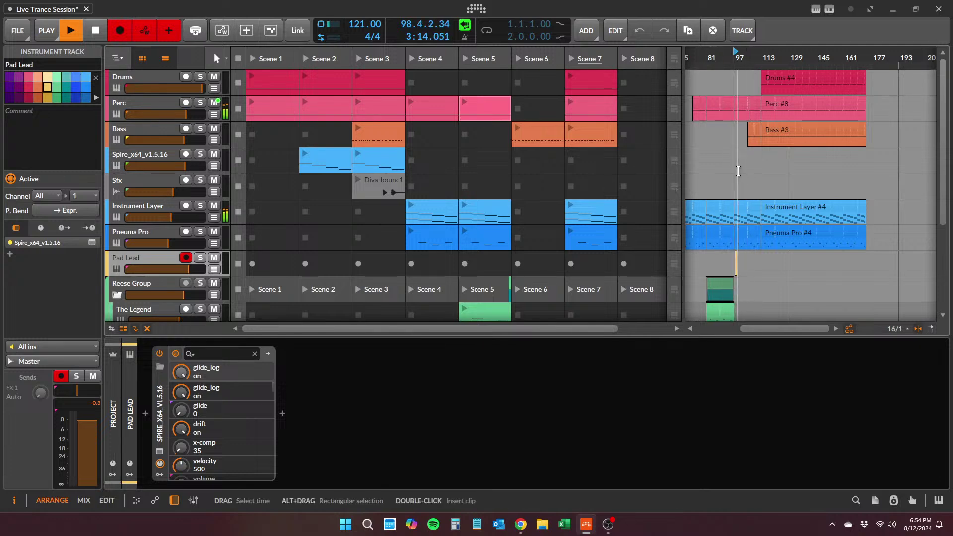
pyautogui.moveTo(684, 191); pyautogui.dragTo(462, 192)
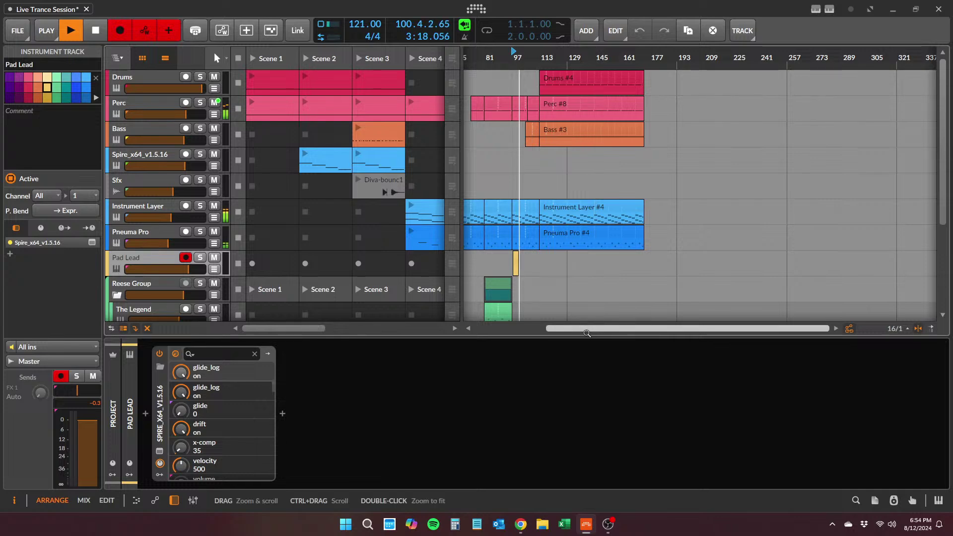
pyautogui.moveTo(587, 329); pyautogui.dragTo(514, 331)
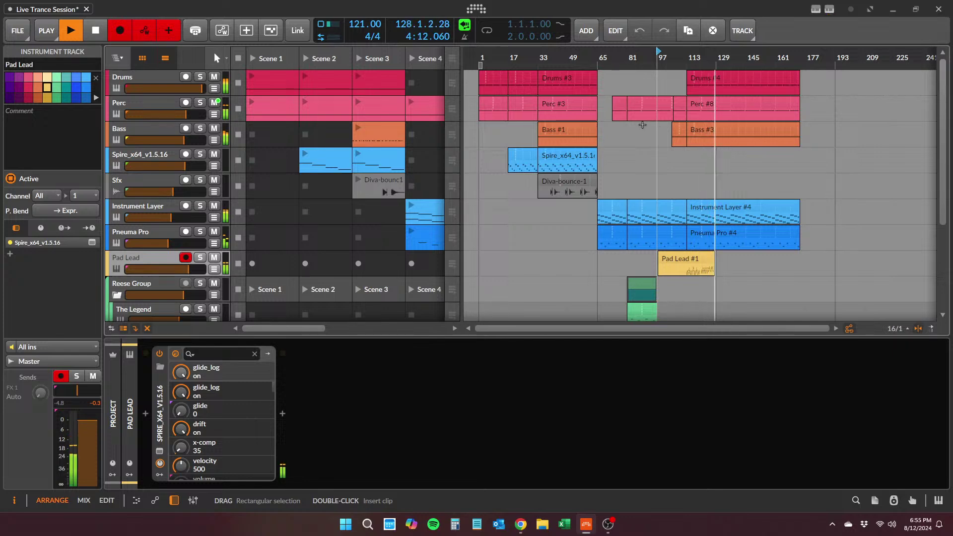
# - Stop recording and delete the Pad Lead take that starts at bar 97
pyautogui.press('space')
pyautogui.click(680, 263)
pyautogui.press('Delete')
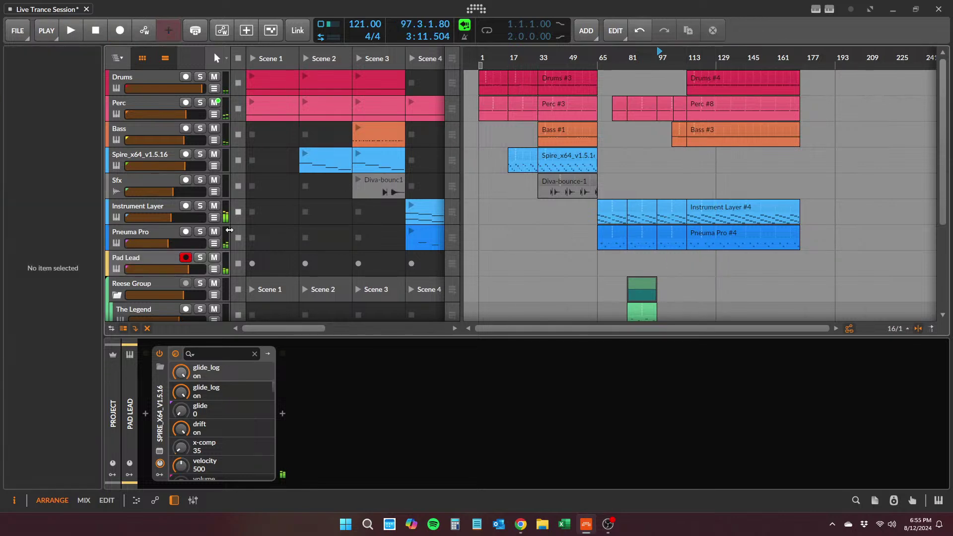
# - Insert an Arpeggiator before Spire on the Pad Lead track and set its base rate to 1/8
pyautogui.click(145, 414)
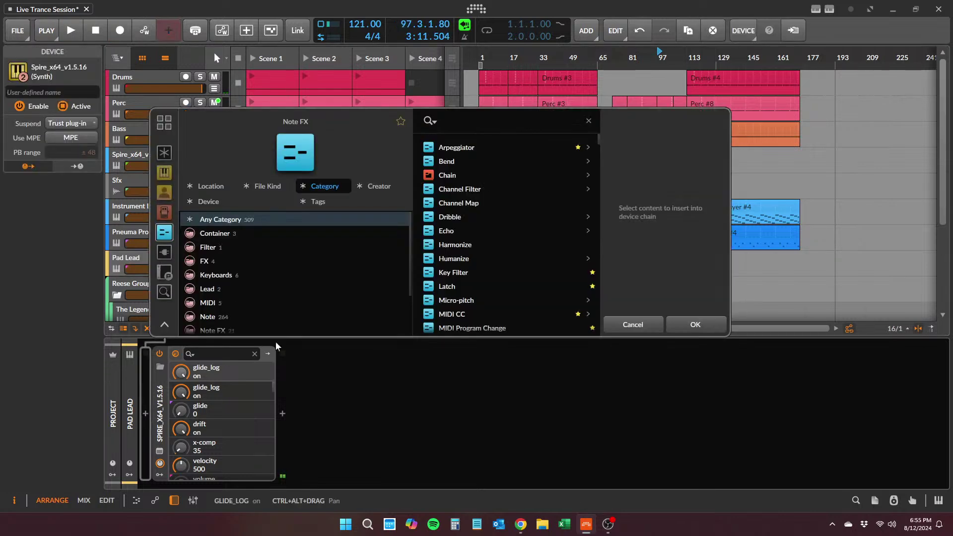
pyautogui.click(483, 147)
pyautogui.click(675, 329)
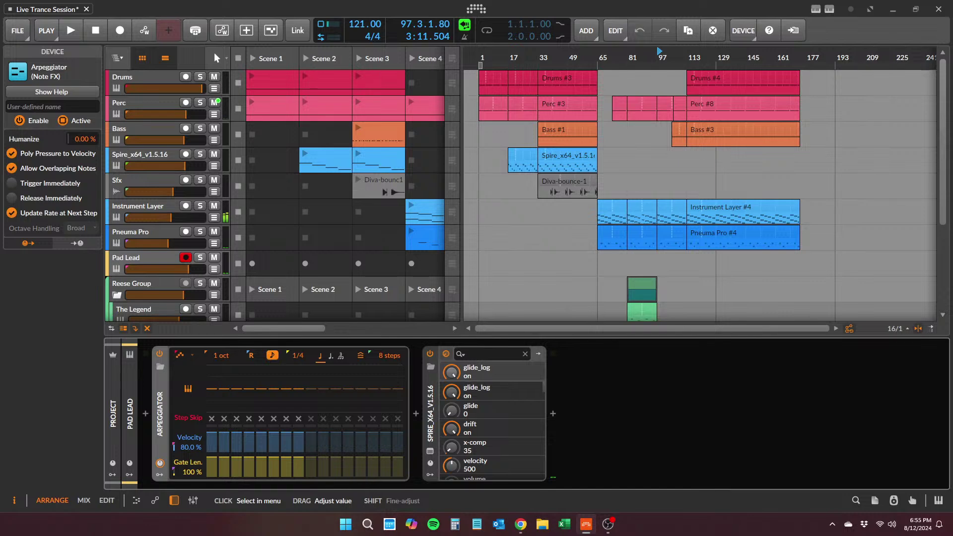
pyautogui.moveTo(296, 356); pyautogui.dragTo(297, 358)
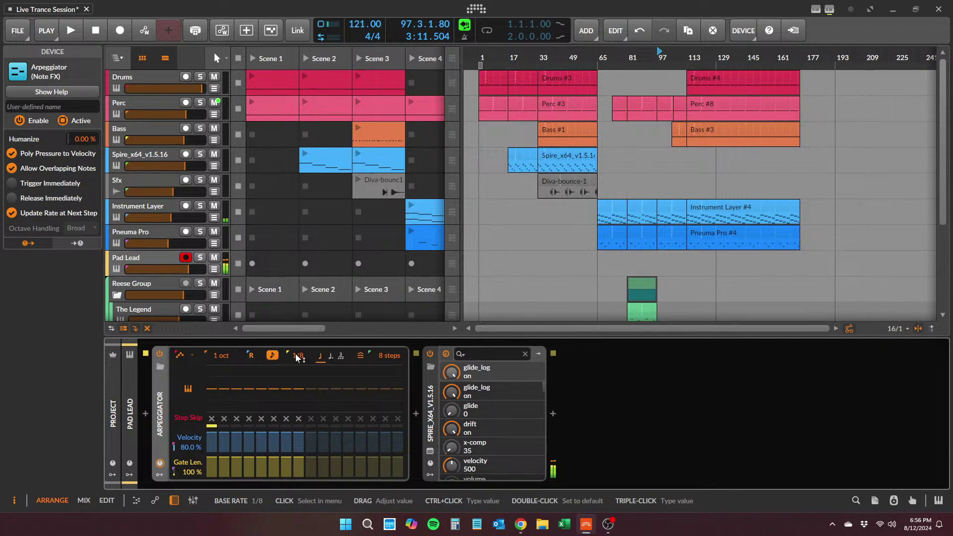
pyautogui.moveTo(293, 358); pyautogui.dragTo(295, 353)
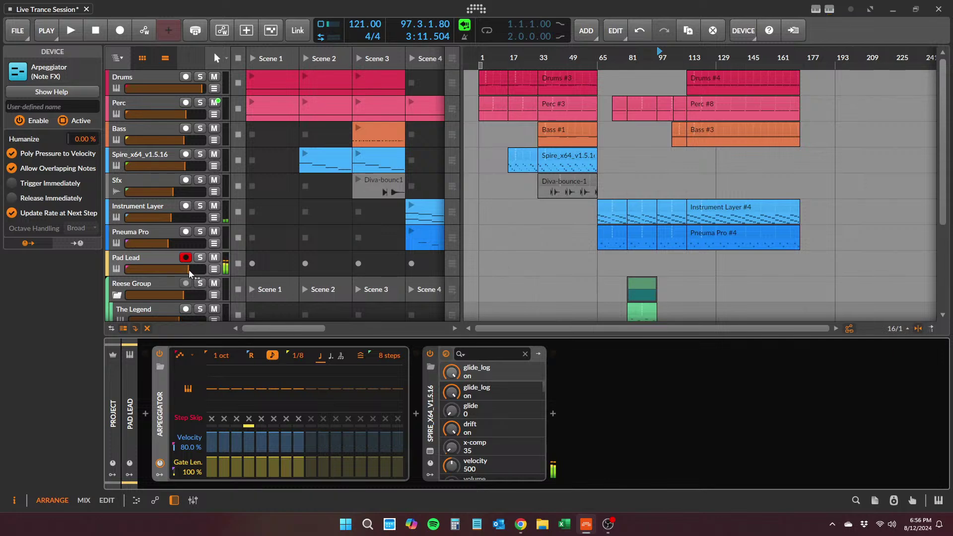
# - Record a Pad Lead take from bar 113 with the Arpeggiator bypassed, switching it on partway through the recording
pyautogui.click(160, 355)
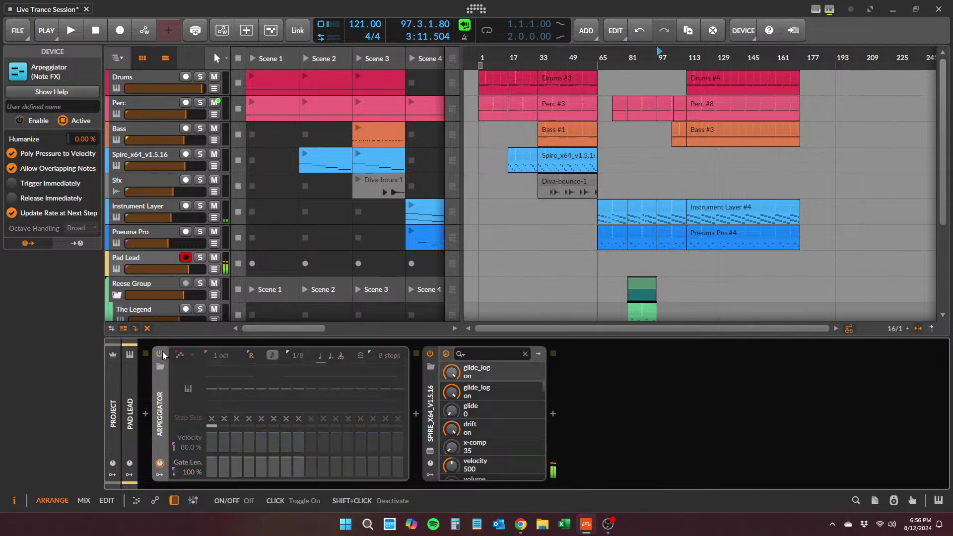
pyautogui.click(687, 149)
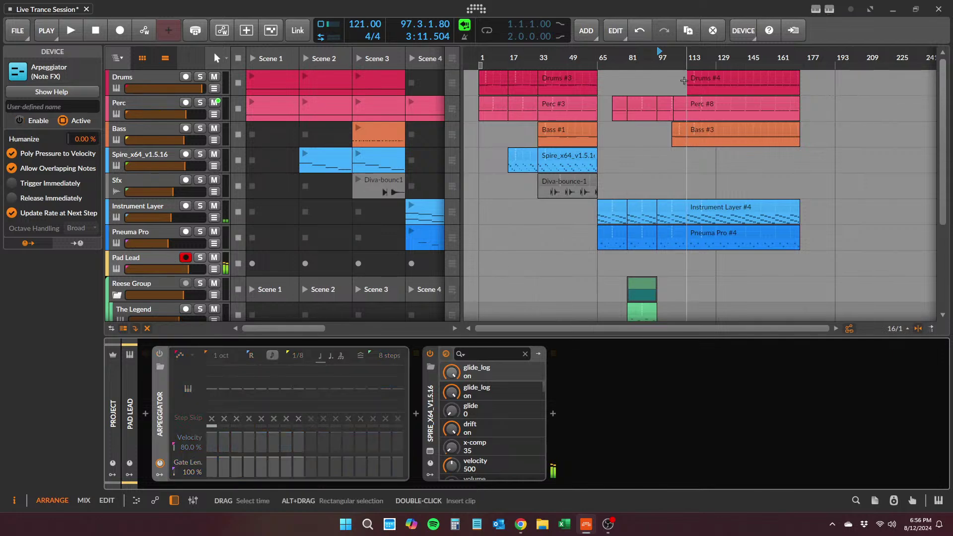
pyautogui.press('space')
pyautogui.click(116, 32)
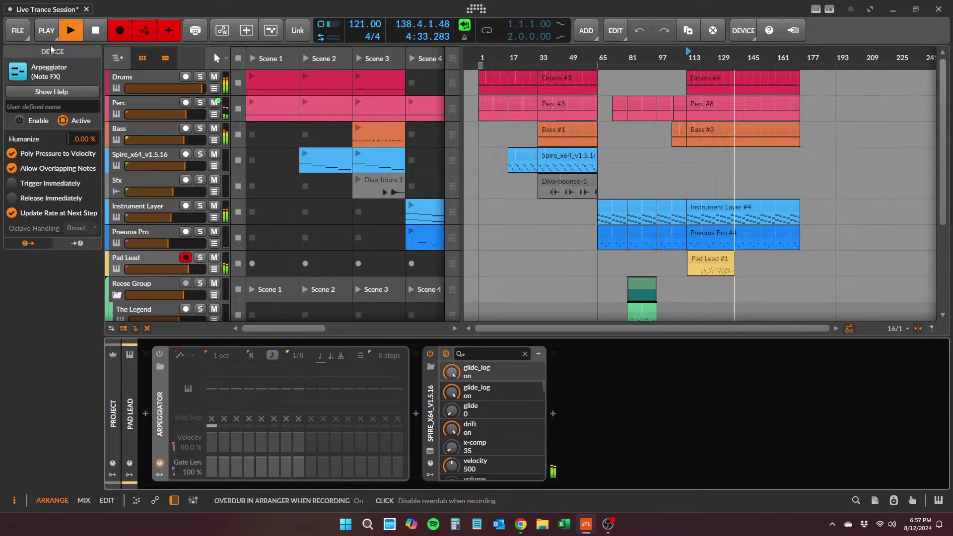
pyautogui.click(159, 355)
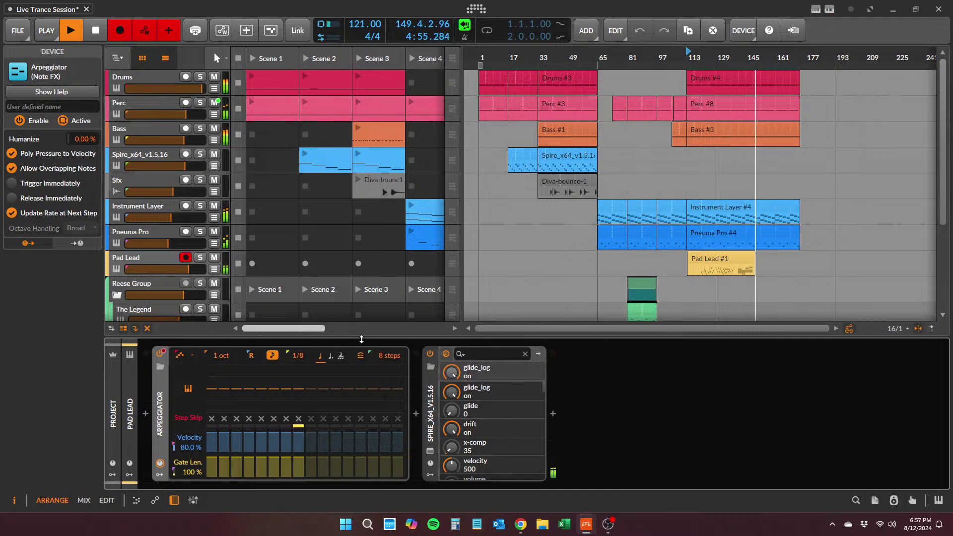
# - Stop recording, disarm the Pad Lead track, and save the project
pyautogui.press('space')
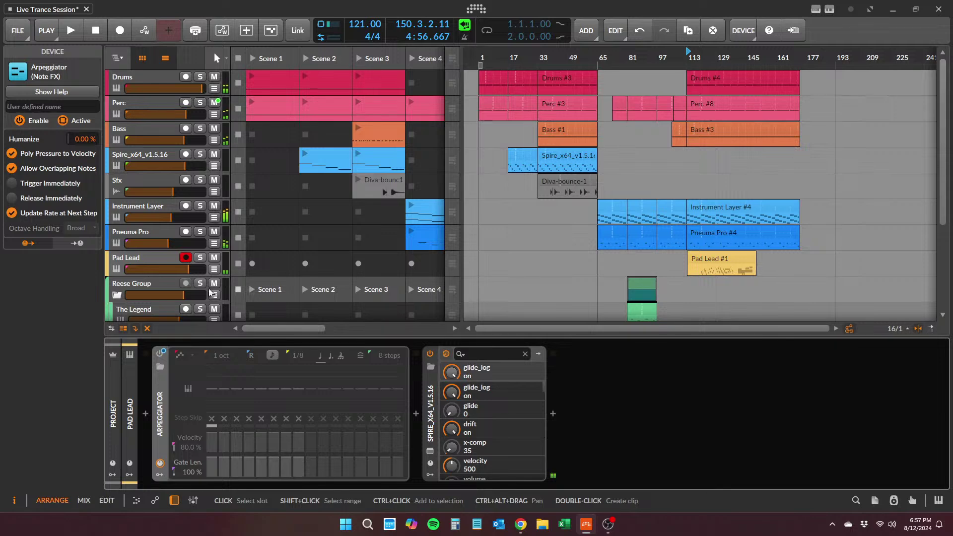
pyautogui.click(185, 257)
pyautogui.click(17, 30)
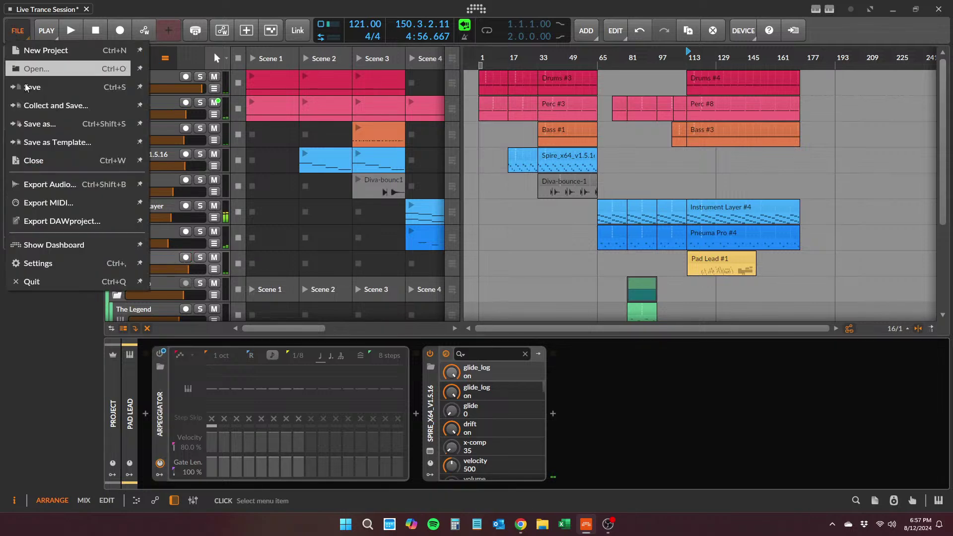
pyautogui.click(43, 85)
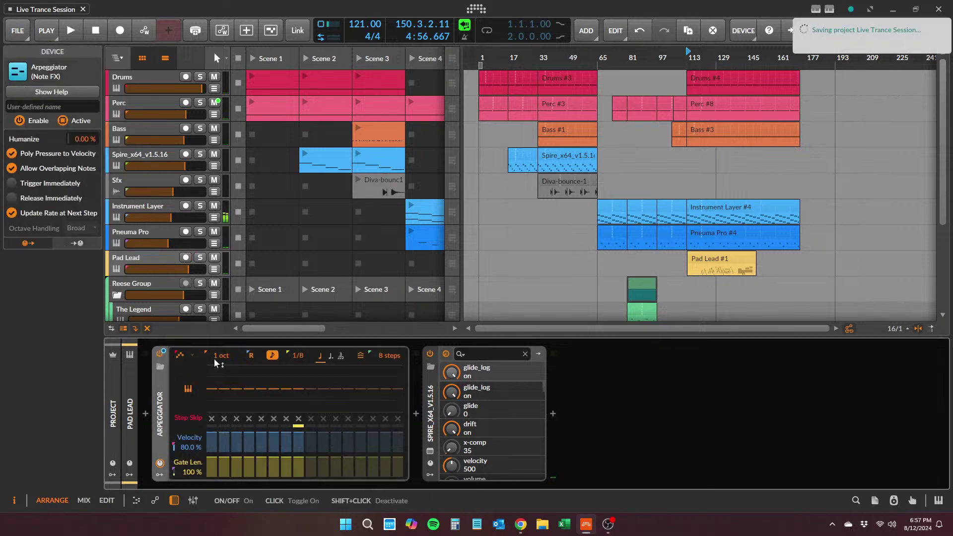
# - Switch off the Pad Lead track's Arpeggiator and collapse its device view
pyautogui.click(160, 353)
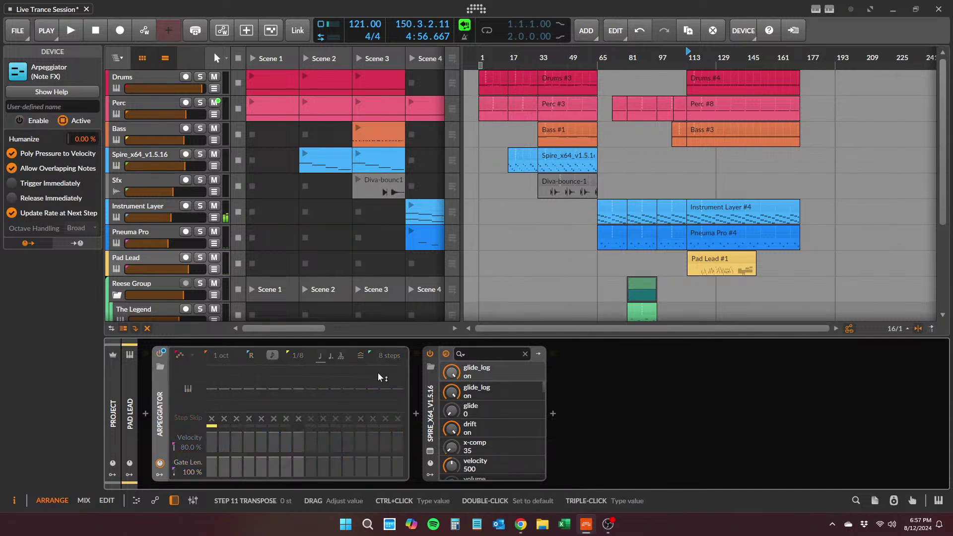
pyautogui.doubleClick(159, 397)
pyautogui.click(609, 530)
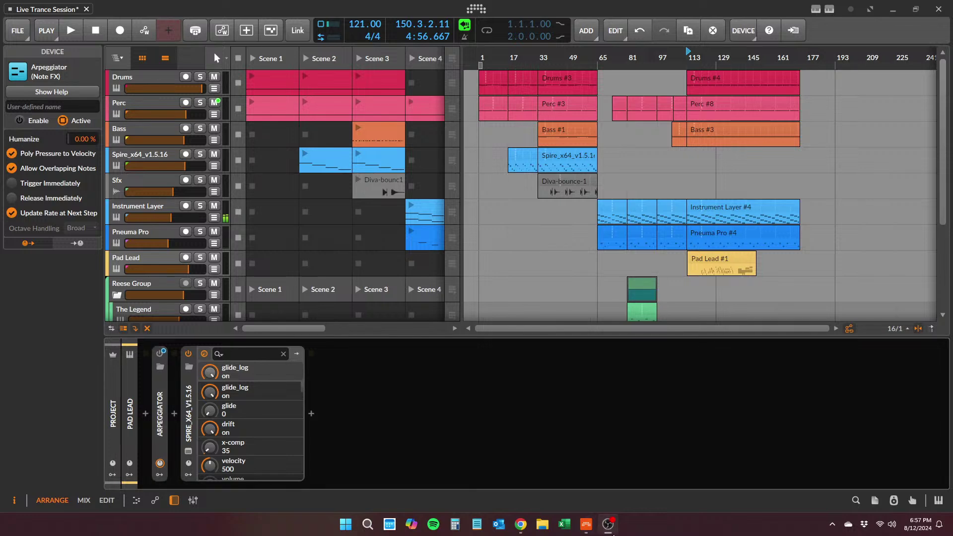
pyautogui.click(610, 527)
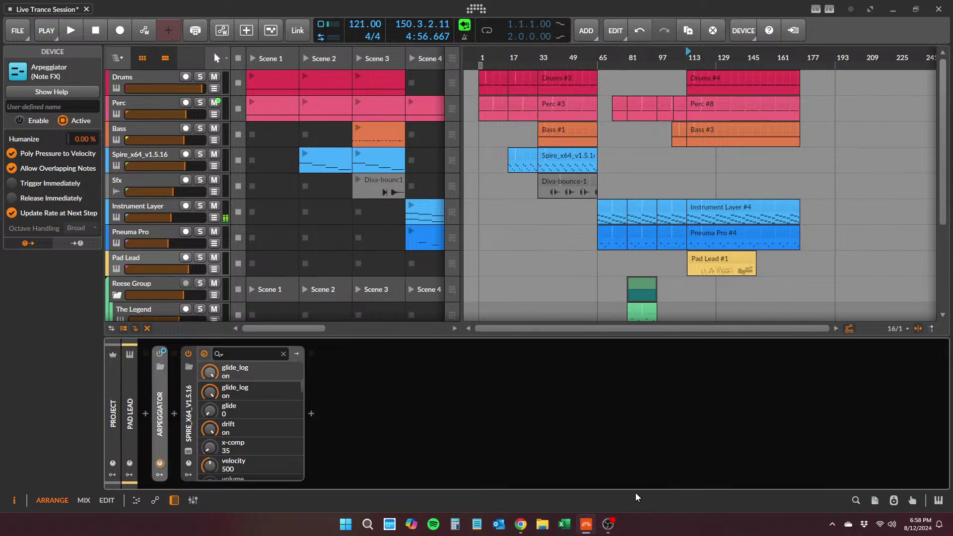
# - Widen the launcher area slightly and play back the arrangement from bar 65
pyautogui.moveTo(628, 58); pyautogui.dragTo(598, 131)
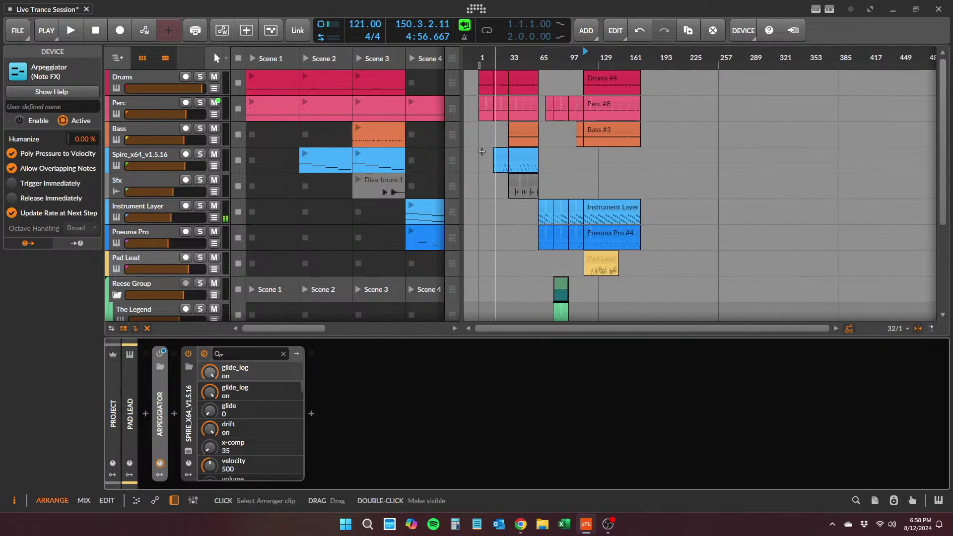
pyautogui.click(539, 268)
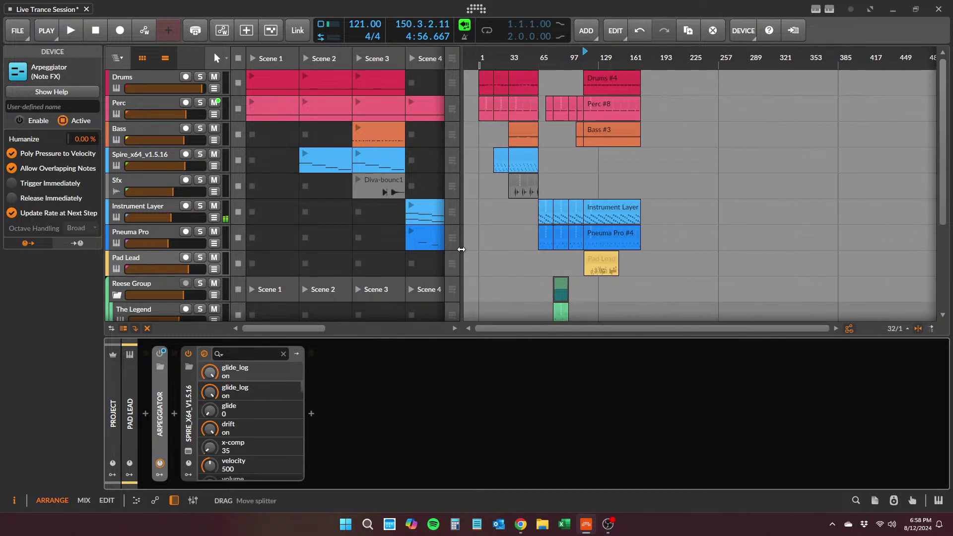
pyautogui.moveTo(461, 249); pyautogui.dragTo(503, 249)
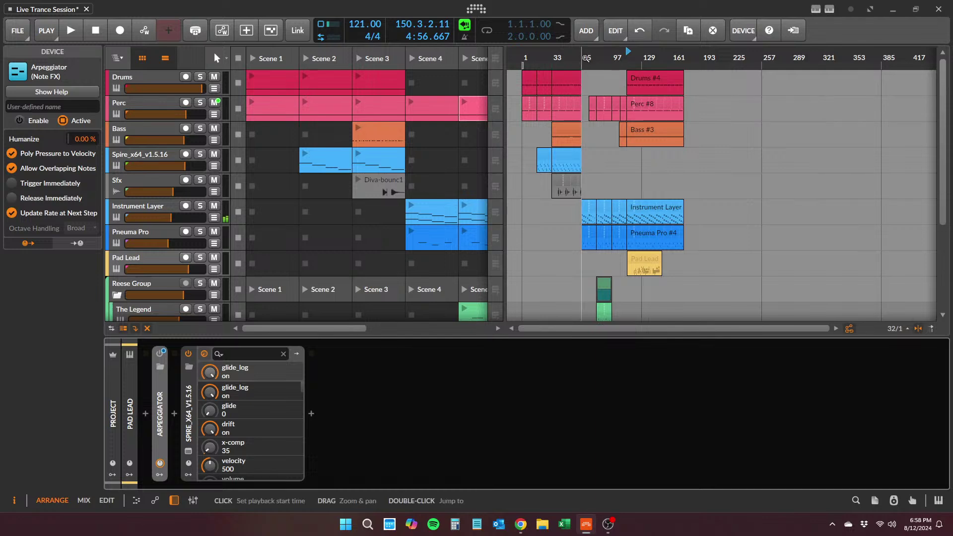
pyautogui.moveTo(585, 57); pyautogui.dragTo(601, 56)
pyautogui.press('space')
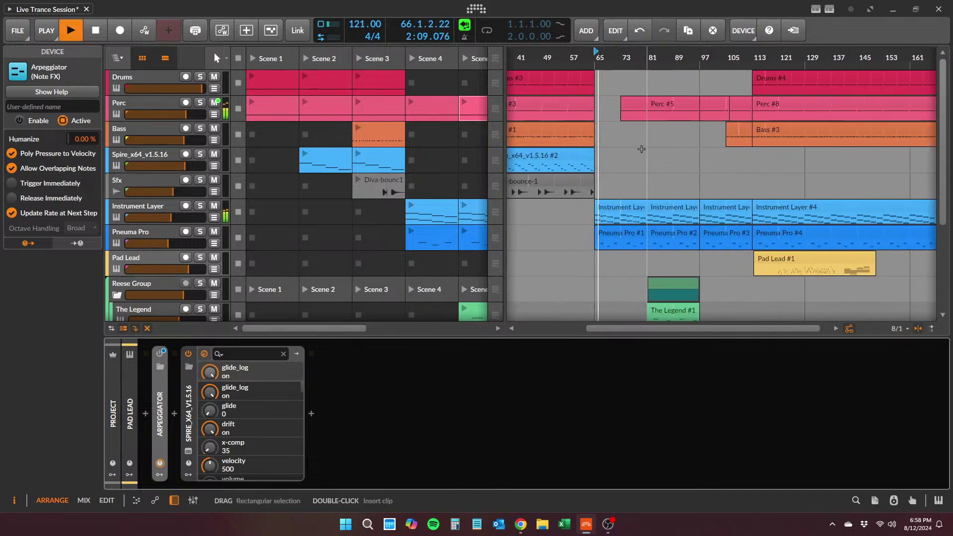
pyautogui.press('space')
# - Move the 8-bar Perc clip at bar 73 so it starts at bar 65, and play the arrangement from there
pyautogui.click(633, 104)
pyautogui.moveTo(633, 103); pyautogui.dragTo(606, 95)
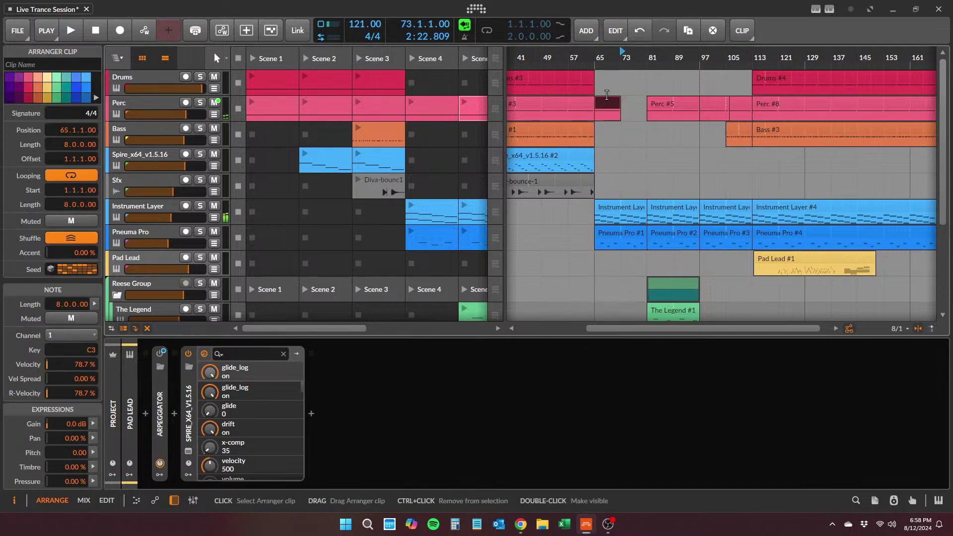
pyautogui.press('space')
pyautogui.press('space')
pyautogui.click(596, 60)
pyautogui.press('space')
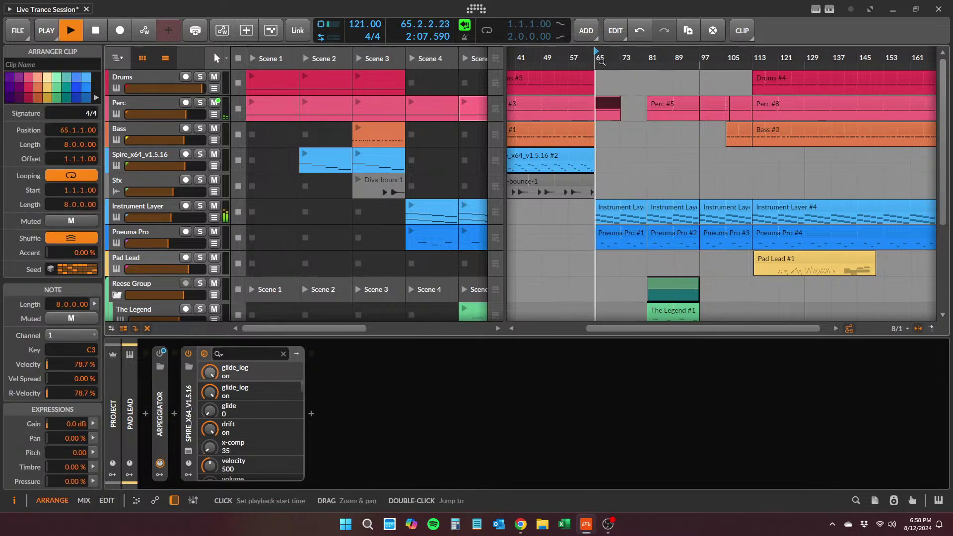
# - Delete the Perc clips at bars 81 and 97, and extend the start of the remaining short Perc clip back to bar 105
pyautogui.click(662, 104)
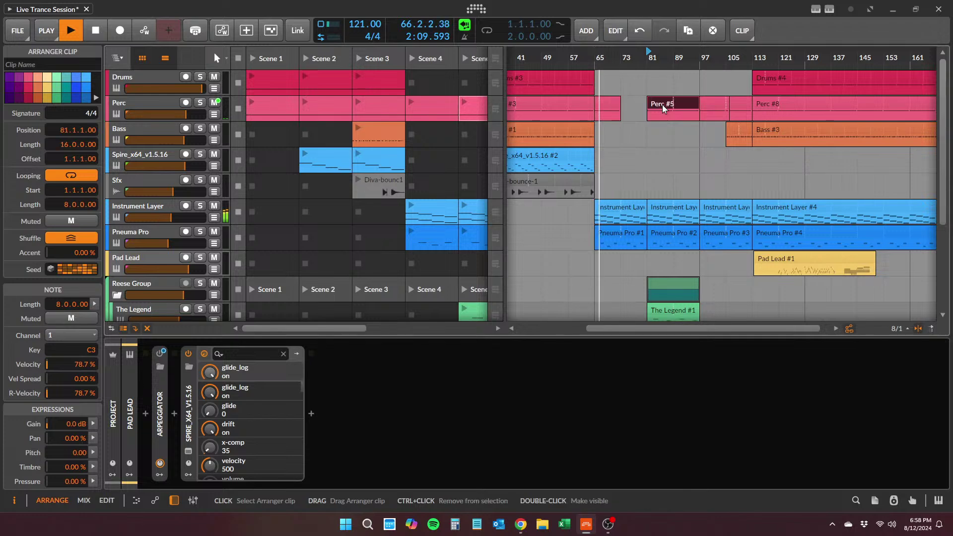
pyautogui.press('Delete')
pyautogui.click(712, 108)
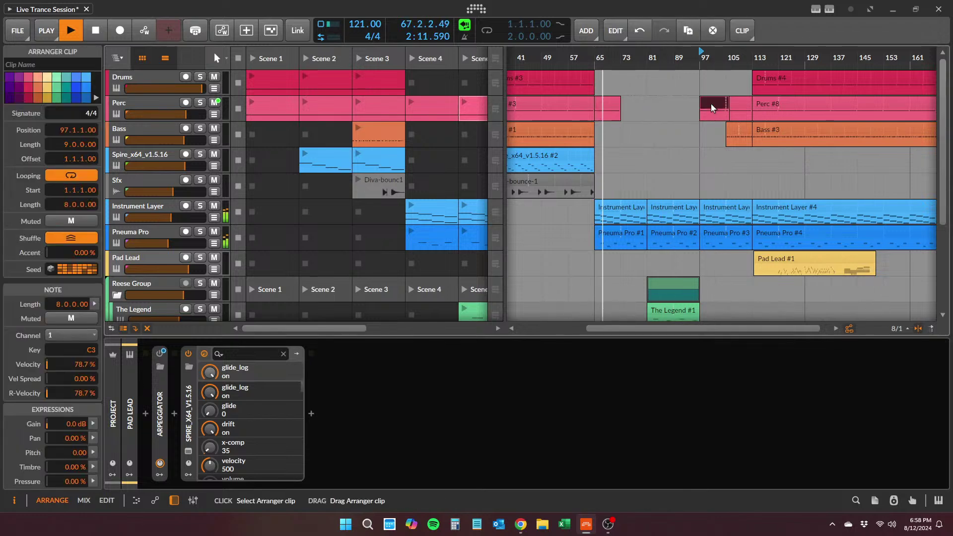
pyautogui.press('Delete')
pyautogui.click(735, 104)
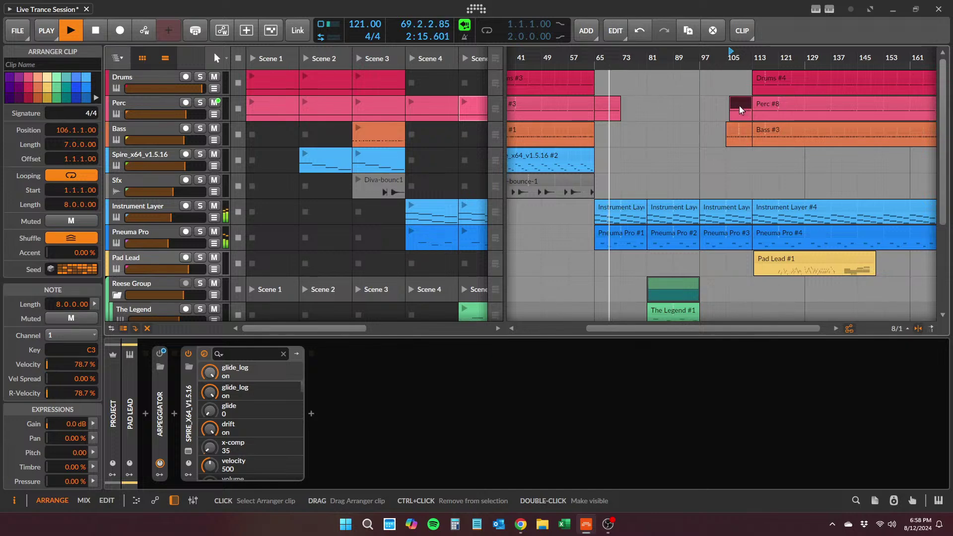
pyautogui.moveTo(730, 103); pyautogui.dragTo(724, 103)
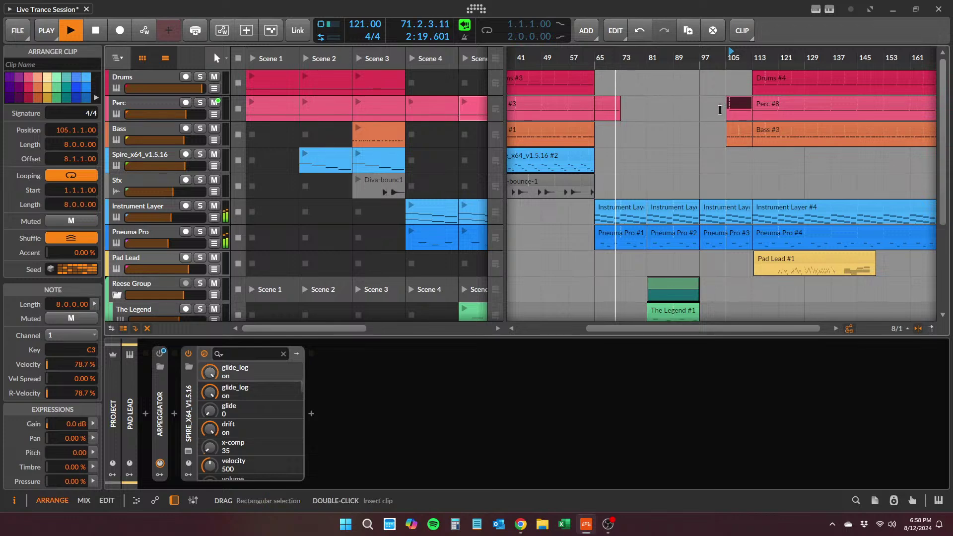
# - Stop playback and copy the 8-bar Perc clip at bar 65 repeatedly to bars 73, 81, 89 and 97
pyautogui.moveTo(738, 55); pyautogui.dragTo(799, 62)
pyautogui.press('space')
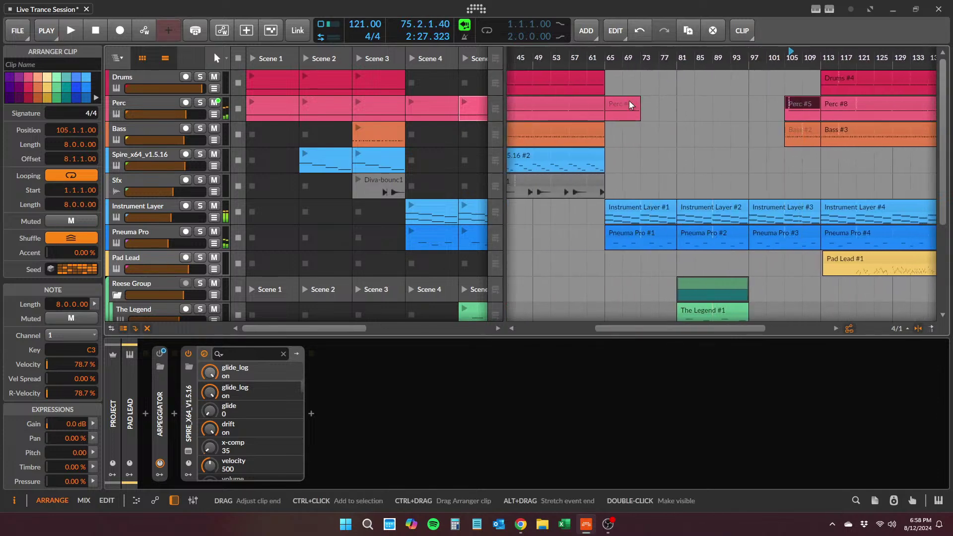
pyautogui.click(631, 102)
pyautogui.moveTo(631, 105); pyautogui.dragTo(669, 106)
pyautogui.moveTo(668, 107); pyautogui.dragTo(759, 106)
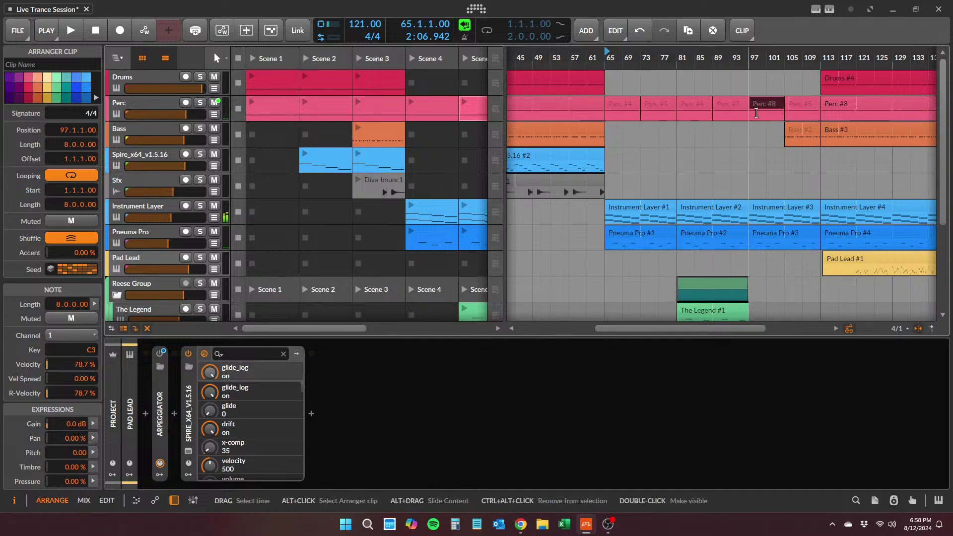
# - Replace the Perc clip at bar 105 with a copy of the Scene 1 Perc clip, auditioning the arrangement from that bar
pyautogui.doubleClick(788, 59)
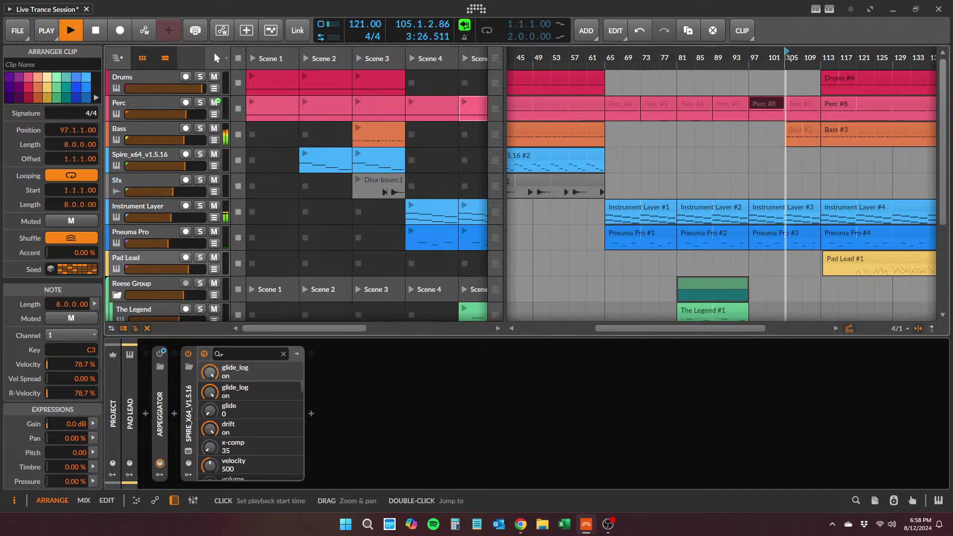
pyautogui.click(799, 106)
pyautogui.press('Delete')
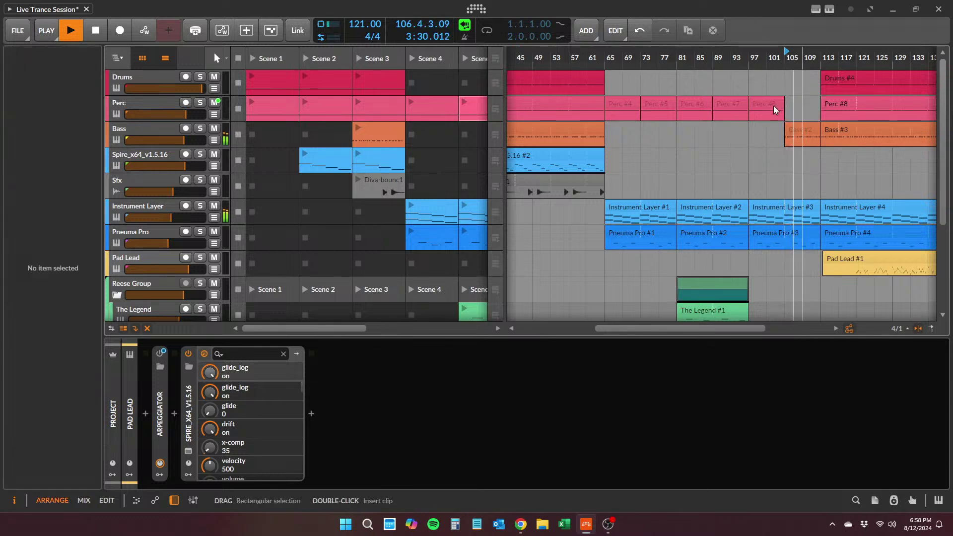
pyautogui.click(593, 103)
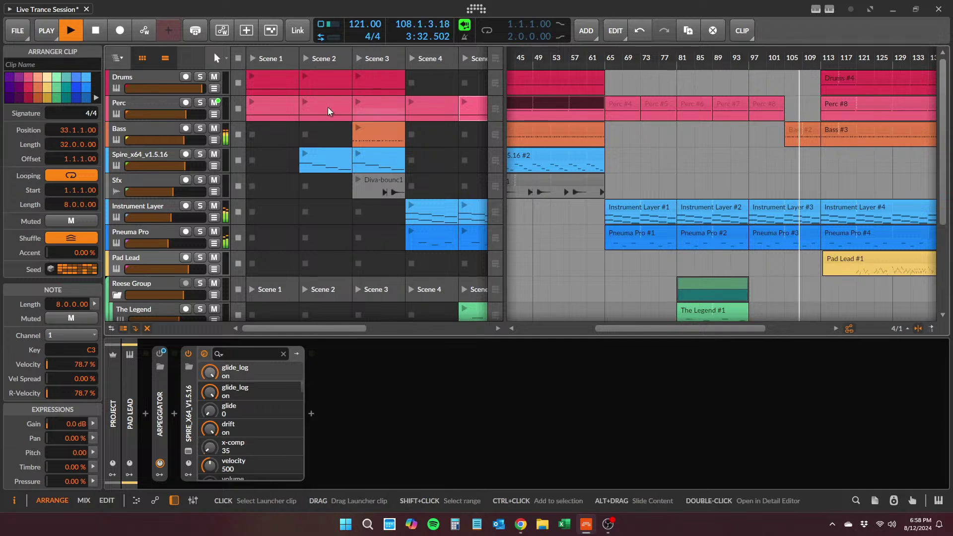
pyautogui.click(278, 106)
pyautogui.moveTo(280, 102); pyautogui.dragTo(789, 107)
pyautogui.click(788, 60)
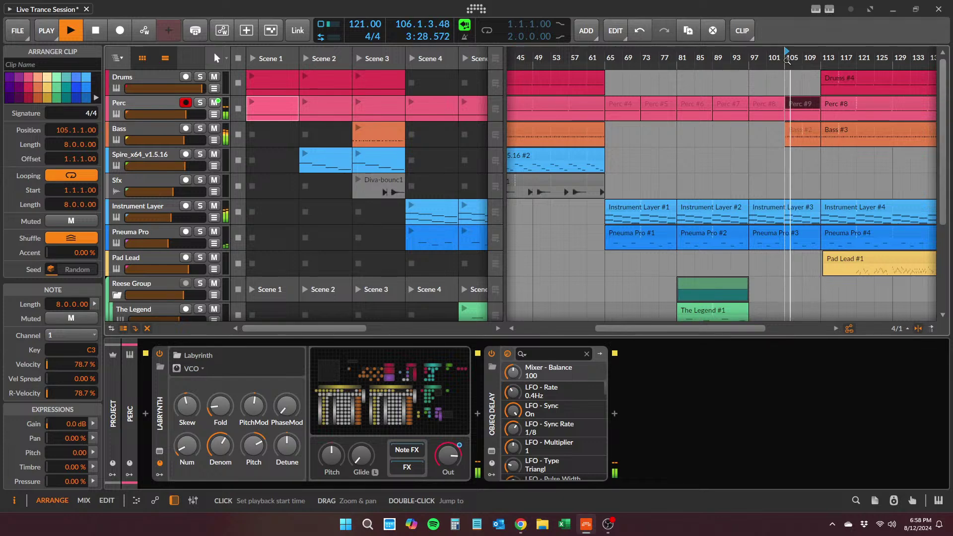
# - Trim the start of the new Perc clip to bar 109, play from bar 105, and color the trimmed clip dark red
pyautogui.press('space')
pyautogui.moveTo(785, 105)
pyautogui.mouseDown()
pyautogui.moveTo(802, 103)
pyautogui.moveTo(785, 104)
pyautogui.mouseUp()
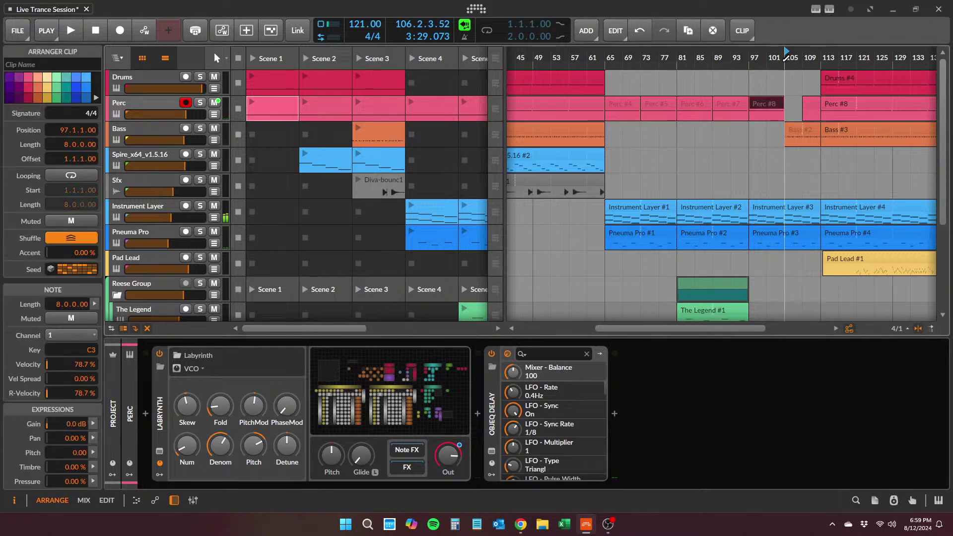
pyautogui.press('space')
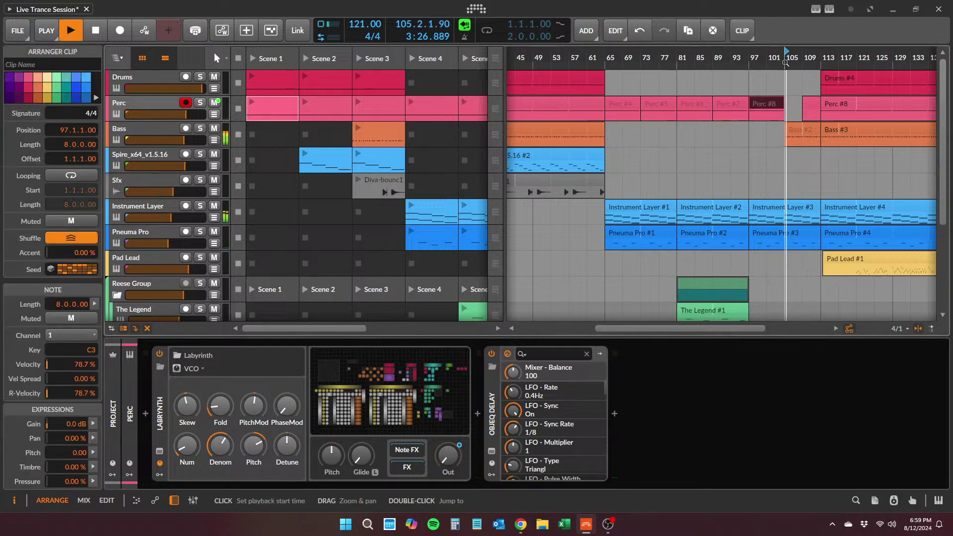
pyautogui.click(806, 101)
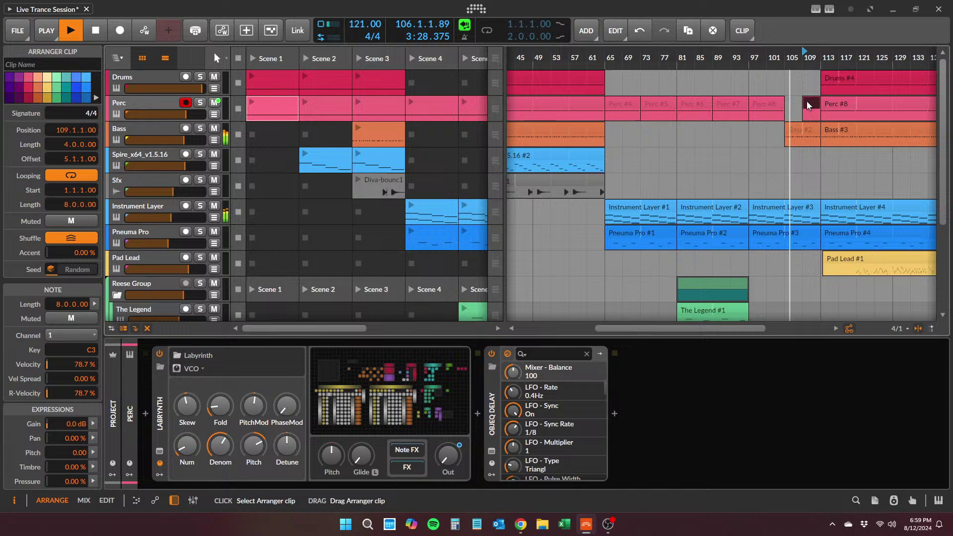
pyautogui.click(32, 77)
pyautogui.click(32, 87)
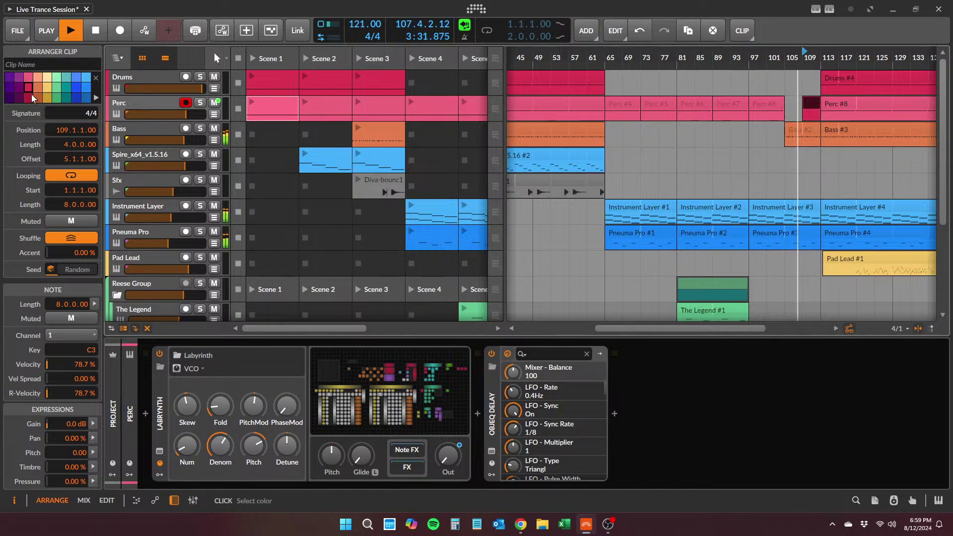
pyautogui.click(31, 95)
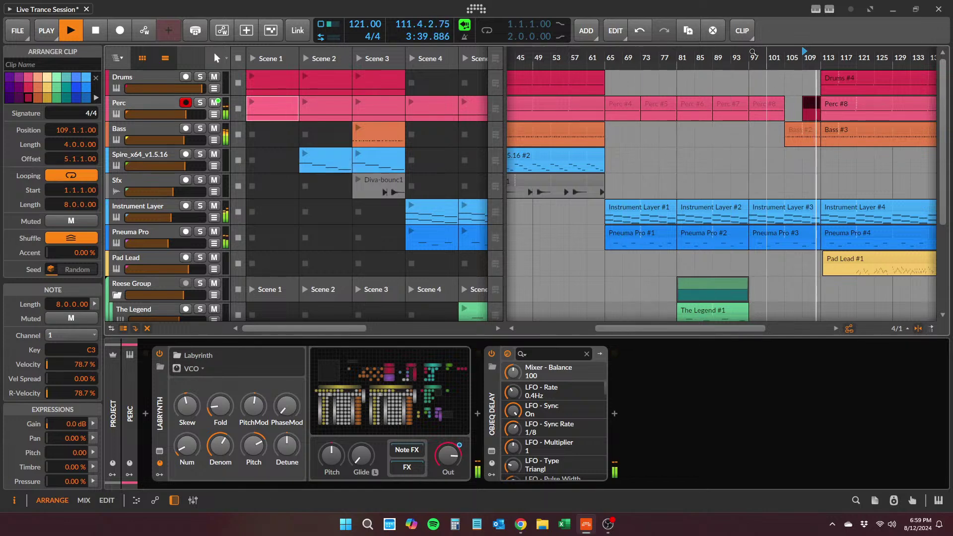
# - Shorten the Drums, Perc, Bass, Spire and Sfx clips ending at bar 65 to a length of 31.3.0, and play from bar 61
pyautogui.moveTo(735, 52); pyautogui.dragTo(729, 30)
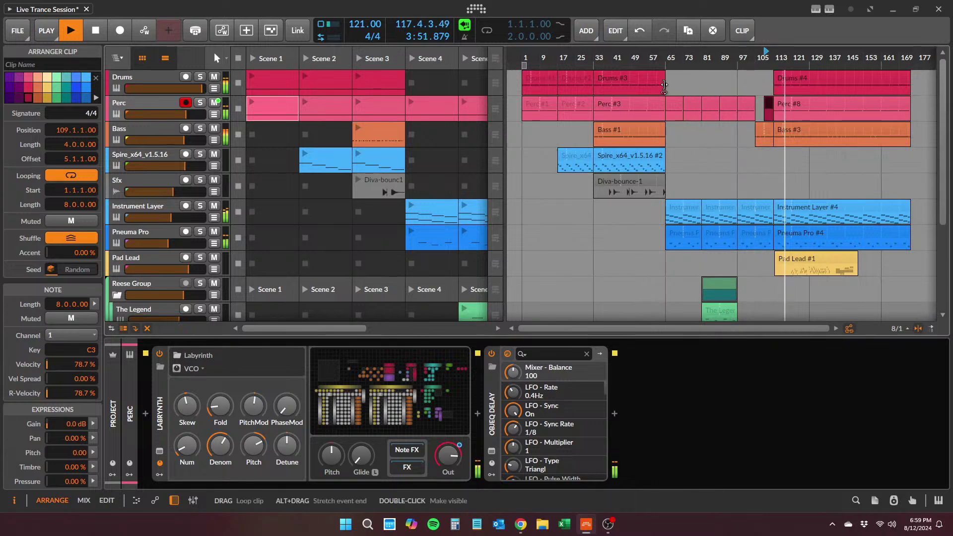
pyautogui.press('space')
pyautogui.moveTo(664, 76); pyautogui.dragTo(663, 179)
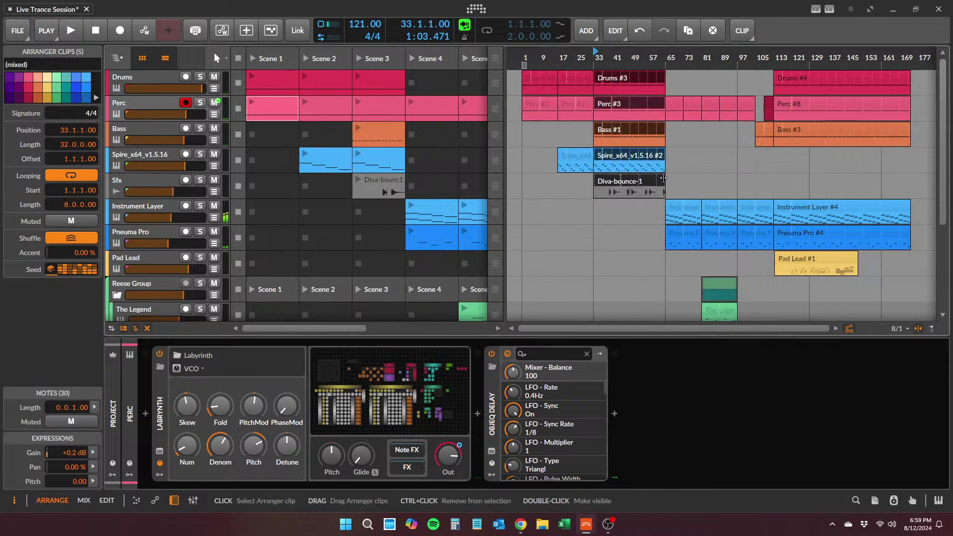
pyautogui.moveTo(659, 63); pyautogui.dragTo(719, 164)
pyautogui.moveTo(720, 63); pyautogui.dragTo(722, 119)
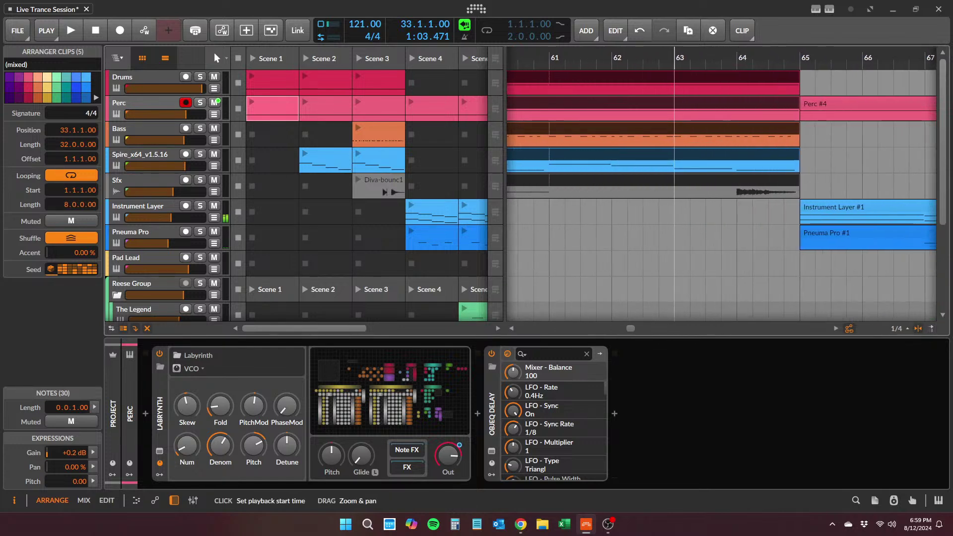
pyautogui.moveTo(796, 185); pyautogui.dragTo(790, 181)
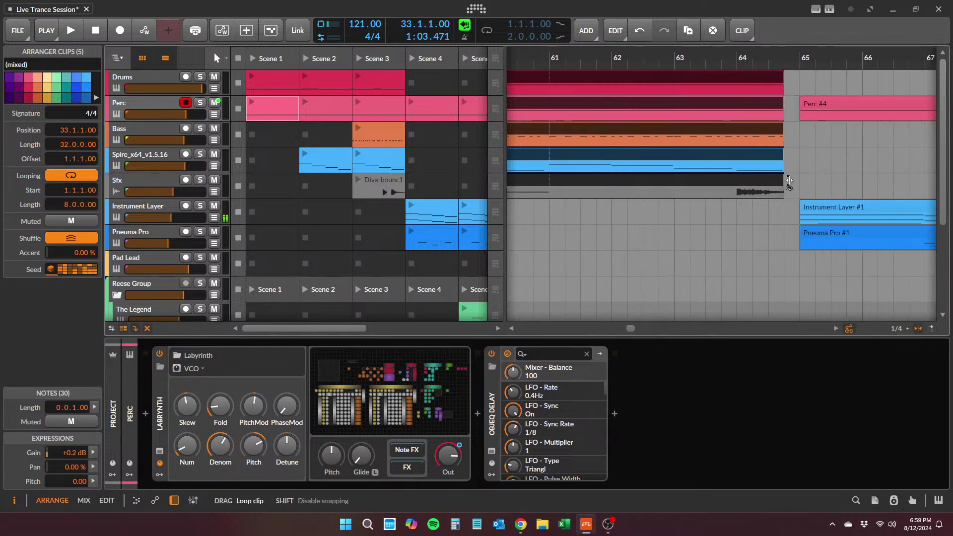
pyautogui.doubleClick(549, 59)
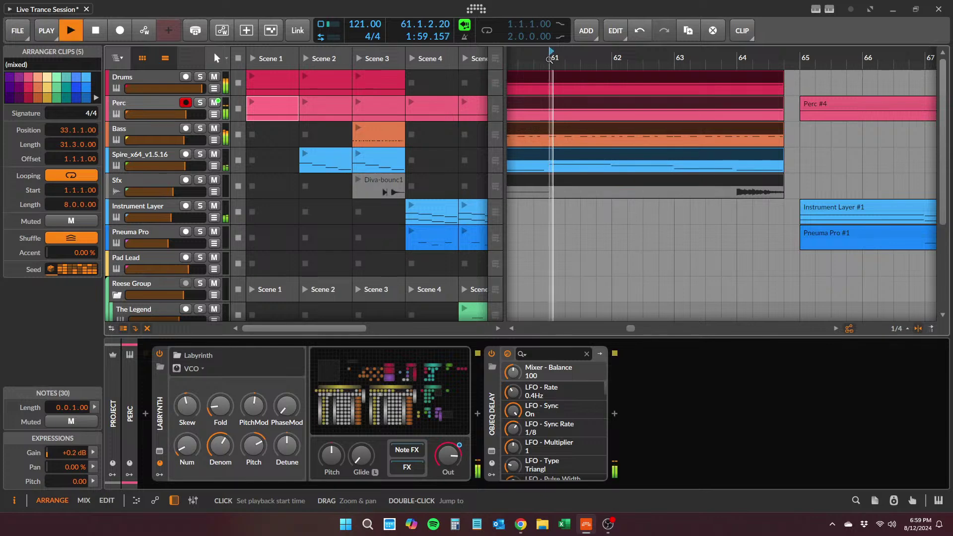
pyautogui.moveTo(556, 59)
pyautogui.mouseDown()
pyautogui.moveTo(665, 12)
pyautogui.moveTo(620, 58)
pyautogui.moveTo(591, 41)
pyautogui.mouseUp()
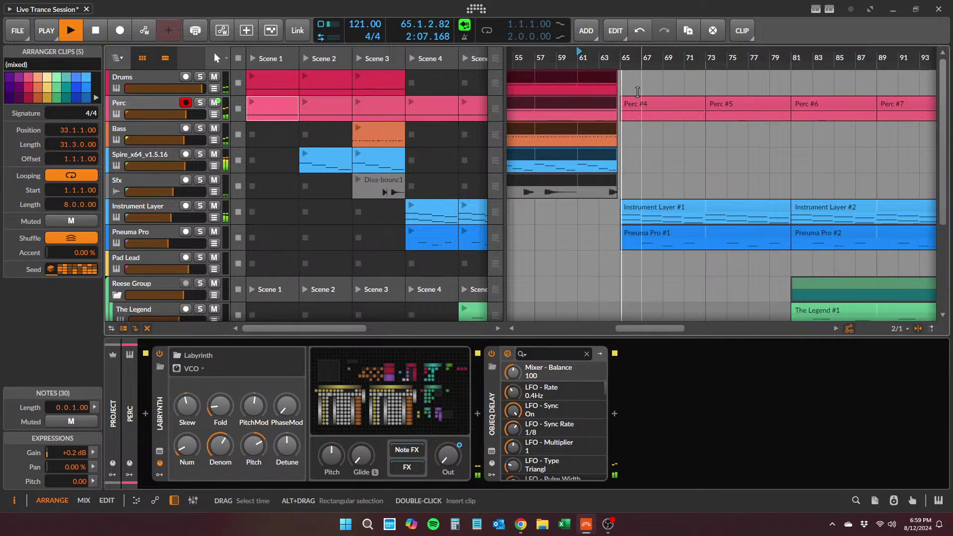
# - Hide the device panel and move the clips from bar 97 onward 16 bars later, leaving the 8-bar Perc clip in place
pyautogui.moveTo(659, 58); pyautogui.dragTo(572, 16)
pyautogui.moveTo(619, 337); pyautogui.dragTo(619, 418)
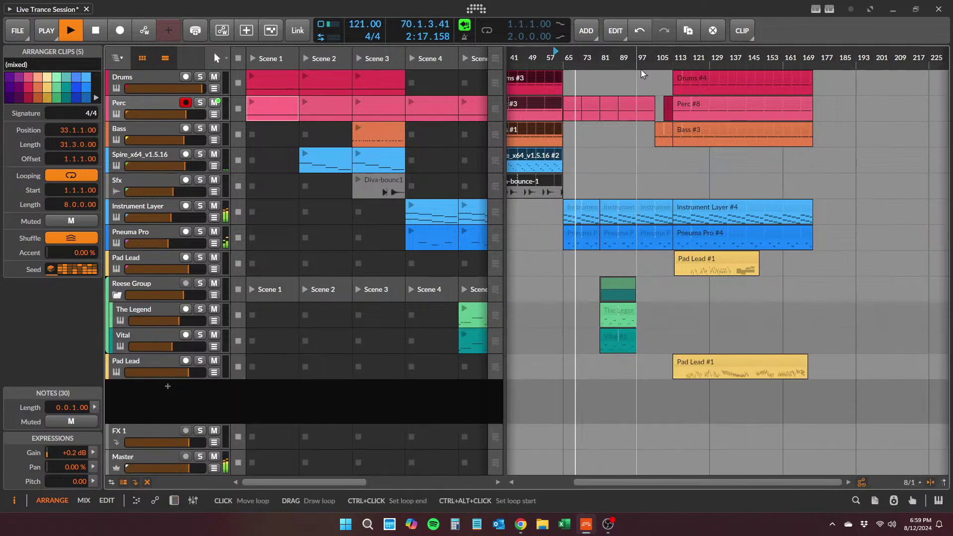
pyautogui.moveTo(646, 59); pyautogui.dragTo(687, 115)
pyautogui.moveTo(644, 74); pyautogui.dragTo(747, 361)
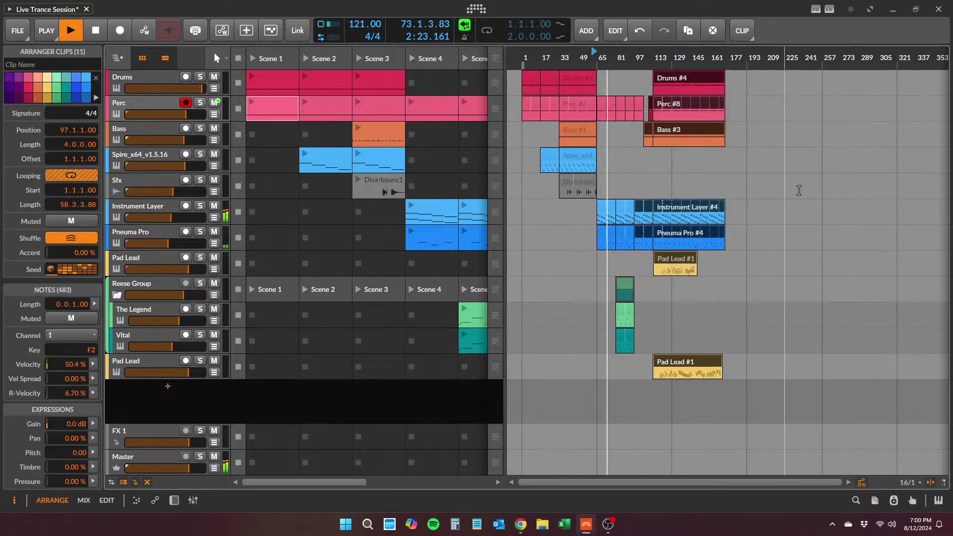
pyautogui.click(803, 137)
pyautogui.moveTo(737, 76); pyautogui.dragTo(649, 380)
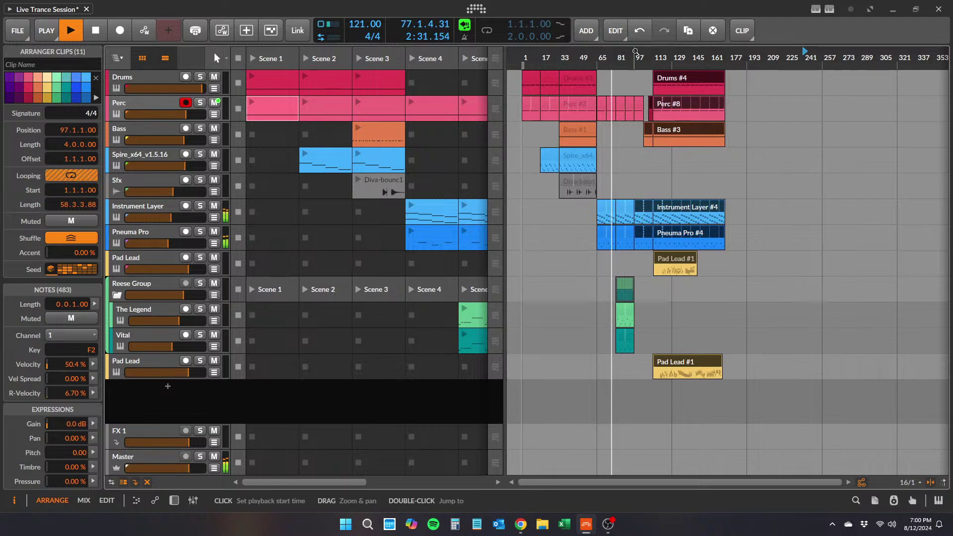
pyautogui.moveTo(635, 48); pyautogui.dragTo(693, 210)
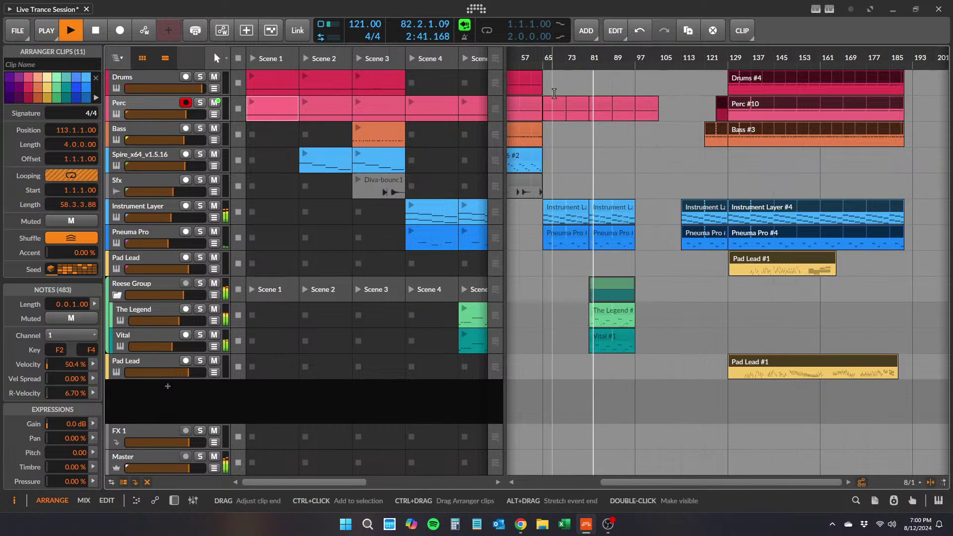
# - Fill the gap with copies of the Instrument Layer and Pneuma Pro clips at bar 97 and Perc clips at bars 105, 113 and 121
pyautogui.click(567, 229)
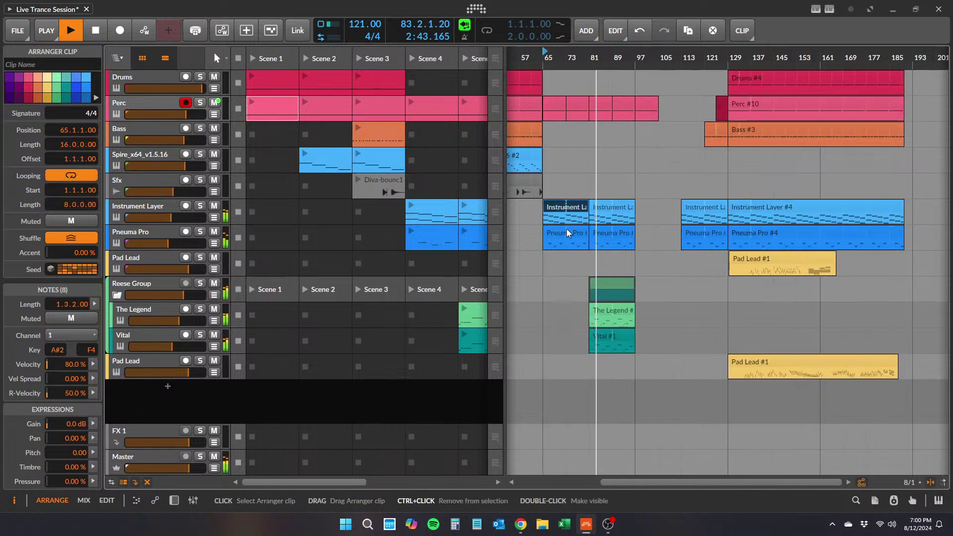
pyautogui.moveTo(575, 213); pyautogui.dragTo(660, 210)
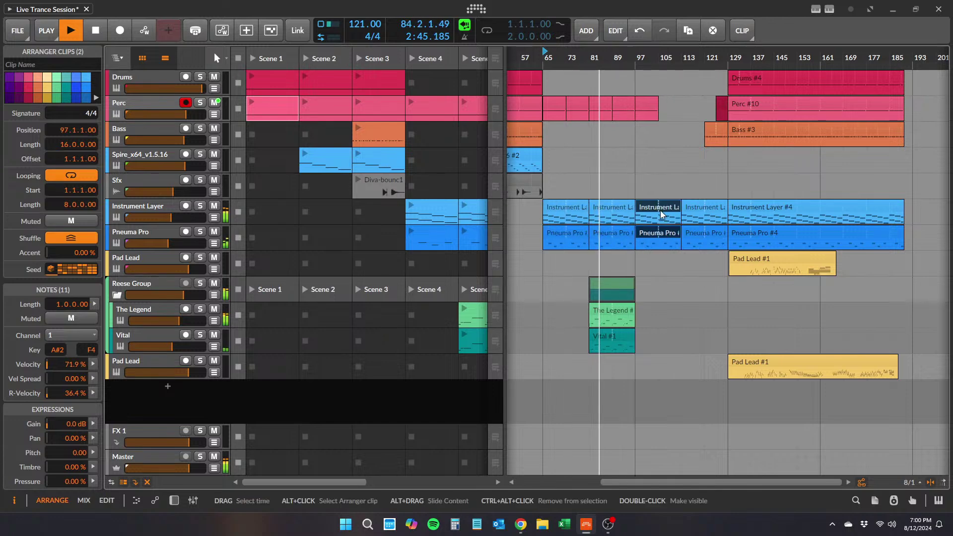
pyautogui.moveTo(646, 104); pyautogui.dragTo(716, 105)
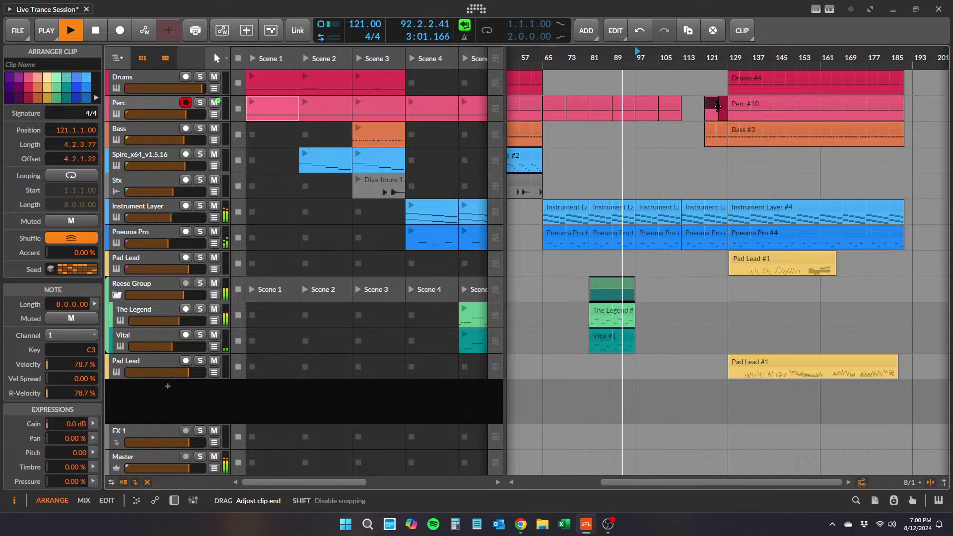
pyautogui.click(684, 151)
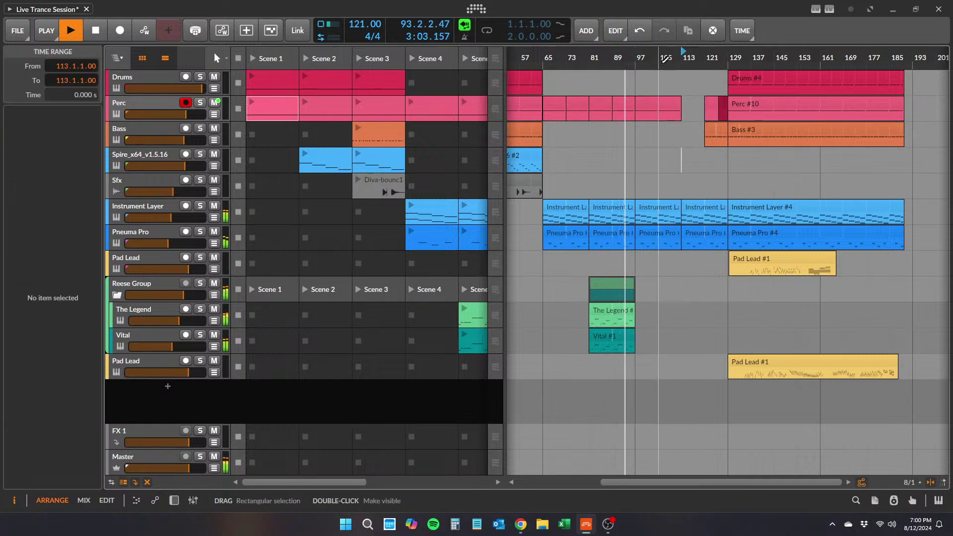
pyautogui.moveTo(658, 57)
pyautogui.mouseDown()
pyautogui.moveTo(657, 35)
pyautogui.moveTo(658, 57)
pyautogui.mouseUp()
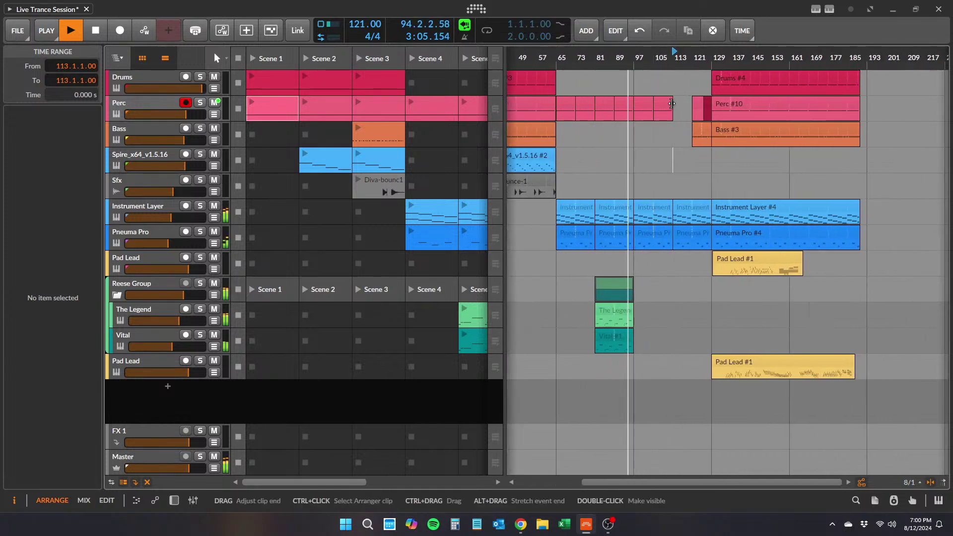
pyautogui.click(670, 104)
pyautogui.moveTo(671, 104); pyautogui.dragTo(683, 103)
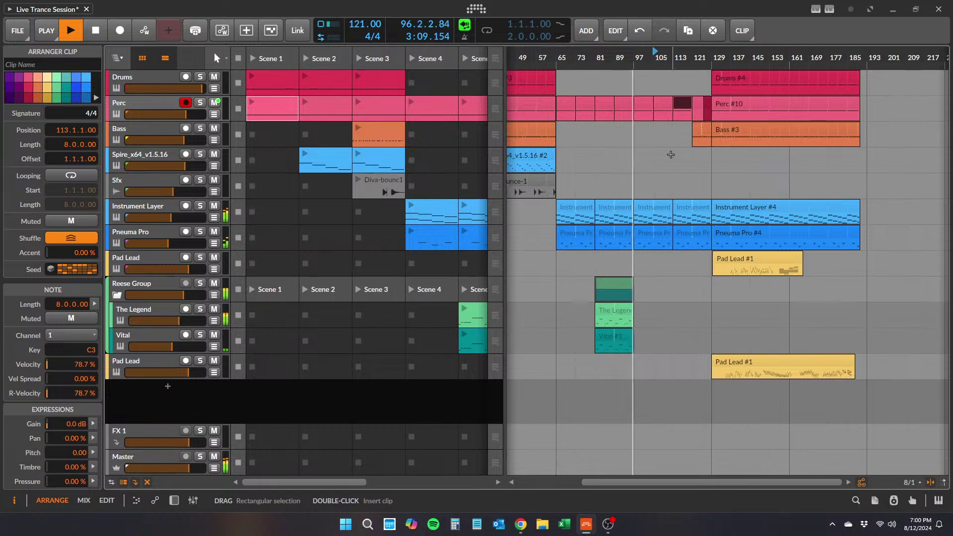
# - Audition the extended arrangement from bar 129 and from the Bass entry at bar 121
pyautogui.moveTo(653, 58); pyautogui.dragTo(655, 42)
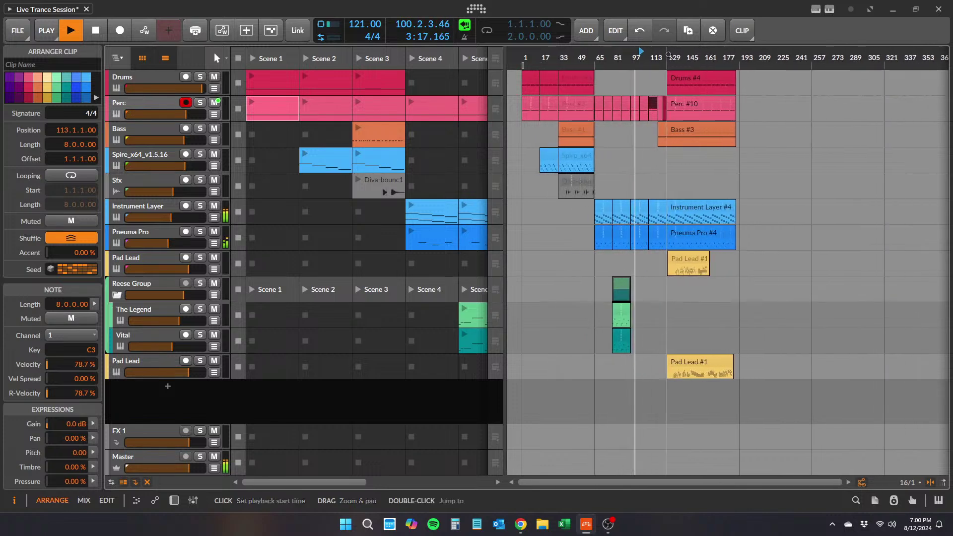
pyautogui.doubleClick(667, 53)
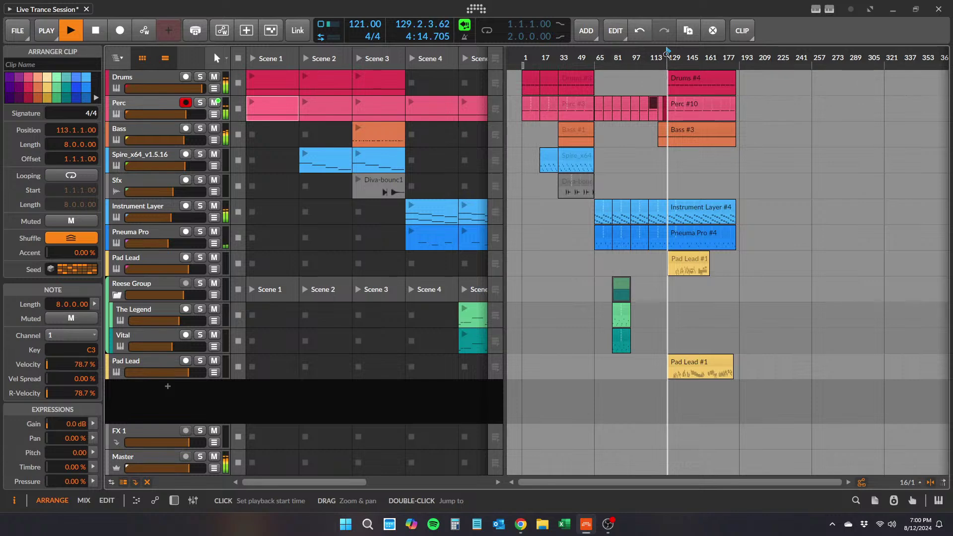
pyautogui.press('space')
pyautogui.press('space')
pyautogui.click(649, 54)
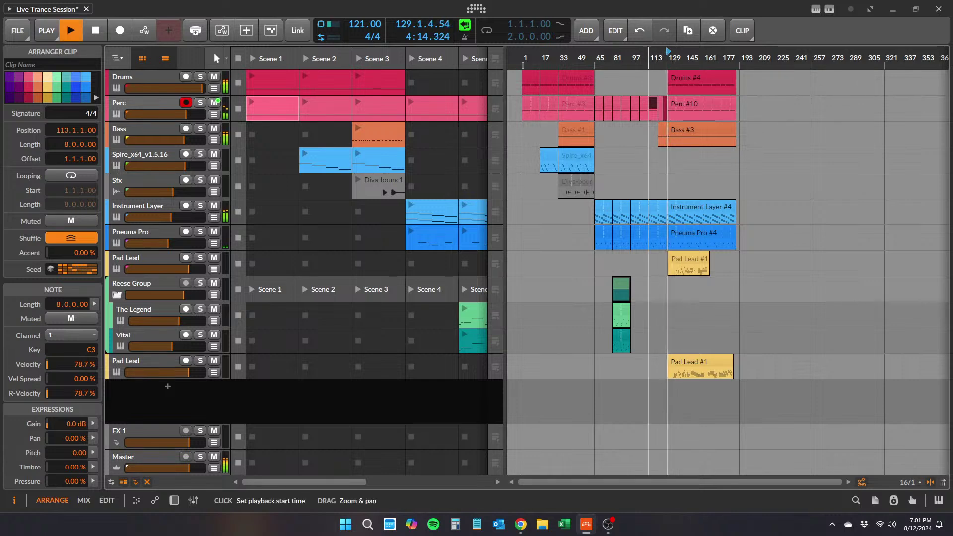
pyautogui.moveTo(649, 54); pyautogui.dragTo(648, 96)
pyautogui.press('space')
pyautogui.click(684, 63)
pyautogui.press('space')
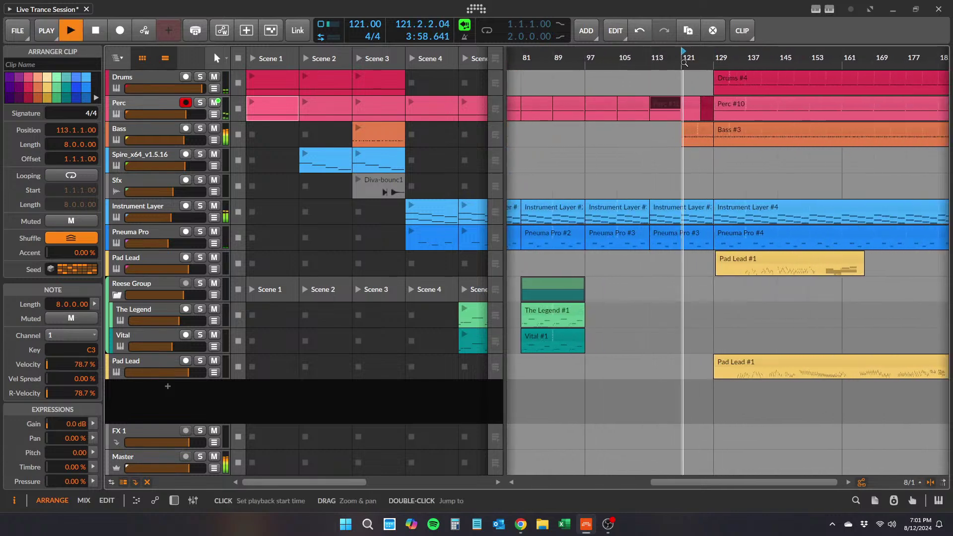
# - Delete the Perc clips from bar 73 up to the short dark Perc clip near bar 125
pyautogui.moveTo(665, 103); pyautogui.dragTo(565, 105)
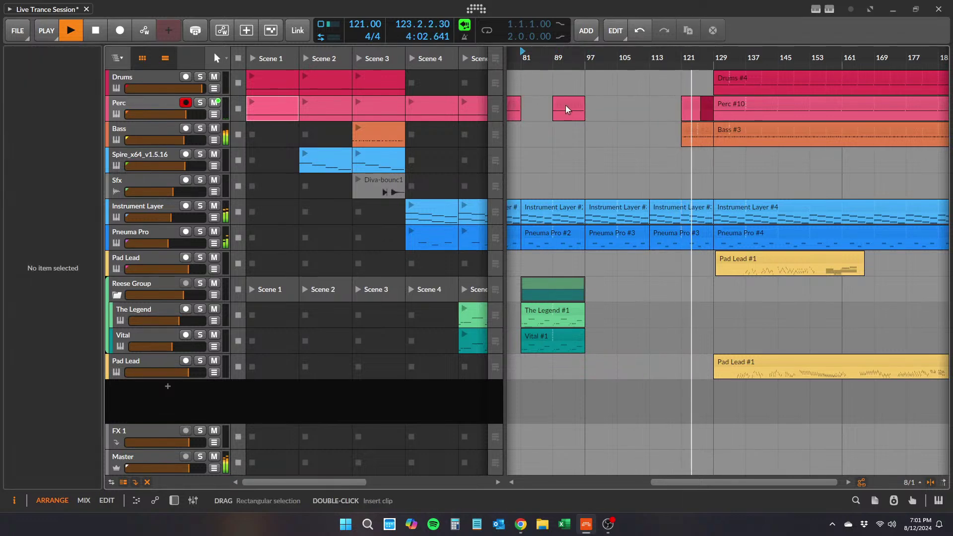
pyautogui.click(566, 106)
pyautogui.press('Delete')
pyautogui.moveTo(579, 58)
pyautogui.mouseDown()
pyautogui.moveTo(598, 33)
pyautogui.moveTo(596, 39)
pyautogui.mouseUp()
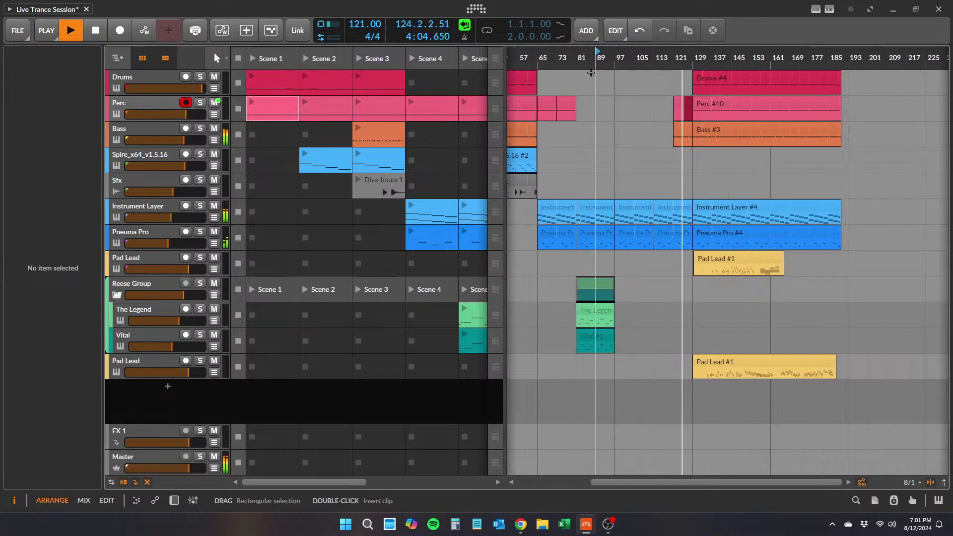
pyautogui.click(540, 58)
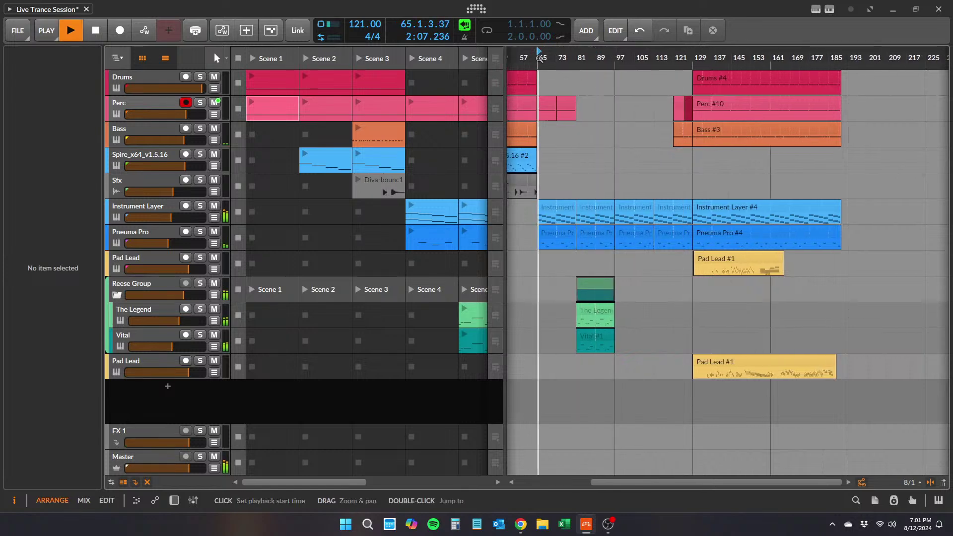
pyautogui.click(566, 107)
pyautogui.press('Delete')
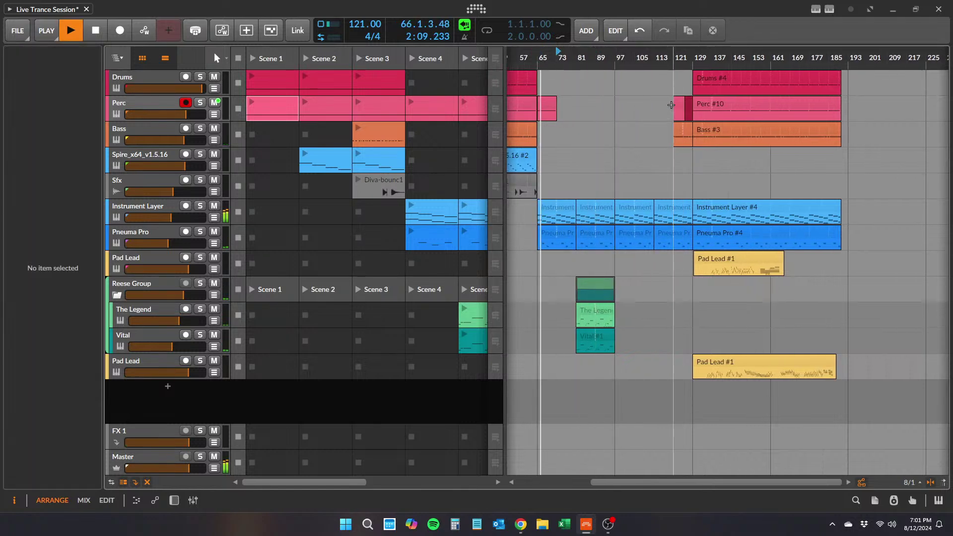
pyautogui.click(677, 106)
pyautogui.press('Delete')
# - Audition the transition from the short dark Perc clip near bar 125 into bar 129, and stop playback
pyautogui.click(688, 102)
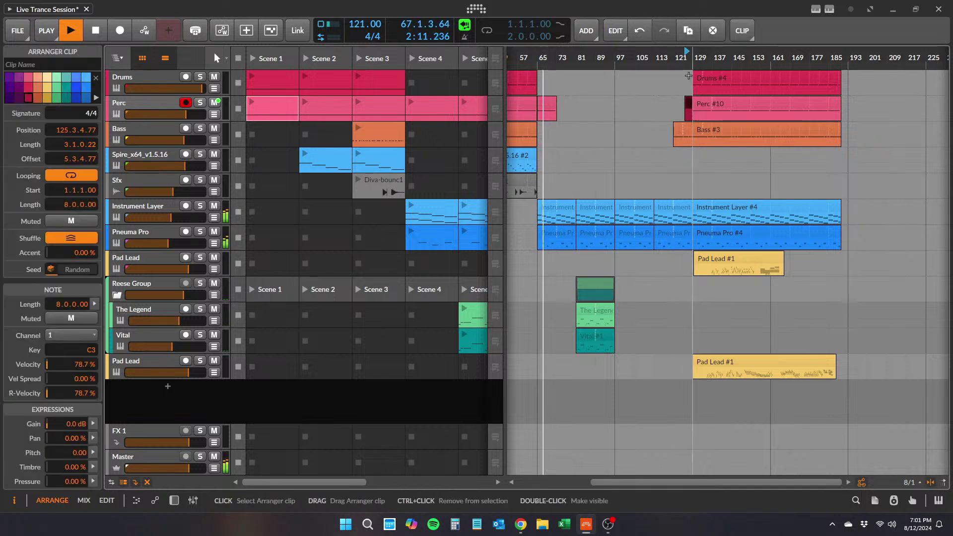
pyautogui.click(685, 51)
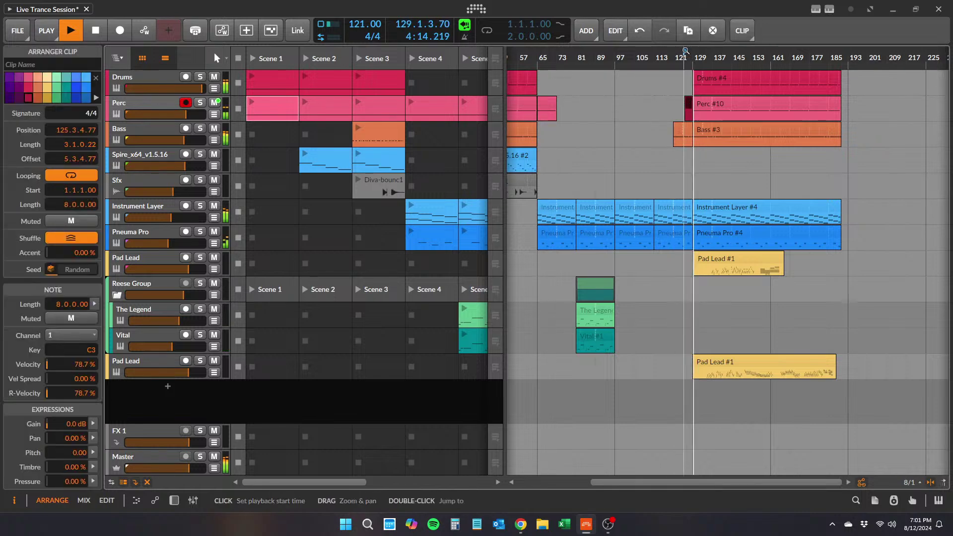
pyautogui.click(686, 52)
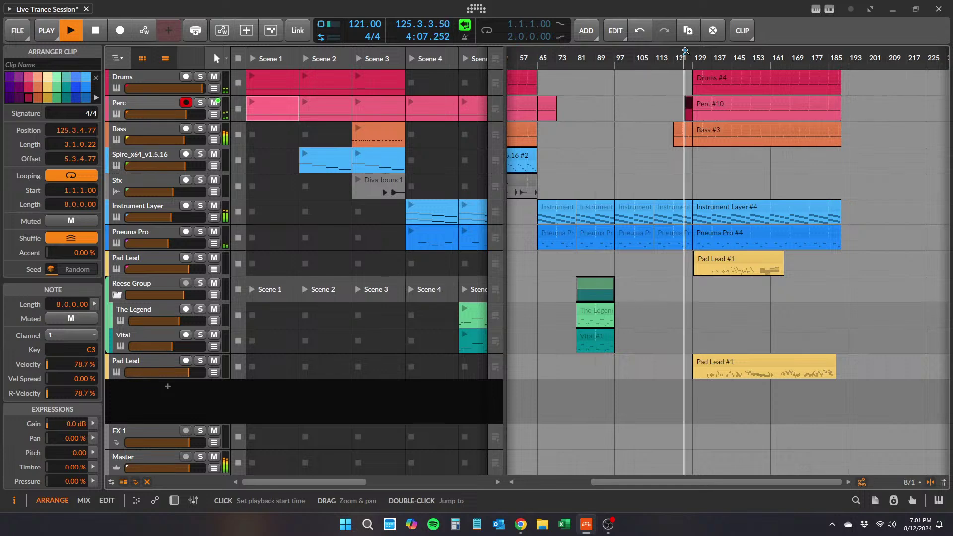
pyautogui.press('space')
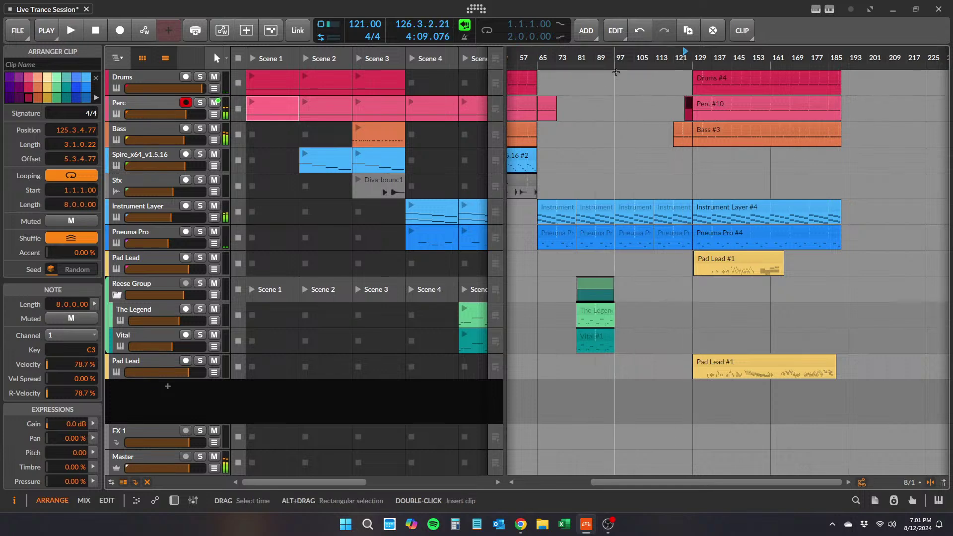
# - Save the project and resume playback of the arrangement
pyautogui.moveTo(610, 57); pyautogui.dragTo(654, 55)
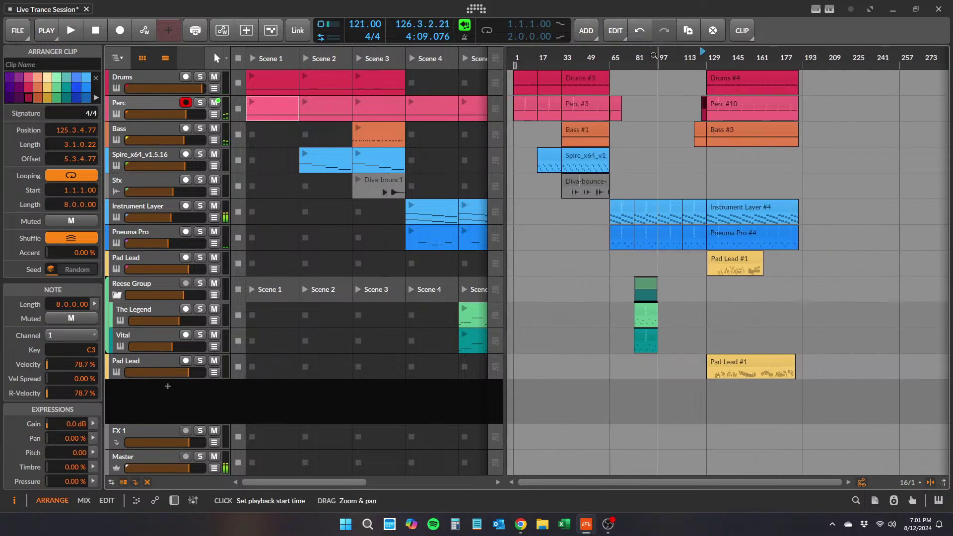
pyautogui.click(15, 27)
pyautogui.click(30, 87)
pyautogui.press('space')
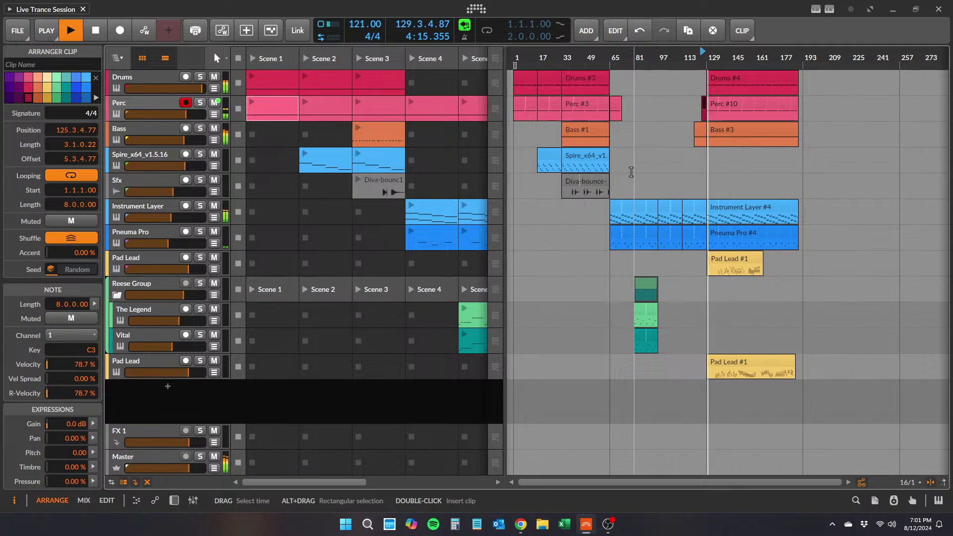
# - Listen to the section from bar 129 with Instrument Layer and Pneuma Pro temporarily muted, and save the project again
pyautogui.click(742, 207)
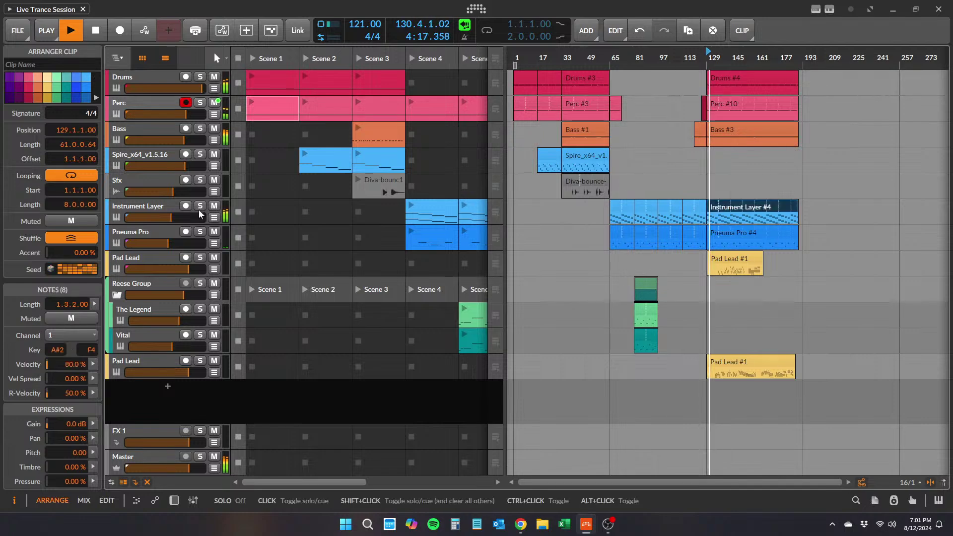
pyautogui.click(214, 205)
pyautogui.click(215, 232)
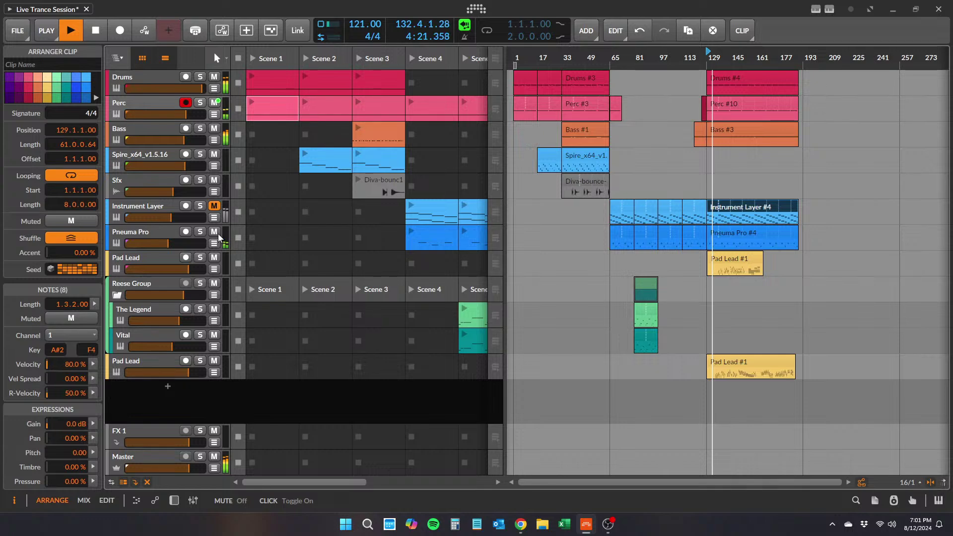
pyautogui.click(212, 207)
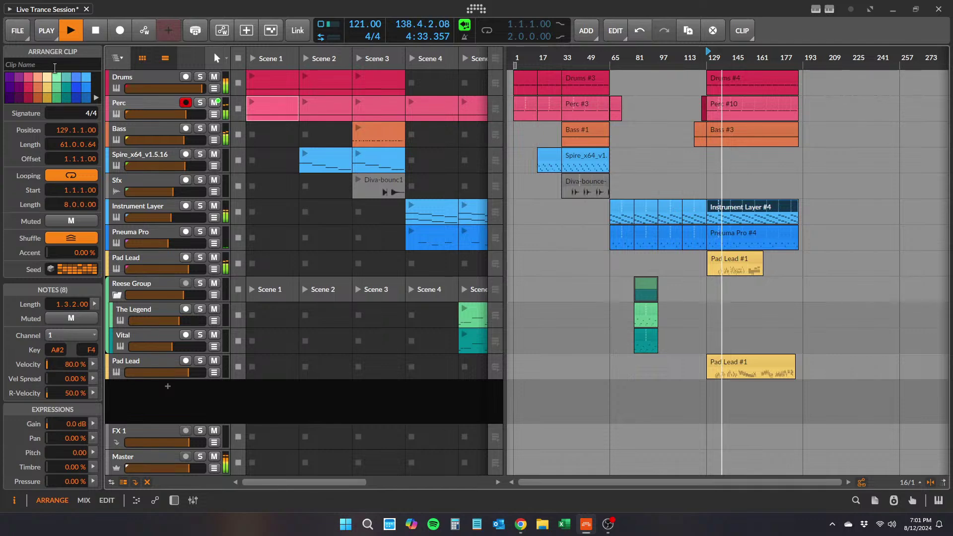
pyautogui.click(18, 31)
pyautogui.click(30, 85)
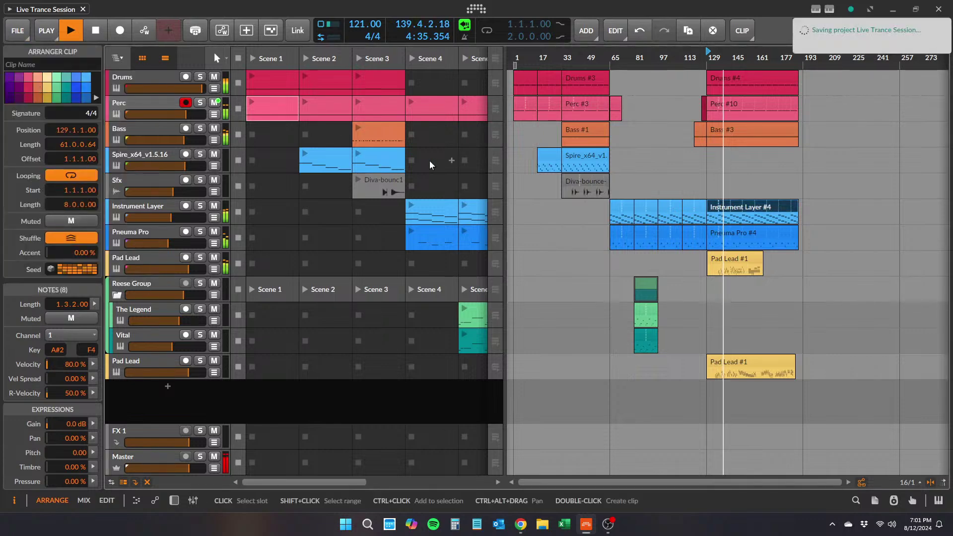
# - Switch to the Classic colour palette and colour the lower Pad Lead track light grey
pyautogui.moveTo(685, 57); pyautogui.dragTo(737, 53)
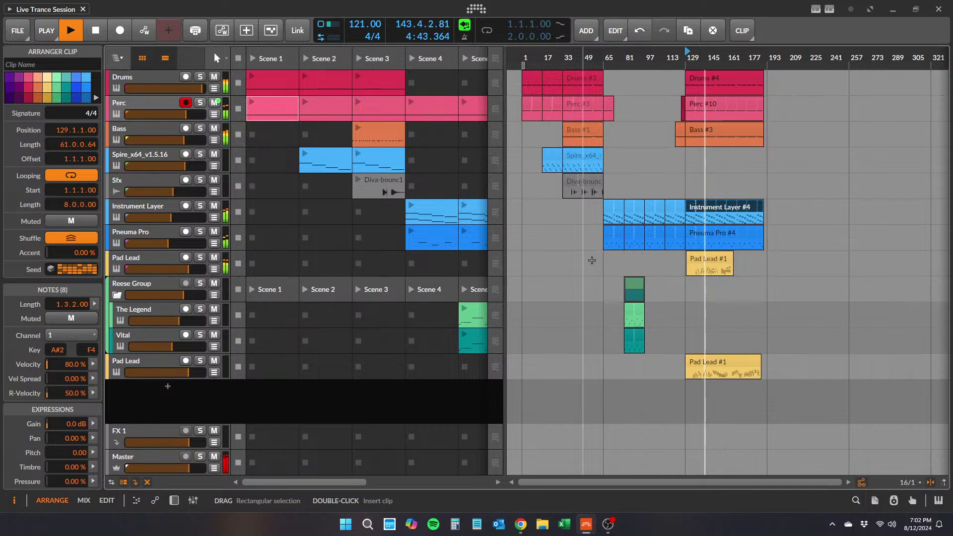
pyautogui.click(218, 366)
pyautogui.click(95, 98)
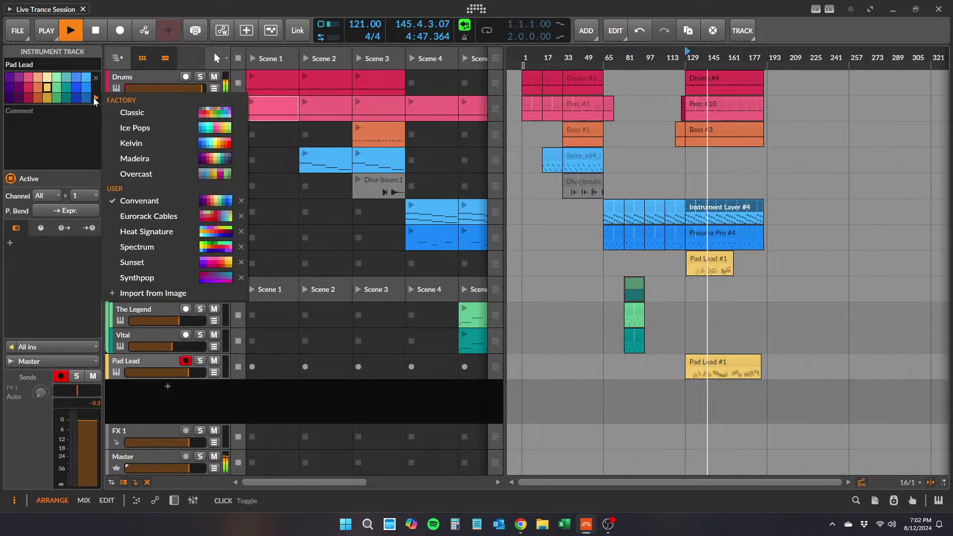
pyautogui.click(122, 109)
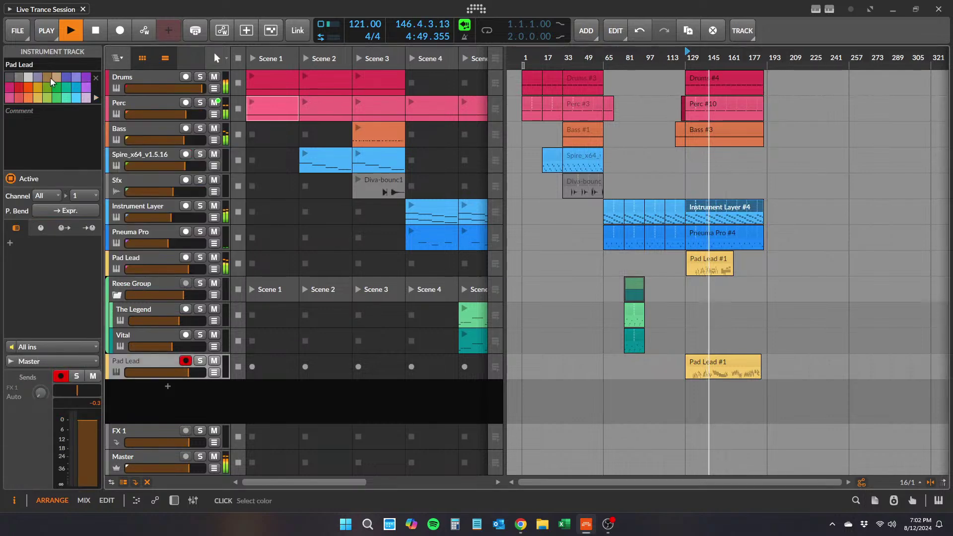
pyautogui.click(29, 78)
pyautogui.click(97, 98)
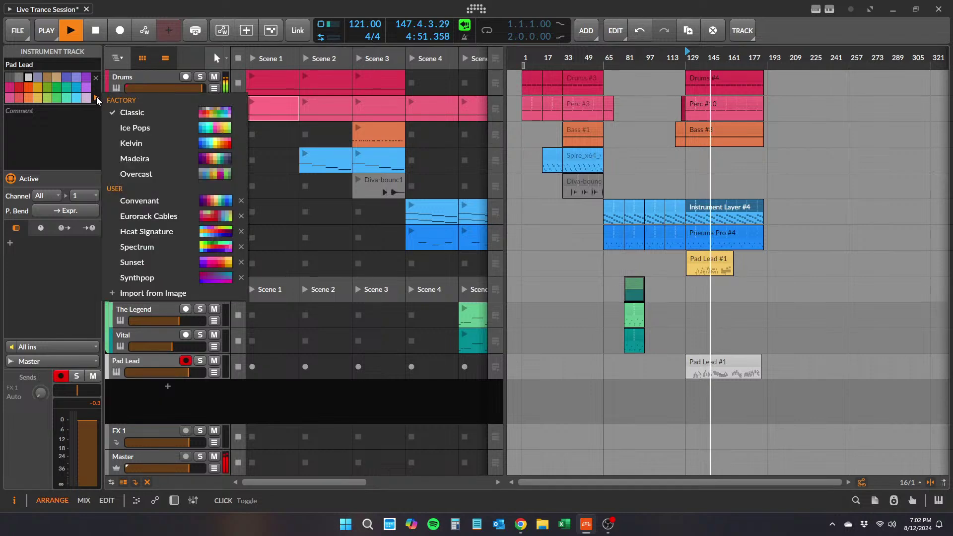
pyautogui.click(96, 98)
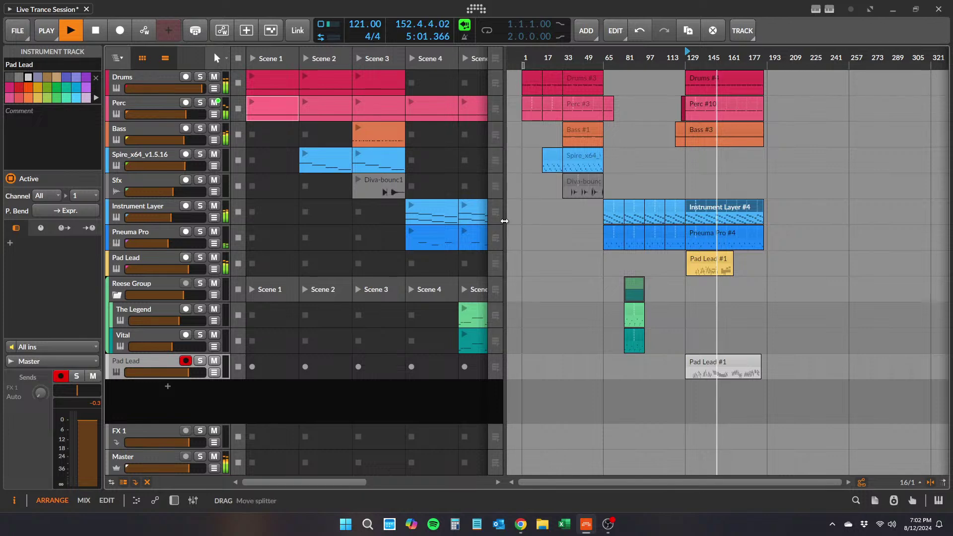
# - Examine the notes of the yellow Pad Lead clip at bar 129 in an enlarged note editor
pyautogui.moveTo(504, 231); pyautogui.dragTo(556, 231)
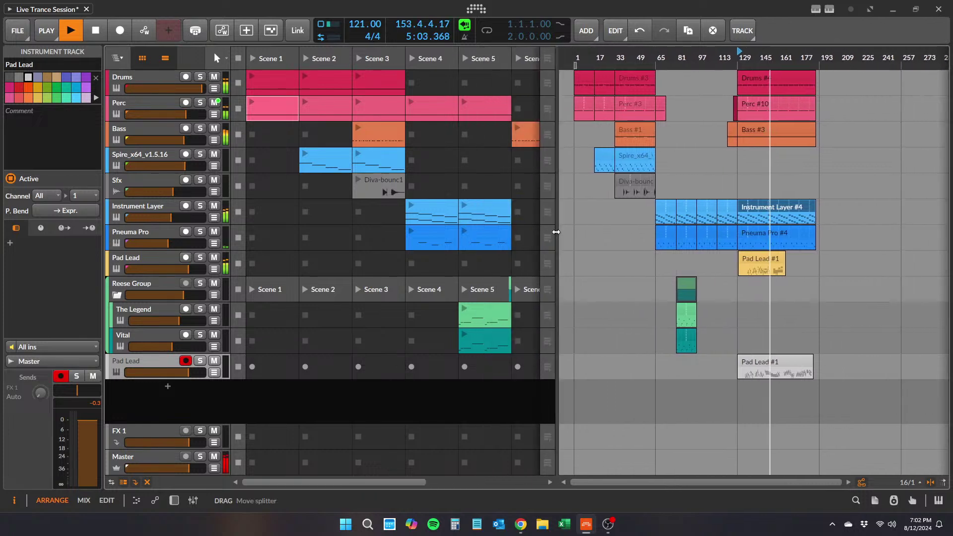
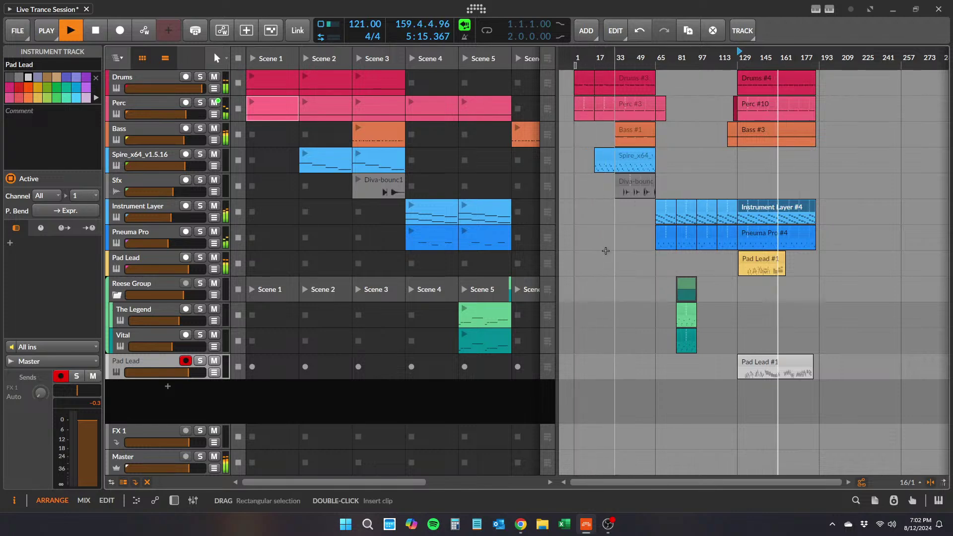
pyautogui.doubleClick(760, 258)
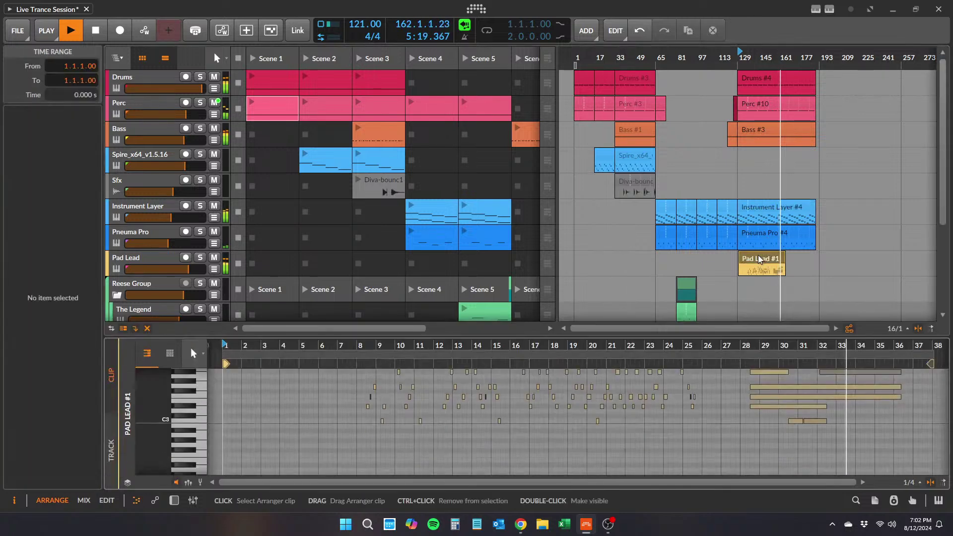
pyautogui.moveTo(702, 339); pyautogui.dragTo(702, 252)
pyautogui.scroll(5, 721, 257)
pyautogui.scroll(-4, 730, 278)
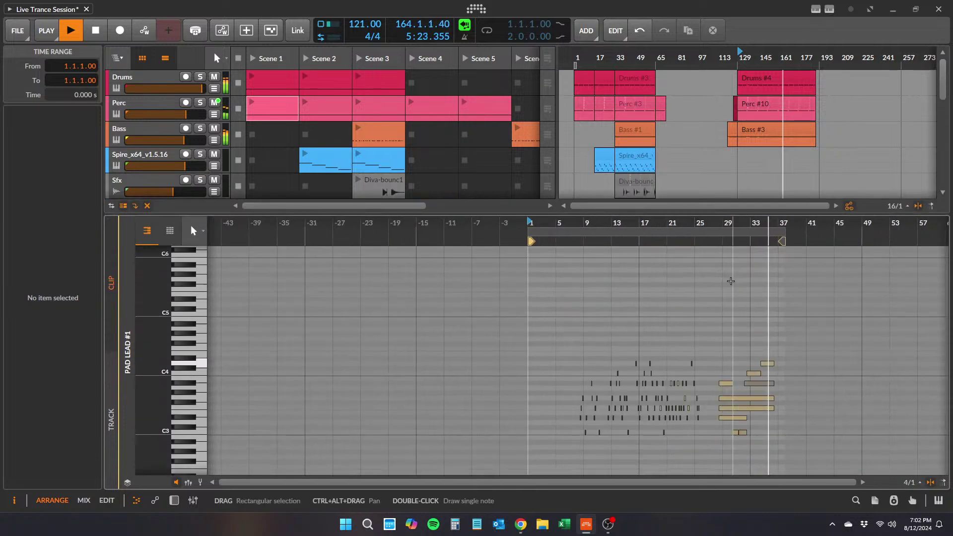
pyautogui.scroll(3, 693, 301)
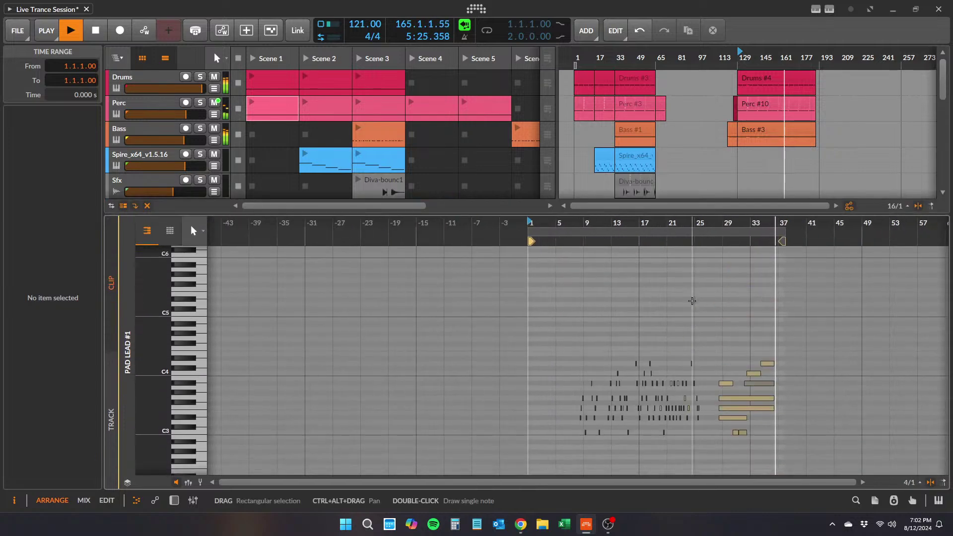
pyautogui.moveTo(628, 215); pyautogui.dragTo(629, 433)
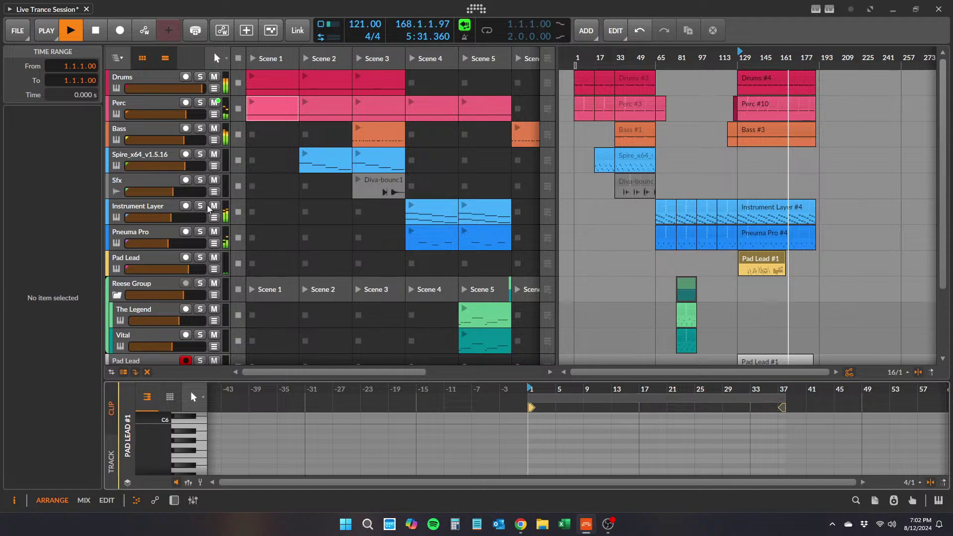
# - Compare the section around bar 170 with Instrument Layer and Pneuma Pro muted and unmuted, and stop playback
pyautogui.click(217, 215)
pyautogui.click(217, 237)
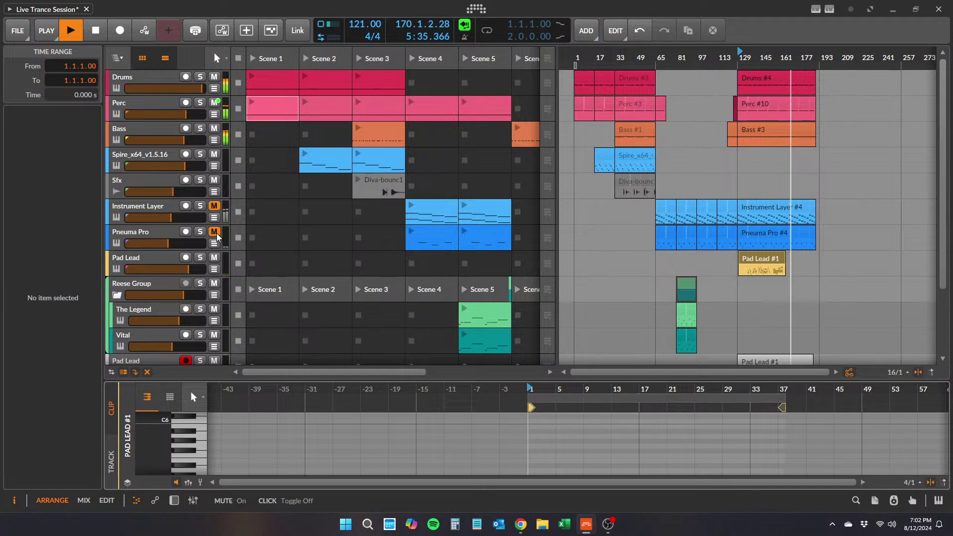
pyautogui.moveTo(537, 215); pyautogui.dragTo(695, 216)
pyautogui.click(216, 214)
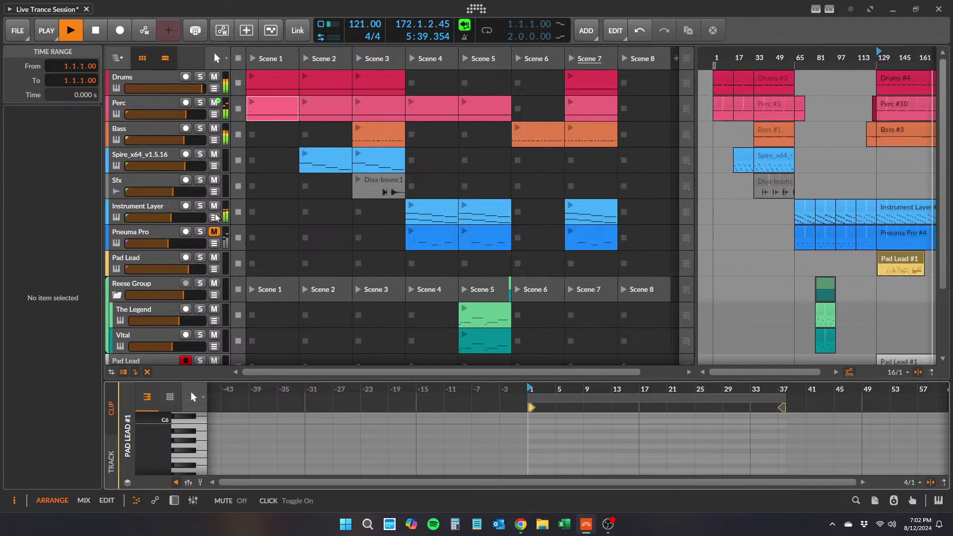
pyautogui.click(214, 231)
pyautogui.press('space')
# - Copy the Drums, Perc and Bass launcher clips from Scene 7 into Scene 8
pyautogui.click(589, 84)
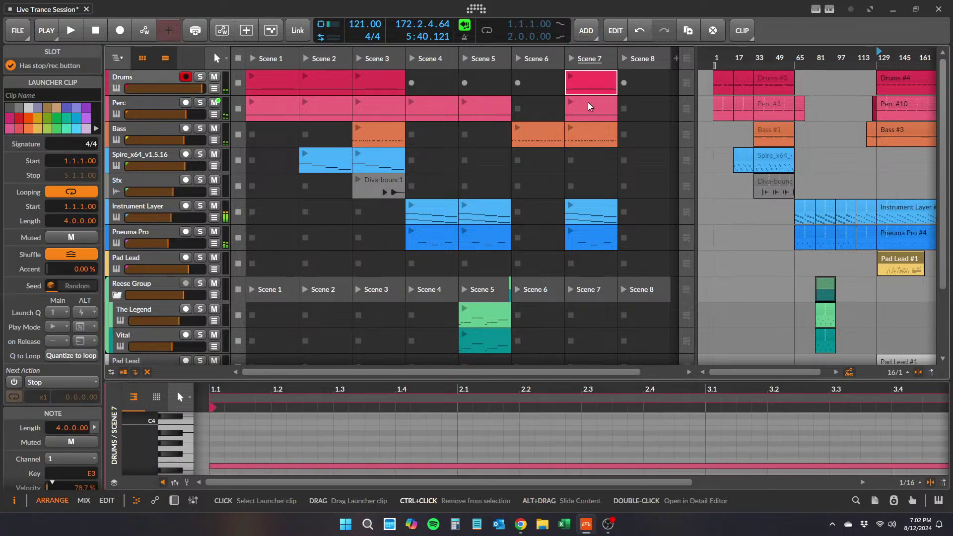
pyautogui.keyDown('shift'); pyautogui.click(595, 128); pyautogui.keyUp('shift')
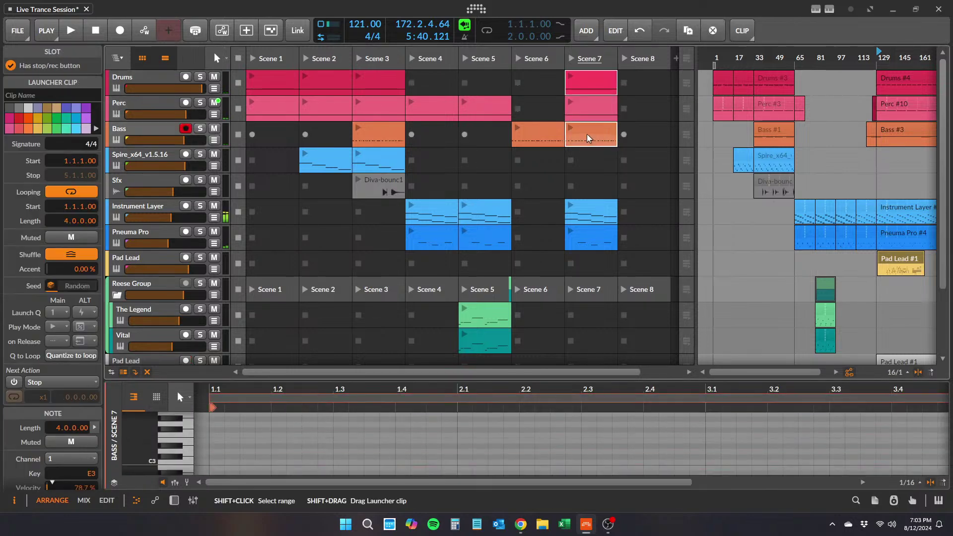
pyautogui.moveTo(591, 83); pyautogui.dragTo(641, 73)
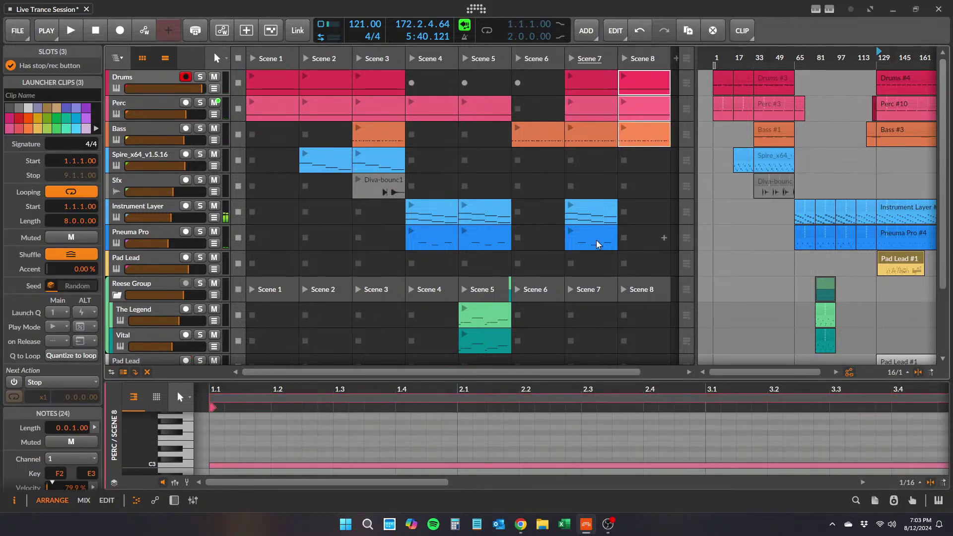
# - Rename the light grey Pad Lead track as "Old midi"
pyautogui.scroll(-3, 325, 271)
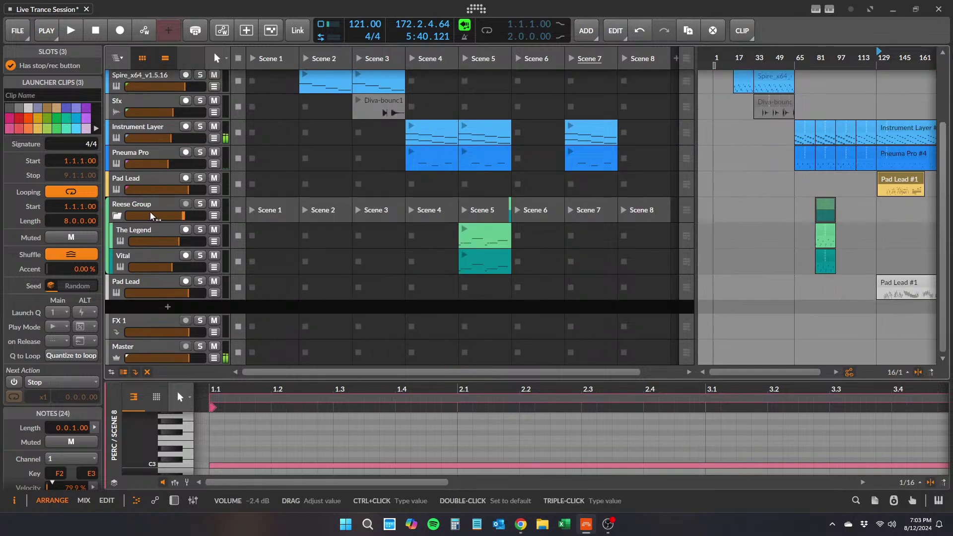
pyautogui.scroll(3, 151, 215)
pyautogui.scroll(-3, 154, 219)
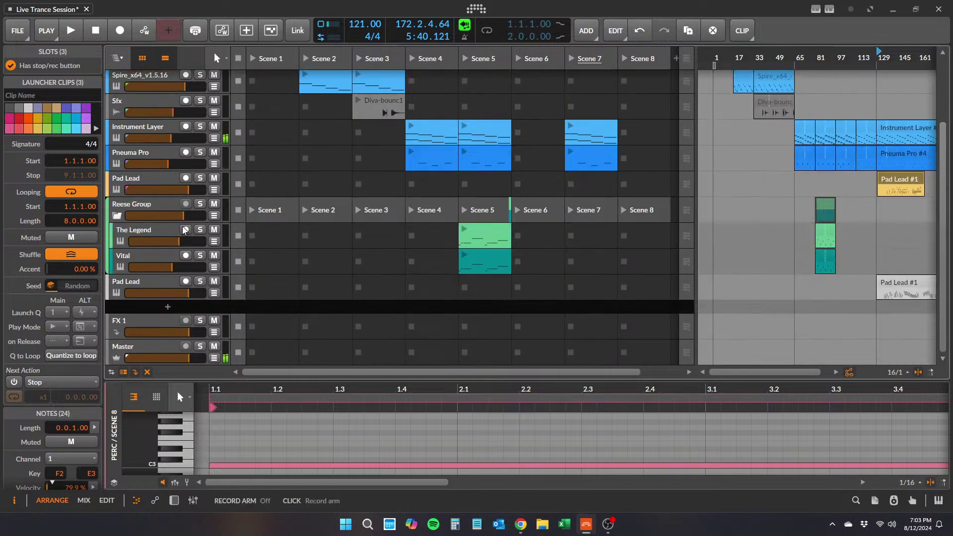
pyautogui.click(138, 286)
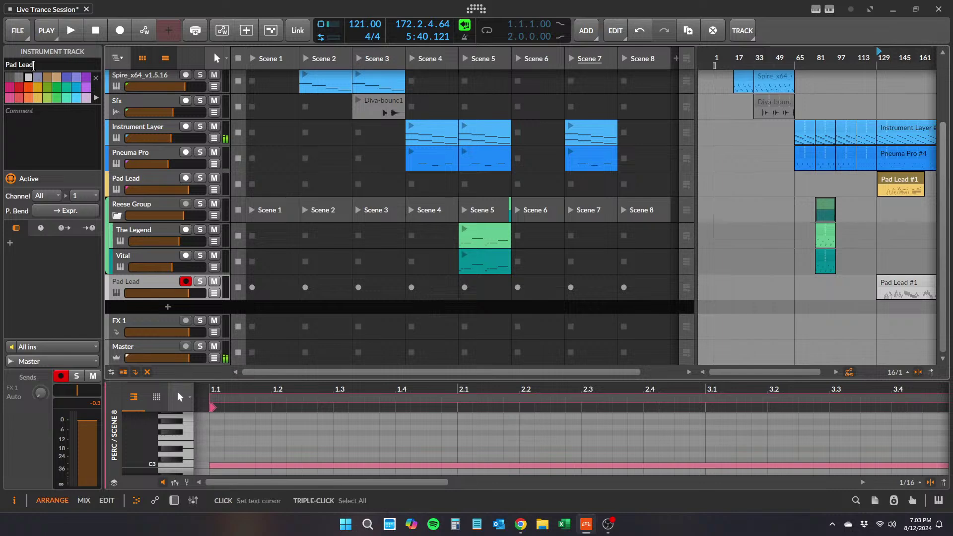
pyautogui.click(33, 65)
pyautogui.write('Old mid')
pyautogui.press('Return')
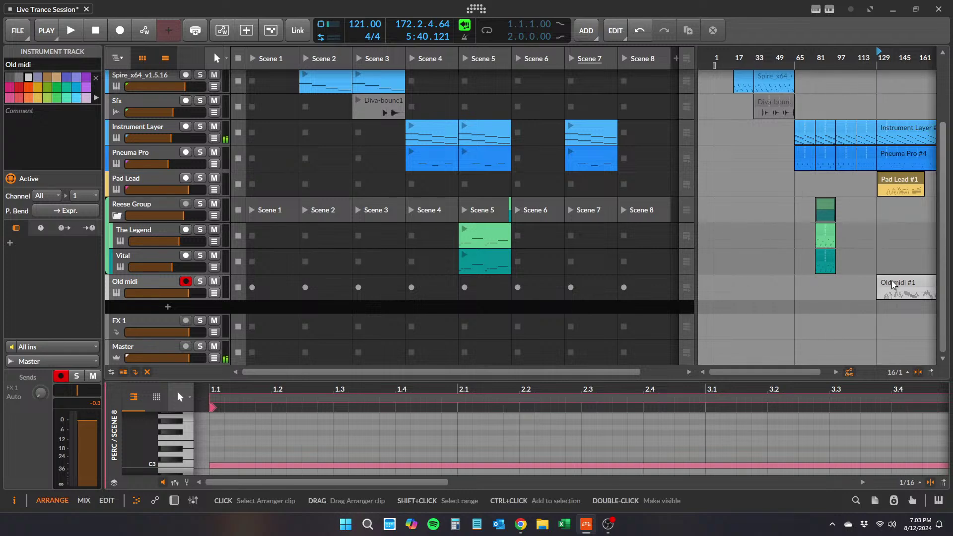
# - Move the Old midi arranger clip onto the Pad Lead track at about bar 72 and mute it
pyautogui.moveTo(892, 281); pyautogui.dragTo(820, 181)
pyautogui.rightClick(816, 179)
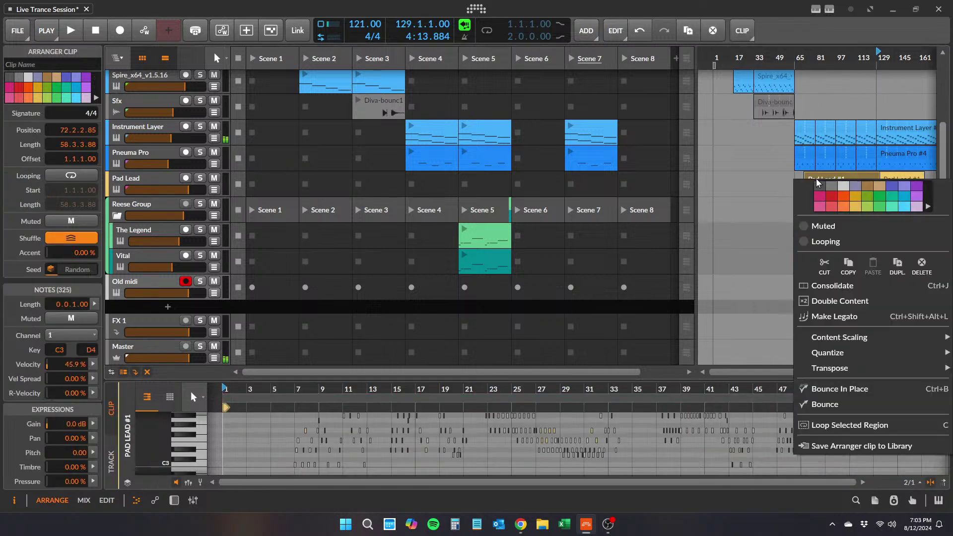
pyautogui.click(823, 226)
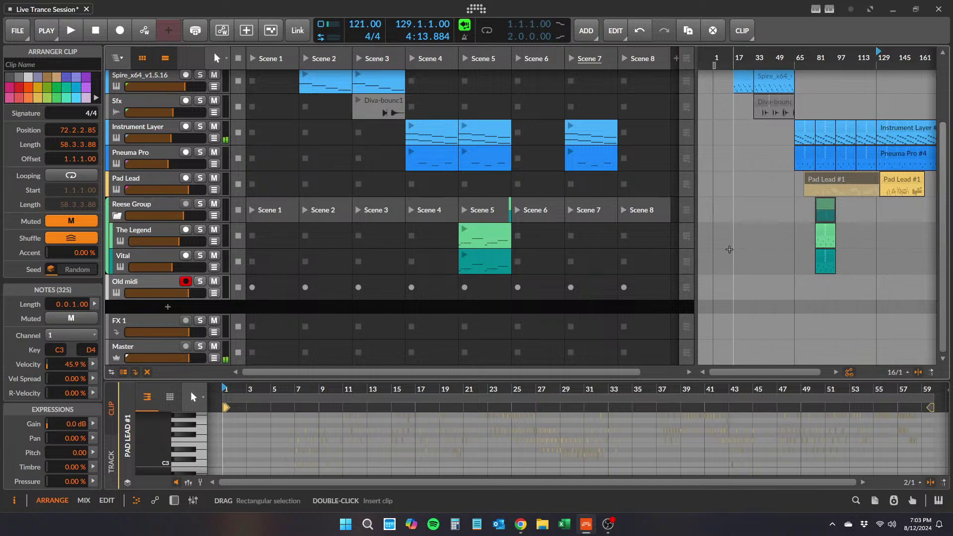
# - Delete the Old midi track and set the arranger's playback start to about bar 129
pyautogui.click(149, 285)
pyautogui.press('Delete')
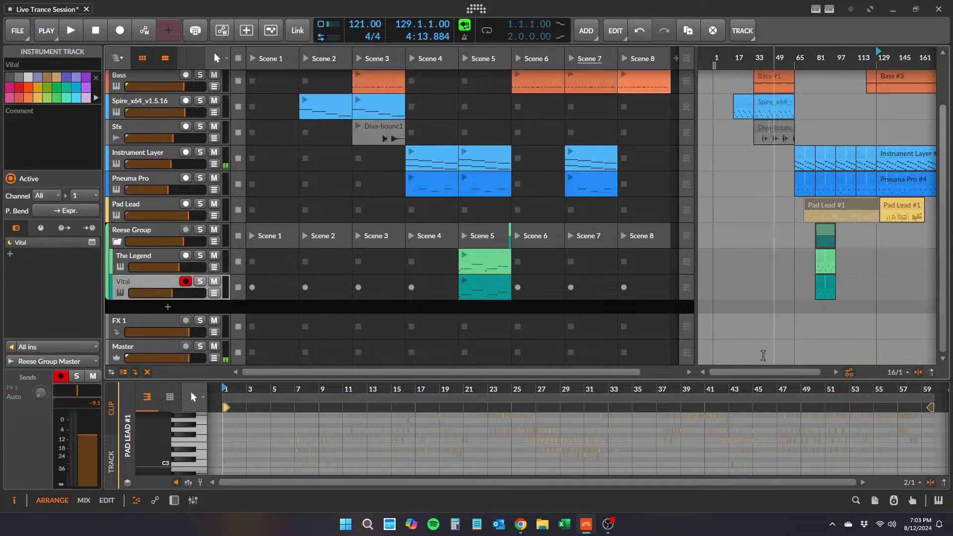
pyautogui.press('space')
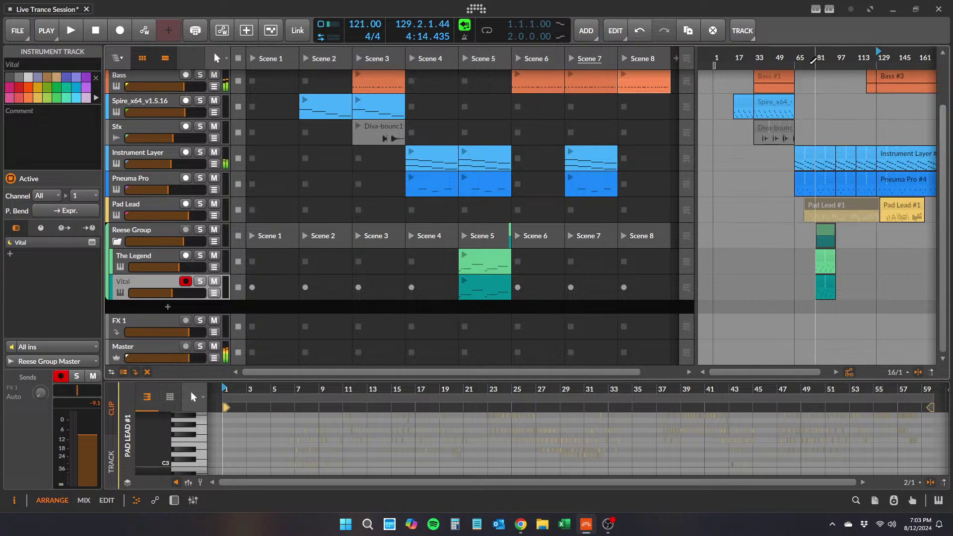
pyautogui.click(815, 58)
pyautogui.click(876, 56)
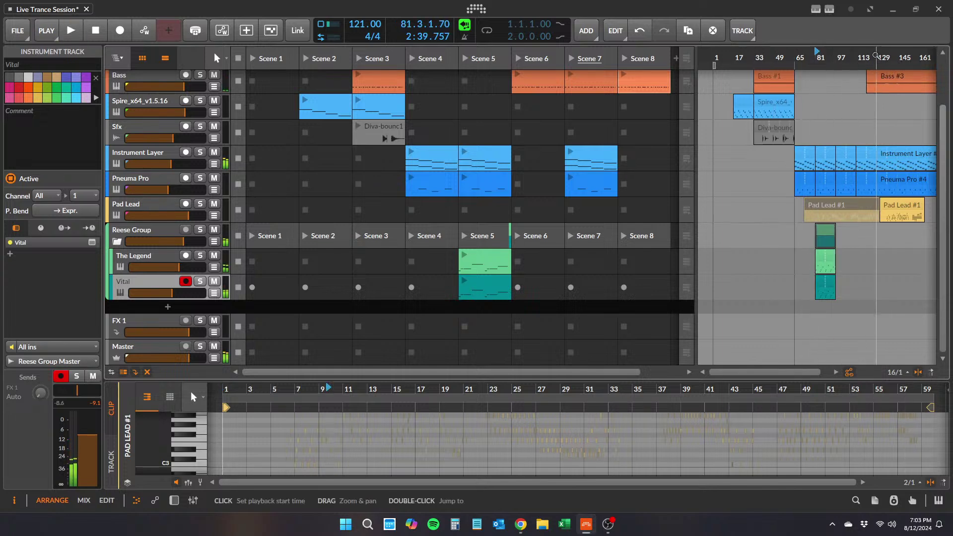
pyautogui.press('space')
# - Rename the muted Pad Lead arranger clip as "Old Midi" and widen the clip launcher area
pyautogui.click(826, 206)
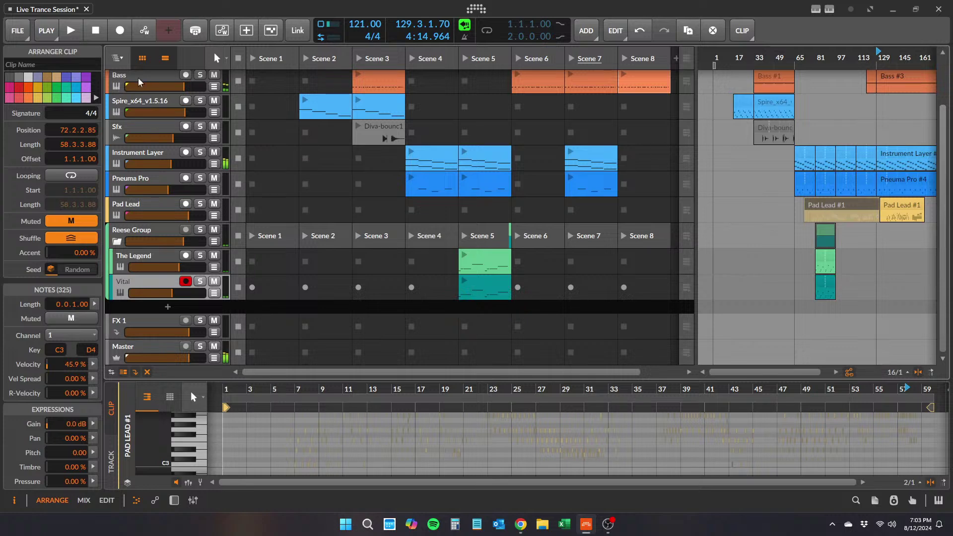
pyautogui.click(39, 62)
pyautogui.write('Old Midi')
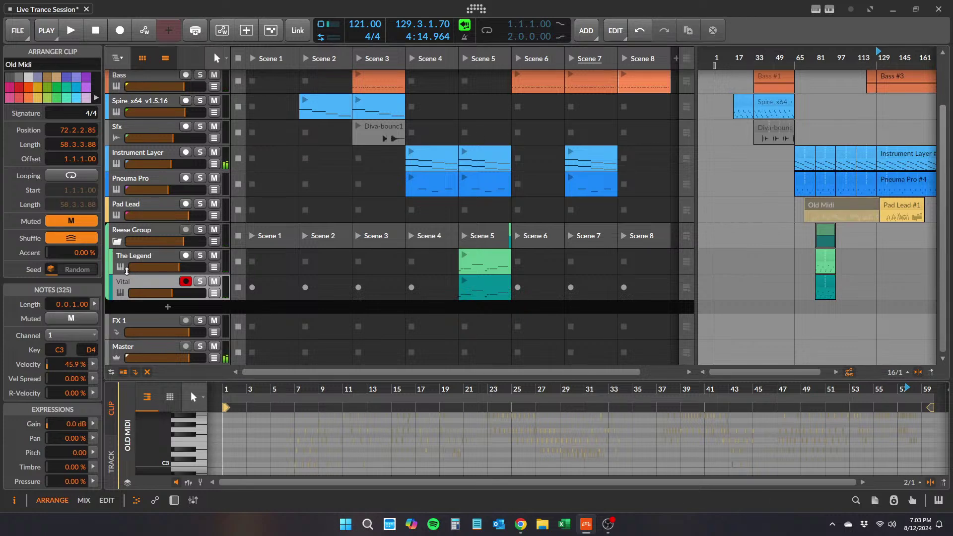
pyautogui.moveTo(696, 213); pyautogui.dragTo(749, 215)
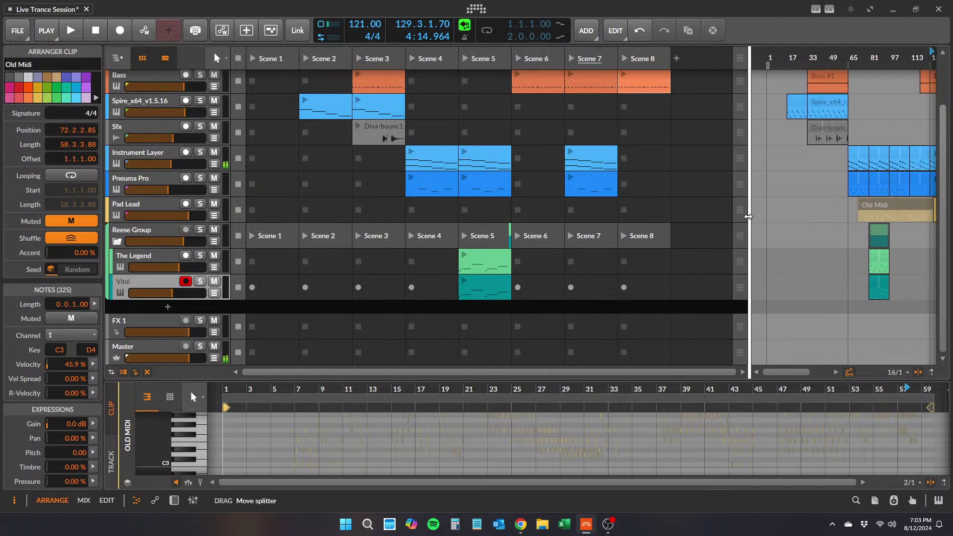
pyautogui.scroll(3, 695, 224)
pyautogui.scroll(-2, 188, 288)
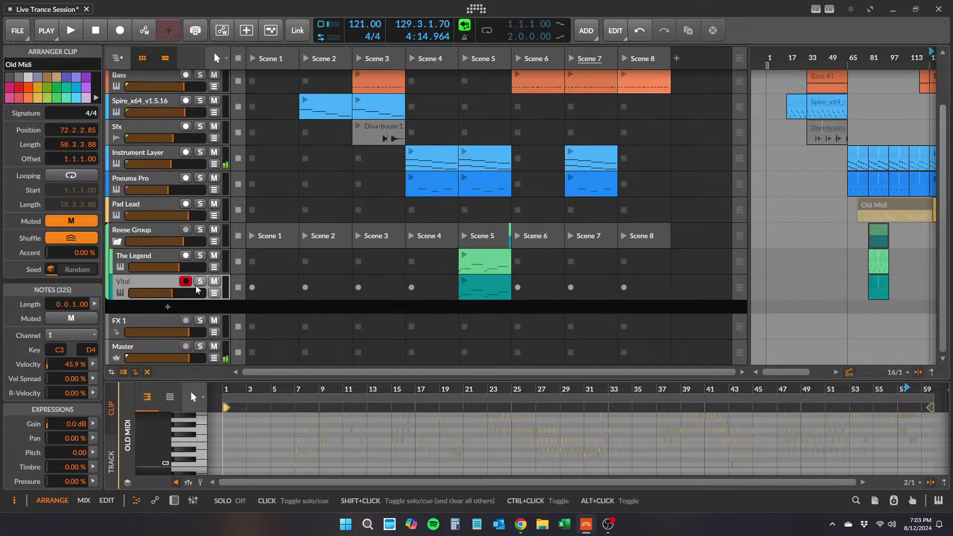
pyautogui.scroll(2, 189, 243)
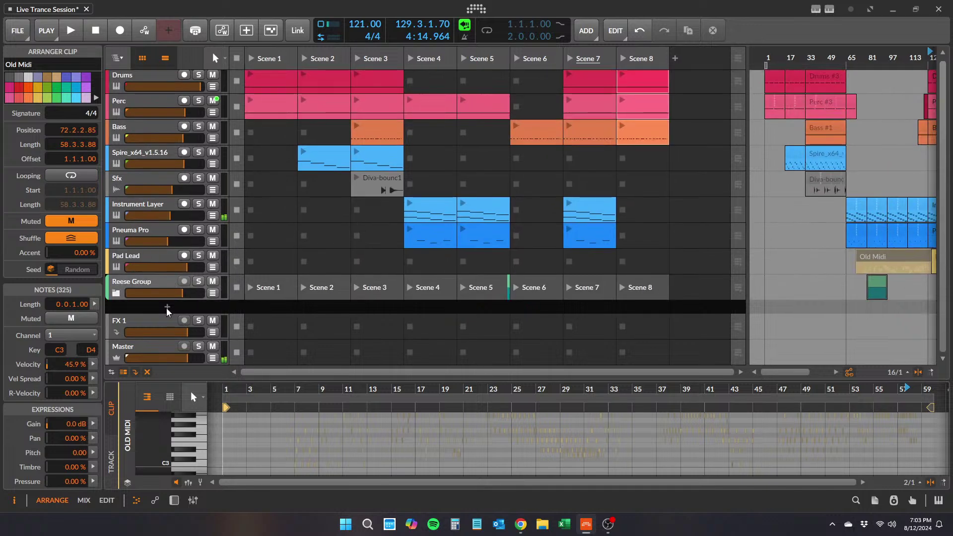
pyautogui.press('space')
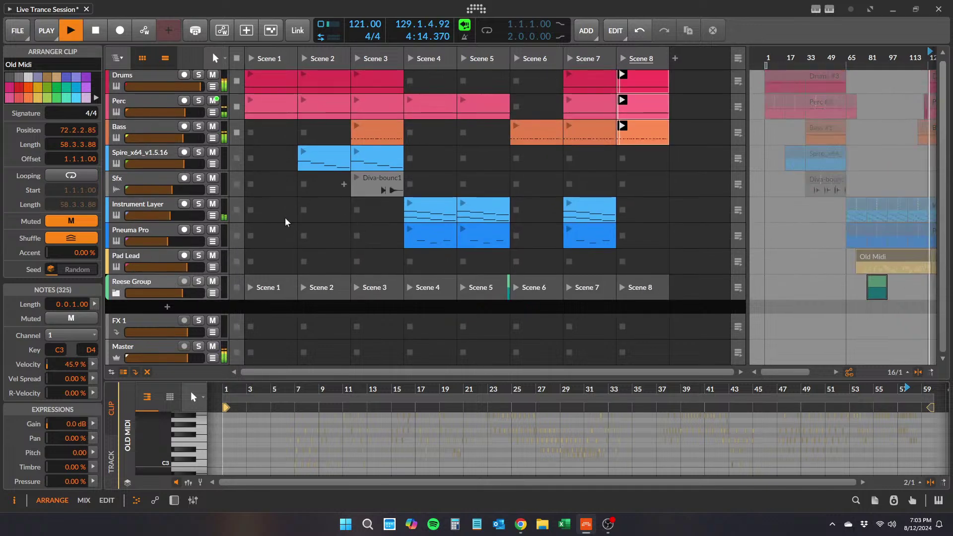
pyautogui.click(167, 307)
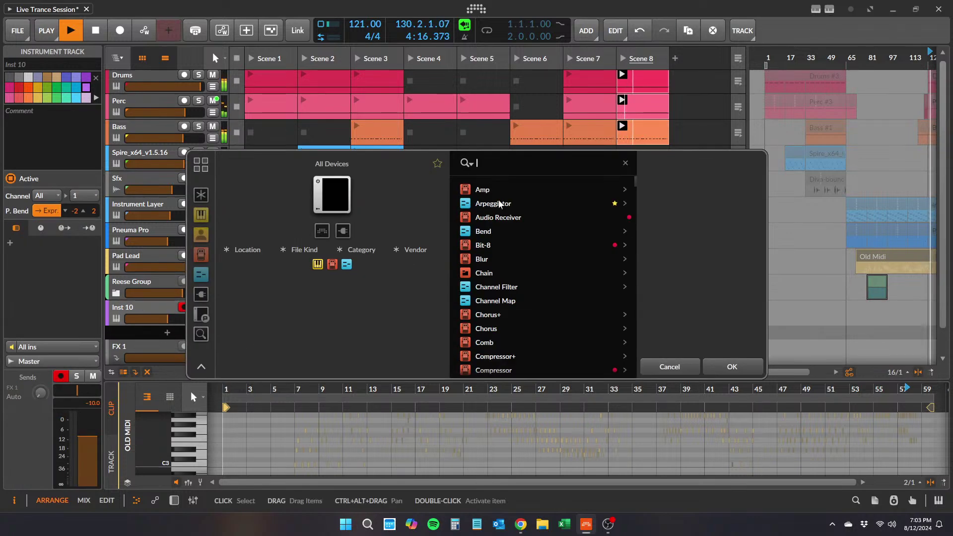
pyautogui.click(671, 366)
pyautogui.press('space')
# - Try the long sustained note of the Scene 8 Drums clip at G3 during playback, using an enlarged note editor
pyautogui.click(638, 84)
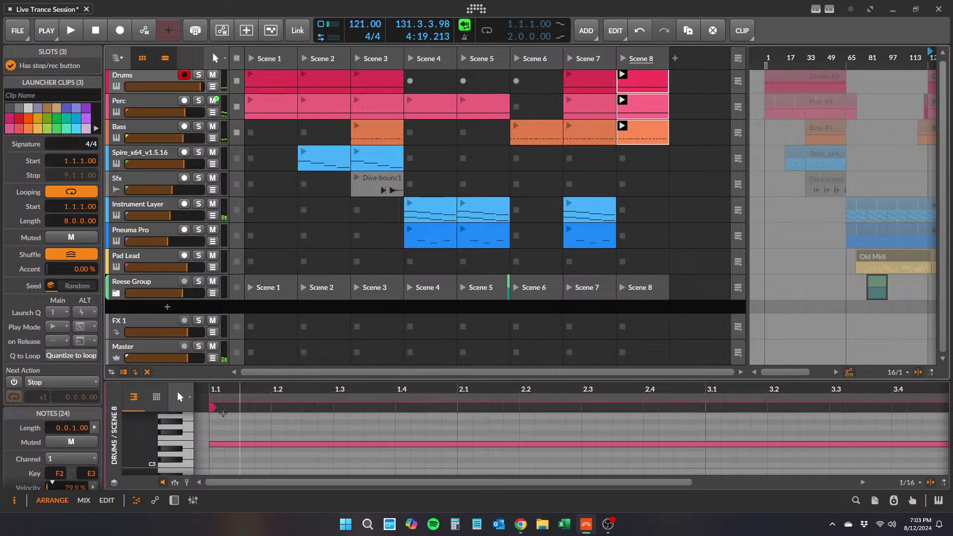
pyautogui.moveTo(238, 446); pyautogui.dragTo(244, 430)
pyautogui.press('space')
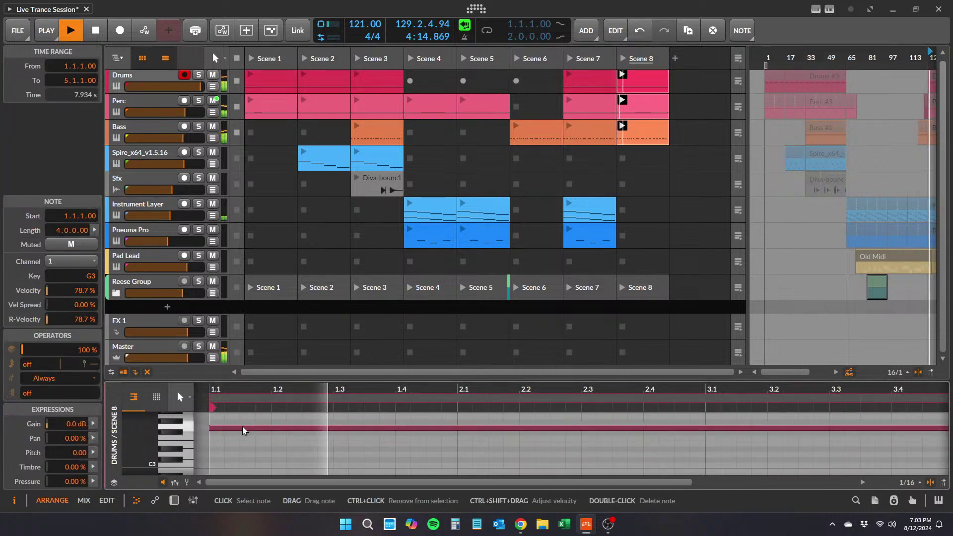
pyautogui.moveTo(288, 380); pyautogui.dragTo(271, 300)
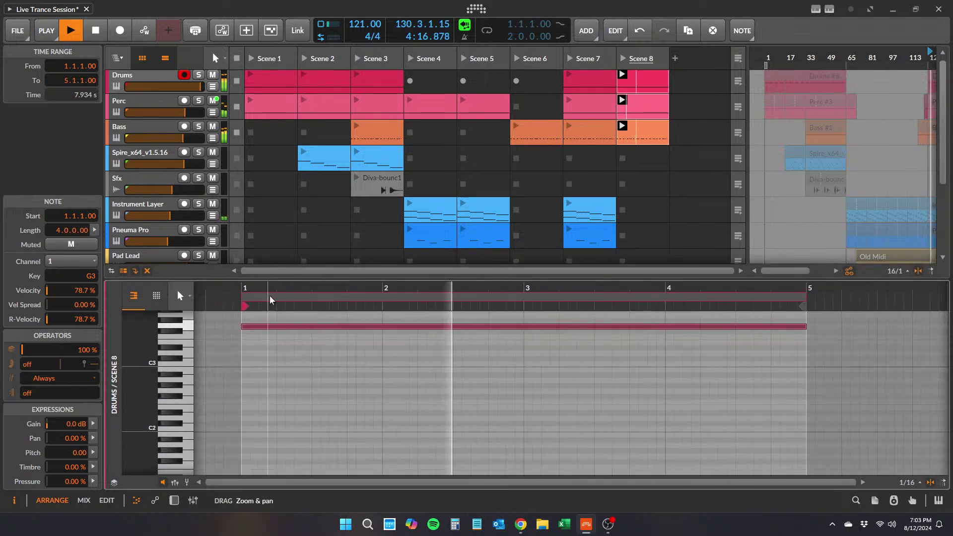
pyautogui.scroll(3, 271, 407)
pyautogui.scroll(-1, 272, 416)
# - Try the sustained Scene 8 Drums note at D#3 and audition it repeatedly
pyautogui.press('space')
pyautogui.moveTo(272, 415); pyautogui.dragTo(272, 442)
pyautogui.press('space')
pyautogui.press('space')
pyautogui.press('space')
pyautogui.press('space')
pyautogui.press('space')
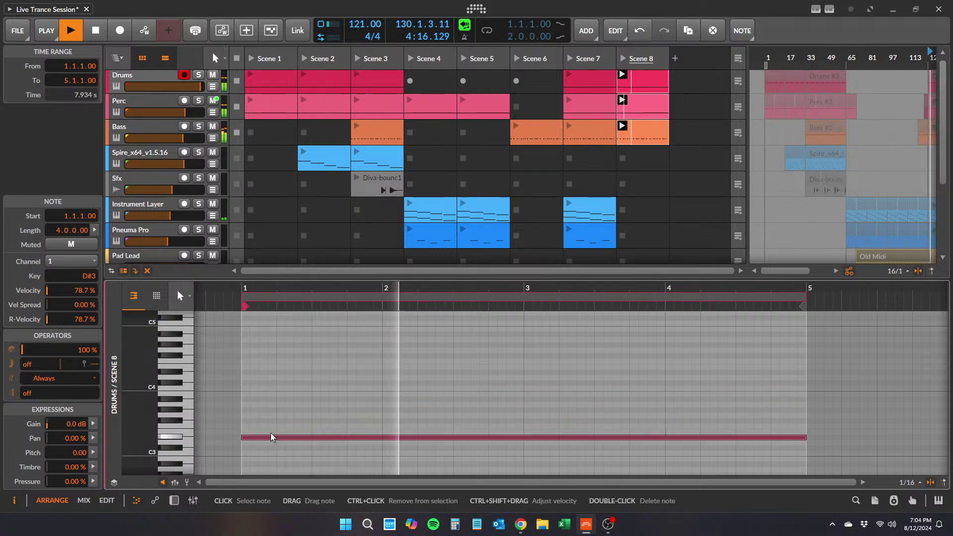
# - Raise the sustained Scene 8 Drums note to G3 and compare Scene 1 with Scene 8 in playback
pyautogui.moveTo(272, 441); pyautogui.dragTo(268, 418)
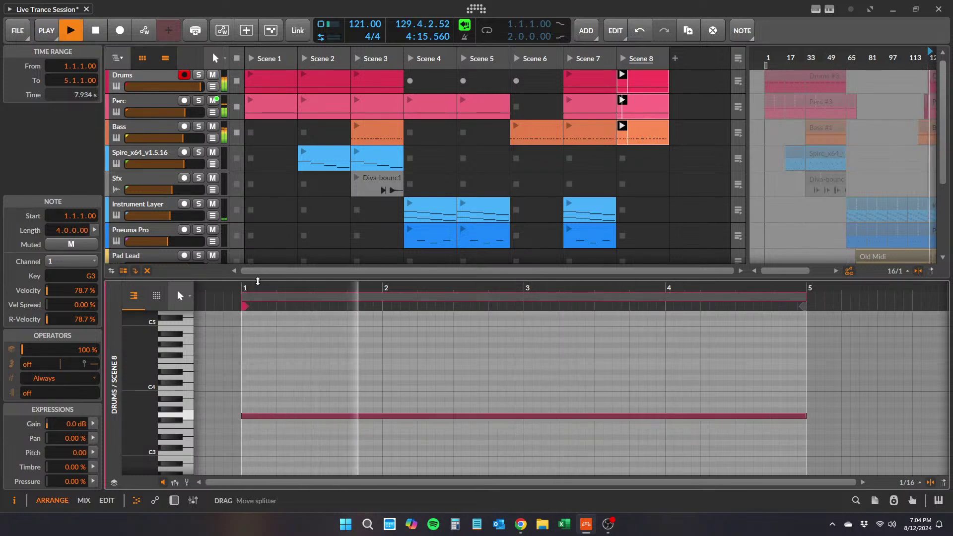
pyautogui.moveTo(258, 280); pyautogui.dragTo(258, 413)
pyautogui.press('space')
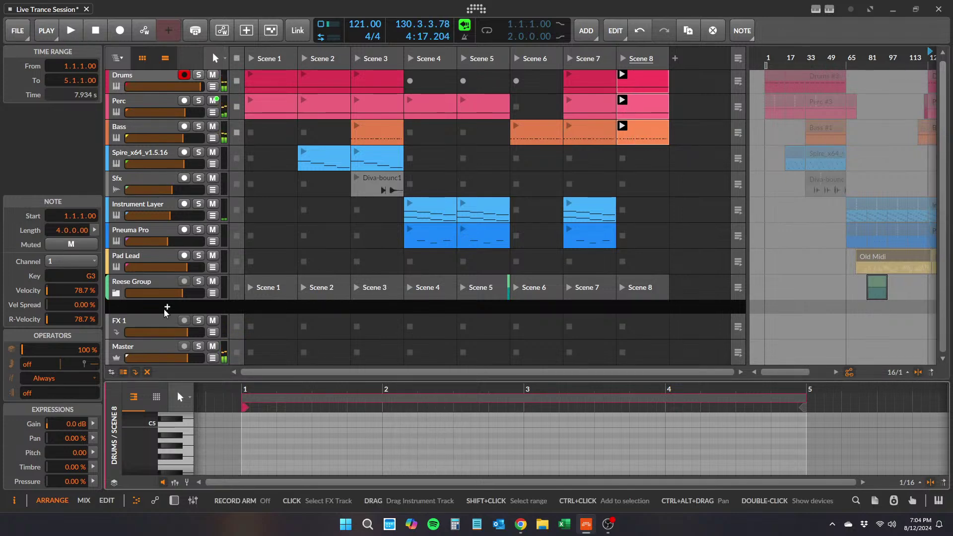
pyautogui.click(251, 59)
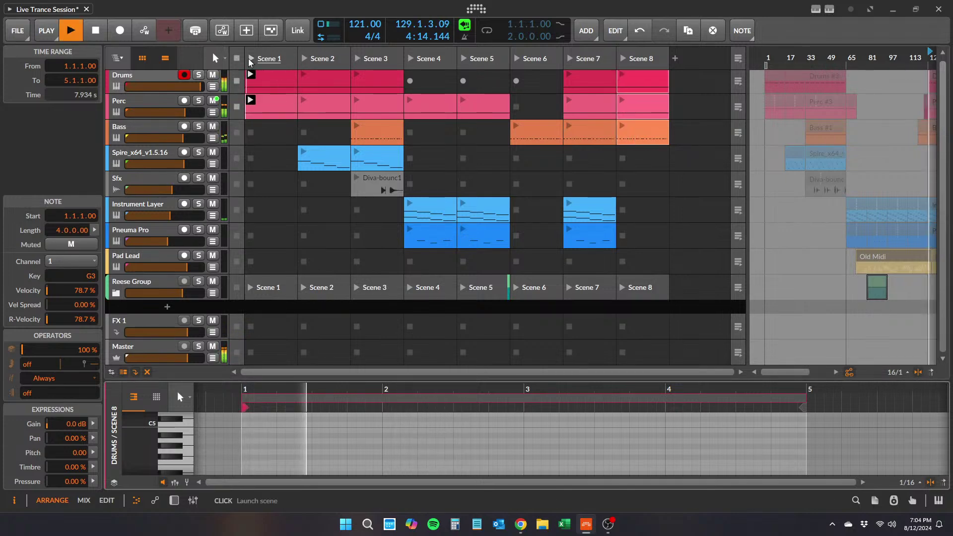
pyautogui.press('space')
pyautogui.click(624, 58)
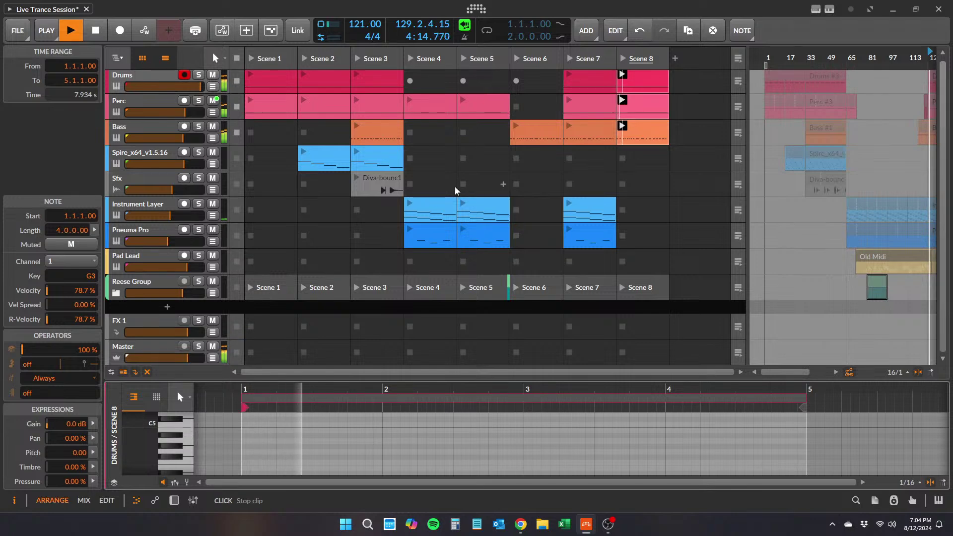
pyautogui.press('space')
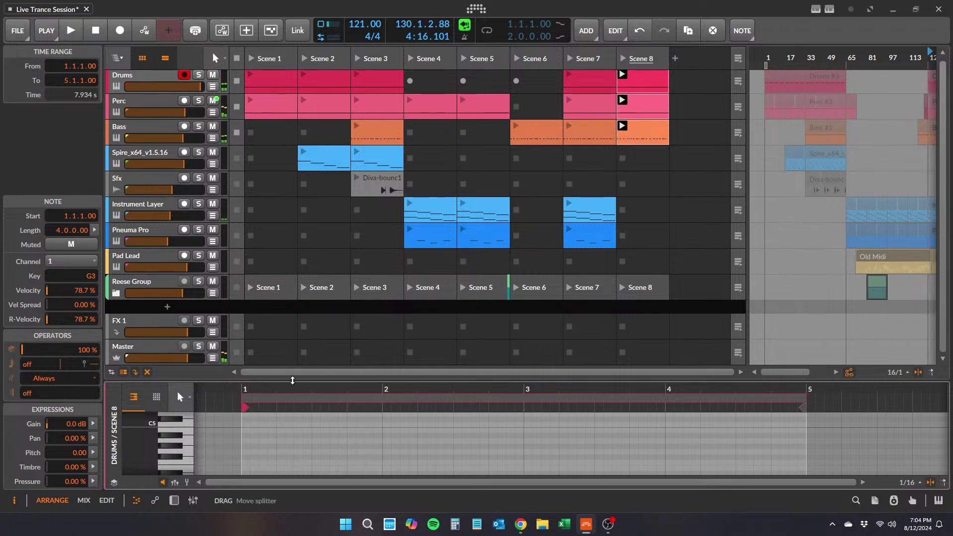
# - Lower the sustained note of the Scene 8 Drums clip to F3 in the enlarged note editor and audition it
pyautogui.moveTo(259, 381); pyautogui.dragTo(259, 250)
pyautogui.moveTo(280, 392); pyautogui.dragTo(284, 399)
pyautogui.press('space')
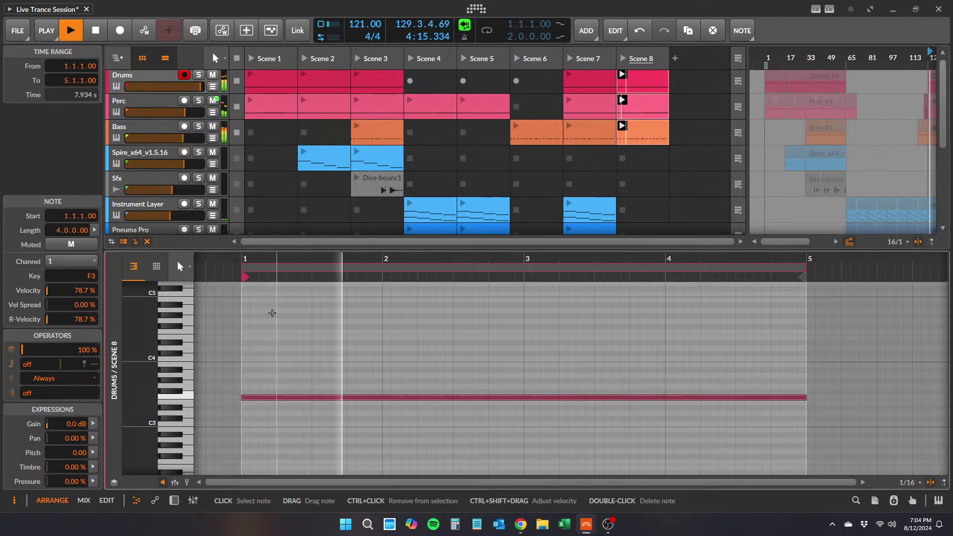
pyautogui.press('space')
# - Compare the Scene 1 and Scene 8 drums in playback, shrink the note editor, and stop playback
pyautogui.click(250, 60)
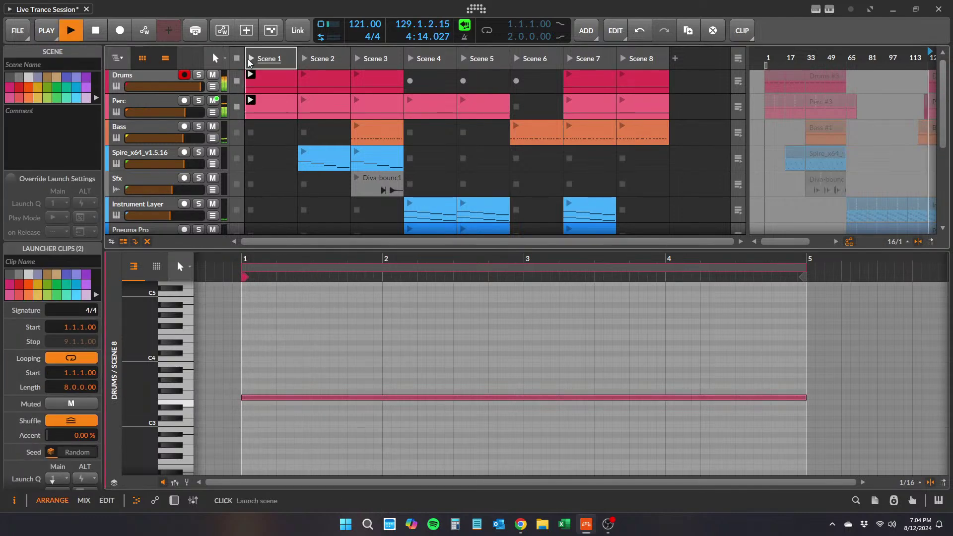
pyautogui.click(624, 58)
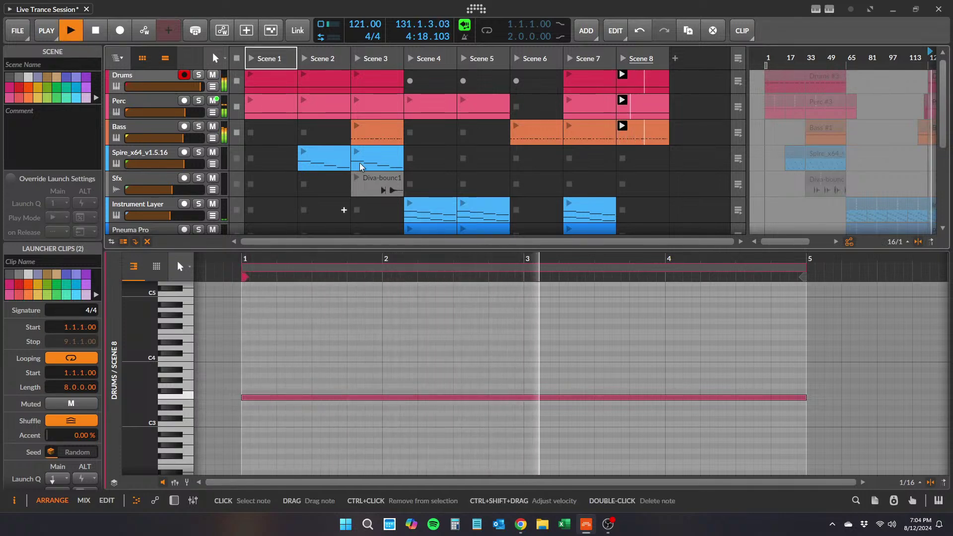
pyautogui.click(253, 58)
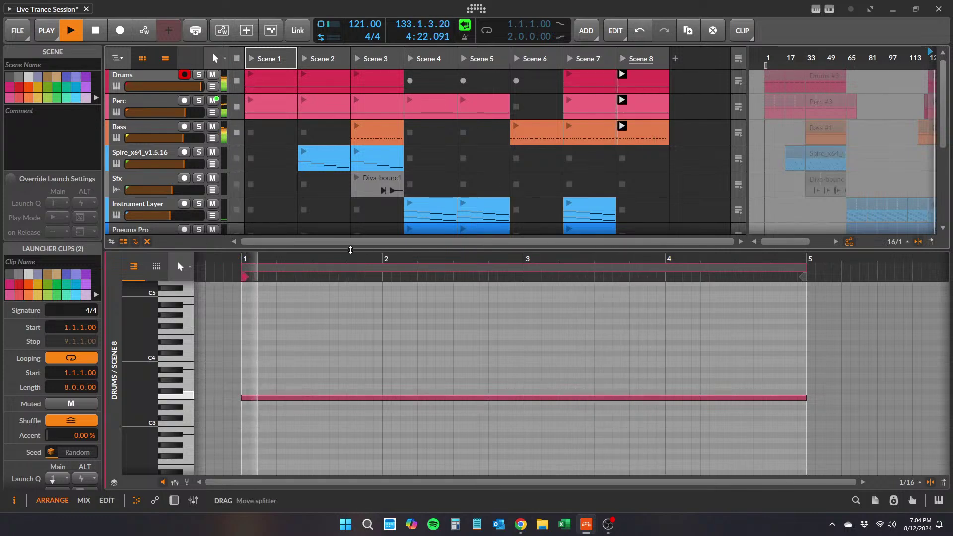
pyautogui.moveTo(266, 248); pyautogui.dragTo(266, 356)
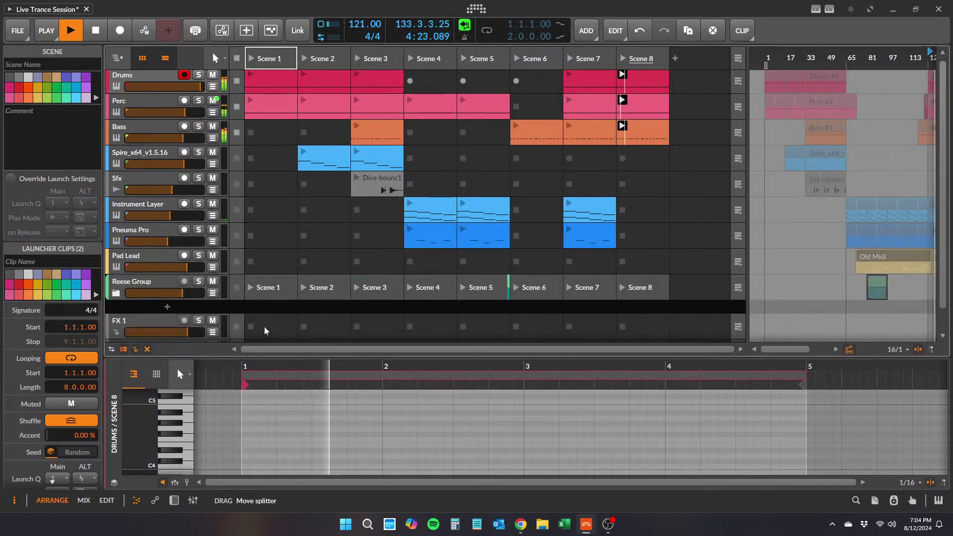
pyautogui.press('space')
# - Add a new instrument track below Reese Group with the Diva synthesizer
pyautogui.click(168, 309)
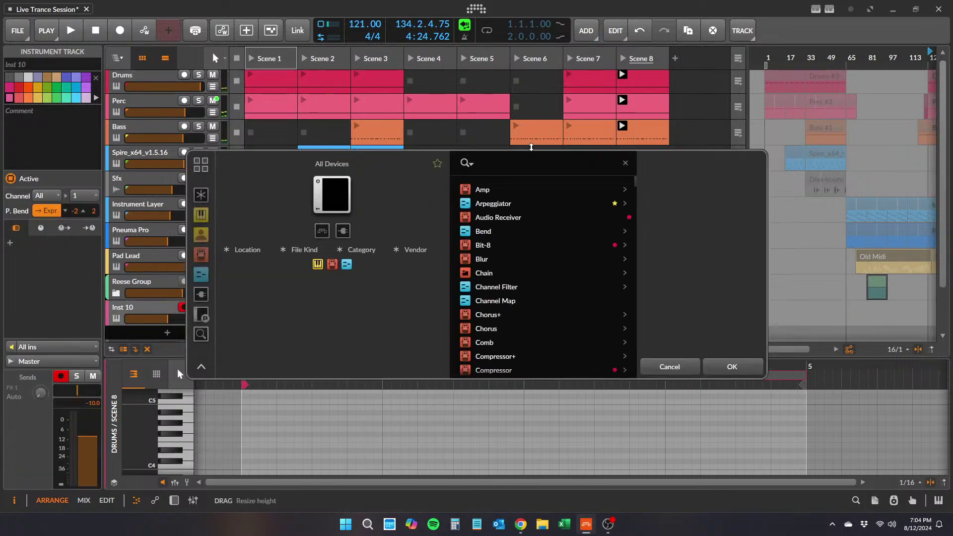
pyautogui.write('diva')
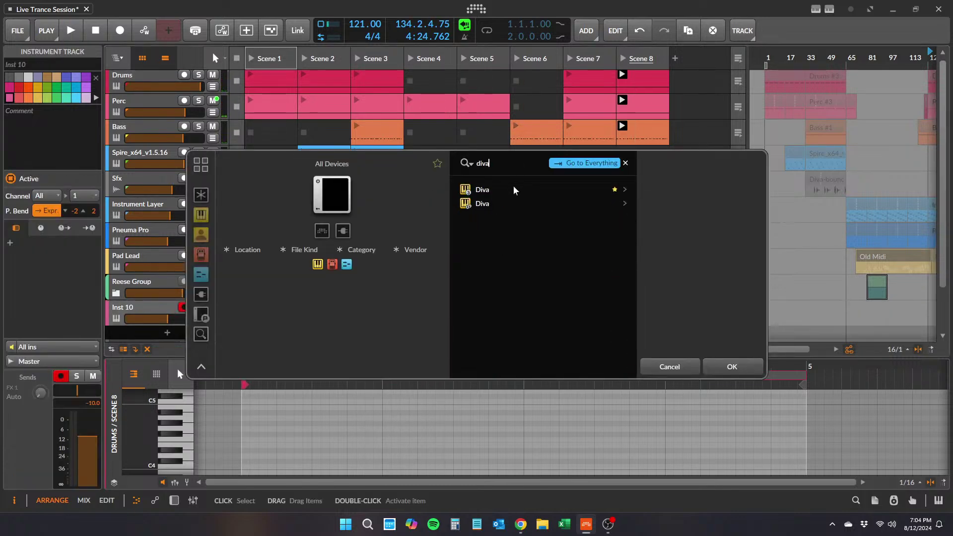
pyautogui.press('Down')
pyautogui.press('Return')
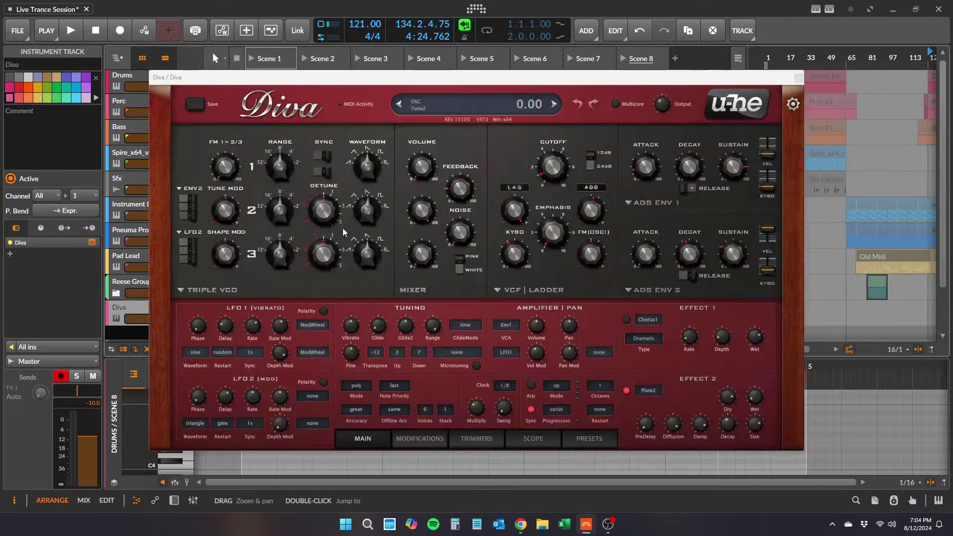
# - Open Diva's "PML Cercle Vol1 - Melodic Techno" preset folder and load PML DMT ATM Silverline
pyautogui.click(567, 435)
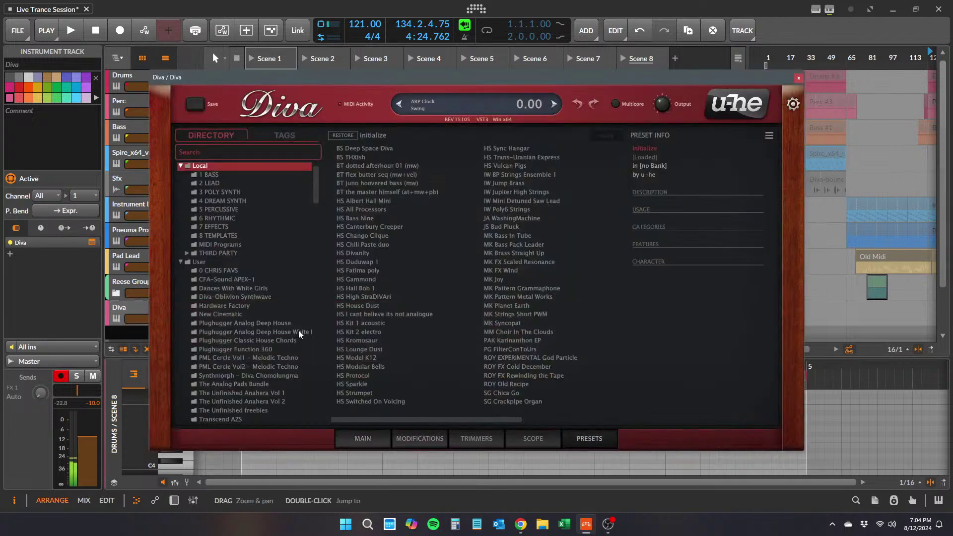
pyautogui.click(291, 358)
pyautogui.click(531, 296)
pyautogui.click(420, 306)
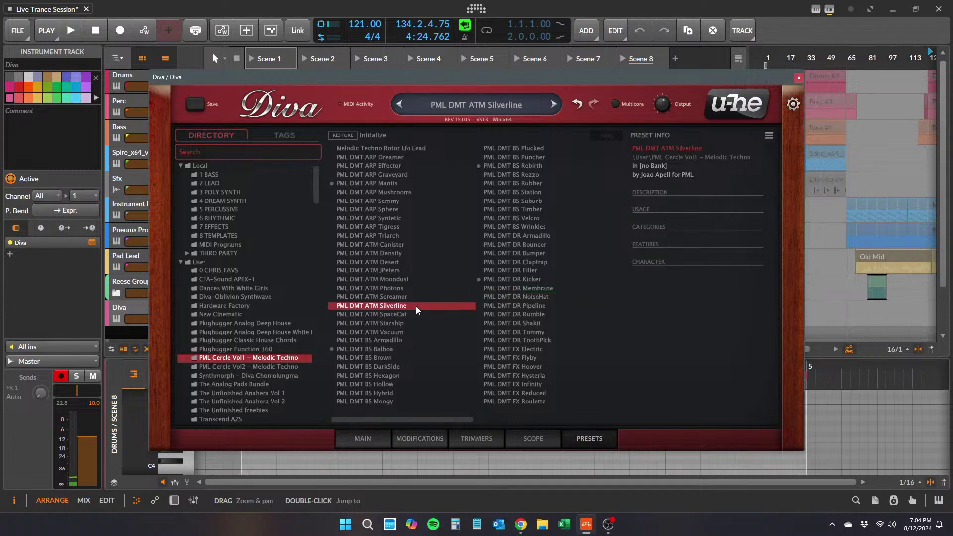
# - Try Diva's PML DMT lead presets, including LD Lunacy, LD Lively and LD Emergency
pyautogui.scroll(-3, 426, 301)
pyautogui.click(522, 297)
pyautogui.click(535, 287)
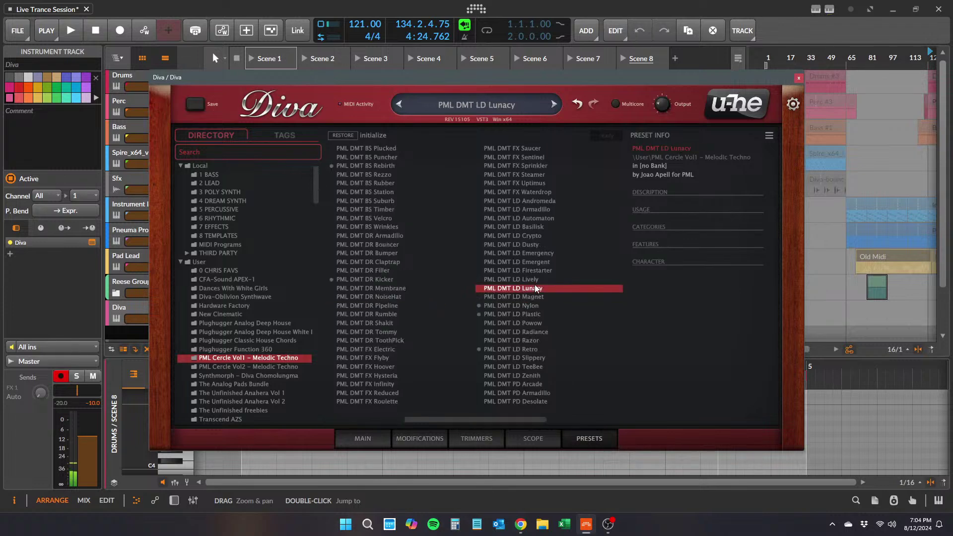
pyautogui.click(537, 279)
pyautogui.click(544, 253)
# - Try Diva's PML DMT Xtra BB-Arp2 and Xtra BB-Arp presets
pyautogui.scroll(-3, 539, 271)
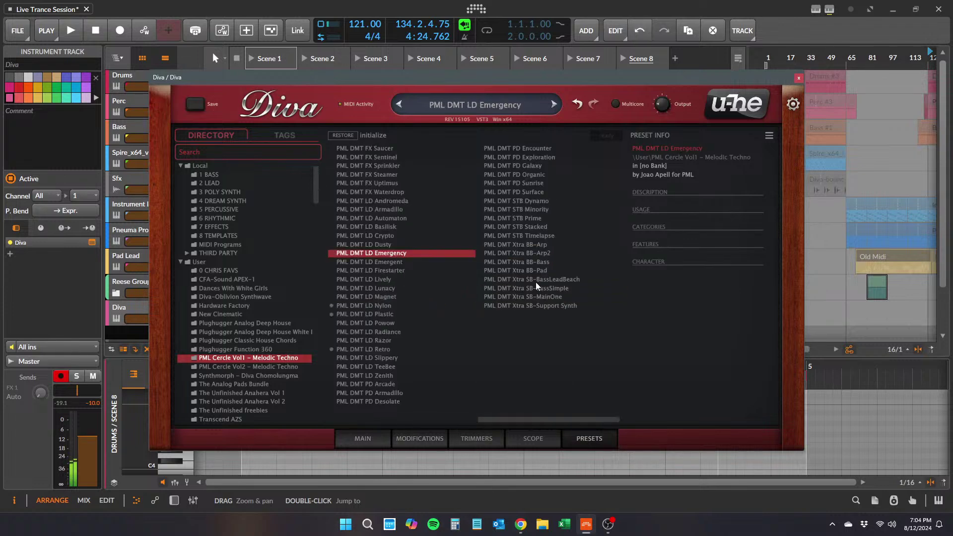
pyautogui.click(541, 253)
pyautogui.click(542, 246)
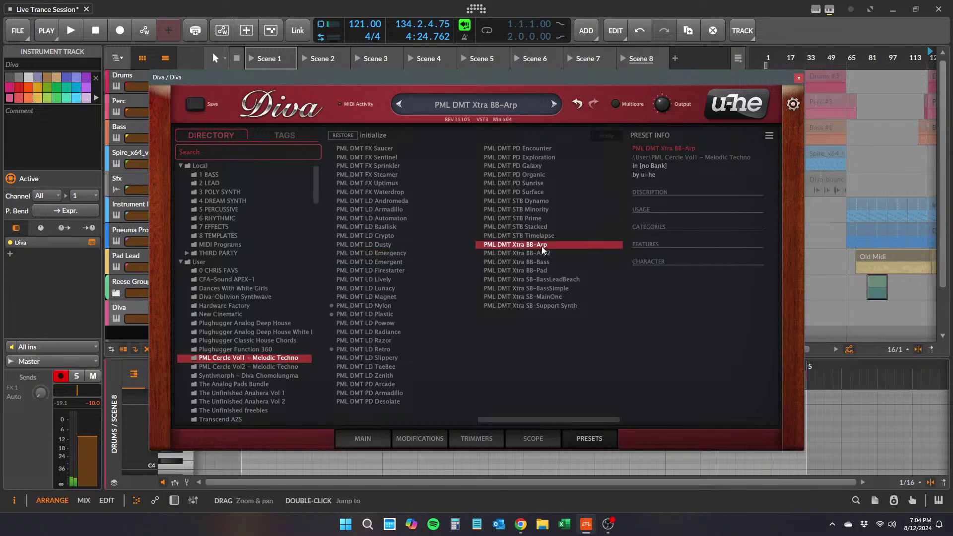
# - Try the PML DMT bass presets from BS Armadillo through BS Hexagon in Diva, returning to BS Brown
pyautogui.scroll(6, 377, 256)
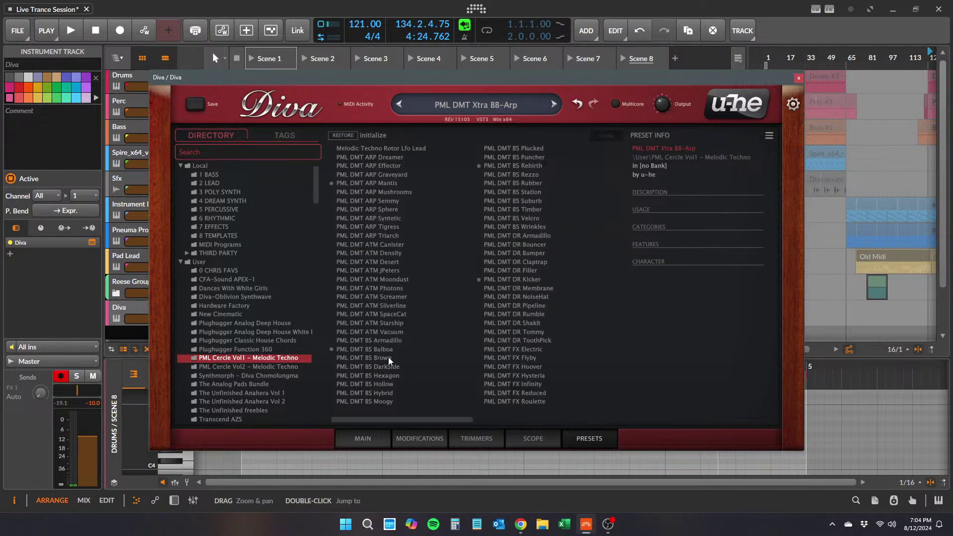
pyautogui.click(387, 343)
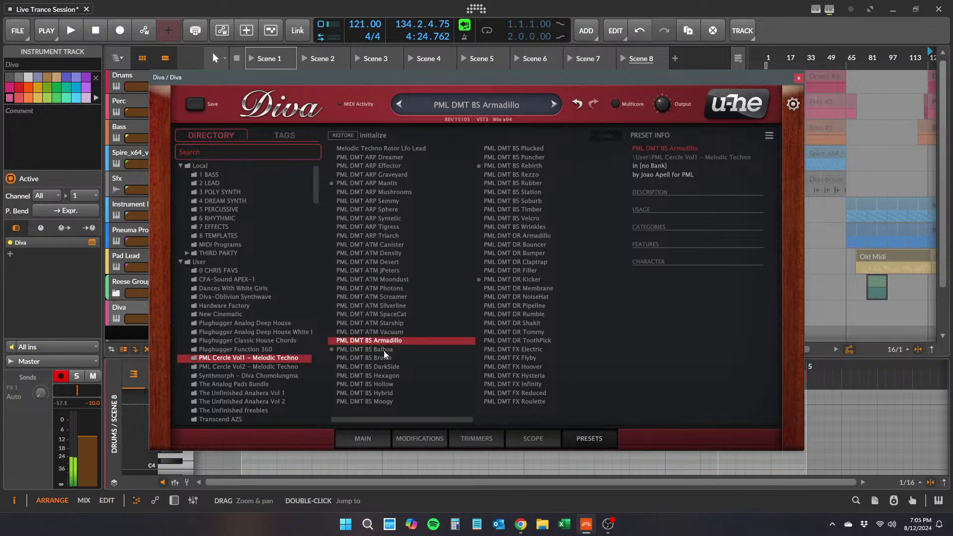
pyautogui.click(384, 350)
pyautogui.click(385, 358)
pyautogui.click(386, 366)
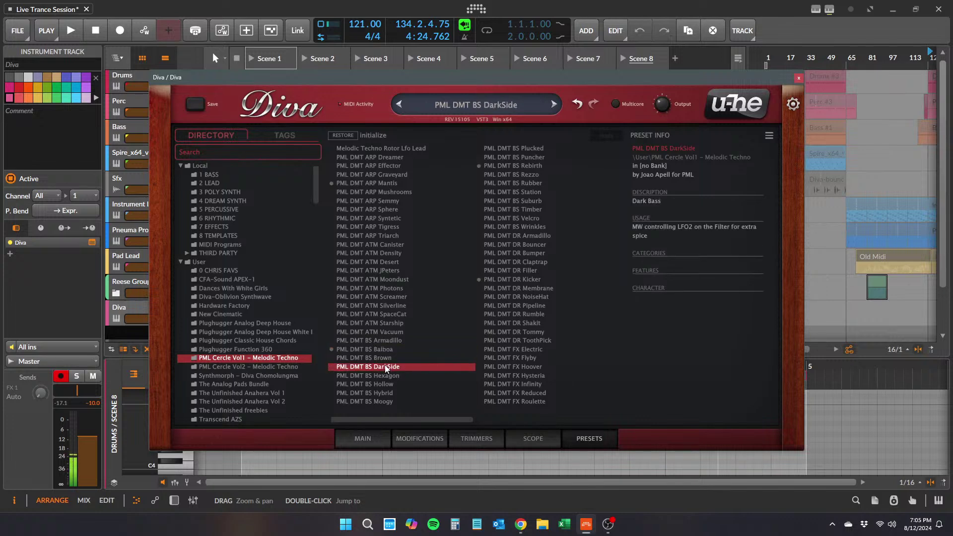
pyautogui.click(385, 360)
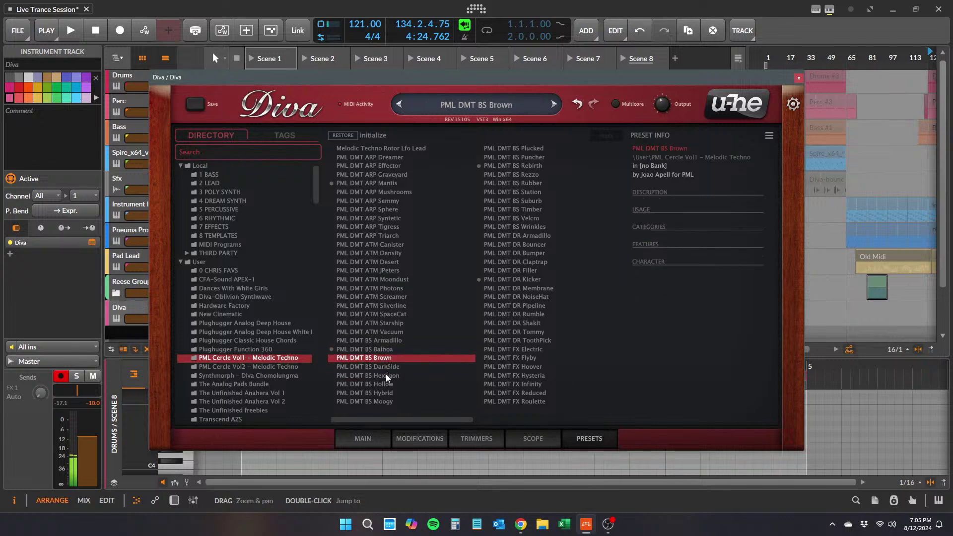
pyautogui.click(387, 376)
pyautogui.click(386, 360)
# - Move the Diva window clear of the track list and step through the bass presets from BS DarkSide to BS Rebirth
pyautogui.moveTo(374, 77); pyautogui.dragTo(518, 110)
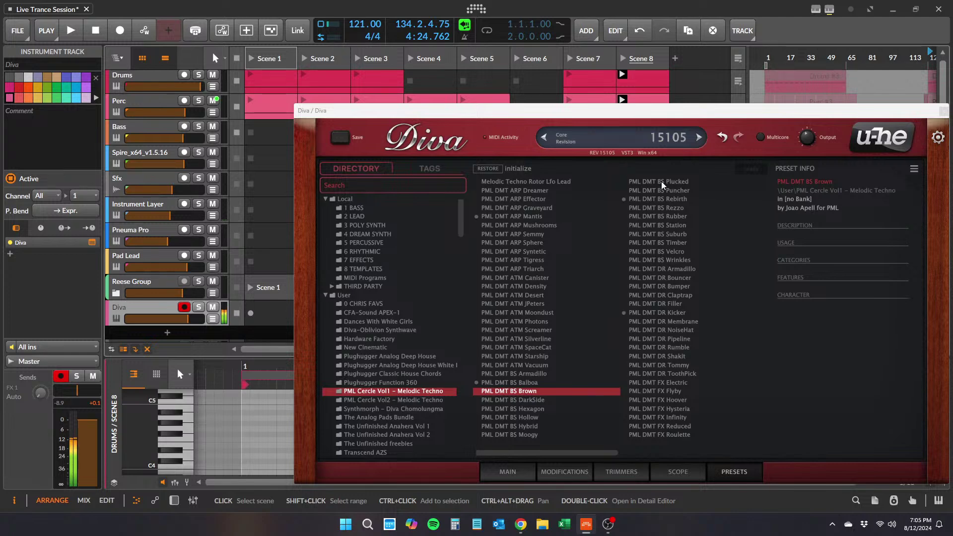
pyautogui.press('Down')
pyautogui.press('Down')
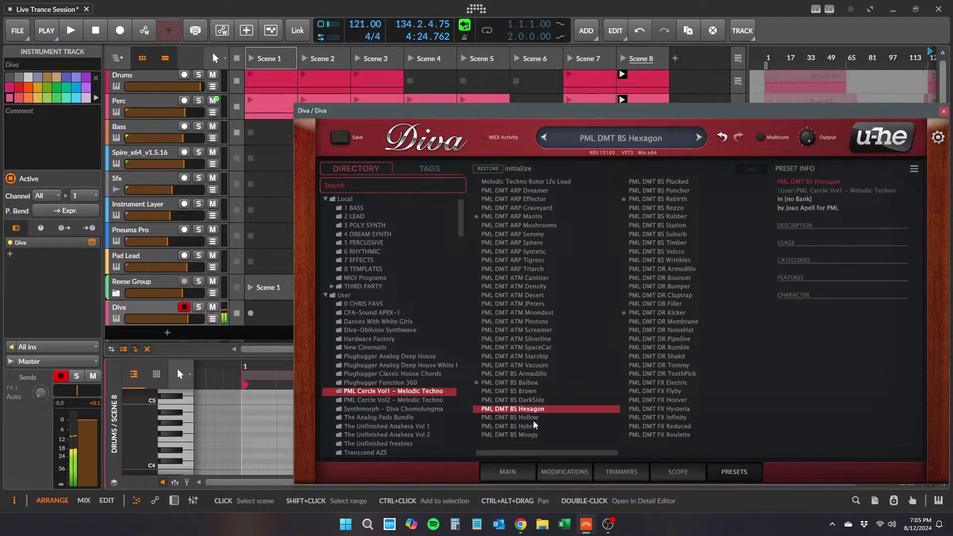
pyautogui.press('Down')
pyautogui.press('Down')
pyautogui.press('Down')
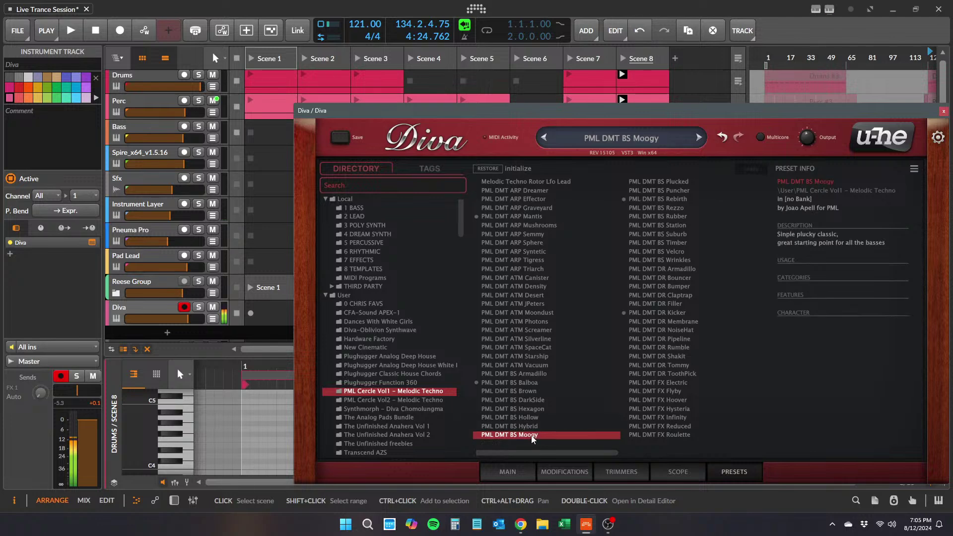
pyautogui.press('Down')
pyautogui.press('Down')
pyautogui.press('Down')
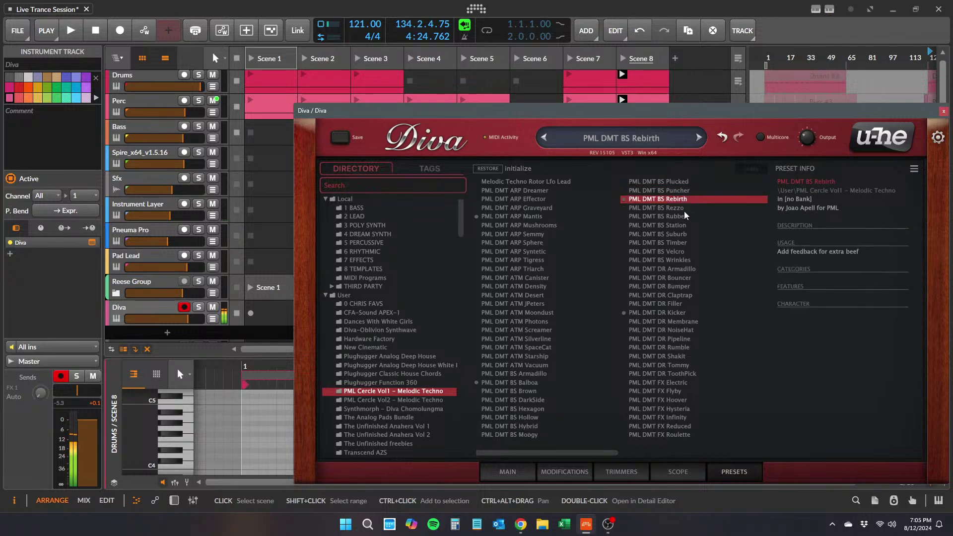
# - Launch Scene 8 and try Diva's PML DMT bass presets from BS Rubber to BS Wrinkles against it
pyautogui.click(625, 59)
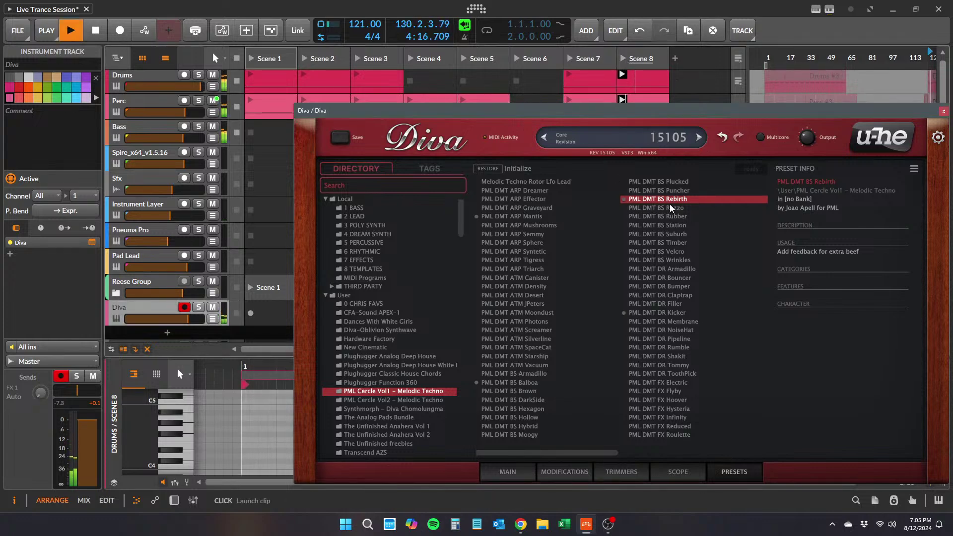
pyautogui.click(679, 217)
pyautogui.click(679, 226)
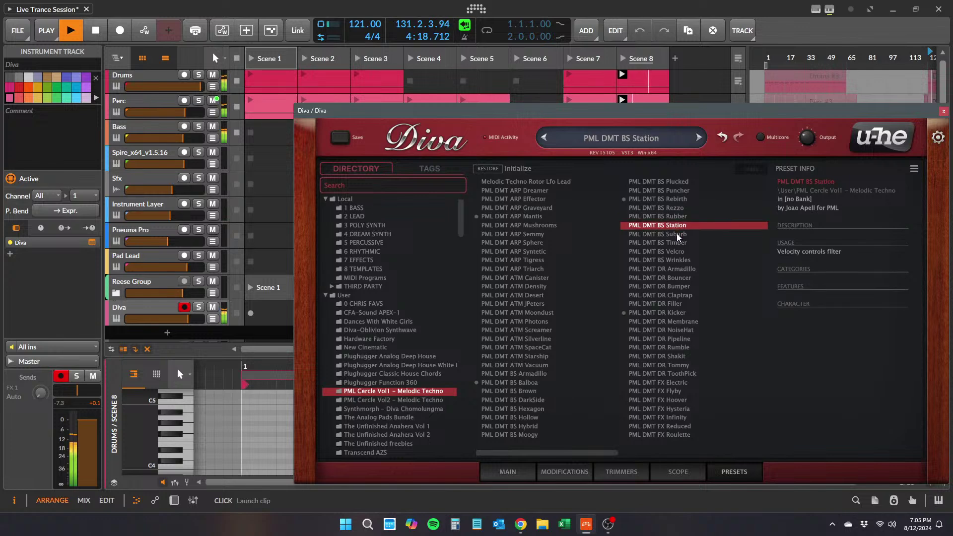
pyautogui.click(678, 234)
pyautogui.click(677, 244)
pyautogui.click(676, 252)
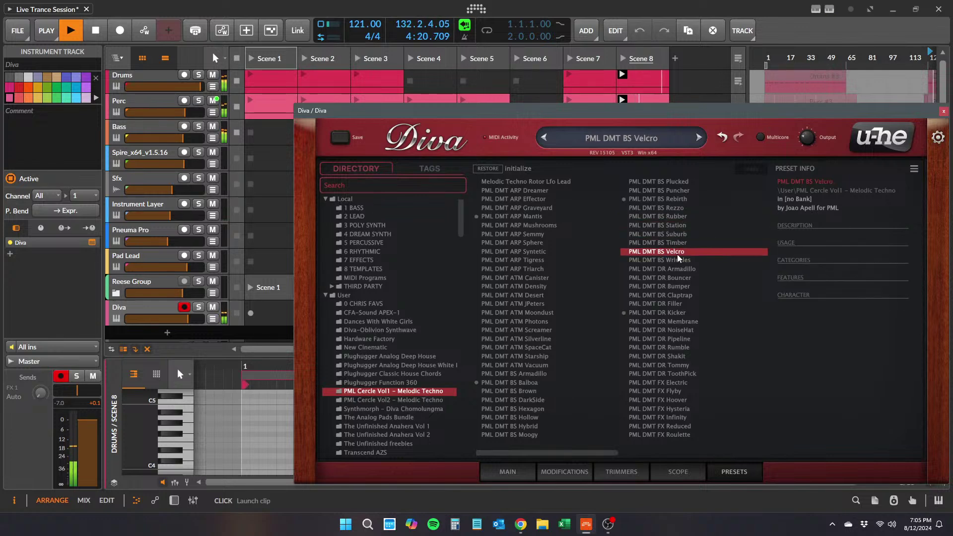
pyautogui.click(677, 261)
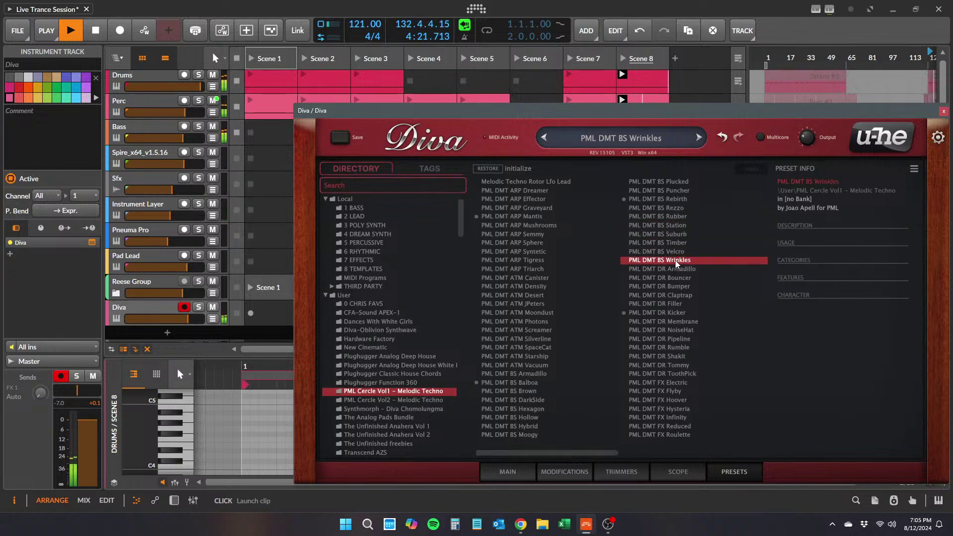
# - Open Diva's "PML Cercle Vol2 - Melodic Techno" folder and try the bass presets from BA Aftermath to BA Carnage
pyautogui.click(434, 401)
pyautogui.click(536, 401)
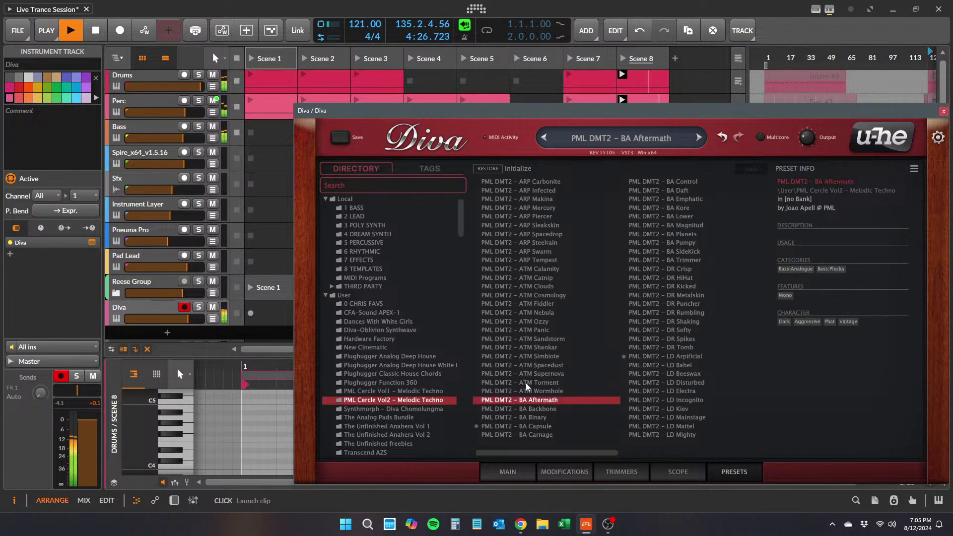
pyautogui.click(529, 409)
pyautogui.click(530, 418)
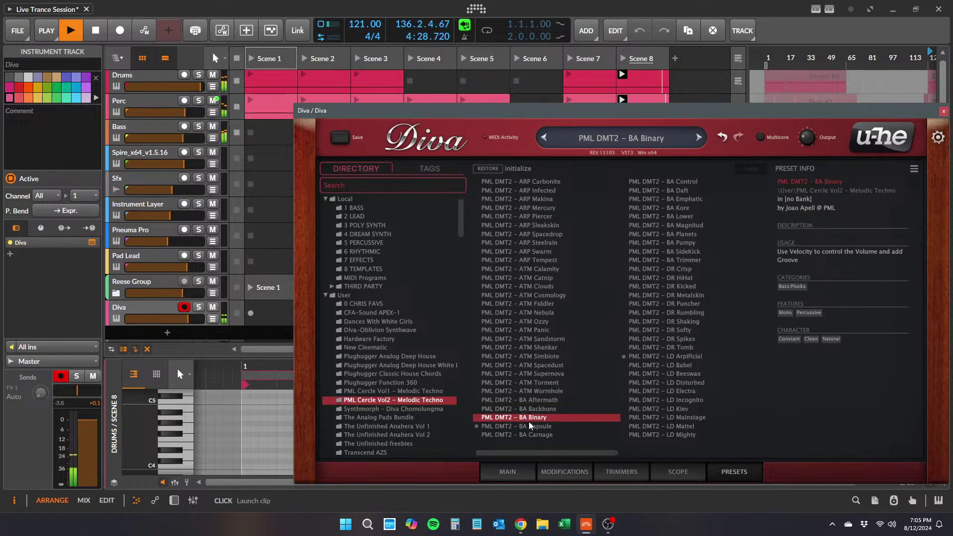
pyautogui.click(532, 427)
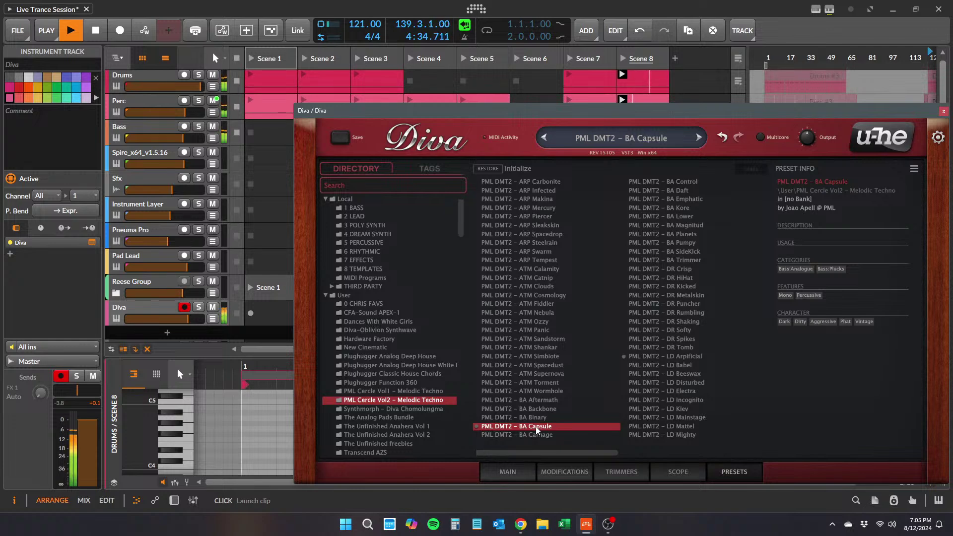
pyautogui.click(536, 435)
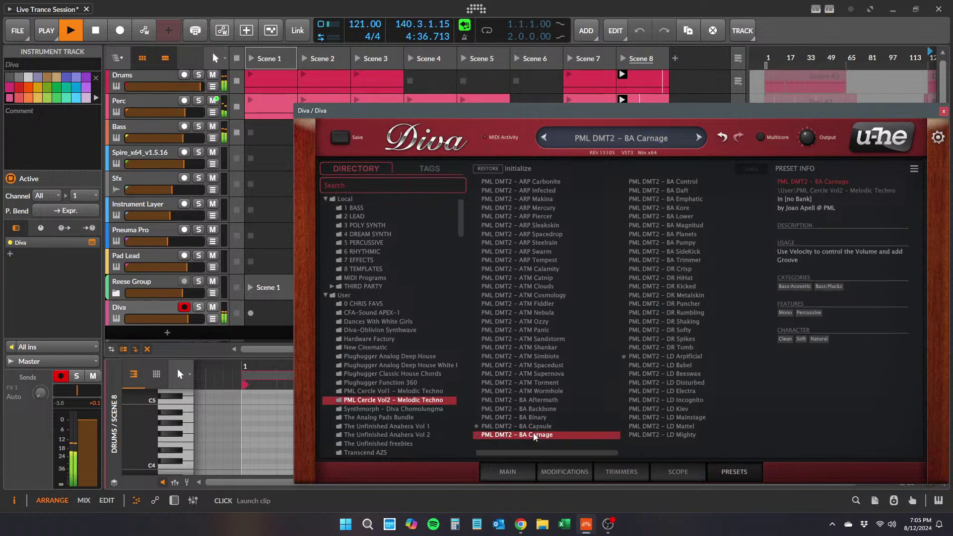
# - Try the remaining PML DMT2 bass presets in Diva, from BA Control to BA Trimmer
pyautogui.click(673, 182)
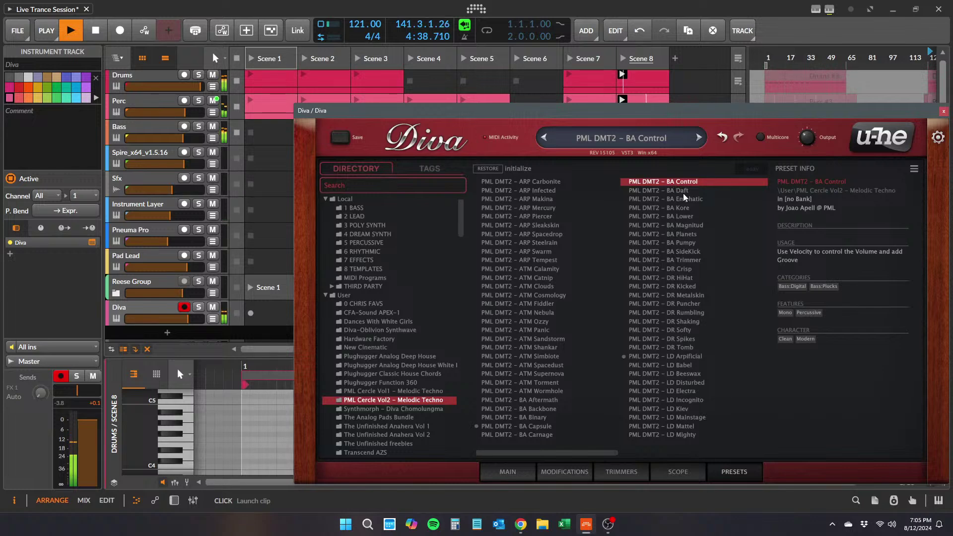
pyautogui.click(678, 191)
pyautogui.click(687, 199)
pyautogui.click(691, 208)
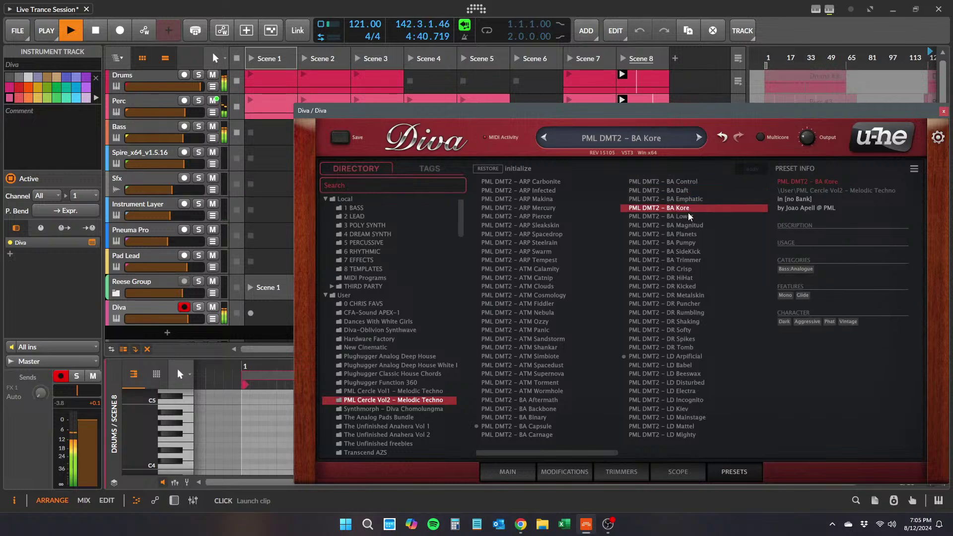
pyautogui.click(689, 217)
pyautogui.click(689, 226)
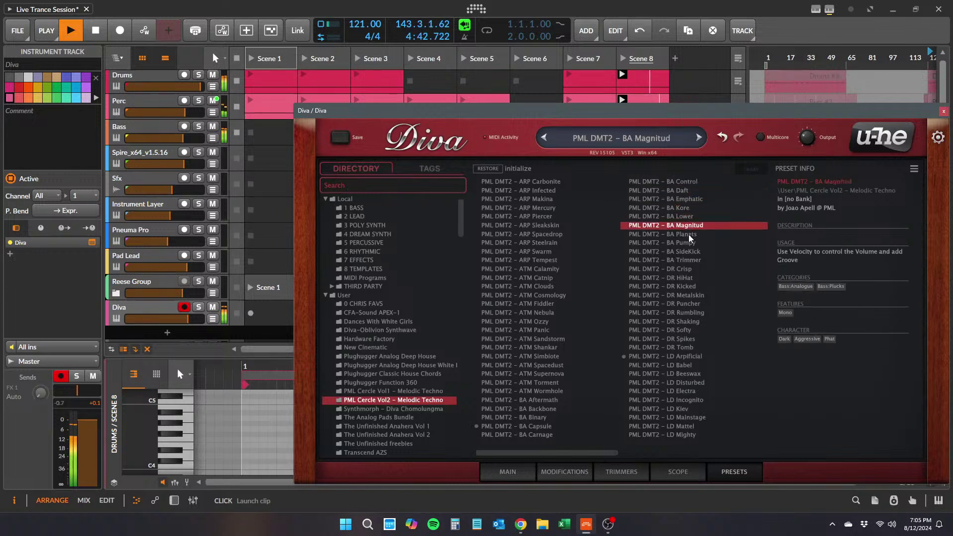
pyautogui.click(690, 234)
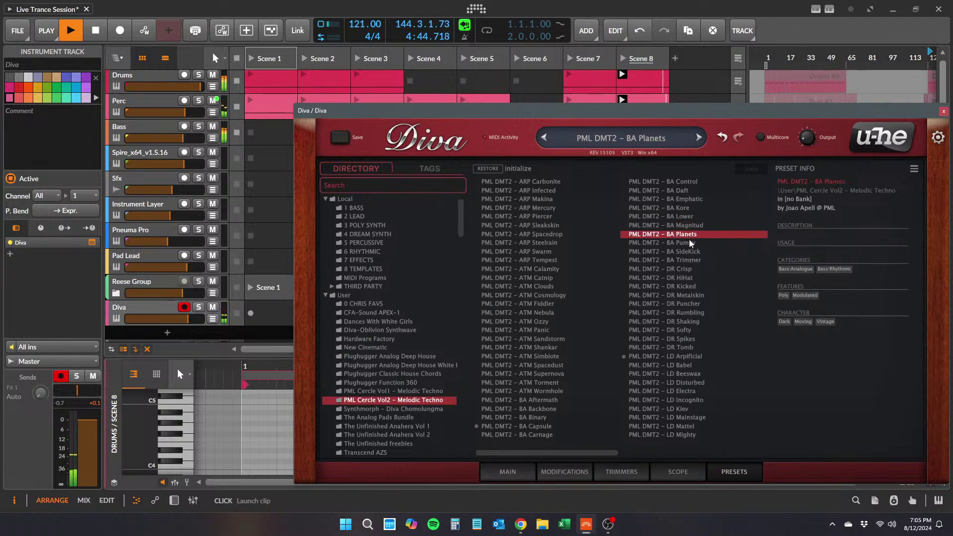
pyautogui.click(692, 243)
pyautogui.click(690, 252)
pyautogui.click(689, 260)
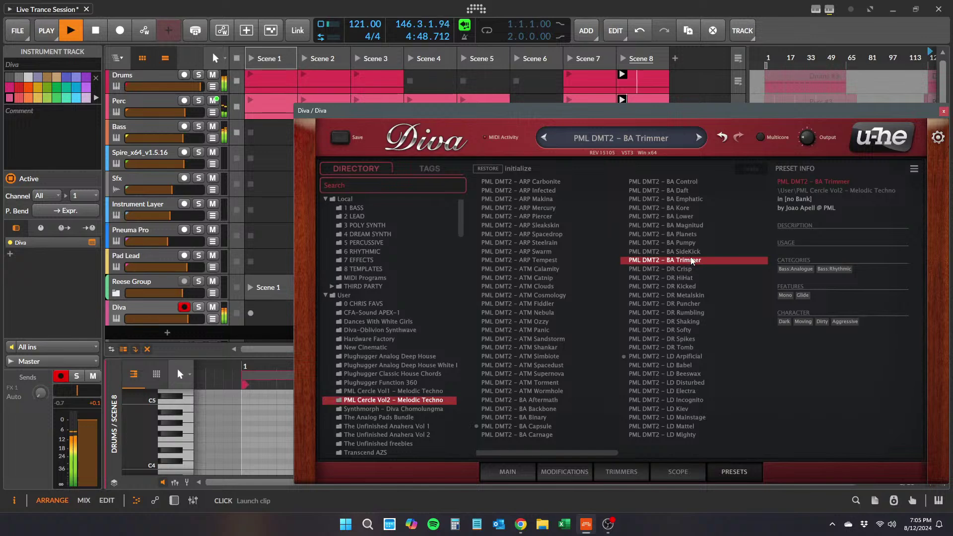
# - Delete the Diva track and add a new instrument track with the Spire-1.5 synthesizer in its place
pyautogui.click(944, 111)
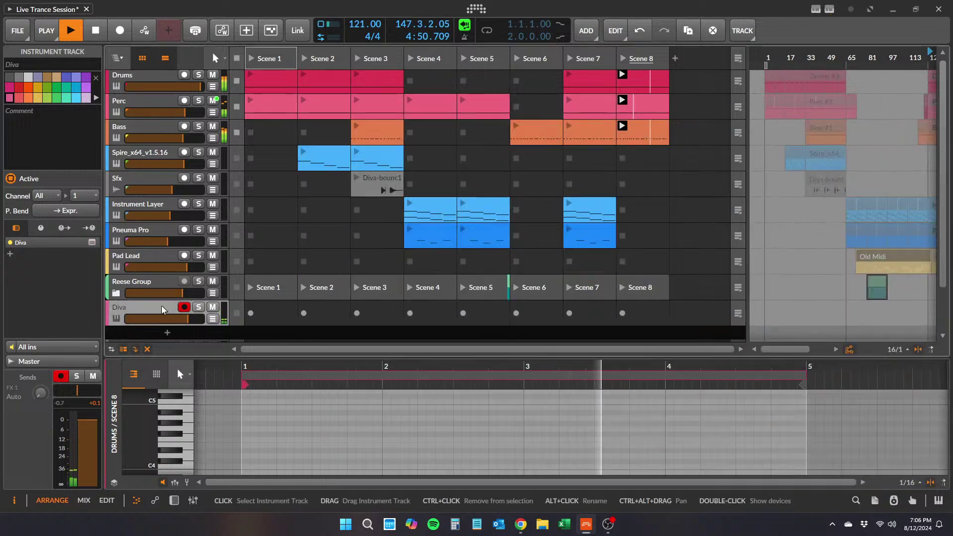
pyautogui.press('Delete')
pyautogui.hotkey('ctrl', 't')
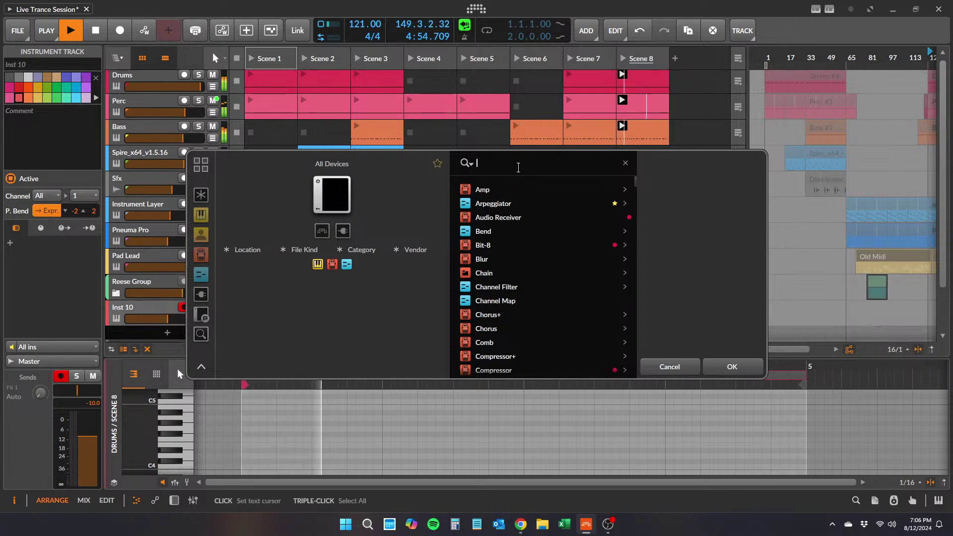
pyautogui.write('dpire')
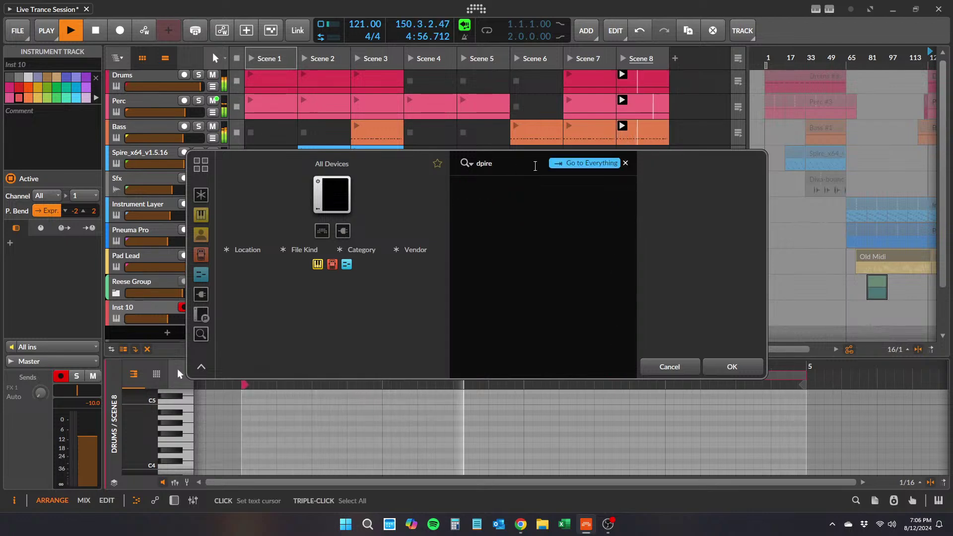
pyautogui.write('spire')
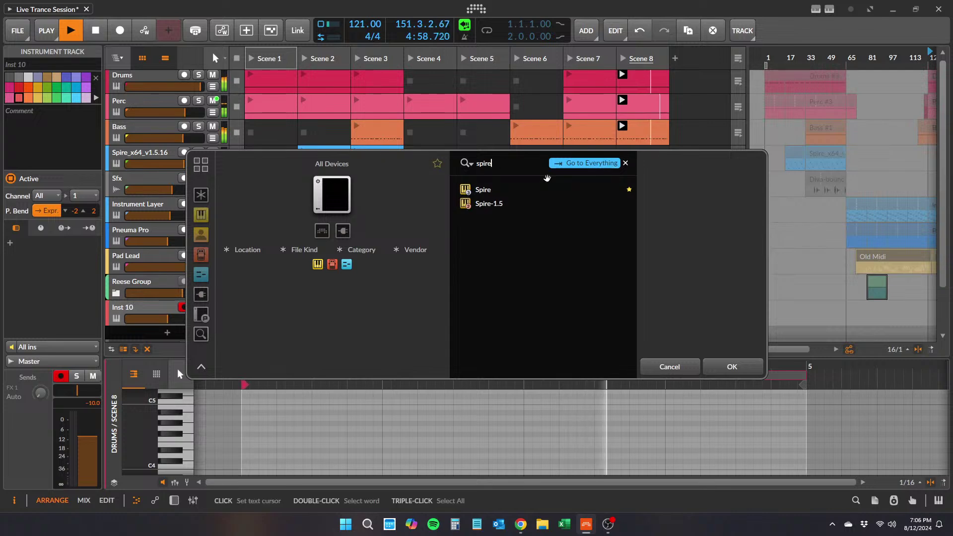
pyautogui.doubleClick(498, 198)
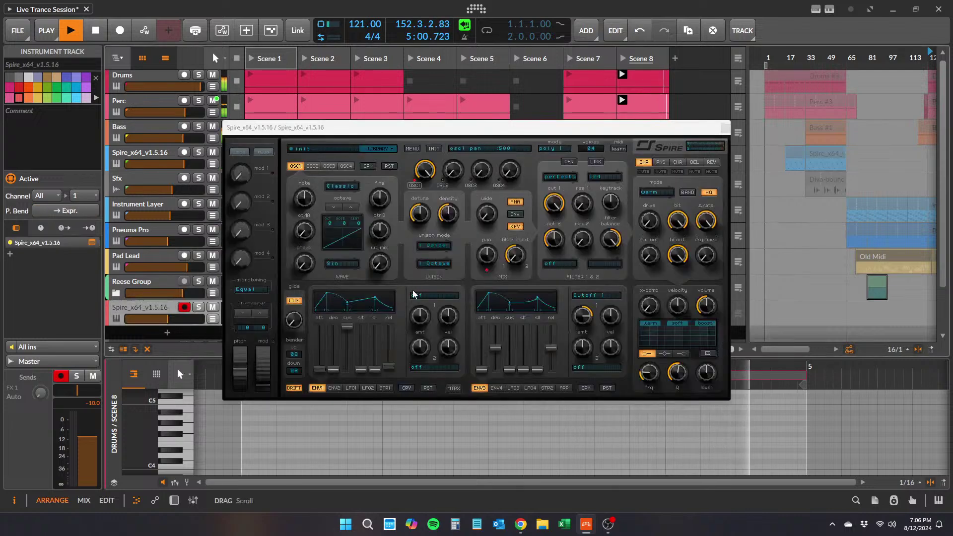
# - Load BA Analog Legacy FL from Spire's factory Basses and raise the new track's volume to -3.1 dB
pyautogui.click(379, 149)
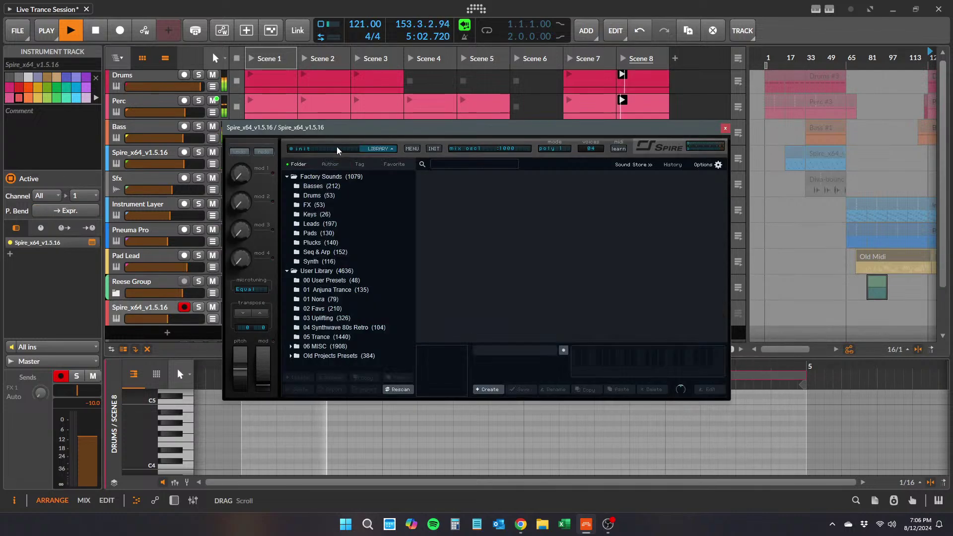
pyautogui.click(318, 186)
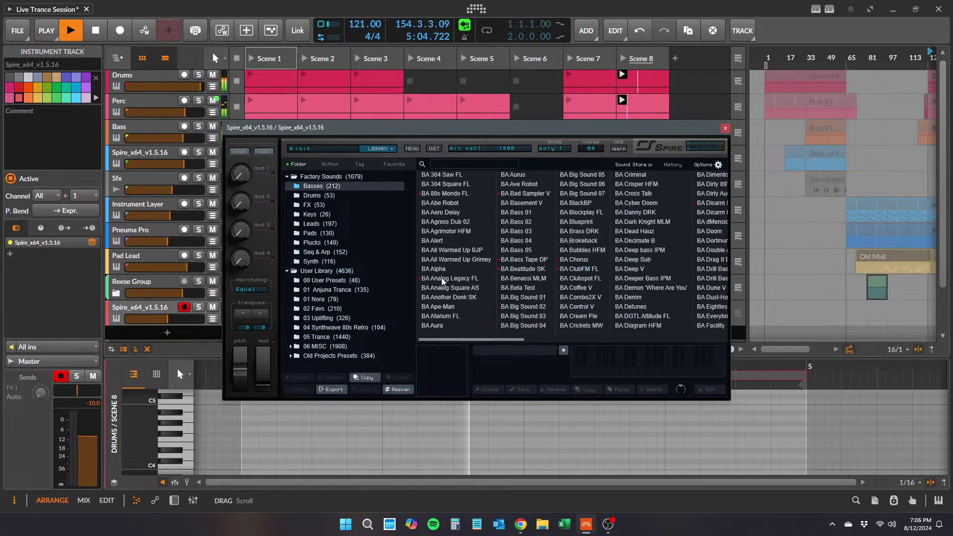
pyautogui.click(445, 279)
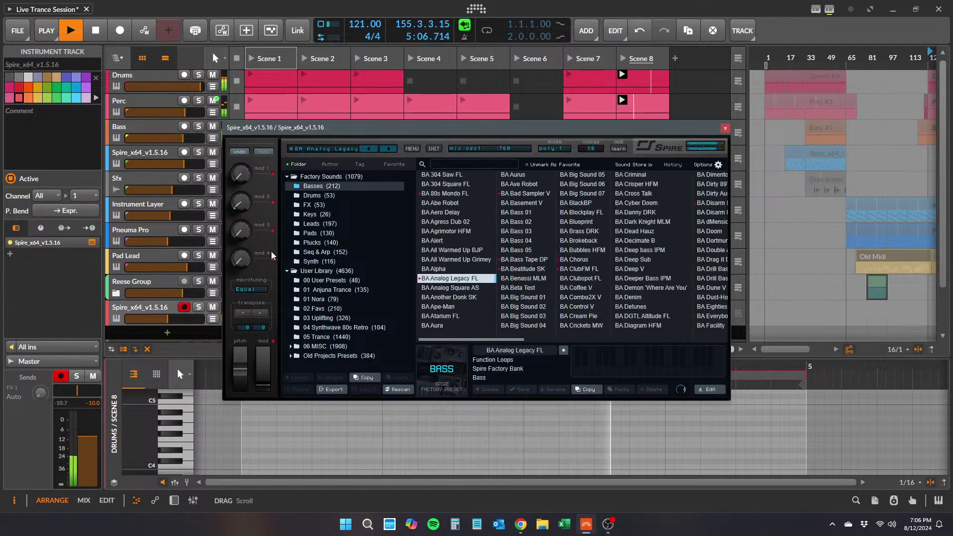
pyautogui.moveTo(165, 323); pyautogui.dragTo(182, 323)
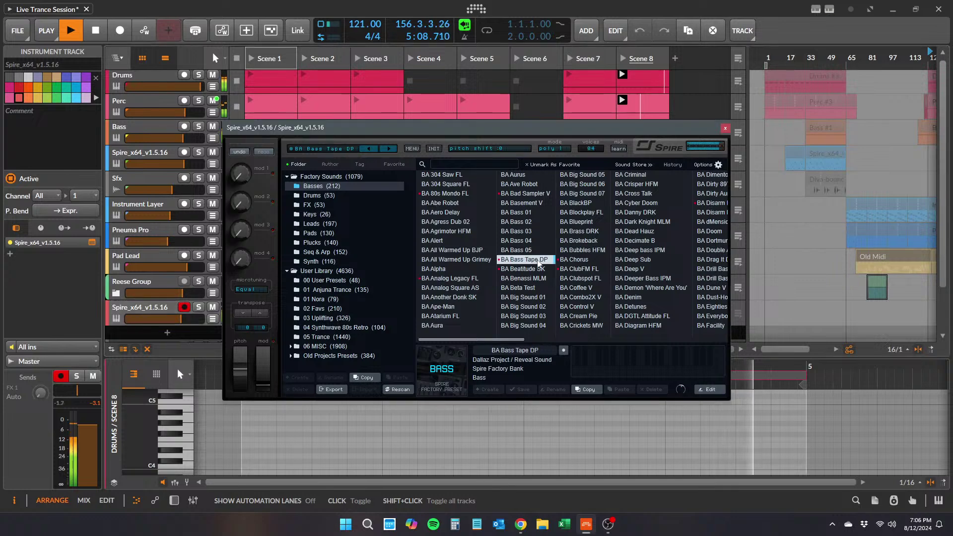
# - Try Spire's factory bass presets BA ClubFM FL, BA Chorus, BA Disarm High MLM and BA Big Sound 01
pyautogui.click(578, 269)
pyautogui.click(576, 259)
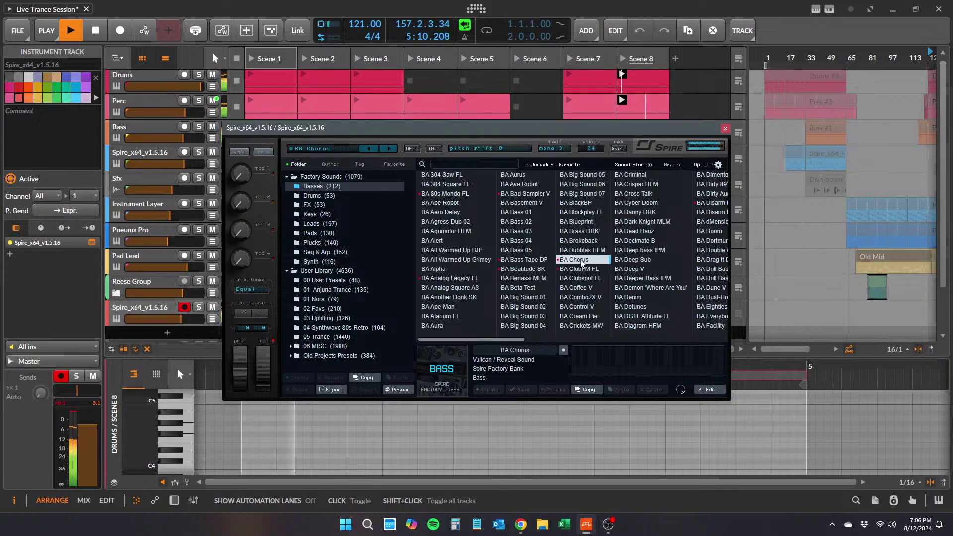
pyautogui.click(717, 205)
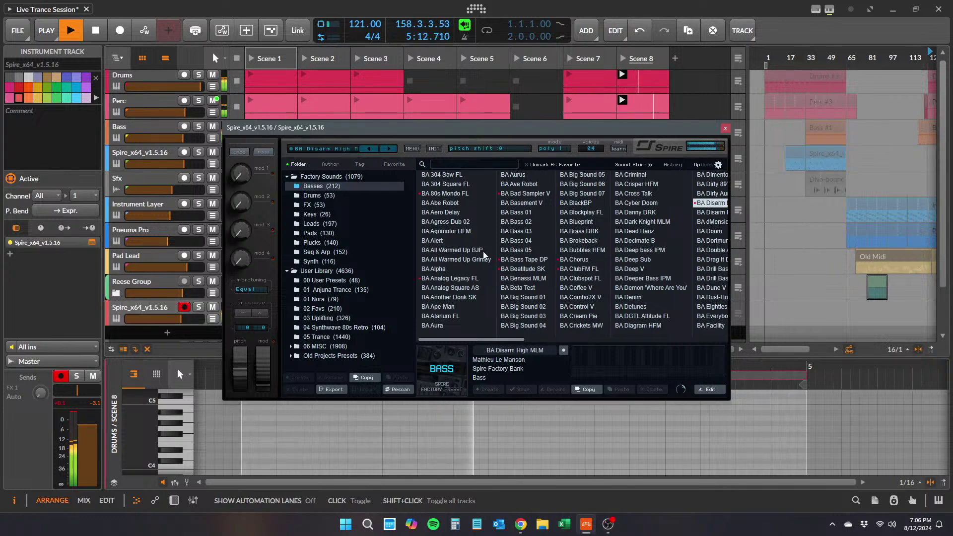
pyautogui.click(543, 298)
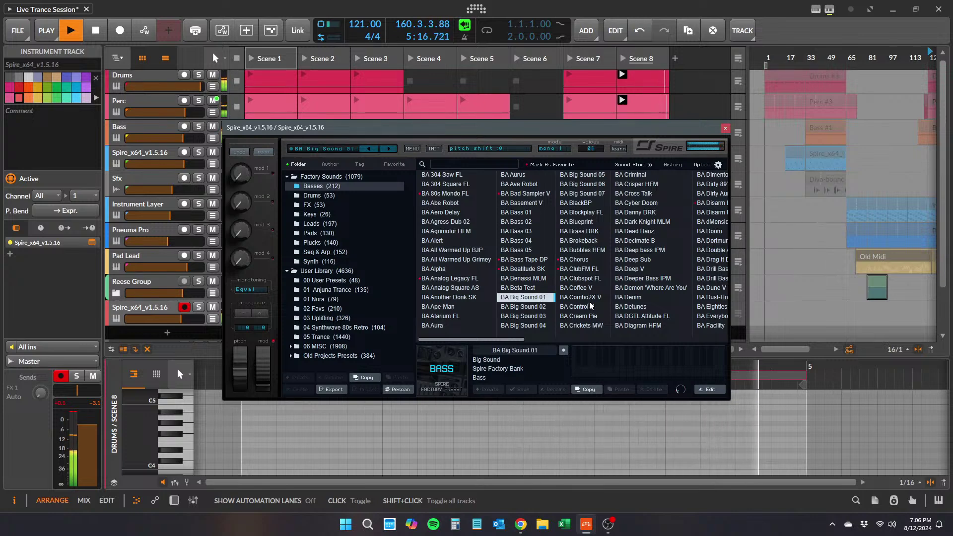
# - Try Spire's factory bass presets BA Big Sound 02, BA Control V, BA Cream Pie and BA Crickets MW
pyautogui.click(542, 306)
pyautogui.click(576, 307)
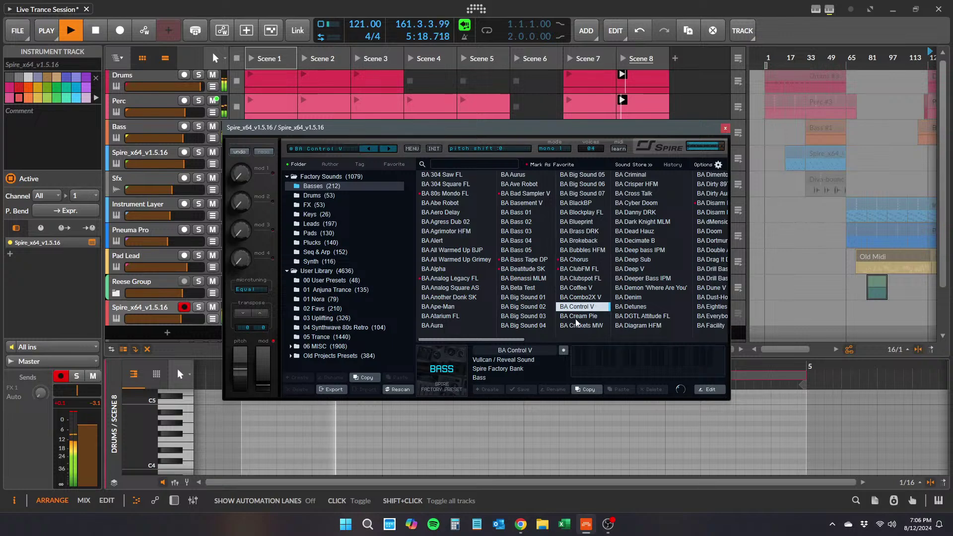
pyautogui.press('Down')
pyautogui.press('Down')
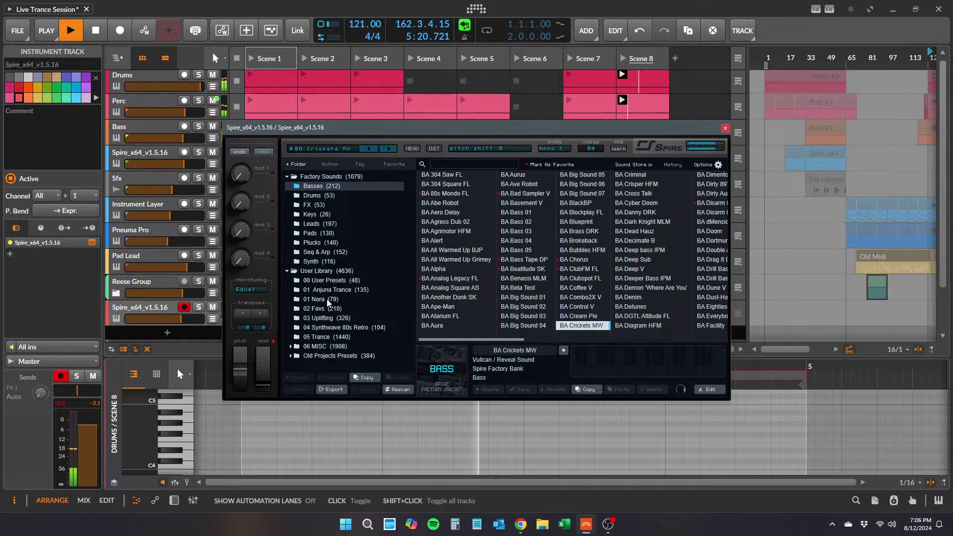
# - Audition presets in Spire's 01 Anjuna Trance user bank, load BA Underneath DRK and close the plugin window
pyautogui.click(335, 289)
pyautogui.click(583, 308)
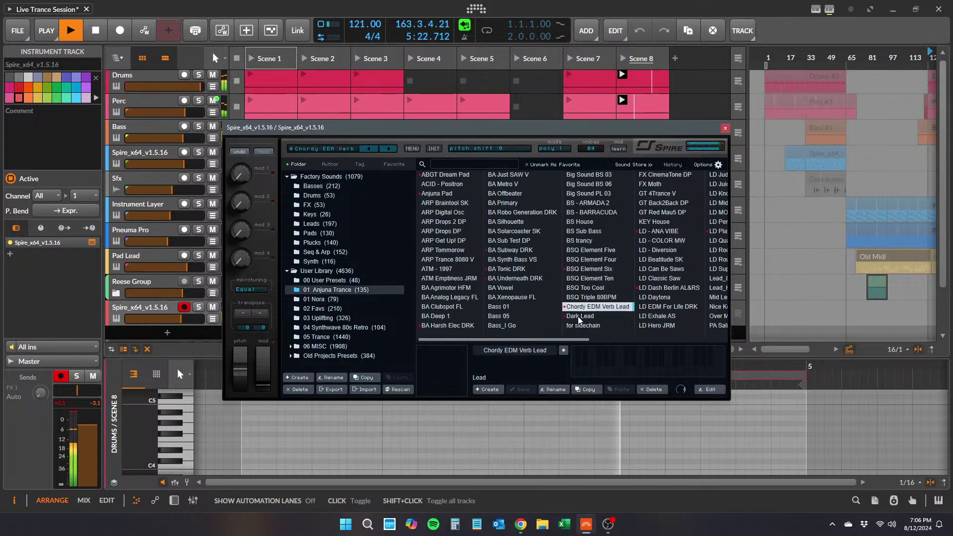
pyautogui.click(591, 269)
pyautogui.click(512, 279)
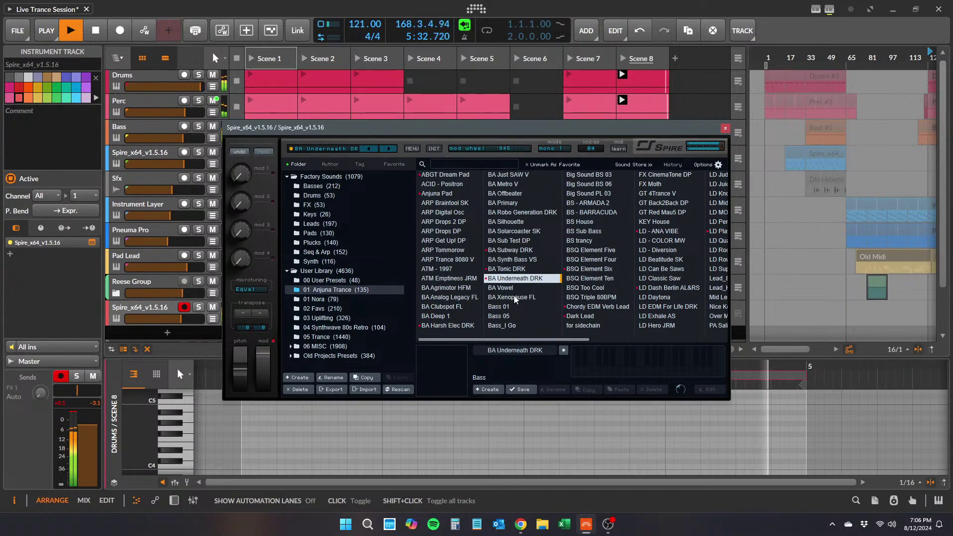
pyautogui.click(725, 128)
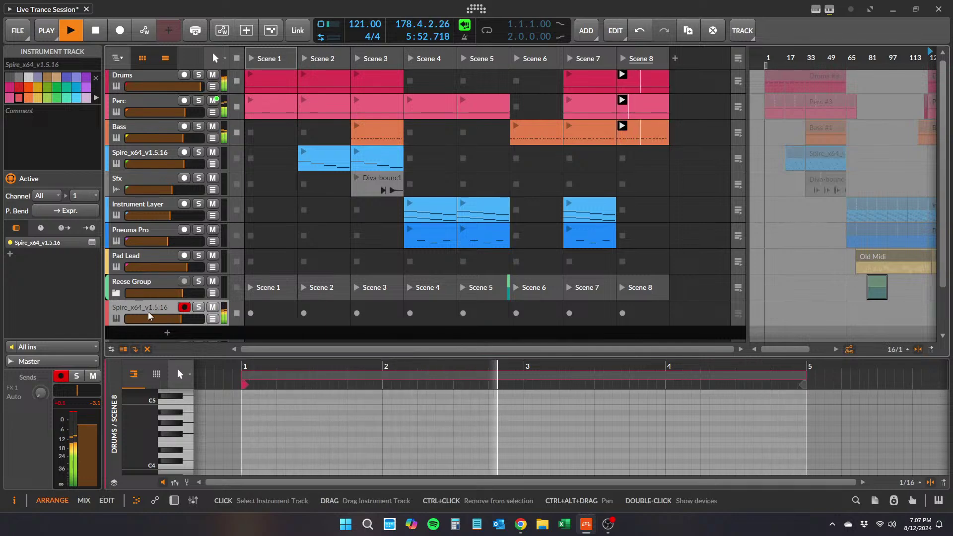
# - Wrap the new Spire bass in an Instrument Layer and add The Legend as a second layer
pyautogui.doubleClick(149, 315)
pyautogui.hotkey('ctrl', 'g')
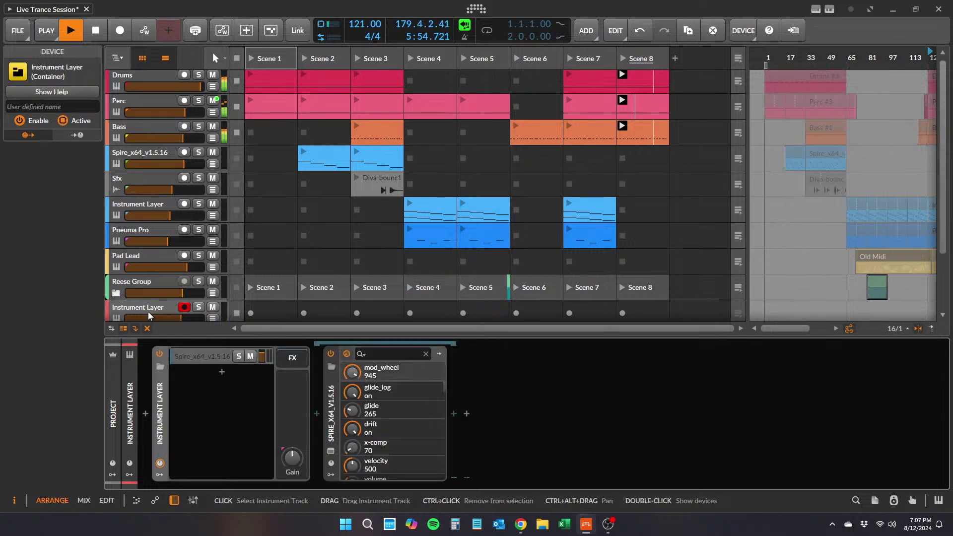
pyautogui.click(224, 374)
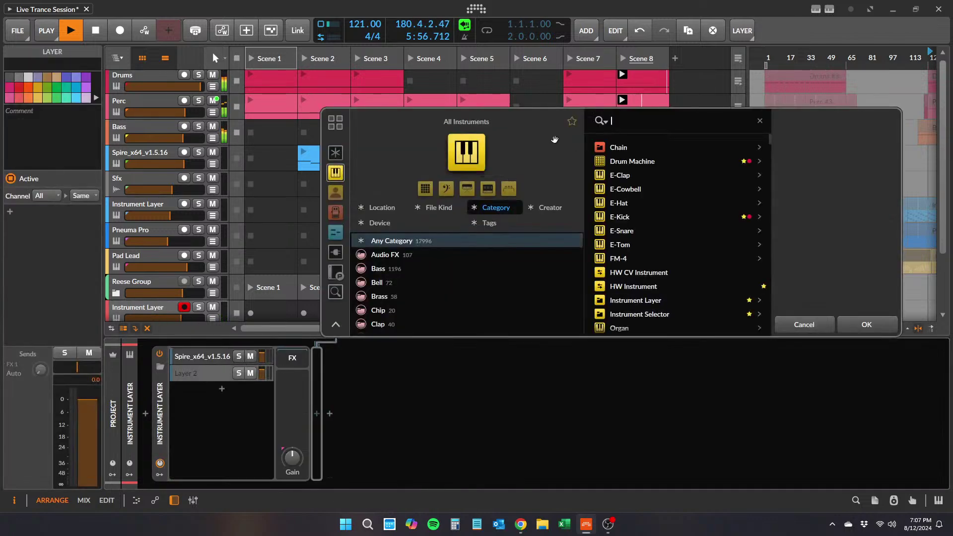
pyautogui.write('legen')
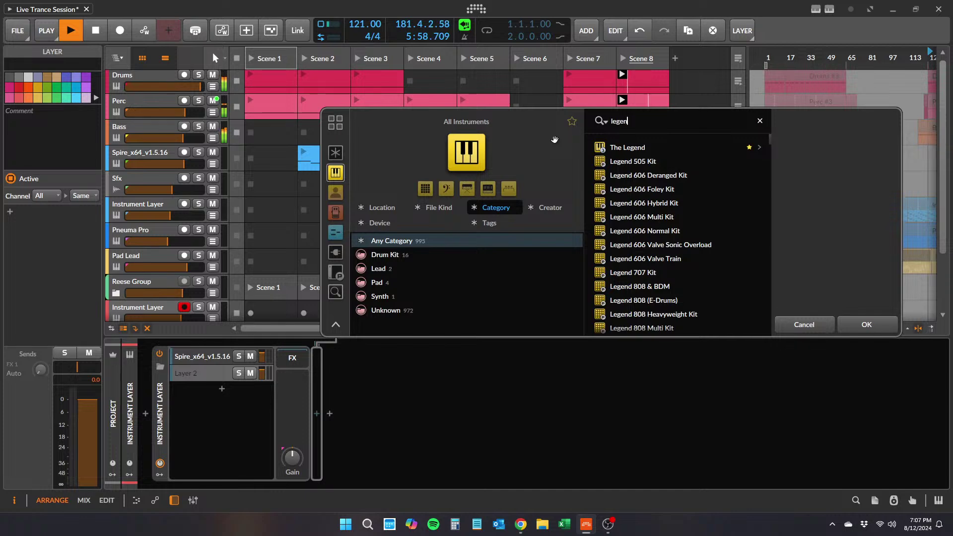
pyautogui.click(866, 325)
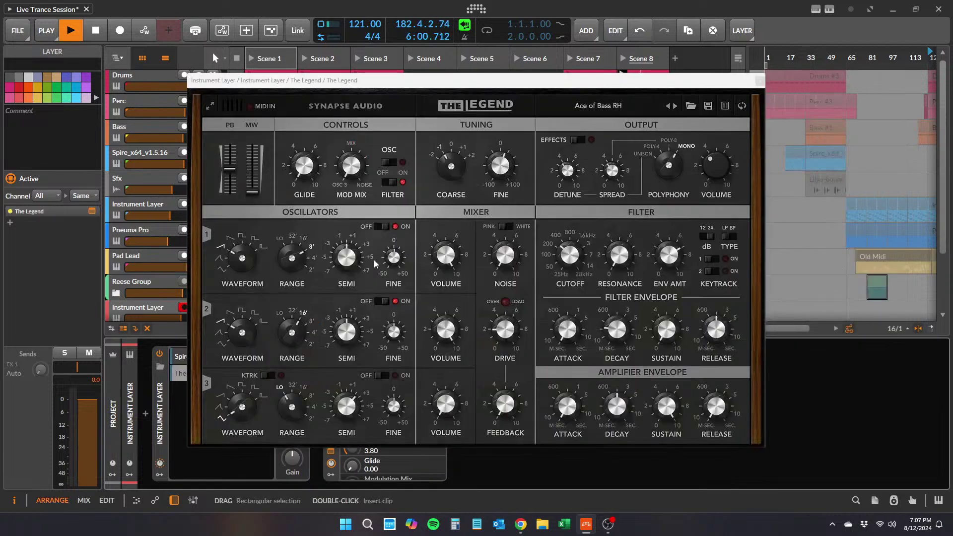
# - Filter The Legend's patches to the Bass category and try Big Puncher TK, Boogie Bass EX and Bootsy Bass DG
pyautogui.click(726, 106)
pyautogui.click(422, 226)
pyautogui.click(557, 250)
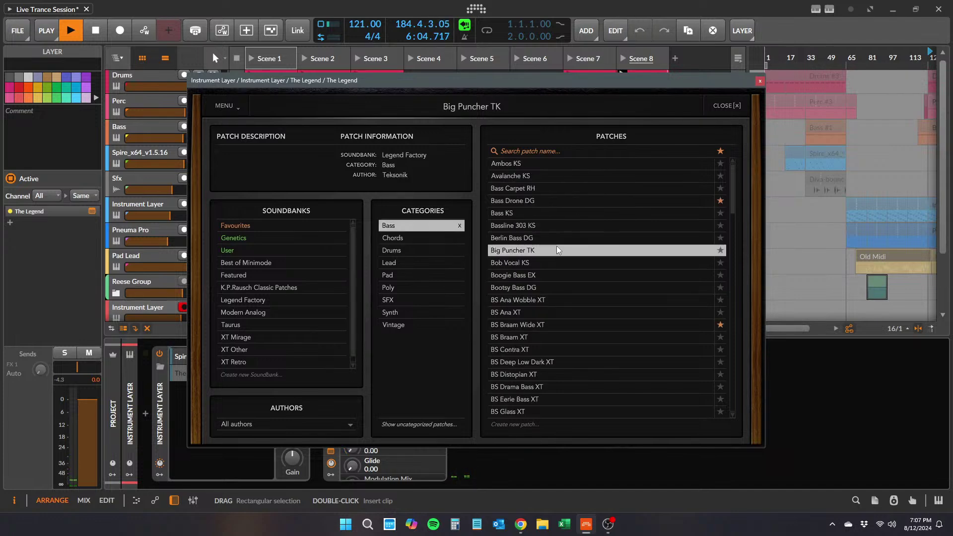
pyautogui.click(539, 277)
pyautogui.click(538, 293)
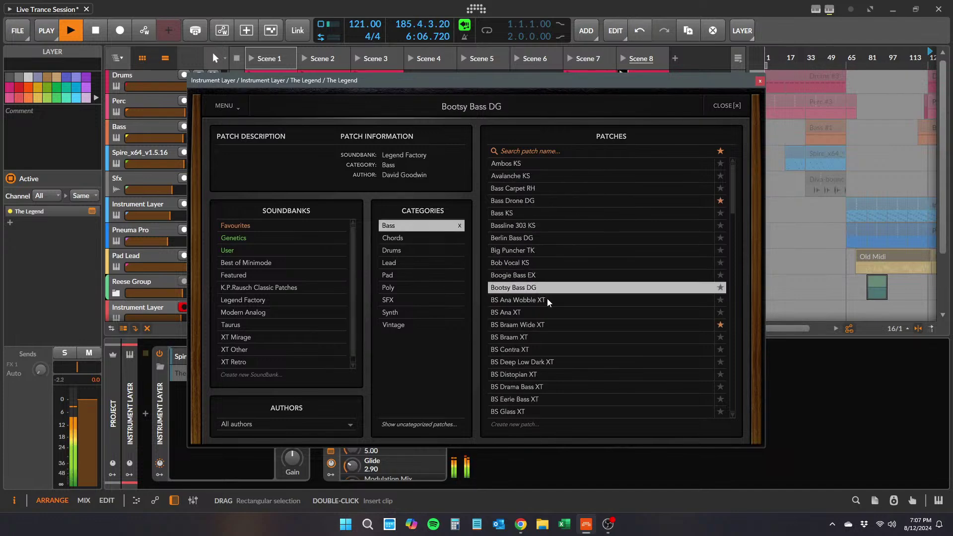
# - Try The Legend's bass patches one after another from BS Ana Wobble XT to BS Glass XT
pyautogui.click(547, 299)
pyautogui.click(538, 317)
pyautogui.click(550, 327)
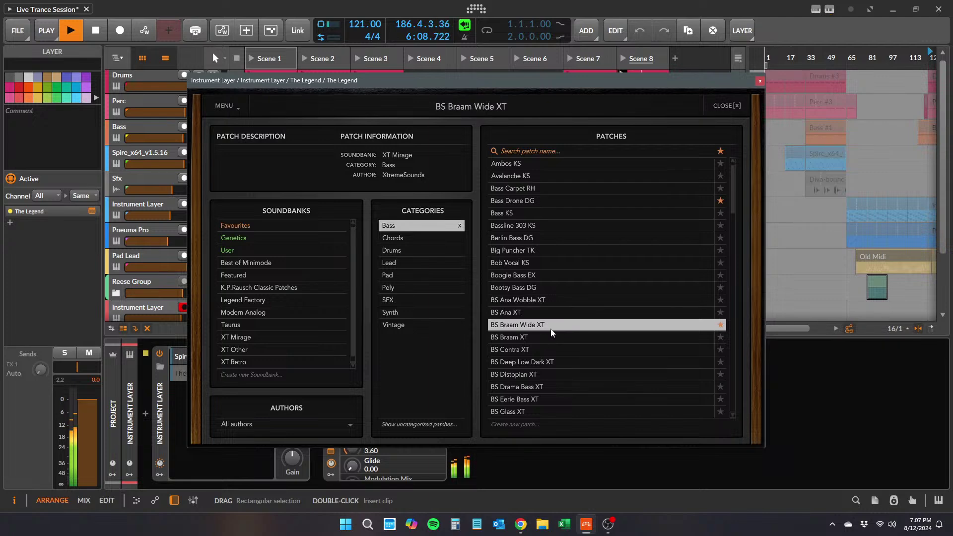
pyautogui.click(545, 338)
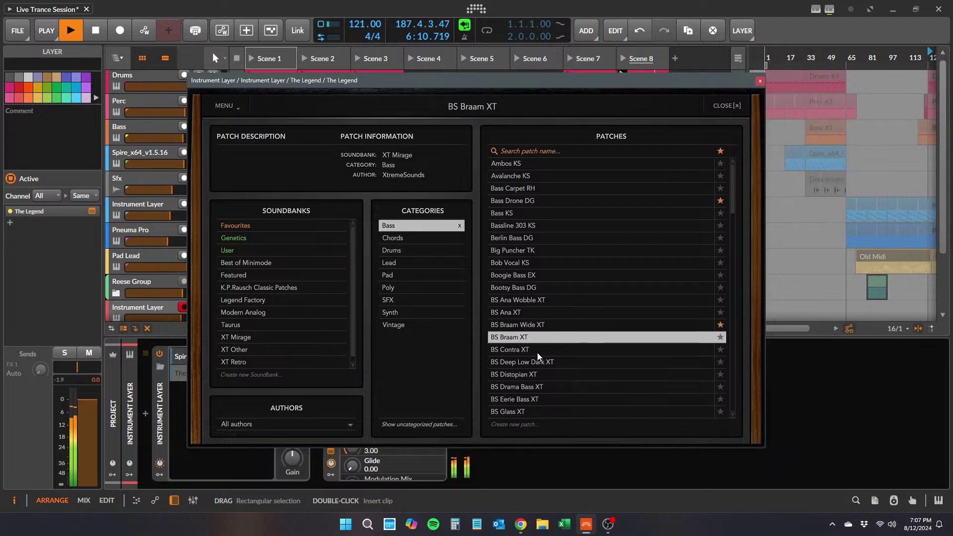
pyautogui.click(537, 351)
pyautogui.click(555, 365)
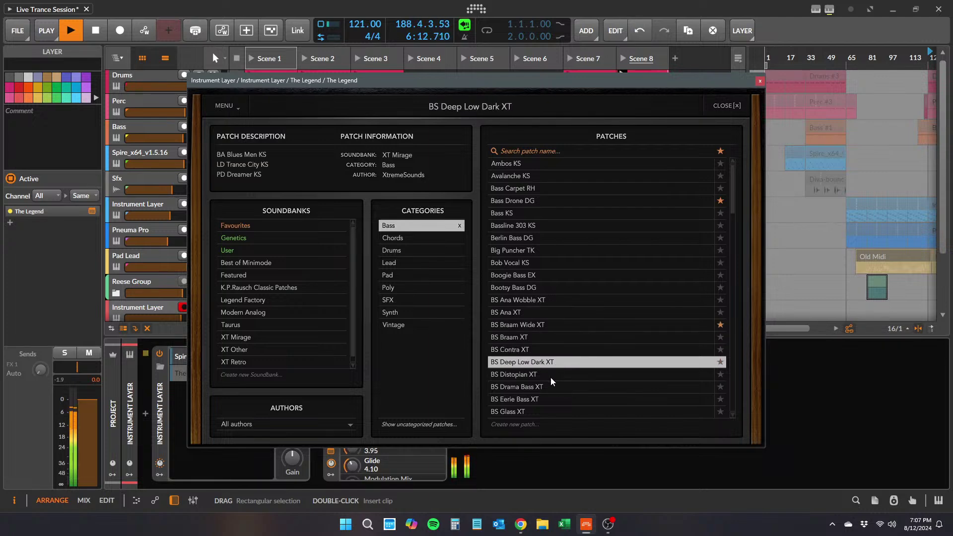
pyautogui.click(550, 377)
pyautogui.click(544, 392)
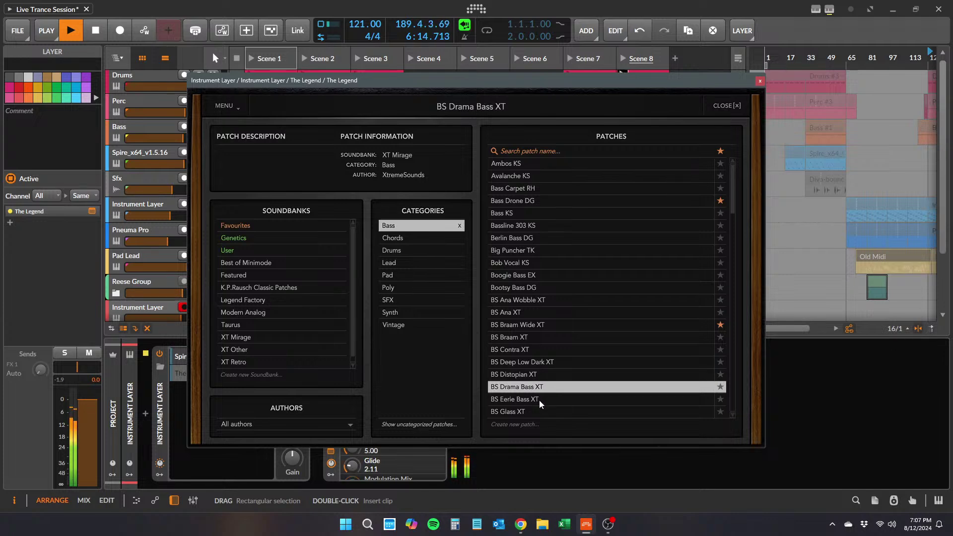
pyautogui.click(539, 400)
pyautogui.click(526, 412)
# - Try the bass patches BS Reverberating Osc Low XT, BS Run XT, BS Spice XT, BS Stepper XT and BS Sub XT
pyautogui.scroll(-4, 527, 397)
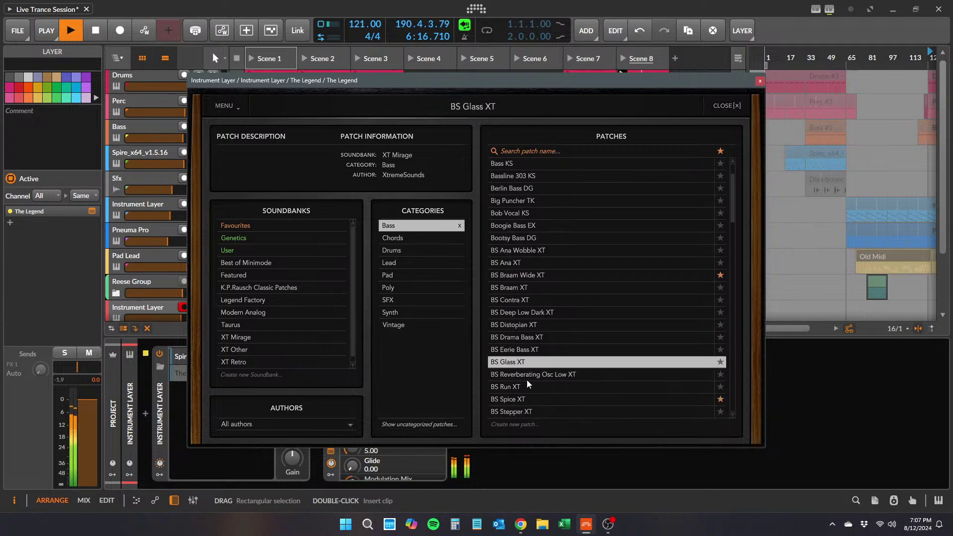
pyautogui.click(529, 375)
pyautogui.click(531, 388)
pyautogui.click(535, 399)
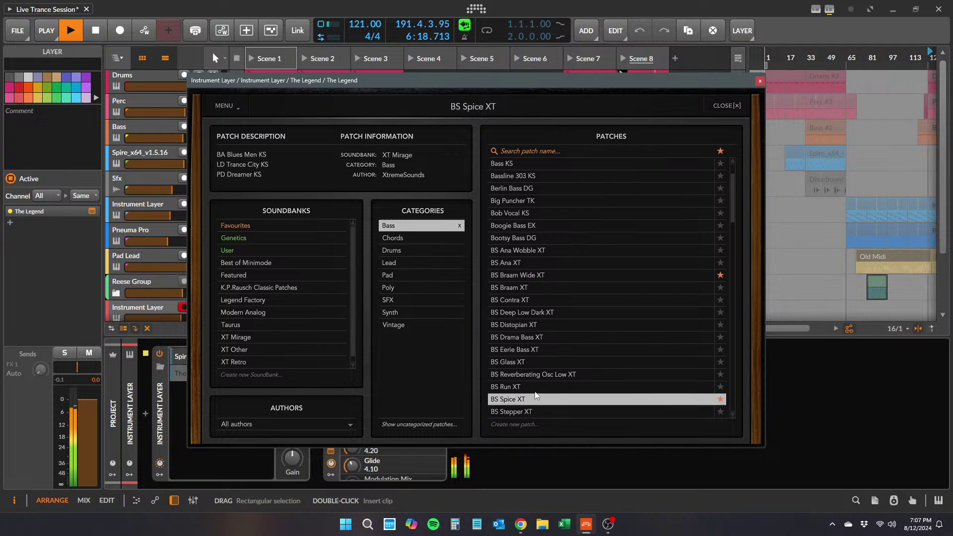
pyautogui.scroll(-1, 537, 397)
pyautogui.click(528, 404)
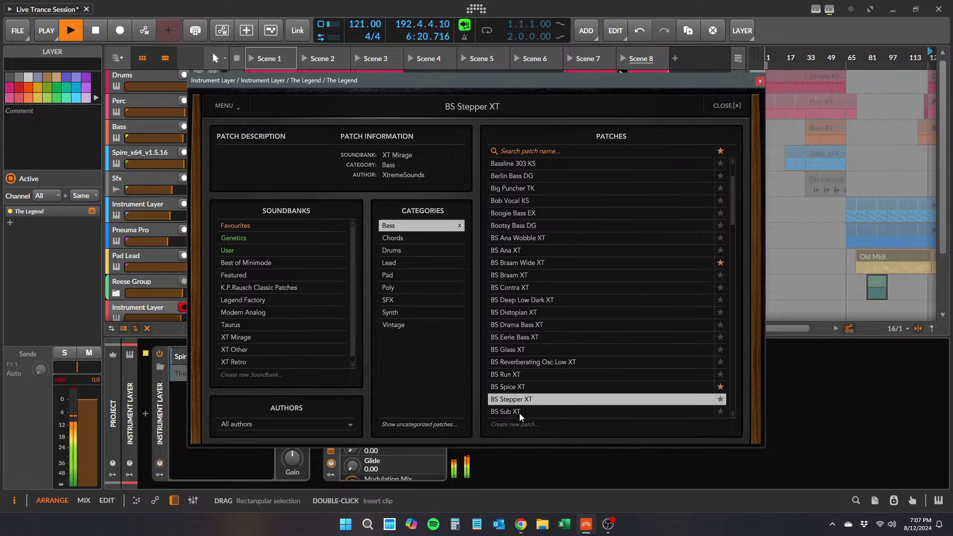
pyautogui.click(519, 413)
# - Try the bass patches BS Taurus XT and Bubble Bass RH, and load Cooking EX in The Legend
pyautogui.scroll(-3, 547, 368)
pyautogui.click(528, 388)
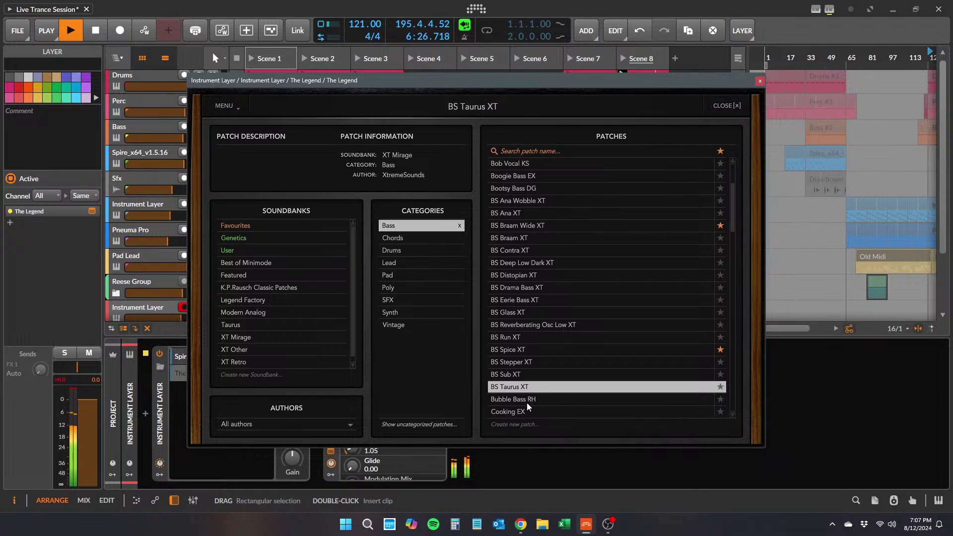
pyautogui.click(531, 400)
pyautogui.click(527, 408)
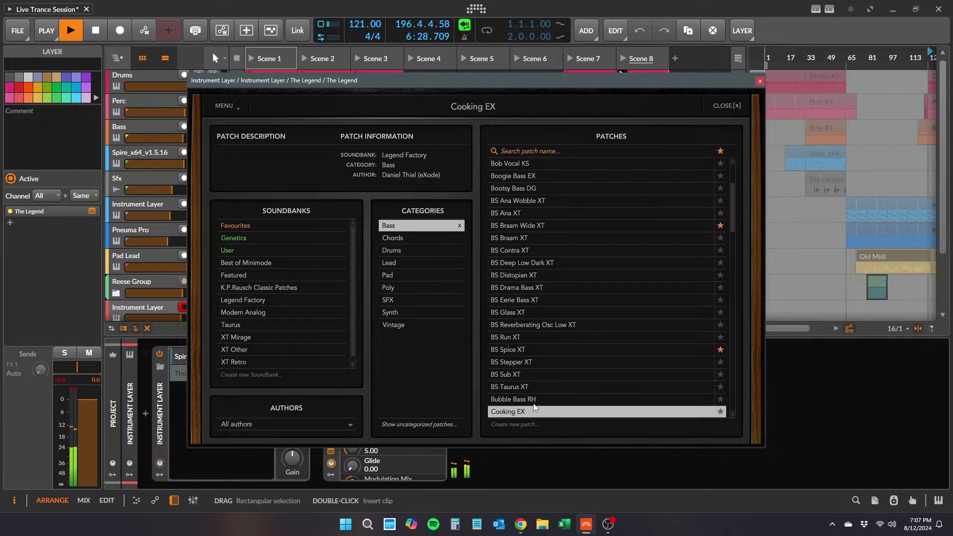
# - Audition the factory bass patches from Cynical EX down the list to EDM Bass KS while the session plays
pyautogui.scroll(-3, 559, 378)
pyautogui.click(534, 390)
pyautogui.click(532, 400)
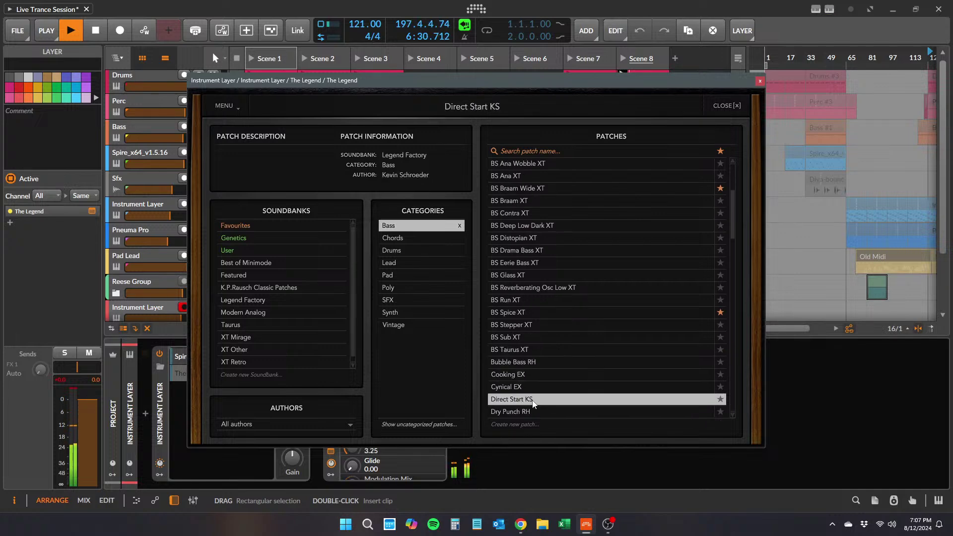
pyautogui.click(537, 410)
pyautogui.scroll(-3, 537, 409)
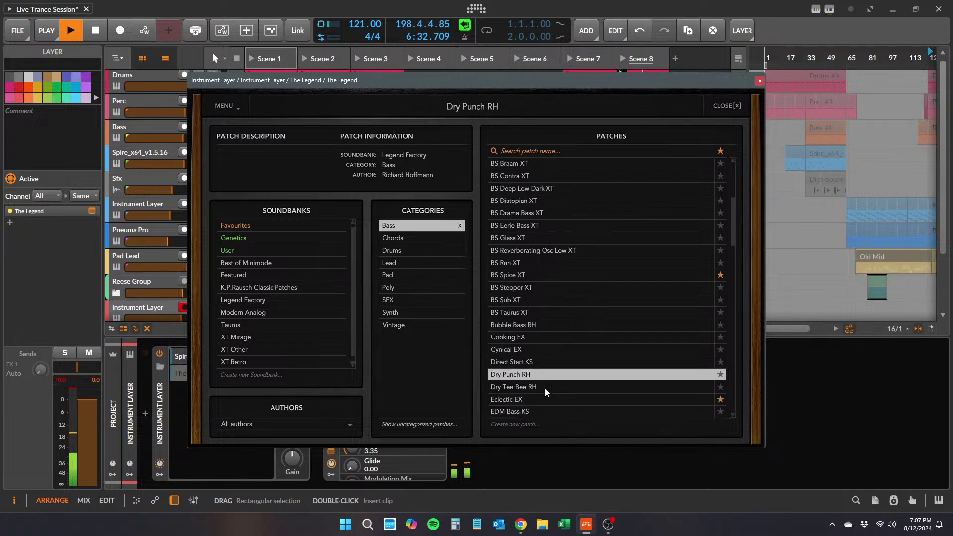
pyautogui.click(545, 388)
pyautogui.click(537, 400)
pyautogui.click(535, 411)
# - Audition the bass patches Electro Bass EX, Electro Copter KS, Fast Bass DG, Fat Bottom TK and Feedback Bass DG
pyautogui.scroll(-2, 550, 393)
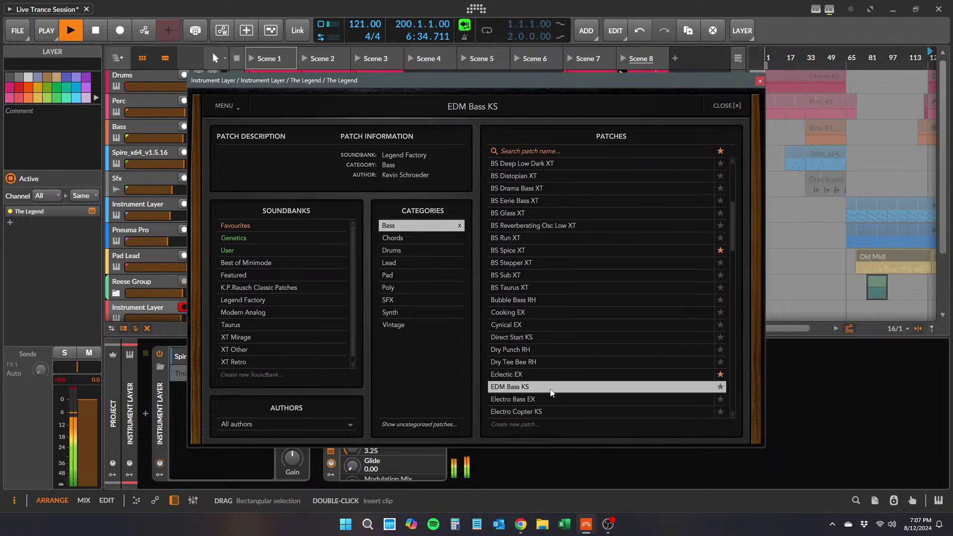
pyautogui.click(540, 399)
pyautogui.click(537, 412)
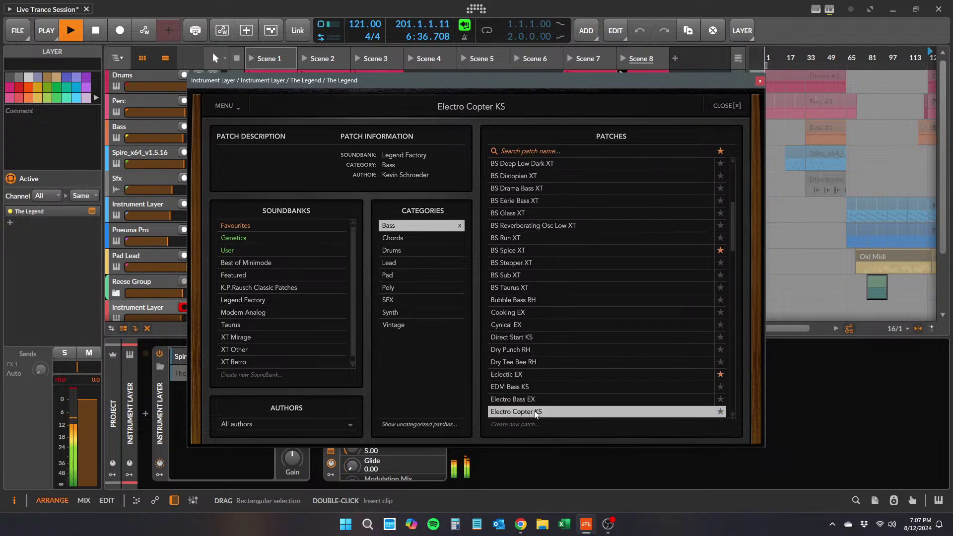
pyautogui.scroll(-3, 553, 386)
pyautogui.click(553, 386)
pyautogui.click(541, 399)
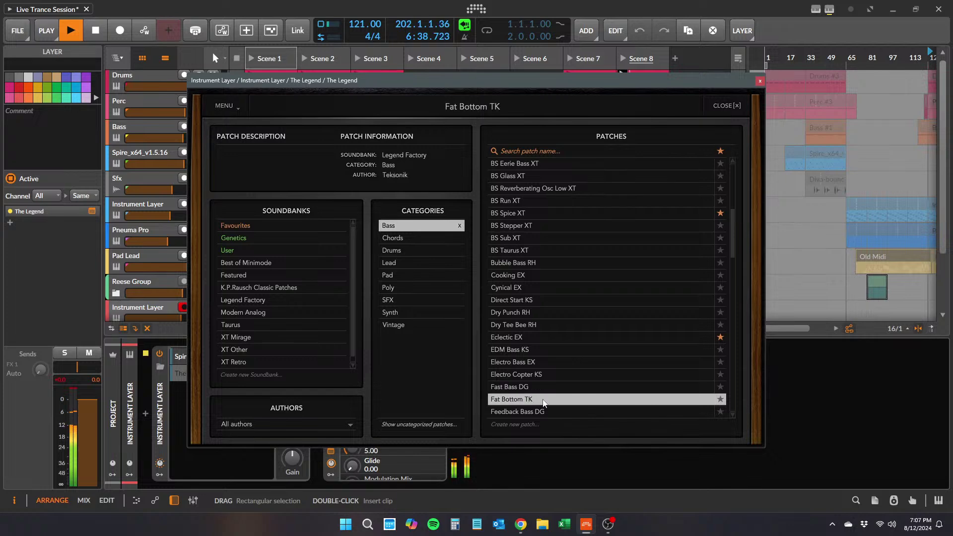
pyautogui.click(541, 412)
# - Audition the bass patches Flap Bass DG, FM Puncher BT, Fretless EX, Goom Bass TK and Granite Bass KS
pyautogui.scroll(-3, 542, 390)
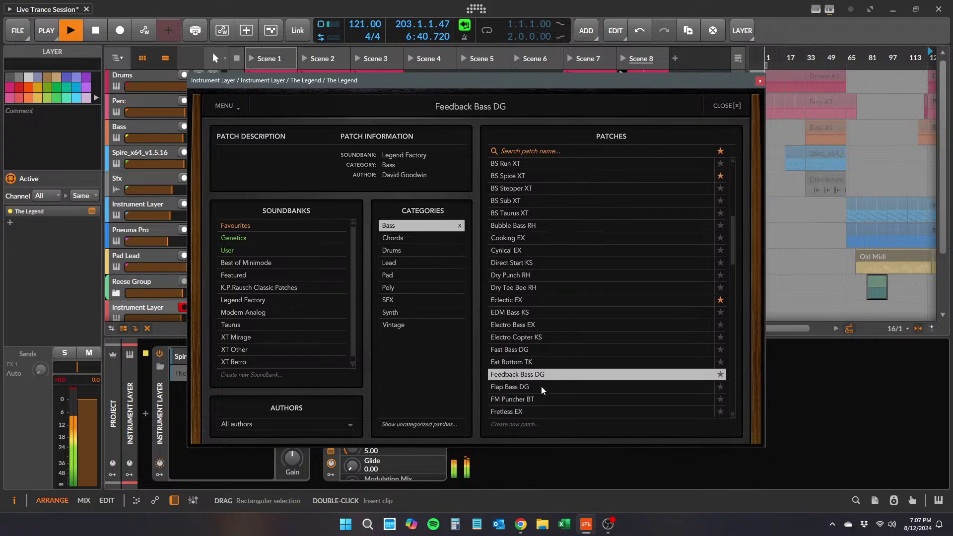
pyautogui.click(541, 389)
pyautogui.click(536, 400)
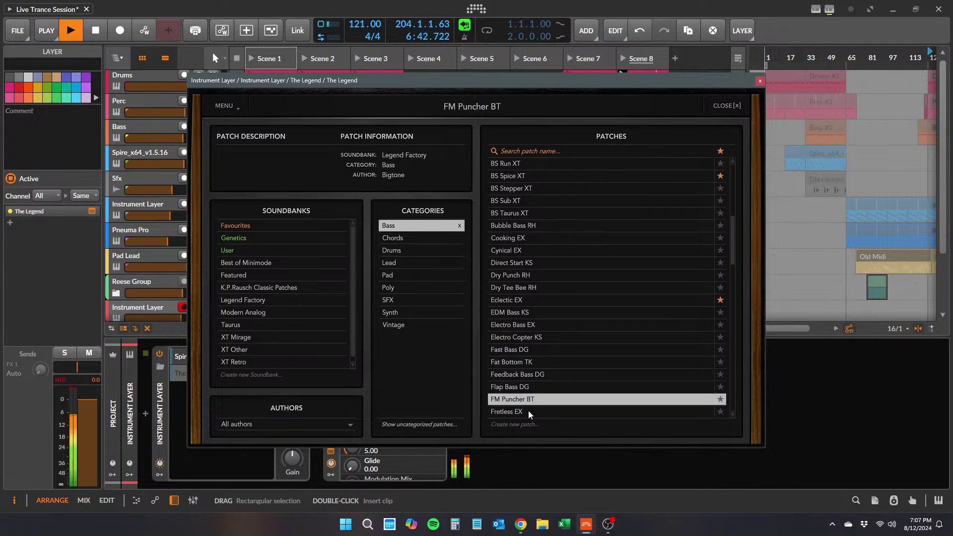
pyautogui.click(528, 411)
pyautogui.scroll(-2, 551, 377)
pyautogui.click(535, 400)
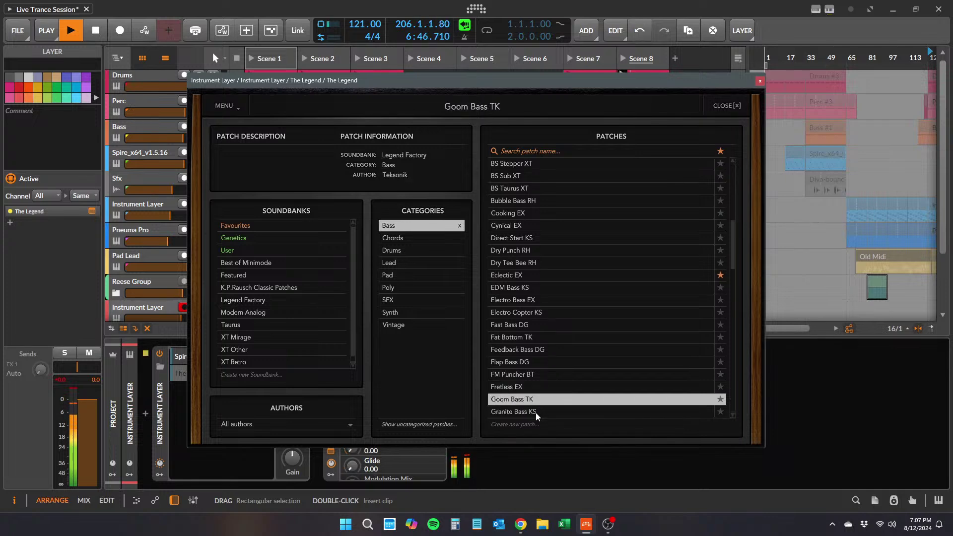
pyautogui.click(533, 414)
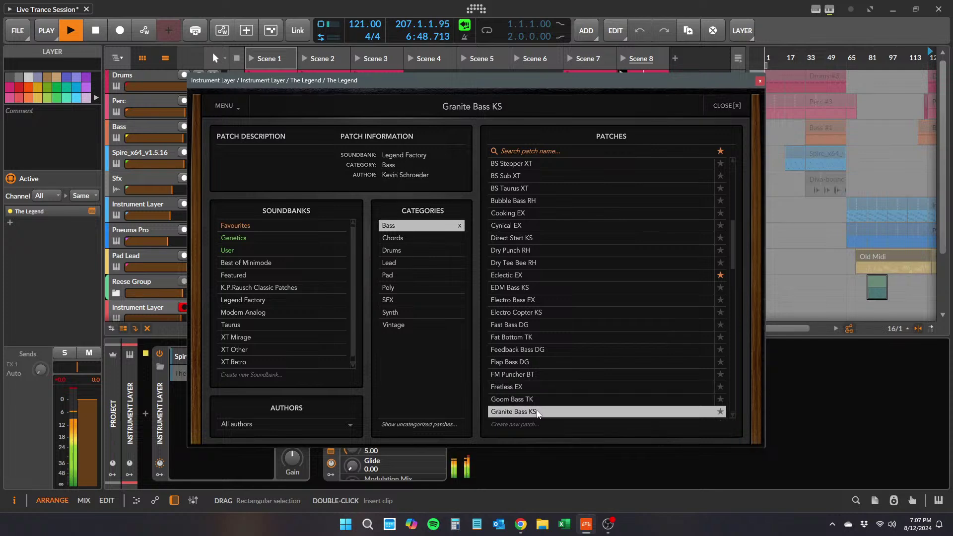
# - Audition the bass patches Growl Bass DG, Hard Drive KS, High Pass KS, Imagination Bass EX and In Sync KS
pyautogui.scroll(-2, 550, 377)
pyautogui.click(527, 399)
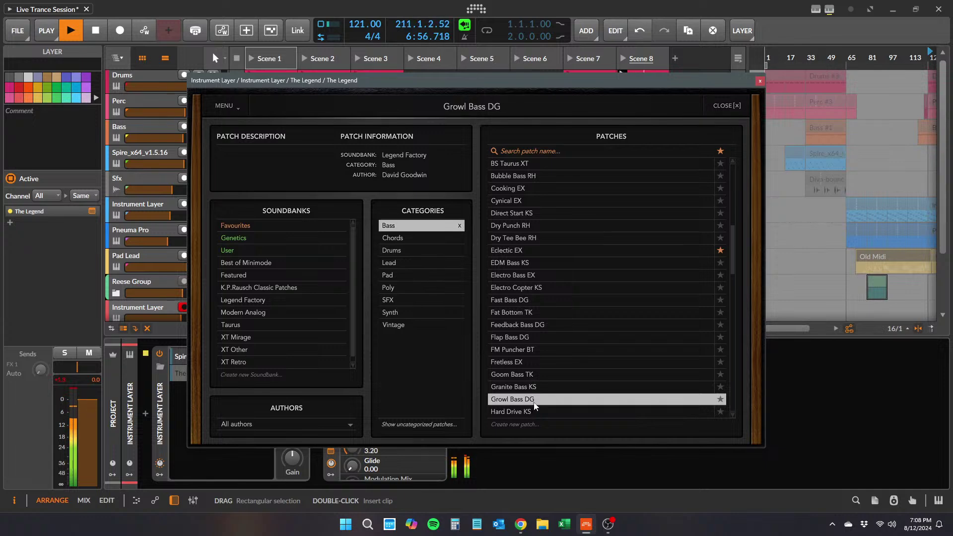
pyautogui.click(534, 409)
pyautogui.click(532, 400)
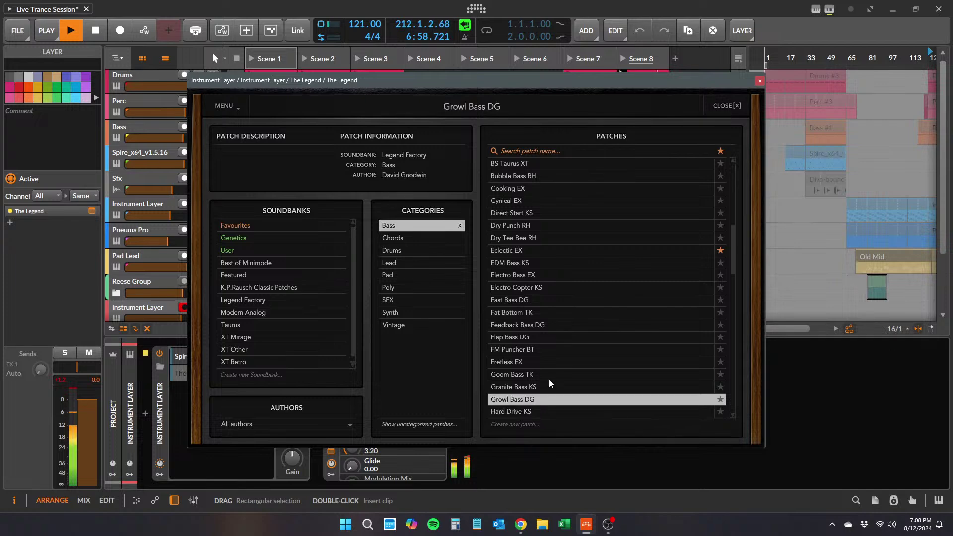
pyautogui.scroll(-1, 549, 379)
pyautogui.click(547, 387)
pyautogui.click(545, 400)
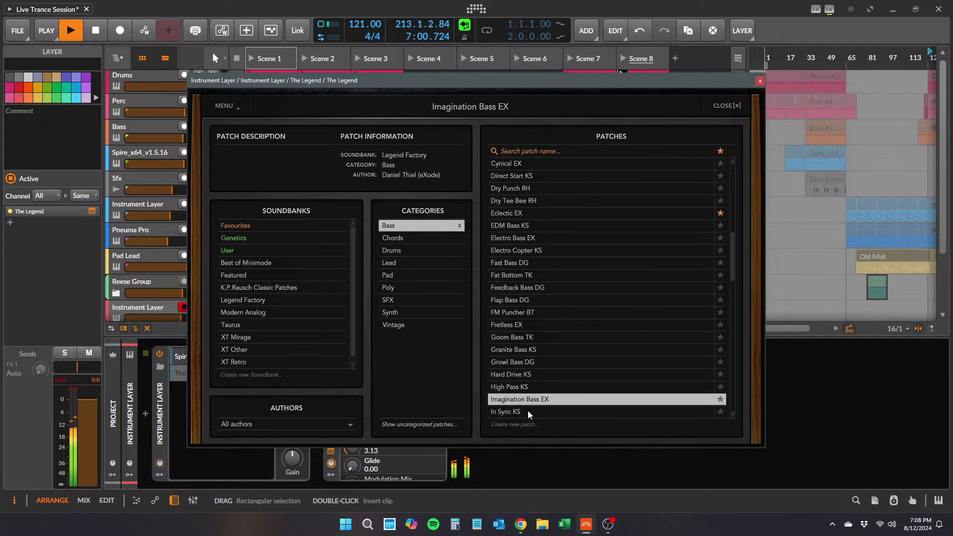
pyautogui.click(528, 410)
# - Audition Japan is Big EX, both Knock Bass patches, Left Jab XS and Legacy EX, ending on LFO Bass RH
pyautogui.scroll(-1, 531, 405)
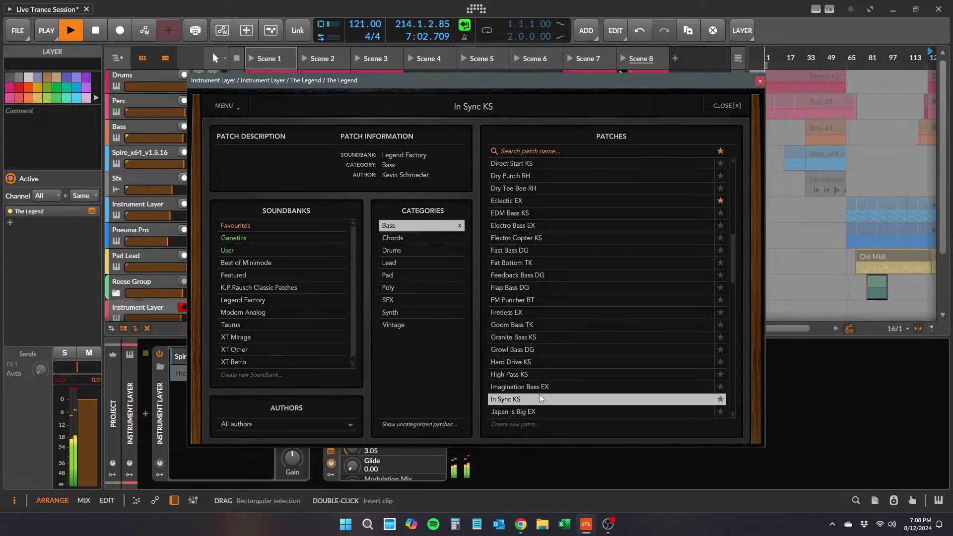
pyautogui.click(530, 412)
pyautogui.scroll(-2, 544, 400)
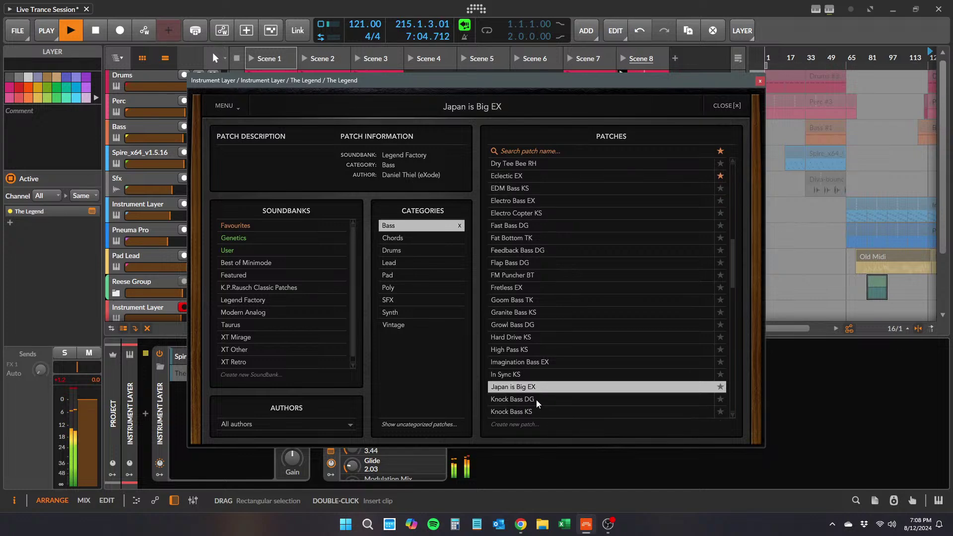
pyautogui.click(536, 399)
pyautogui.click(529, 410)
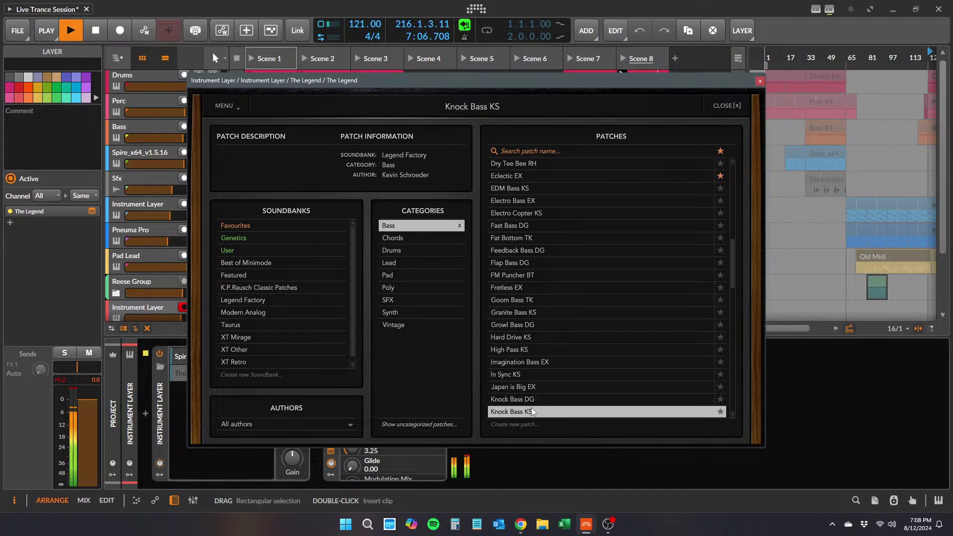
pyautogui.scroll(-3, 541, 399)
pyautogui.click(538, 394)
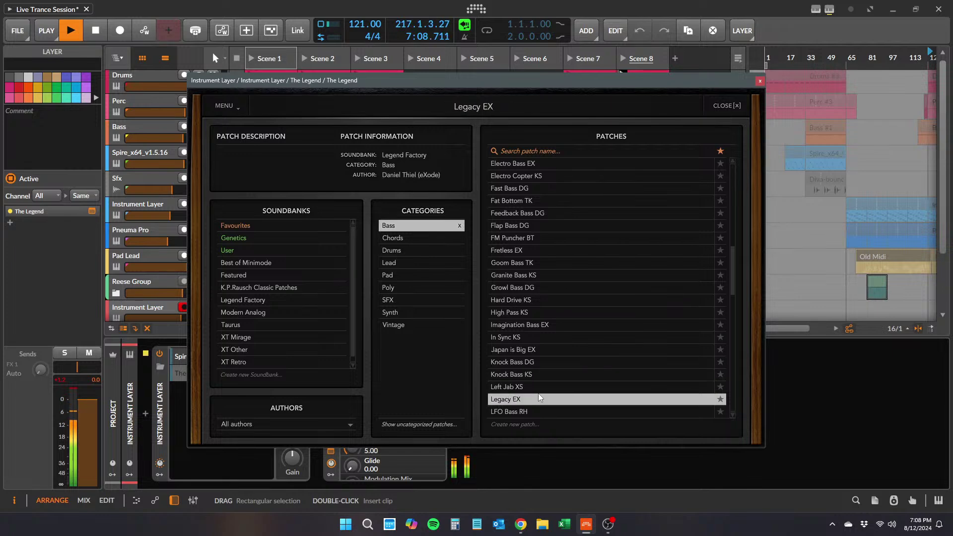
pyautogui.click(535, 391)
pyautogui.click(531, 408)
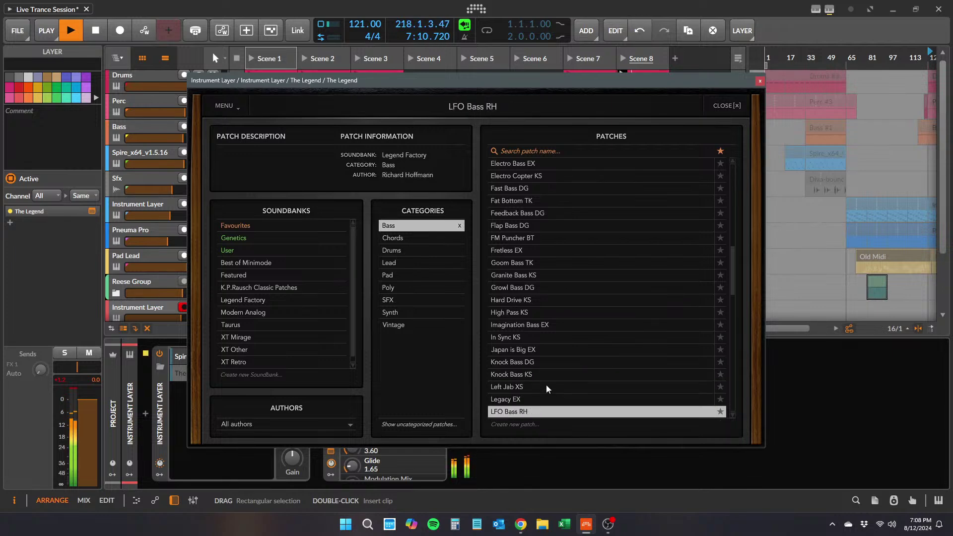
# - Close the patch browser and The Legend's plug-in window, and lower The Legend layer's volume in the Instrument Layer
pyautogui.scroll(-3, 546, 386)
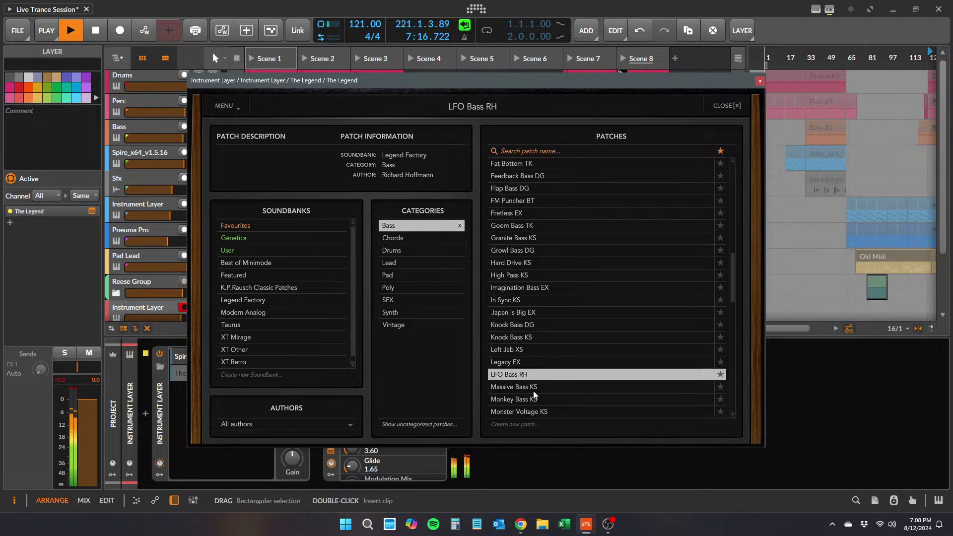
pyautogui.click(728, 106)
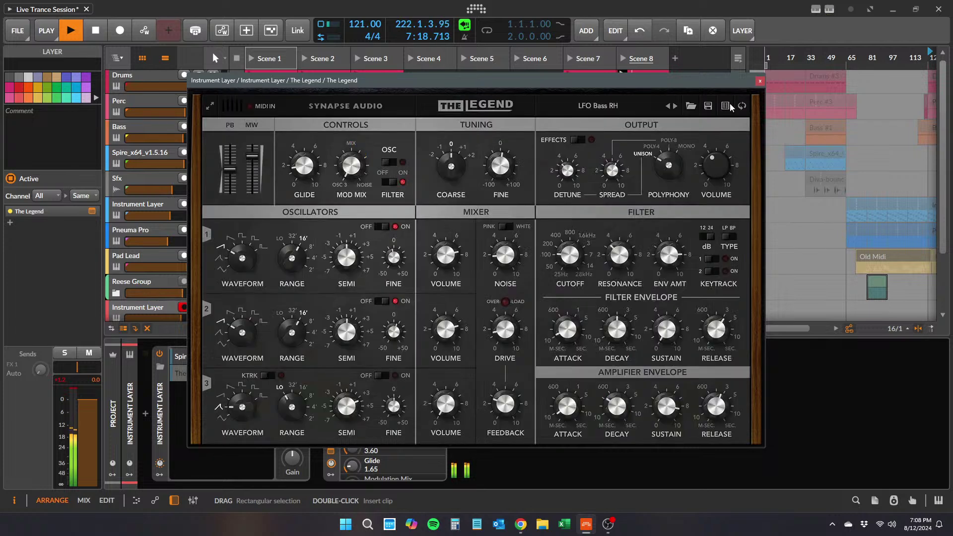
pyautogui.click(759, 81)
pyautogui.moveTo(269, 373); pyautogui.dragTo(268, 387)
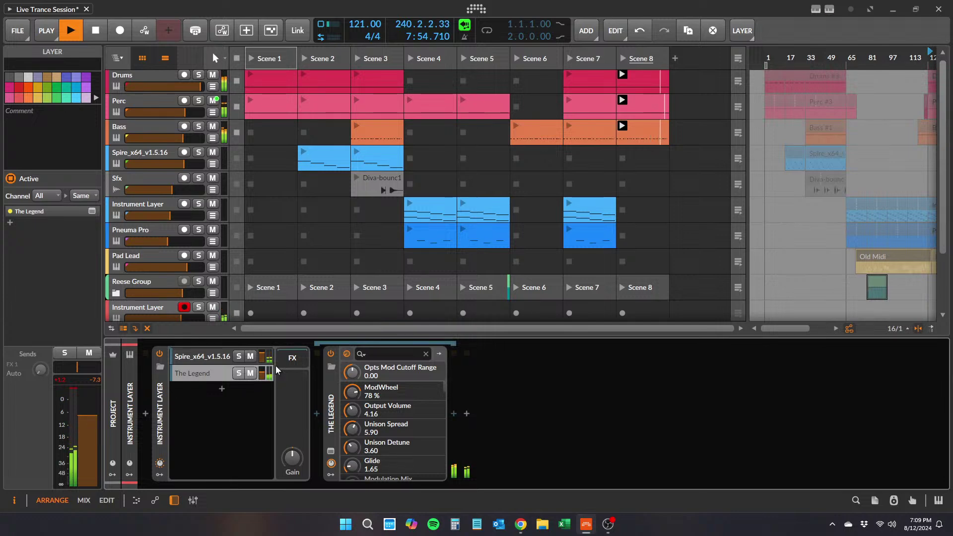
# - Reopen The Legend's patch browser, filter it to the Vintage category and audition Funk 70s KS and Fat Drive KS
pyautogui.click(331, 451)
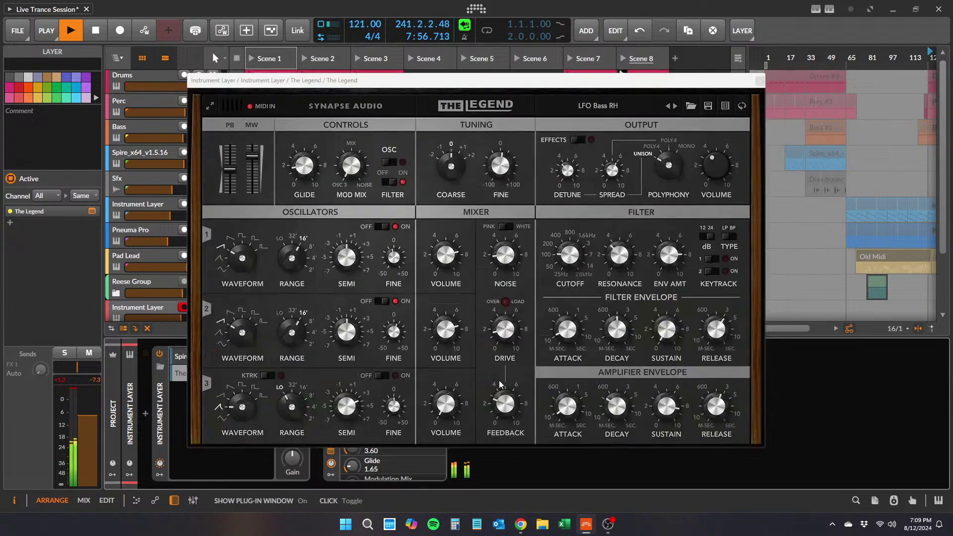
pyautogui.click(725, 106)
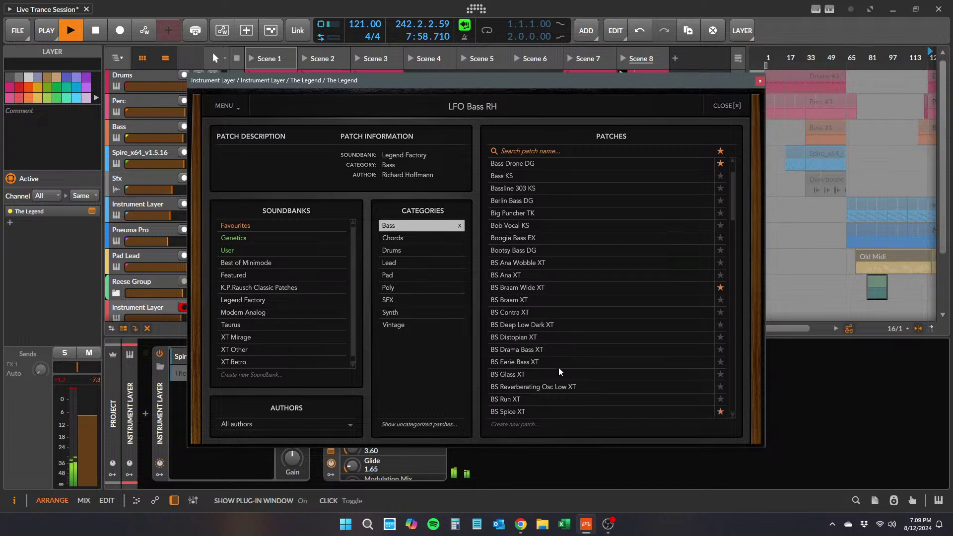
pyautogui.click(559, 365)
pyautogui.click(425, 325)
pyautogui.click(571, 312)
pyautogui.click(571, 274)
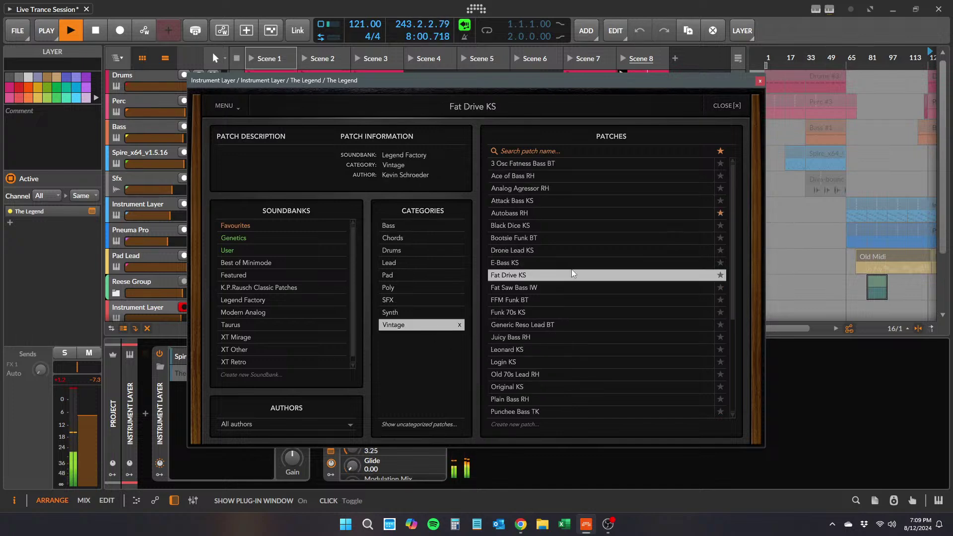
# - Audition the Vintage patches from E-Bass KS up the list to Attack Bass KS, ending on Plain Bass RH
pyautogui.click(569, 263)
pyautogui.click(560, 248)
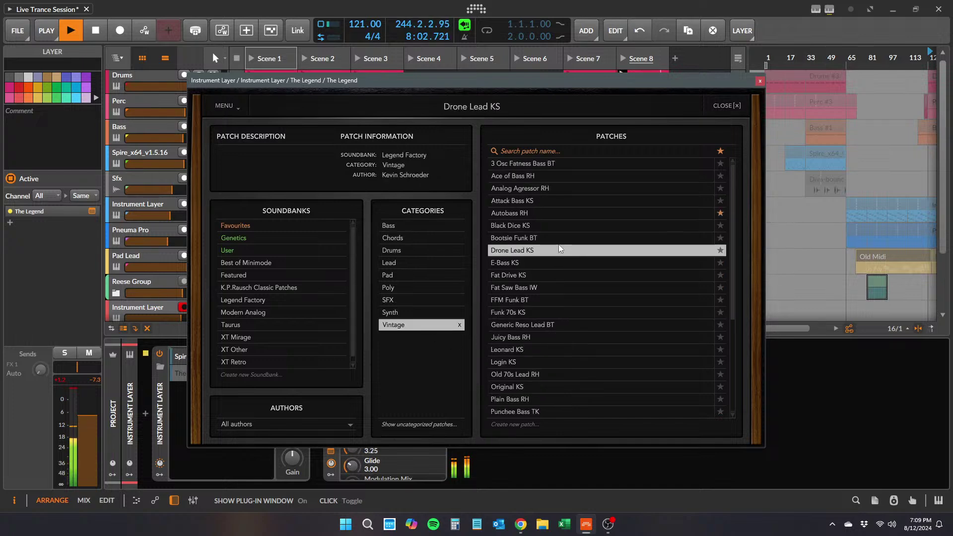
pyautogui.click(538, 239)
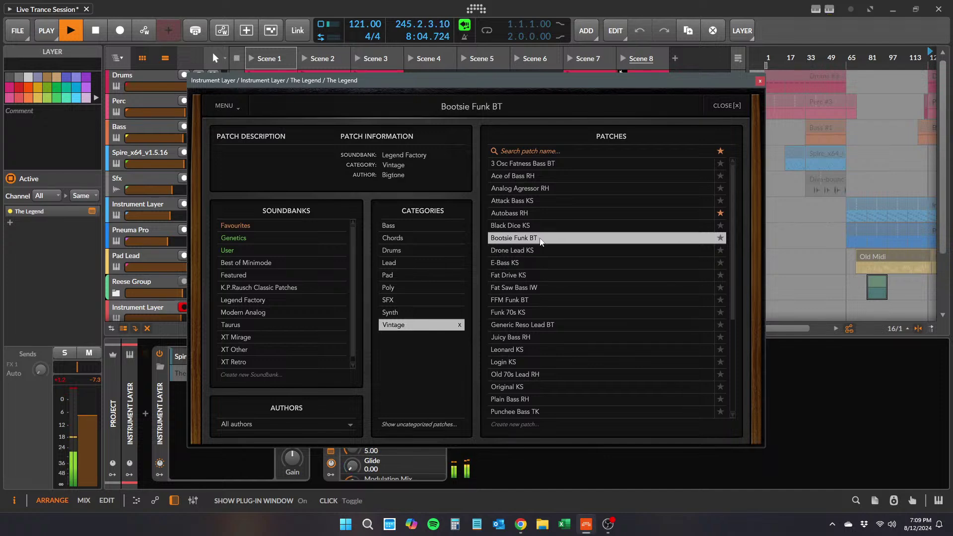
pyautogui.click(539, 227)
pyautogui.click(541, 213)
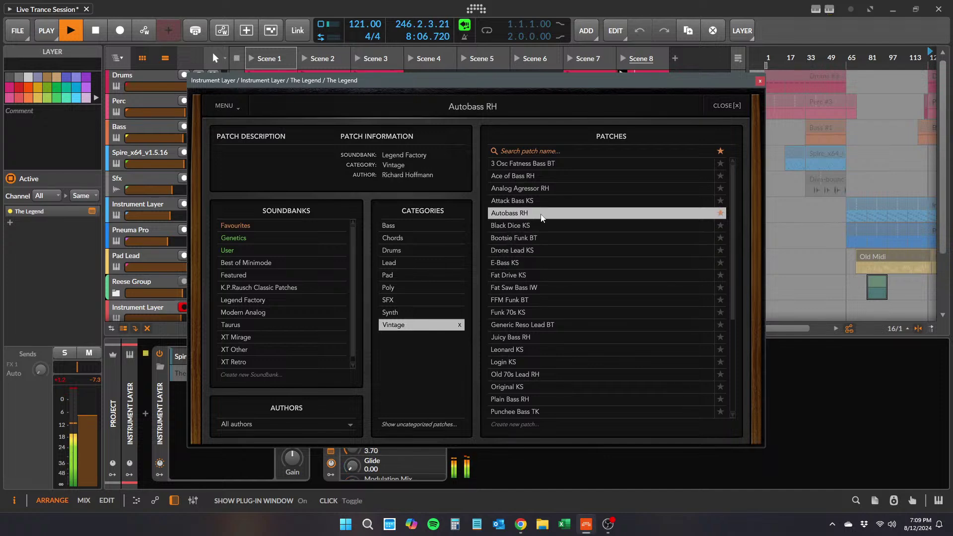
pyautogui.press('Up')
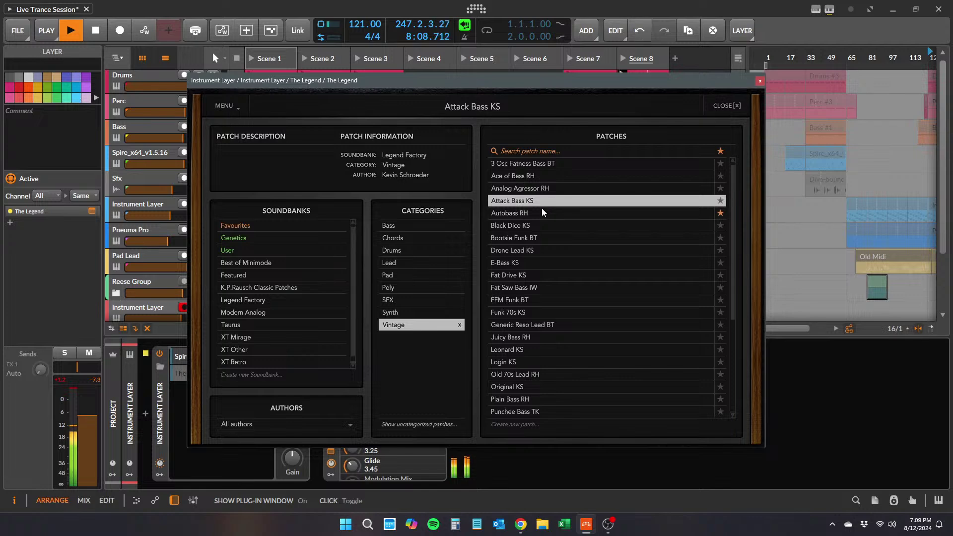
pyautogui.click(511, 400)
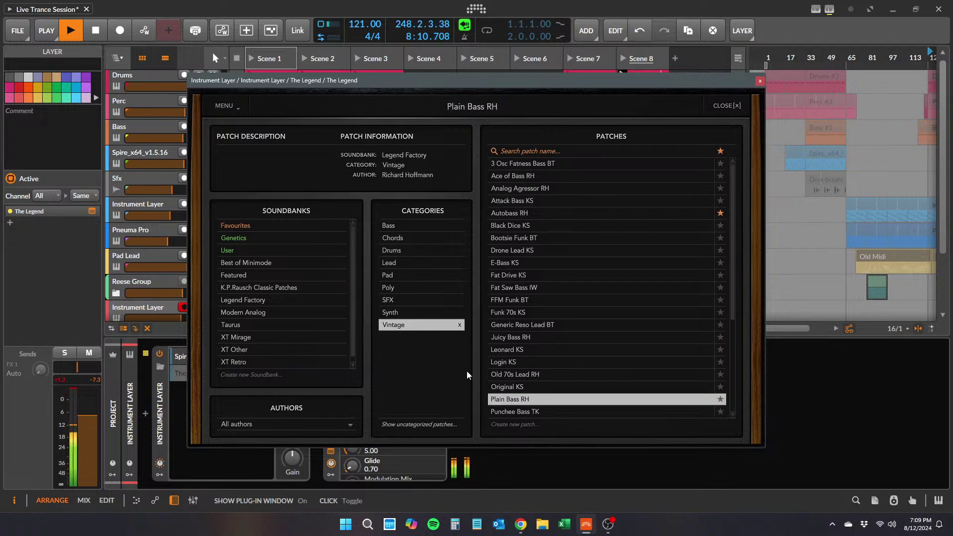
# - Switch to the XT Mirage soundbank without a category filter, load BS Eerie Bass XT and move the plug-in window off the track list
pyautogui.click(265, 339)
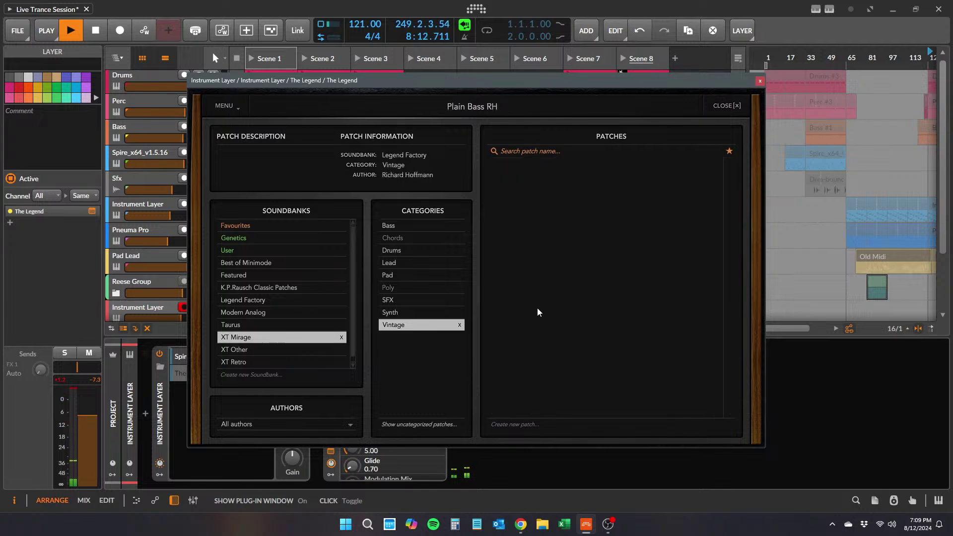
pyautogui.click(415, 326)
pyautogui.click(521, 276)
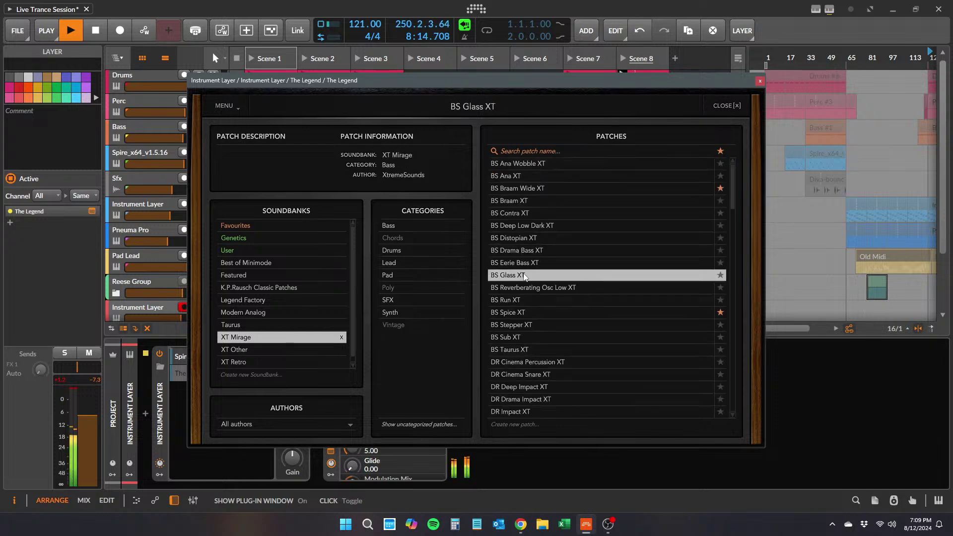
pyautogui.press('Up')
pyautogui.moveTo(388, 80); pyautogui.dragTo(540, 87)
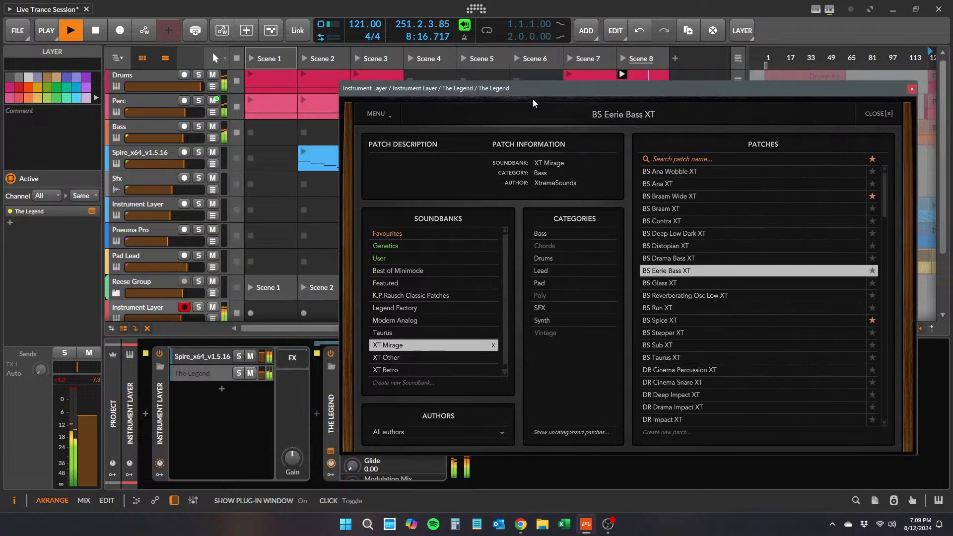
# - Audition the XT Mirage drum patches from DR Cinema Percussion XT to DR Impact XT and the first SFX patches to FX Drone XT
pyautogui.click(700, 358)
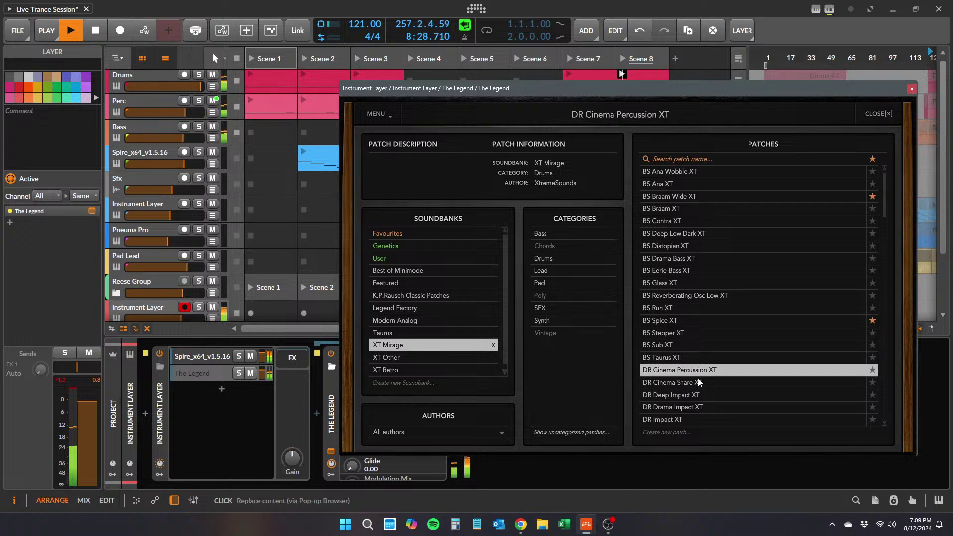
pyautogui.scroll(-1, 697, 377)
pyautogui.click(697, 378)
pyautogui.scroll(-3, 684, 393)
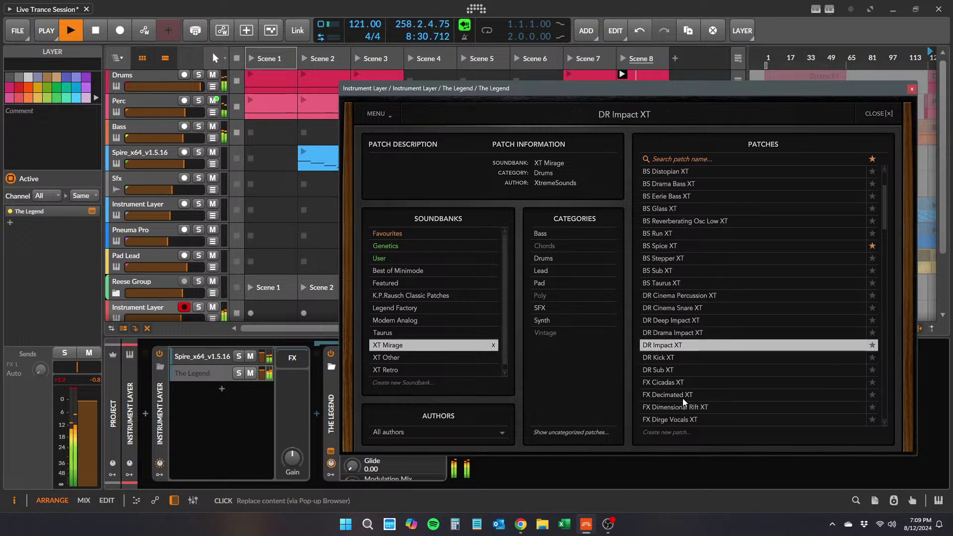
pyautogui.click(686, 384)
pyautogui.click(691, 393)
pyautogui.scroll(-4, 693, 394)
pyautogui.click(692, 395)
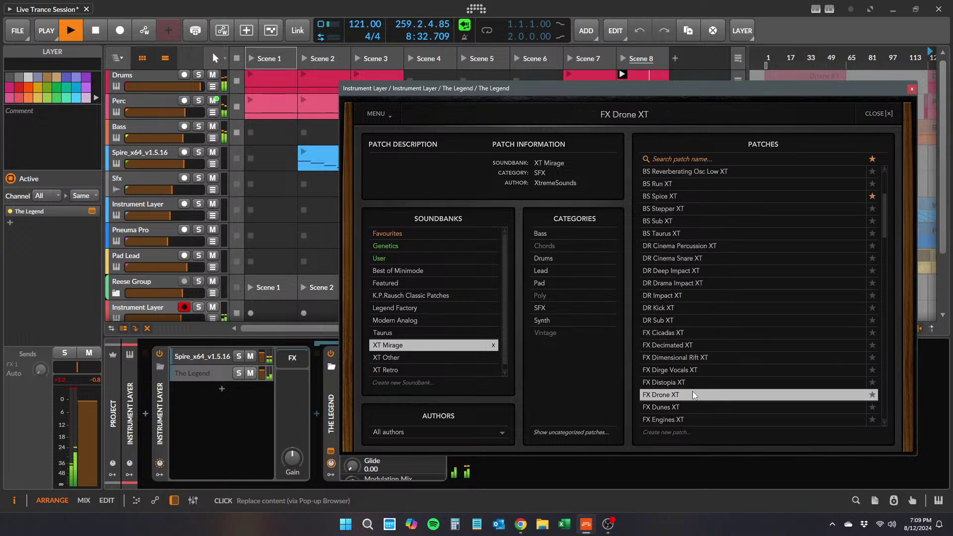
pyautogui.scroll(-2, 692, 392)
pyautogui.scroll(-2, 693, 405)
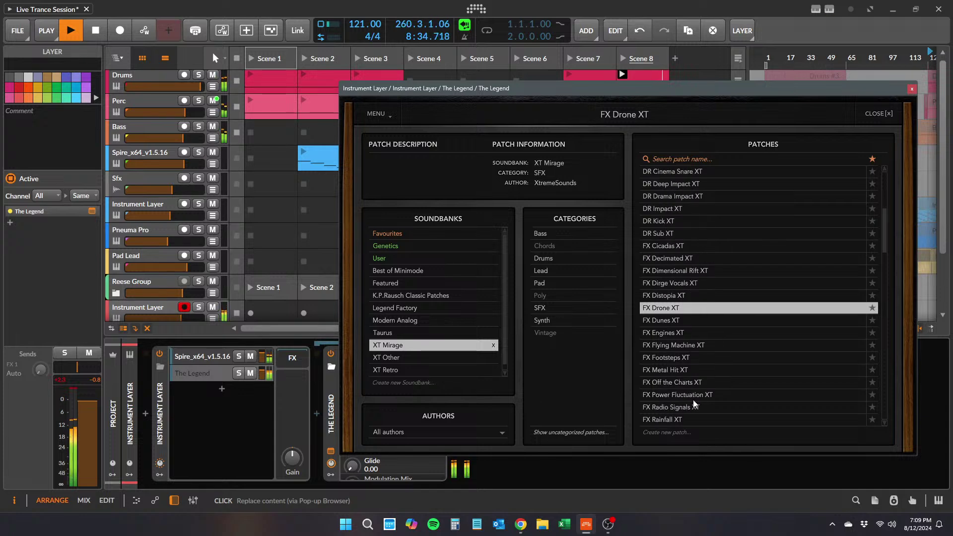
# - Audition further XT Mirage SFX patches, including FX Rise of the Machines XT and FX Wind XT, ending on LD Action XT
pyautogui.click(694, 397)
pyautogui.scroll(-3, 694, 404)
pyautogui.click(693, 407)
pyautogui.scroll(-1, 693, 397)
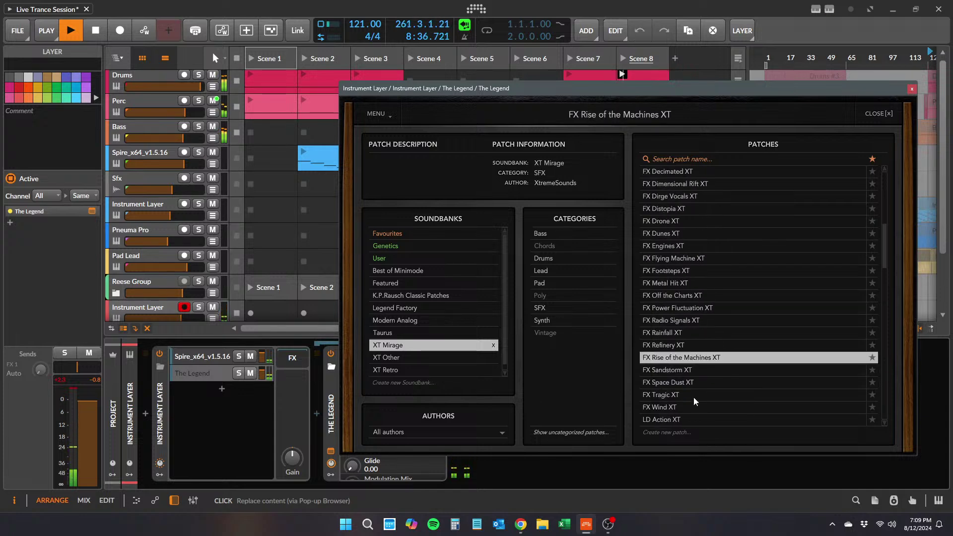
pyautogui.scroll(-3, 693, 398)
pyautogui.click(694, 396)
pyautogui.click(686, 407)
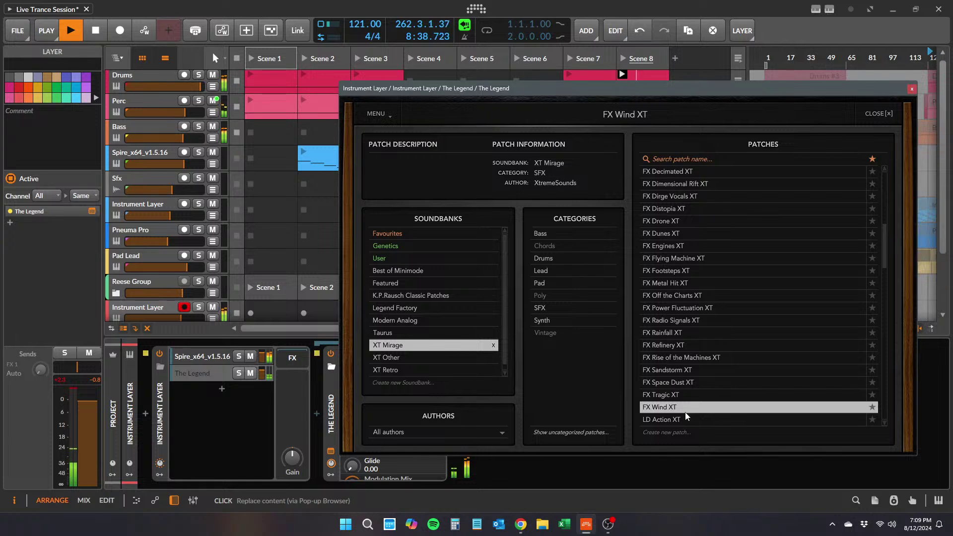
pyautogui.click(683, 415)
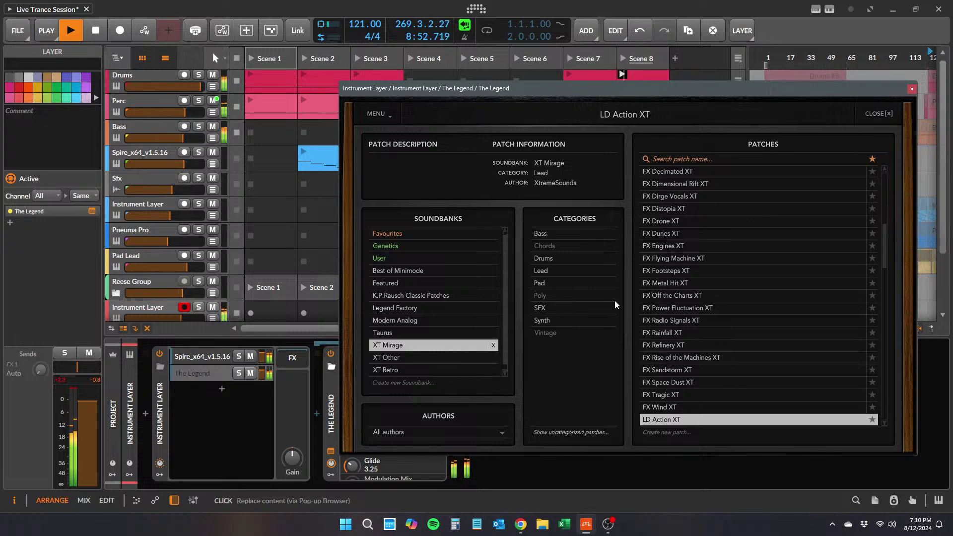
# - Audition the XT Mirage lead patches from LD Bells XT down the list to LD Darkness XT
pyautogui.scroll(-1, 700, 298)
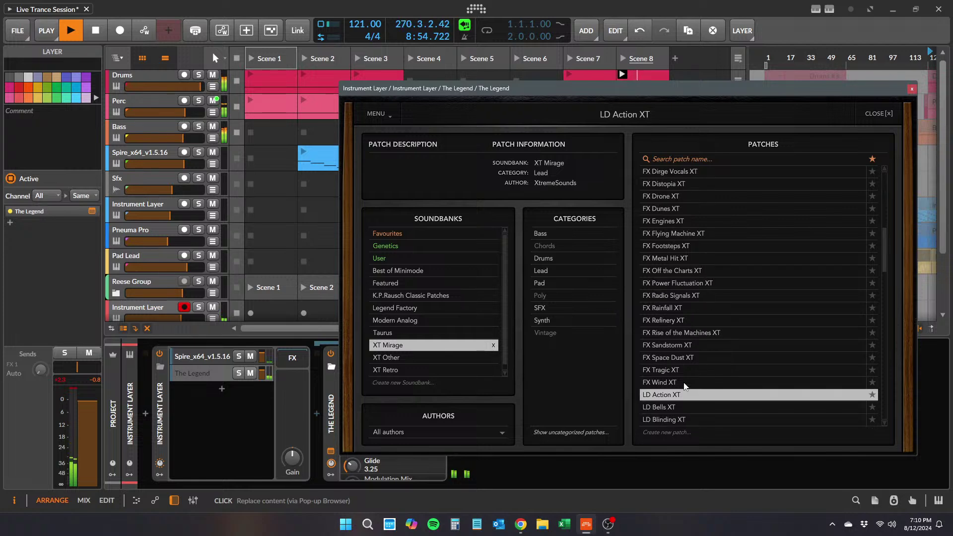
pyautogui.click(682, 408)
pyautogui.scroll(-1, 702, 368)
pyautogui.click(683, 393)
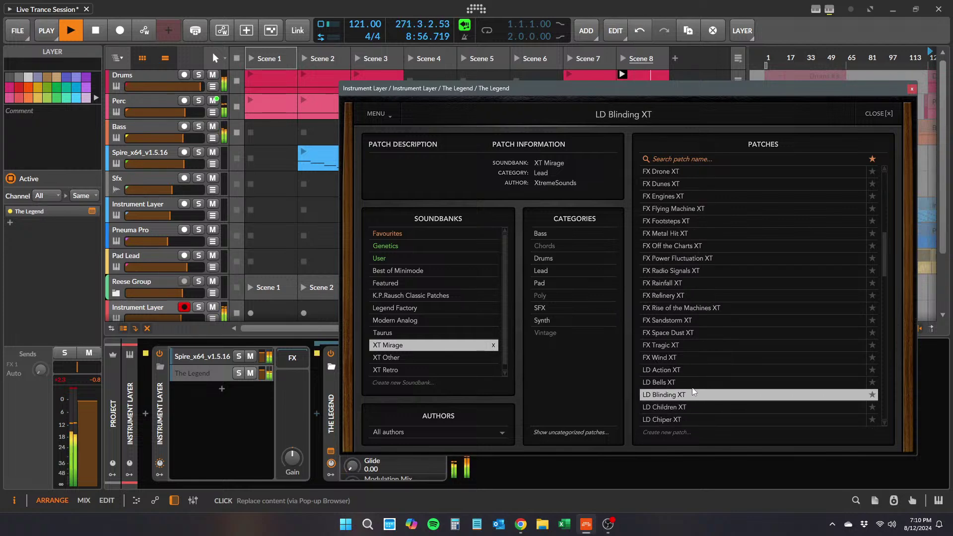
pyautogui.click(676, 409)
pyautogui.click(675, 420)
pyautogui.scroll(-1, 705, 350)
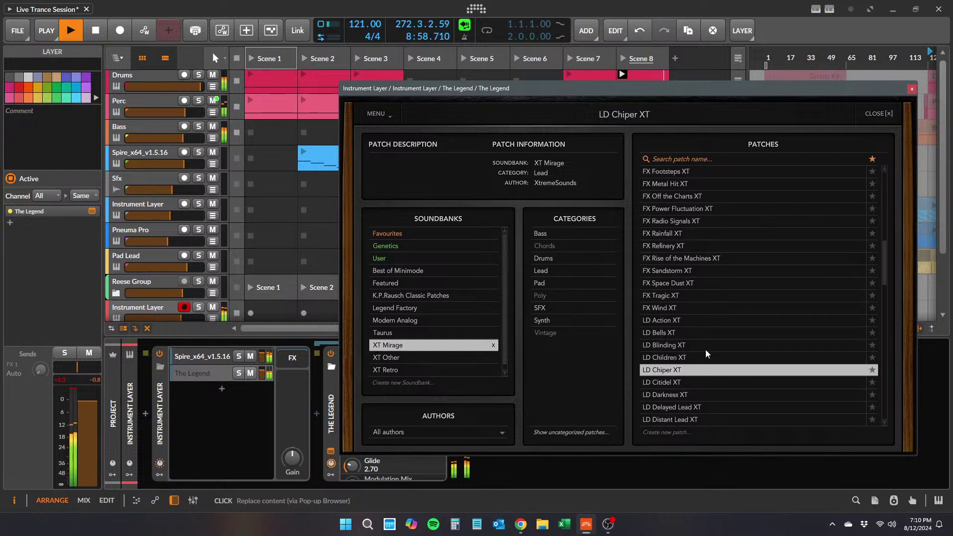
pyautogui.click(693, 382)
pyautogui.click(702, 395)
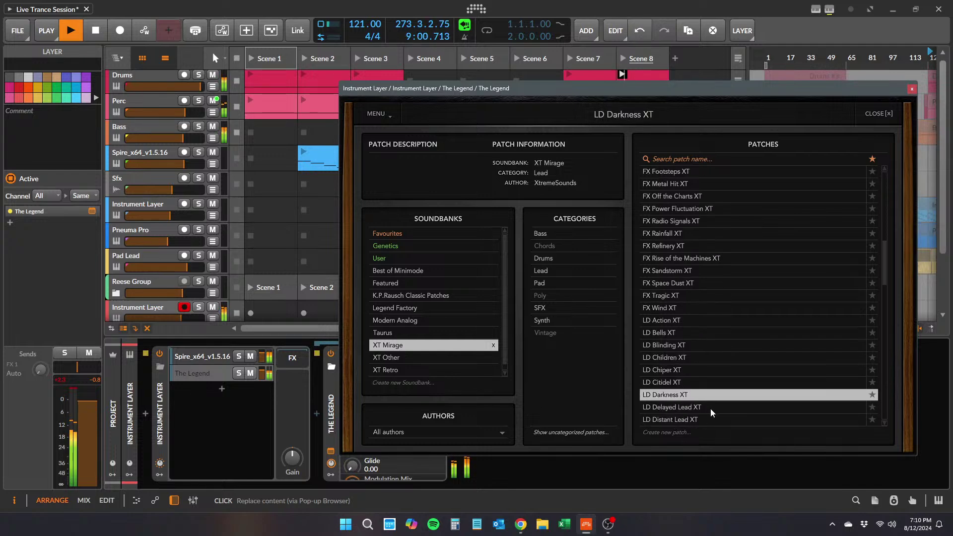
# - Audition the lead patches from LD Delayed Lead XT to LD Elec Violin XT and settle on LD Electric Field XT
pyautogui.click(711, 407)
pyautogui.scroll(-1, 714, 385)
pyautogui.click(706, 383)
pyautogui.click(702, 396)
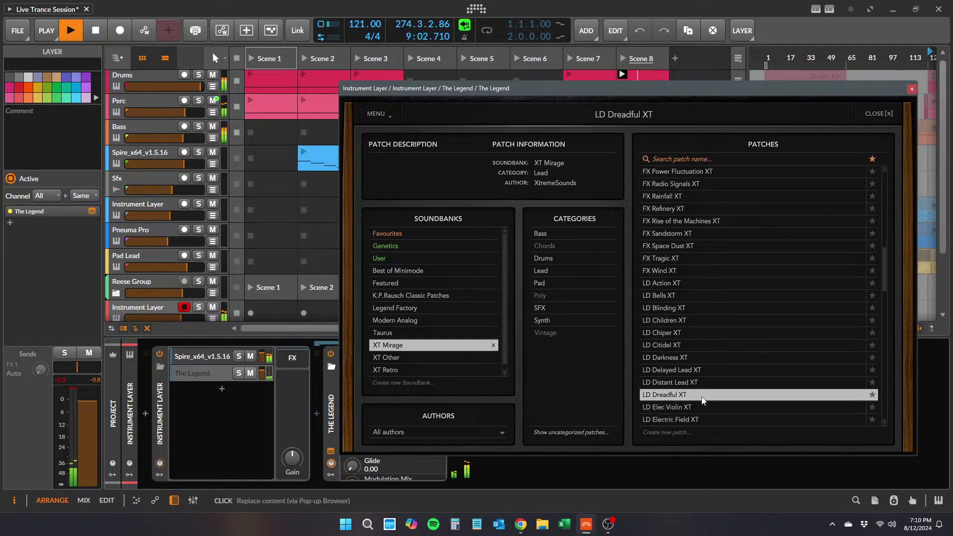
pyautogui.click(696, 408)
pyautogui.click(705, 420)
pyautogui.scroll(-1, 716, 385)
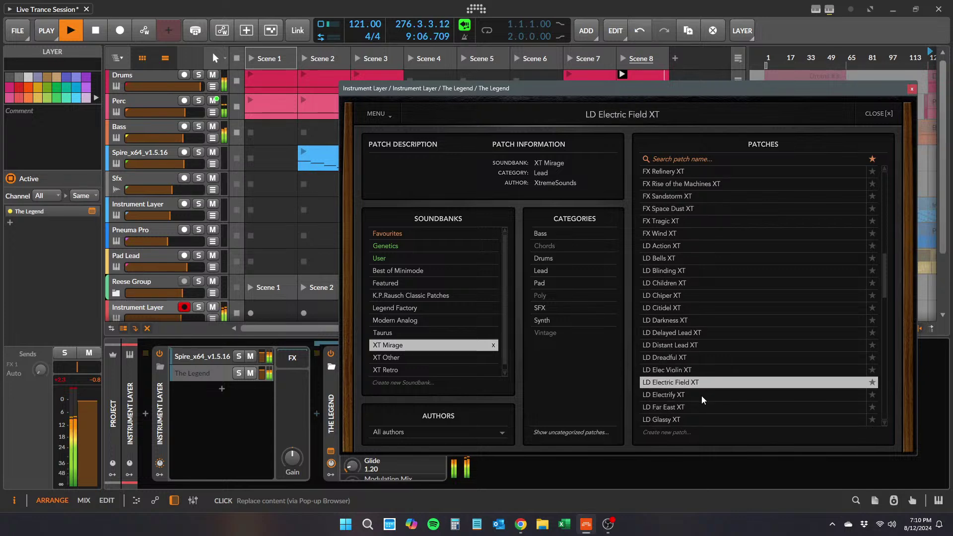
# - Close the patch browser and The Legend's plug-in window, and fine-tune The Legend layer's volume
pyautogui.click(882, 114)
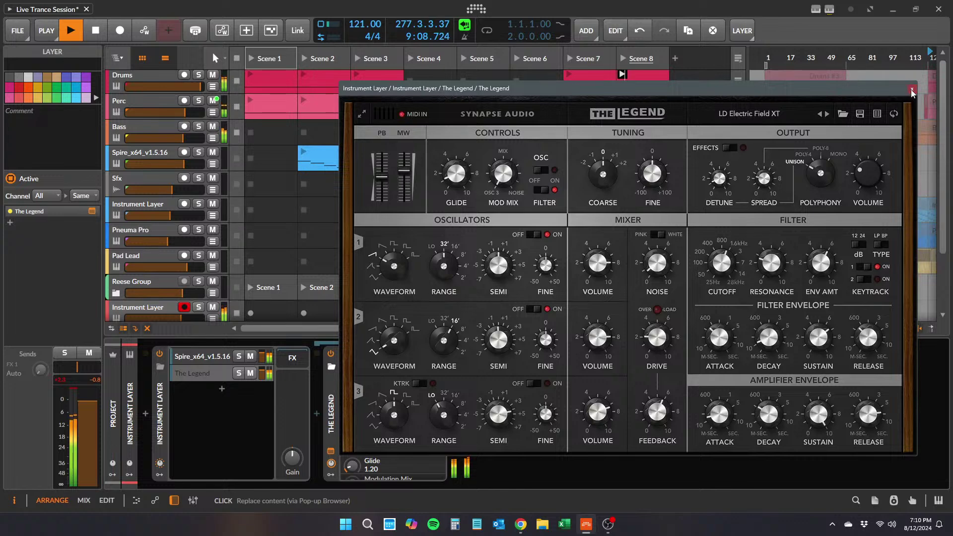
pyautogui.click(912, 88)
pyautogui.moveTo(270, 373); pyautogui.dragTo(269, 374)
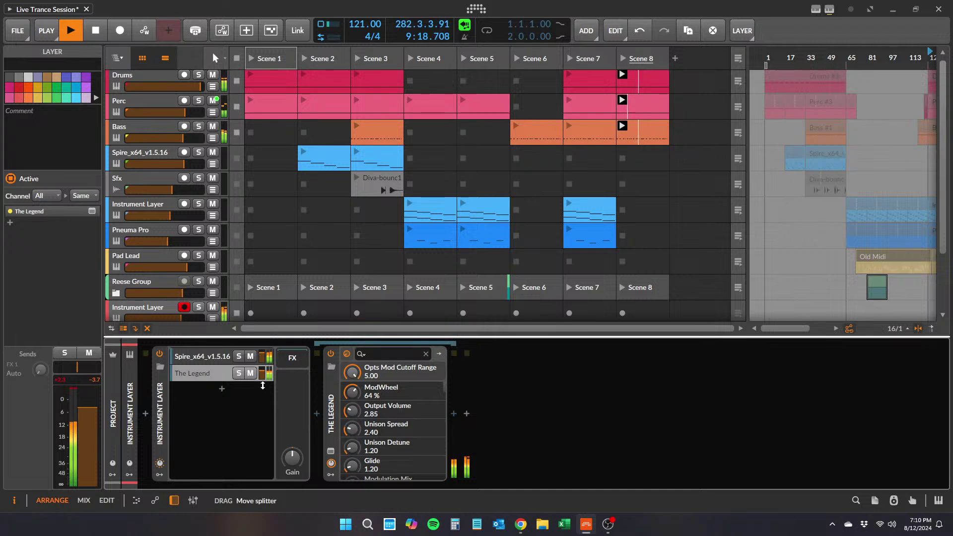
# - Insert an Arpeggiator note effect in front of the Instrument Layer
pyautogui.click(145, 415)
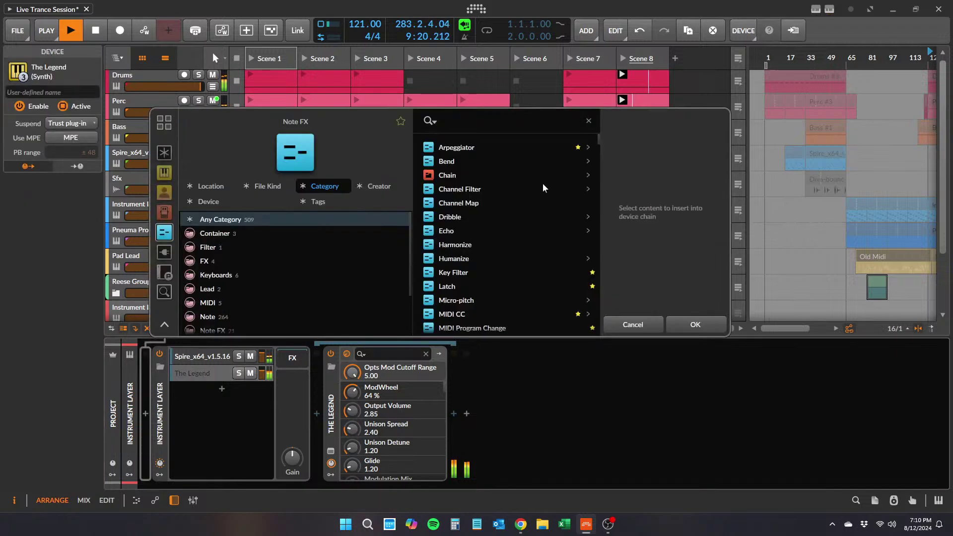
pyautogui.doubleClick(504, 143)
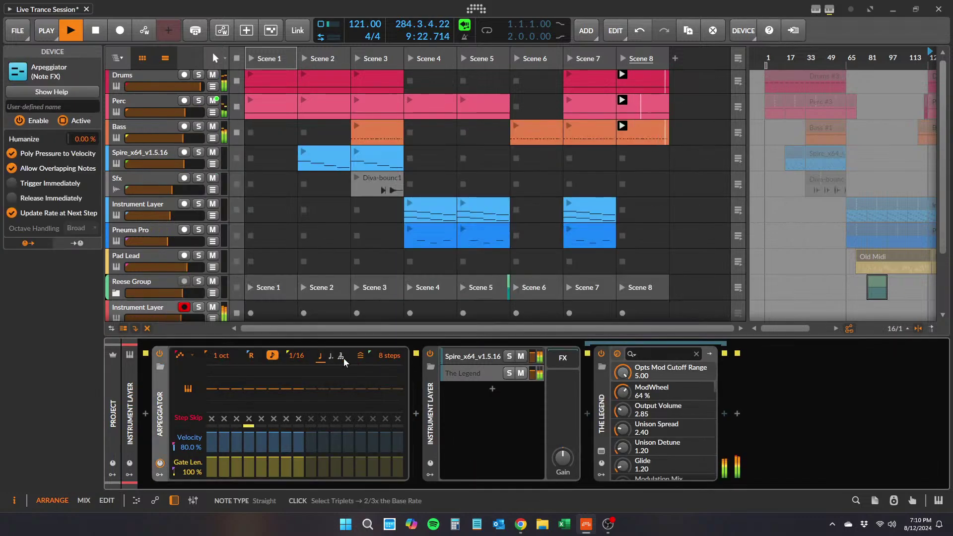
# - Open The Legend's plug-in window, adjust its amplifier envelope release and close the window
pyautogui.click(472, 374)
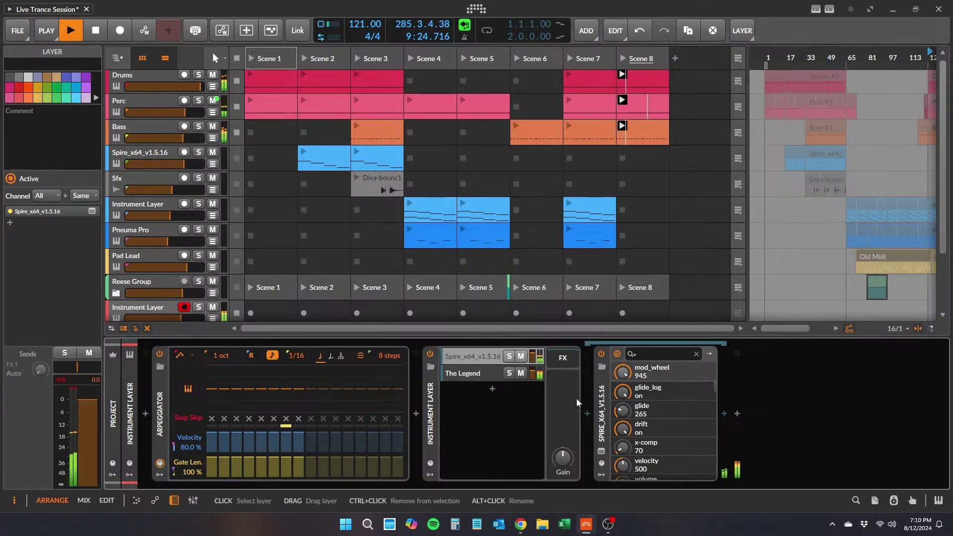
pyautogui.click(602, 450)
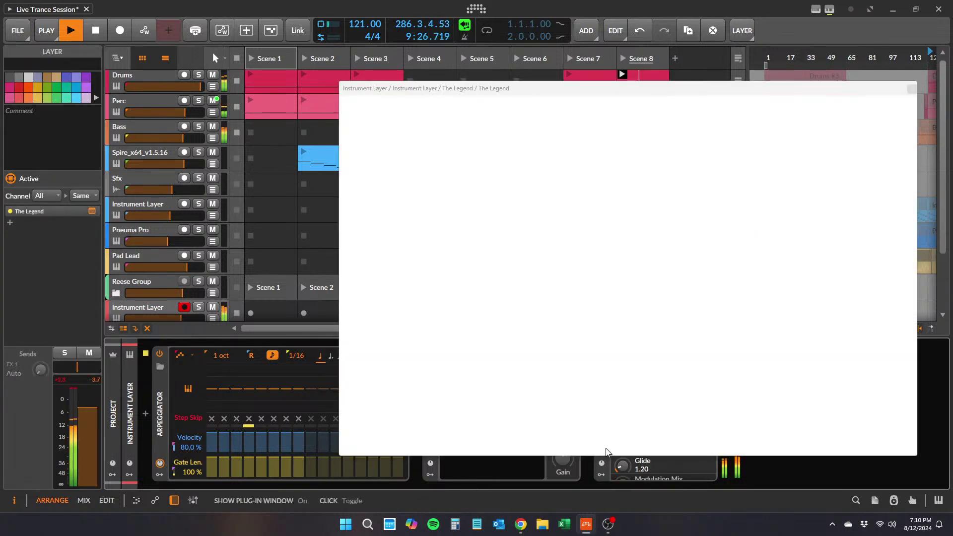
pyautogui.moveTo(864, 414)
pyautogui.mouseDown()
pyautogui.moveTo(857, 463)
pyautogui.moveTo(870, 423)
pyautogui.mouseUp()
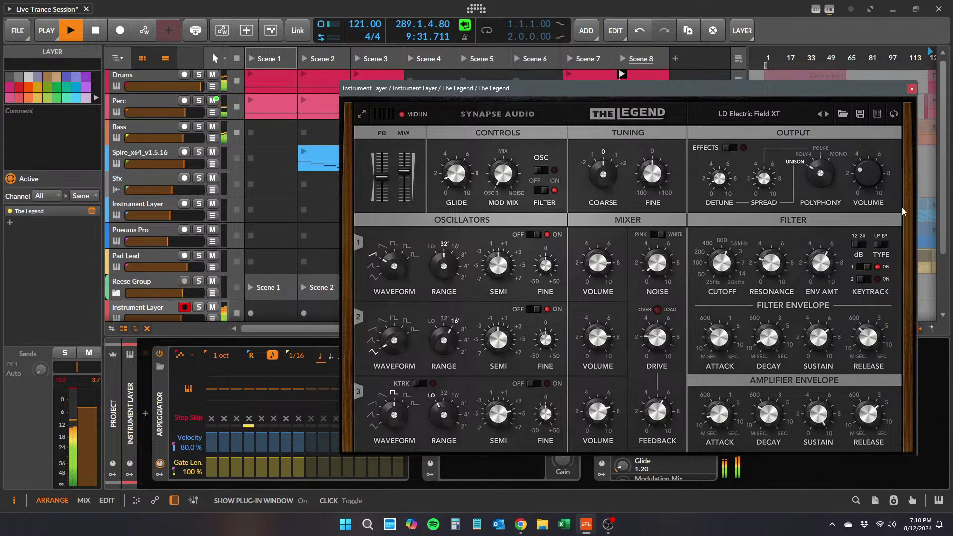
pyautogui.click(912, 89)
# - Open Spire's plug-in window, set the envelope 3 release to 356, and try out the envelope 1 sustain and modulation wheel
pyautogui.click(492, 363)
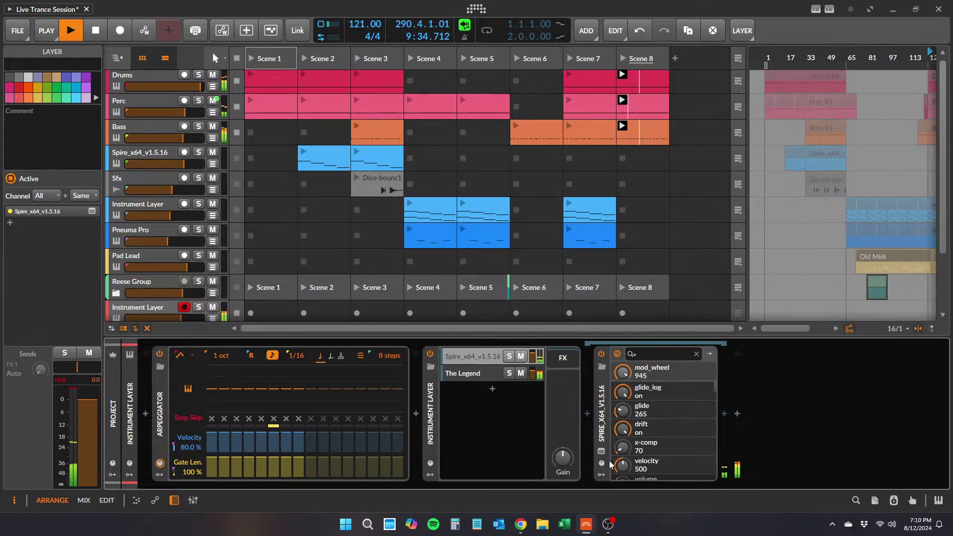
pyautogui.click(602, 451)
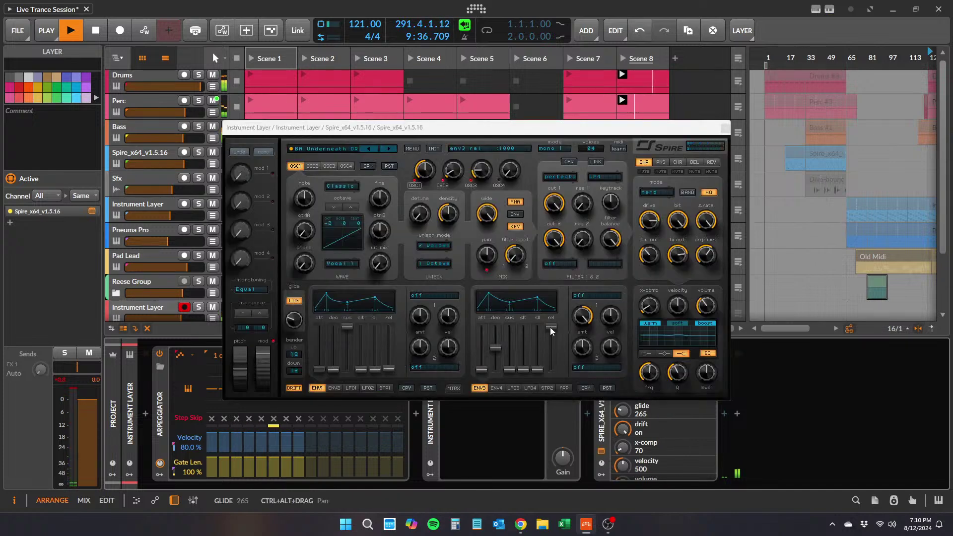
pyautogui.moveTo(550, 327); pyautogui.dragTo(558, 355)
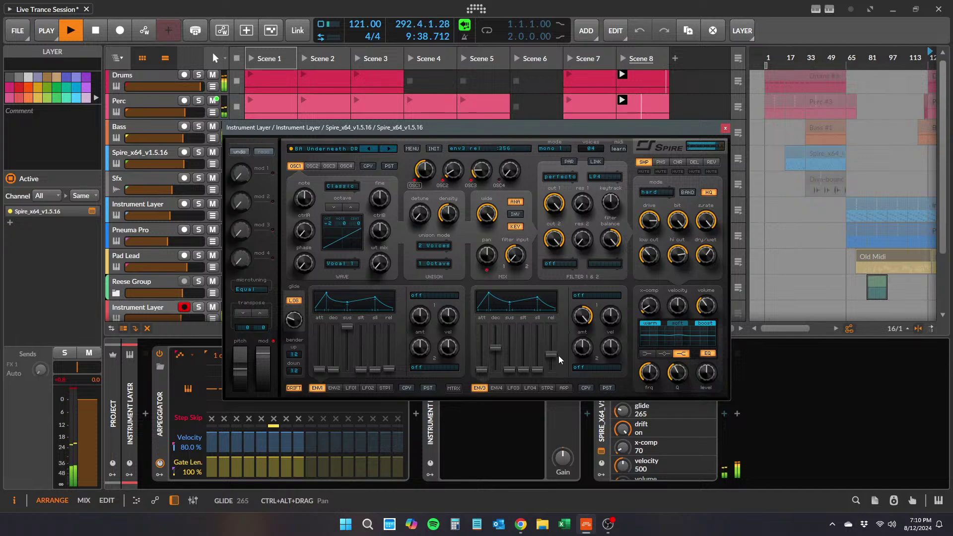
pyautogui.moveTo(347, 327); pyautogui.dragTo(337, 375)
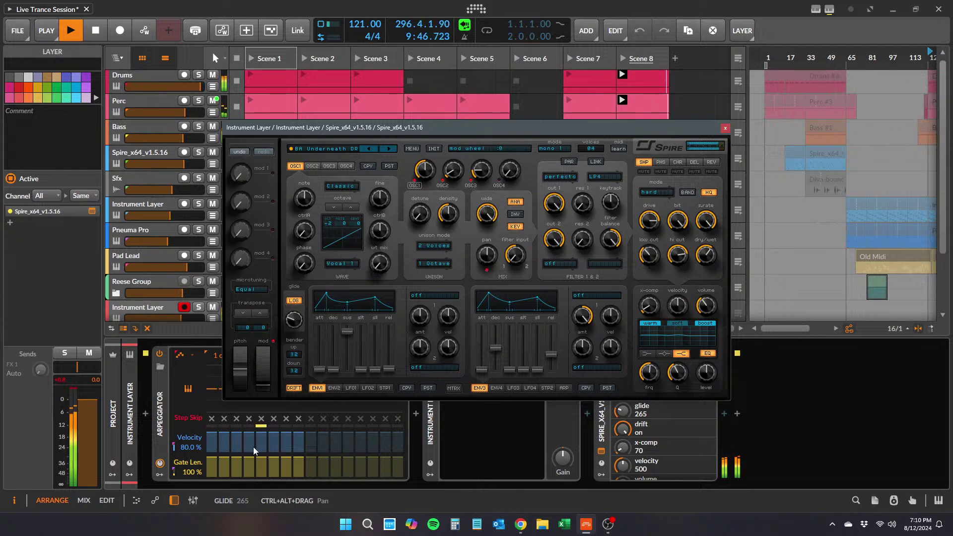
pyautogui.moveTo(268, 379); pyautogui.dragTo(269, 352)
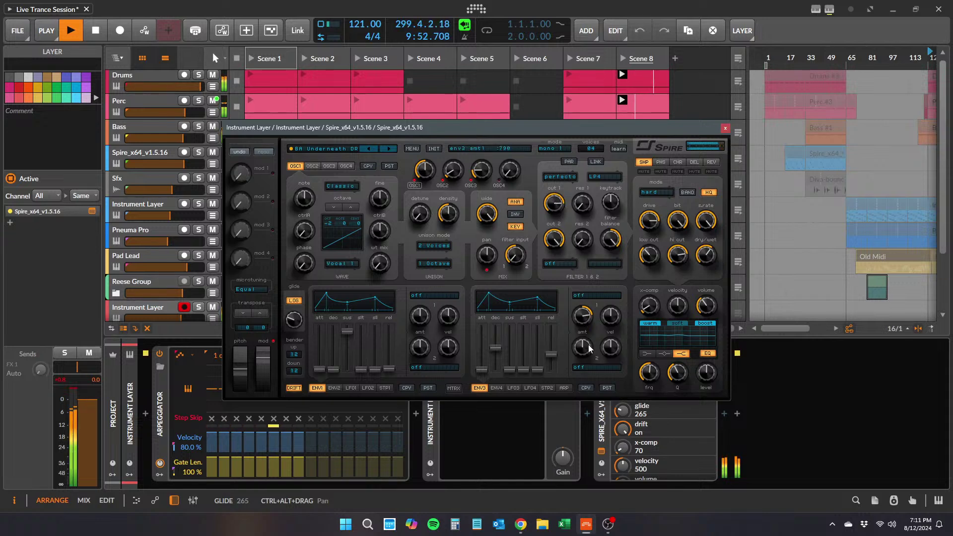
# - Route Spire's envelope 3 to Cutoff 1 with an amount of 660 and adjust the envelope's decay
pyautogui.click(588, 297)
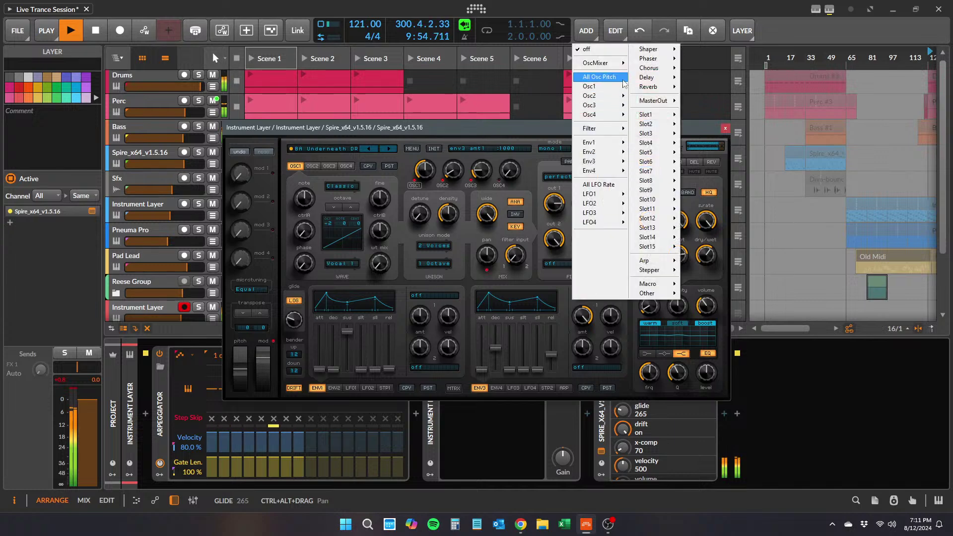
pyautogui.moveTo(596, 128)
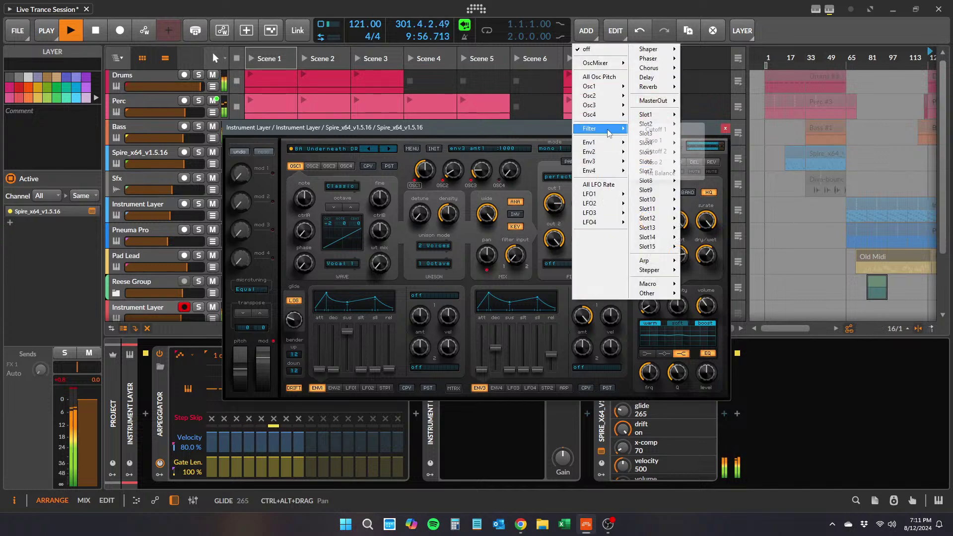
pyautogui.click(655, 130)
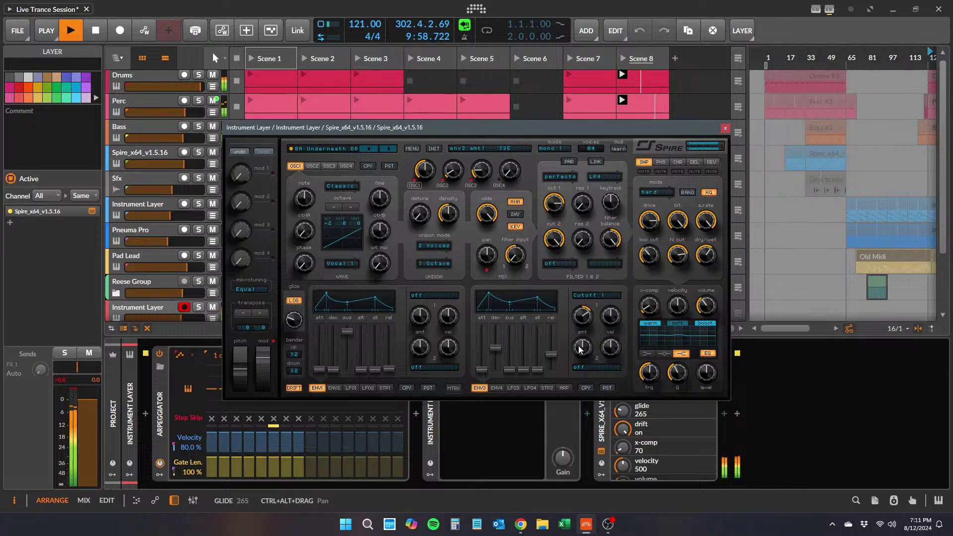
pyautogui.moveTo(493, 352); pyautogui.dragTo(497, 369)
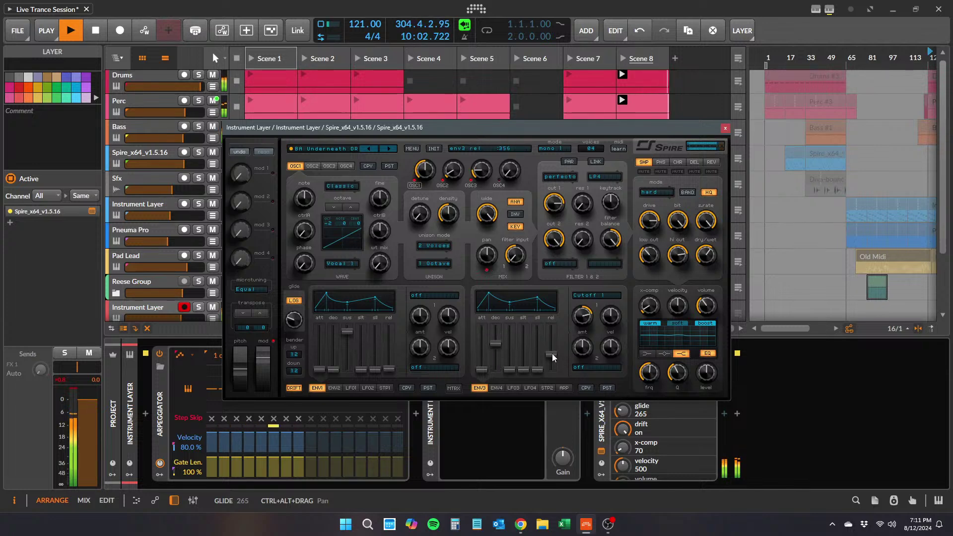
pyautogui.moveTo(552, 354); pyautogui.dragTo(557, 356)
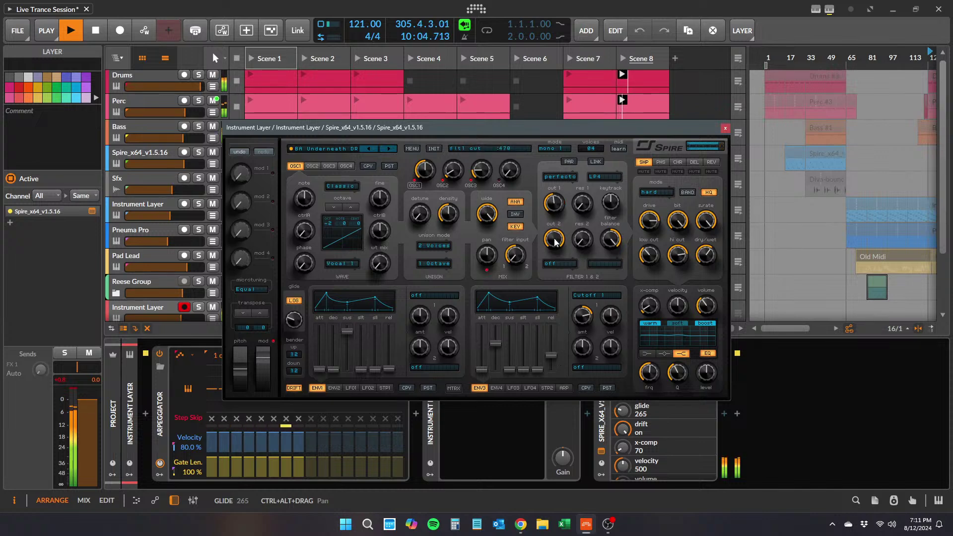
pyautogui.moveTo(582, 316); pyautogui.dragTo(602, 319)
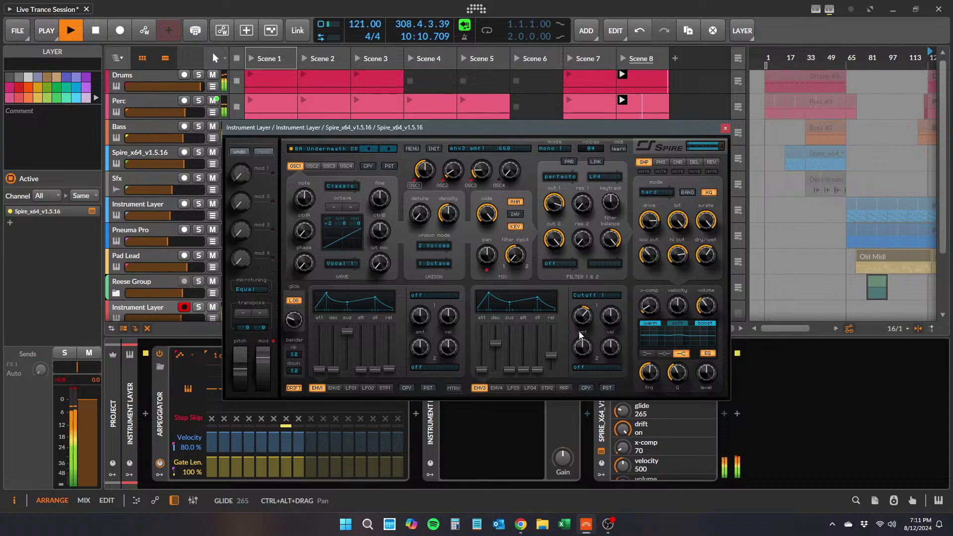
# - Lower Spire's envelope 1 sustain and raise its decay, and discard all edits by switching to the neighbouring patch and back
pyautogui.moveTo(349, 332); pyautogui.dragTo(338, 354)
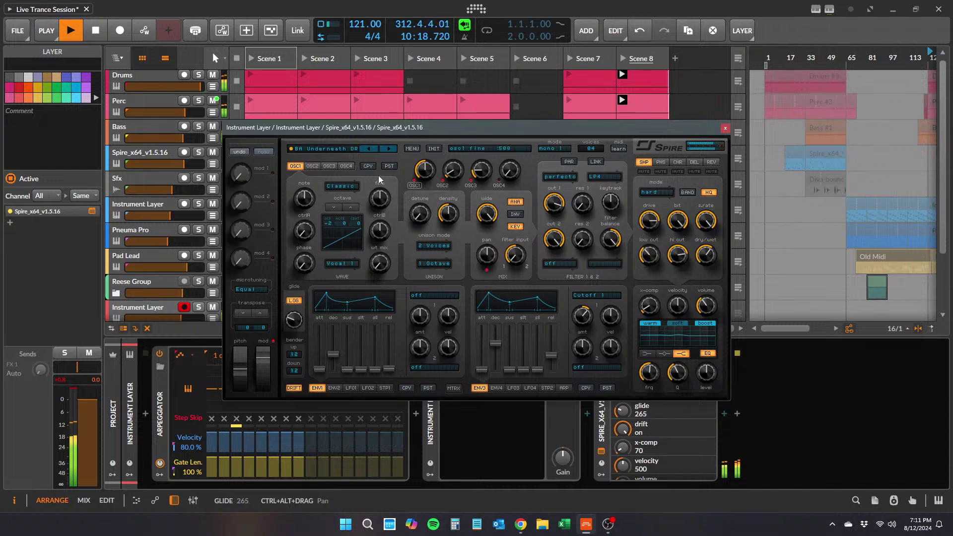
pyautogui.click(373, 148)
pyautogui.click(384, 149)
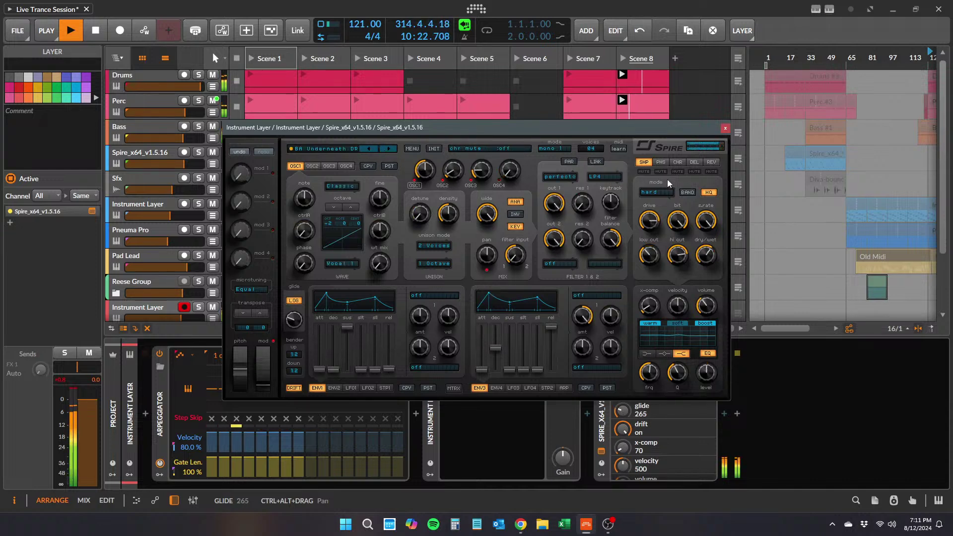
# - Close Spire's plug-in window and set the Arpeggiator's rate to 1/32
pyautogui.click(725, 130)
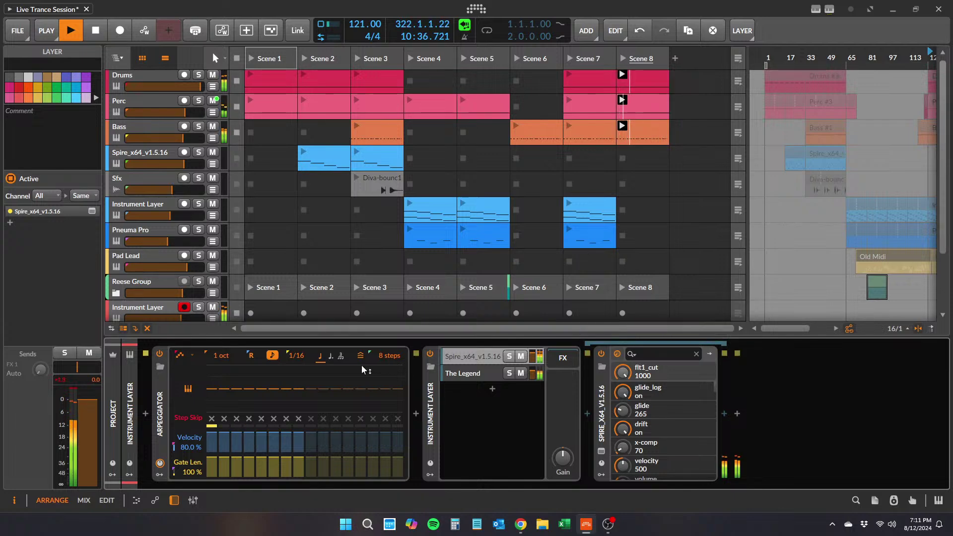
pyautogui.moveTo(296, 356)
pyautogui.mouseDown()
pyautogui.moveTo(296, 345)
pyautogui.moveTo(302, 357)
pyautogui.mouseUp()
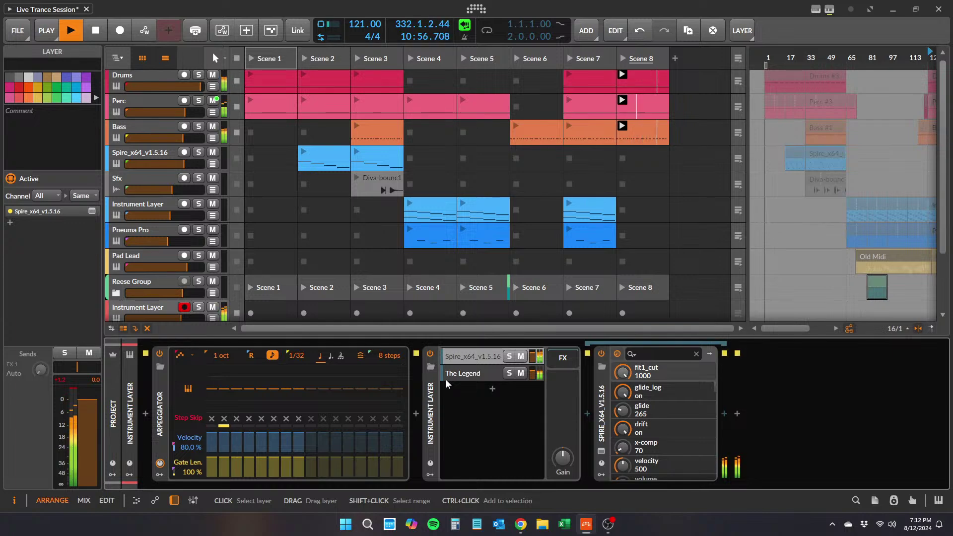
# - Set the Arpeggiator's rate to 1/16 and add the Sidechainer preset at the end of the Instrument Layer track's device chain
pyautogui.moveTo(302, 355); pyautogui.dragTo(302, 346)
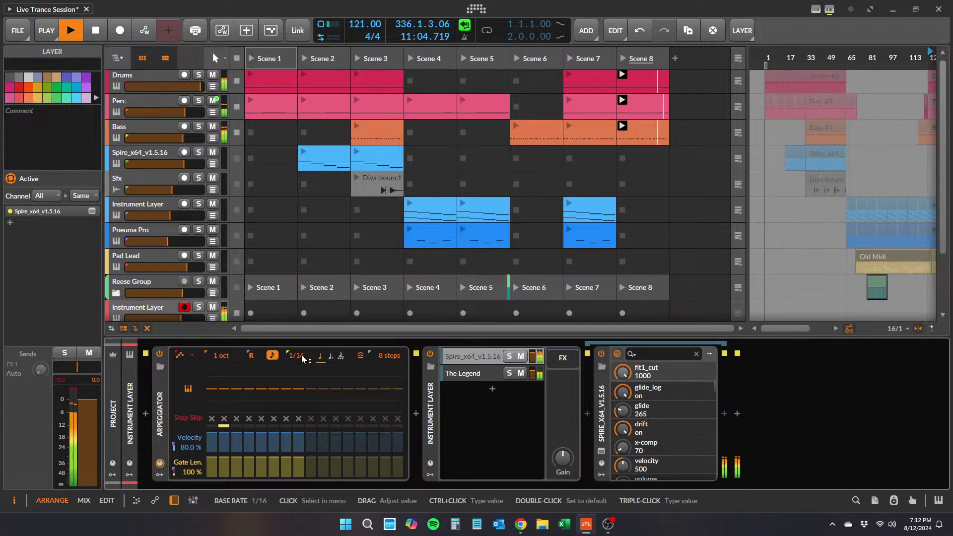
pyautogui.click(737, 413)
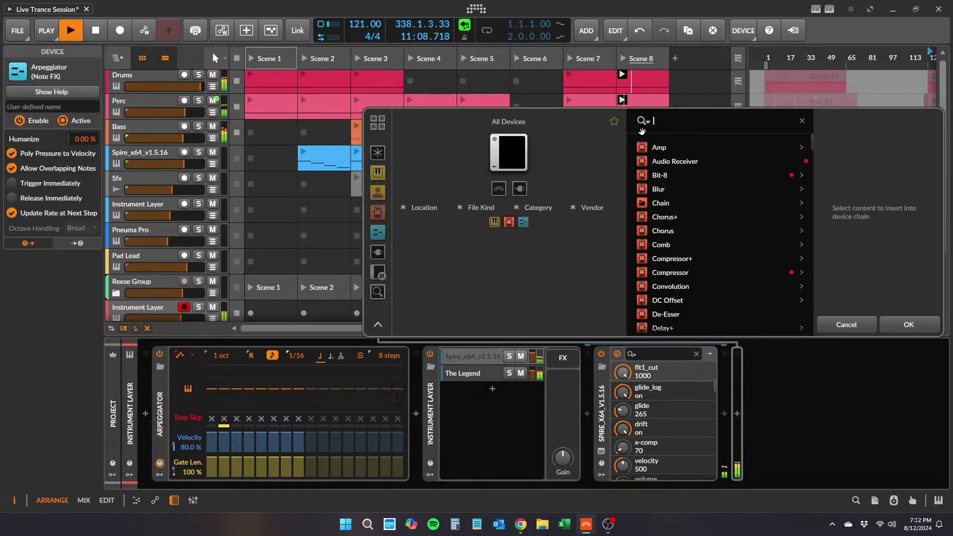
pyautogui.write('side')
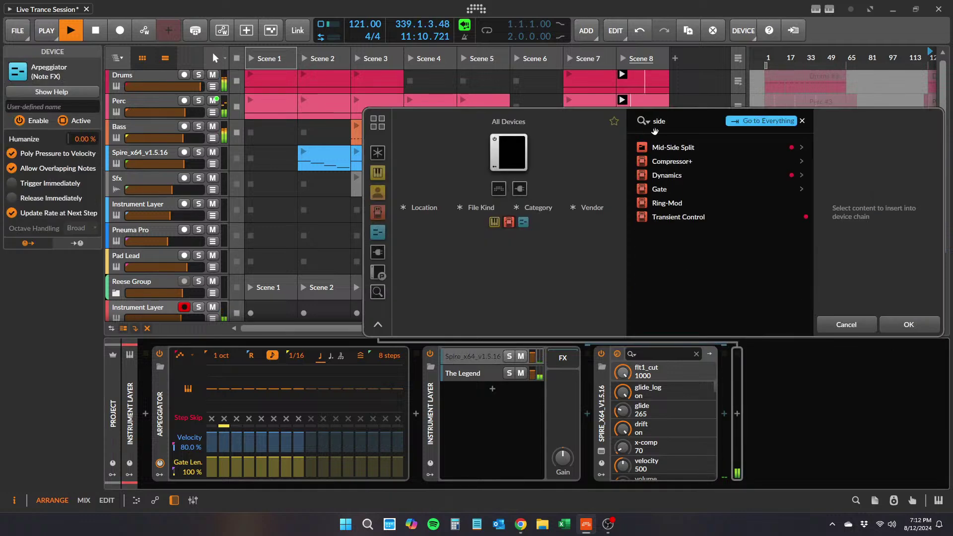
pyautogui.click(767, 121)
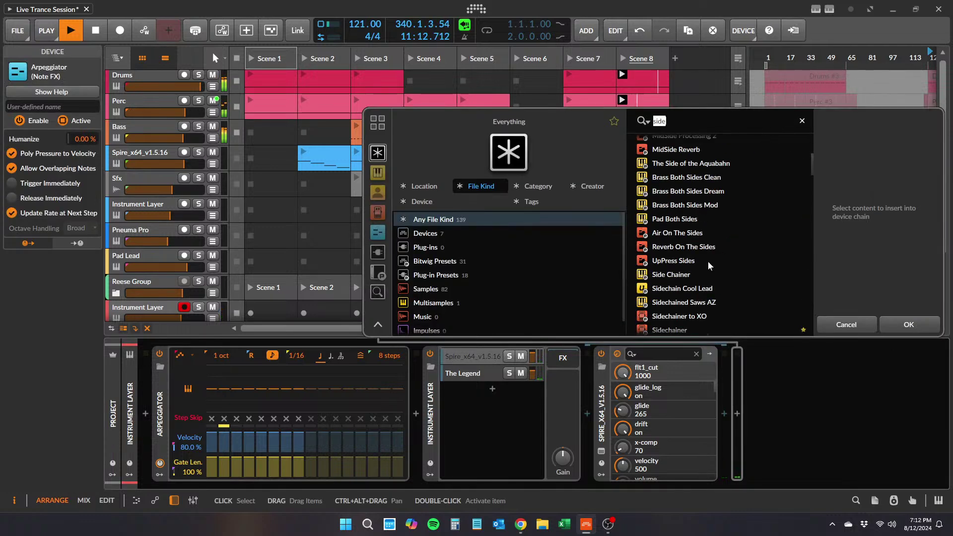
pyautogui.click(670, 329)
pyautogui.click(909, 324)
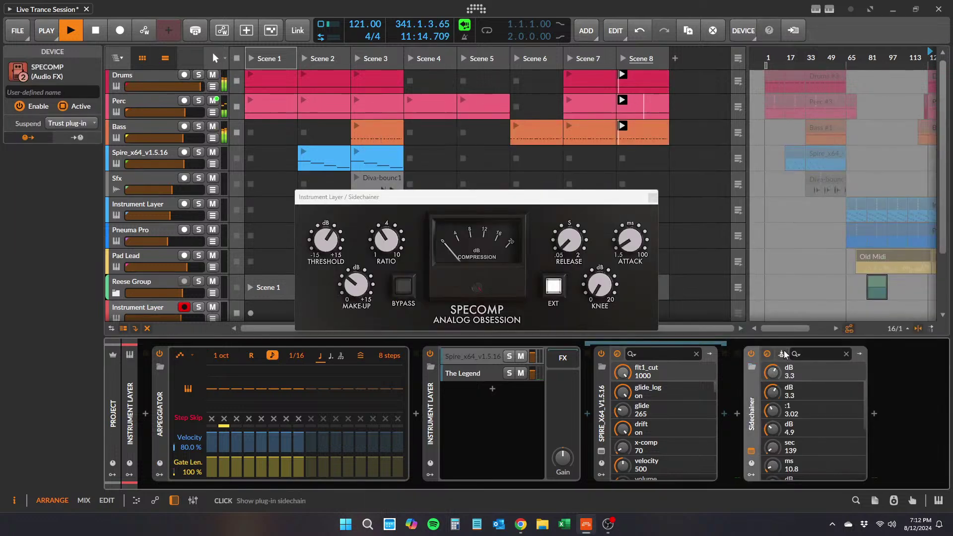
# - Set the Sidechainer's sidechain input to BM-HYPE Out from the Drums track
pyautogui.click(799, 379)
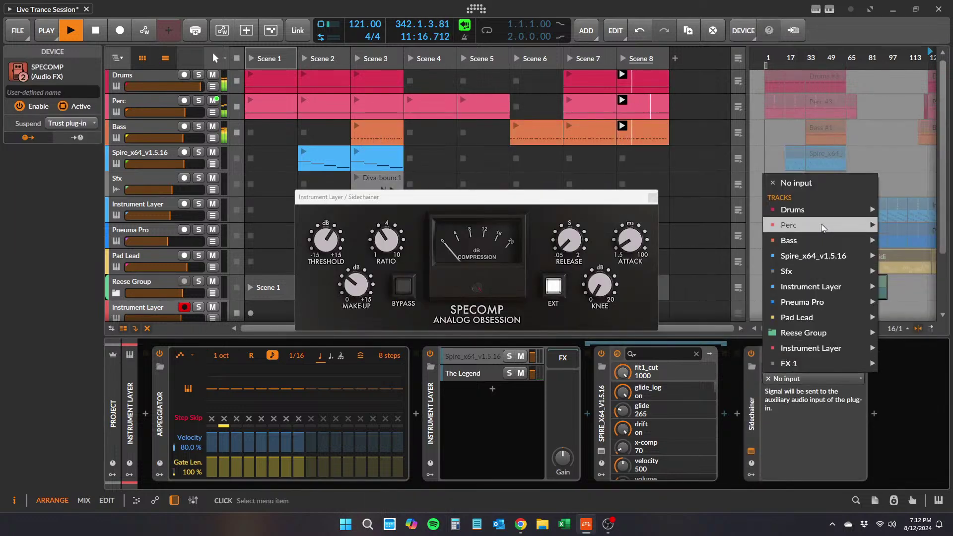
pyautogui.moveTo(824, 216)
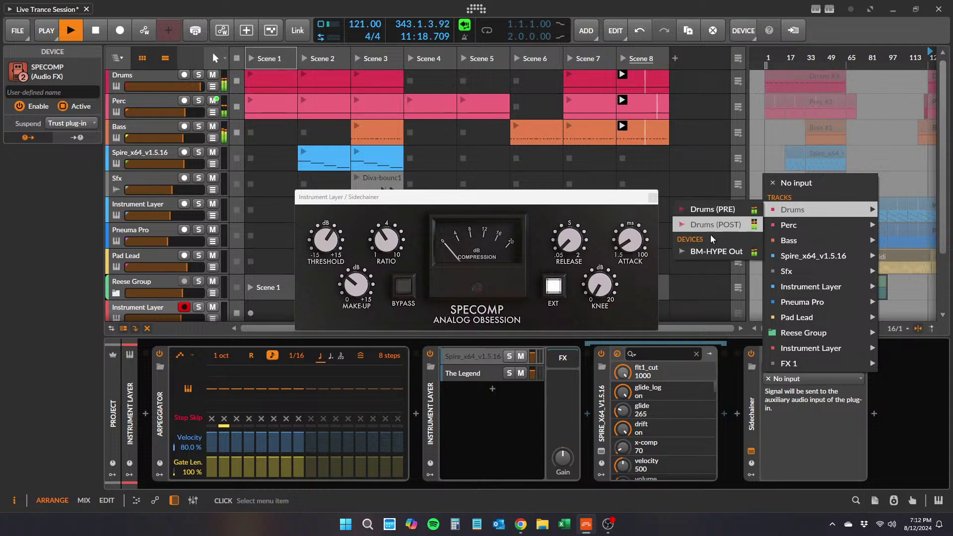
pyautogui.click(705, 252)
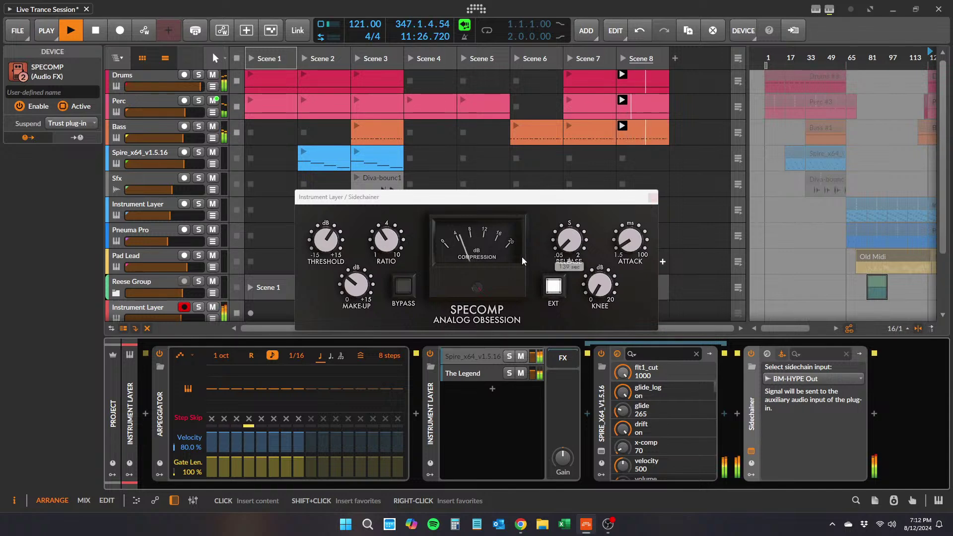
# - Adjust the Sidechainer's threshold, set its make-up to 3.2 dB and its attack to 7.8 ms, and close its plug-in window
pyautogui.moveTo(361, 292)
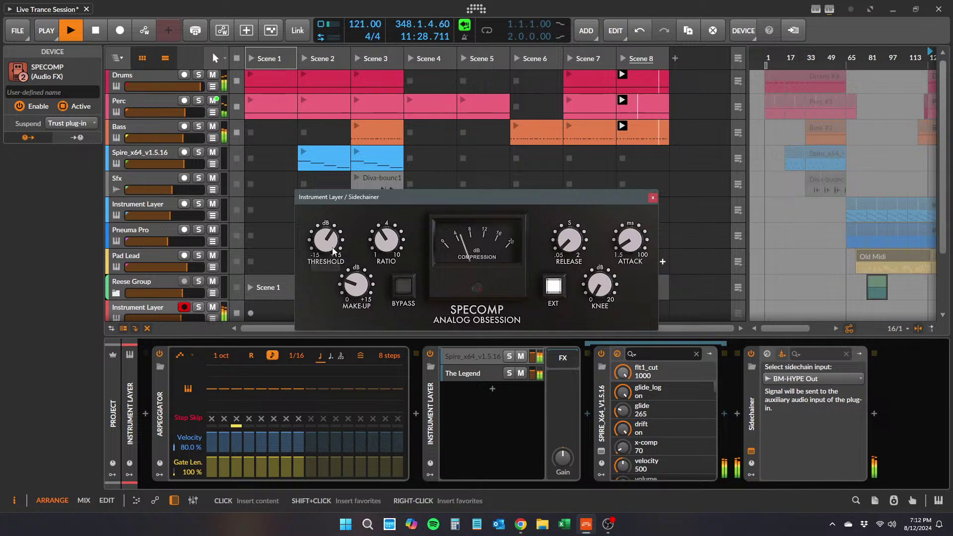
pyautogui.moveTo(336, 244)
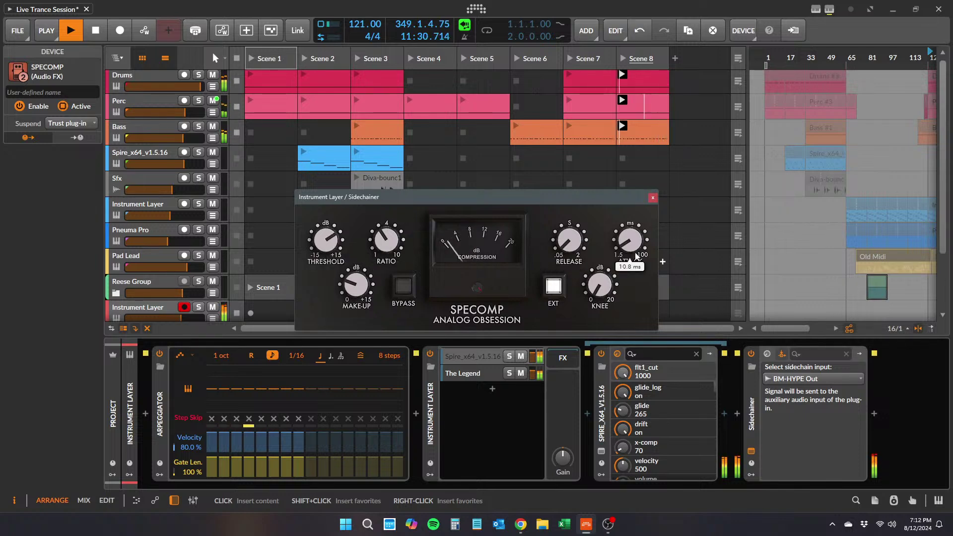
pyautogui.moveTo(574, 248)
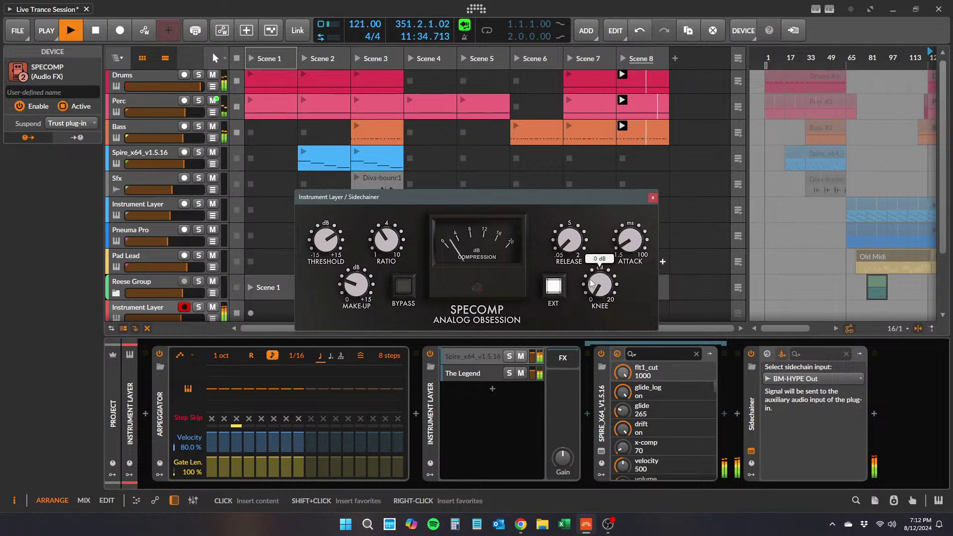
pyautogui.click(653, 198)
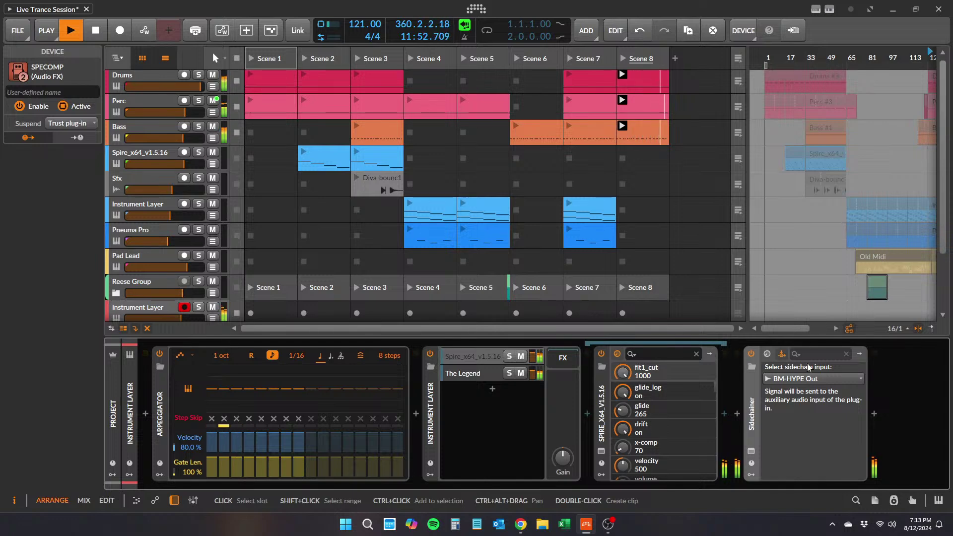
pyautogui.click(751, 451)
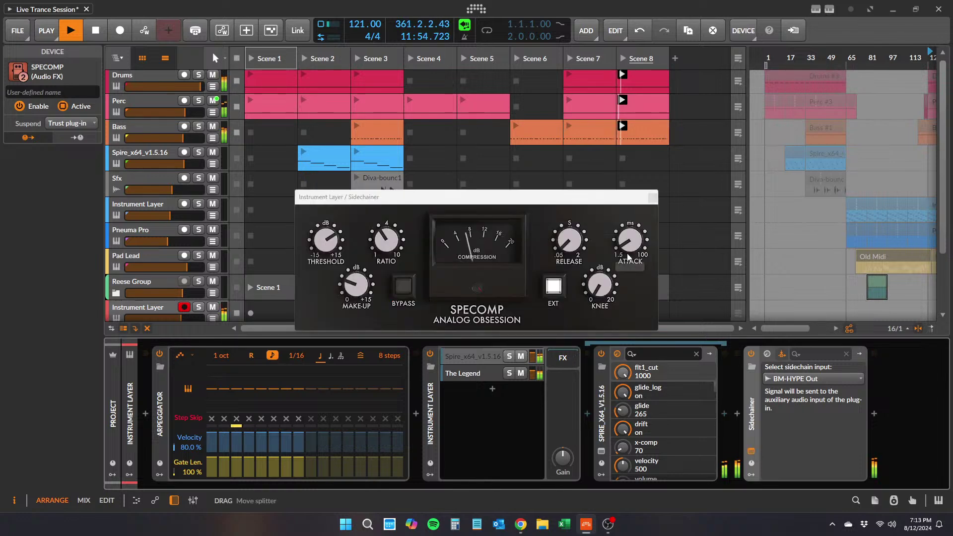
pyautogui.moveTo(633, 254); pyautogui.dragTo(637, 249)
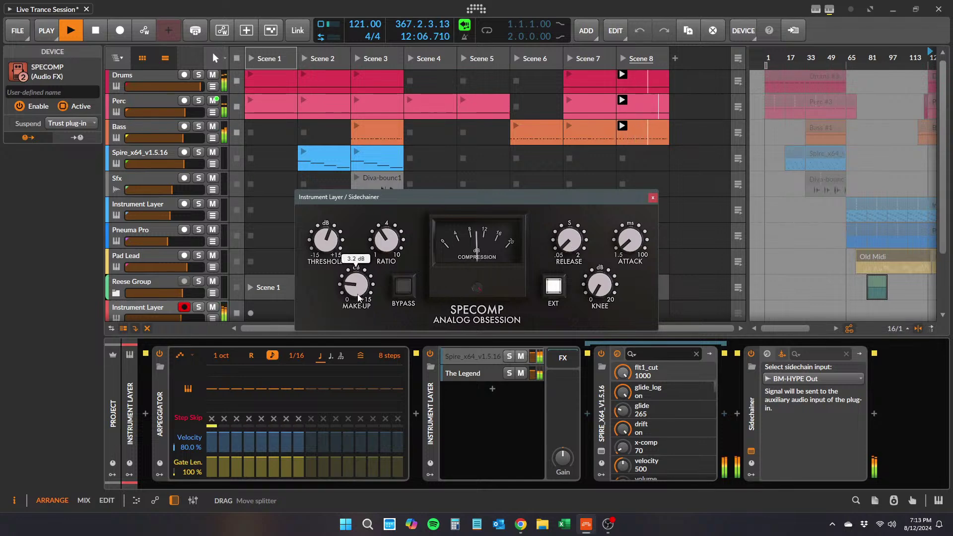
pyautogui.moveTo(389, 292); pyautogui.dragTo(396, 253)
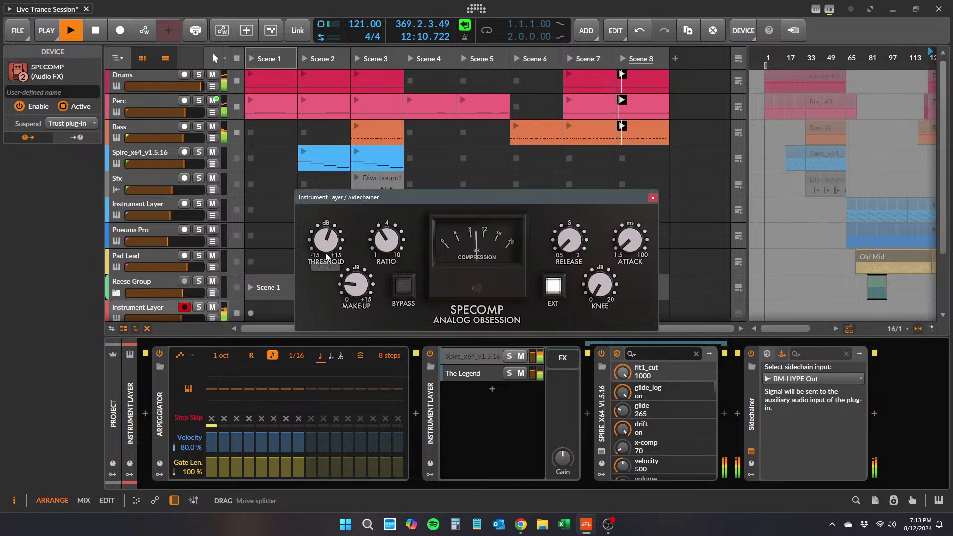
pyautogui.moveTo(362, 218); pyautogui.dragTo(359, 242)
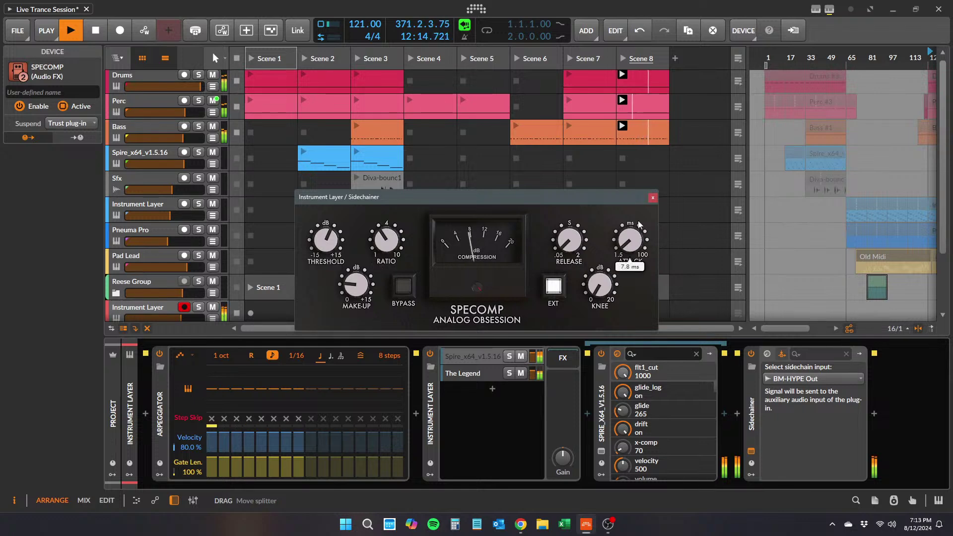
pyautogui.click(653, 197)
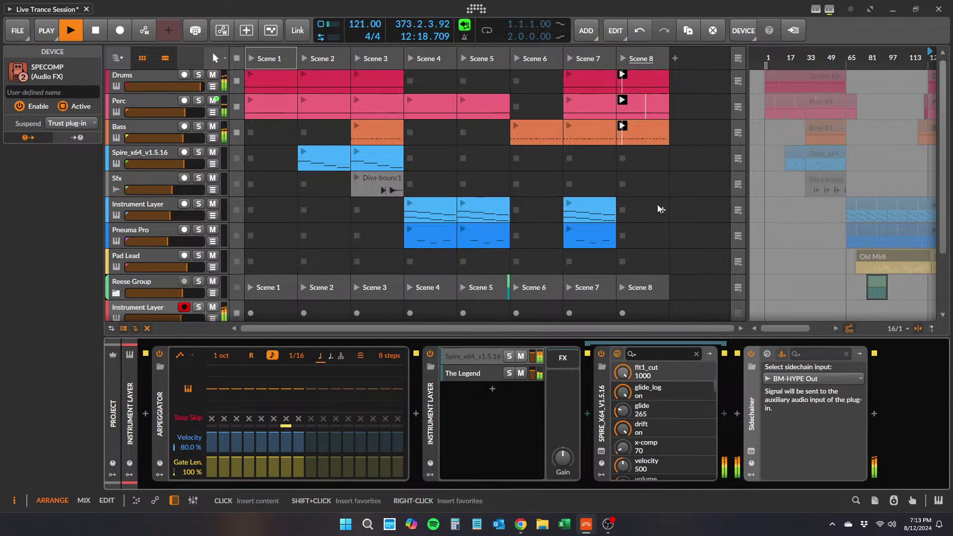
# - Lower the Spire layer's level slightly and record a clip into the Instrument Layer track's Scene 8 slot
pyautogui.moveTo(535, 360); pyautogui.dragTo(534, 364)
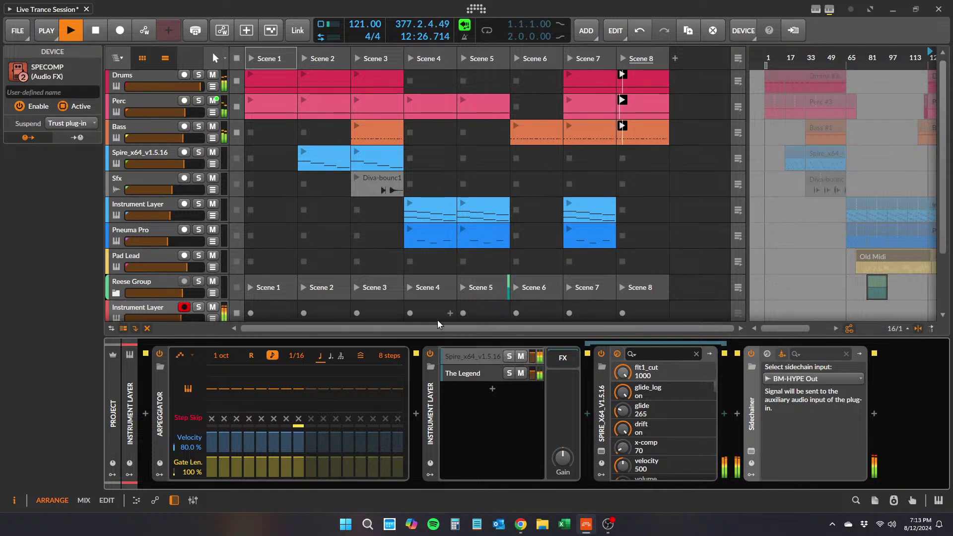
pyautogui.moveTo(439, 336); pyautogui.dragTo(443, 428)
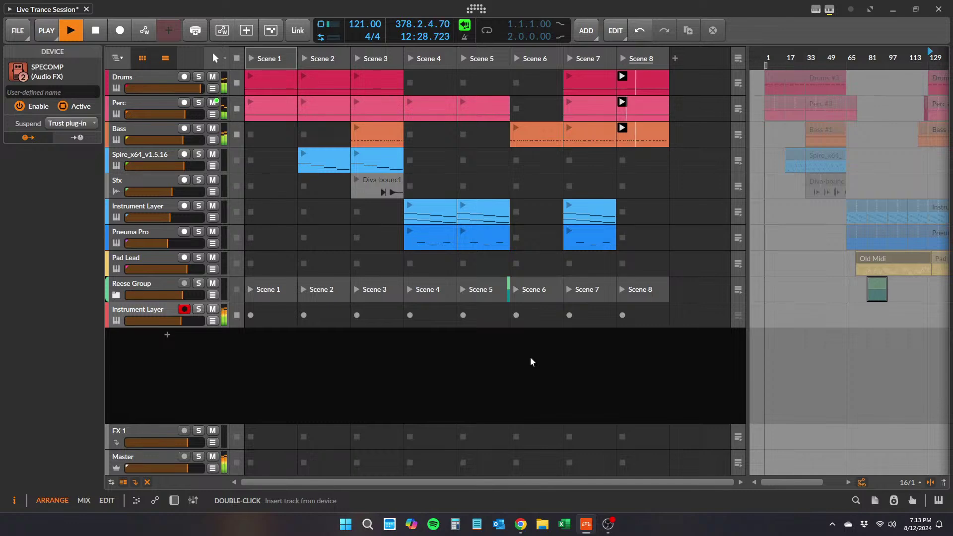
pyautogui.click(622, 315)
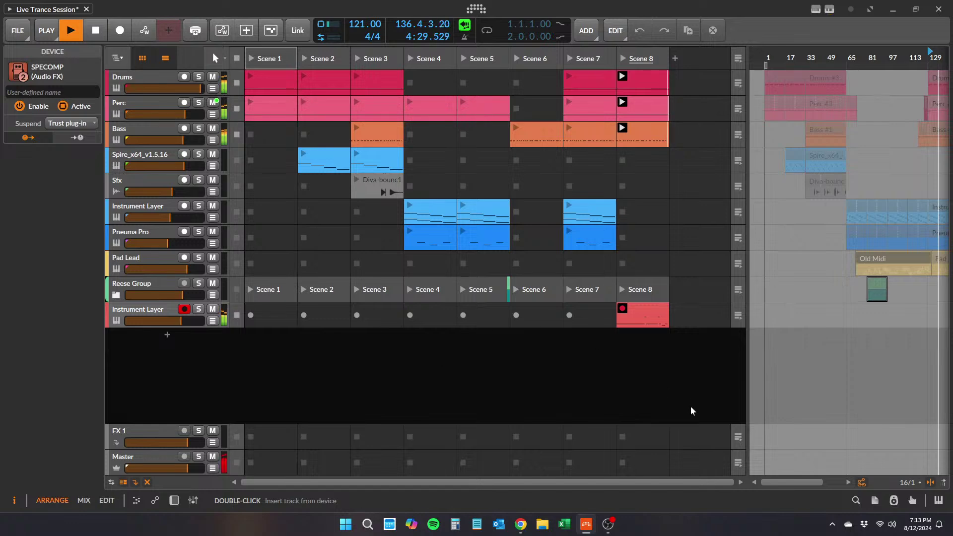
pyautogui.press('space')
# - Align the notes in bars 7 and 8 of the recorded Scene 8 clip to the grid and shorten its loop to 8 bars
pyautogui.doubleClick(636, 310)
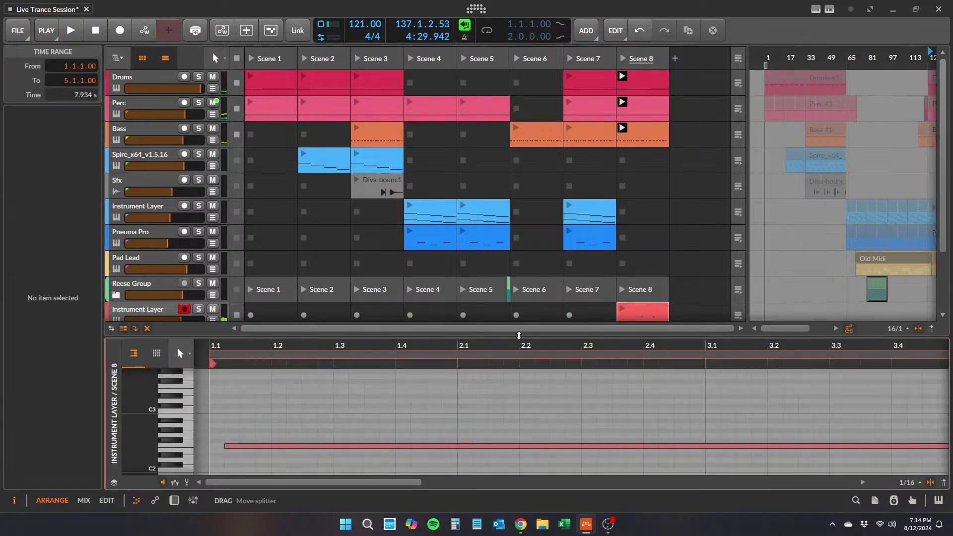
pyautogui.moveTo(519, 336); pyautogui.dragTo(284, 291)
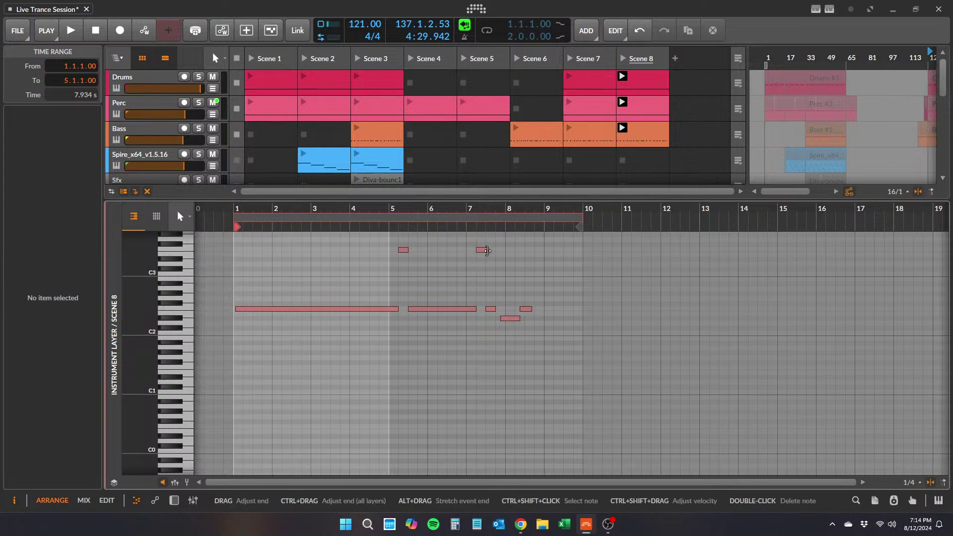
pyautogui.click(483, 251)
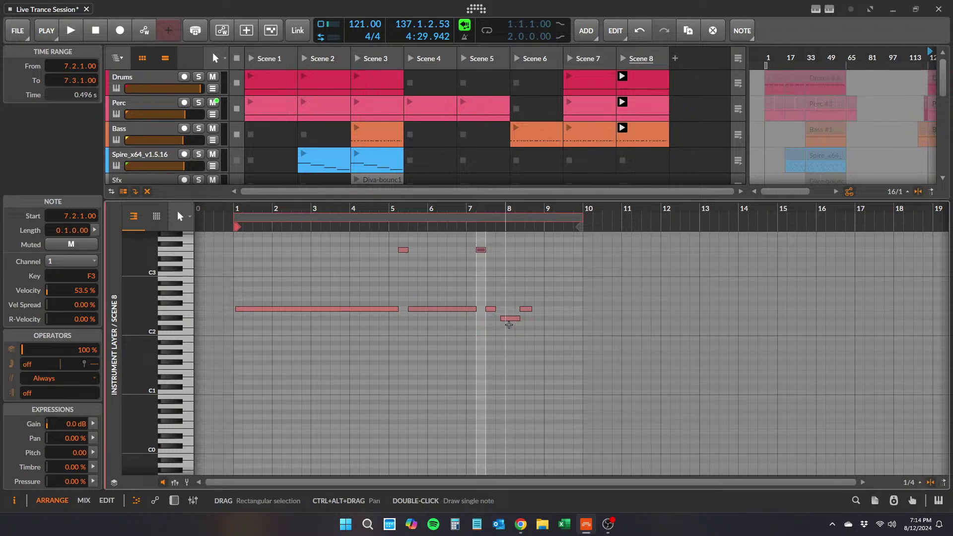
pyautogui.click(502, 320)
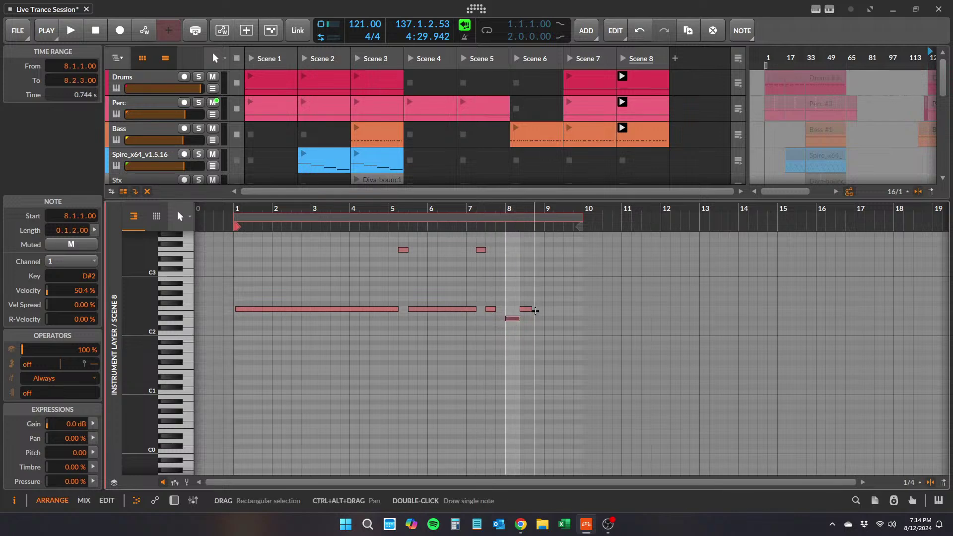
pyautogui.moveTo(528, 311); pyautogui.dragTo(506, 308)
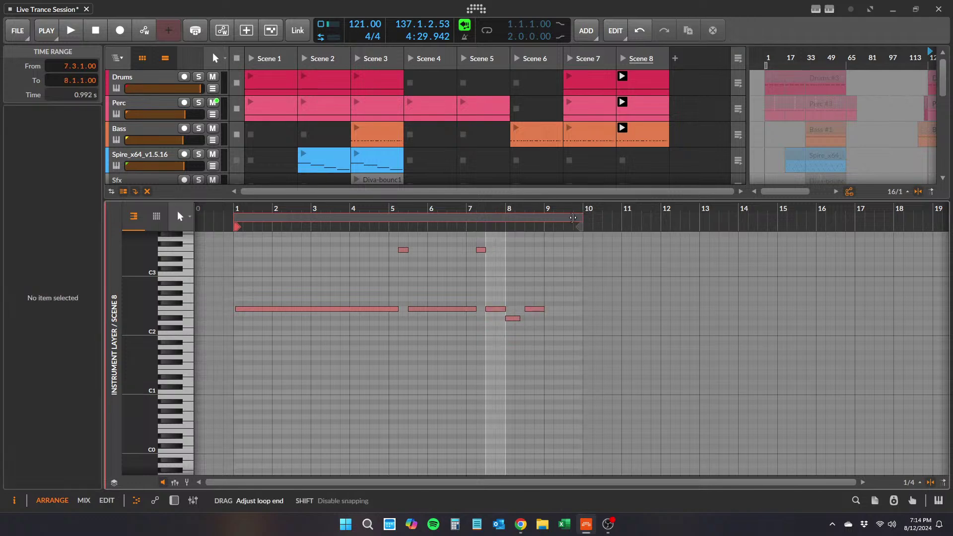
pyautogui.moveTo(581, 219); pyautogui.dragTo(544, 219)
# - Extend the start of the long first F2 note to 1.1.1 and play the clip back
pyautogui.press('space')
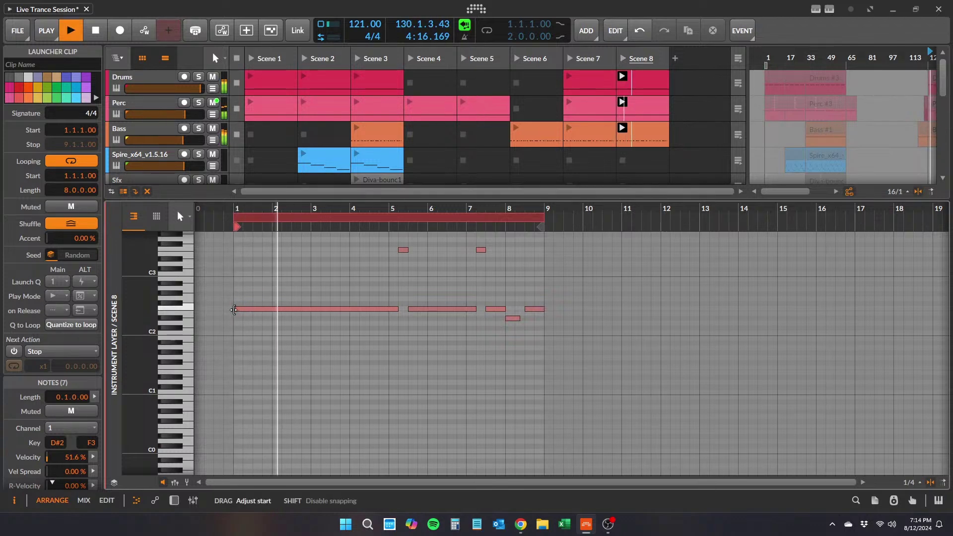
pyautogui.click(236, 309)
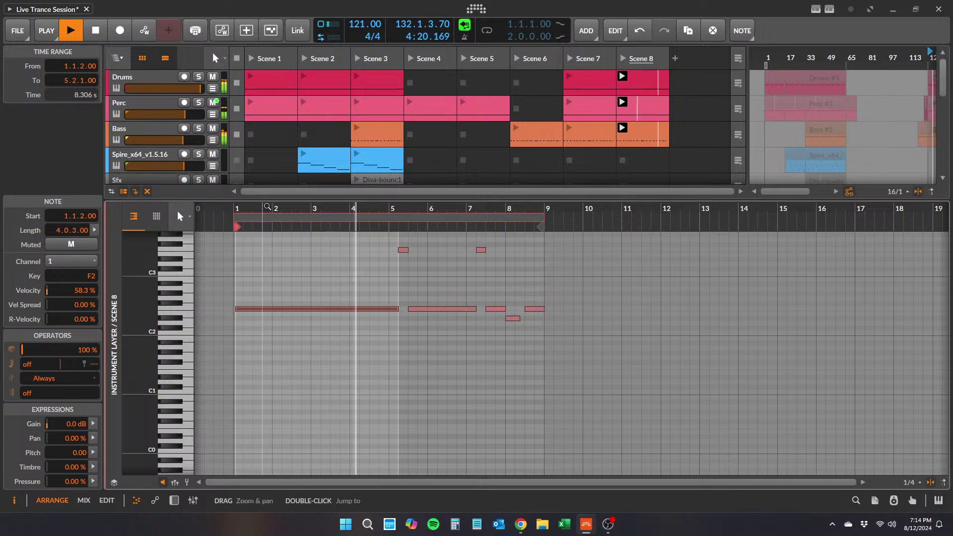
pyautogui.moveTo(240, 211); pyautogui.dragTo(273, 309)
pyautogui.press('space')
pyautogui.moveTo(398, 214); pyautogui.dragTo(315, 163)
pyautogui.press('space')
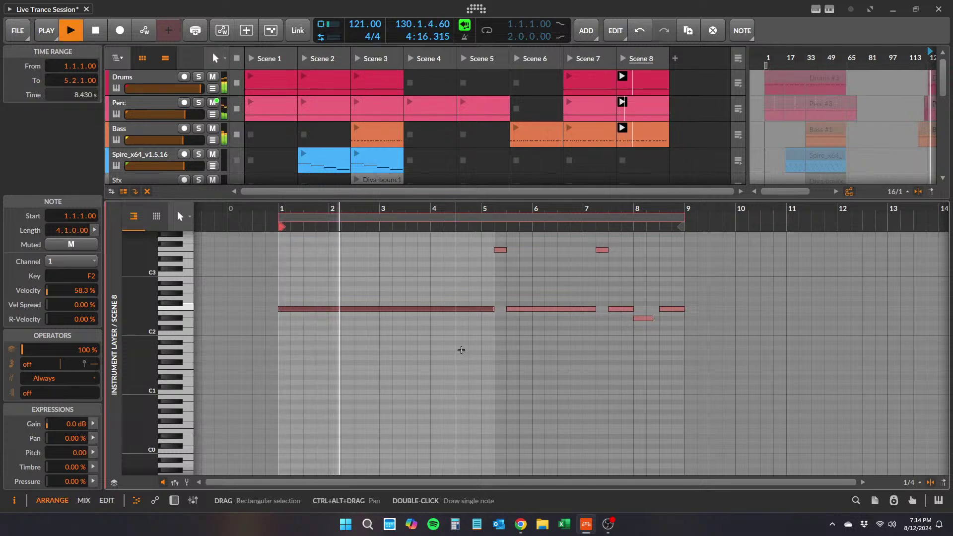
# - Break the long F2 note into separate notes starting on bars 1, 2, 3 and 4, and delete the one in bar 2
pyautogui.press('space')
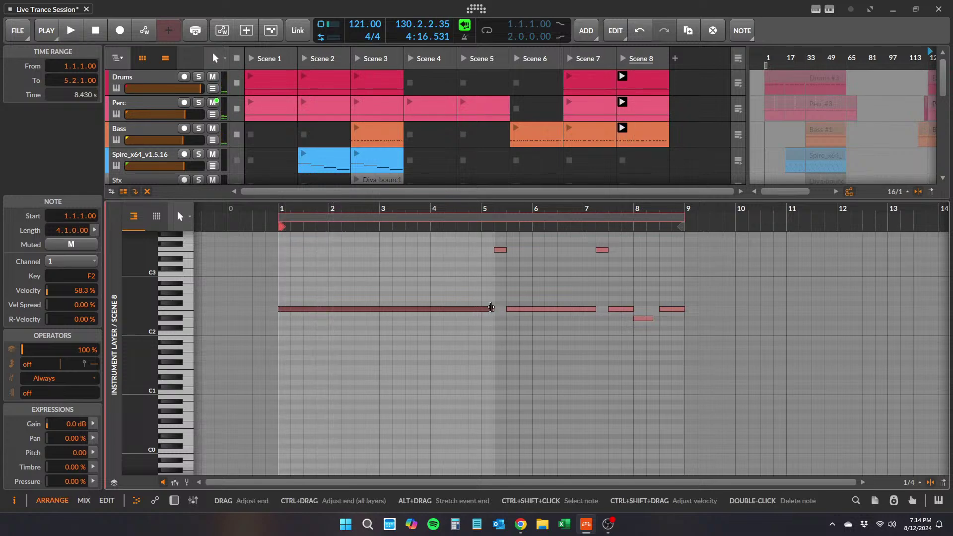
pyautogui.moveTo(493, 308)
pyautogui.mouseDown()
pyautogui.moveTo(293, 308)
pyautogui.moveTo(358, 316)
pyautogui.moveTo(347, 312)
pyautogui.moveTo(494, 309)
pyautogui.mouseUp()
pyautogui.press('space')
pyautogui.press('space')
pyautogui.press('space')
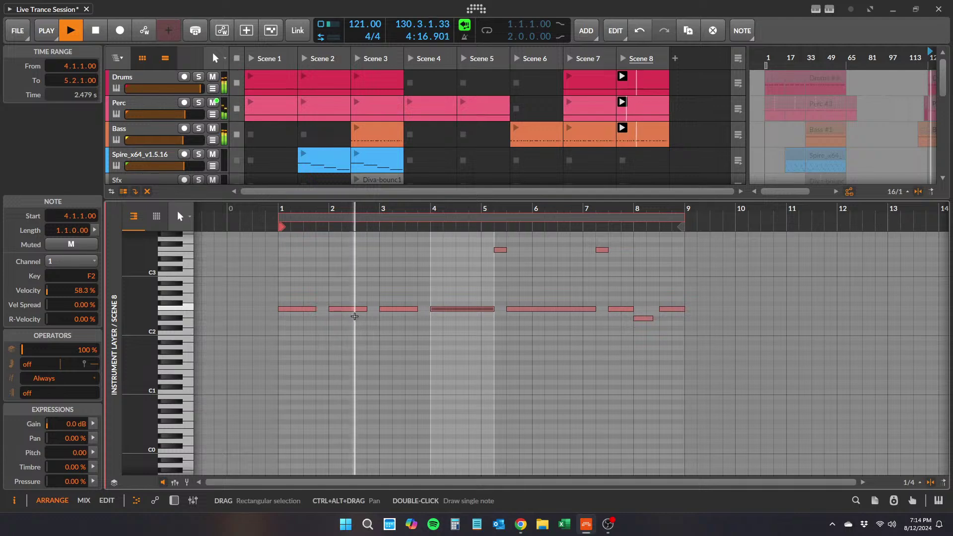
pyautogui.doubleClick(355, 309)
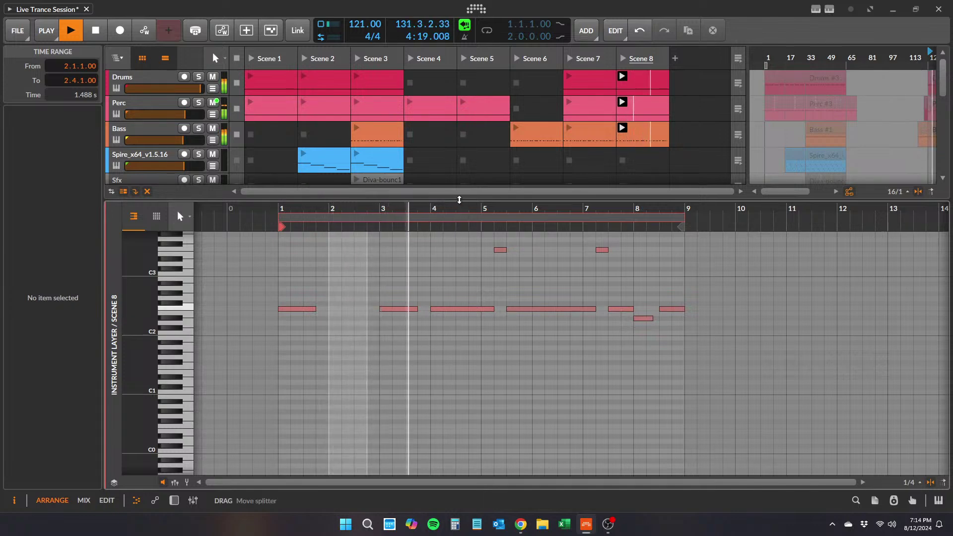
# - Duplicate the Drums, Perc and Bass clips of Scene 8 into a new Scene 9
pyautogui.moveTo(441, 199); pyautogui.dragTo(400, 350)
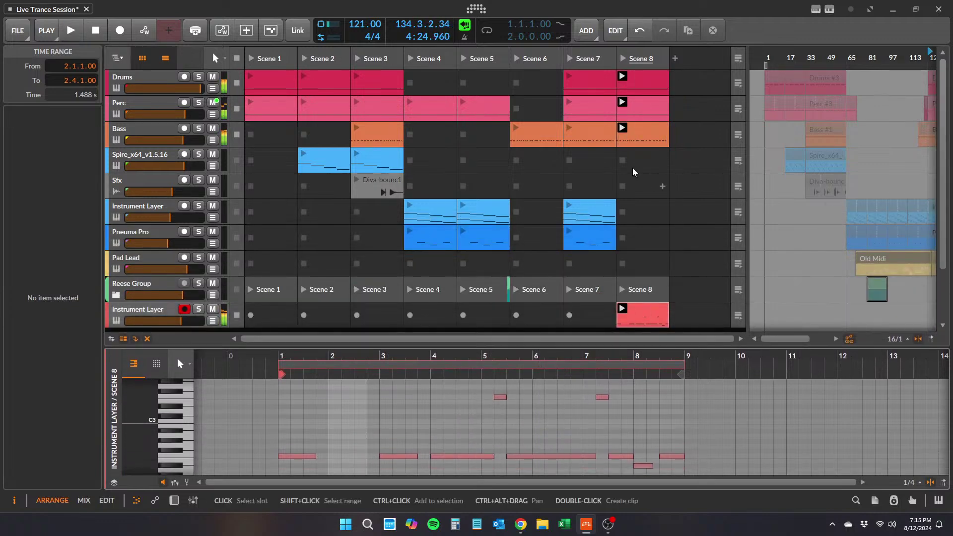
pyautogui.click(648, 80)
pyautogui.keyDown('shift'); pyautogui.click(647, 130); pyautogui.keyUp('shift')
pyautogui.moveTo(647, 87); pyautogui.dragTo(704, 86)
# - Copy the Instrument Layer clip so it fills both Scene 8 and Scene 9, and open the Scene 8 clip for editing
pyautogui.click(643, 313)
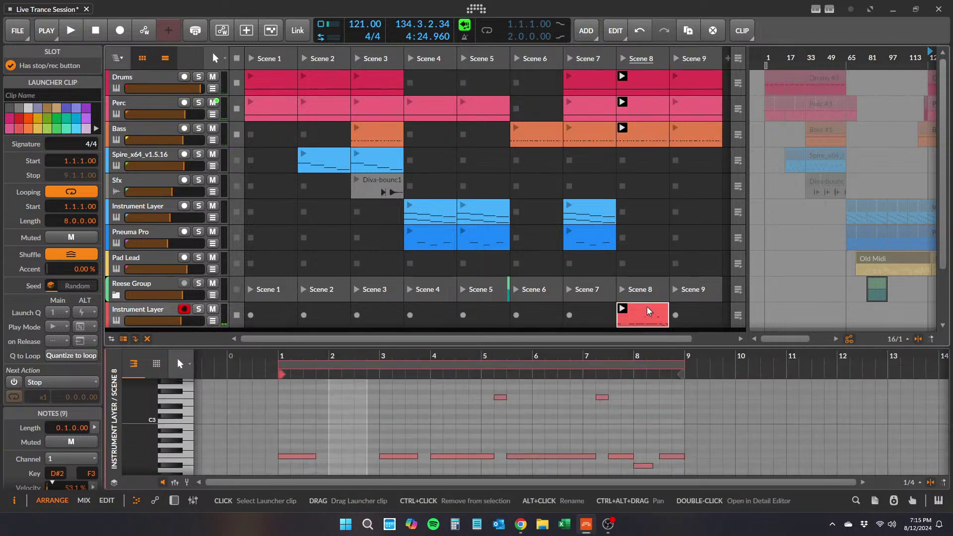
pyautogui.moveTo(648, 311); pyautogui.dragTo(707, 309)
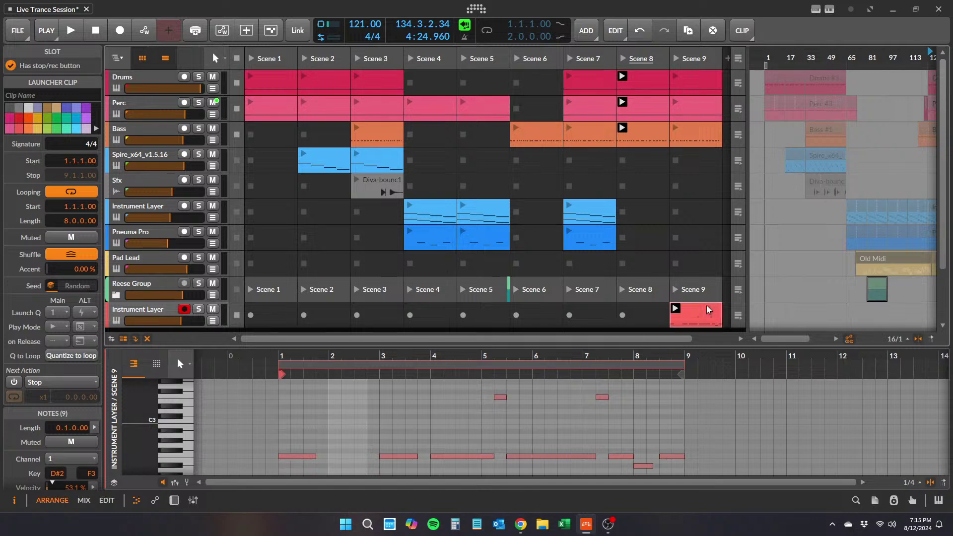
pyautogui.click(644, 313)
pyautogui.doubleClick(644, 312)
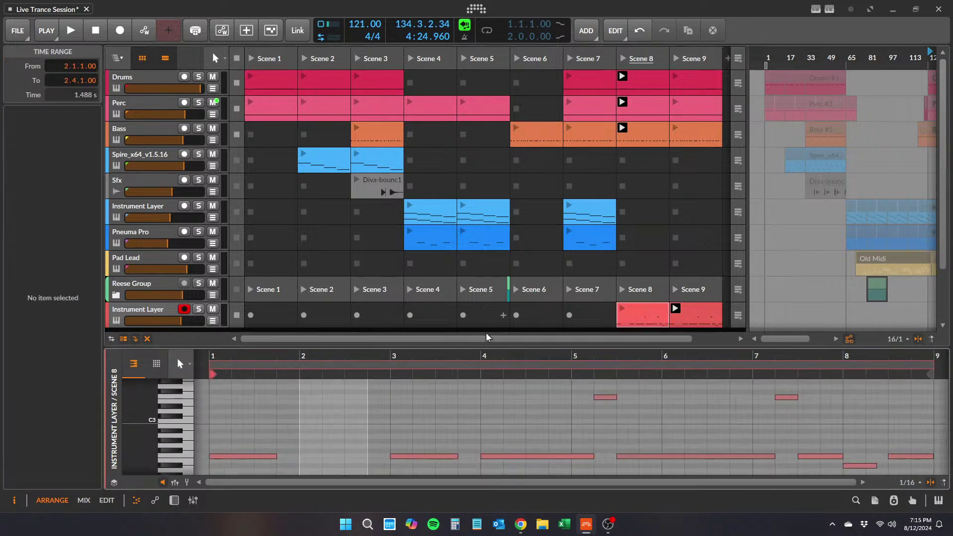
# - Cut the Scene 8 Instrument Layer clip down to a four-bar loop, deleting its notes from bar 4 onward, and launch Scene 8
pyautogui.moveTo(474, 347); pyautogui.dragTo(399, 155)
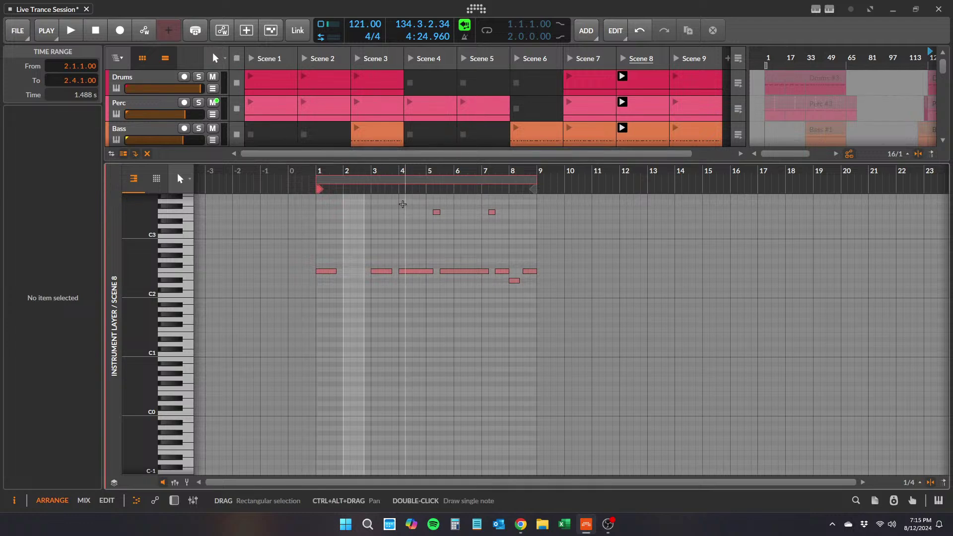
pyautogui.moveTo(402, 204); pyautogui.dragTo(536, 330)
pyautogui.press('Delete')
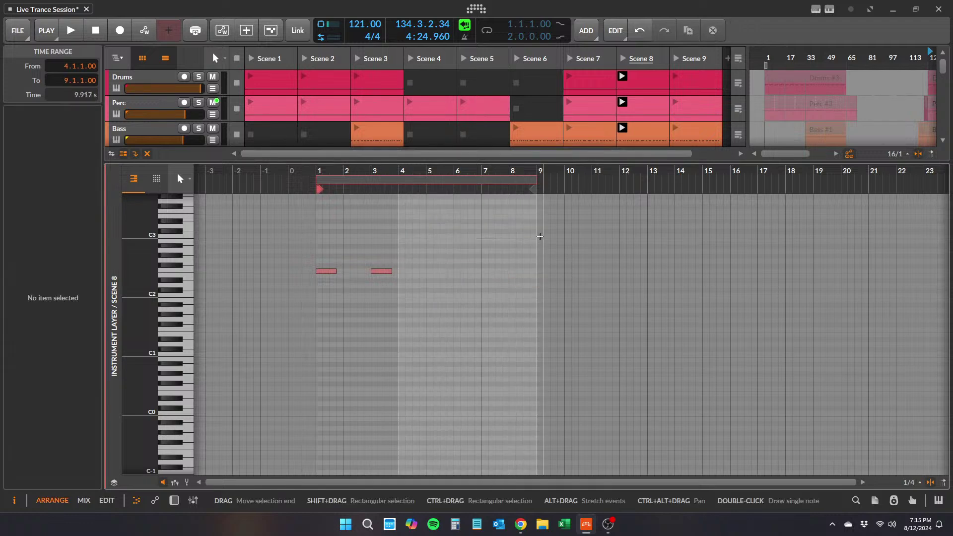
pyautogui.moveTo(536, 182); pyautogui.dragTo(412, 179)
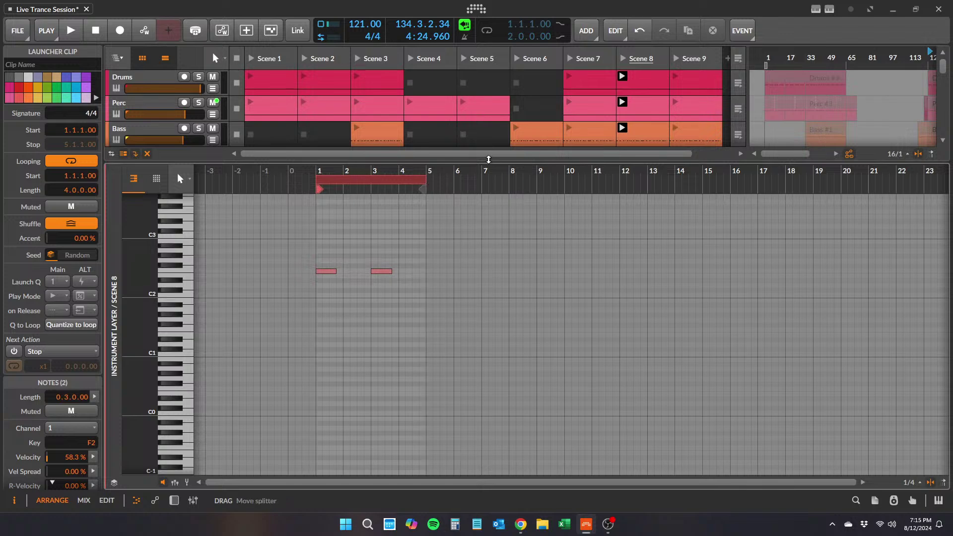
pyautogui.moveTo(489, 160); pyautogui.dragTo(489, 360)
pyautogui.click(623, 60)
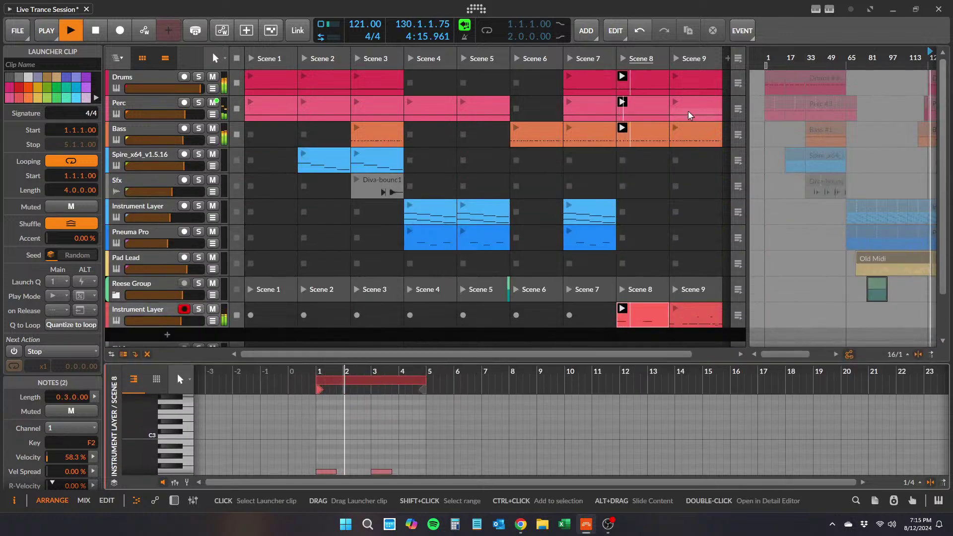
# - In the Scene 9 clip, replace the F2 notes in bars 1 and 3 by extending the bar 4 note's start to 1.1.1, and launch Scene 9
pyautogui.click(692, 314)
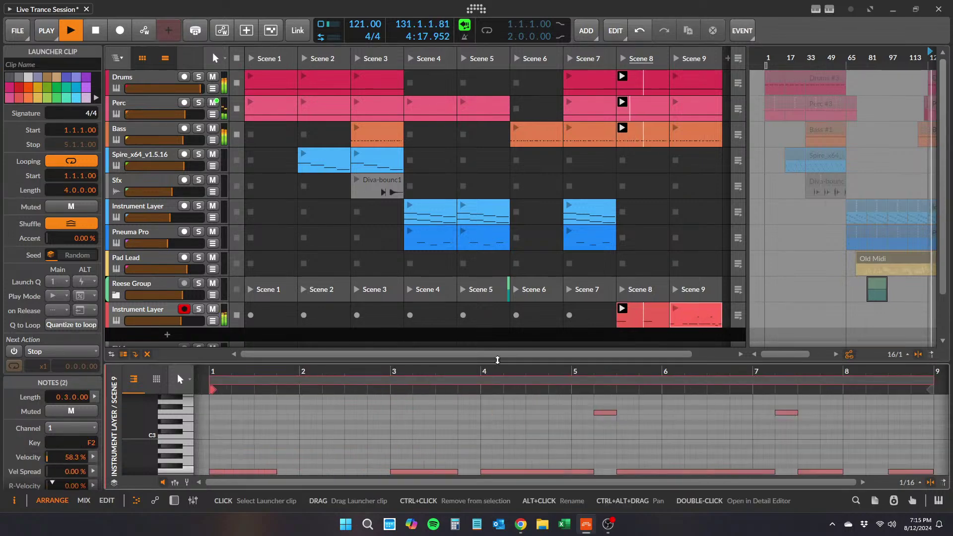
pyautogui.moveTo(498, 359); pyautogui.dragTo(532, 211)
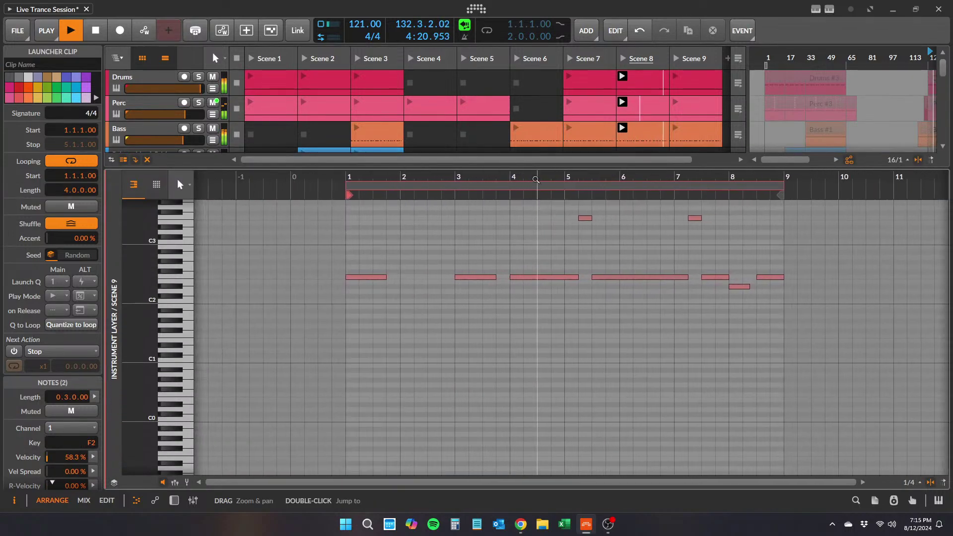
pyautogui.doubleClick(478, 277)
pyautogui.doubleClick(379, 277)
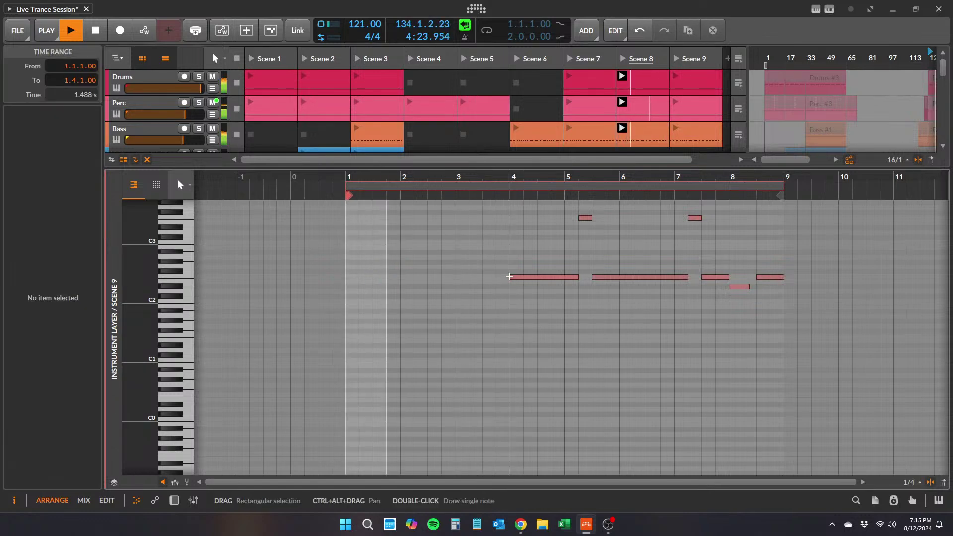
pyautogui.moveTo(510, 276); pyautogui.dragTo(345, 267)
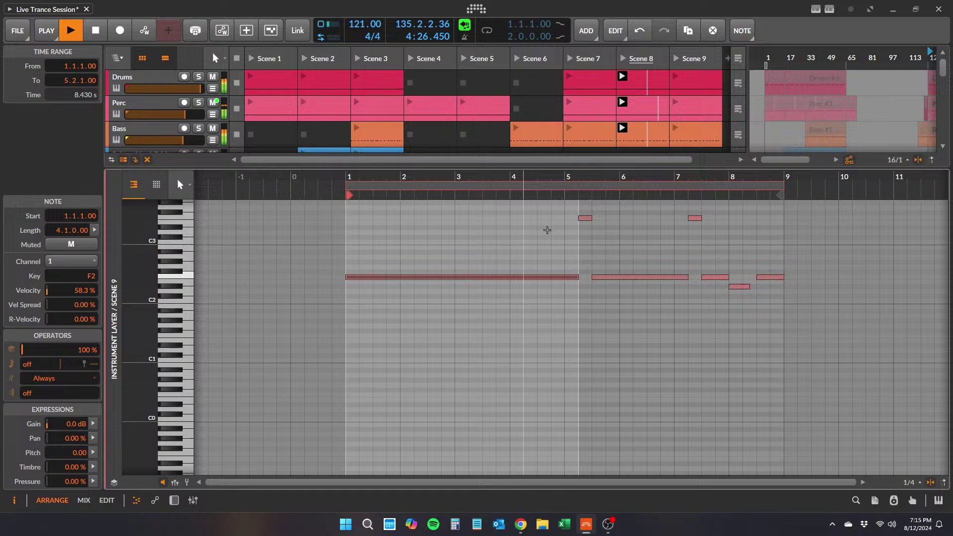
pyautogui.click(677, 60)
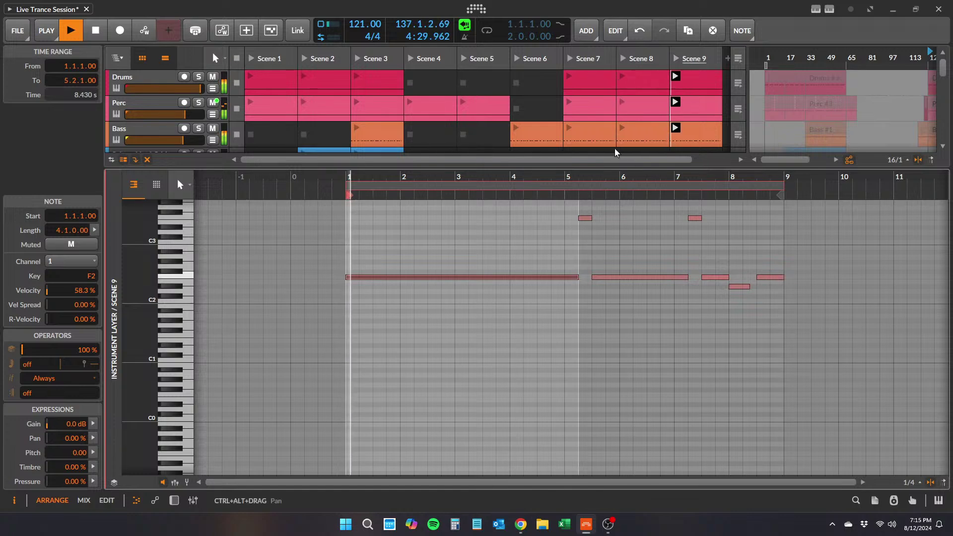
# - Lengthen the D#2 note in bar 8 of the Scene 9 clip to end at 8.3.1, and save the project
pyautogui.moveTo(569, 169); pyautogui.dragTo(569, 291)
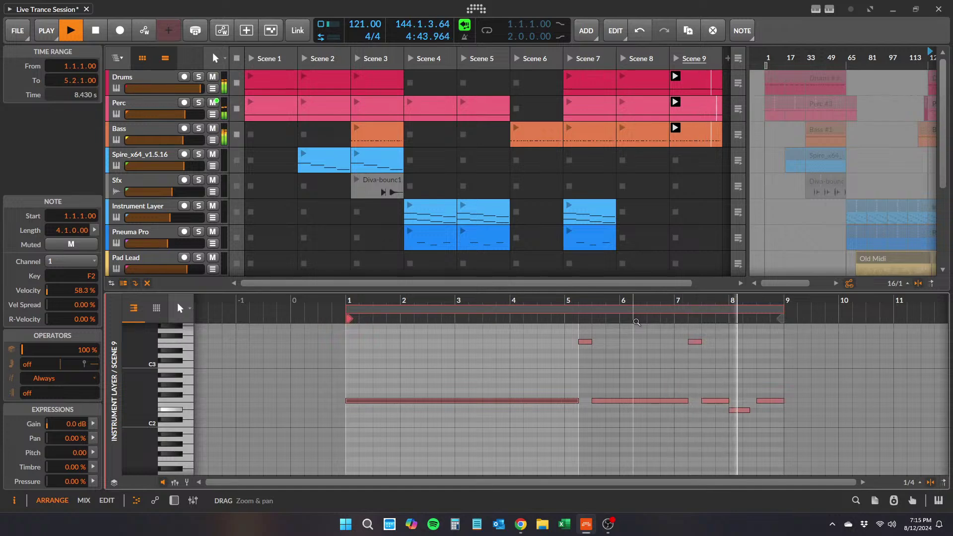
pyautogui.click(753, 410)
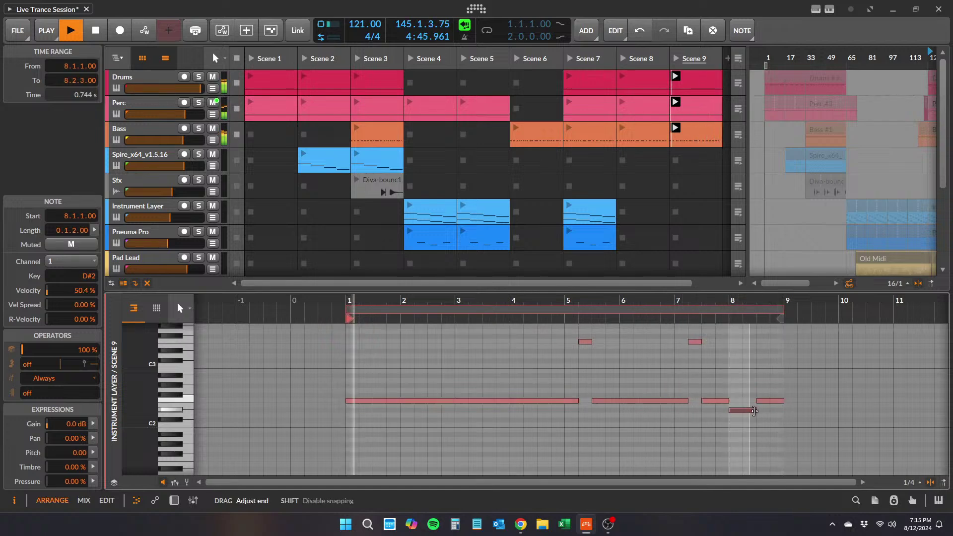
pyautogui.moveTo(754, 411); pyautogui.dragTo(760, 410)
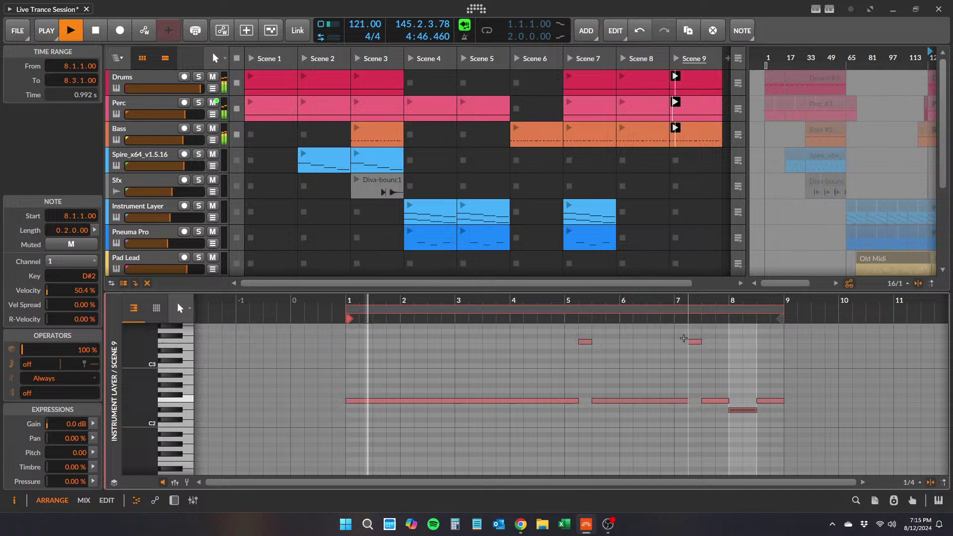
pyautogui.click(17, 30)
pyautogui.click(55, 87)
# - Set the red Instrument Layer track's volume to -5.0 dB and stop playback
pyautogui.moveTo(454, 307); pyautogui.dragTo(454, 393)
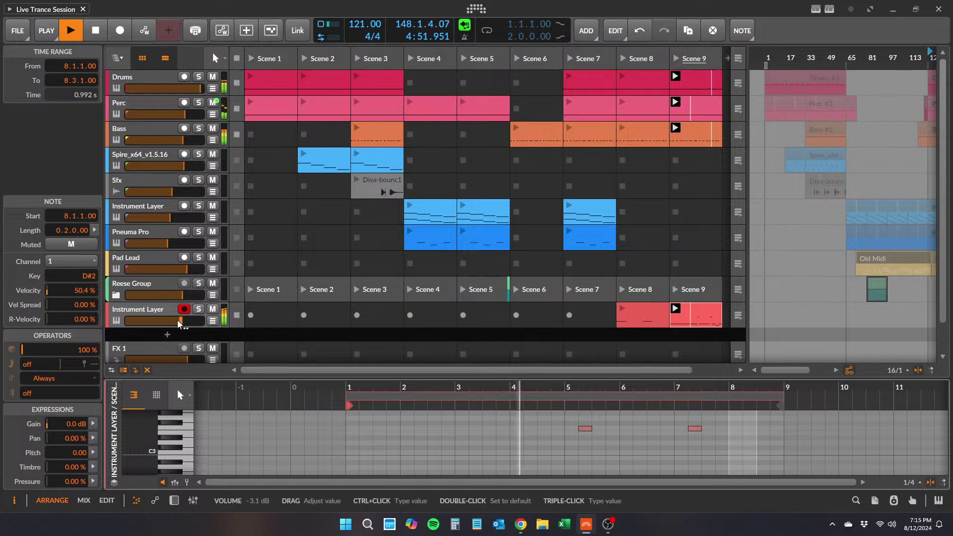
pyautogui.moveTo(178, 324); pyautogui.dragTo(177, 323)
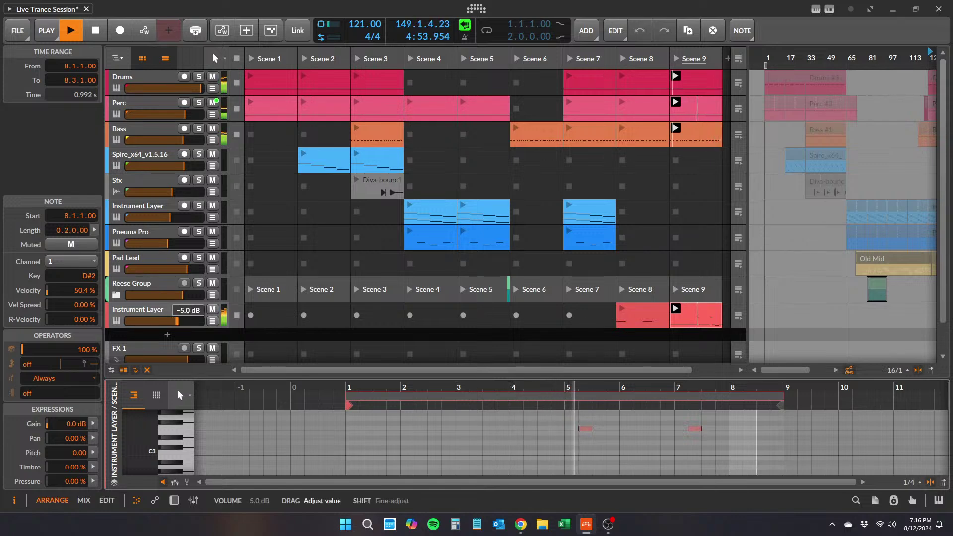
pyautogui.click(183, 310)
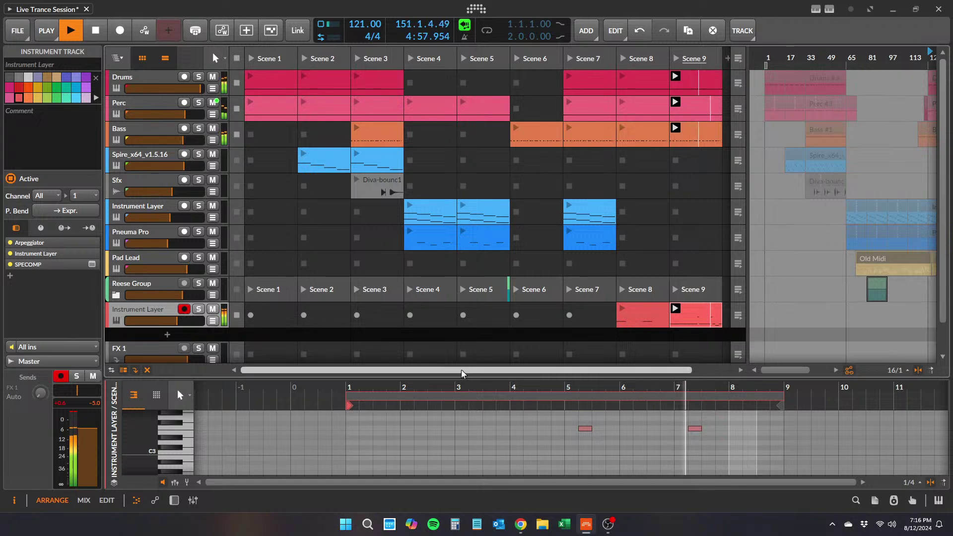
pyautogui.moveTo(455, 378); pyautogui.dragTo(456, 375)
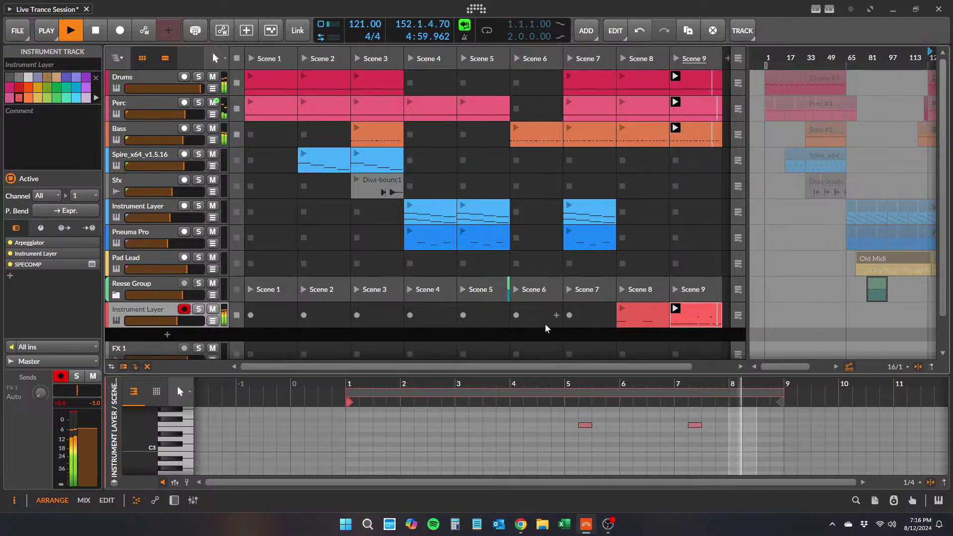
pyautogui.press('space')
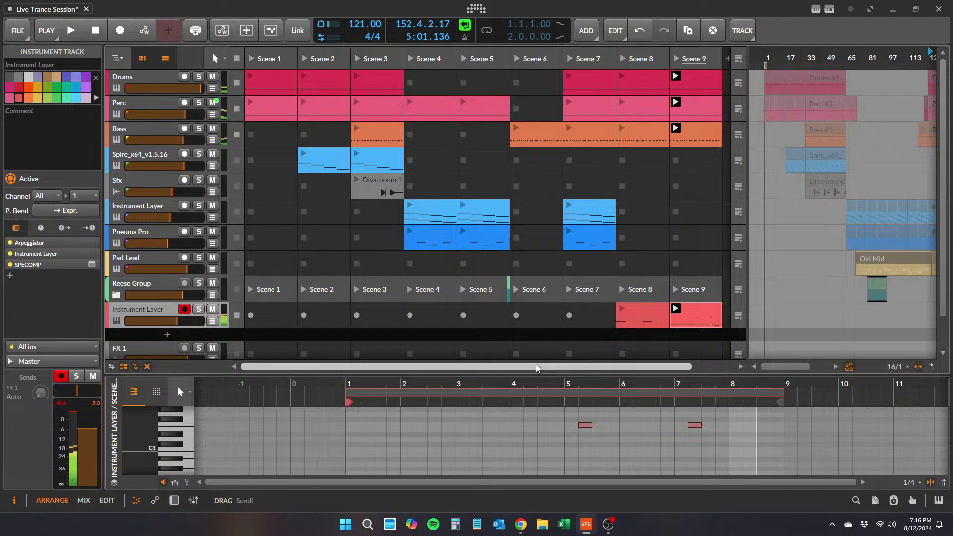
# - Return all tracks to arranger playback and place the Scene 8 clips in the arranger at bar 193
pyautogui.moveTo(536, 368); pyautogui.dragTo(632, 367)
pyautogui.click(739, 59)
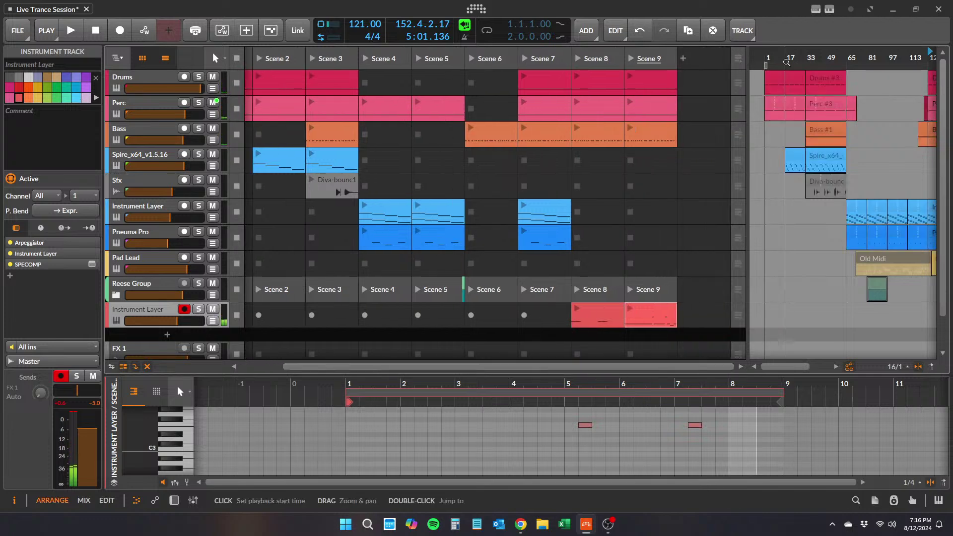
pyautogui.moveTo(748, 95); pyautogui.dragTo(693, 99)
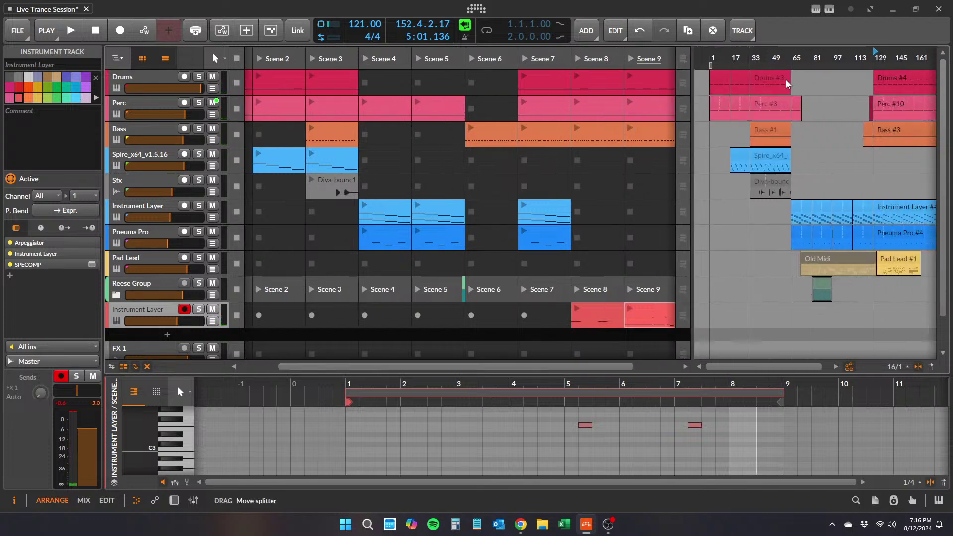
pyautogui.moveTo(791, 56); pyautogui.dragTo(756, 50)
pyautogui.moveTo(760, 58); pyautogui.dragTo(697, 59)
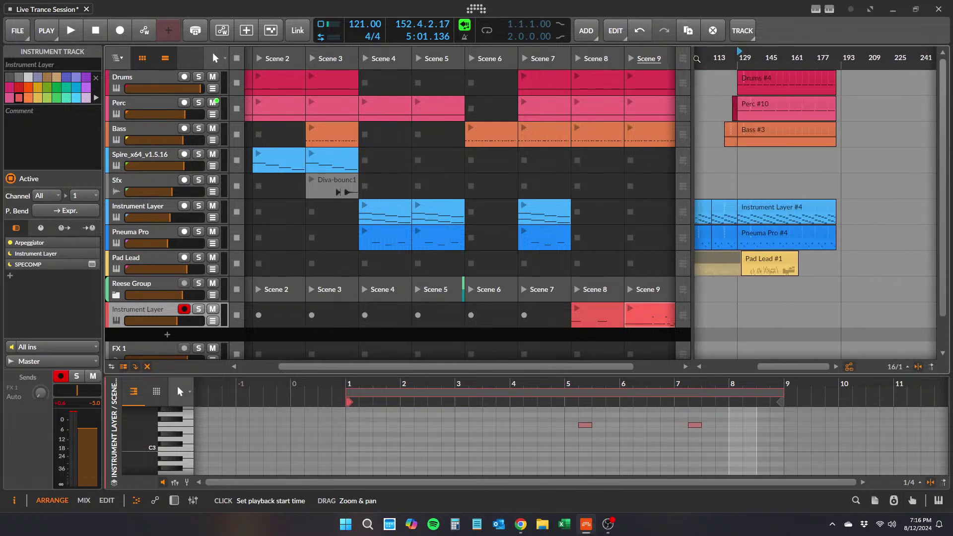
pyautogui.click(592, 79)
pyautogui.moveTo(593, 60); pyautogui.dragTo(849, 77)
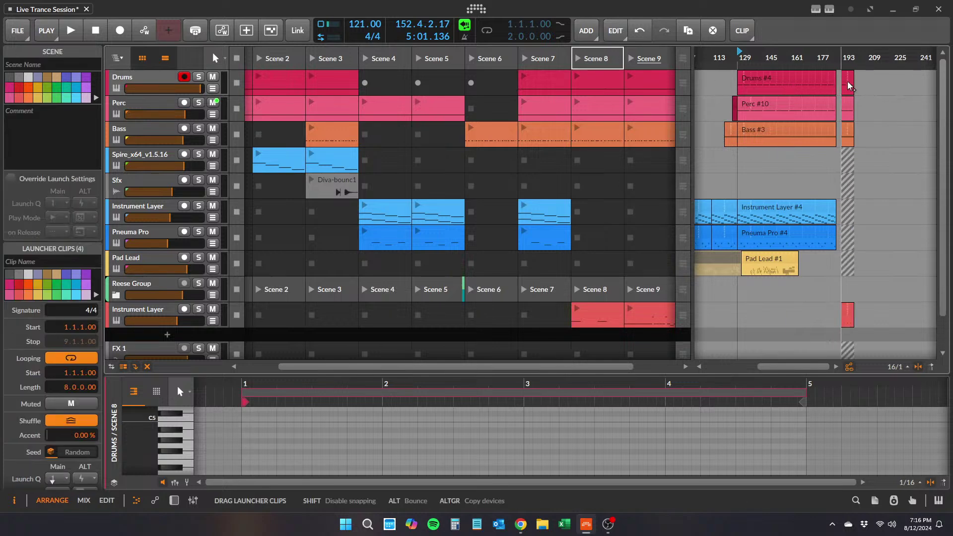
# - Duplicate the four arranger clips at bar 193 so the copies start at bar 201
pyautogui.click(848, 76)
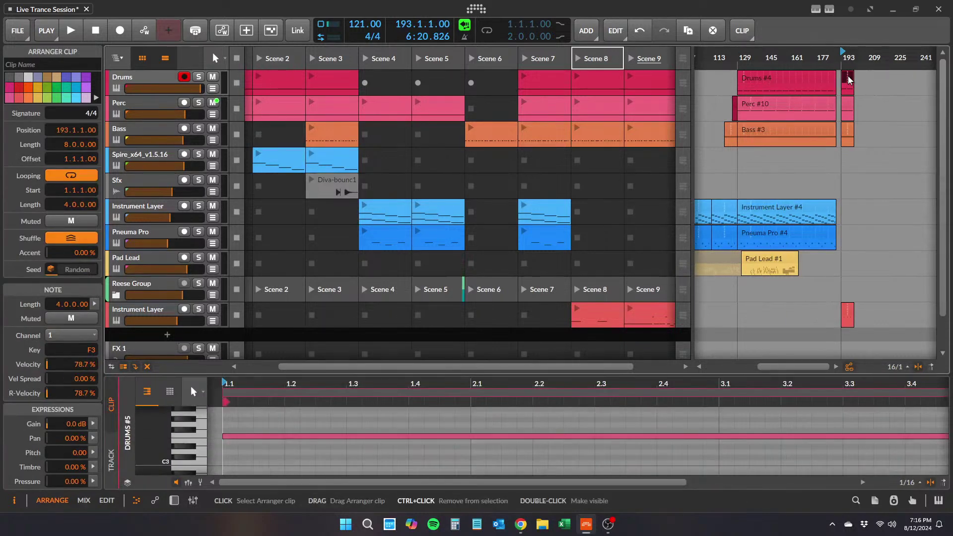
pyautogui.moveTo(849, 75); pyautogui.dragTo(862, 69)
pyautogui.press('Delete')
pyautogui.click(849, 74)
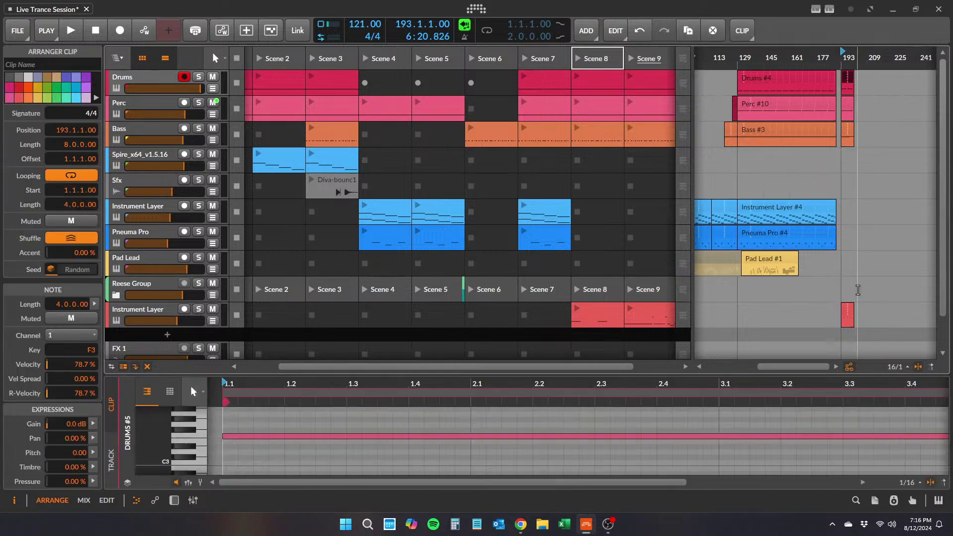
pyautogui.keyDown('shift'); pyautogui.click(851, 312); pyautogui.keyUp('shift')
pyautogui.hotkey('ctrl', 'd')
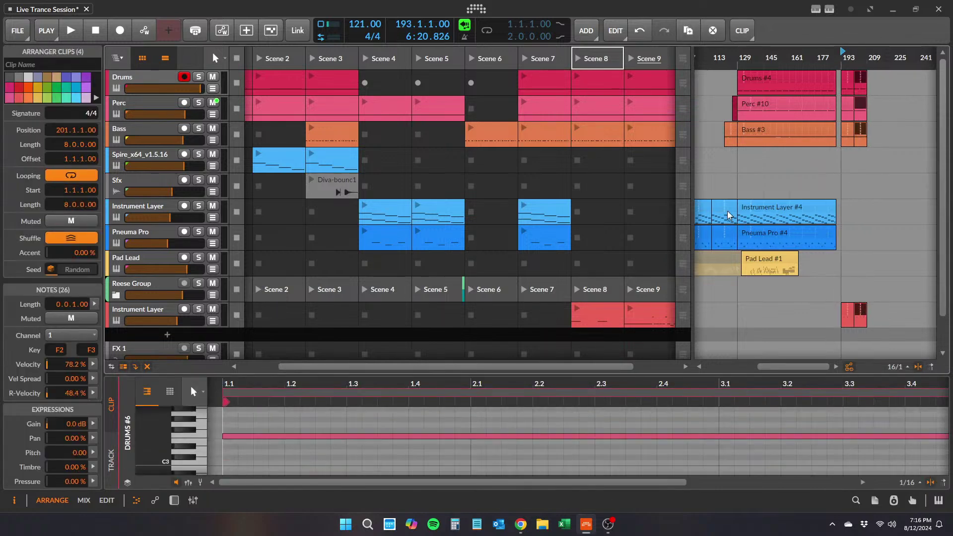
# - Place the Scene 9 clips in the arranger at bar 209 and again at bar 217
pyautogui.moveTo(789, 57)
pyautogui.mouseDown()
pyautogui.moveTo(691, 58)
pyautogui.moveTo(691, 75)
pyautogui.mouseUp()
pyautogui.click(647, 77)
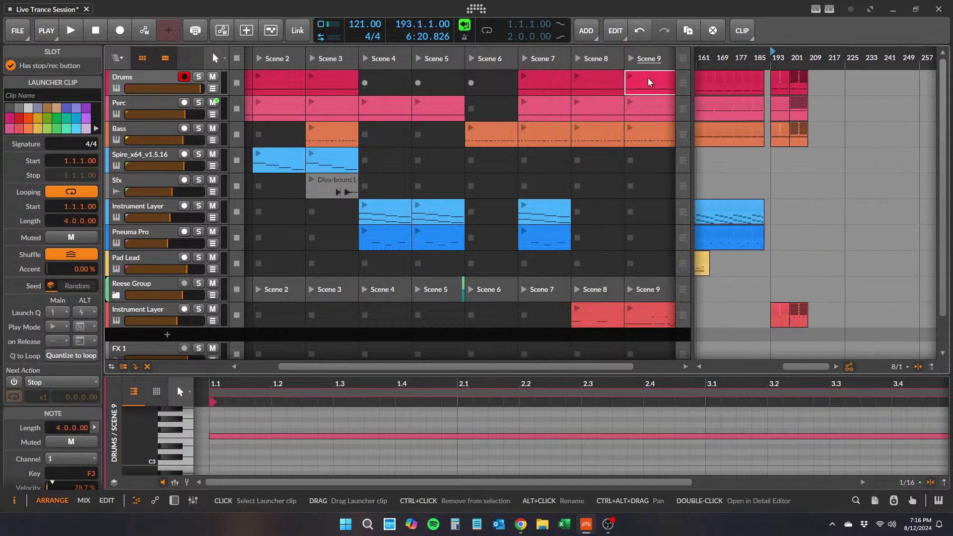
pyautogui.click(807, 87)
pyautogui.hotkey('ctrl', 'd')
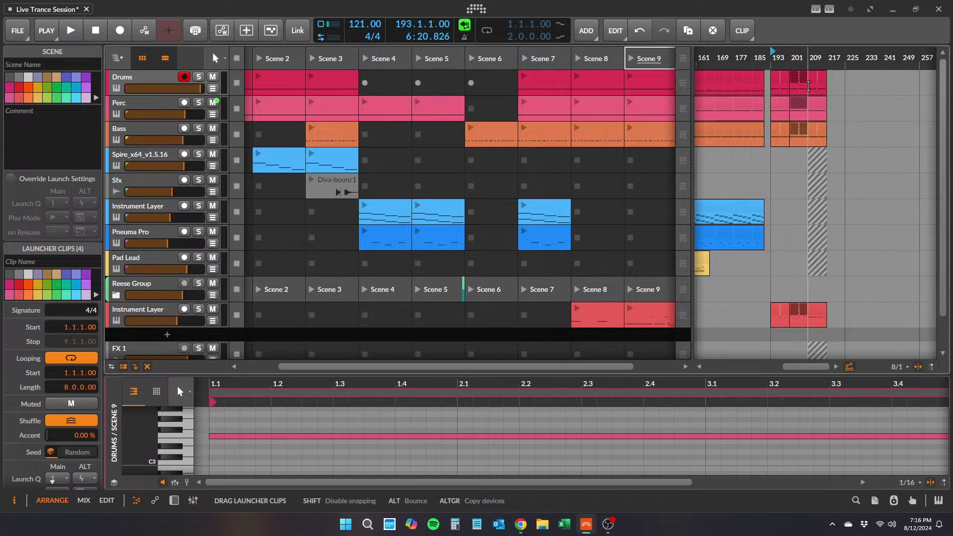
pyautogui.hotkey('ctrl', 'd')
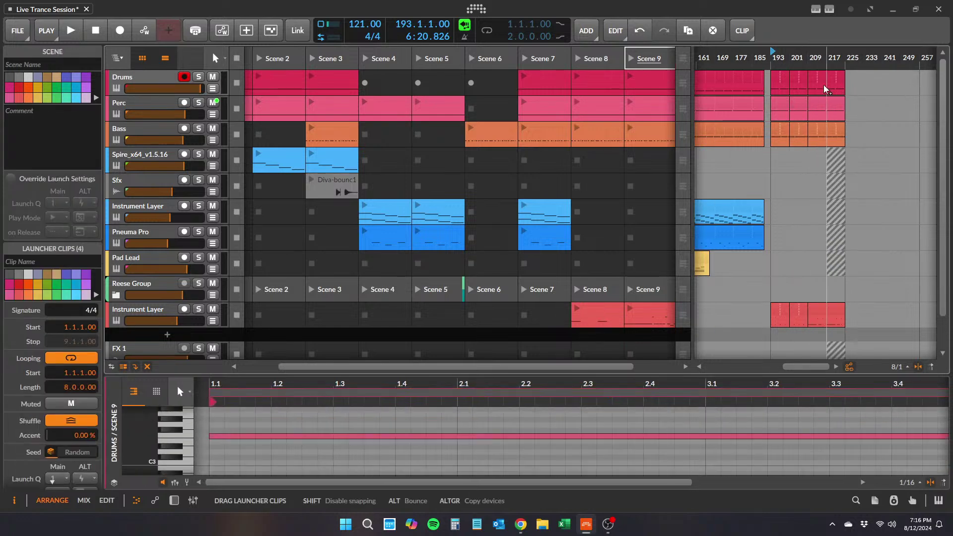
# - Play the arrangement from about bar 181, ahead of the new section, and save the project
pyautogui.press('space')
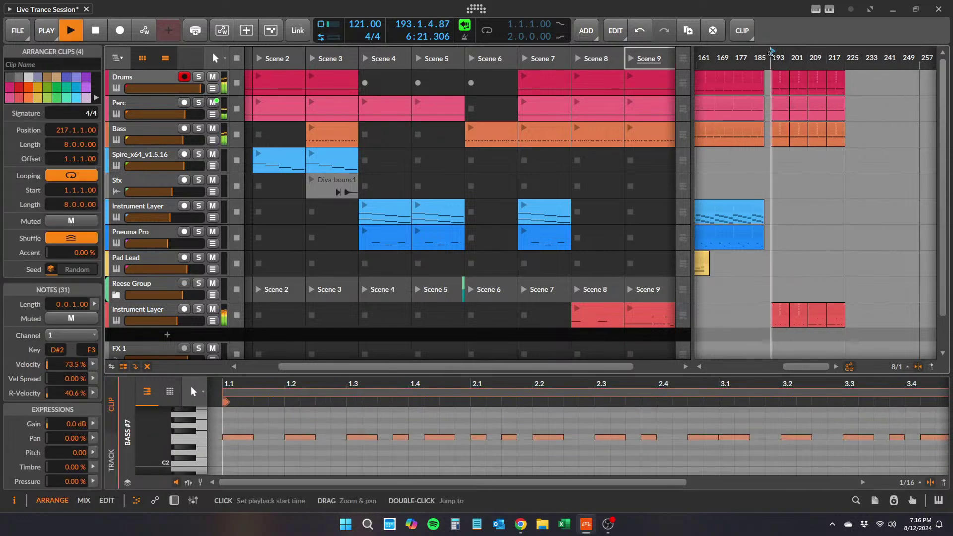
pyautogui.click(743, 51)
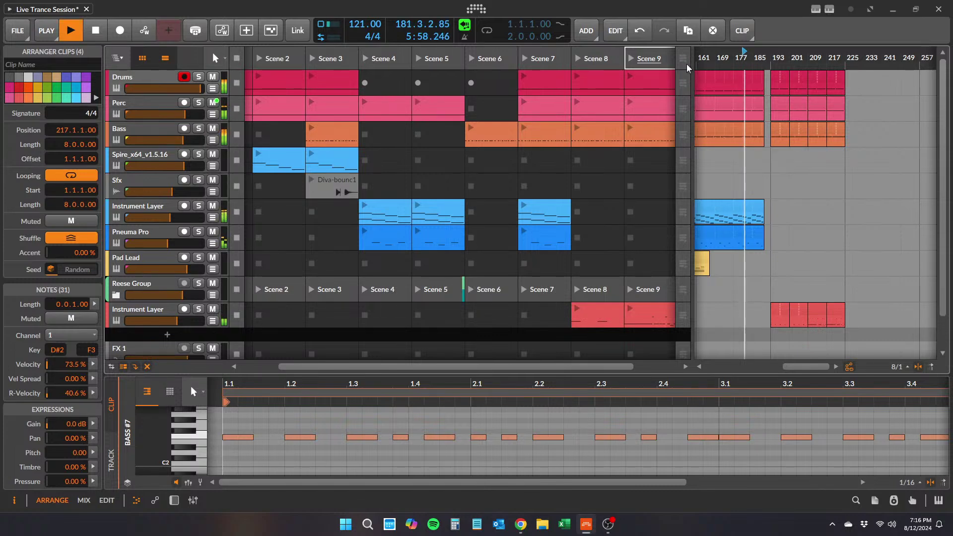
pyautogui.click(18, 30)
pyautogui.click(36, 95)
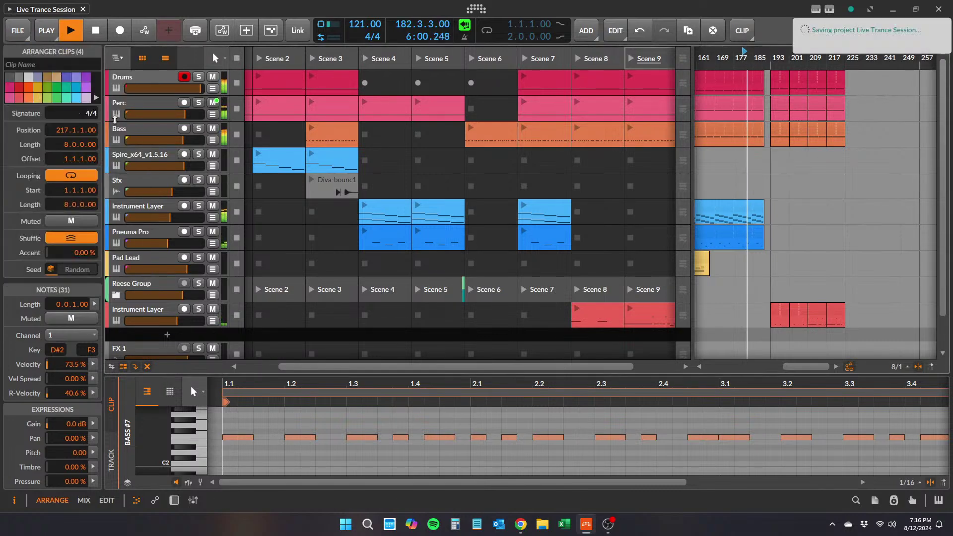
# - Extend the ends of the Drums, Perc, Bass, blue Instrument Layer and Pneuma Pro arranger clips starting at bar 129 to bar 191
pyautogui.moveTo(691, 169); pyautogui.dragTo(623, 171)
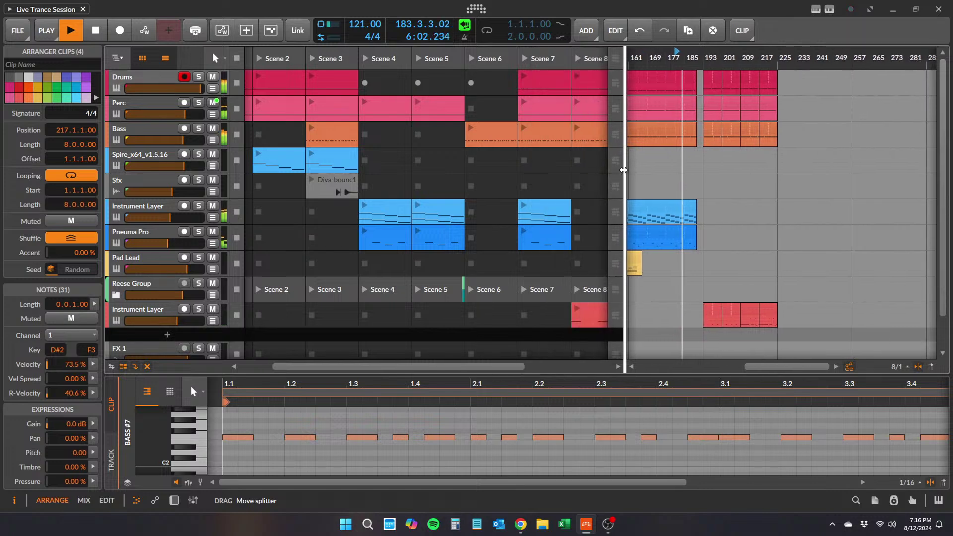
pyautogui.moveTo(685, 56); pyautogui.dragTo(751, 253)
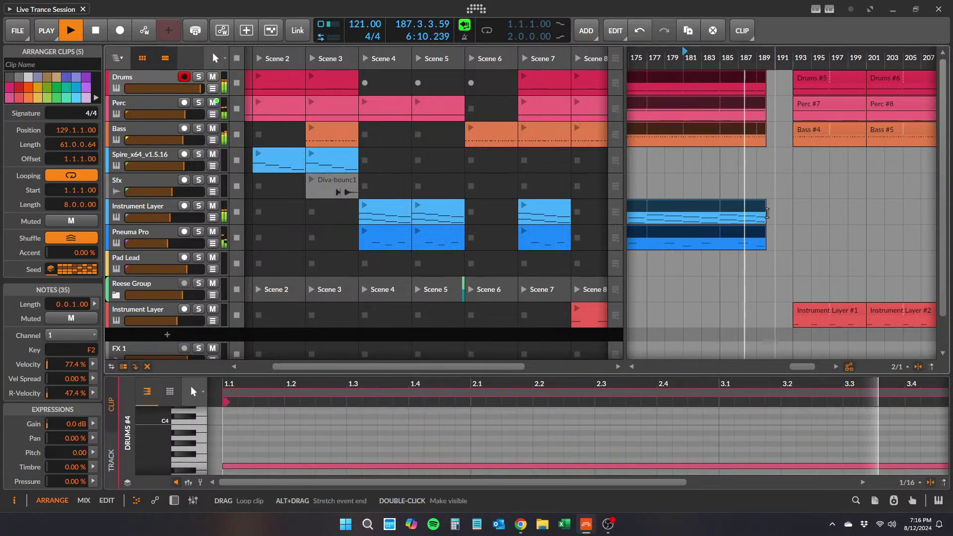
pyautogui.moveTo(766, 216)
pyautogui.mouseDown()
pyautogui.moveTo(791, 216)
pyautogui.moveTo(779, 214)
pyautogui.mouseUp()
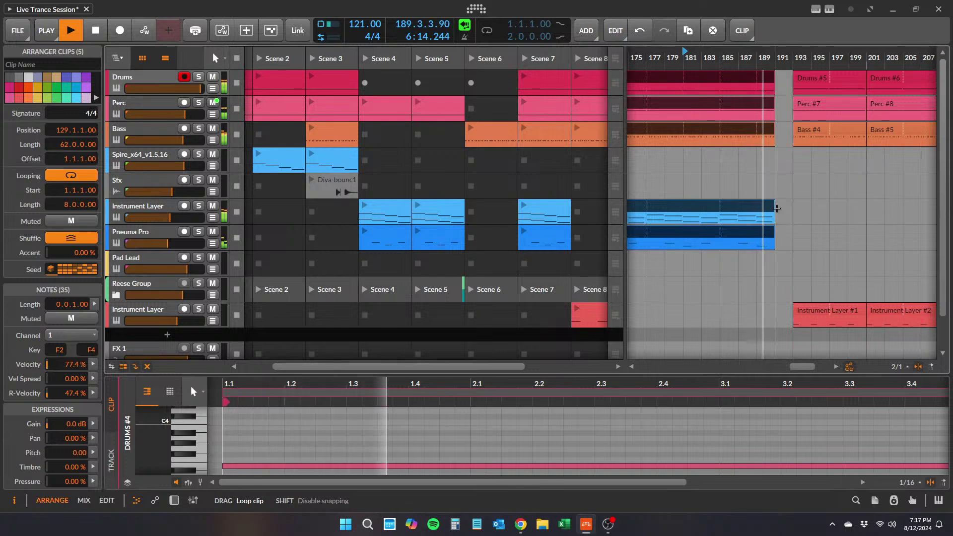
pyautogui.moveTo(780, 53); pyautogui.dragTo(693, 257)
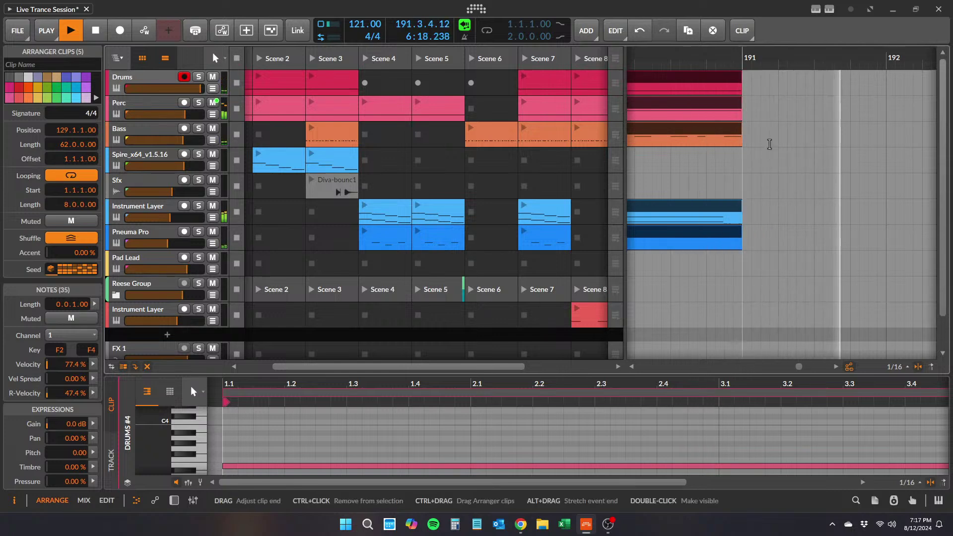
pyautogui.moveTo(789, 58); pyautogui.dragTo(875, 58)
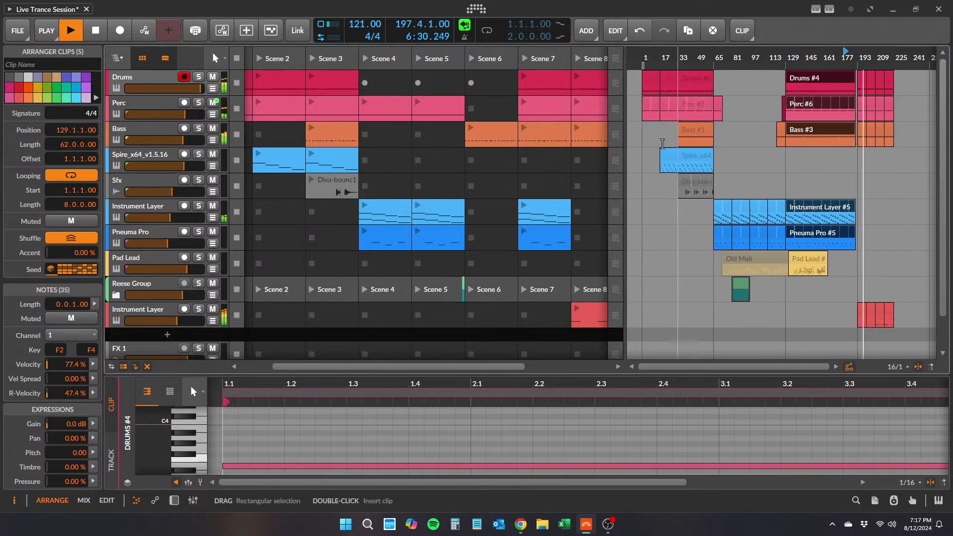
# - Move the Drums arranger clip from bar 1 to bar 225 and duplicate it to bar 241
pyautogui.moveTo(625, 160); pyautogui.dragTo(552, 104)
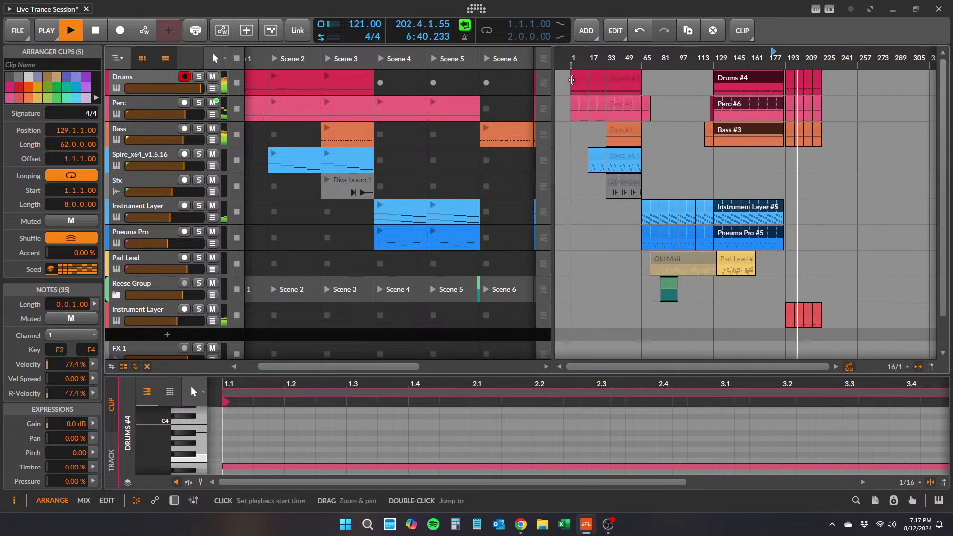
pyautogui.moveTo(755, 58); pyautogui.dragTo(605, 62)
pyautogui.click(579, 75)
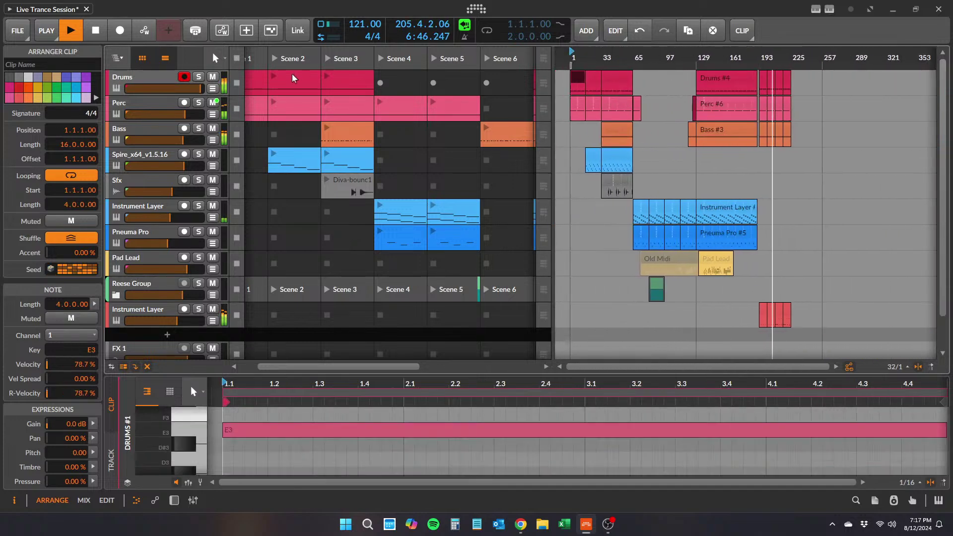
pyautogui.moveTo(580, 82); pyautogui.dragTo(803, 81)
pyautogui.hotkey('ctrl', 'd')
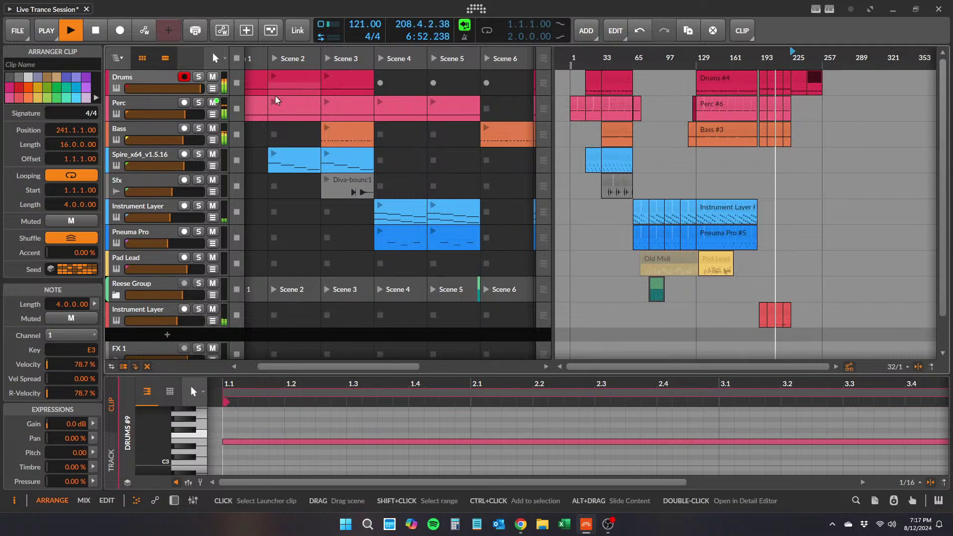
# - Place the Scene 2 Perc clip in the arranger at bar 225 and duplicate it three times, up to bar 249
pyautogui.click(304, 107)
pyautogui.moveTo(324, 108); pyautogui.dragTo(795, 105)
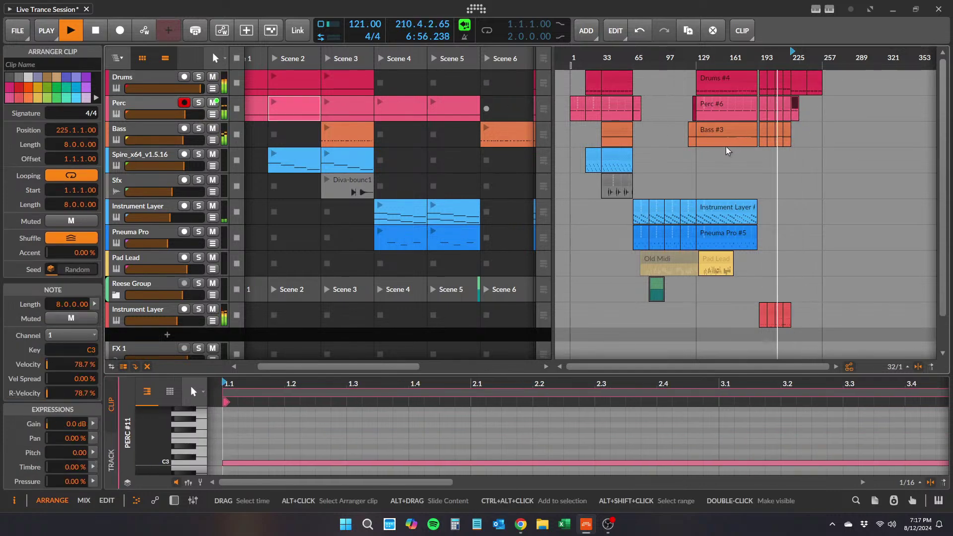
pyautogui.hotkey('ctrl', 'd')
pyautogui.hotkey('ctrl', 'd')
pyautogui.hotkey('ctrl', 'd')
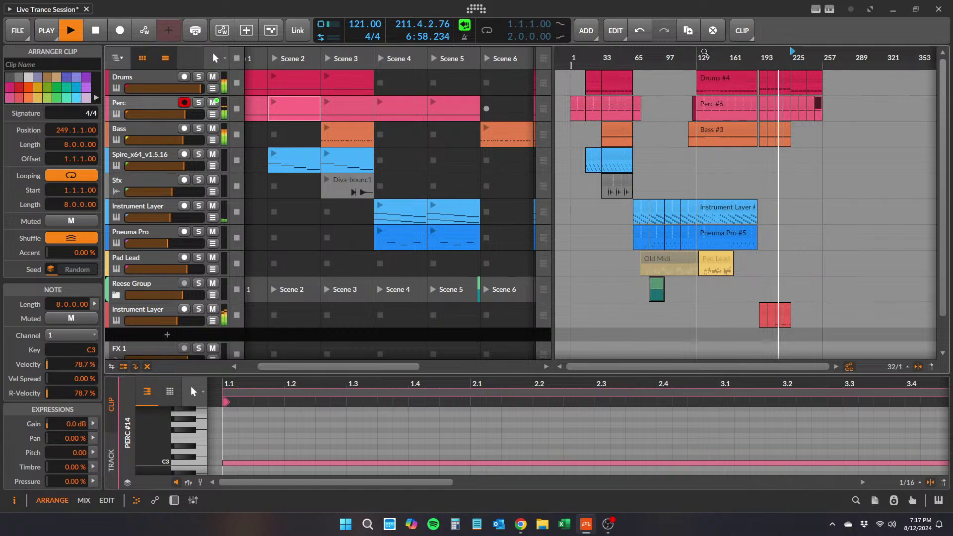
# - Listen through the arranged section up to about bar 226, stop playback, and save the project
pyautogui.moveTo(697, 57)
pyautogui.mouseDown()
pyautogui.moveTo(697, 36)
pyautogui.moveTo(698, 75)
pyautogui.moveTo(697, 57)
pyautogui.moveTo(731, 72)
pyautogui.moveTo(709, 59)
pyautogui.mouseUp()
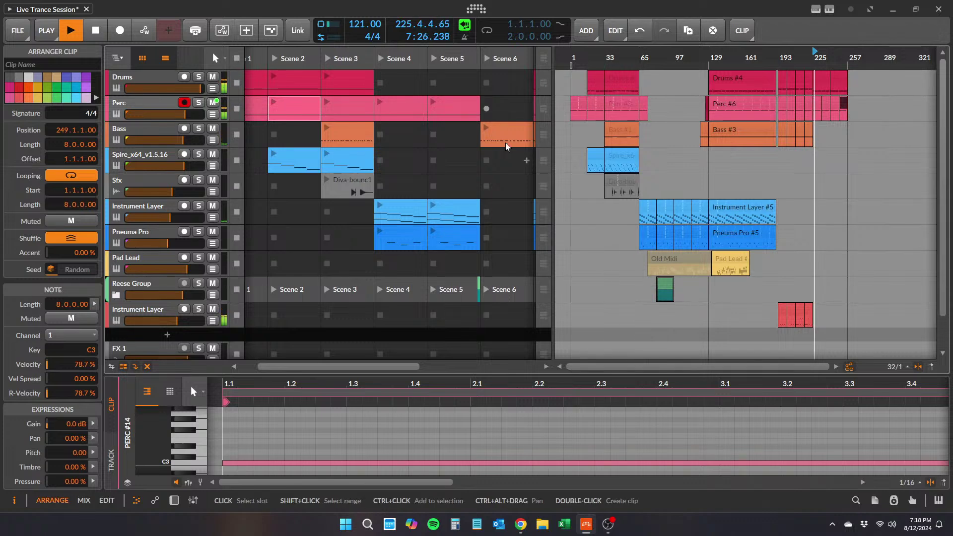
pyautogui.press('space')
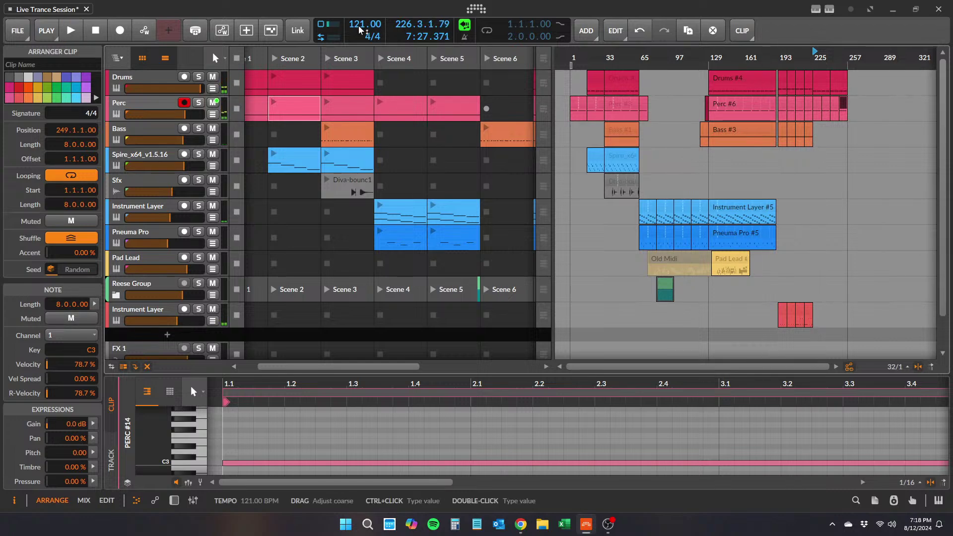
pyautogui.click(24, 33)
pyautogui.click(41, 92)
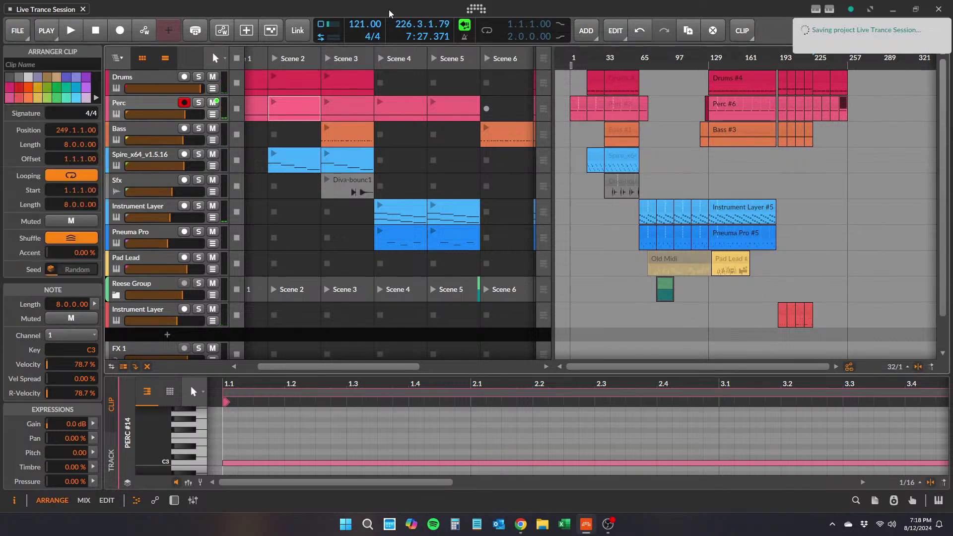
# - Set the project tempo to 130 BPM and play the new section from bar 193
pyautogui.moveTo(365, 24); pyautogui.dragTo(365, 27)
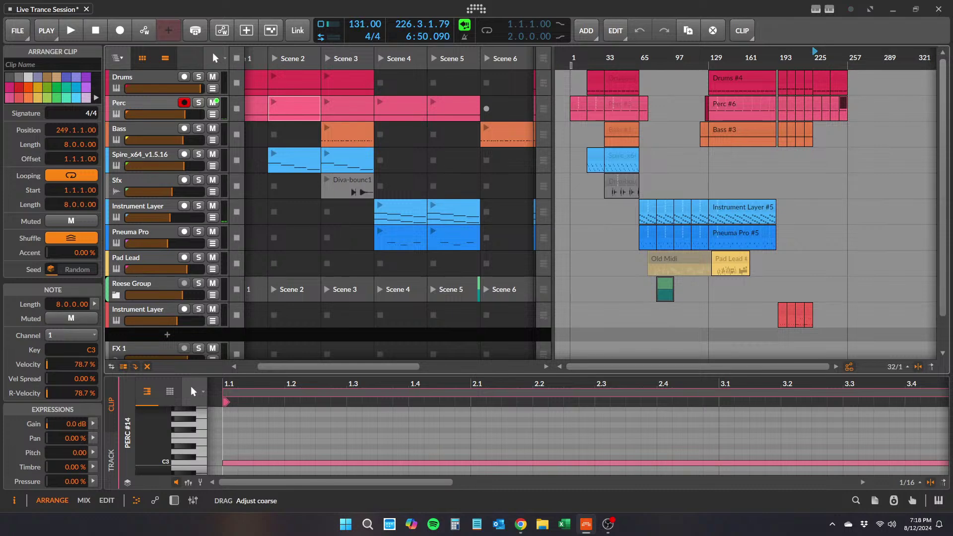
pyautogui.click(781, 56)
pyautogui.press('space')
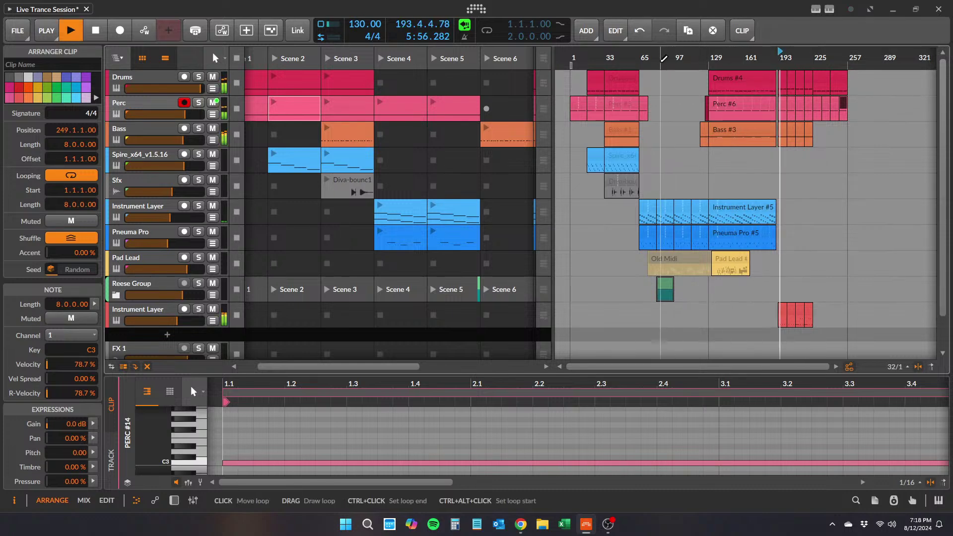
pyautogui.moveTo(745, 54); pyautogui.dragTo(651, 112)
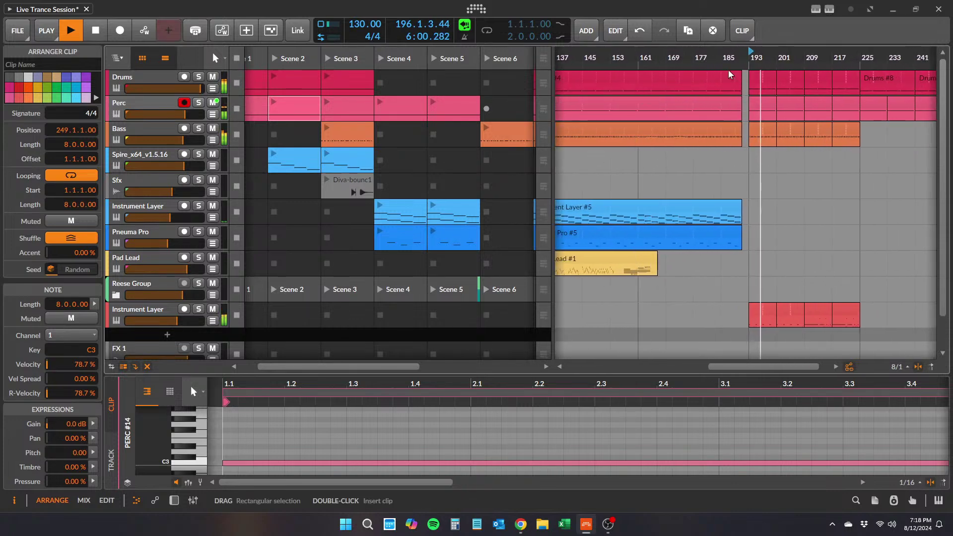
pyautogui.press('space')
# - Set the project tempo to 121 BPM while auditioning the arrangement from bar 161, and stop playback
pyautogui.moveTo(358, 25); pyautogui.dragTo(359, 45)
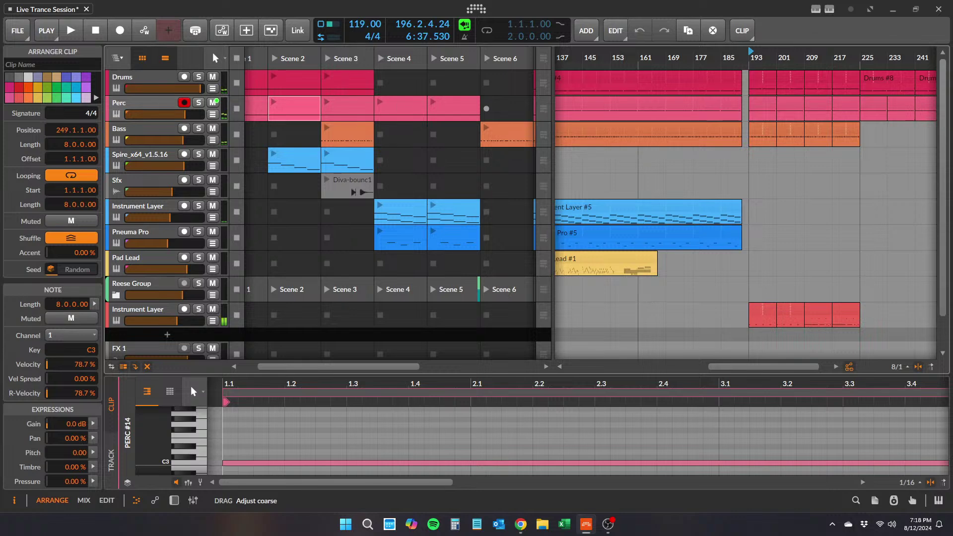
pyautogui.click(640, 53)
pyautogui.press('space')
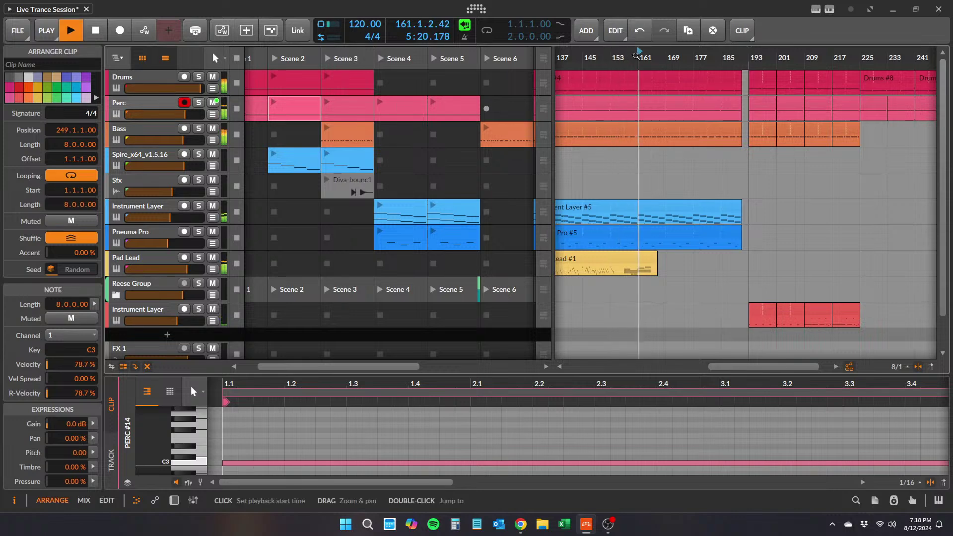
pyautogui.moveTo(372, 25); pyautogui.dragTo(371, 24)
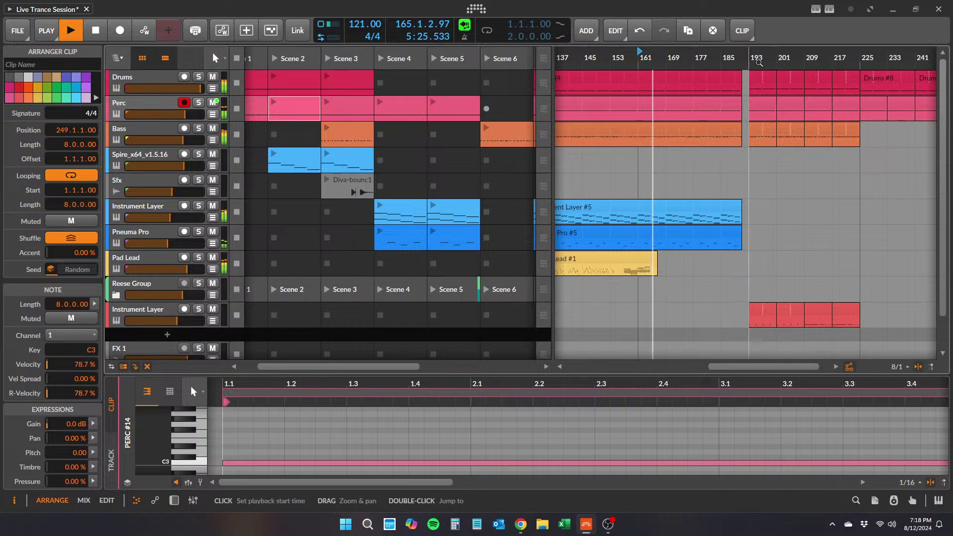
pyautogui.press('space')
# - Add an automation lane for the project tempo and bring it into view under the Master track
pyautogui.rightClick(357, 25)
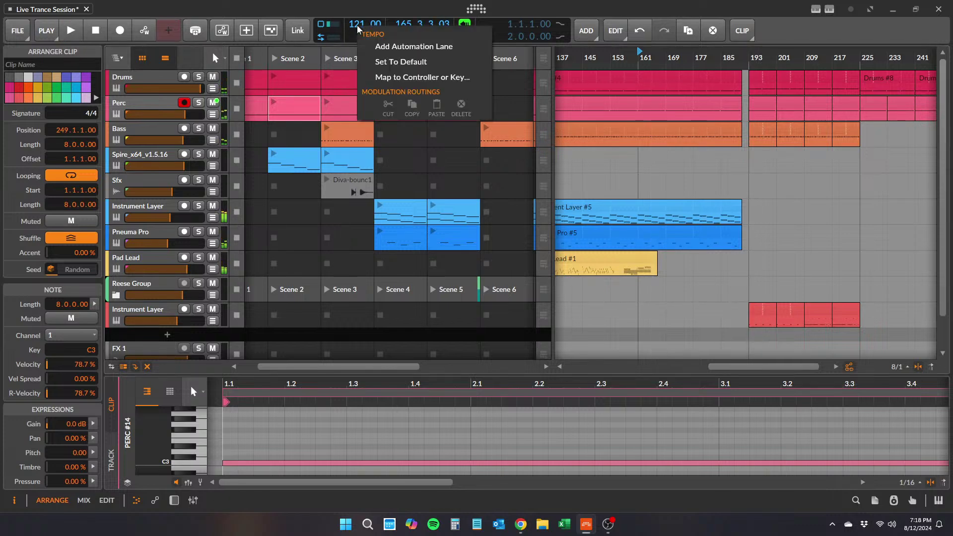
pyautogui.click(415, 49)
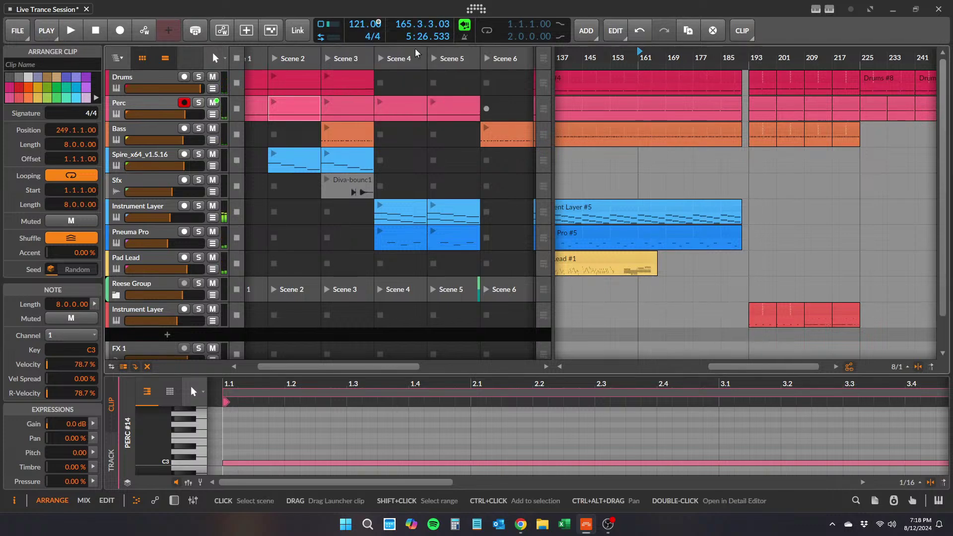
pyautogui.scroll(-1, 754, 263)
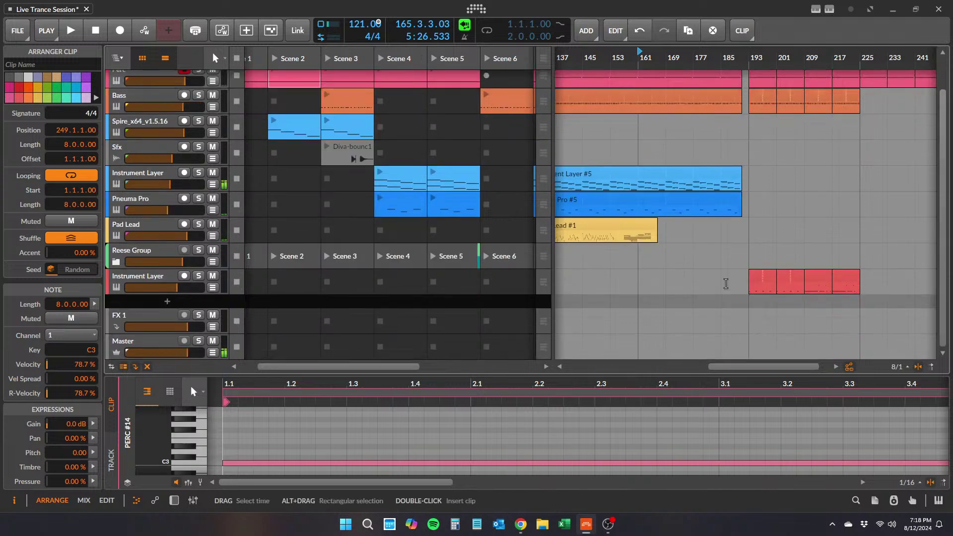
pyautogui.scroll(-1, 377, 322)
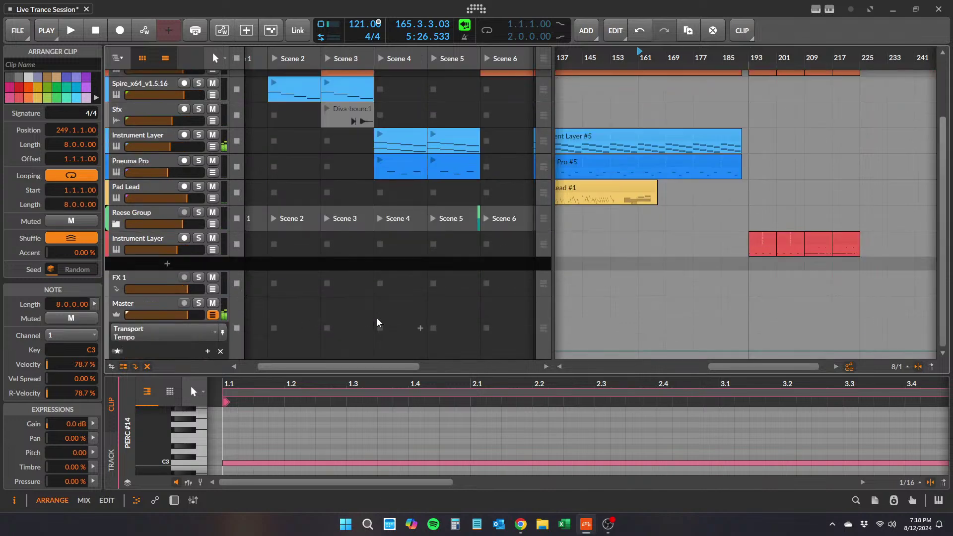
# - Insert a 121 BPM tempo automation point at bar 193 and remove the extra point raised above it
pyautogui.click(749, 351)
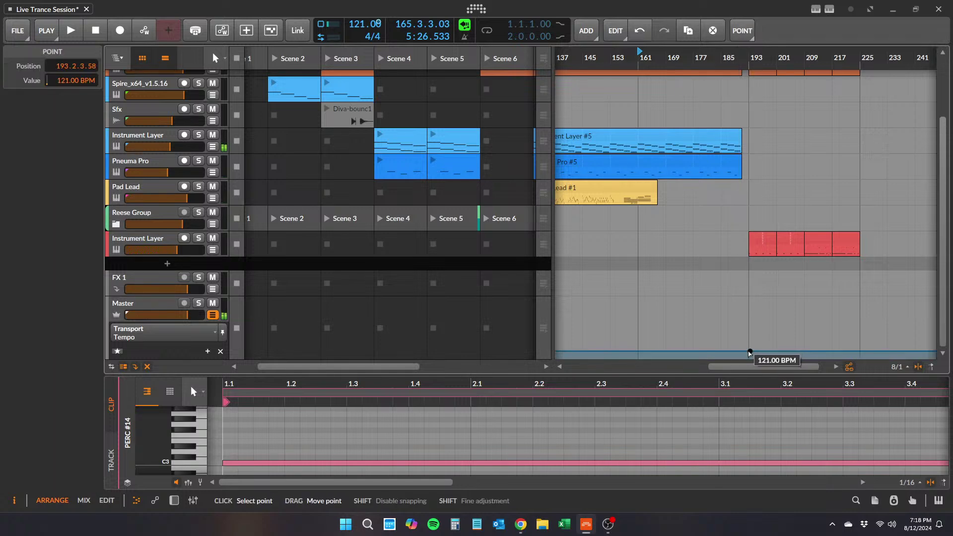
pyautogui.moveTo(749, 351); pyautogui.dragTo(750, 335)
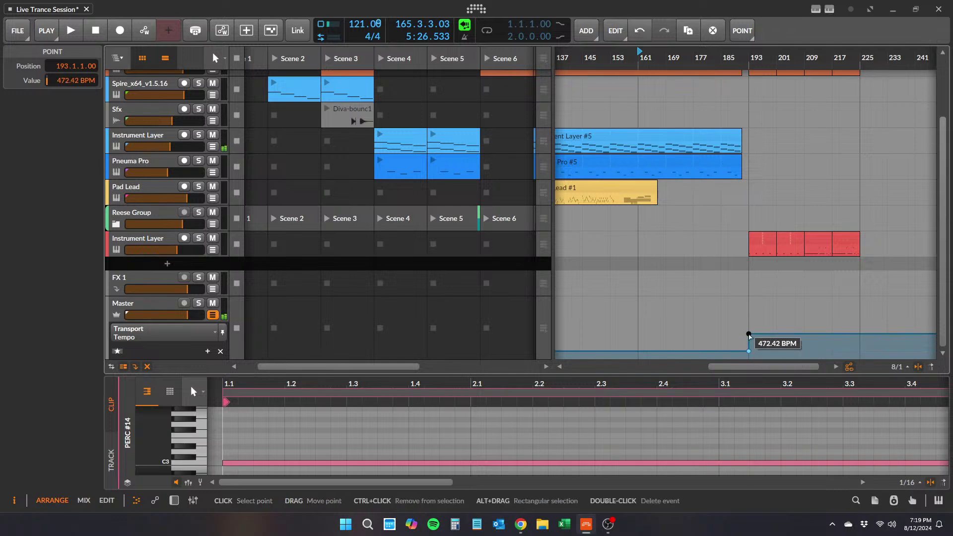
pyautogui.doubleClick(749, 336)
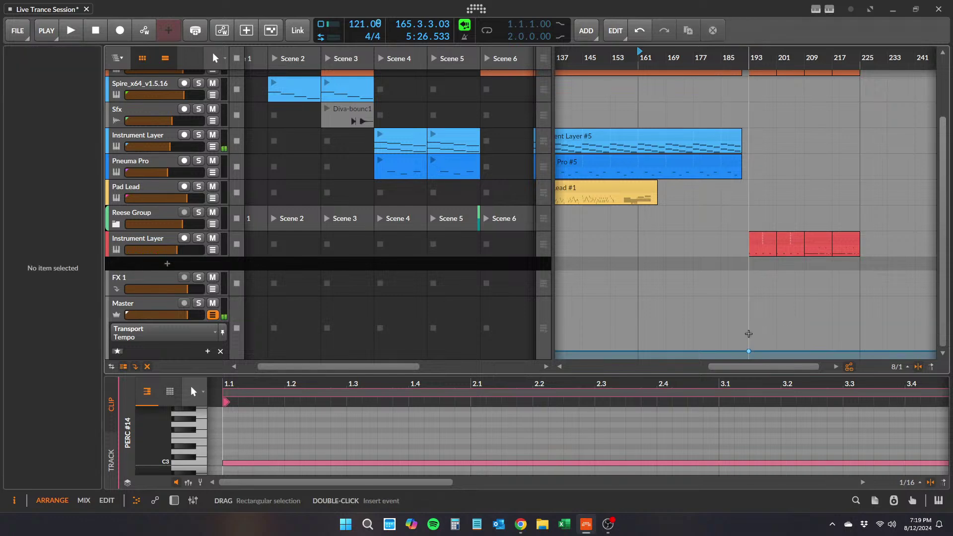
# - Add another tempo automation point at bar 193 and set its value to 130 BPM
pyautogui.click(756, 352)
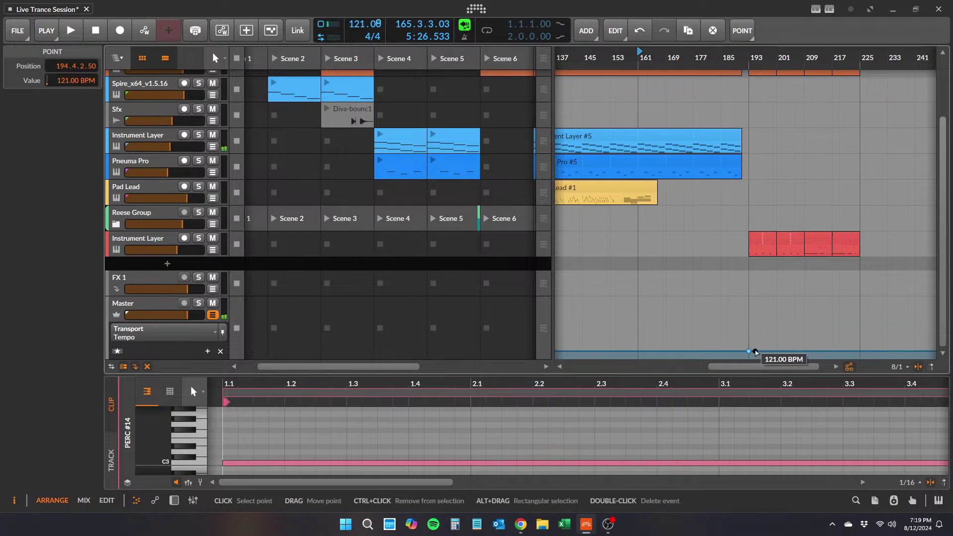
pyautogui.moveTo(755, 351); pyautogui.dragTo(748, 343)
pyautogui.rightClick(748, 342)
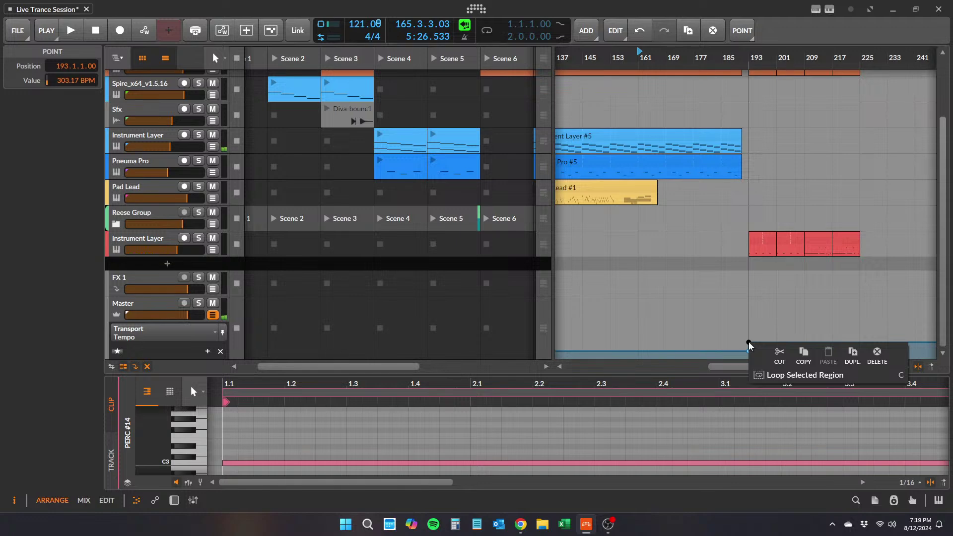
pyautogui.doubleClick(63, 80)
pyautogui.keyDown('ctrl'); pyautogui.click(63, 80); pyautogui.keyUp('ctrl')
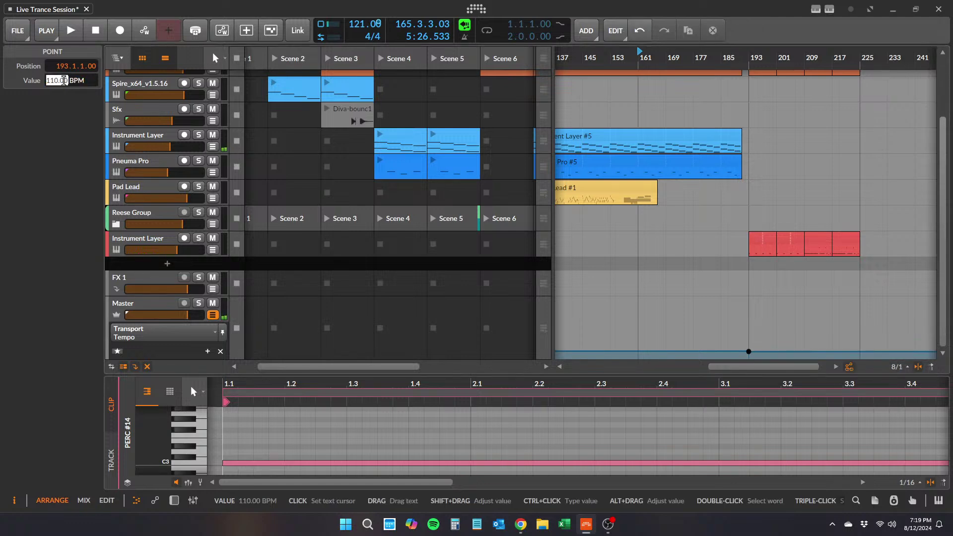
pyautogui.write('130')
pyautogui.press('Return')
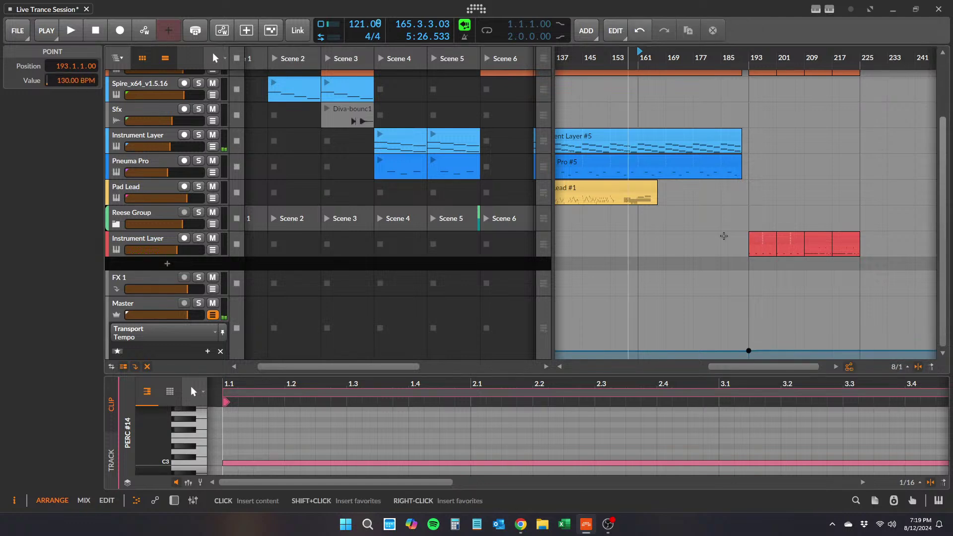
# - Play the arrangement from bar 161 and review the whole track layout together with the tempo automation lane
pyautogui.press('space')
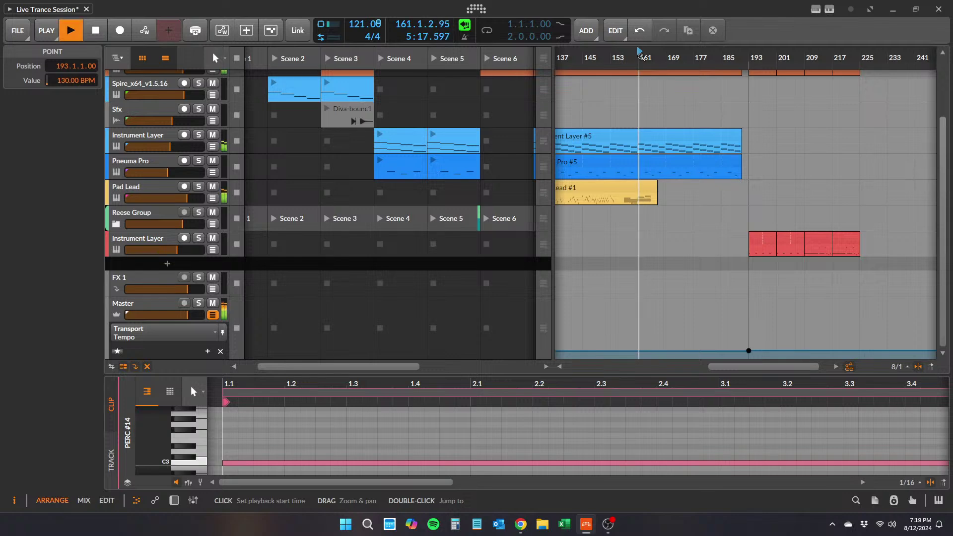
pyautogui.moveTo(672, 57); pyautogui.dragTo(716, 191)
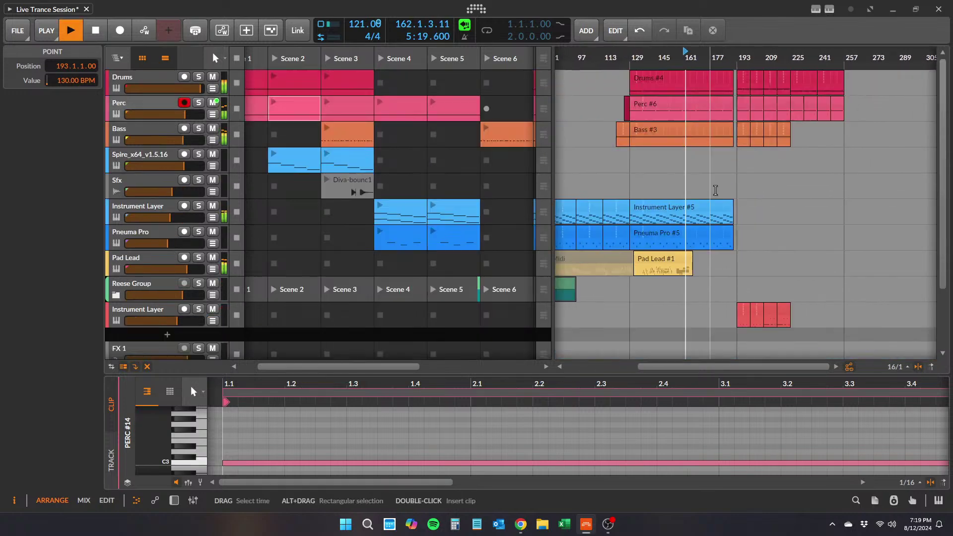
pyautogui.scroll(3, 716, 190)
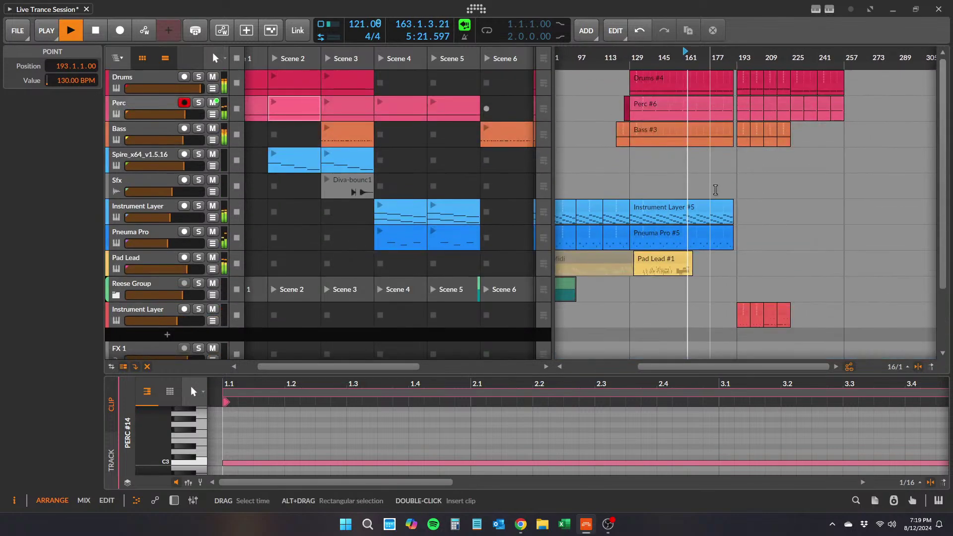
pyautogui.scroll(-3, 716, 190)
pyautogui.scroll(3, 716, 190)
pyautogui.scroll(-3, 716, 189)
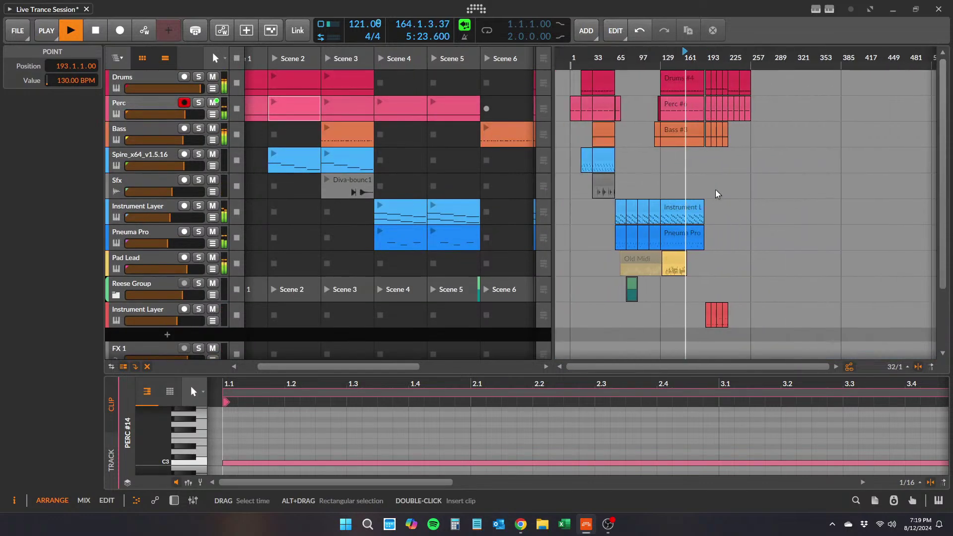
pyautogui.scroll(-3, 716, 190)
pyautogui.scroll(3, 716, 189)
pyautogui.scroll(-3, 716, 189)
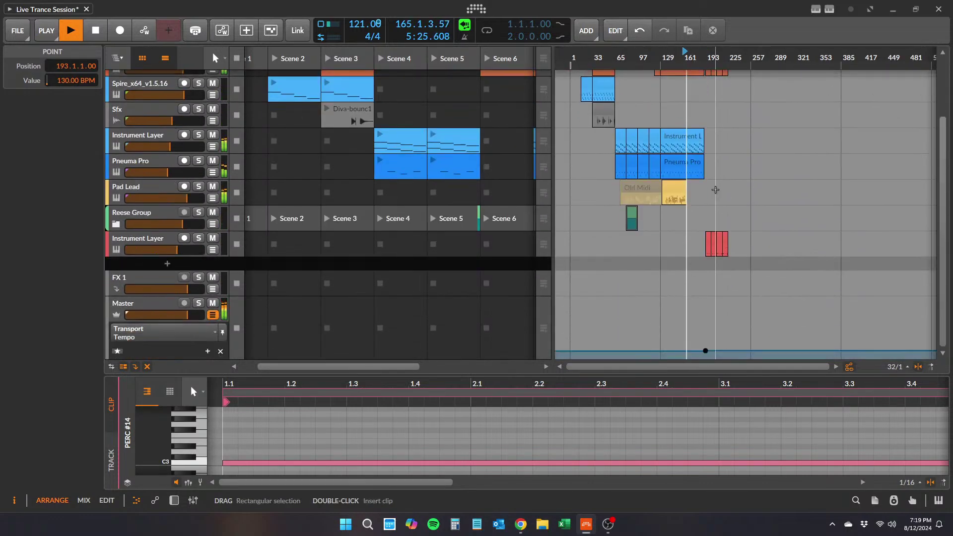
pyautogui.scroll(3, 715, 190)
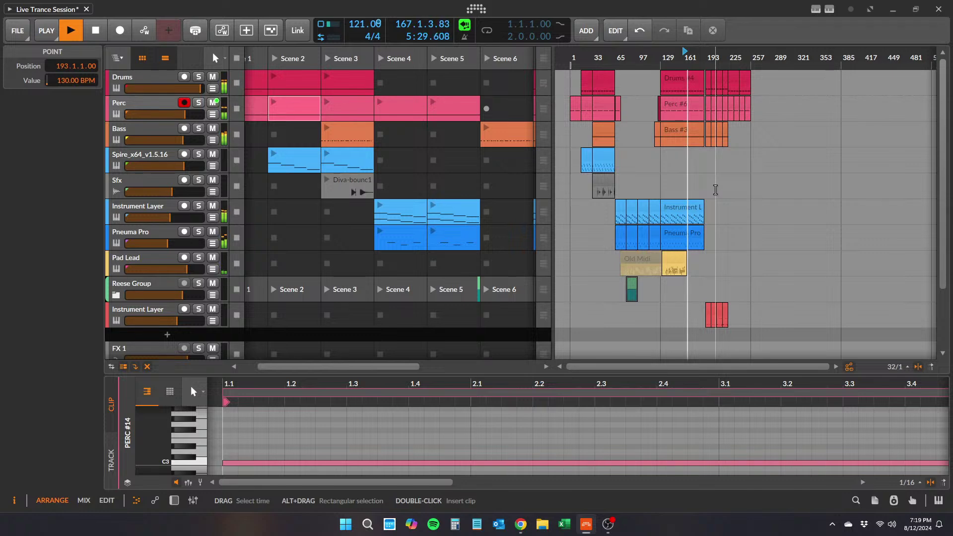
# - Lower the Pad Lead track's volume slightly and save the project
pyautogui.moveTo(184, 269); pyautogui.dragTo(181, 269)
pyautogui.click(17, 31)
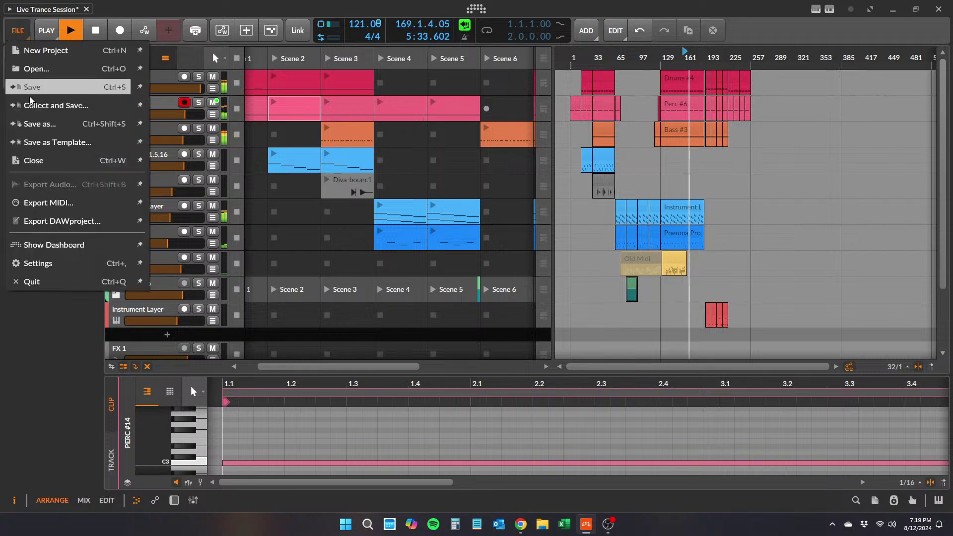
pyautogui.click(31, 87)
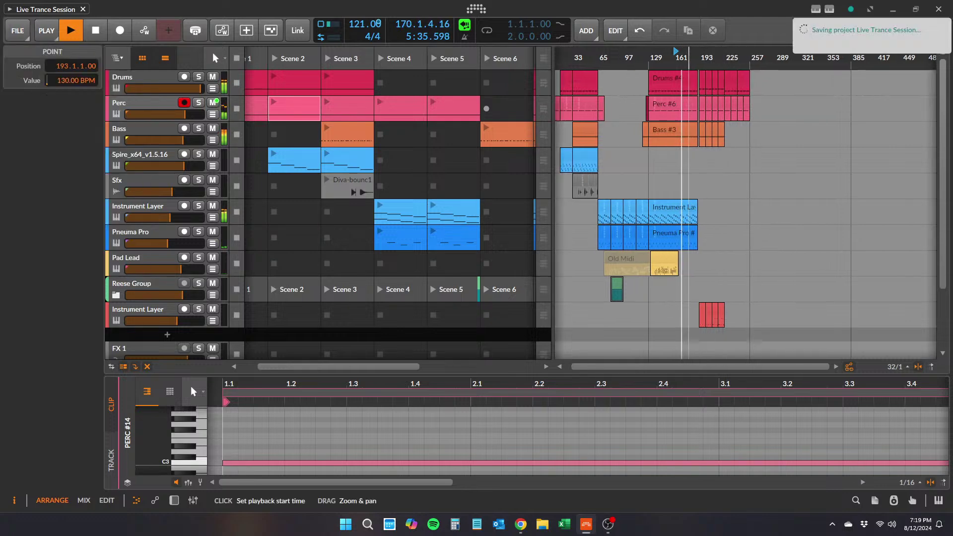
# - Inspect the tempo automation around bar 193 and the surrounding clips while the arrangement plays through the section change
pyautogui.moveTo(688, 59); pyautogui.dragTo(714, 85)
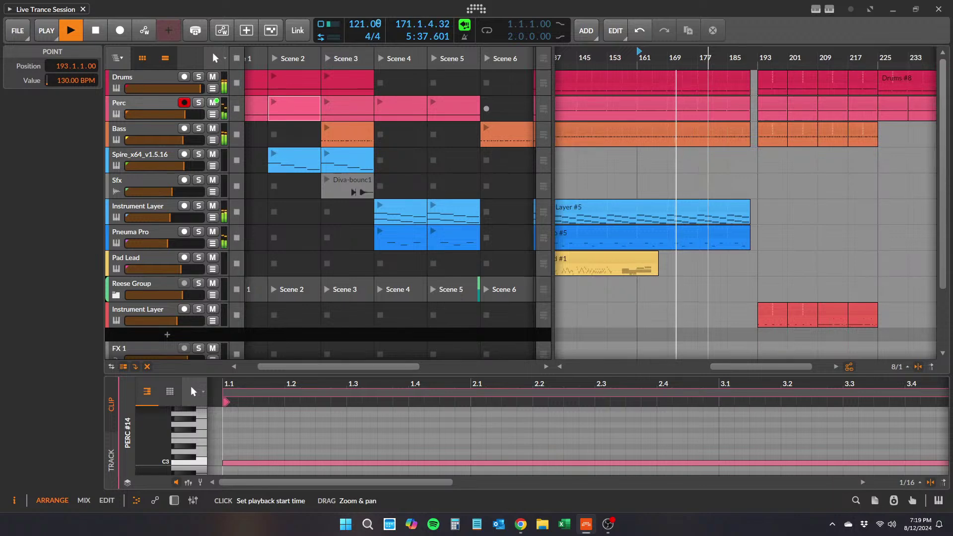
pyautogui.scroll(-3, 849, 213)
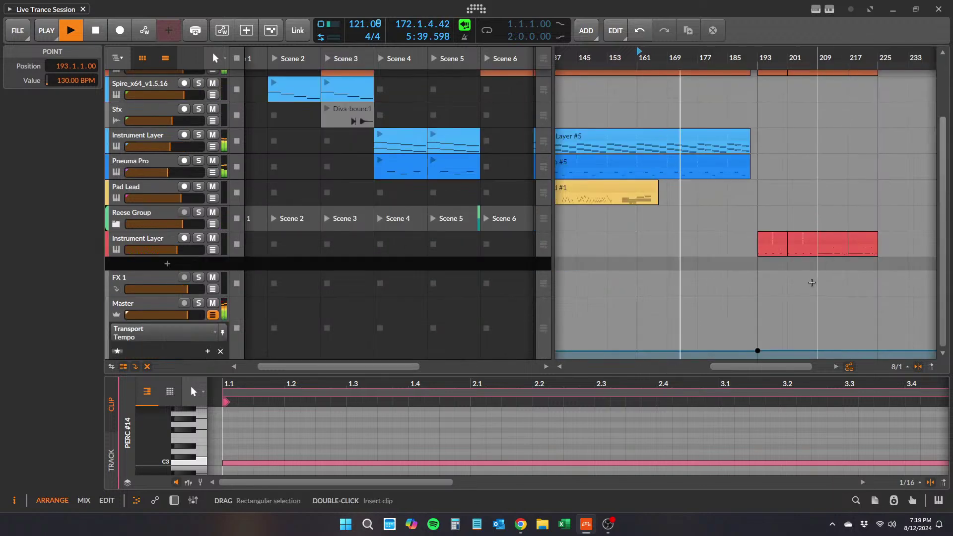
pyautogui.moveTo(771, 58); pyautogui.dragTo(741, 125)
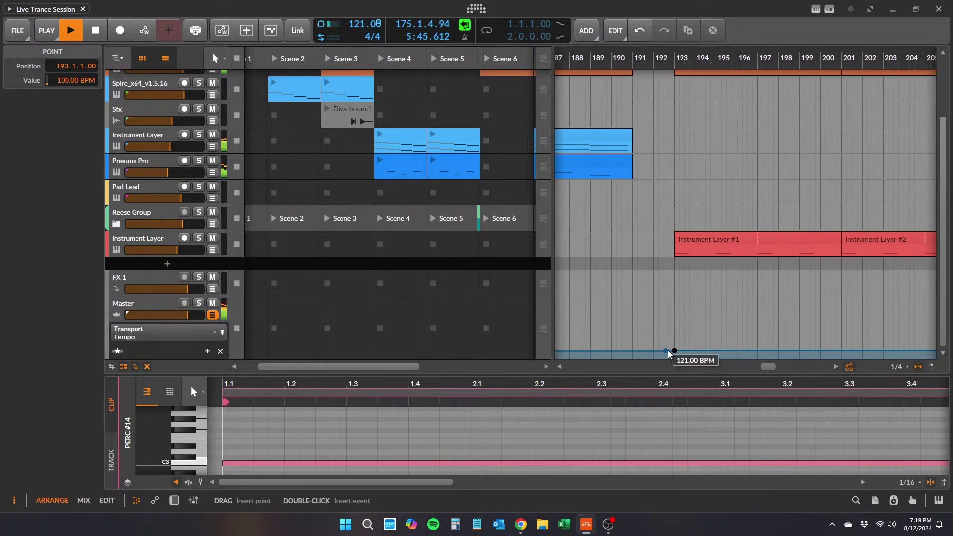
pyautogui.moveTo(712, 54); pyautogui.dragTo(722, 19)
pyautogui.scroll(3, 733, 156)
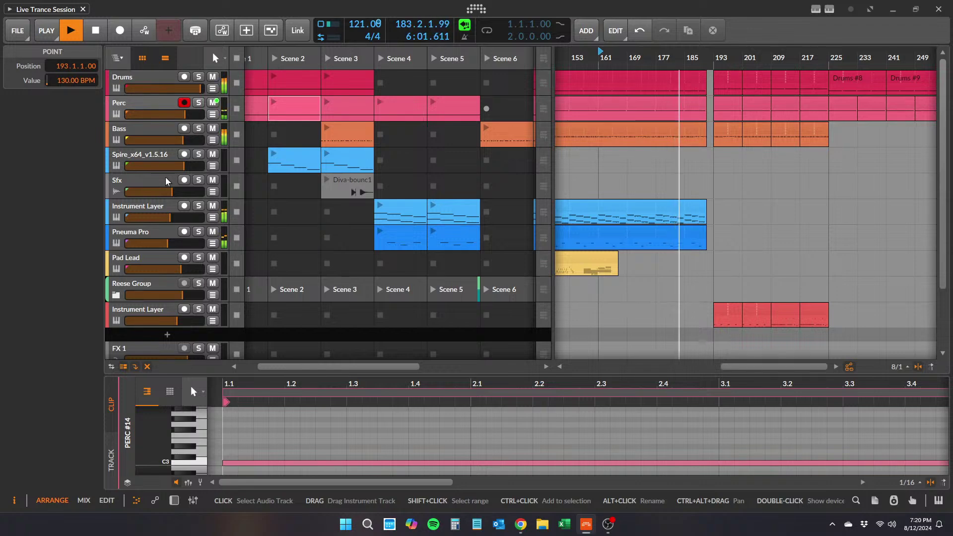
pyautogui.moveTo(663, 55); pyautogui.dragTo(717, 45)
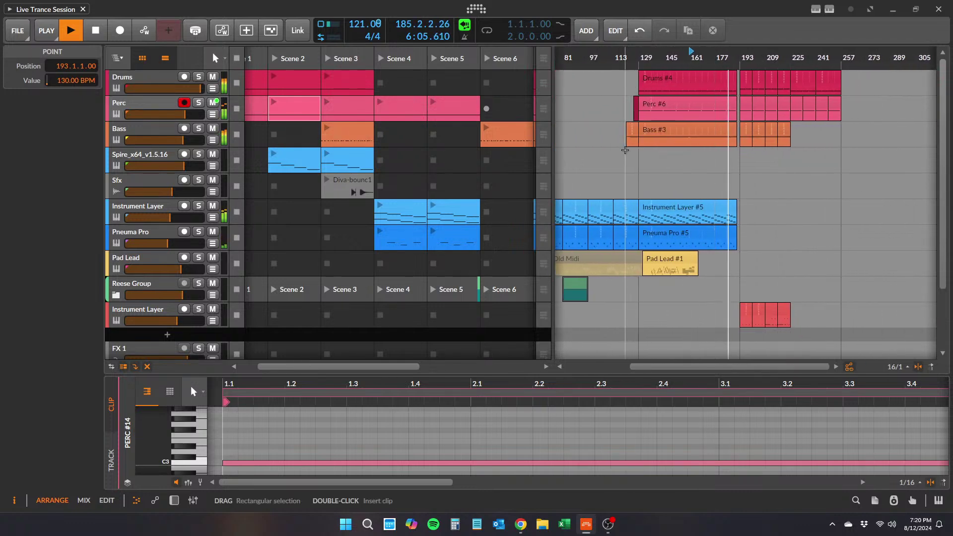
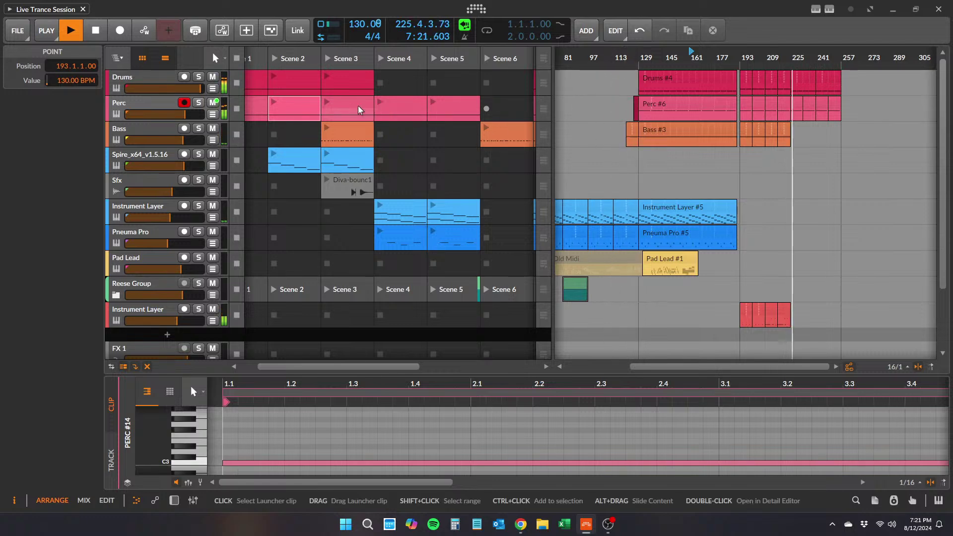
# - Delete the Perc track's last clips, from bar 241 onwards in the arrangement, and save the project
pyautogui.moveTo(849, 99); pyautogui.dragTo(821, 113)
pyautogui.press('Delete')
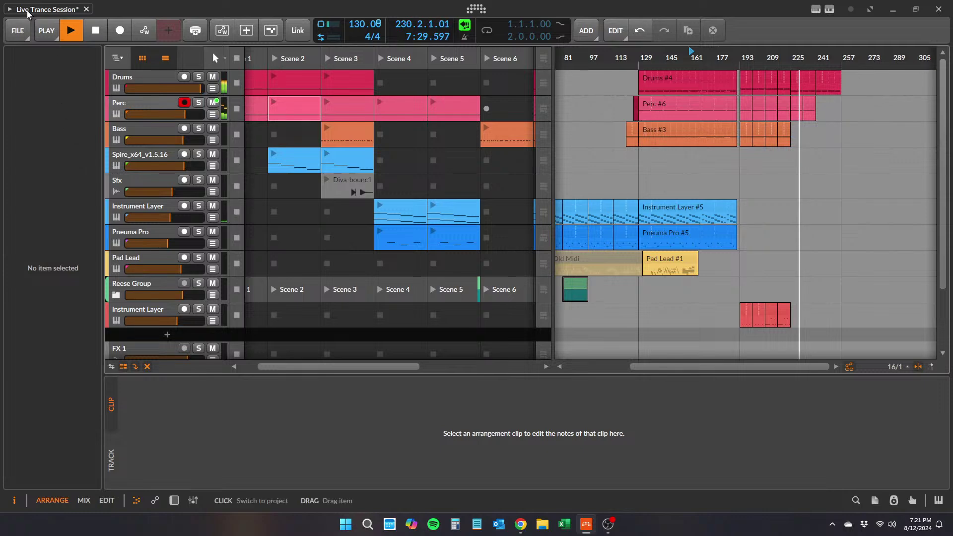
pyautogui.click(21, 31)
pyautogui.click(32, 87)
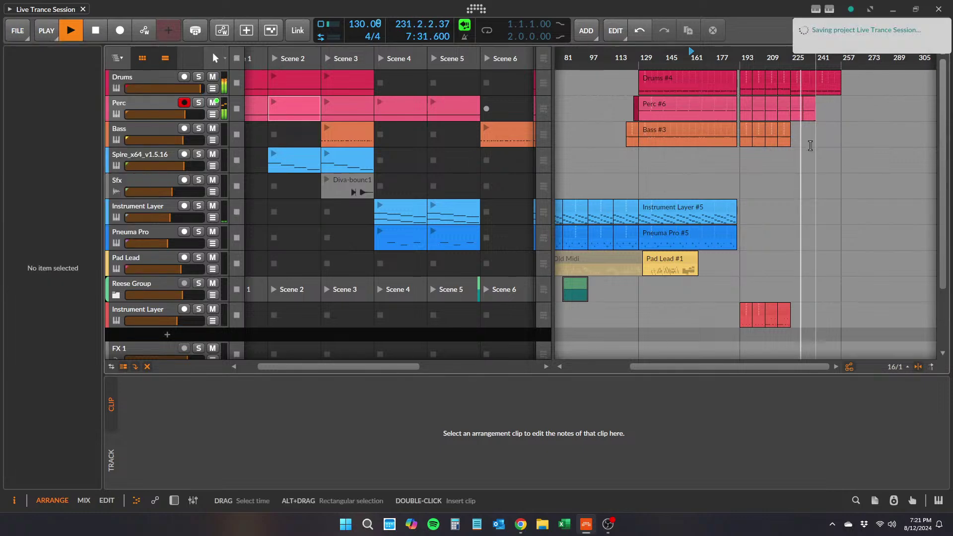
# - Look over the whole arrangement, stop playback and save the project again
pyautogui.moveTo(688, 51); pyautogui.dragTo(877, 57)
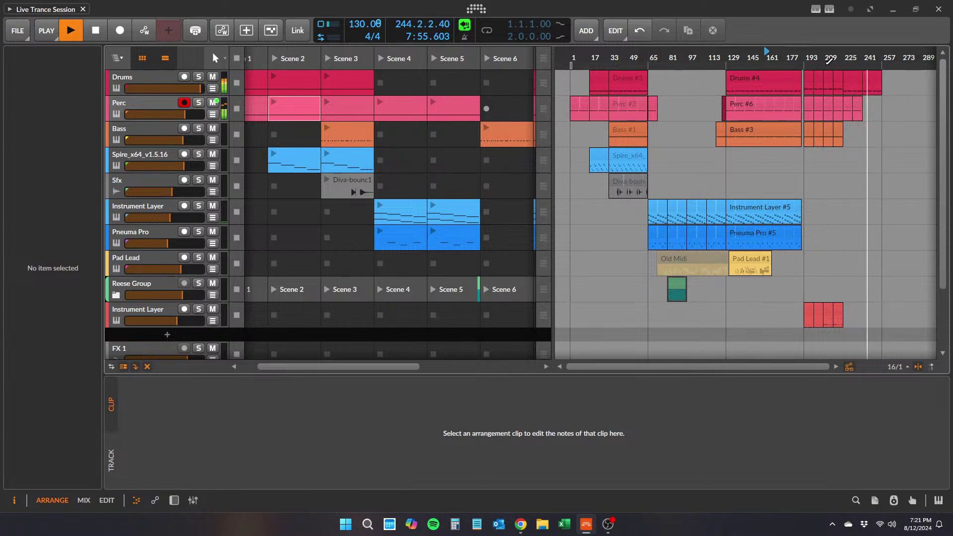
pyautogui.click(97, 30)
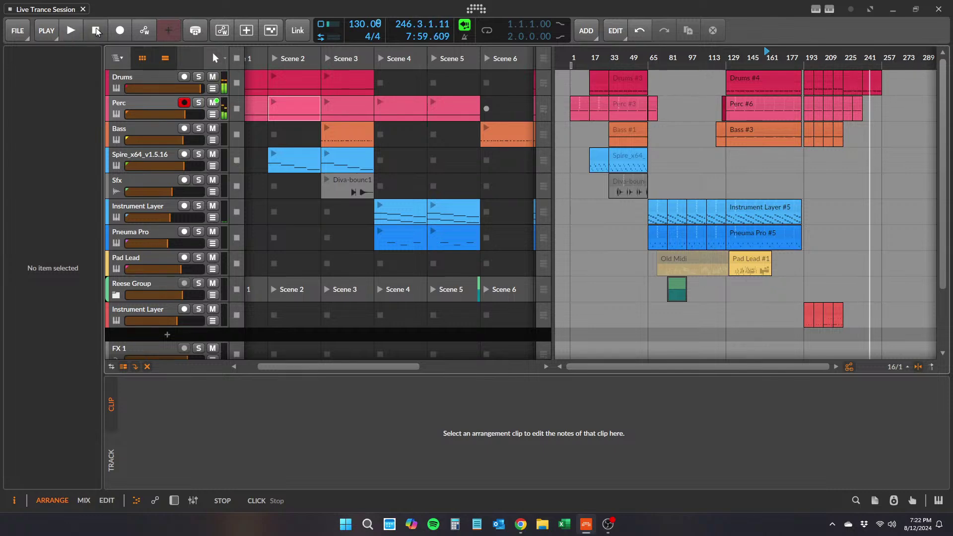
pyautogui.click(8, 33)
pyautogui.click(47, 82)
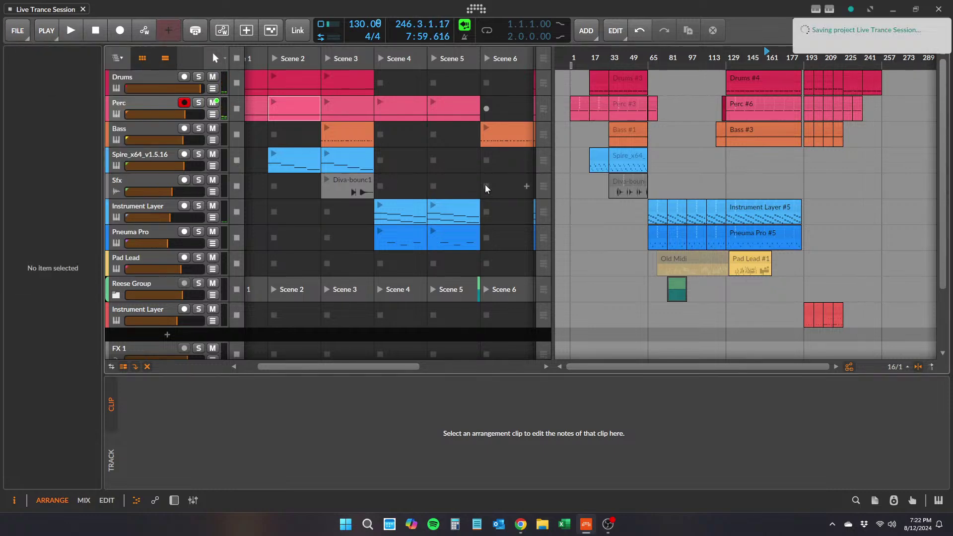
# - Play the arrangement from bar 129, try the tempo at 125 BPM, lower it to 122 BPM and save the project
pyautogui.moveTo(726, 57); pyautogui.dragTo(618, 98)
pyautogui.click(621, 57)
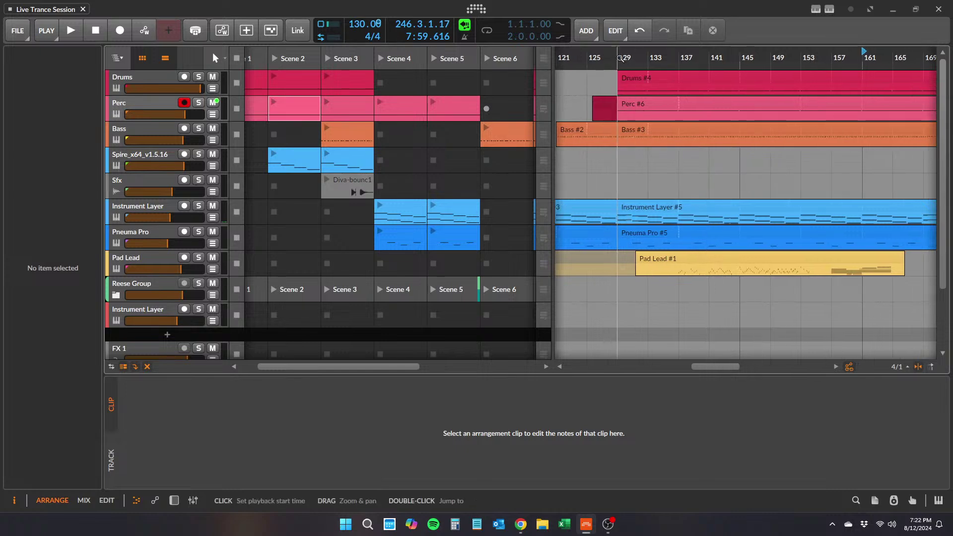
pyautogui.press('space')
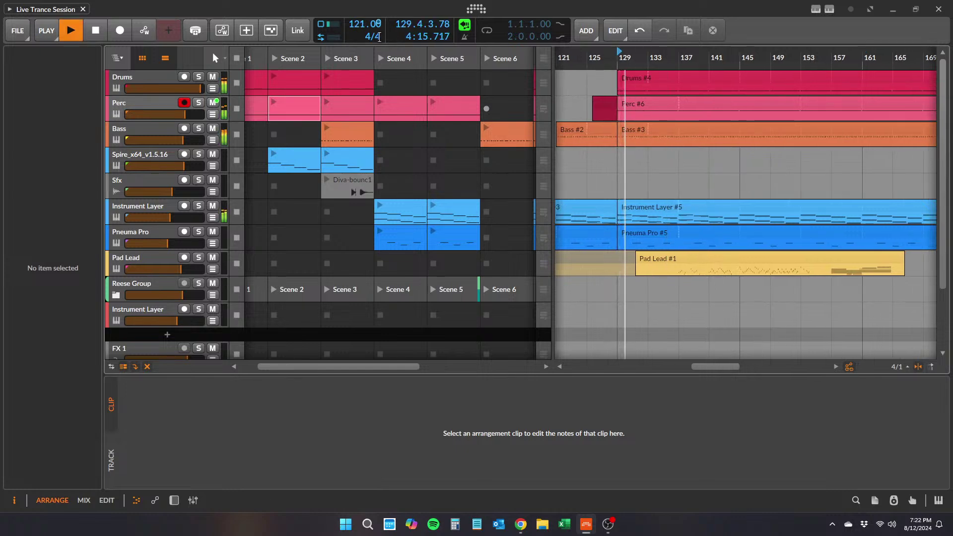
pyautogui.moveTo(365, 25); pyautogui.dragTo(360, 28)
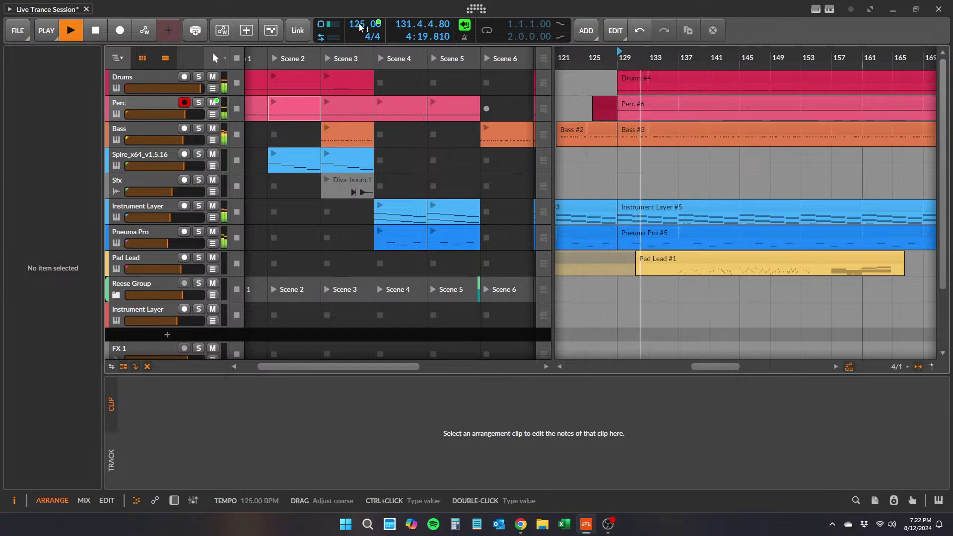
pyautogui.moveTo(360, 25); pyautogui.dragTo(360, 35)
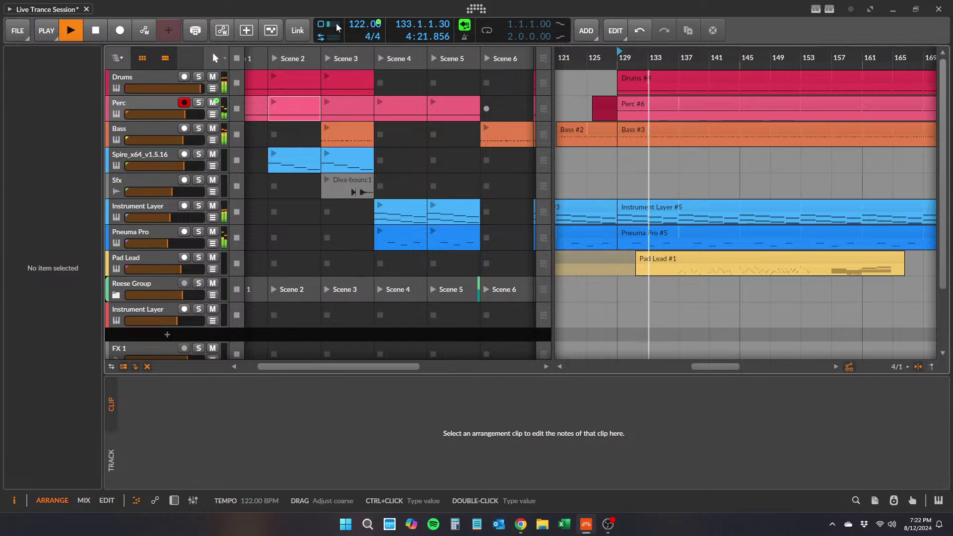
pyautogui.click(22, 31)
pyautogui.click(42, 80)
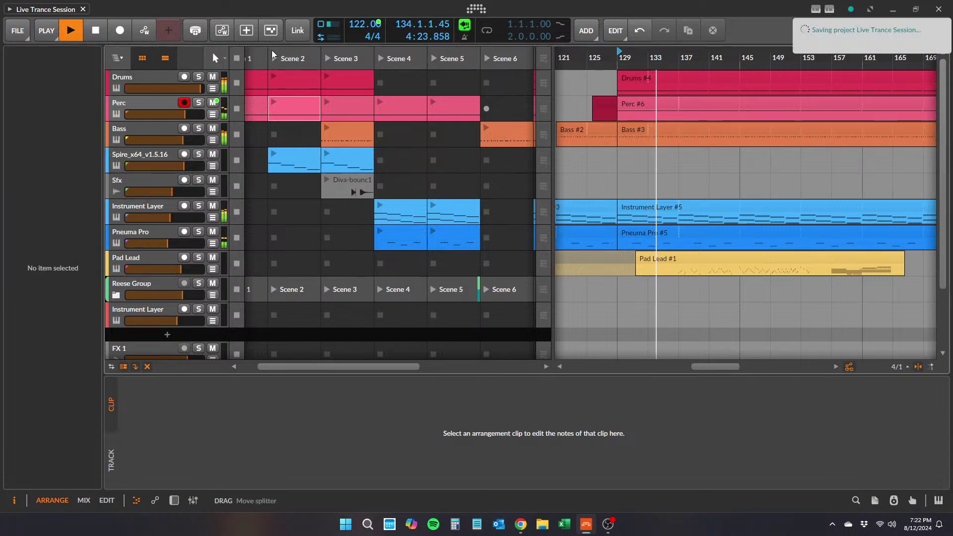
# - Set the project tempo to 121 BPM and save the project
pyautogui.moveTo(361, 26); pyautogui.dragTo(361, 29)
pyautogui.click(20, 30)
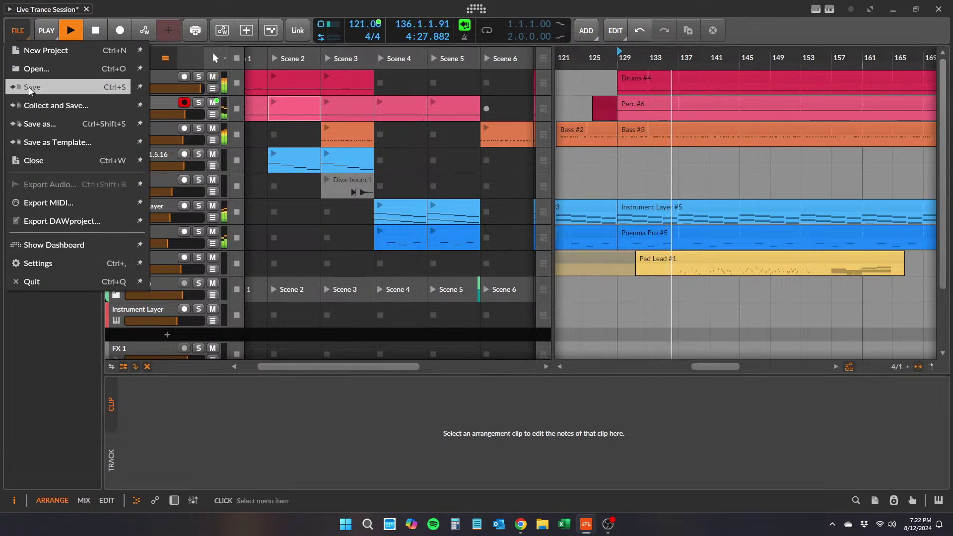
pyautogui.click(42, 87)
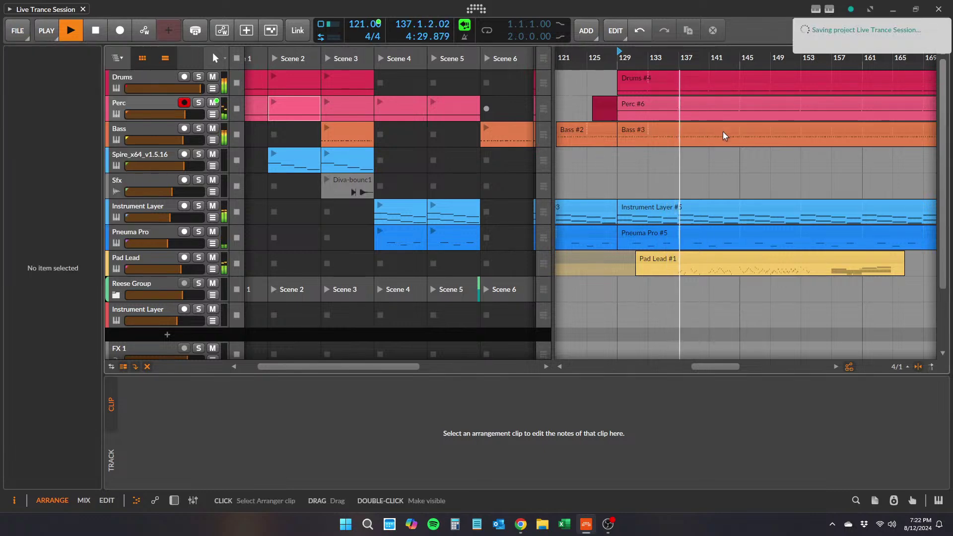
# - Examine the Pad Lead #1 clip's notes in an enlarged note editor, stop playback and move the play start to the long chords
pyautogui.click(692, 258)
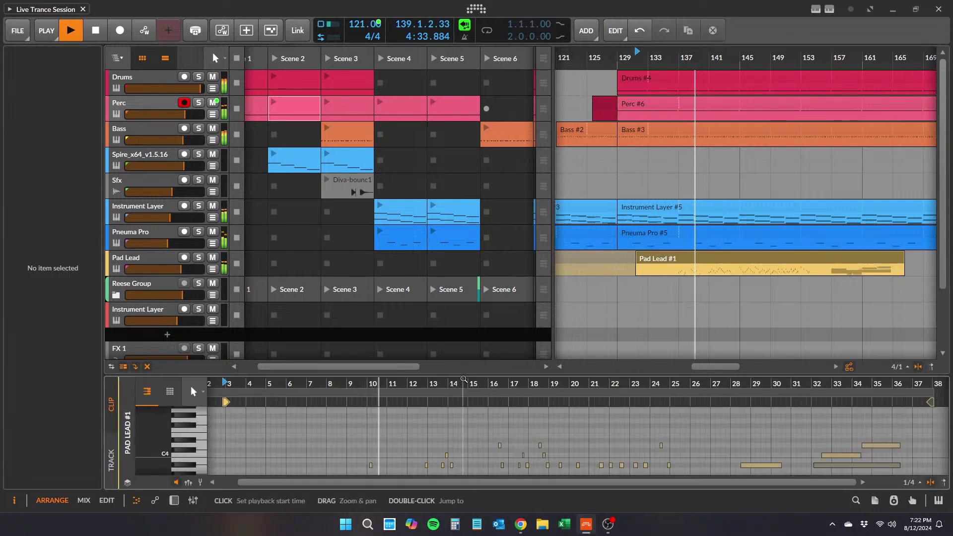
pyautogui.moveTo(462, 376); pyautogui.dragTo(451, 237)
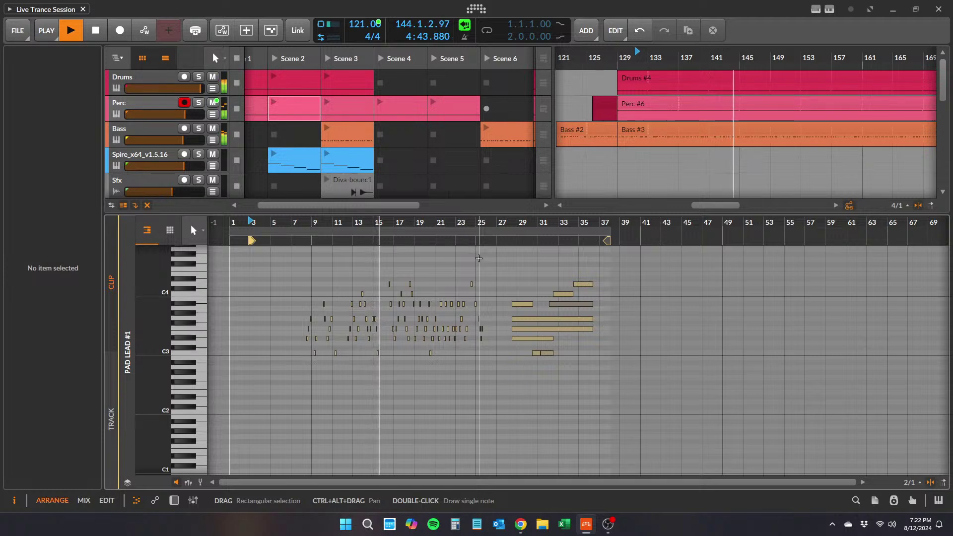
pyautogui.press('space')
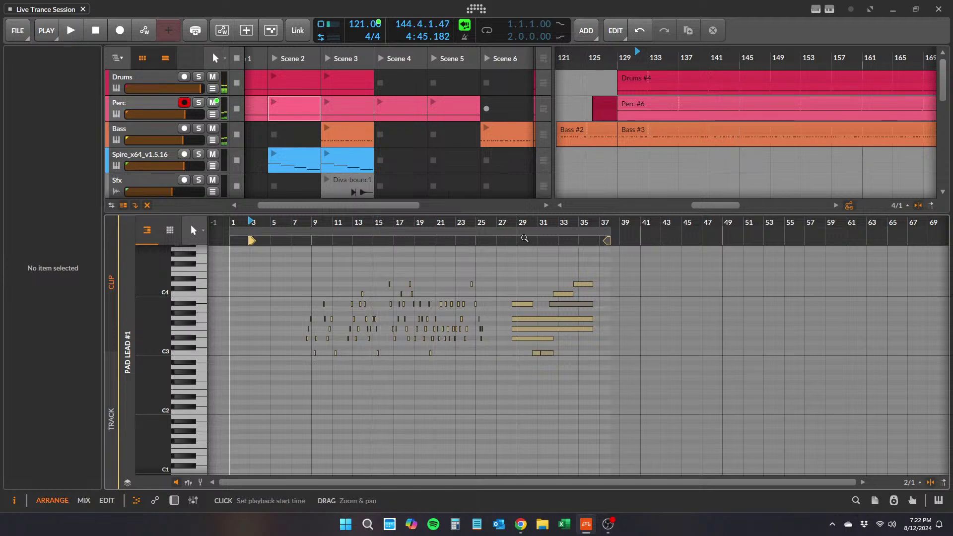
pyautogui.click(516, 222)
# - Copy the Pad Lead #1 clip further along its track so the copy starts at about bar 170
pyautogui.moveTo(517, 215); pyautogui.dragTo(519, 381)
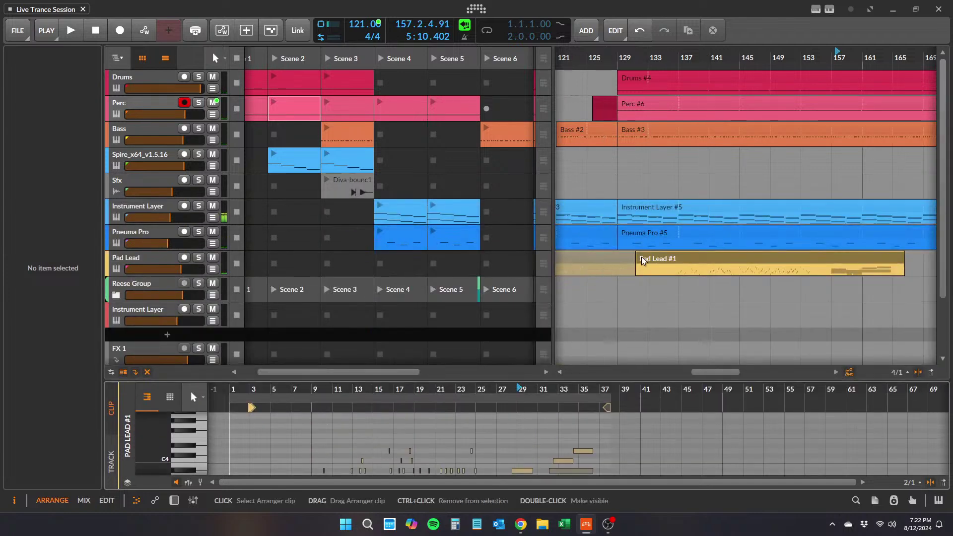
pyautogui.click(725, 263)
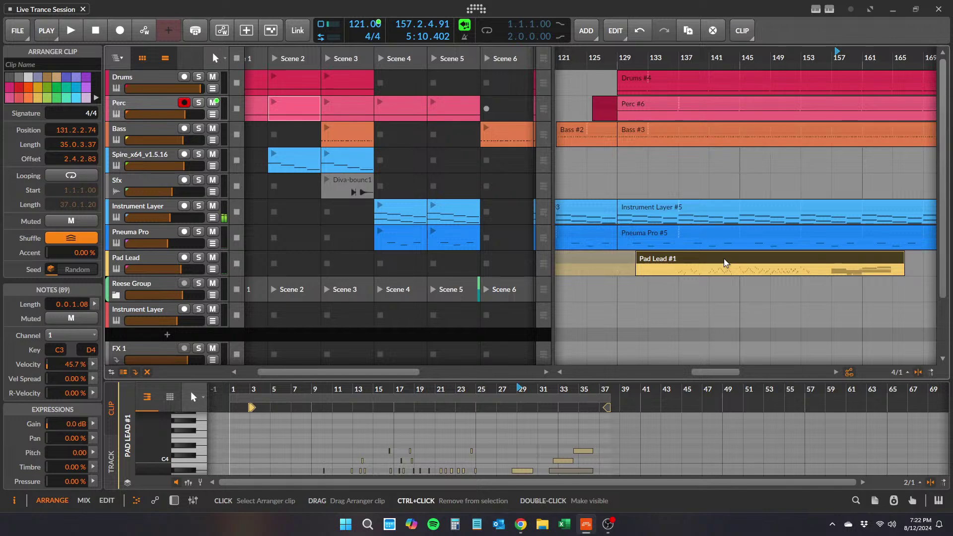
pyautogui.moveTo(725, 263); pyautogui.dragTo(901, 264)
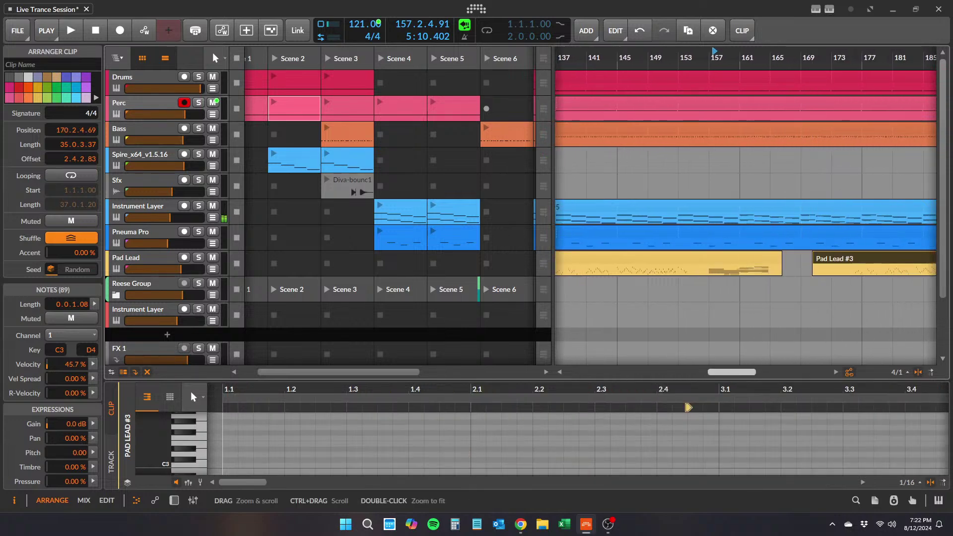
# - Delete all notes from about bar 16 to the end of the Pad Lead #1 clip
pyautogui.moveTo(726, 374); pyautogui.dragTo(704, 372)
pyautogui.click(734, 262)
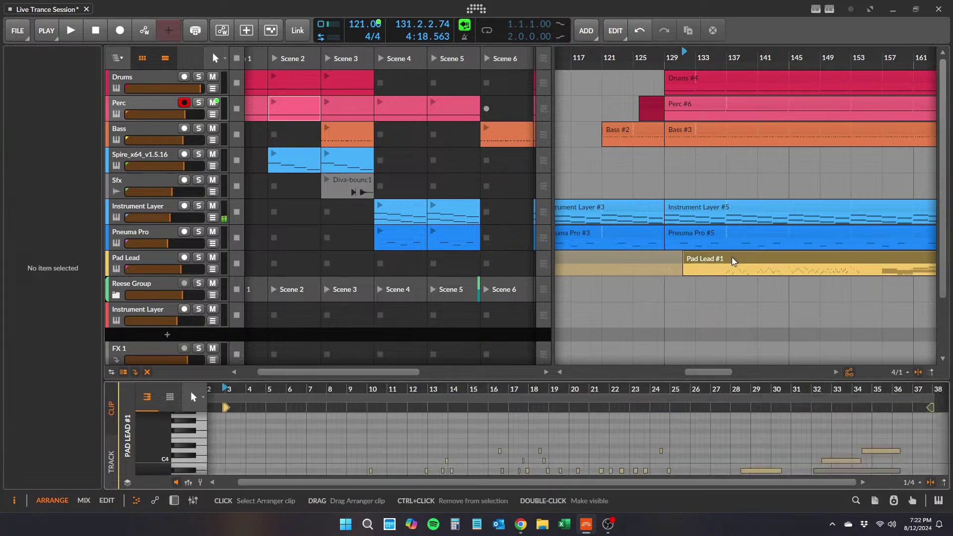
pyautogui.moveTo(508, 381); pyautogui.dragTo(509, 233)
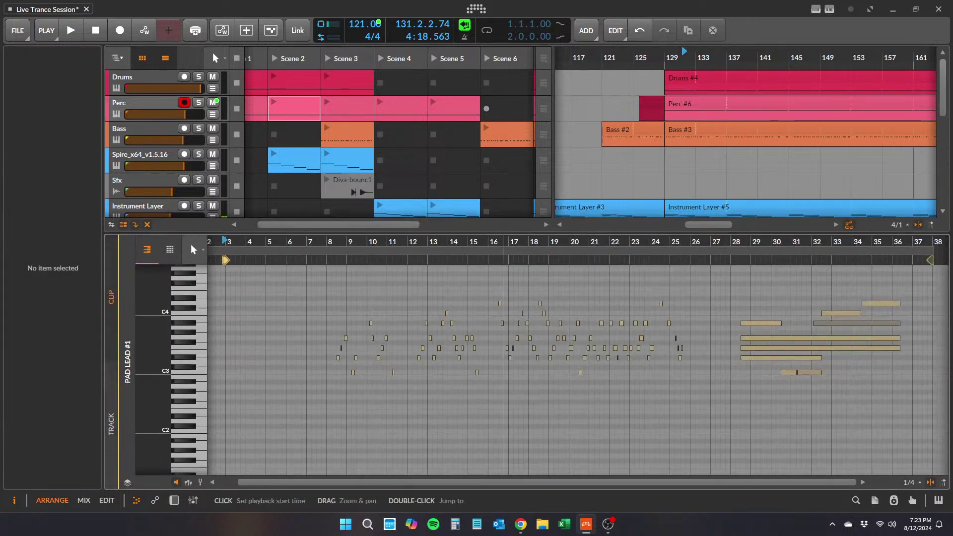
pyautogui.scroll(2, 514, 244)
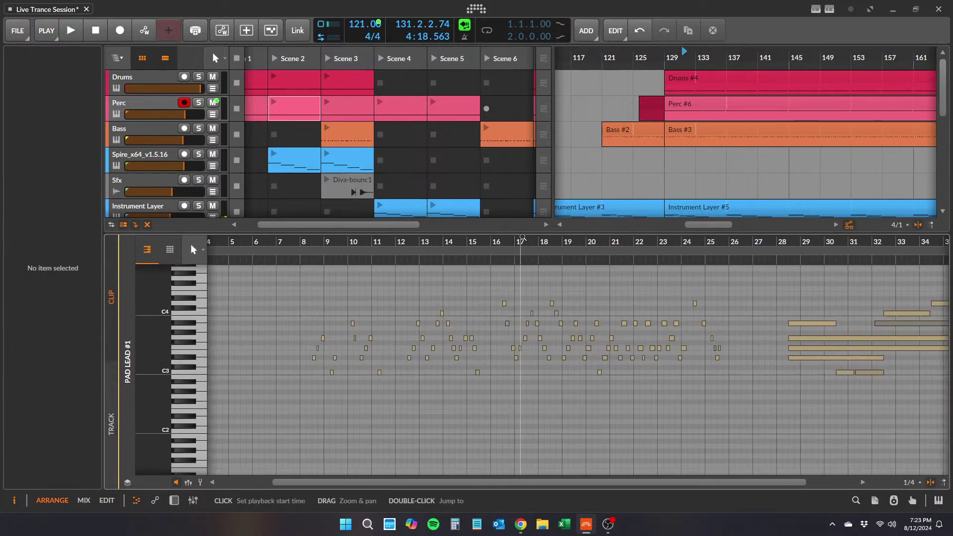
pyautogui.moveTo(515, 243); pyautogui.dragTo(798, 380)
pyautogui.press('Delete')
# - Trim the Pad Lead #1 clip to 14 bars, ending at bar 17, with its start and loop start at bar 3
pyautogui.moveTo(781, 253); pyautogui.dragTo(512, 256)
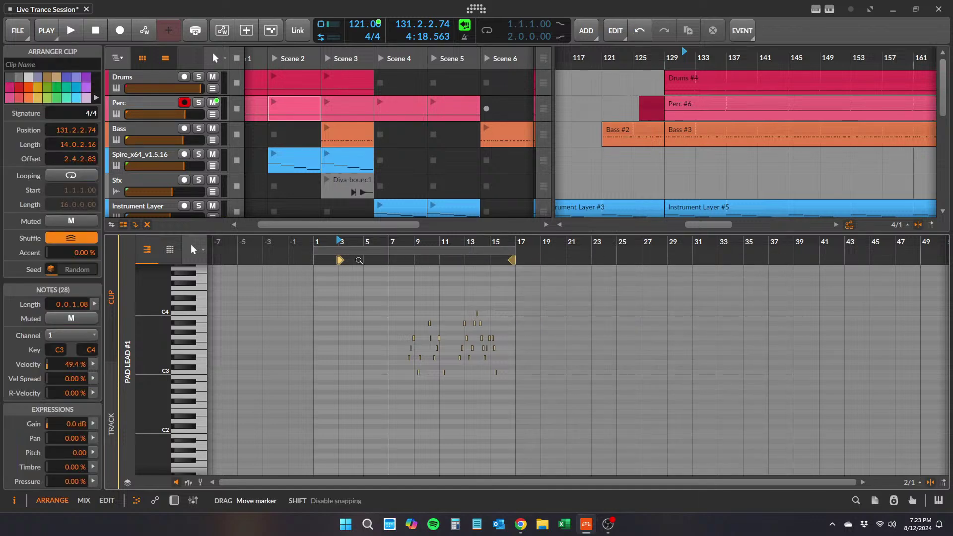
pyautogui.moveTo(326, 251); pyautogui.dragTo(396, 250)
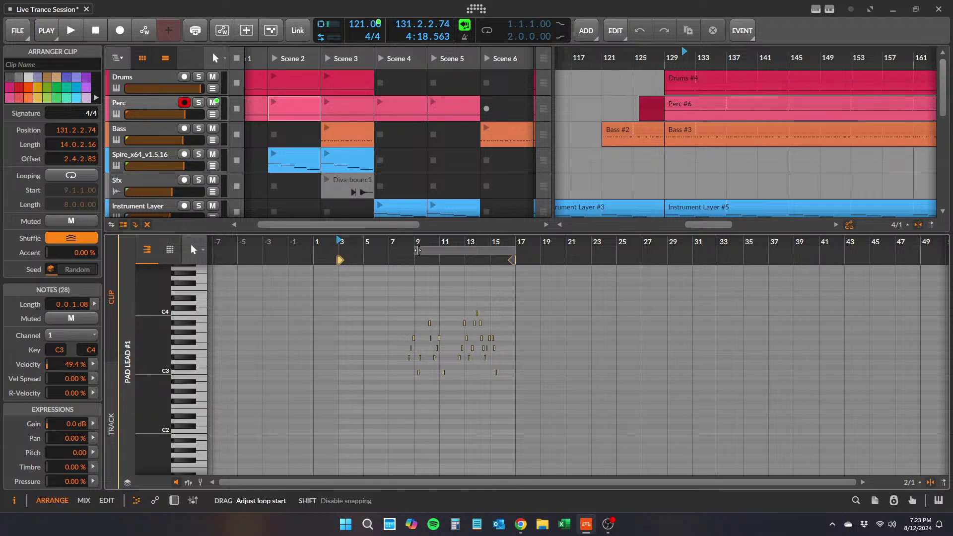
pyautogui.moveTo(395, 251)
pyautogui.mouseDown()
pyautogui.moveTo(345, 252)
pyautogui.moveTo(342, 260)
pyautogui.mouseUp()
pyautogui.click(343, 243)
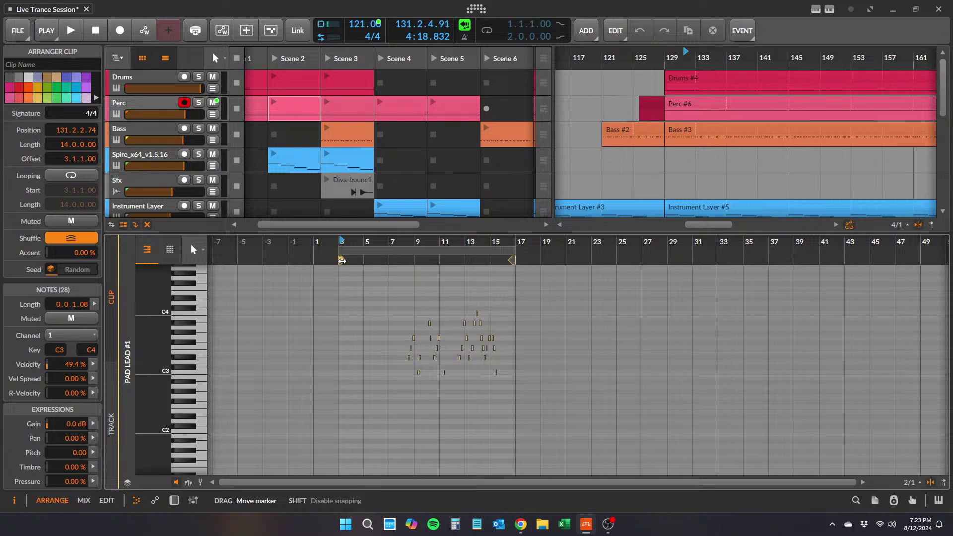
# - Play the arrangement from bar 129 to listen to the shortened Pad Lead #1 clip
pyautogui.moveTo(599, 232); pyautogui.dragTo(600, 343)
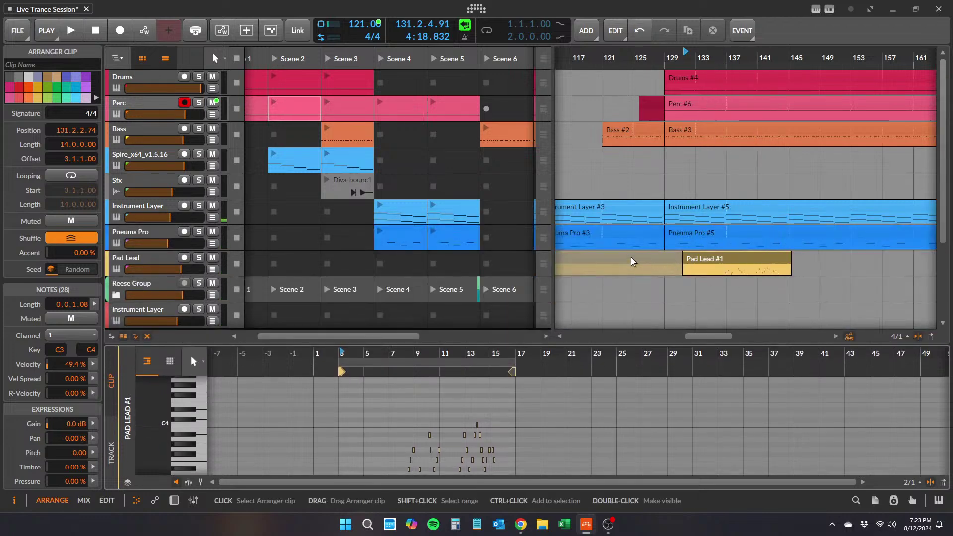
pyautogui.click(699, 58)
pyautogui.press('space')
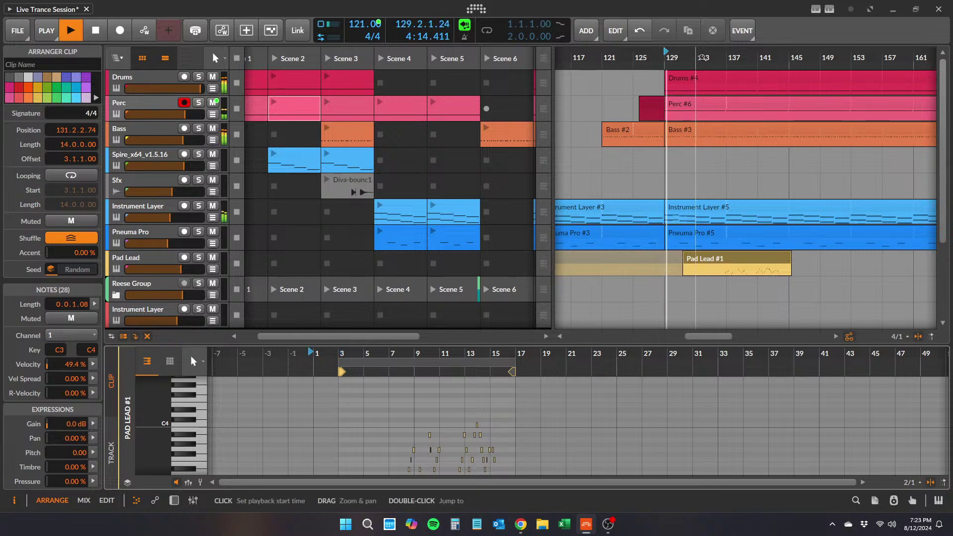
# - Delete the opening group of notes, between about bars 8 and 15, from the copied Pad Lead clip near bar 170
pyautogui.moveTo(702, 57); pyautogui.dragTo(591, 58)
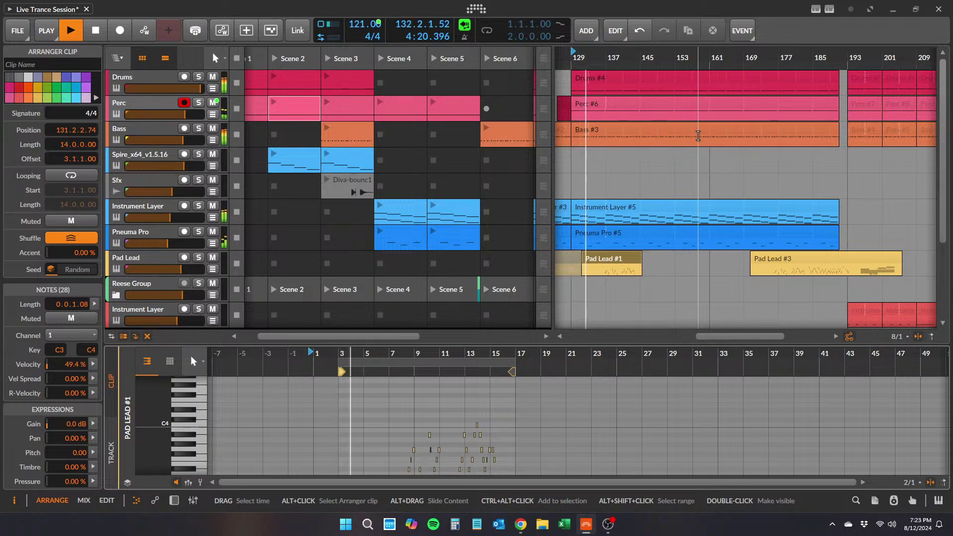
pyautogui.click(804, 260)
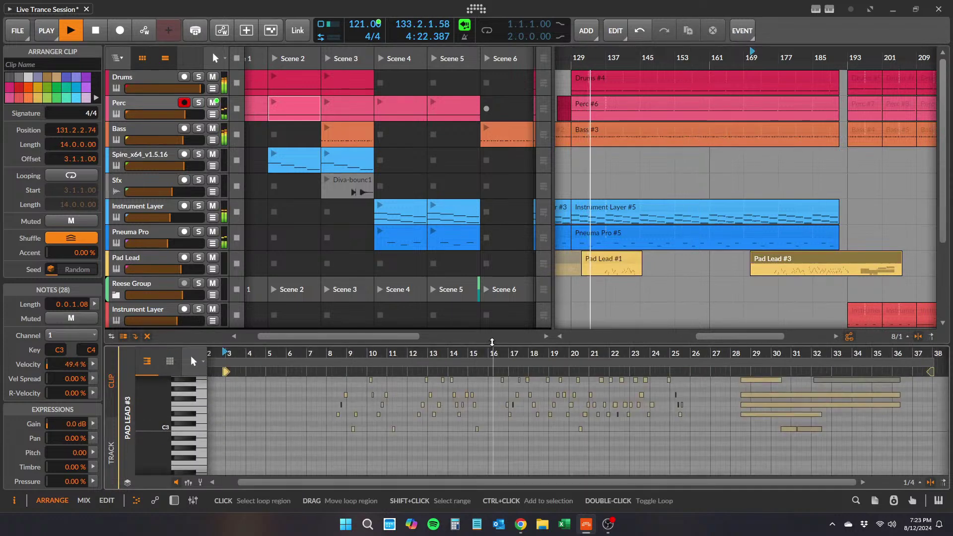
pyautogui.moveTo(492, 342); pyautogui.dragTo(450, 205)
pyautogui.scroll(3, 468, 289)
pyautogui.scroll(-1, 467, 297)
pyautogui.moveTo(362, 292); pyautogui.dragTo(467, 403)
pyautogui.press('Delete')
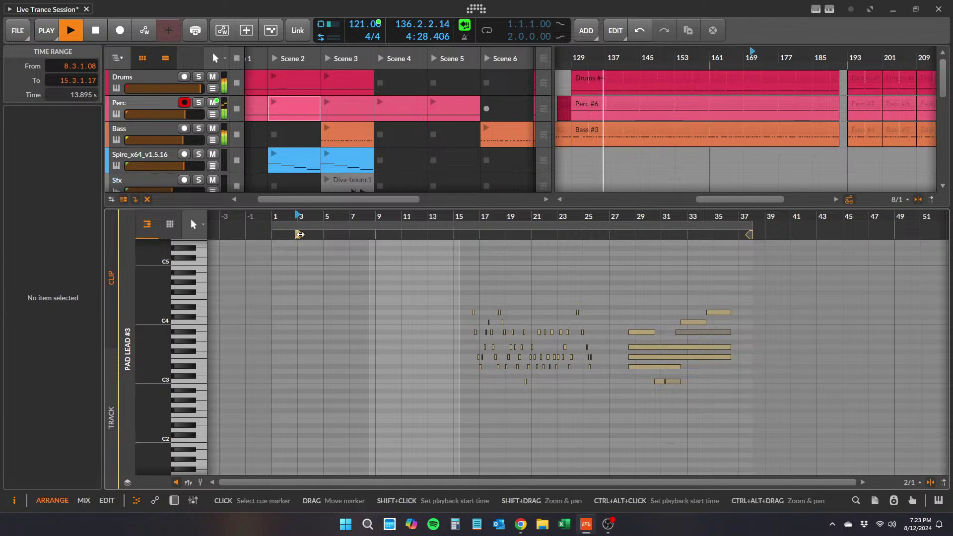
# - Trim the copied Pad Lead #3 clip and its loop to 14 bars, from bar 13 to bar 27, and delete the notes from bar 28 on
pyautogui.moveTo(299, 234)
pyautogui.mouseDown()
pyautogui.moveTo(445, 230)
pyautogui.moveTo(431, 234)
pyautogui.mouseUp()
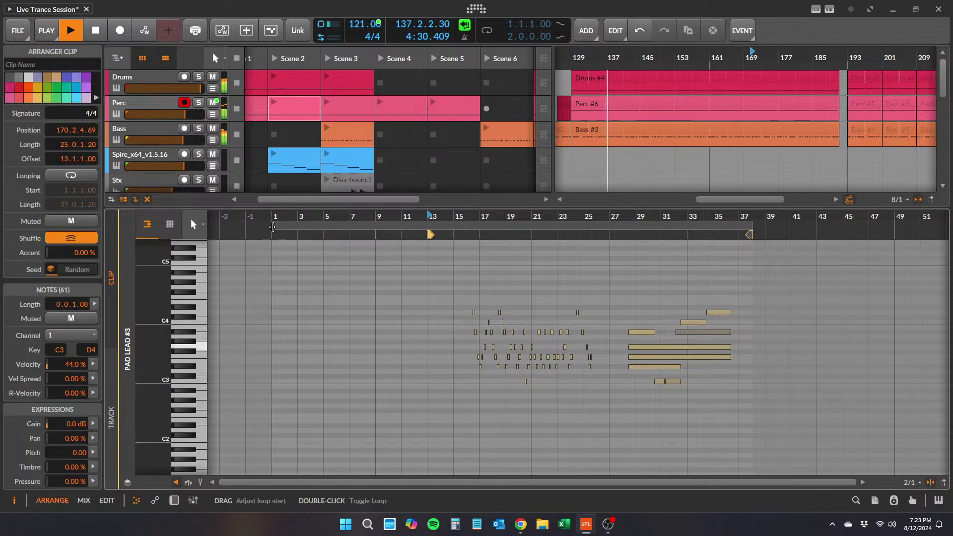
pyautogui.moveTo(272, 227); pyautogui.dragTo(428, 226)
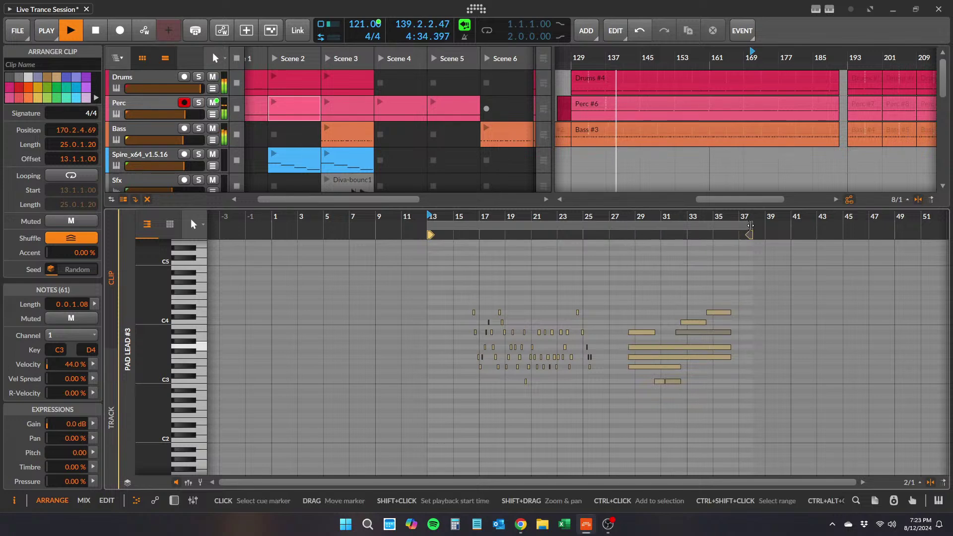
pyautogui.moveTo(751, 226); pyautogui.dragTo(610, 227)
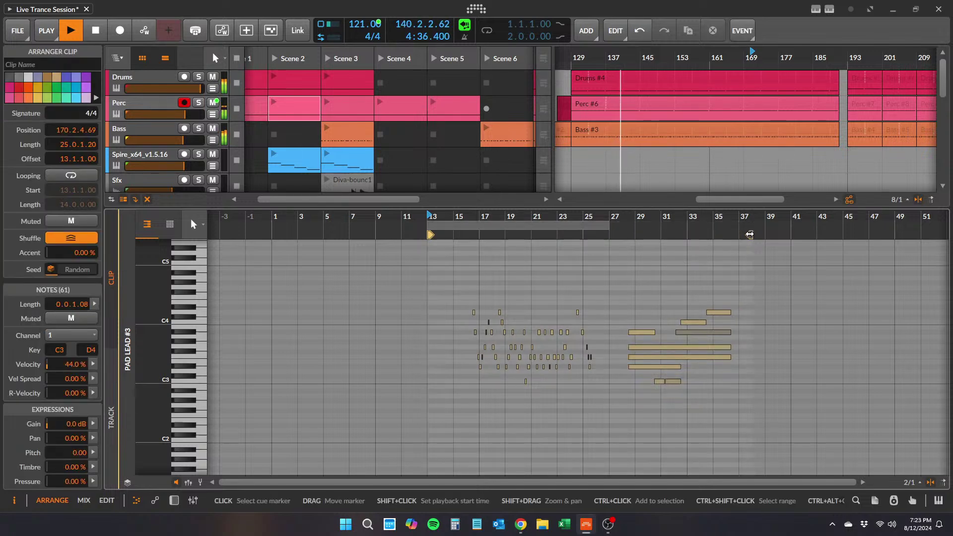
pyautogui.moveTo(750, 234)
pyautogui.mouseDown()
pyautogui.moveTo(608, 234)
pyautogui.moveTo(766, 394)
pyautogui.mouseUp()
pyautogui.press('Delete')
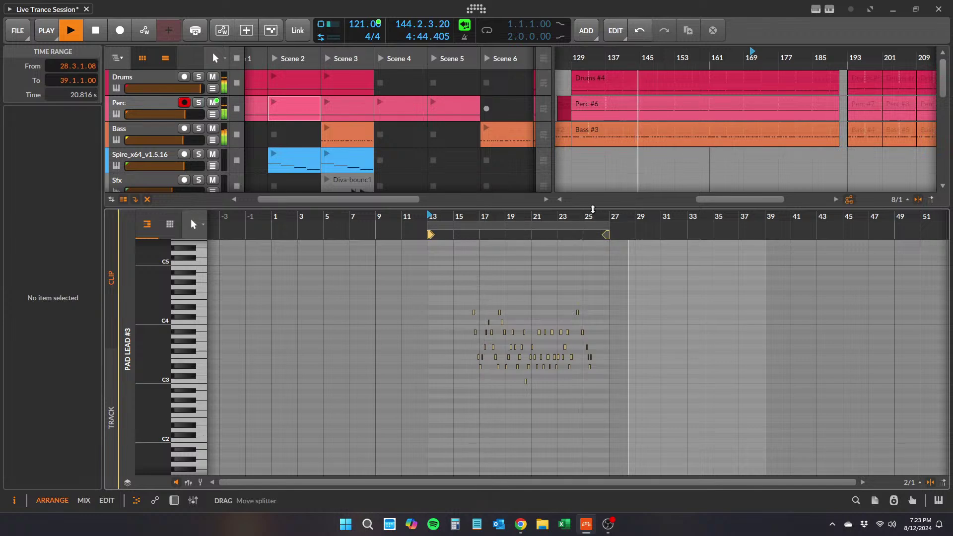
# - Enlarge the arranger area, move the Pad Lead #3 clip to start at bar 153, and stop playback
pyautogui.moveTo(592, 209); pyautogui.dragTo(588, 303)
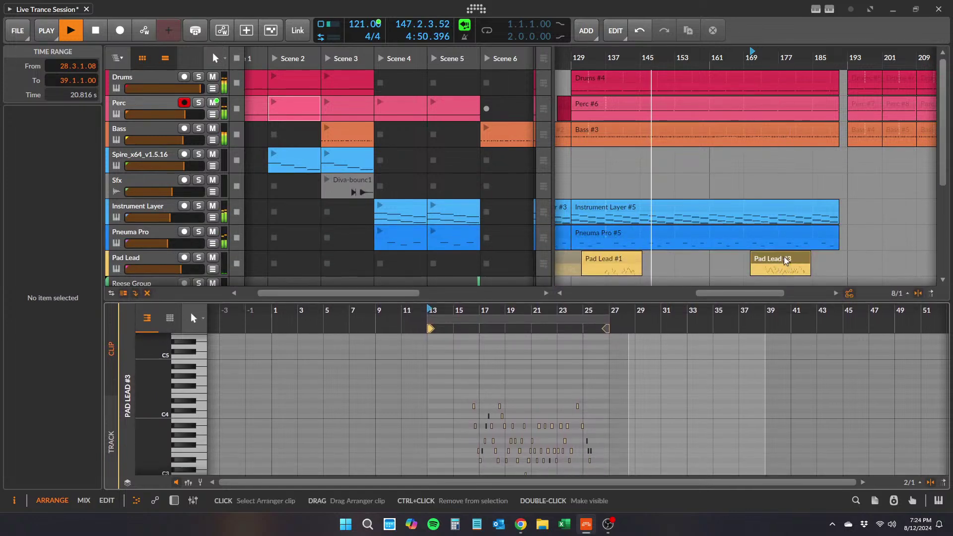
pyautogui.moveTo(790, 259); pyautogui.dragTo(748, 258)
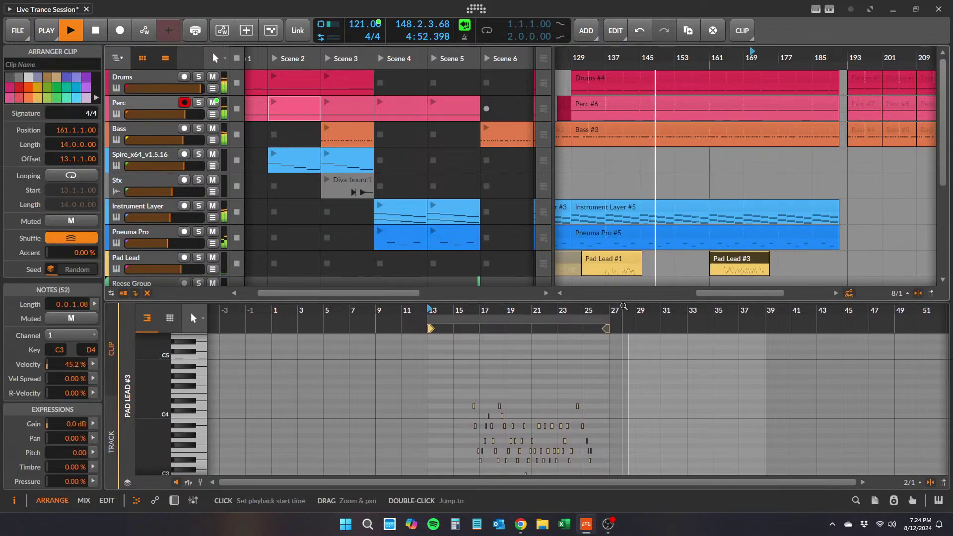
pyautogui.moveTo(581, 298); pyautogui.dragTo(602, 310)
pyautogui.moveTo(700, 259); pyautogui.dragTo(687, 260)
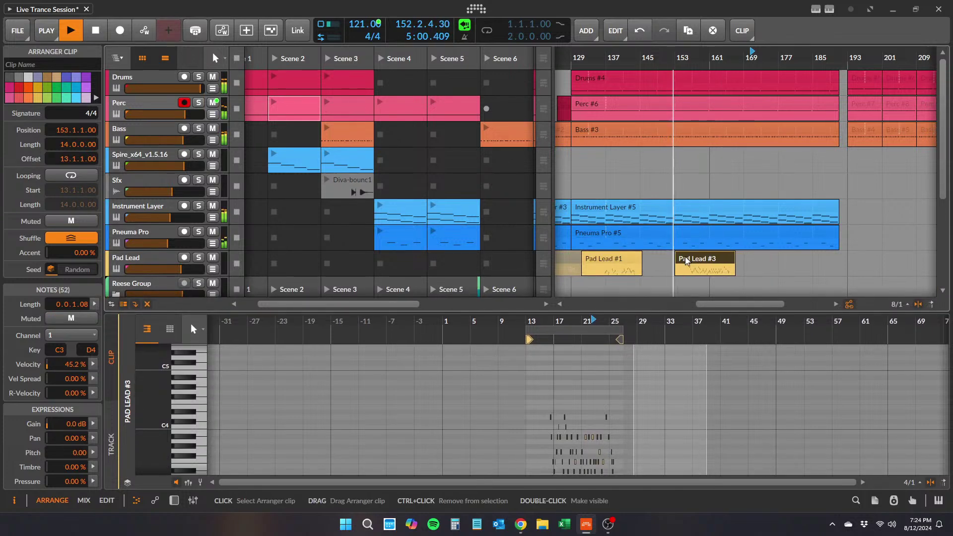
pyautogui.press('space')
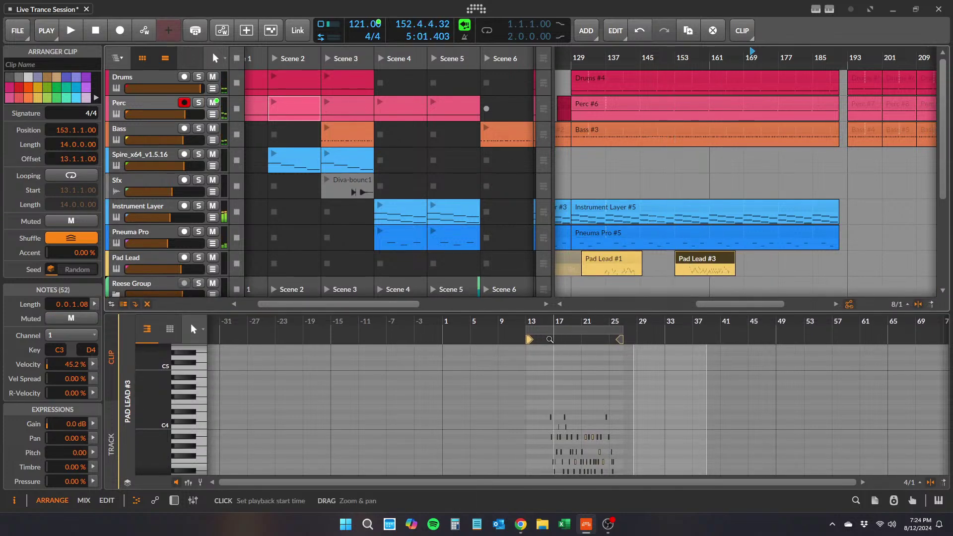
# - Select all notes in the Pad Lead #3 clip and set their start to 1.1.1.00
pyautogui.moveTo(555, 325); pyautogui.dragTo(554, 401)
pyautogui.scroll(-3, 552, 400)
pyautogui.scroll(3, 552, 399)
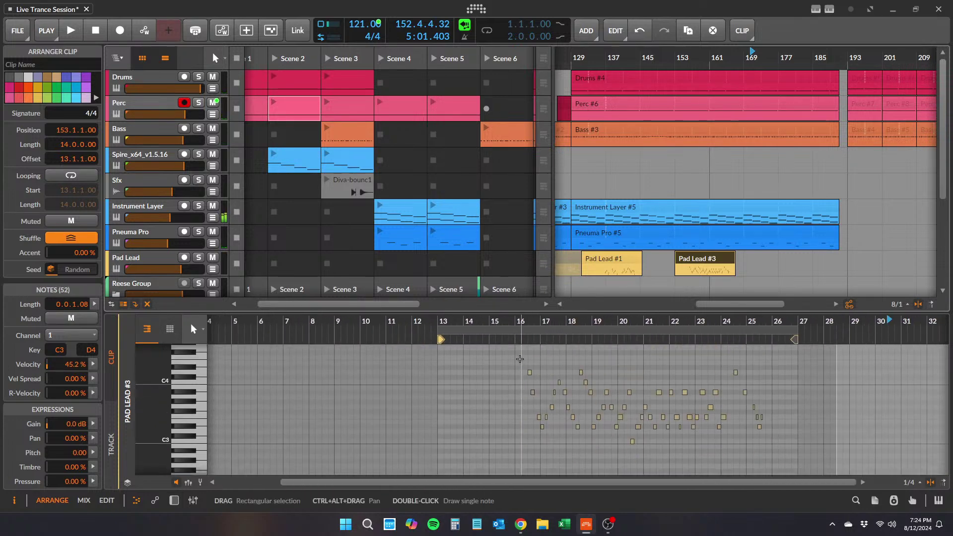
pyautogui.click(521, 358)
pyautogui.hotkey('ctrl', 'a')
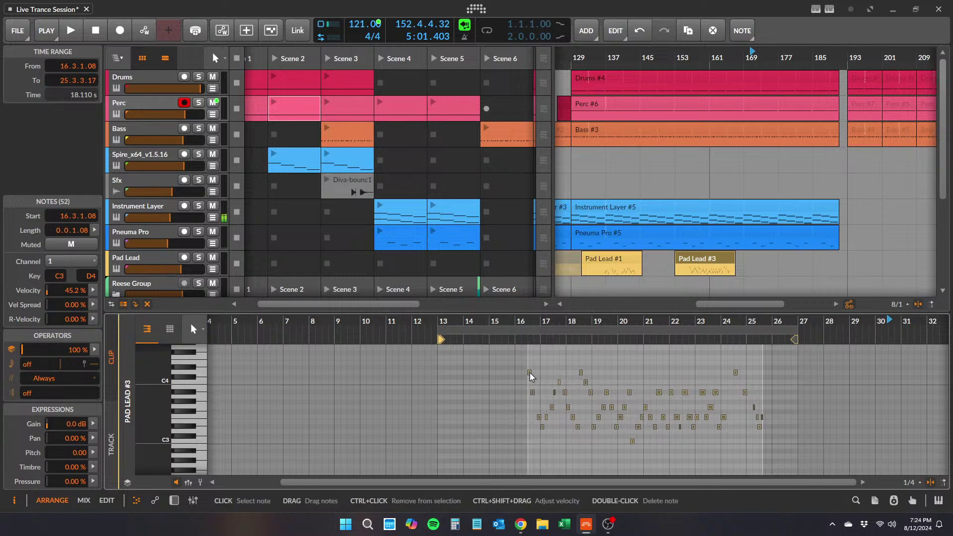
pyautogui.keyDown('ctrl'); pyautogui.click(67, 217); pyautogui.keyUp('ctrl')
pyautogui.write('1')
pyautogui.press('Return')
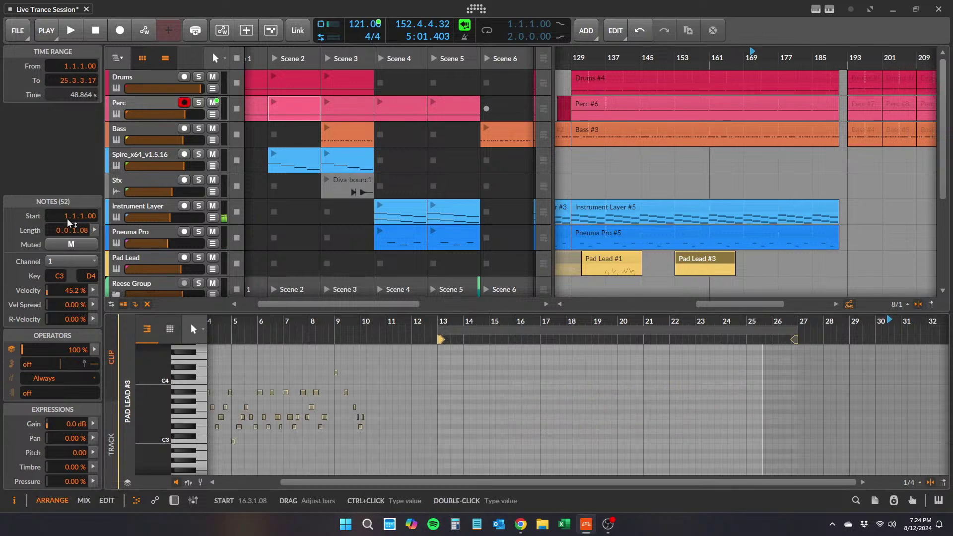
# - Set the Pad Lead #3 clip's start and loop start to bar 1, with a 10-bar loop, and shorten the clip to about 11 bars
pyautogui.moveTo(440, 341)
pyautogui.mouseDown()
pyautogui.moveTo(236, 340)
pyautogui.moveTo(359, 342)
pyautogui.mouseUp()
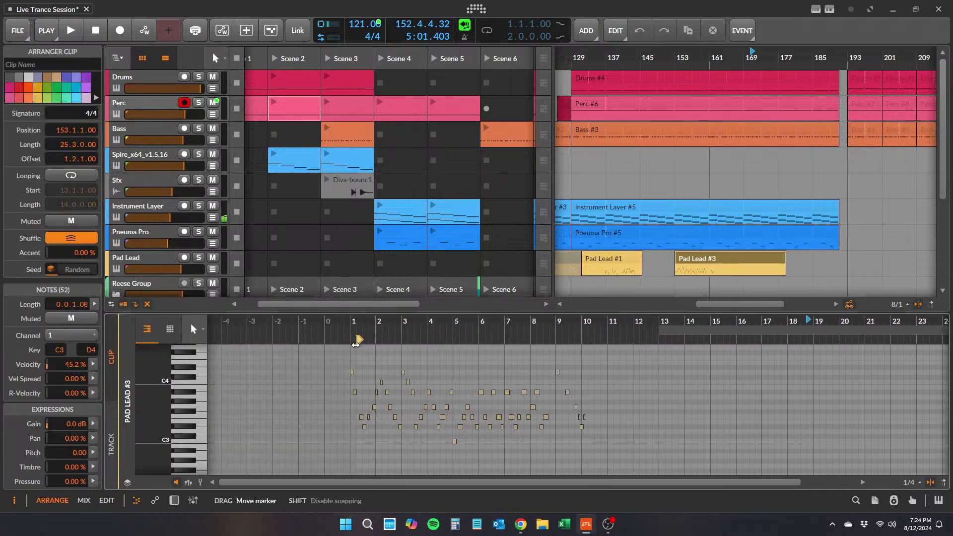
pyautogui.moveTo(686, 335); pyautogui.dragTo(380, 340)
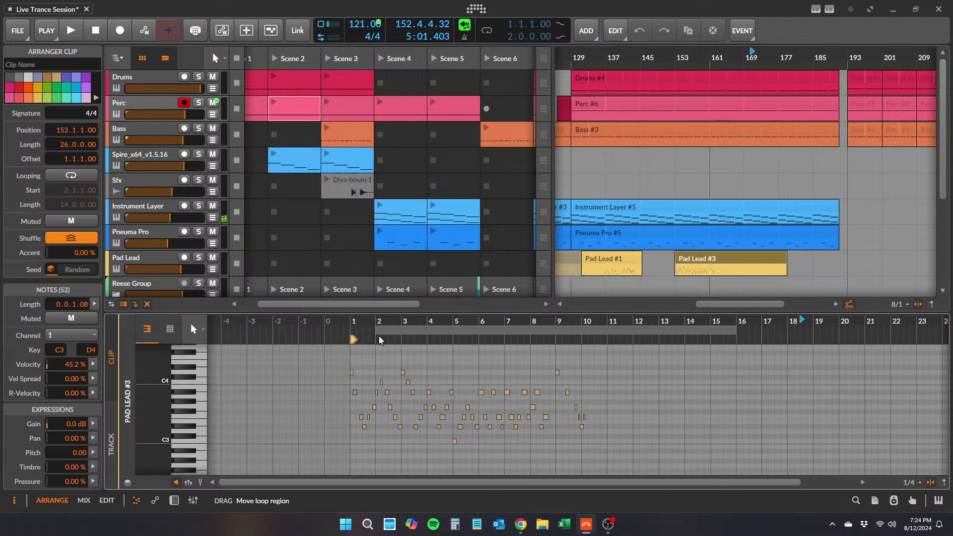
pyautogui.moveTo(709, 330); pyautogui.dragTo(586, 339)
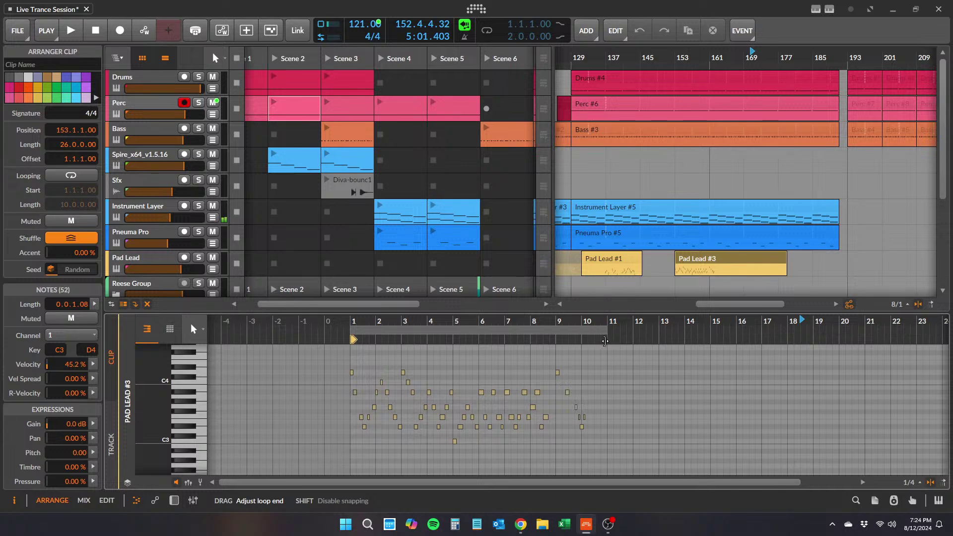
pyautogui.moveTo(605, 341); pyautogui.dragTo(605, 341)
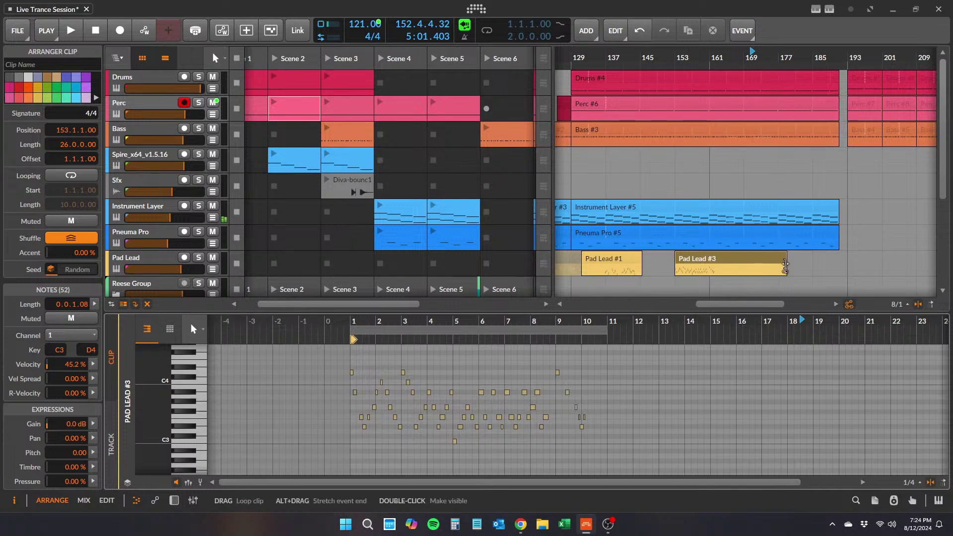
pyautogui.moveTo(786, 267); pyautogui.dragTo(723, 268)
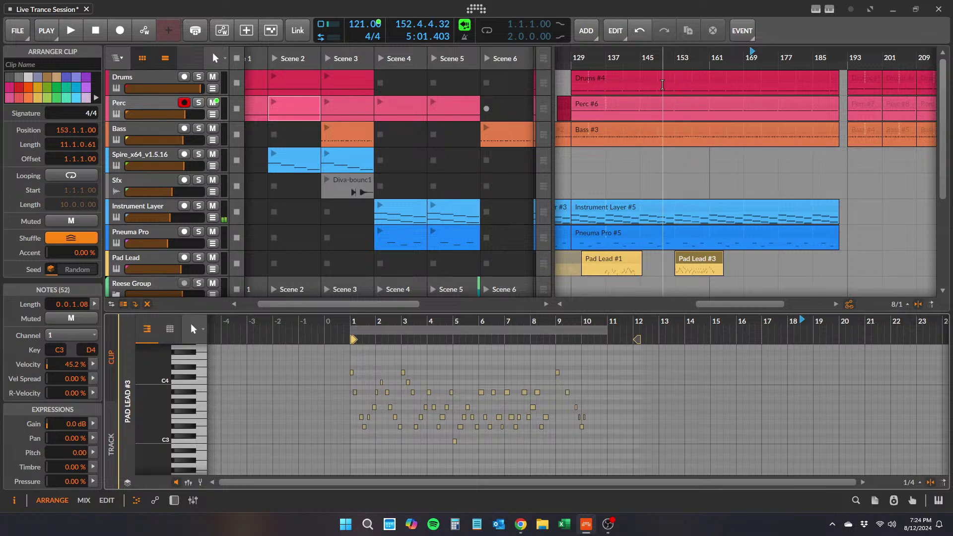
# - Listen to the Pad Lead #3 clip from bar 153, move it to bar 161, and play from there
pyautogui.doubleClick(677, 58)
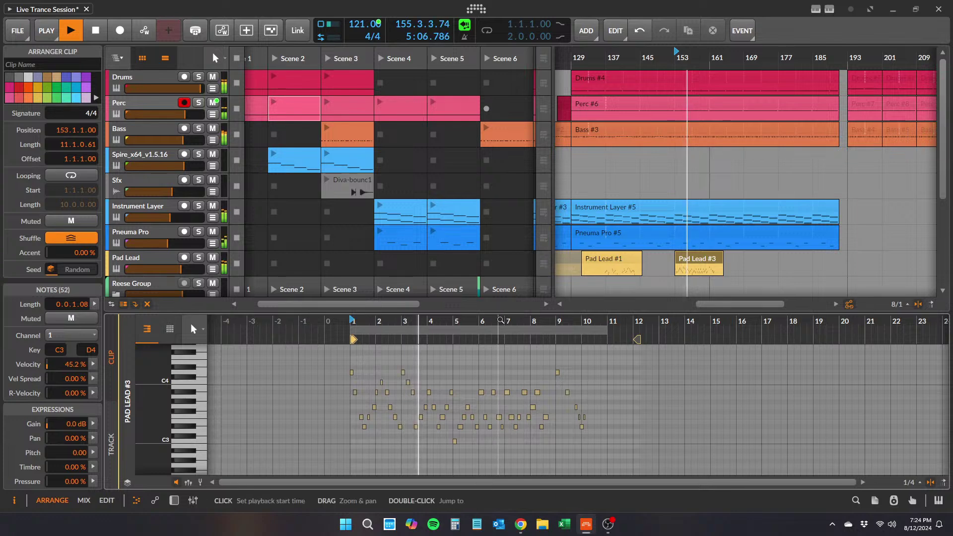
pyautogui.press('space')
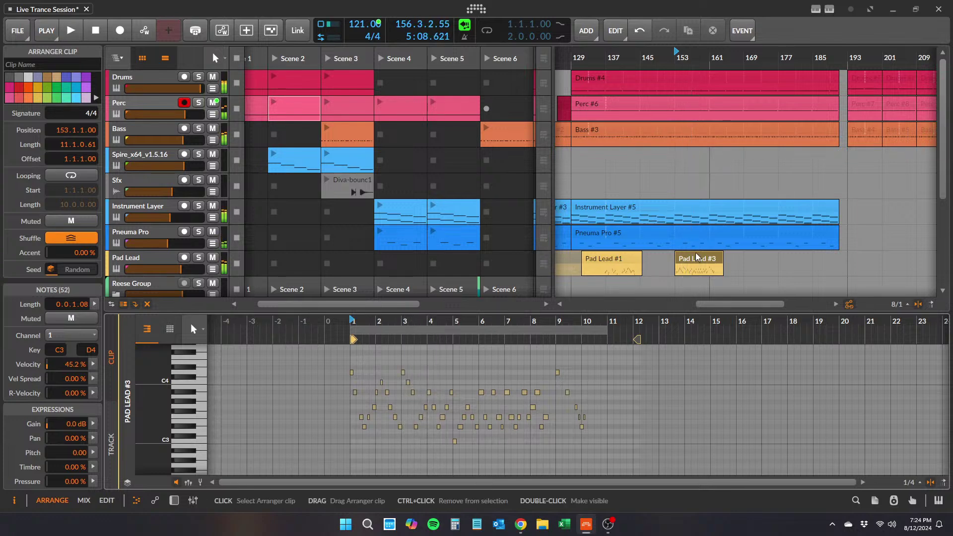
pyautogui.moveTo(699, 259); pyautogui.dragTo(734, 258)
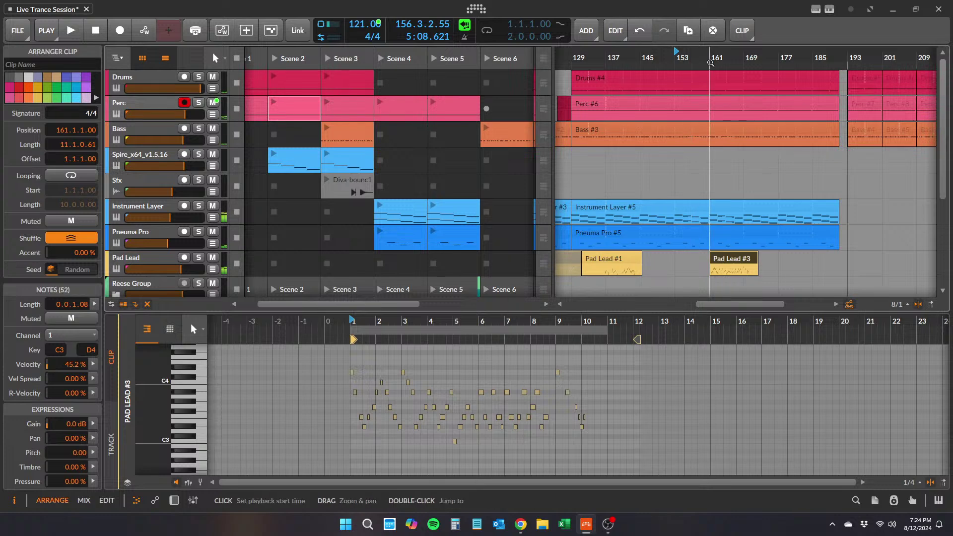
pyautogui.press('space')
pyautogui.moveTo(532, 316); pyautogui.dragTo(535, 346)
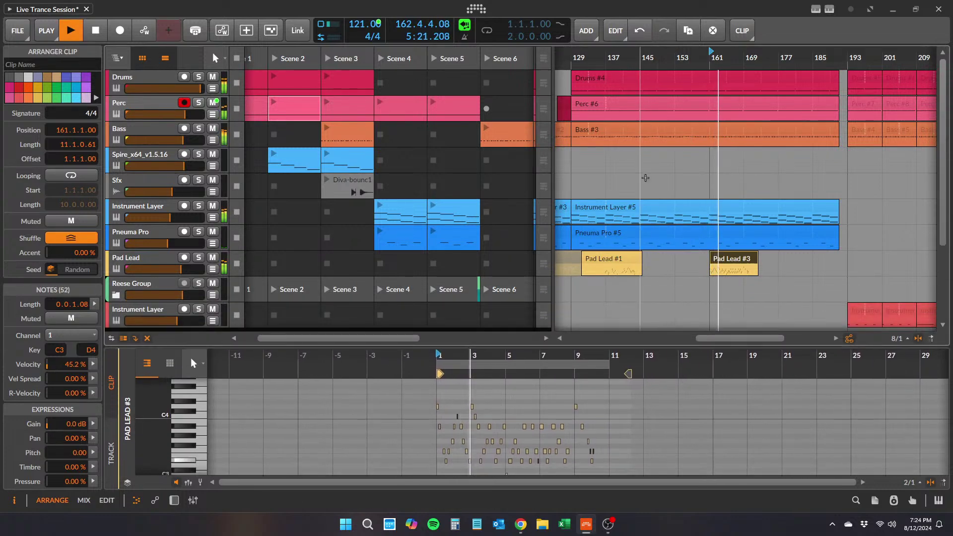
pyautogui.moveTo(664, 58)
pyautogui.mouseDown()
pyautogui.moveTo(678, 47)
pyautogui.moveTo(689, 59)
pyautogui.moveTo(697, 47)
pyautogui.moveTo(666, 69)
pyautogui.moveTo(678, 56)
pyautogui.mouseUp()
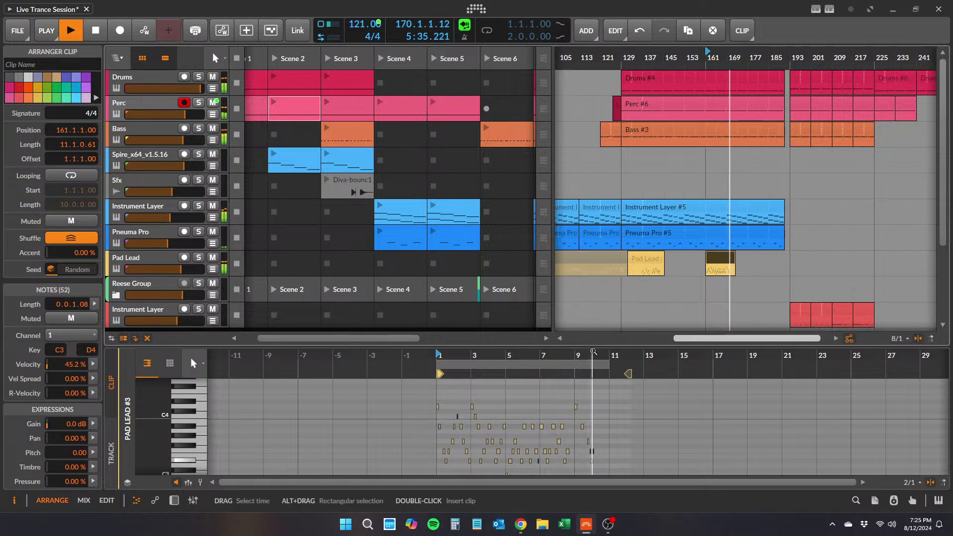
# - Delete the notes after bar 9 in the Pad Lead #3 clip, shorten clip and loop to 8 bars, and play from bar 161
pyautogui.press('space')
pyautogui.moveTo(577, 394); pyautogui.dragTo(568, 410)
pyautogui.press('Delete')
pyautogui.press('Delete')
pyautogui.moveTo(606, 364); pyautogui.dragTo(572, 373)
pyautogui.press('space')
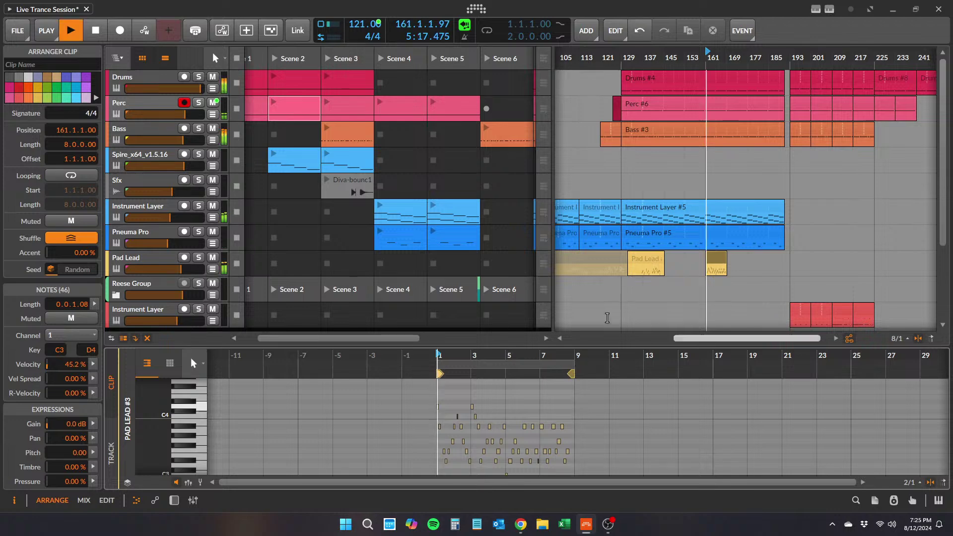
# - Open the Pad Lead #1 clip near bar 131 and set the start of all its notes to 1.1.1.00
pyautogui.press('space')
pyautogui.doubleClick(644, 259)
pyautogui.hotkey('ctrl', 'a')
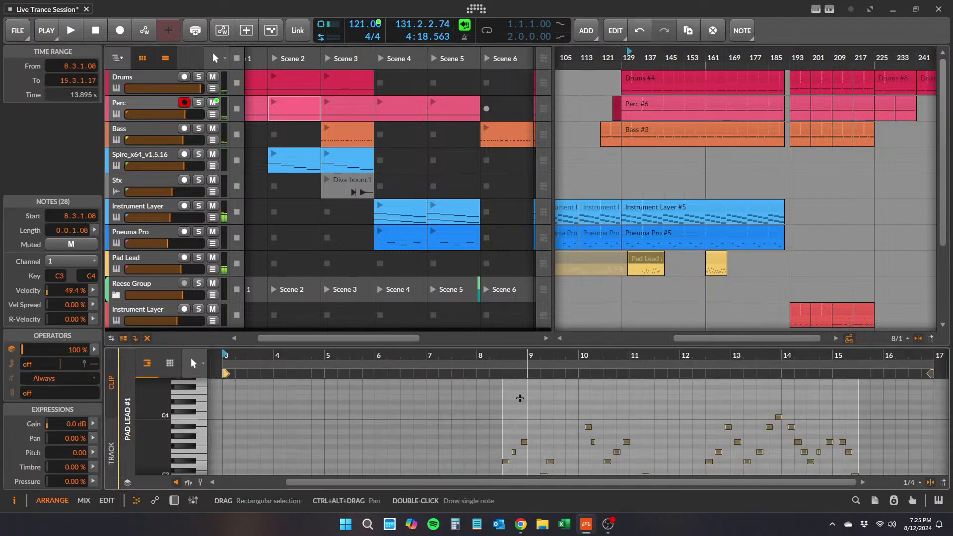
pyautogui.click(63, 216)
pyautogui.write('1')
pyautogui.press('Return')
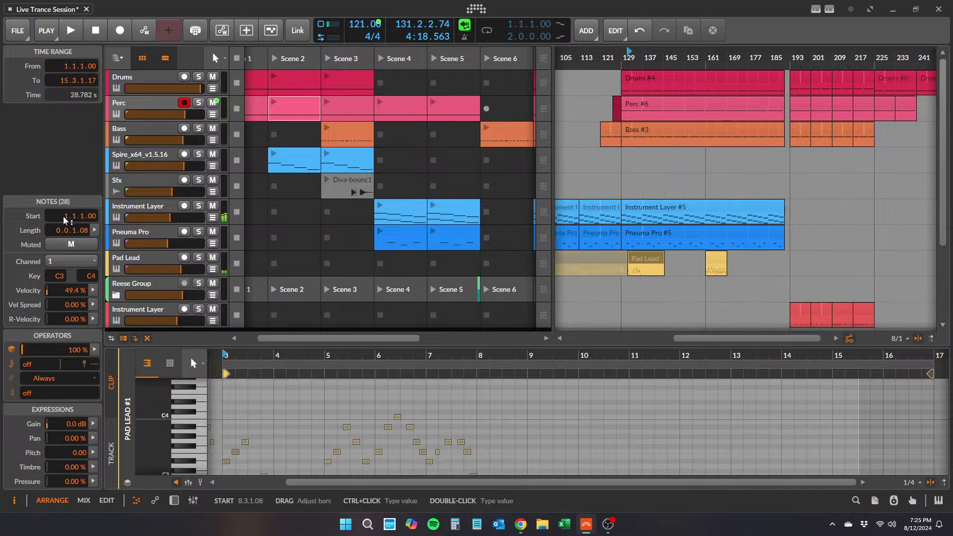
# - Set the Pad Lead #1 clip's start and loop start to bar 1 and shorten the clip and loop to 8 bars
pyautogui.moveTo(356, 354); pyautogui.dragTo(488, 370)
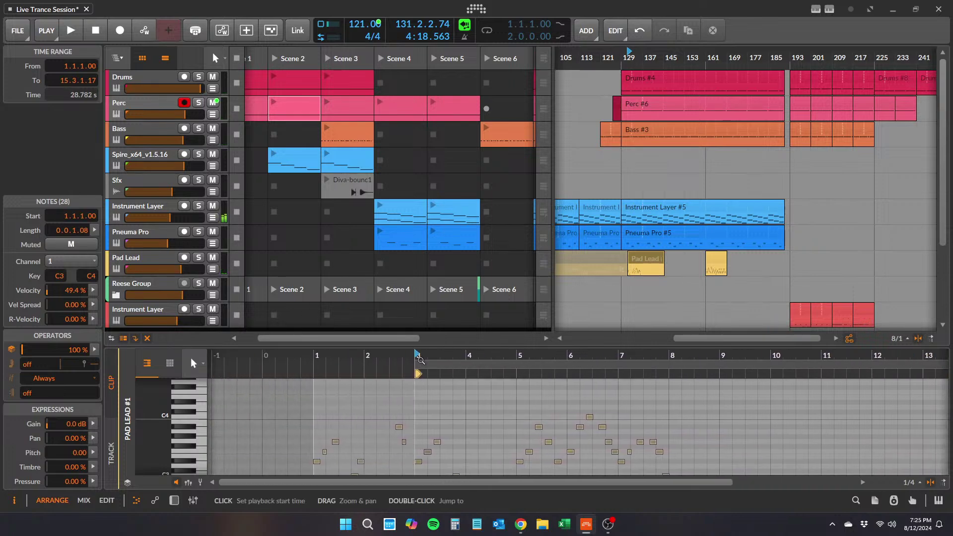
pyautogui.moveTo(417, 374); pyautogui.dragTo(315, 374)
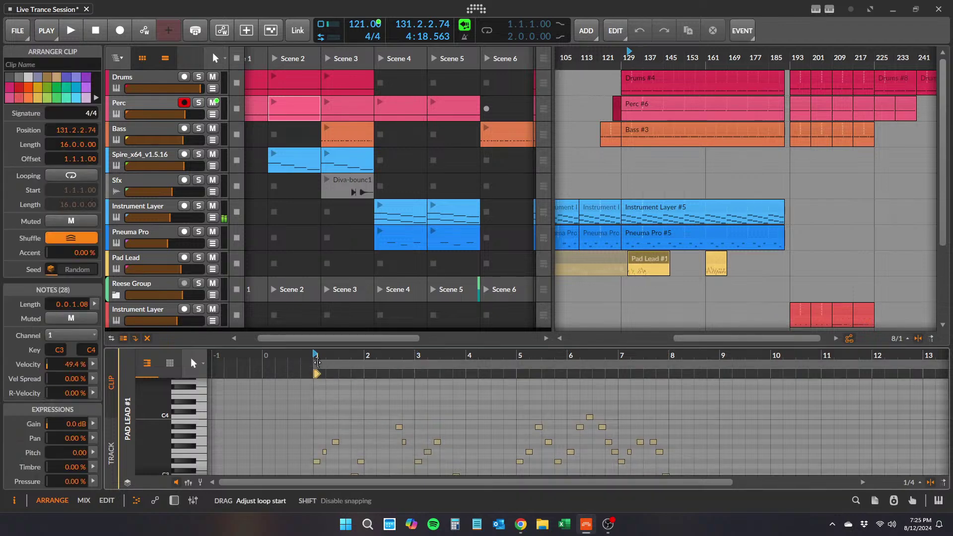
pyautogui.moveTo(562, 357); pyautogui.dragTo(555, 335)
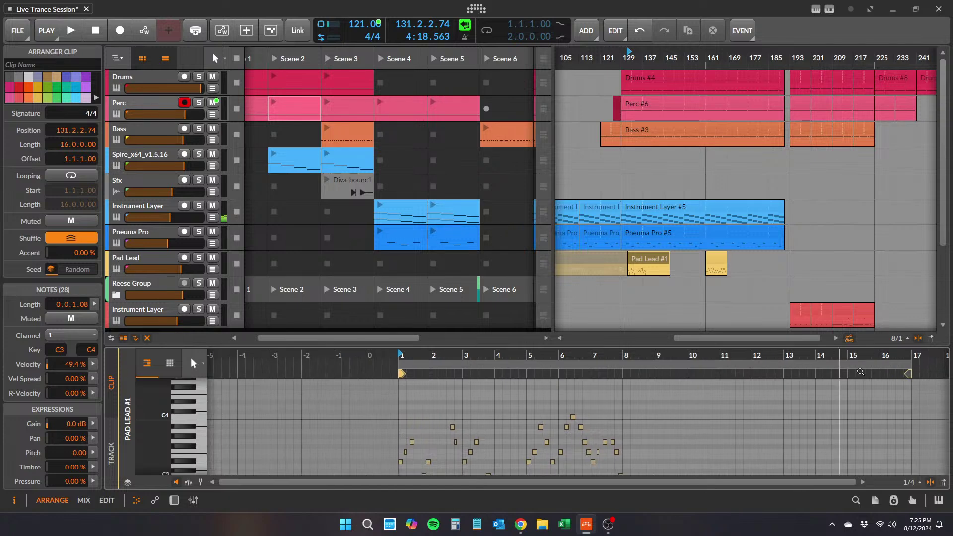
pyautogui.click(908, 366)
pyautogui.moveTo(908, 366); pyautogui.dragTo(656, 385)
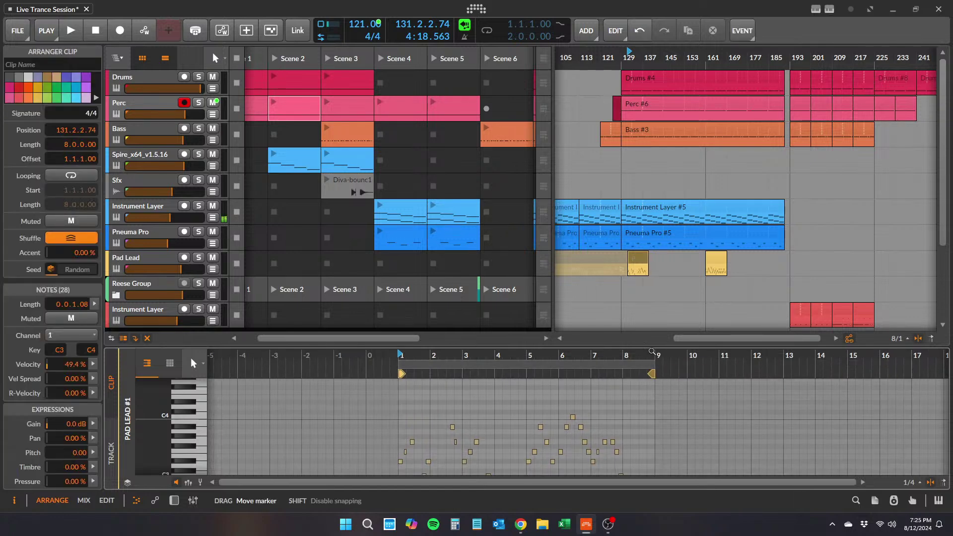
# - Play the section from bar 129 while moving the first 8-bar Pad Lead clip to bar 137 and the second to bar 169
pyautogui.moveTo(640, 259); pyautogui.dragTo(683, 266)
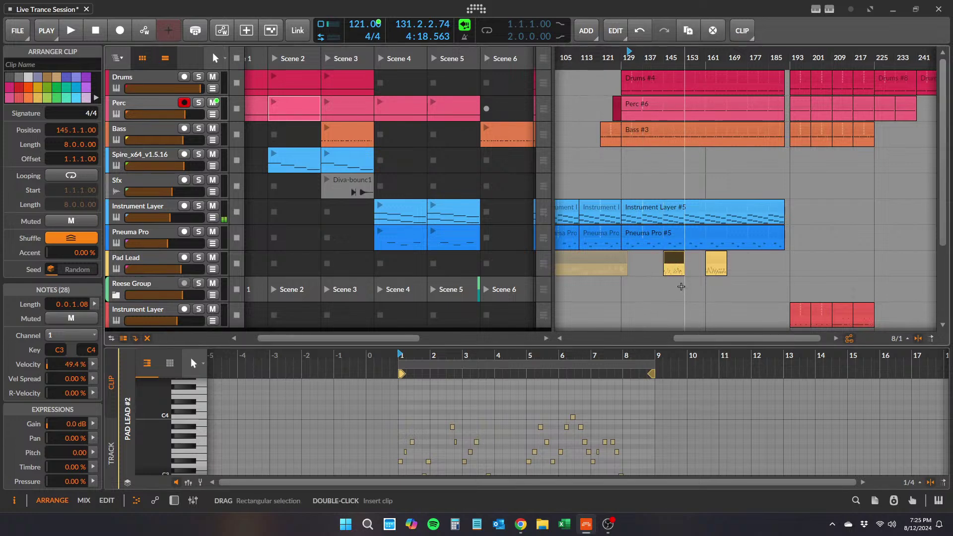
pyautogui.press('space')
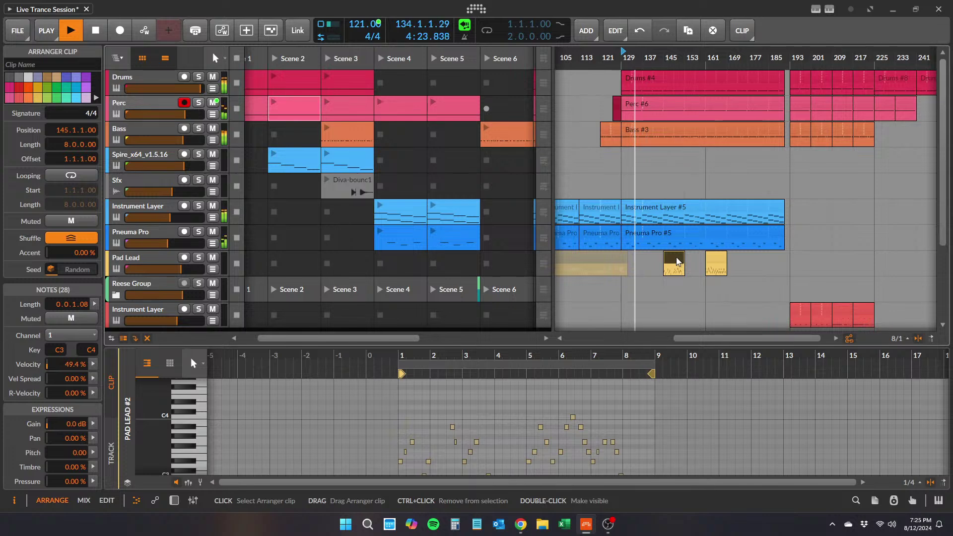
pyautogui.moveTo(676, 265); pyautogui.dragTo(655, 265)
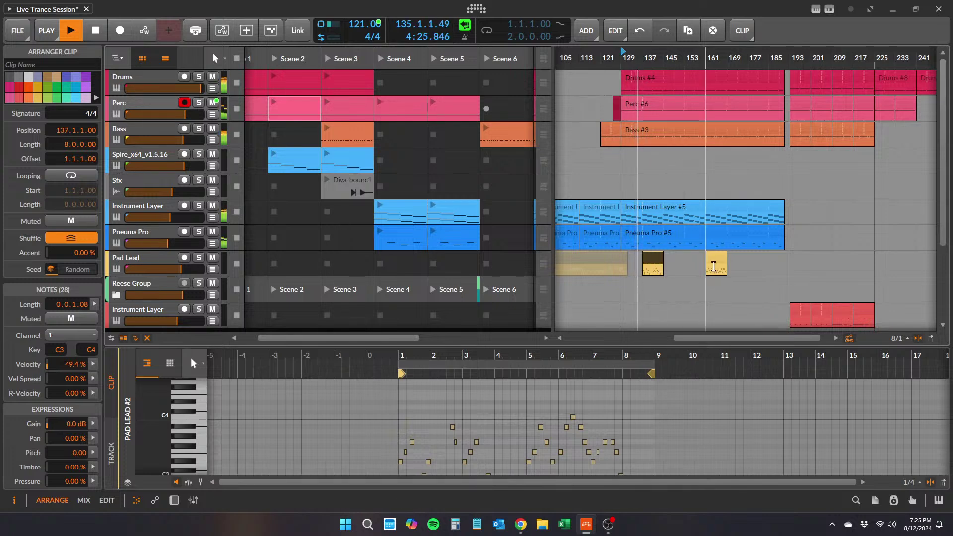
pyautogui.moveTo(717, 263); pyautogui.dragTo(735, 263)
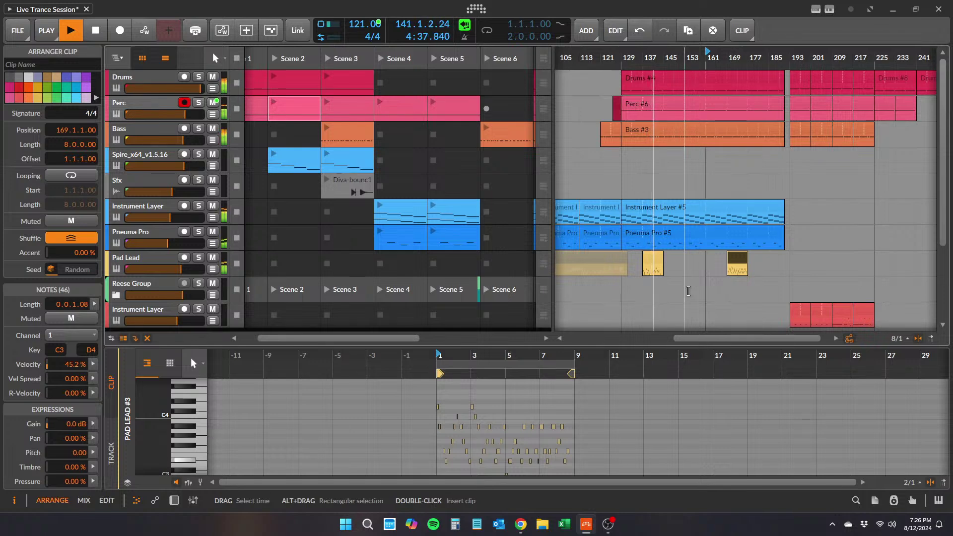
# - Save the project
pyautogui.click(15, 30)
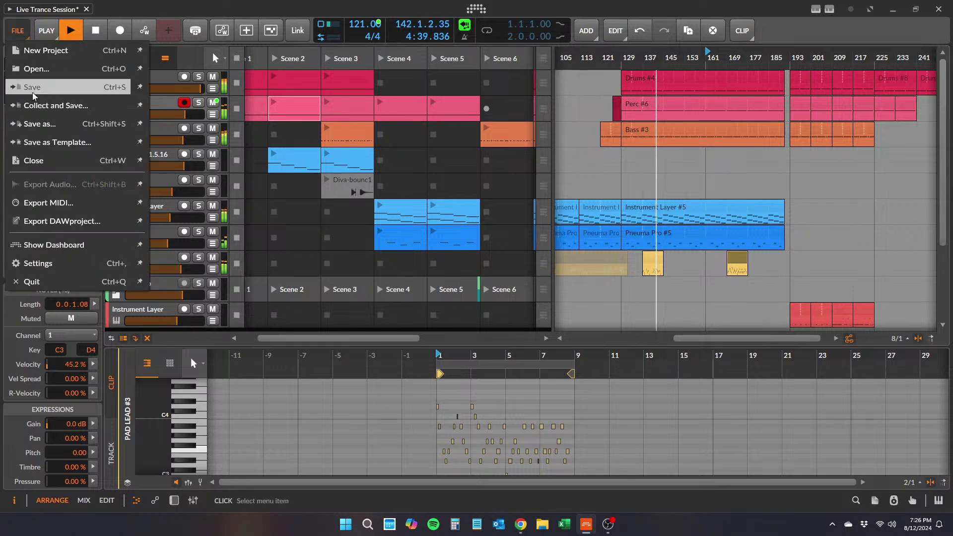
pyautogui.click(41, 84)
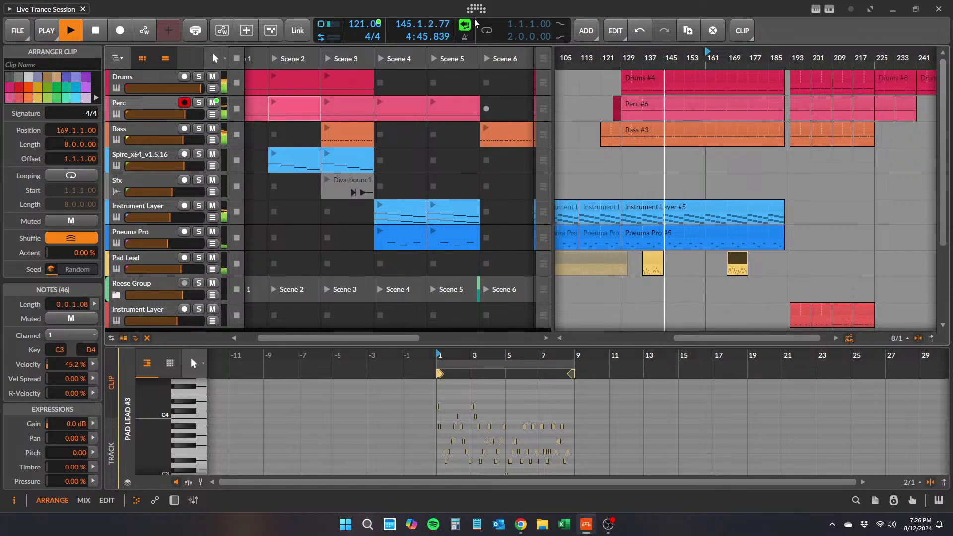
# - Duplicate the 8-bar Pad Lead clip at bar 137 directly after itself, starting at bar 145
pyautogui.click(652, 257)
pyautogui.moveTo(652, 257); pyautogui.dragTo(678, 259)
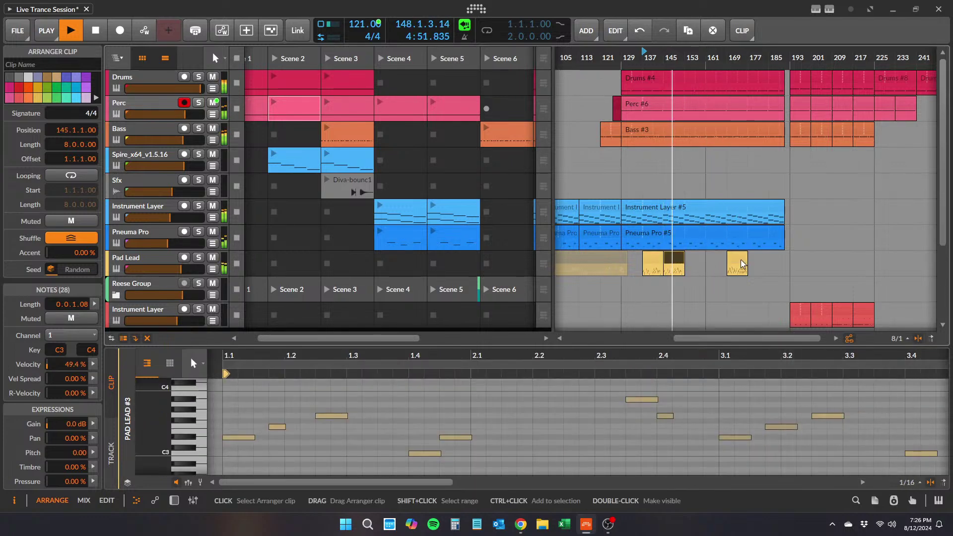
# - Duplicate the Pad Lead clip at bar 169 to bar 177, stop playback, and move the bar 169 original to bar 153
pyautogui.moveTo(741, 260); pyautogui.dragTo(762, 260)
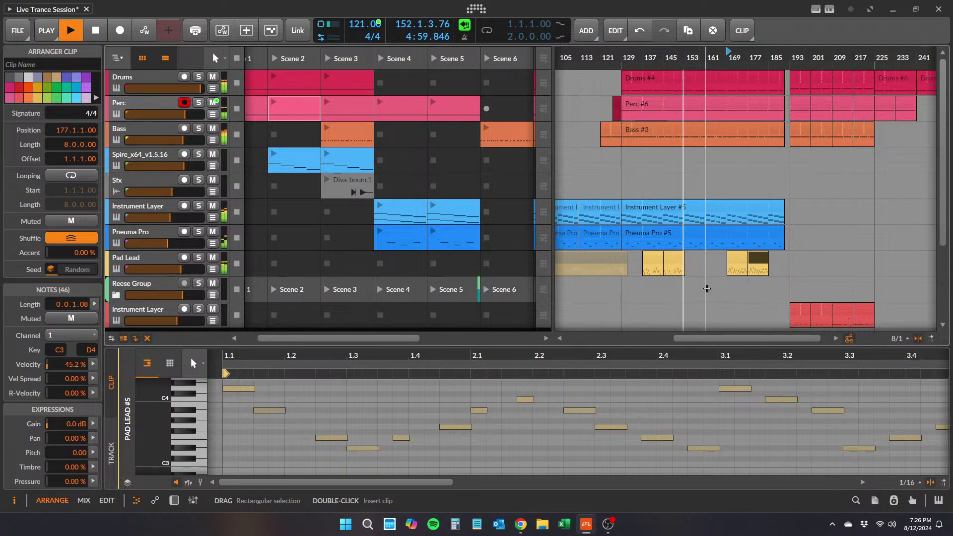
pyautogui.press('space')
pyautogui.click(736, 258)
pyautogui.moveTo(716, 263); pyautogui.dragTo(695, 262)
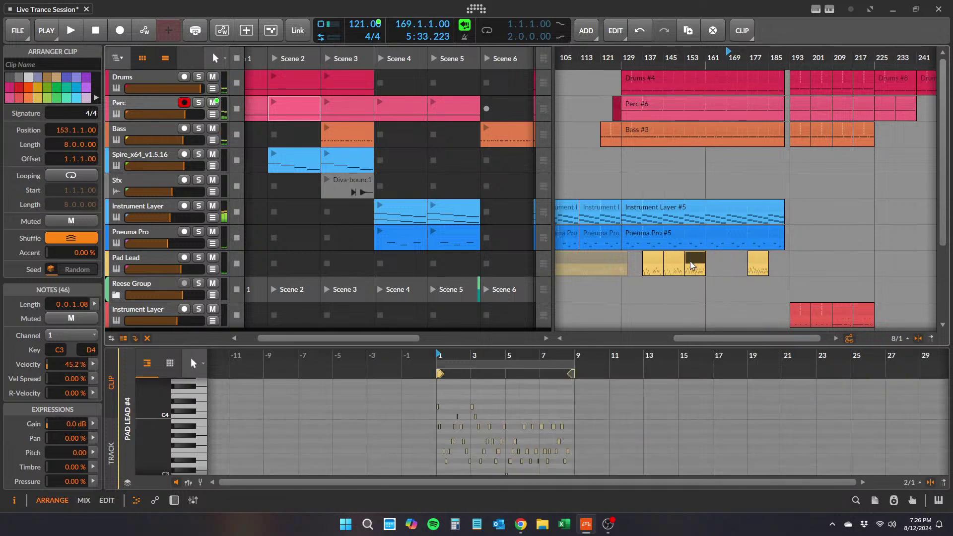
# - Delete the Pad Lead clip at bar 177 and the muted clip before bar 137 on the same track, and save the project
pyautogui.click(759, 261)
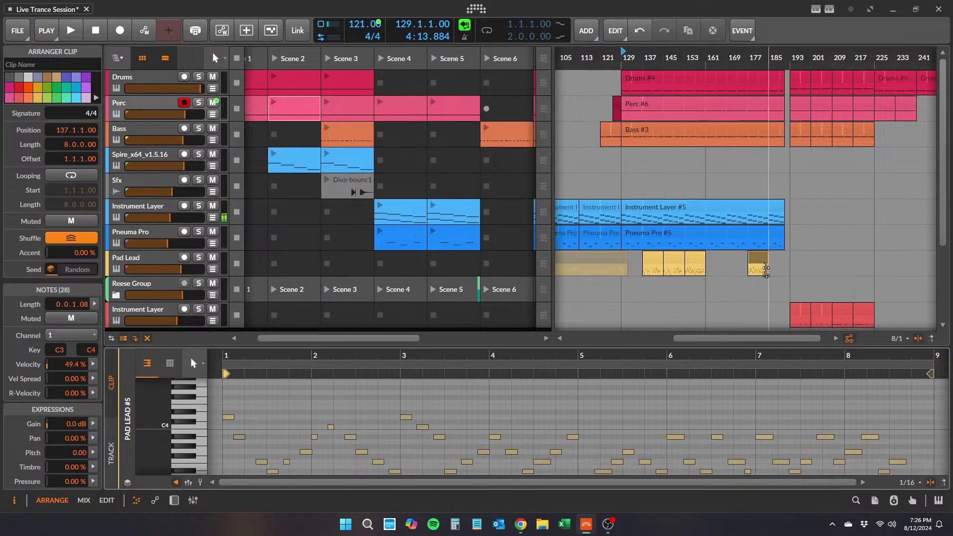
pyautogui.press('Delete')
pyautogui.press('space')
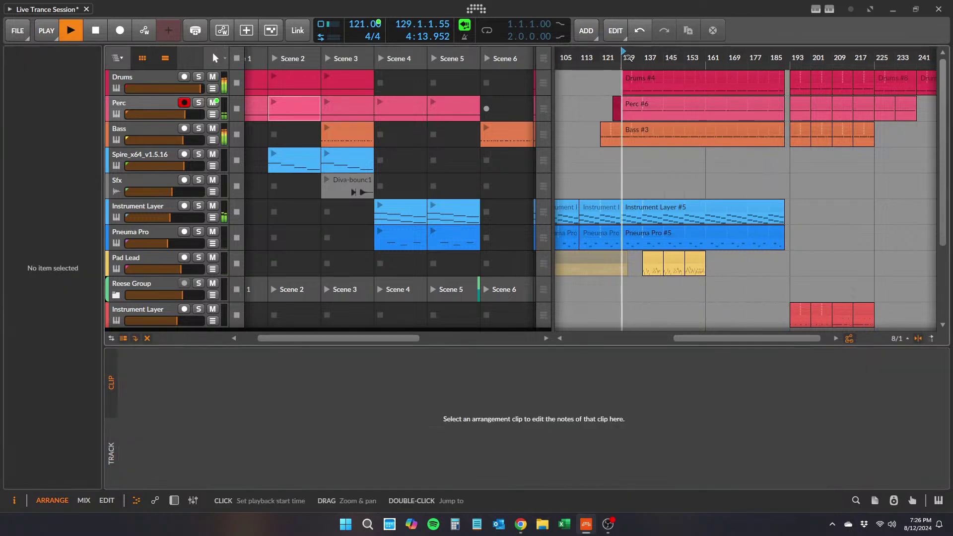
pyautogui.click(602, 257)
pyautogui.press('Delete')
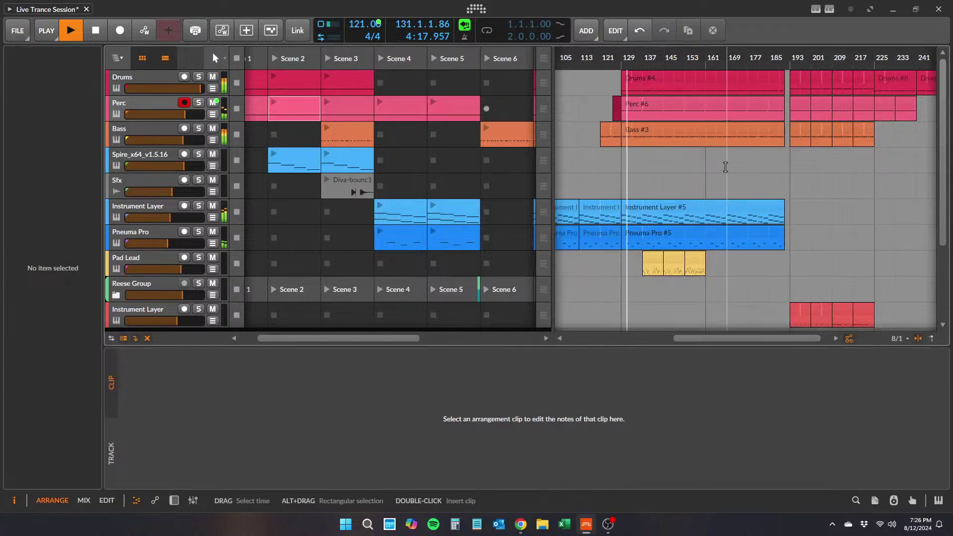
pyautogui.click(13, 33)
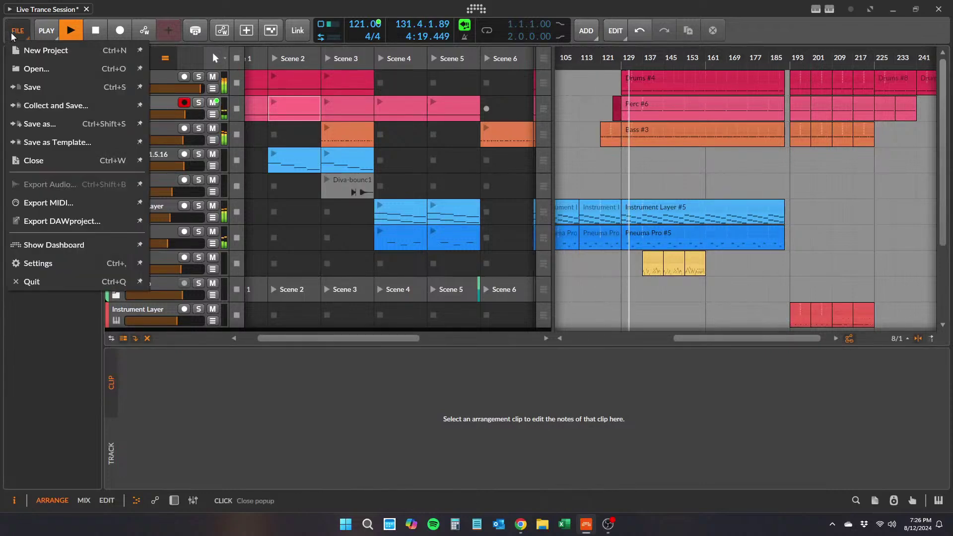
pyautogui.click(35, 88)
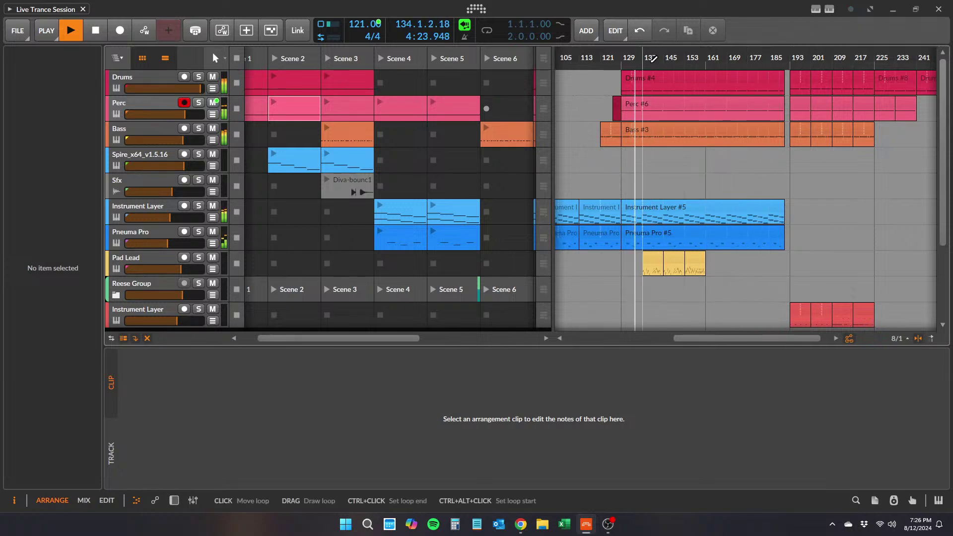
# - Select the middle Pad Lead clip at bar 145 and review the surrounding arrangement during playback
pyautogui.moveTo(663, 56); pyautogui.dragTo(808, 55)
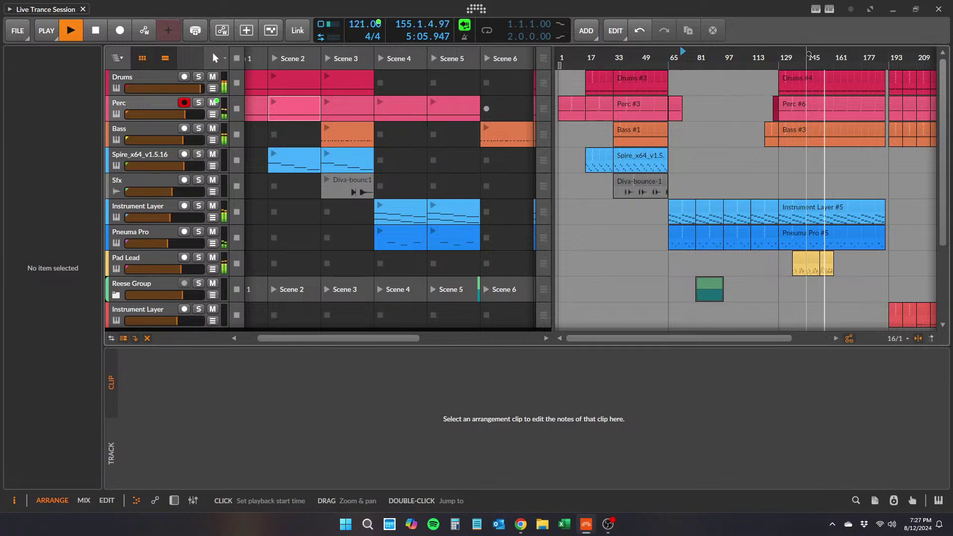
pyautogui.click(809, 54)
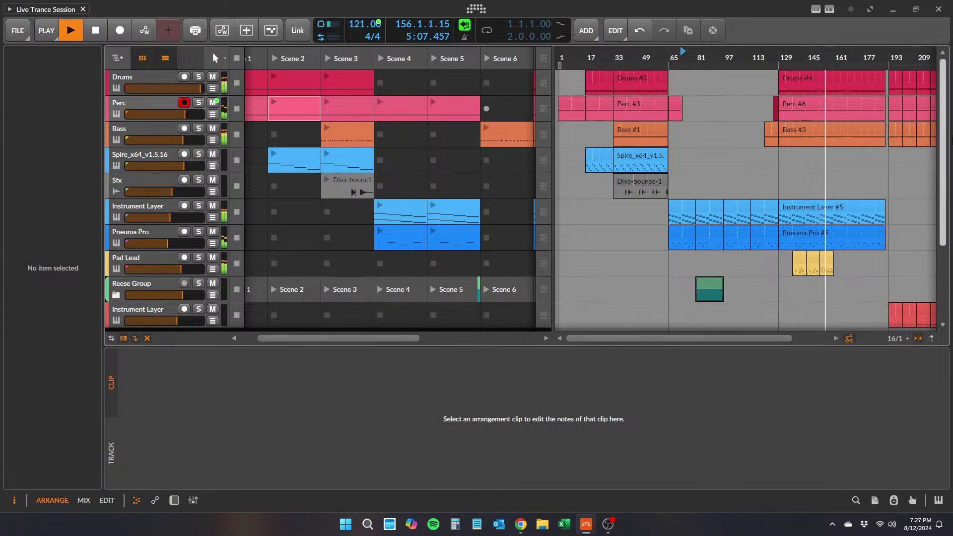
pyautogui.click(815, 261)
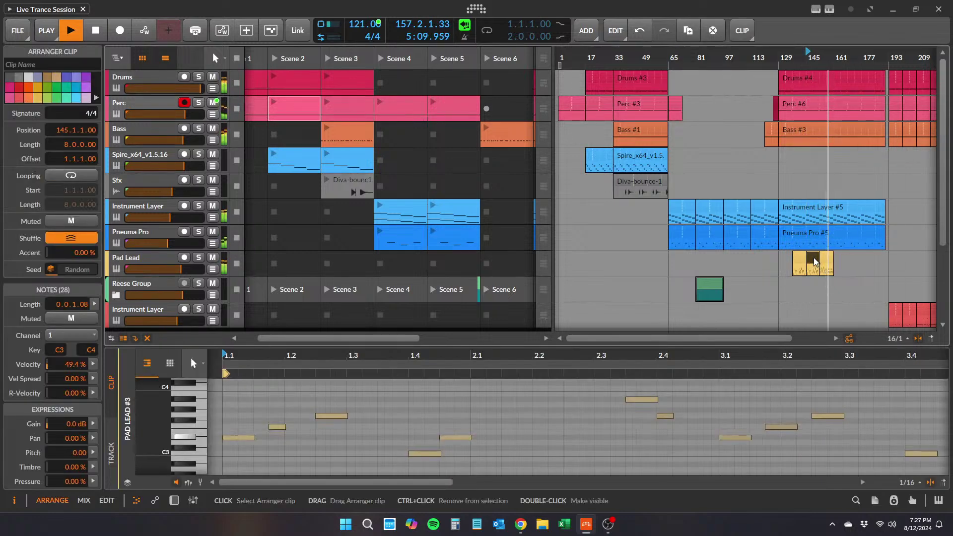
pyautogui.scroll(5, 847, 60)
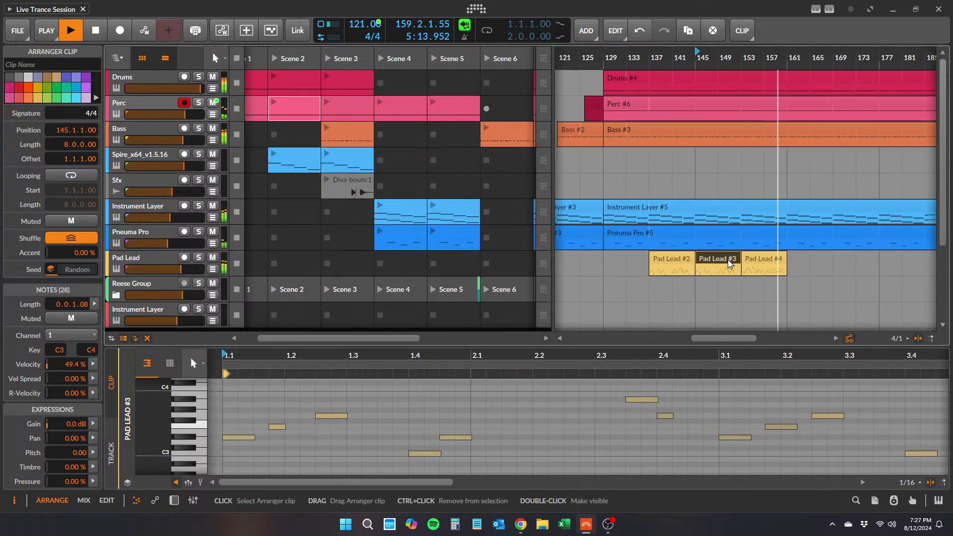
pyautogui.moveTo(734, 57); pyautogui.dragTo(756, 75)
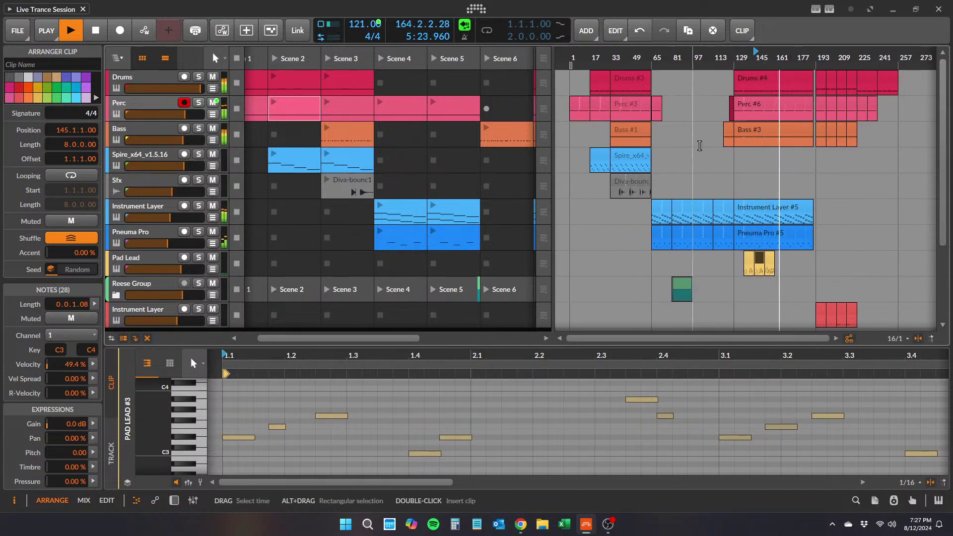
# - Save the project and stop playback, returning the playhead to bar 1
pyautogui.click(17, 31)
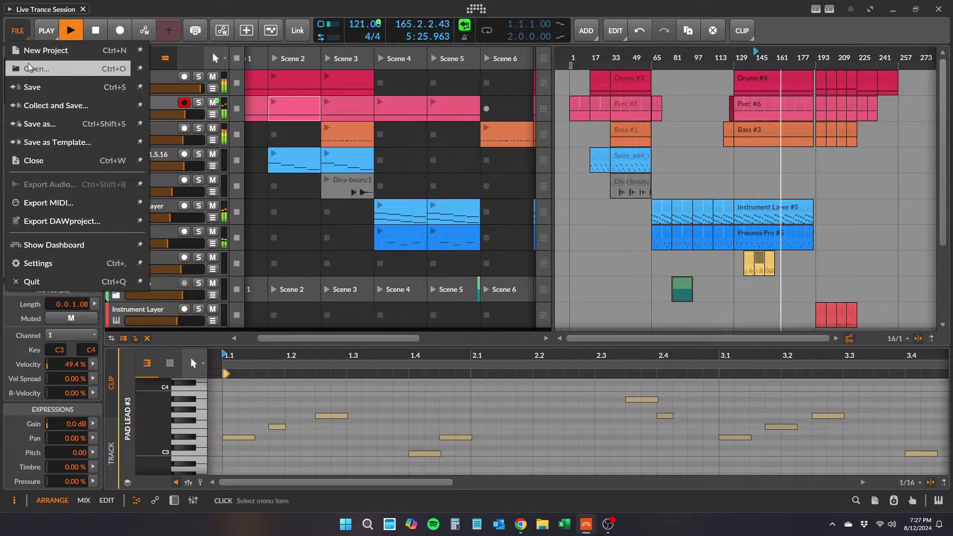
pyautogui.click(35, 86)
pyautogui.click(106, 26)
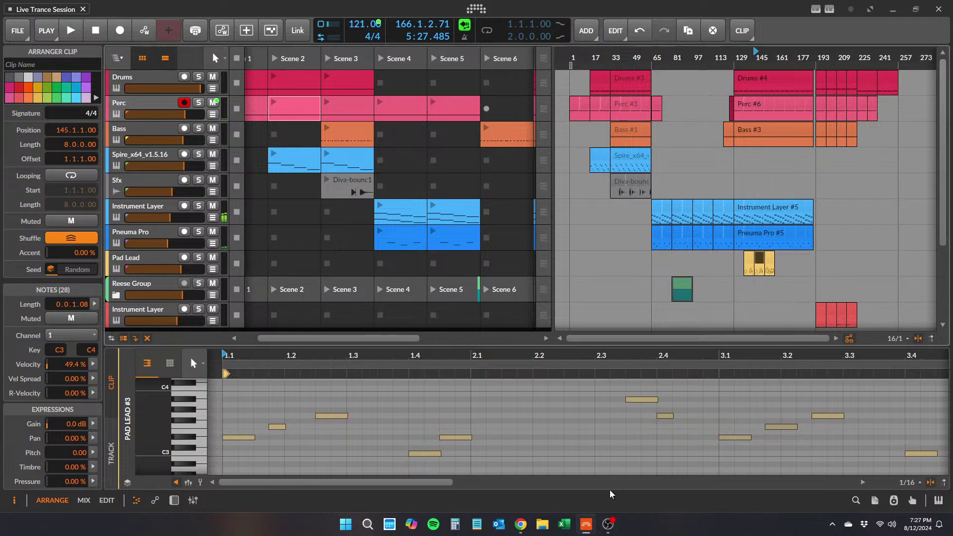
pyautogui.click(97, 31)
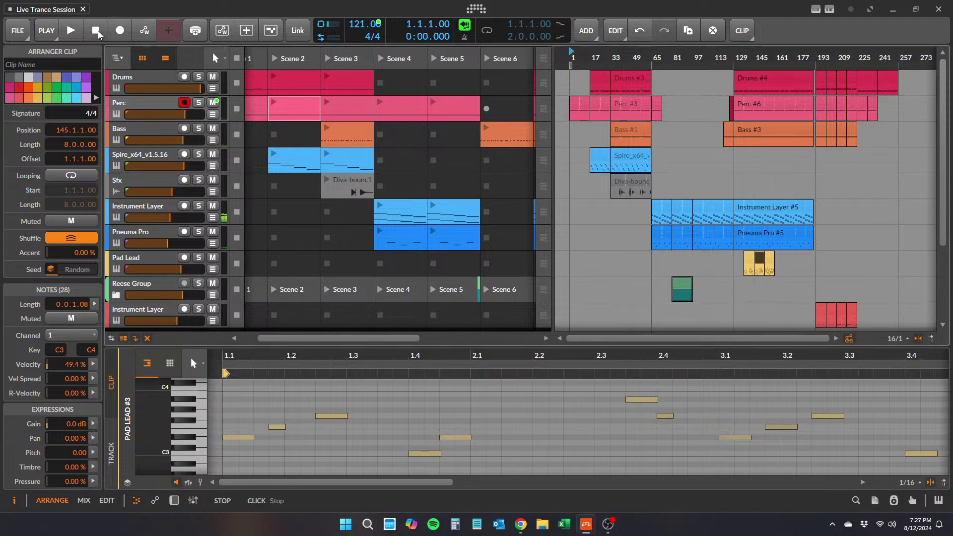
# - Hide the clip launcher and add an instrument track with ADSR Sample Manager below the red Instrument Layer track
pyautogui.moveTo(674, 59)
pyautogui.mouseDown()
pyautogui.moveTo(695, 61)
pyautogui.moveTo(674, 52)
pyautogui.mouseUp()
pyautogui.moveTo(549, 188); pyautogui.dragTo(233, 188)
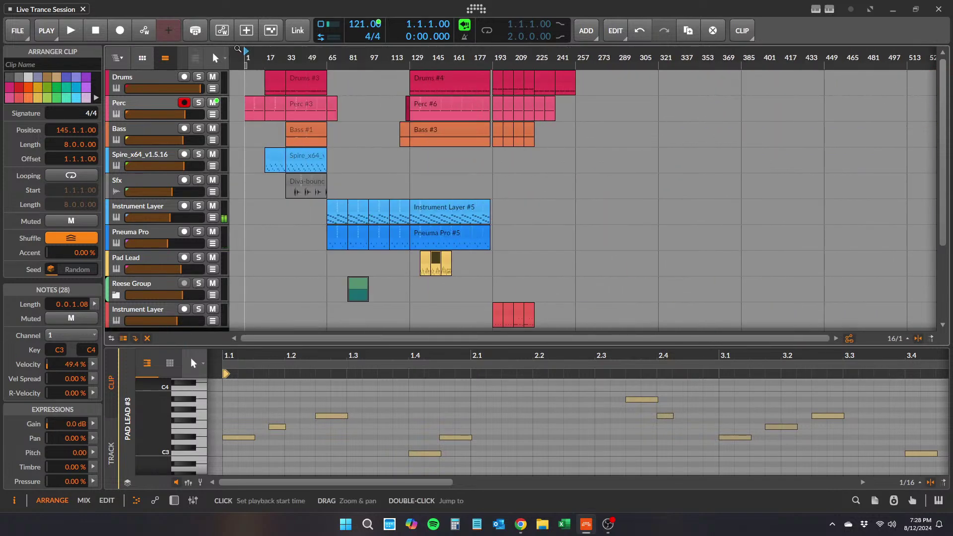
pyautogui.scroll(-4, 167, 240)
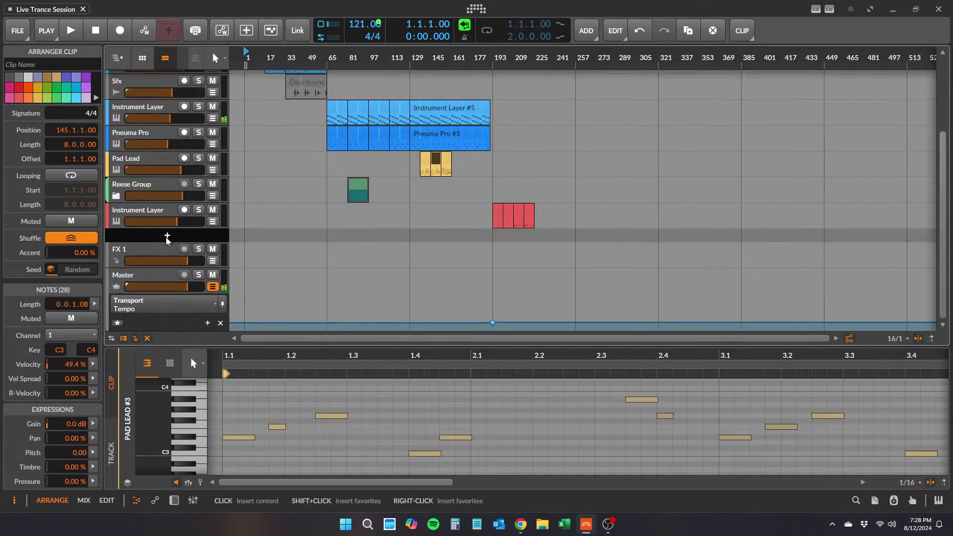
pyautogui.click(167, 239)
pyautogui.write('adsr')
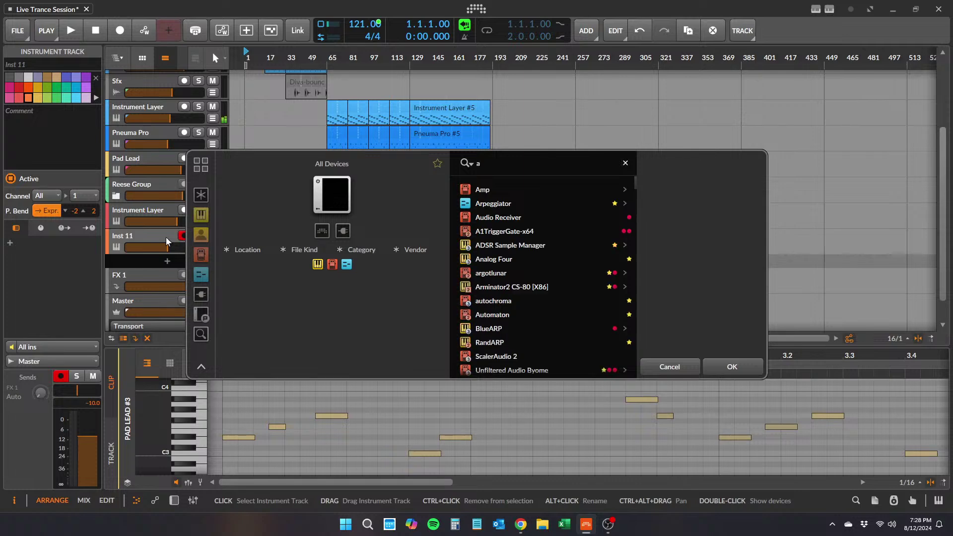
pyautogui.click(504, 191)
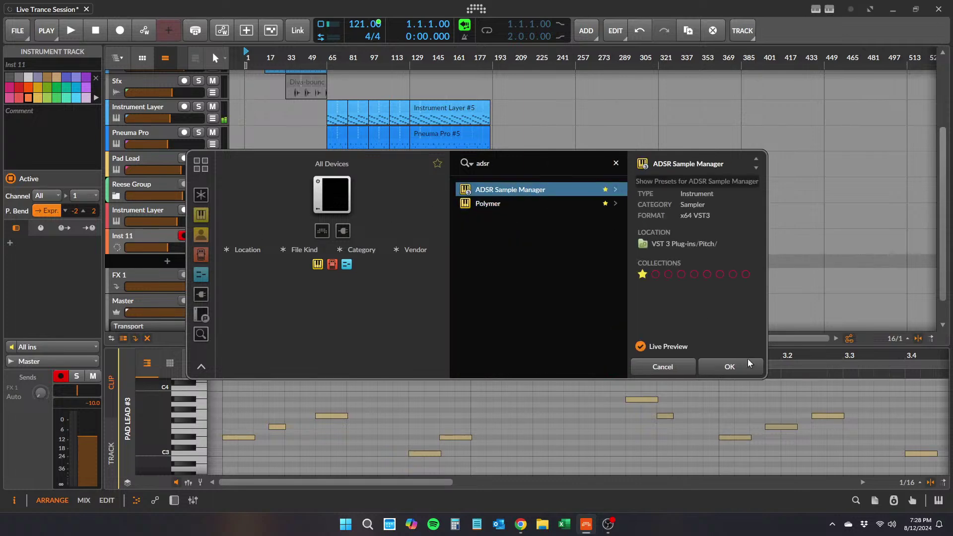
pyautogui.doubleClick(504, 190)
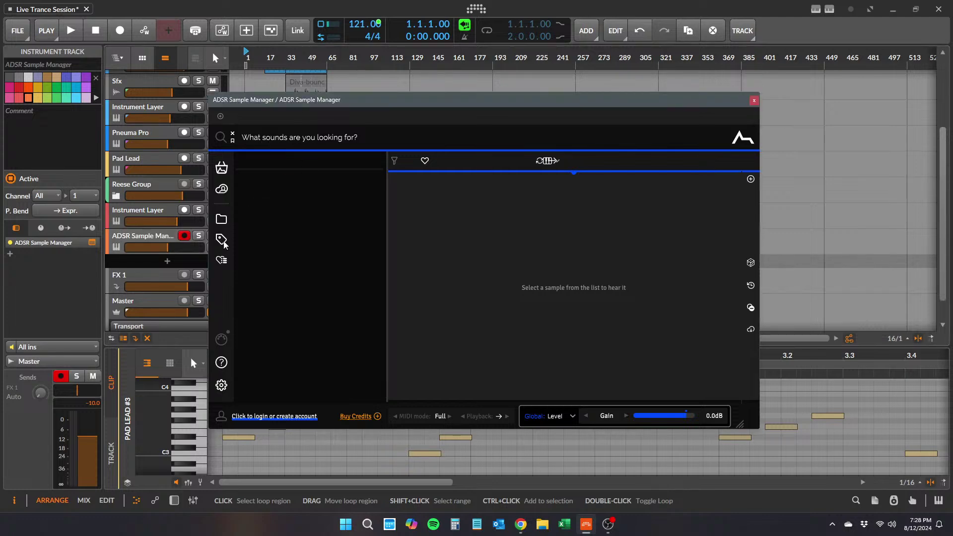
# - Open the Impacts favourite collection in ADSR Sample Manager and audition big bass drop hit.wav
pyautogui.click(739, 139)
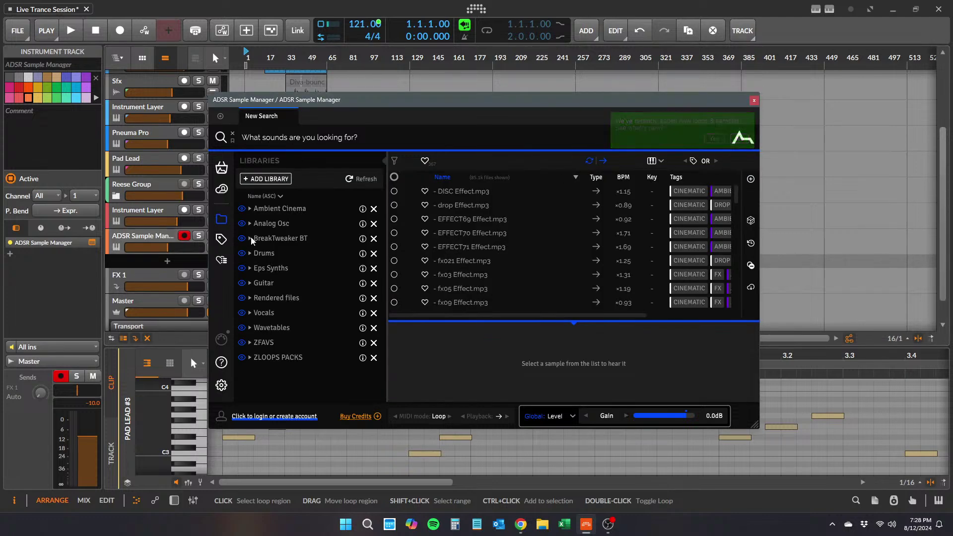
pyautogui.click(222, 262)
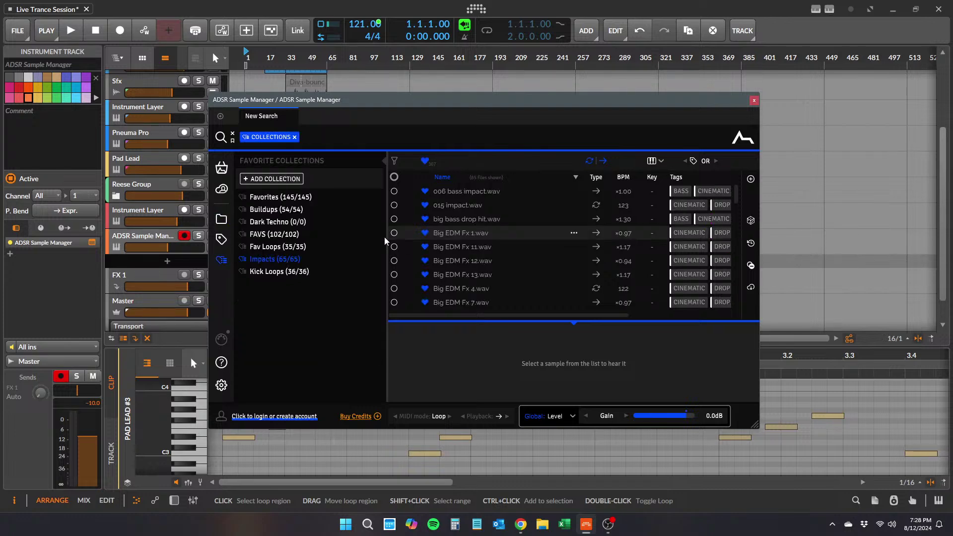
pyautogui.click(487, 201)
pyautogui.click(483, 219)
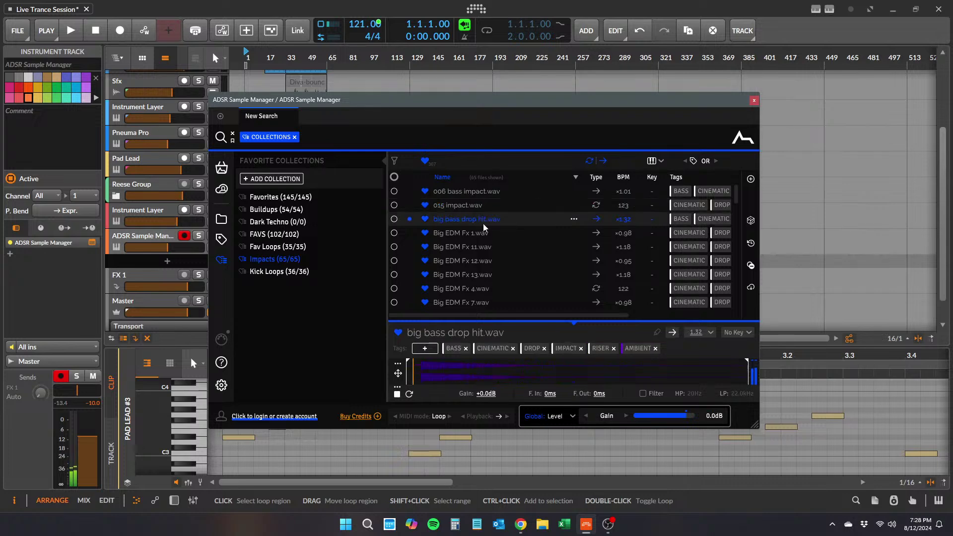
pyautogui.moveTo(441, 104); pyautogui.dragTo(688, 155)
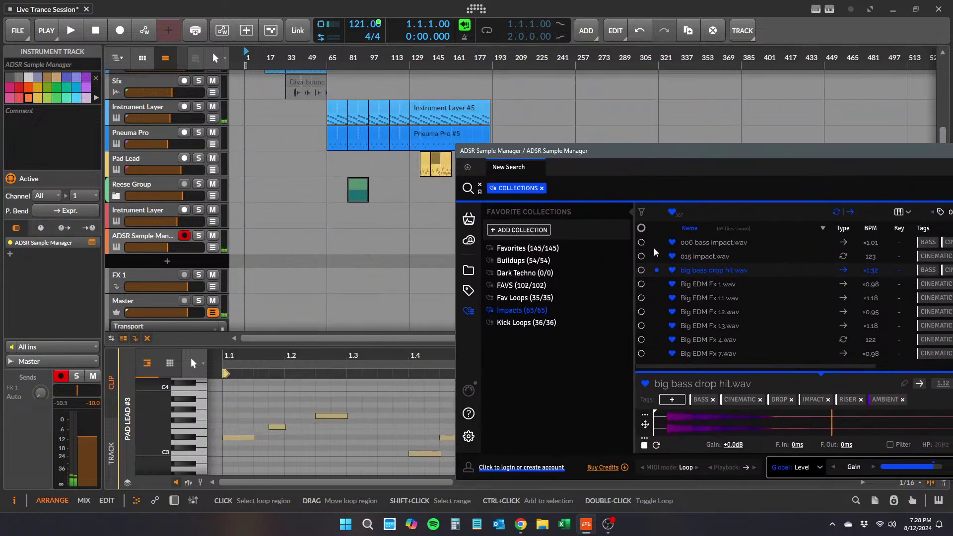
# - Audition the Big EDM Fx samples in the Impacts collection and load Big EDM Fx 4.wav
pyautogui.click(705, 284)
pyautogui.click(725, 298)
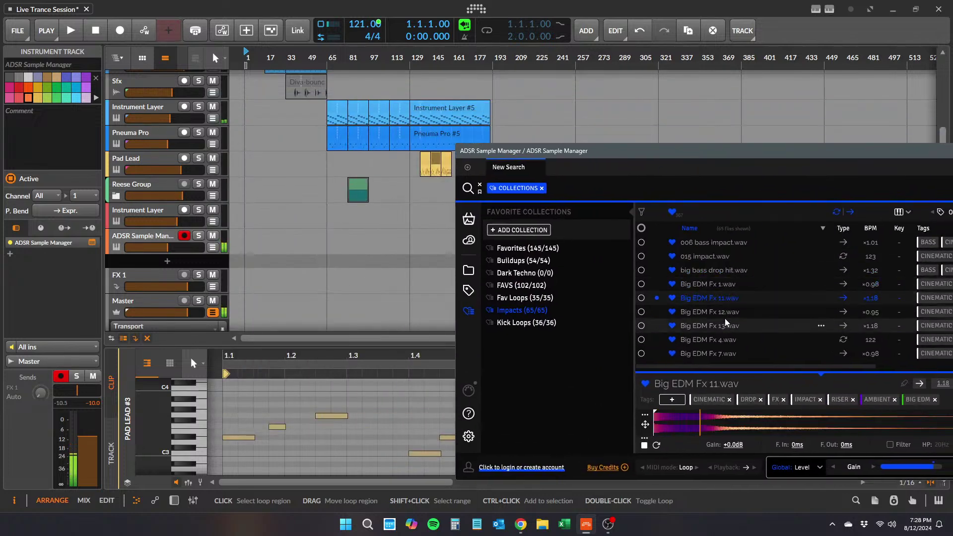
pyautogui.click(725, 318)
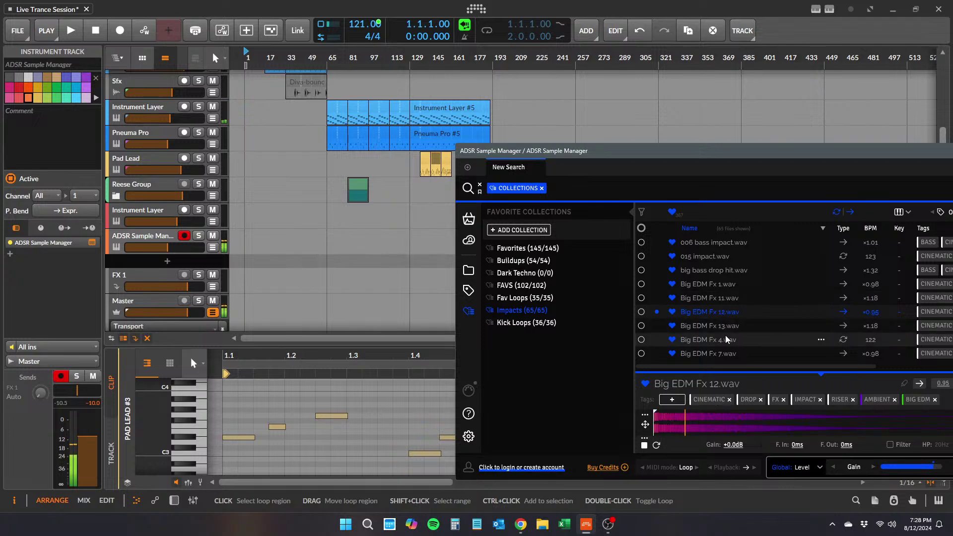
pyautogui.press('Down')
pyautogui.click(722, 342)
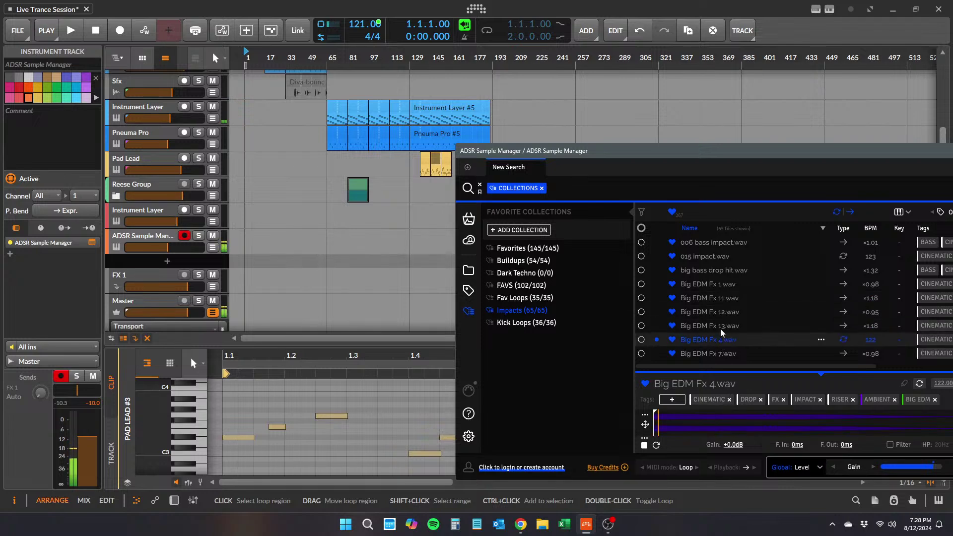
pyautogui.scroll(-3, 722, 305)
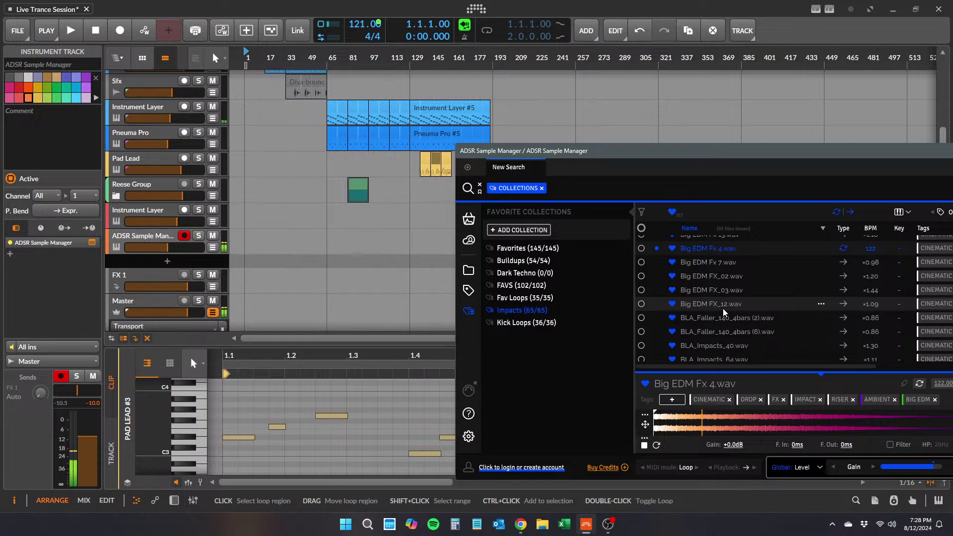
pyautogui.scroll(3, 339, 162)
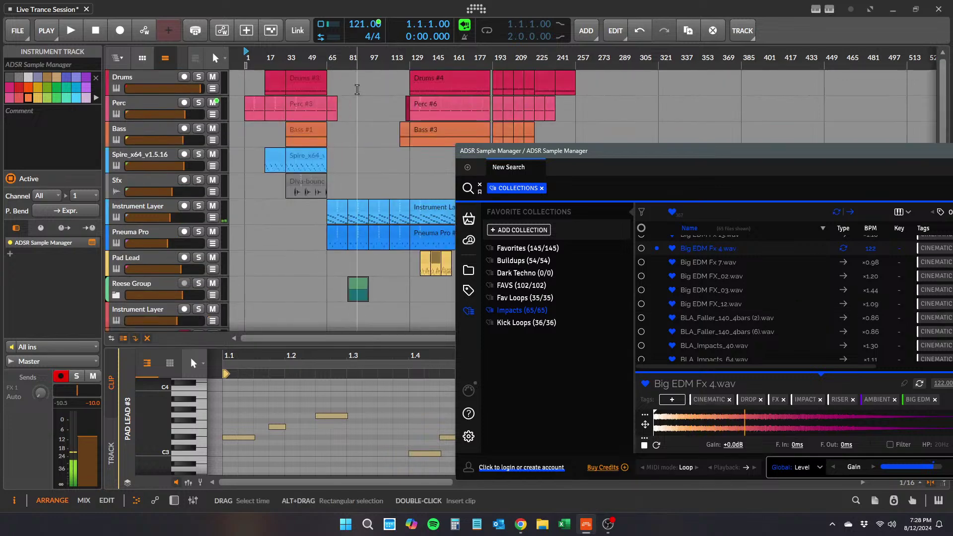
pyautogui.press('space')
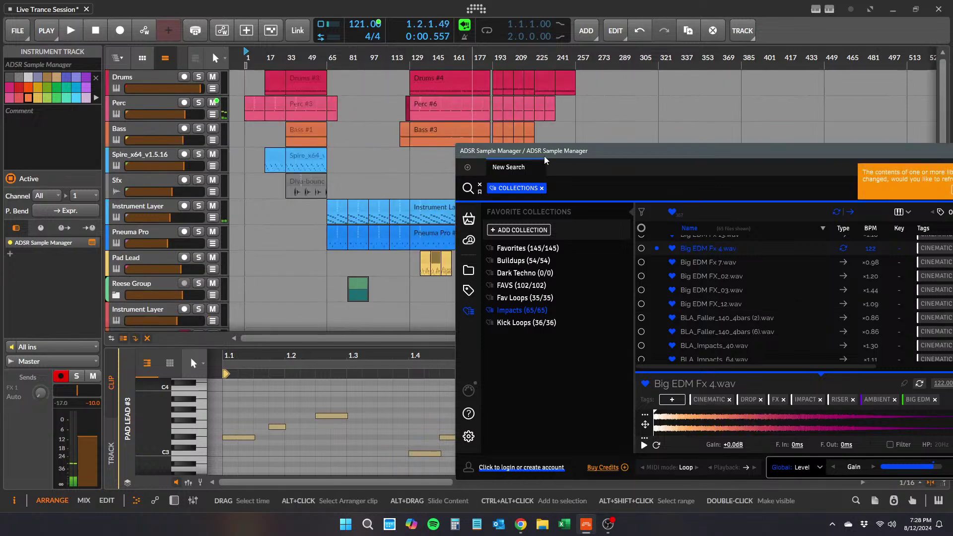
# - Move the sample manager window away from the arrangement and rename the ADSR Sample Manager track to Drop
pyautogui.moveTo(759, 159); pyautogui.dragTo(826, 132)
pyautogui.click(697, 157)
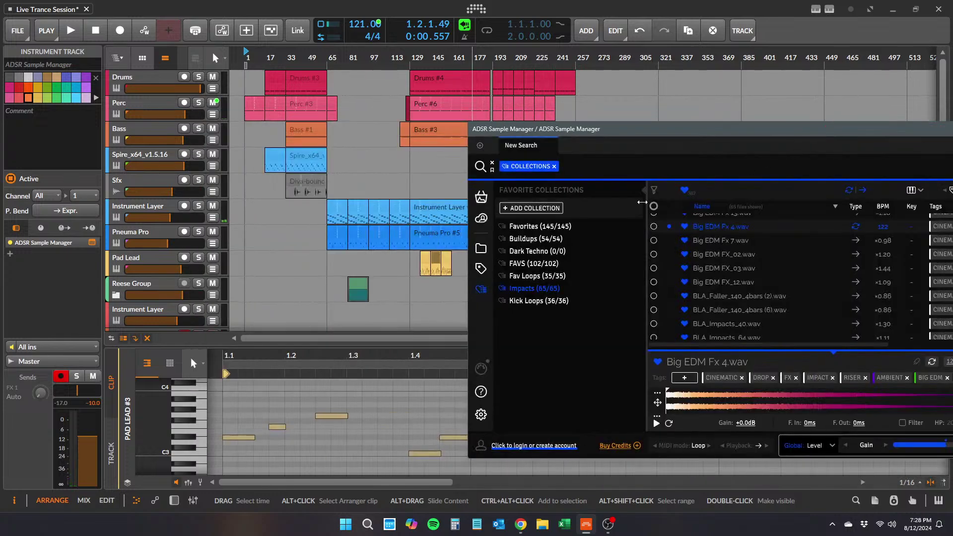
pyautogui.scroll(-3, 230, 292)
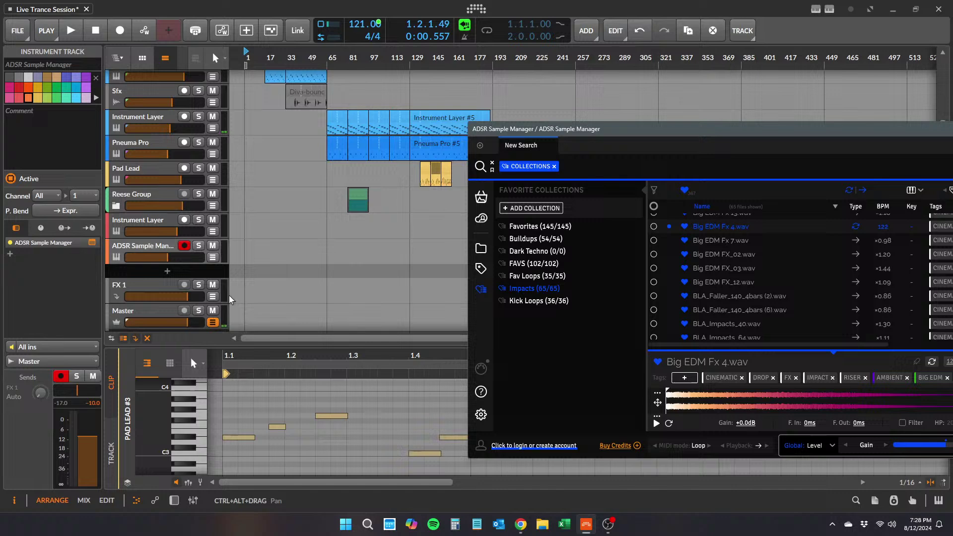
pyautogui.click(151, 248)
pyautogui.click(35, 64)
pyautogui.write('Drop')
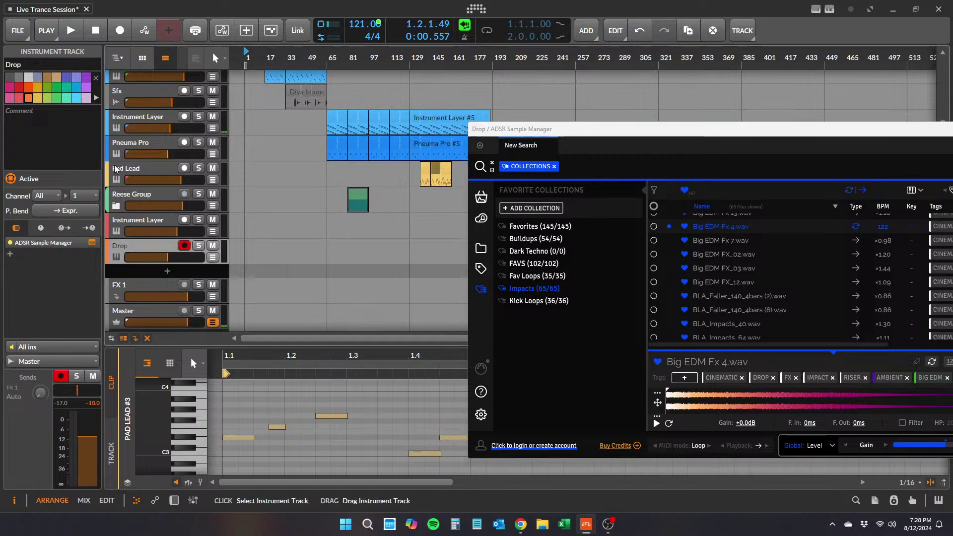
# - Colour the Drop track green and place it directly below the Sfx track
pyautogui.click(97, 98)
pyautogui.click(188, 128)
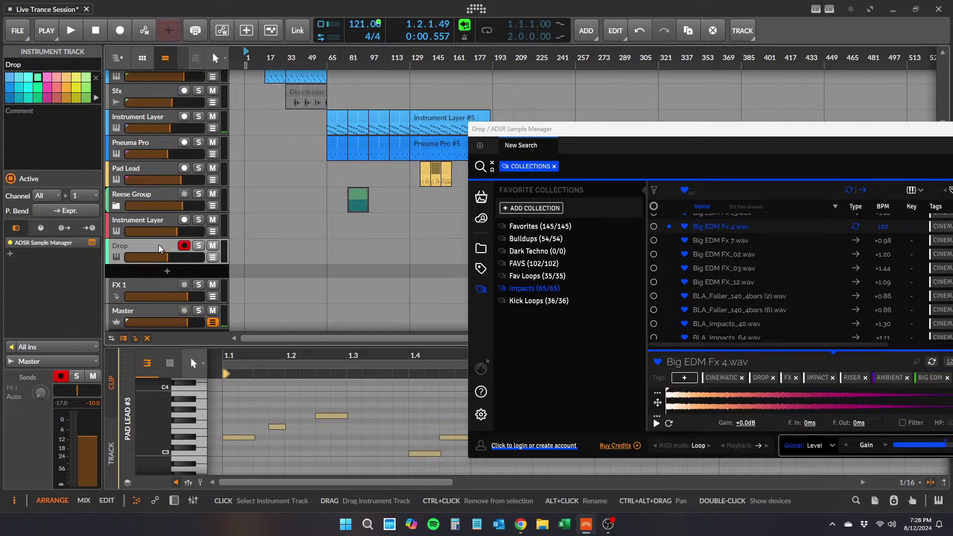
pyautogui.scroll(5, 271, 165)
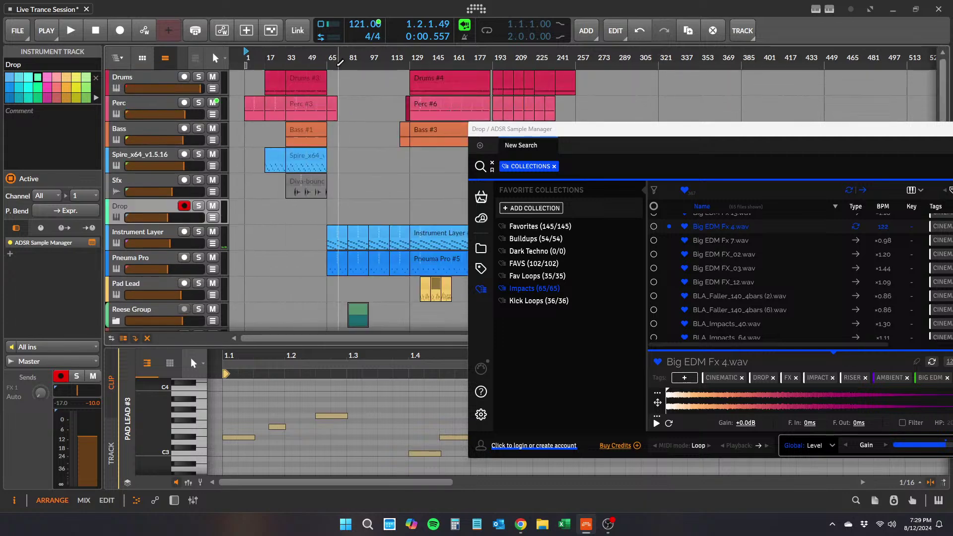
# - Insert a one-bar clip on the Drop track and move it to start at 64.4.1, just before bar 65
pyautogui.moveTo(328, 54); pyautogui.dragTo(396, 112)
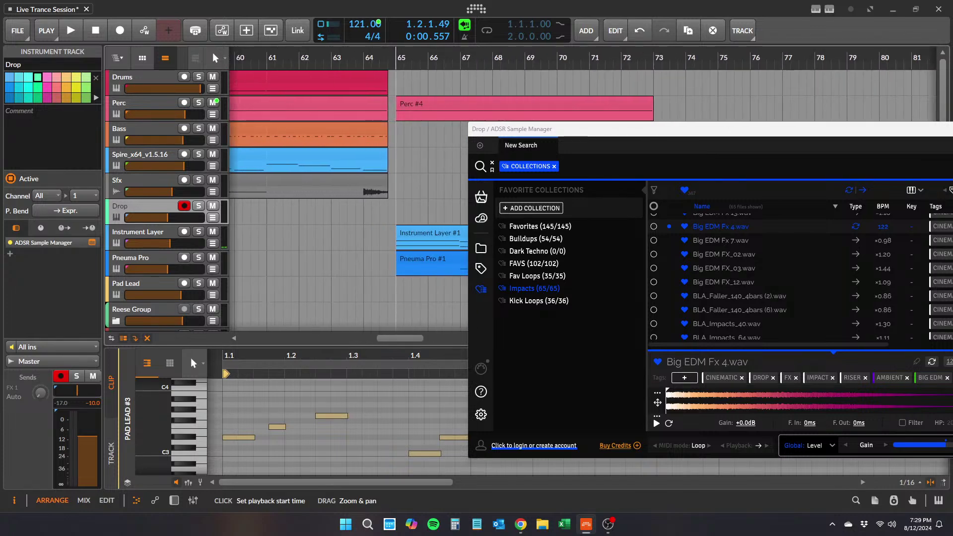
pyautogui.doubleClick(389, 213)
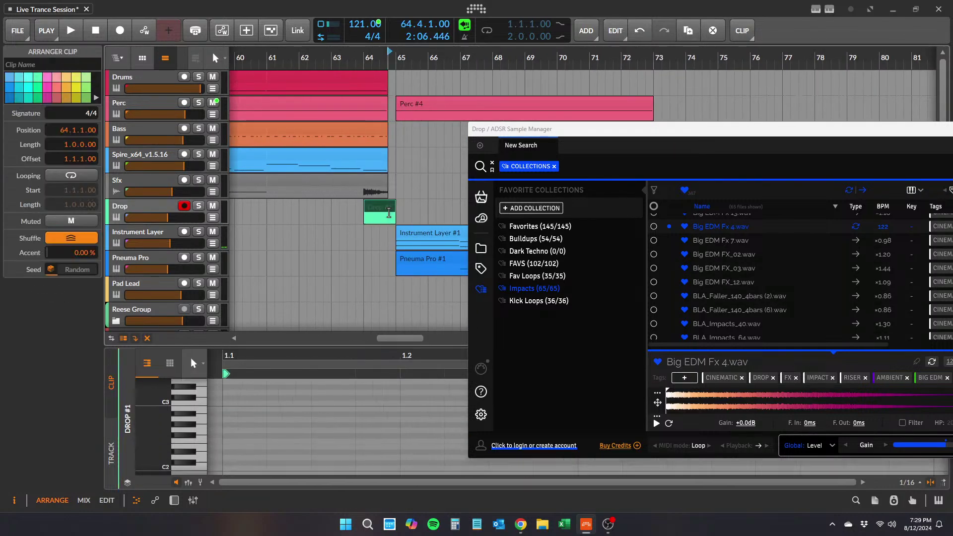
pyautogui.moveTo(389, 215); pyautogui.dragTo(413, 214)
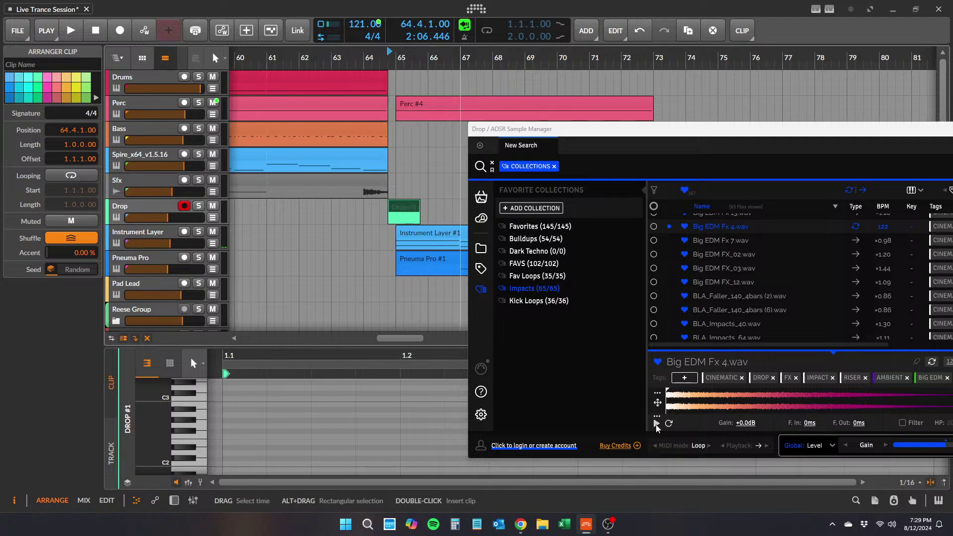
# - Add a C3 note at the start of the Drop clip and set its length to 4 bars
pyautogui.click(403, 219)
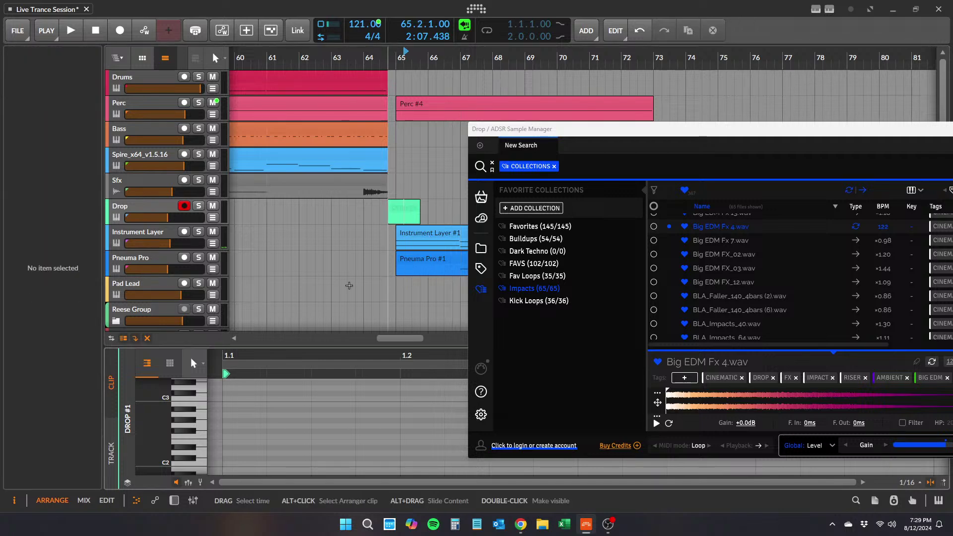
pyautogui.click(202, 397)
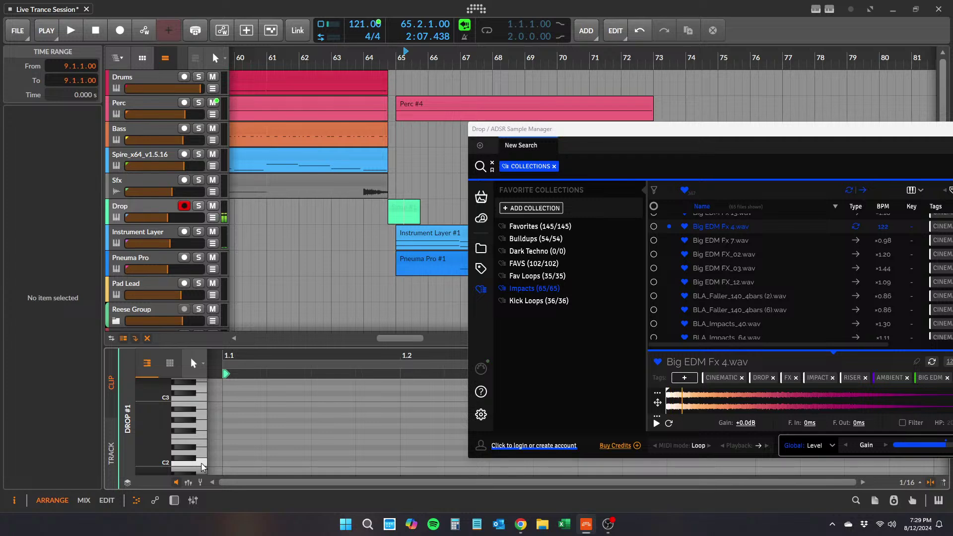
pyautogui.doubleClick(242, 399)
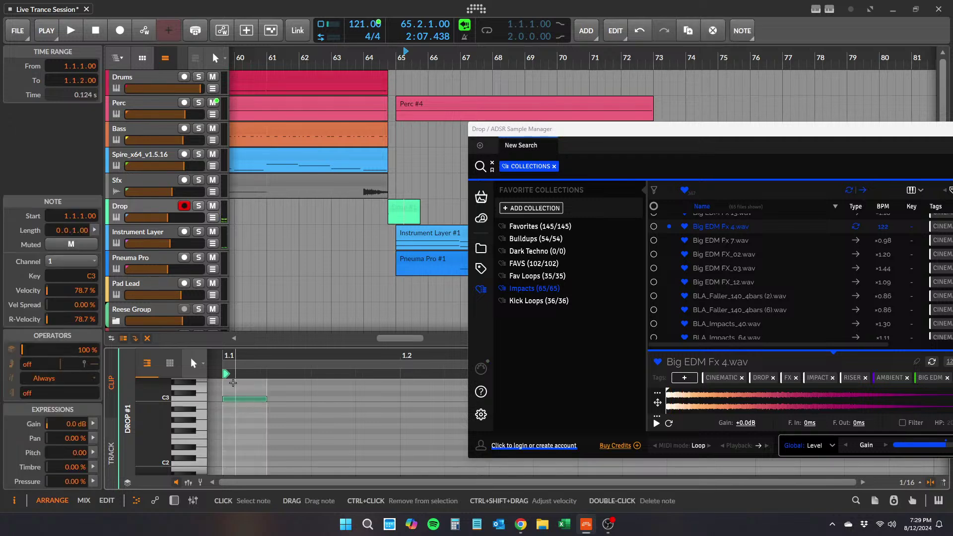
pyautogui.click(55, 230)
pyautogui.write('4')
pyautogui.press('Return')
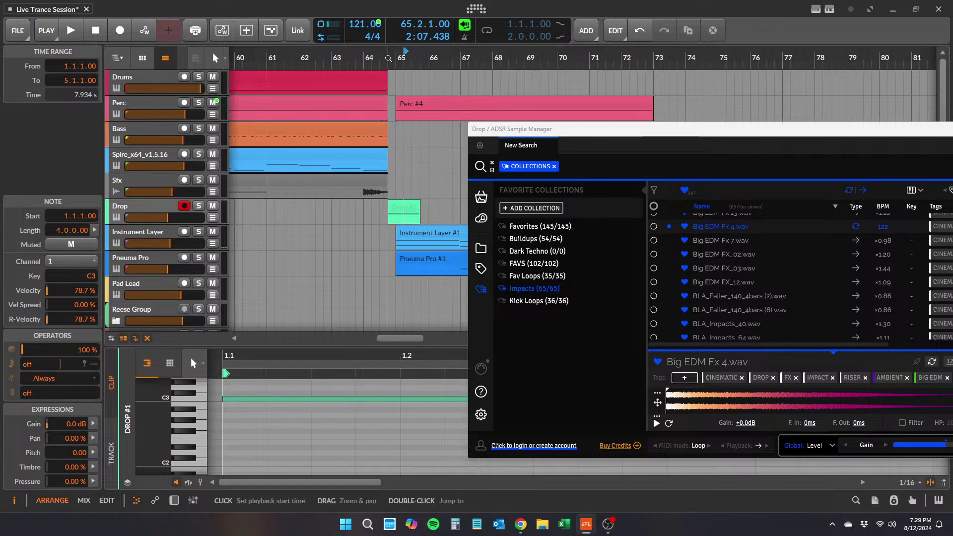
# - Play back the transition, move the sample manager window clear of the arrangement, and extend the Drop clip to bar 69
pyautogui.click(370, 53)
pyautogui.press('space')
pyautogui.moveTo(644, 131); pyautogui.dragTo(206, 250)
pyautogui.press('space')
pyautogui.moveTo(420, 204); pyautogui.dragTo(525, 205)
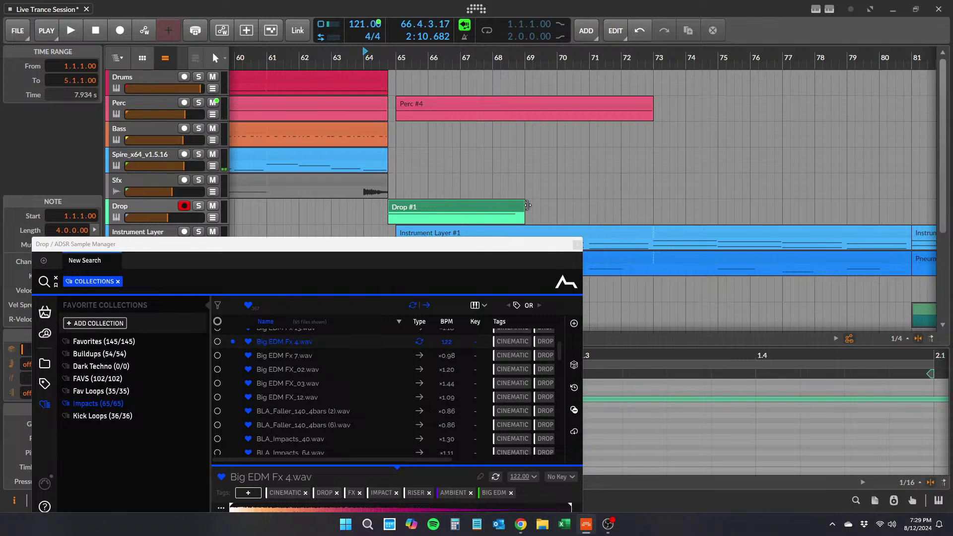
# - Move the Drop clip to start at bar 65, trim it to 4 bars ending at bar 69, and close the sample manager
pyautogui.press('space')
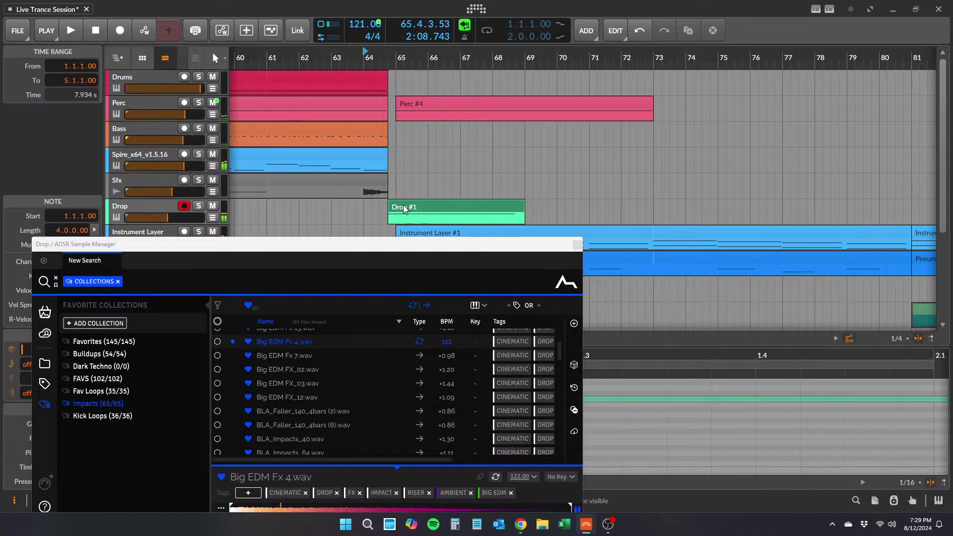
pyautogui.moveTo(416, 208); pyautogui.dragTo(426, 207)
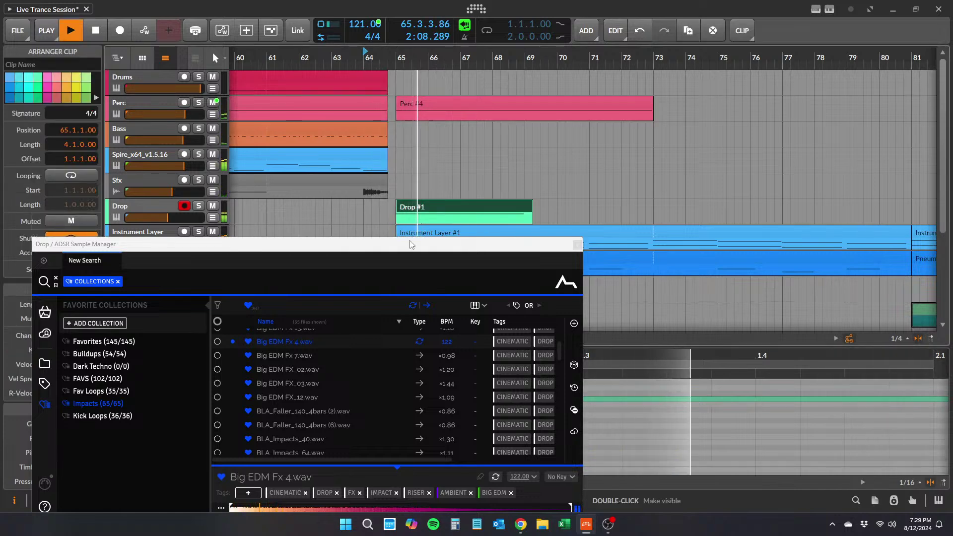
pyautogui.moveTo(422, 245); pyautogui.dragTo(290, 208)
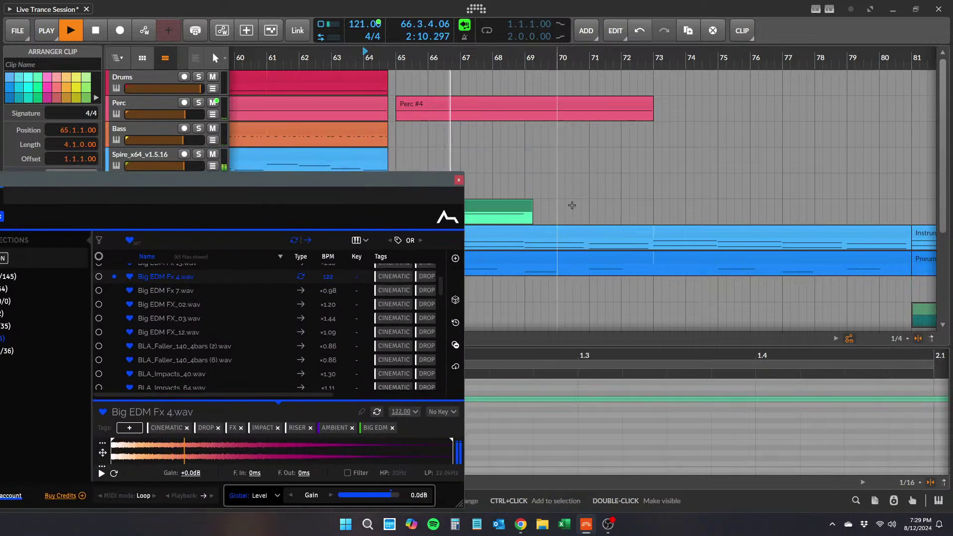
pyautogui.moveTo(533, 209); pyautogui.dragTo(596, 209)
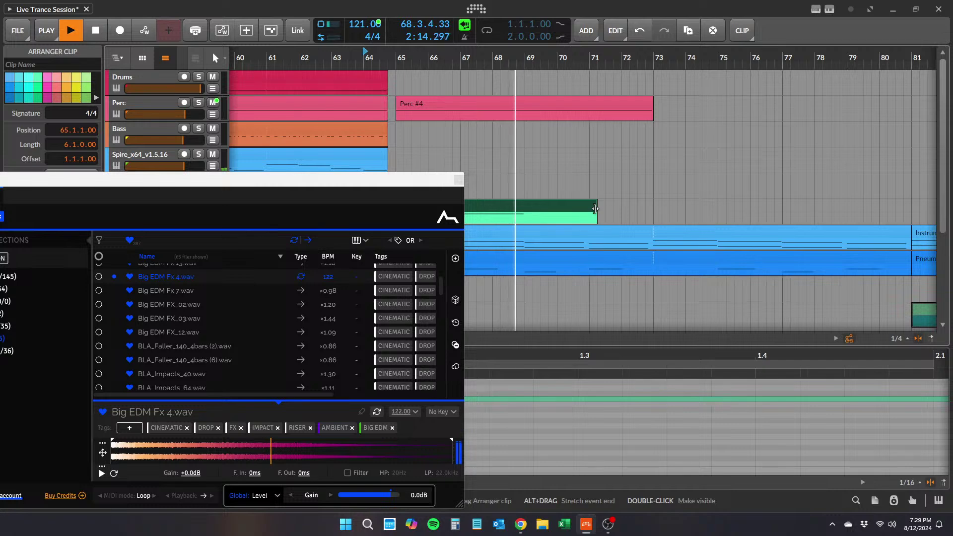
pyautogui.moveTo(595, 209); pyautogui.dragTo(524, 209)
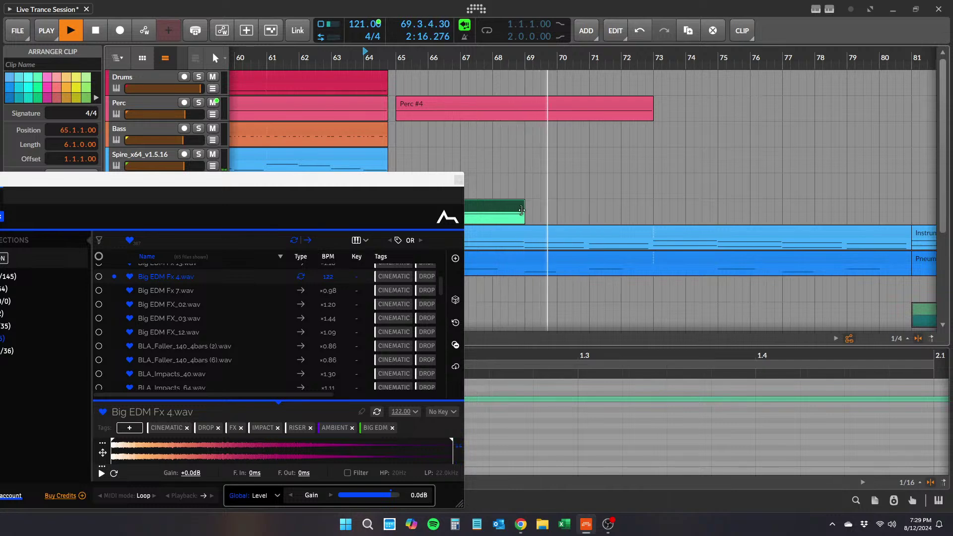
pyautogui.click(459, 180)
pyautogui.press('space')
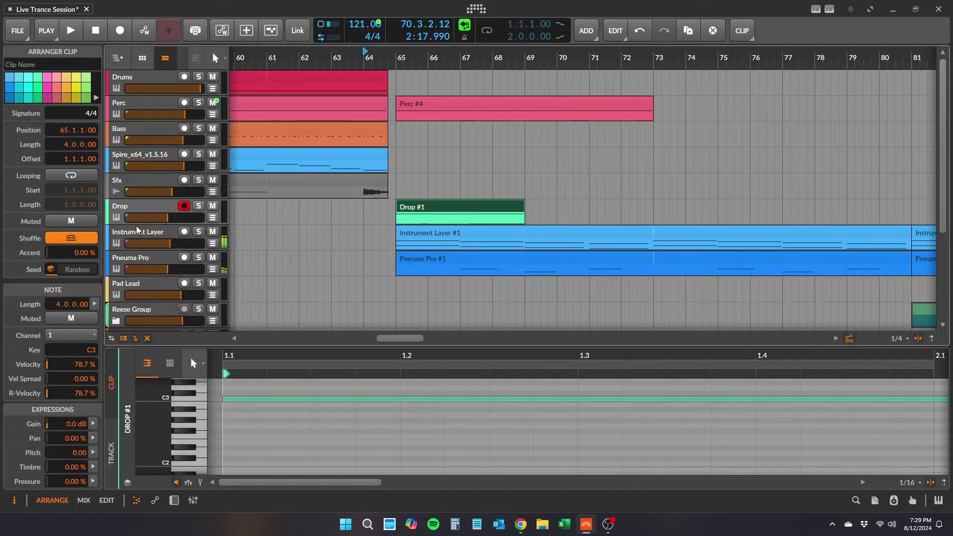
# - Add the XenoVerb reverb after ADSR Sample Manager in the Drop track's device chain
pyautogui.doubleClick(139, 206)
pyautogui.click(282, 418)
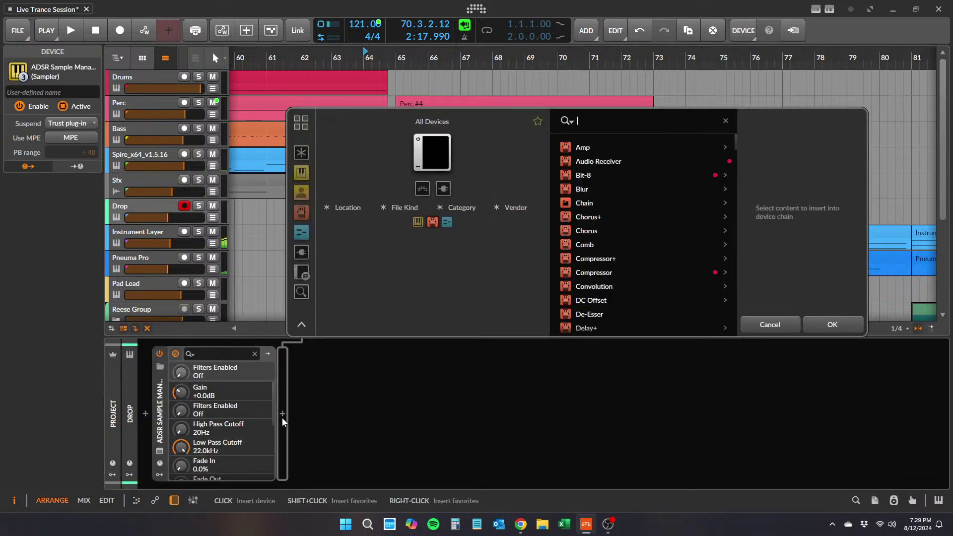
pyautogui.write('reve')
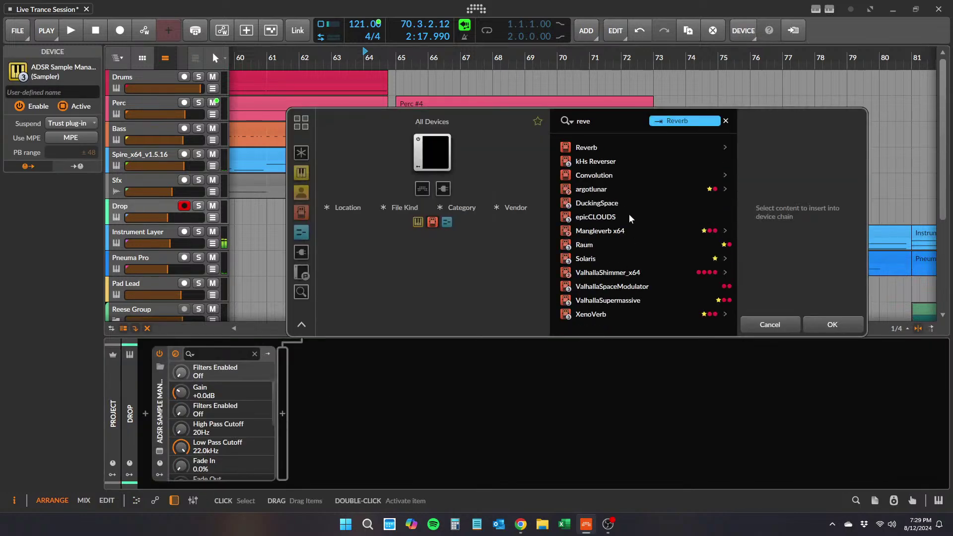
pyautogui.click(624, 315)
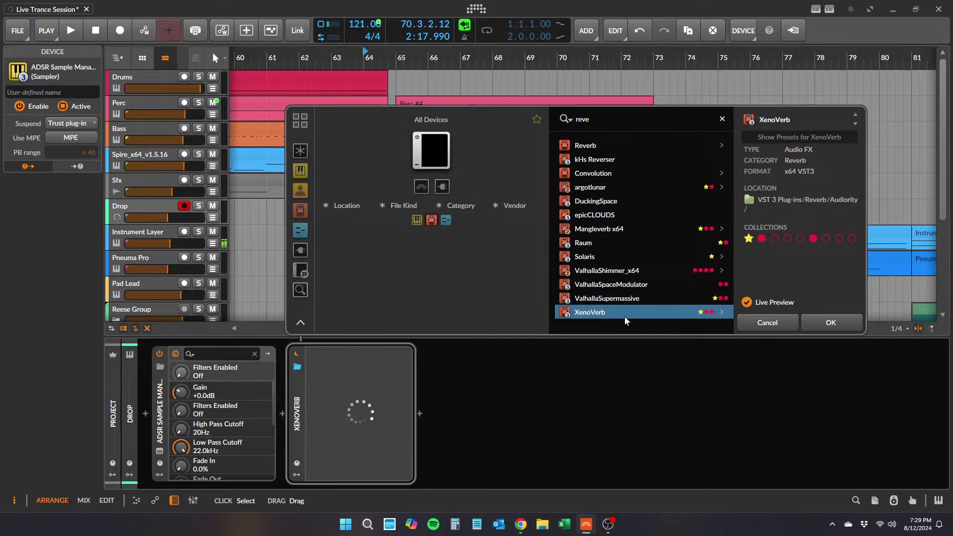
pyautogui.click(838, 323)
# - Load XenoVerb's Big Hall JS preset and play back the drop impact with it
pyautogui.click(484, 167)
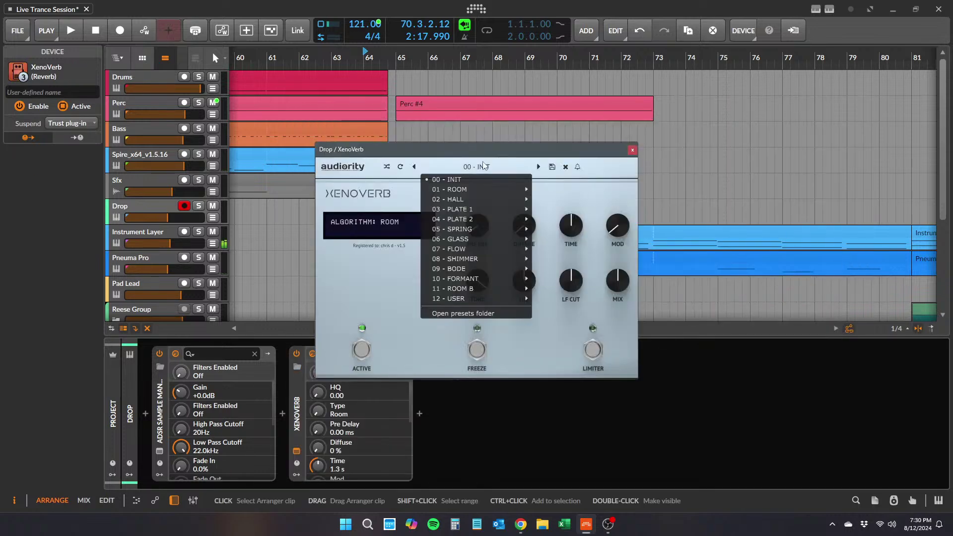
pyautogui.moveTo(475, 203)
pyautogui.click(569, 202)
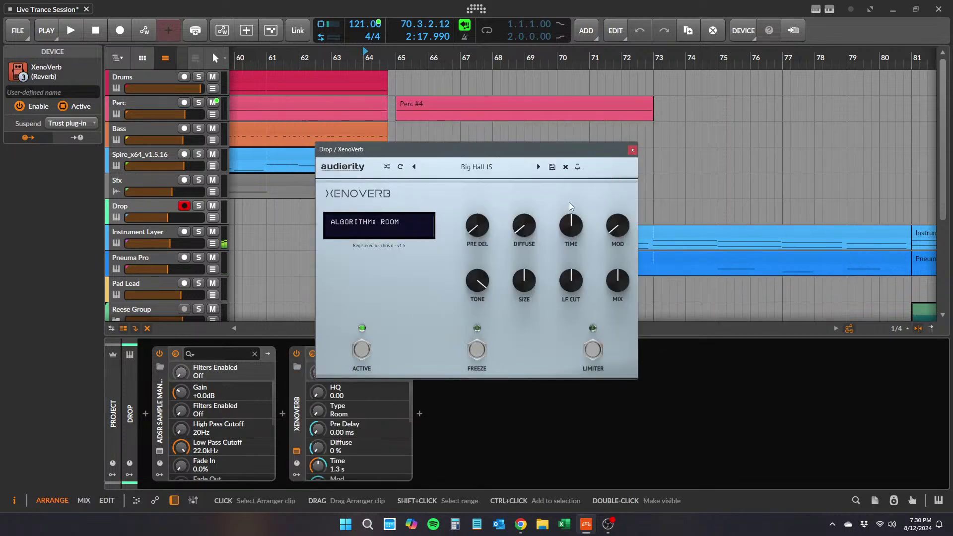
pyautogui.press('space')
pyautogui.click(632, 150)
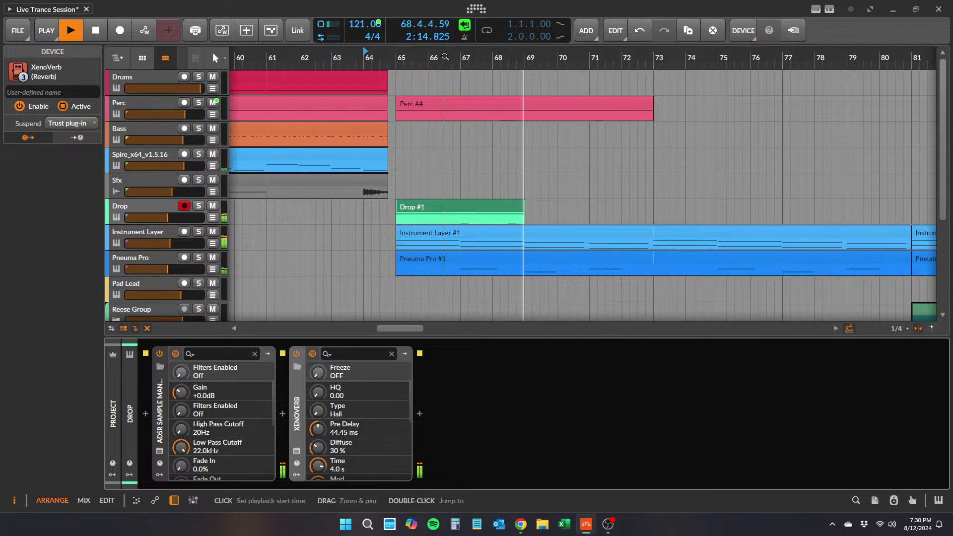
pyautogui.moveTo(443, 58); pyautogui.dragTo(443, 35)
pyautogui.press('space')
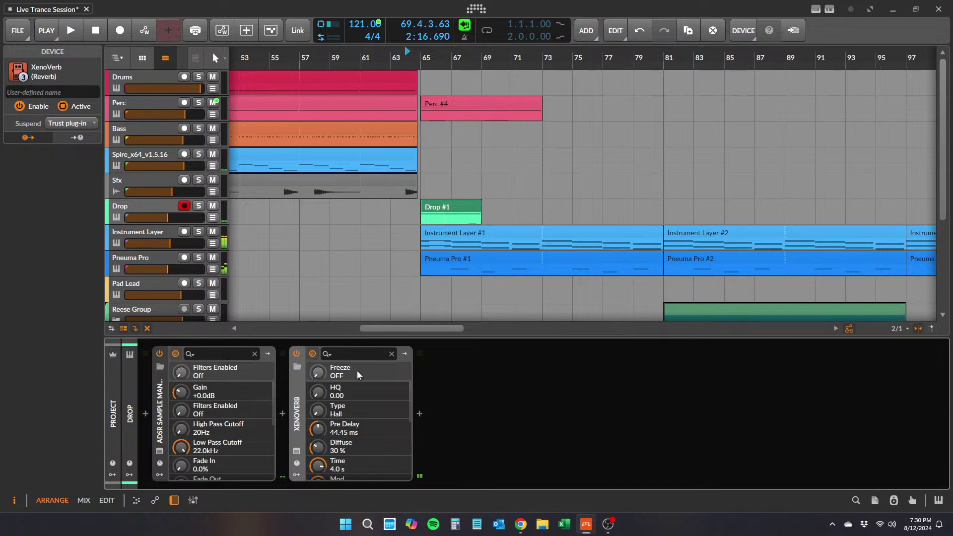
# - Add ValhallaSupermassive after XenoVerb in the Drop track's device chain
pyautogui.click(423, 414)
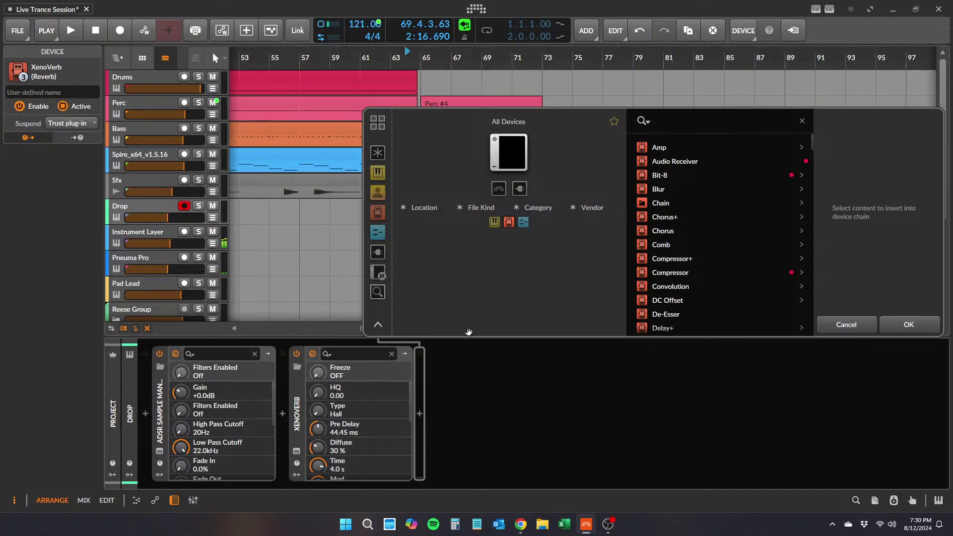
pyautogui.write('super')
pyautogui.click(685, 148)
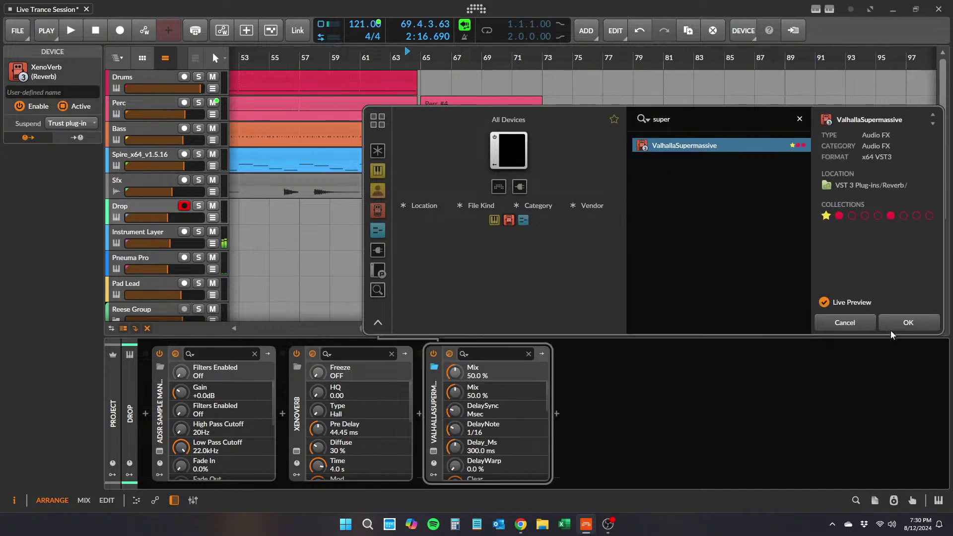
pyautogui.click(910, 324)
# - During playback, set ValhallaSupermassive's feedback to 60% and its EQ low cut to 490 Hz
pyautogui.press('space')
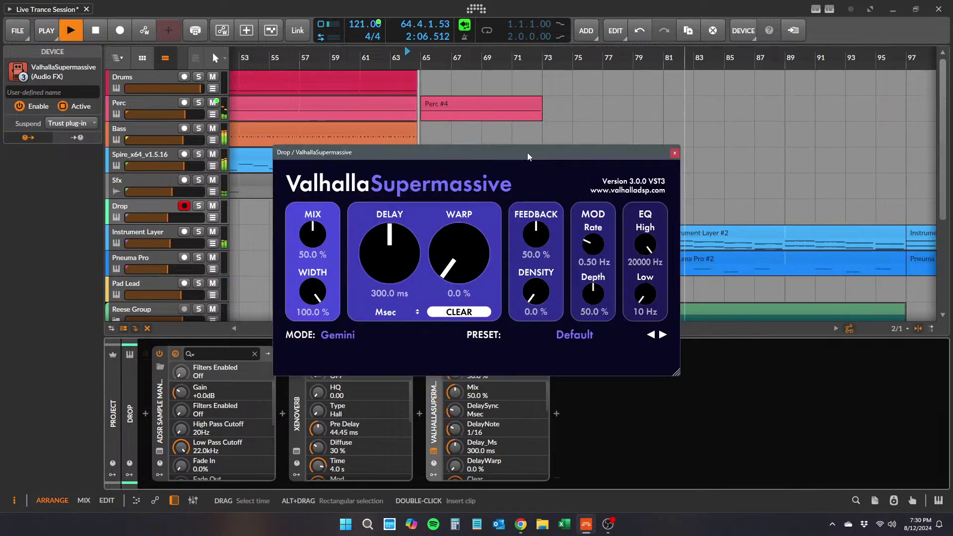
pyautogui.moveTo(477, 153); pyautogui.dragTo(207, 175)
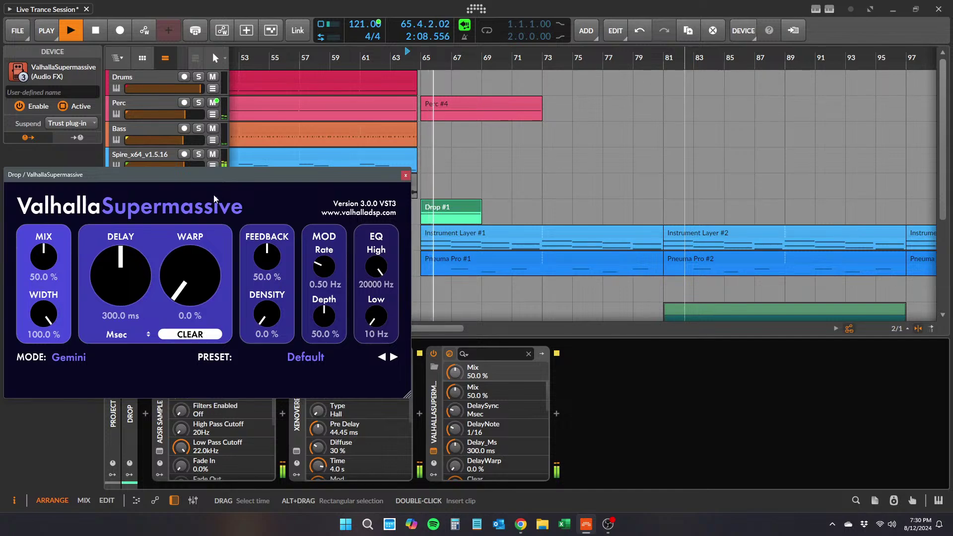
pyautogui.moveTo(259, 252); pyautogui.dragTo(259, 247)
pyautogui.moveTo(376, 316); pyautogui.dragTo(378, 282)
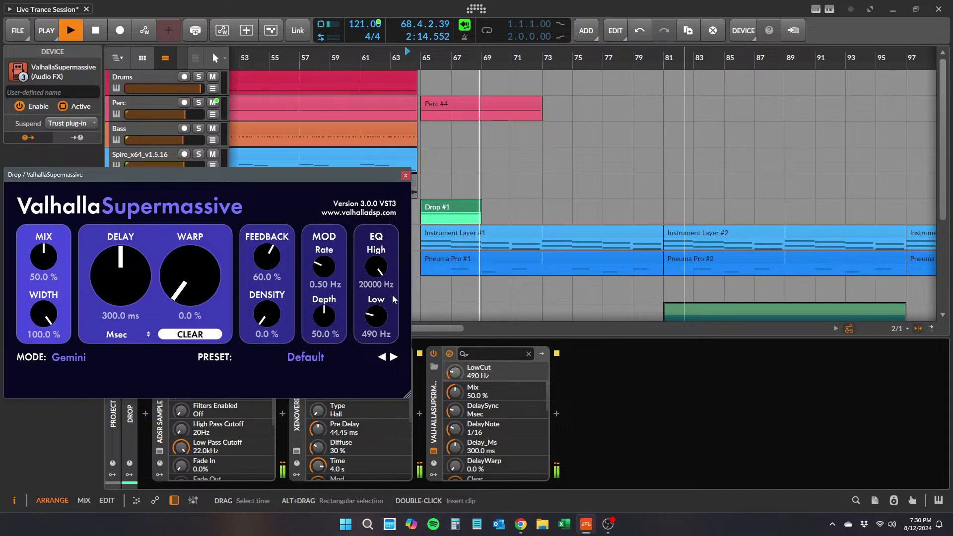
pyautogui.click(406, 177)
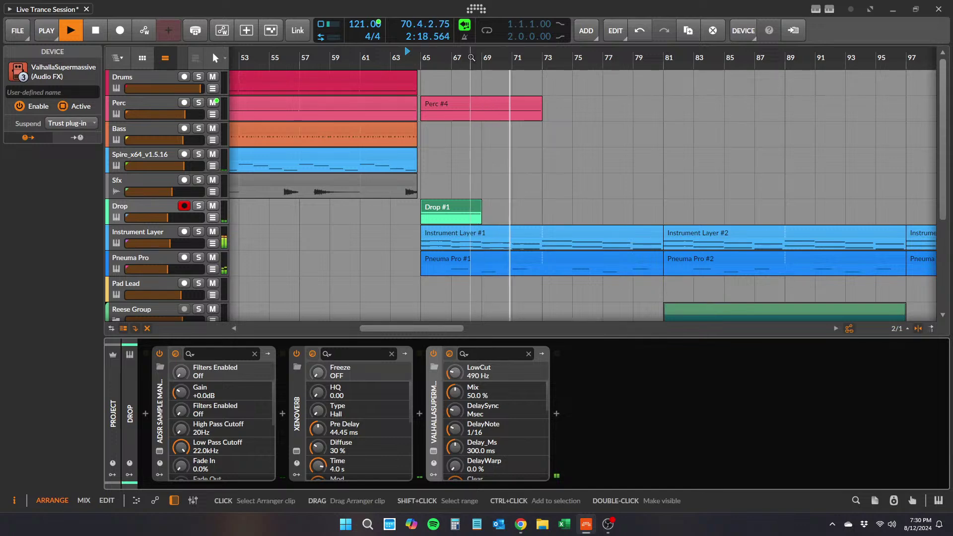
# - Raise the Drop track's volume to -5.0 dB and replay the transition from bar 61
pyautogui.moveTo(177, 218); pyautogui.dragTo(186, 219)
pyautogui.press('space')
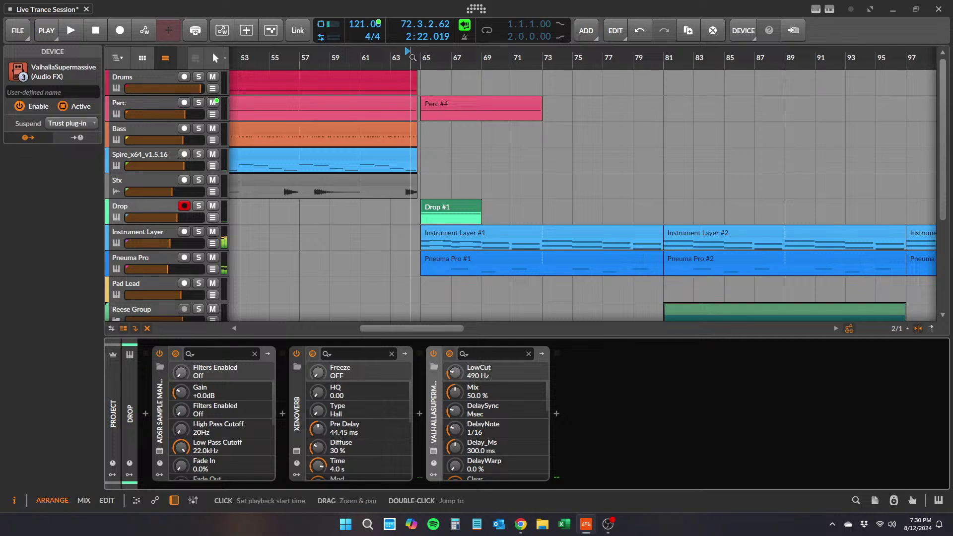
pyautogui.press('space')
pyautogui.moveTo(455, 53); pyautogui.dragTo(460, 61)
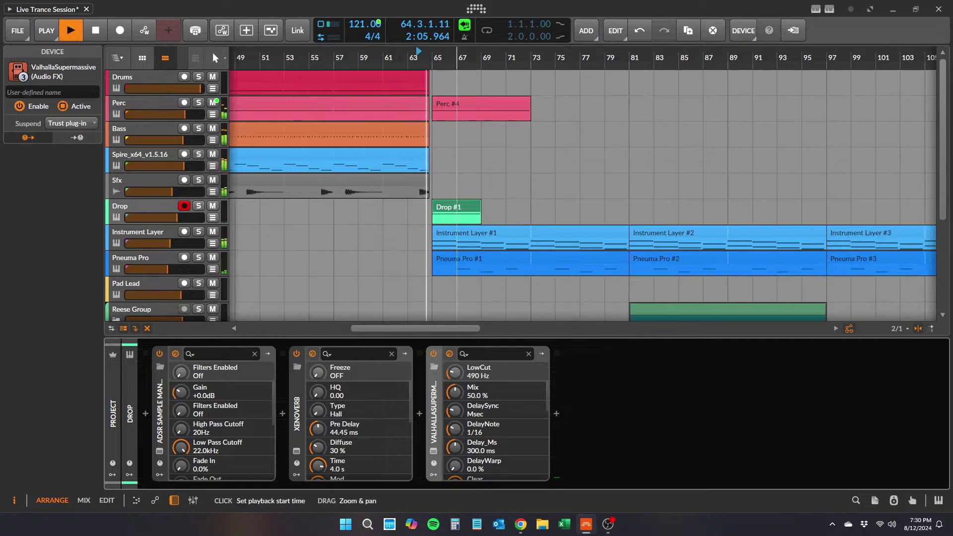
pyautogui.click(385, 54)
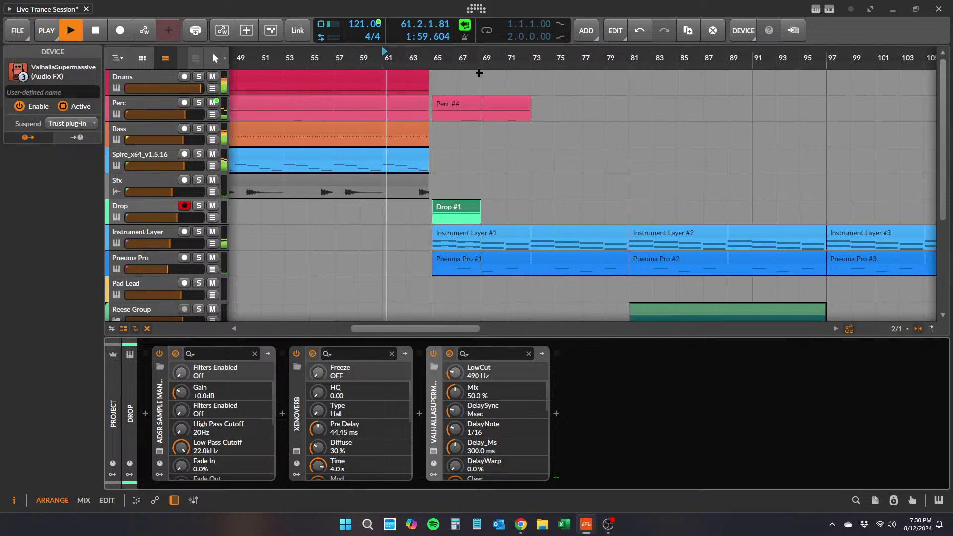
pyautogui.moveTo(541, 54); pyautogui.dragTo(511, 46)
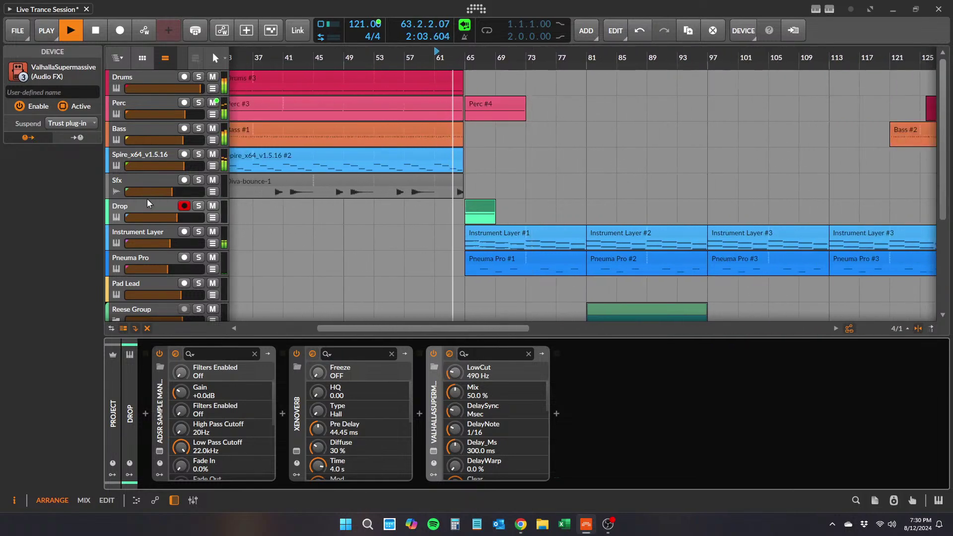
# - Recolour the Drop track yellow and the Pad Lead track light pink
pyautogui.click(146, 202)
pyautogui.click(76, 77)
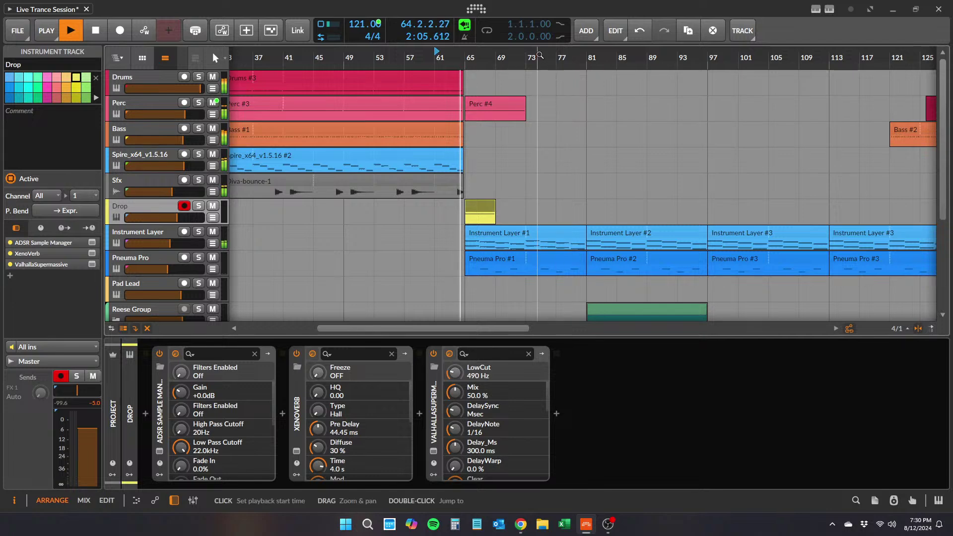
pyautogui.moveTo(540, 54); pyautogui.dragTo(511, 45)
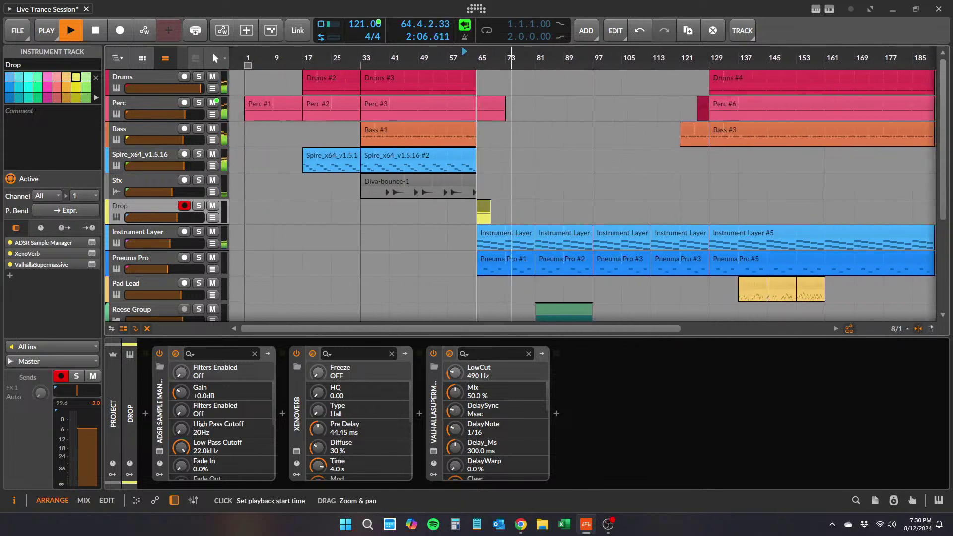
pyautogui.click(155, 285)
pyautogui.click(57, 88)
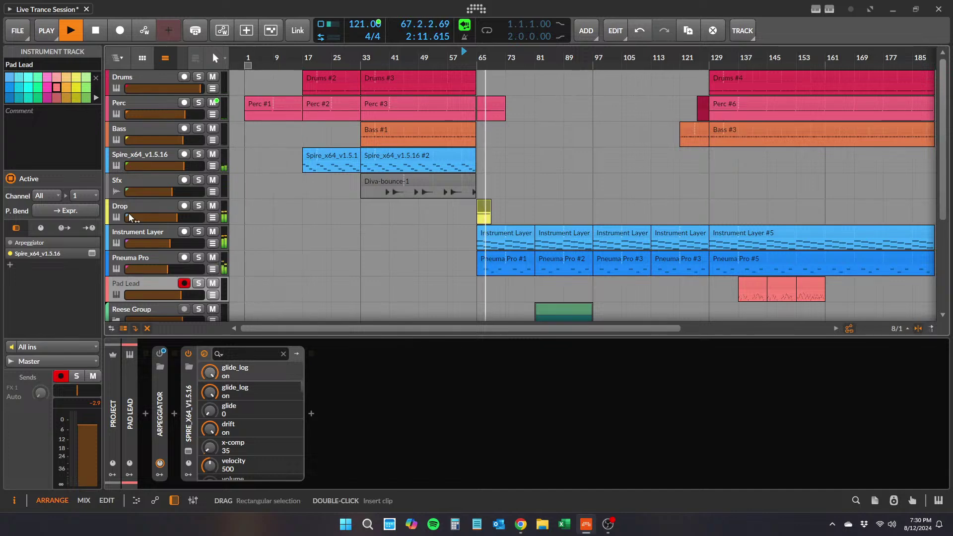
pyautogui.click(56, 78)
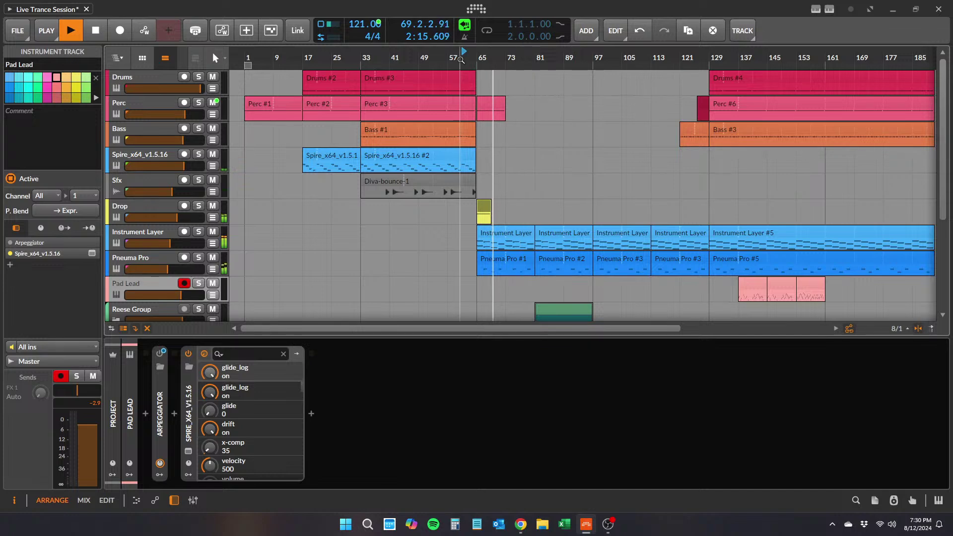
# - Duplicate the Drop track and name the two resulting tracks Drop 1 and Drop 2
pyautogui.moveTo(461, 59)
pyautogui.mouseDown()
pyautogui.moveTo(426, 57)
pyautogui.moveTo(468, 62)
pyautogui.mouseUp()
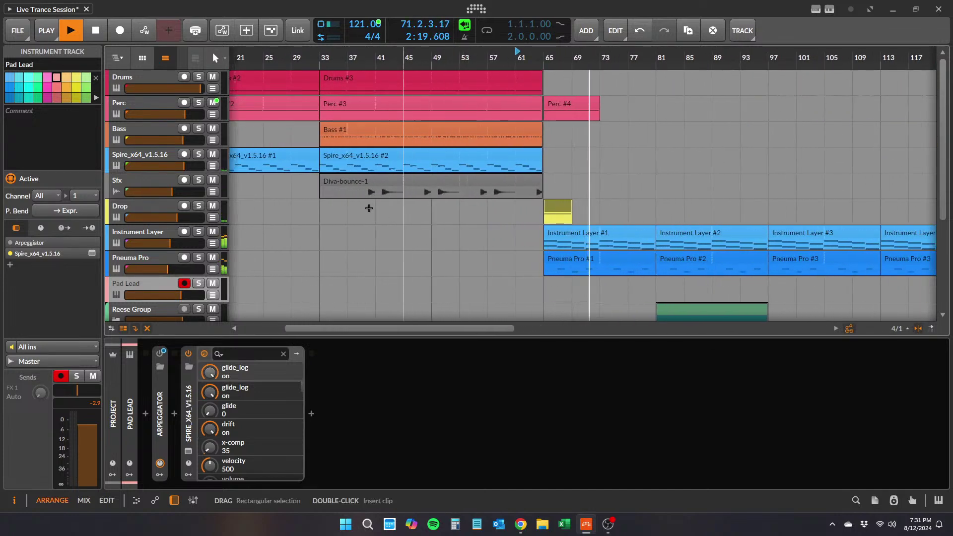
pyautogui.press('space')
pyautogui.click(162, 206)
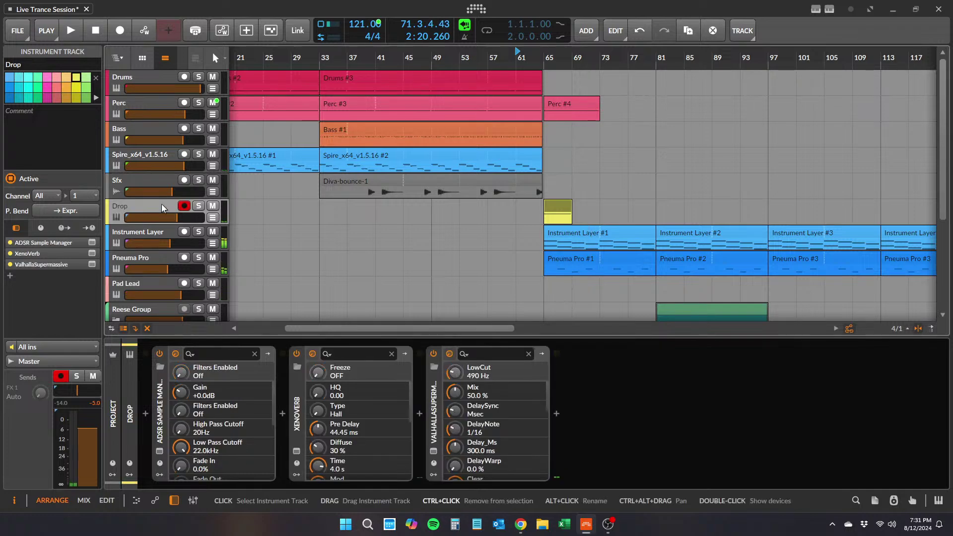
pyautogui.hotkey('ctrl', 'd')
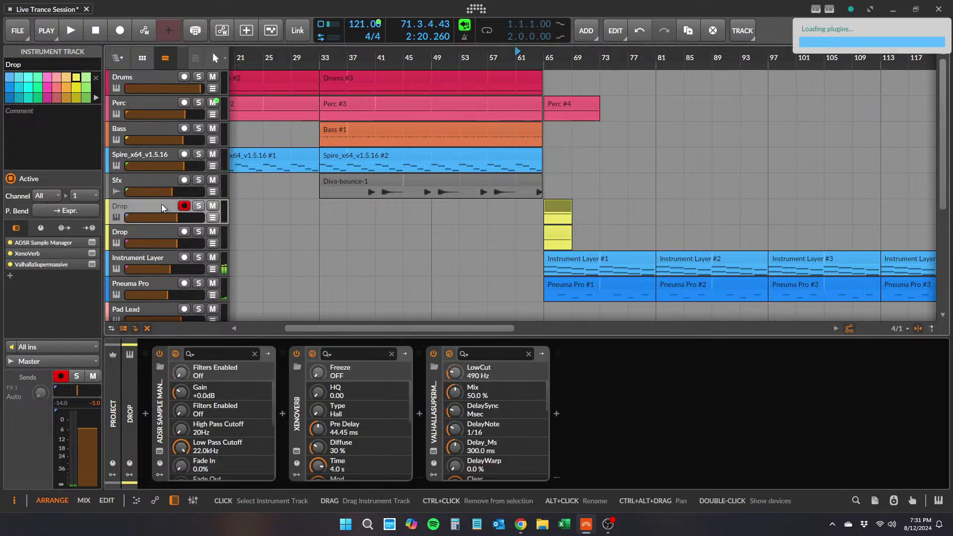
pyautogui.click(45, 65)
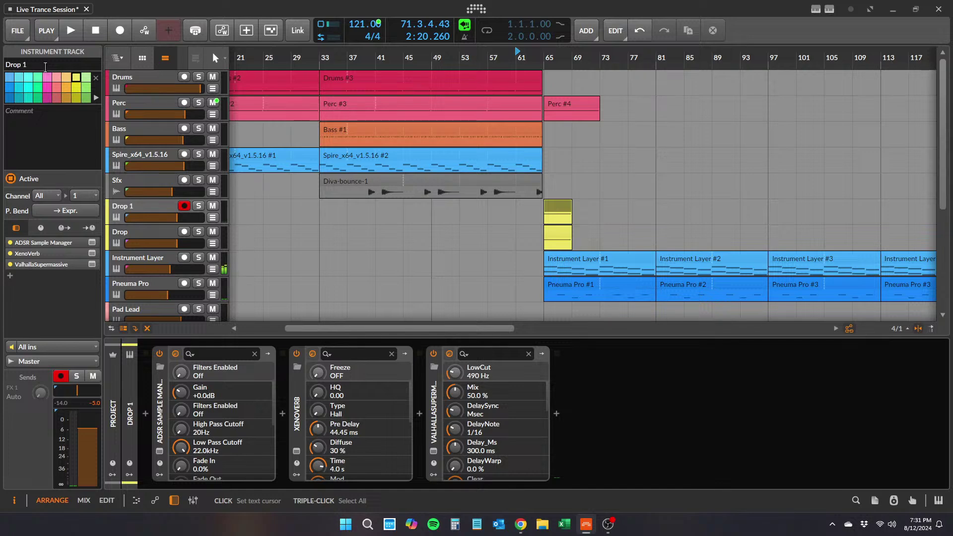
pyautogui.click(140, 233)
pyautogui.click(39, 63)
pyautogui.write('2')
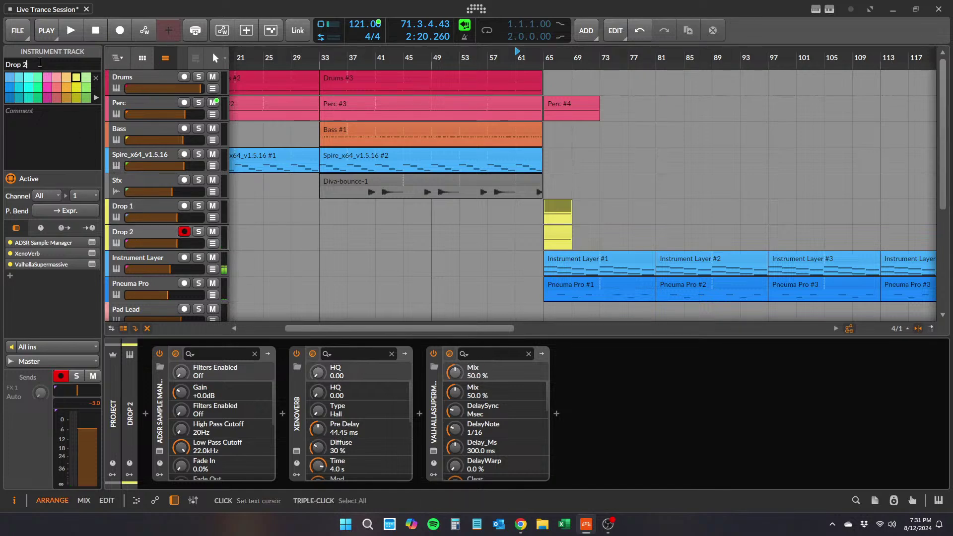
# - Remove ValhallaSupermassive and XenoVerb from Drop 1, keeping only ADSR Sample Manager in its device chain
pyautogui.click(160, 204)
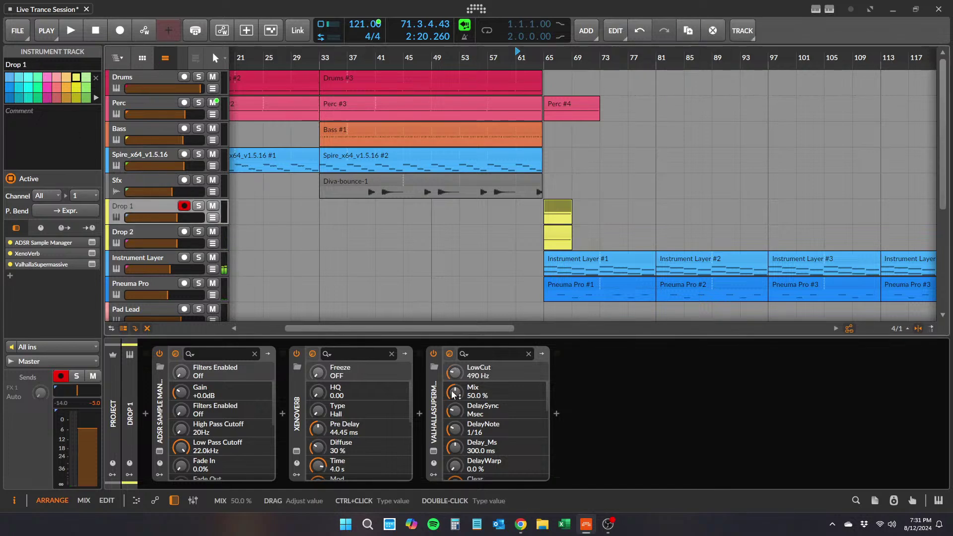
pyautogui.click(437, 398)
pyautogui.press('Delete')
pyautogui.press('Delete')
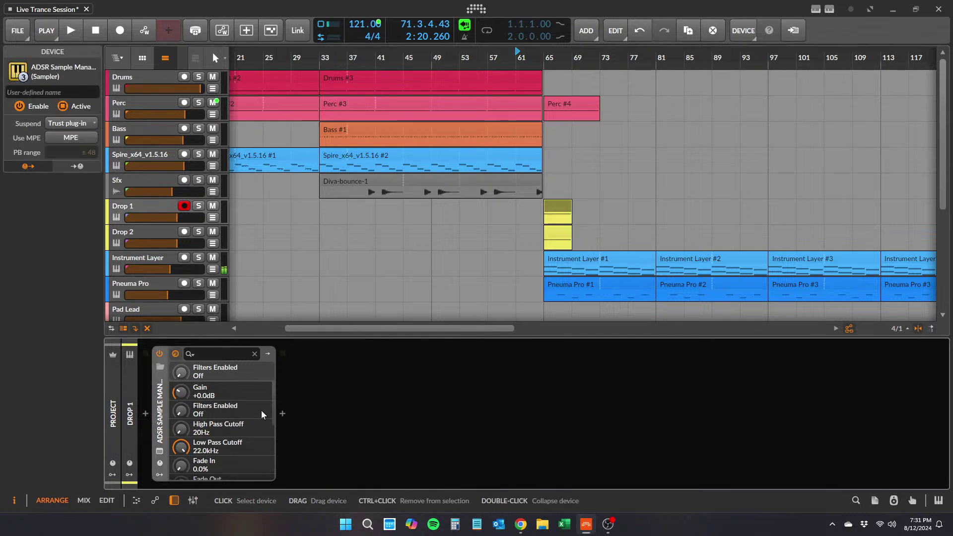
# - Load the Big EDM Fx 11.wav impact in Drop 1's ADSR Sample Manager and play the transition from bar 61
pyautogui.click(159, 451)
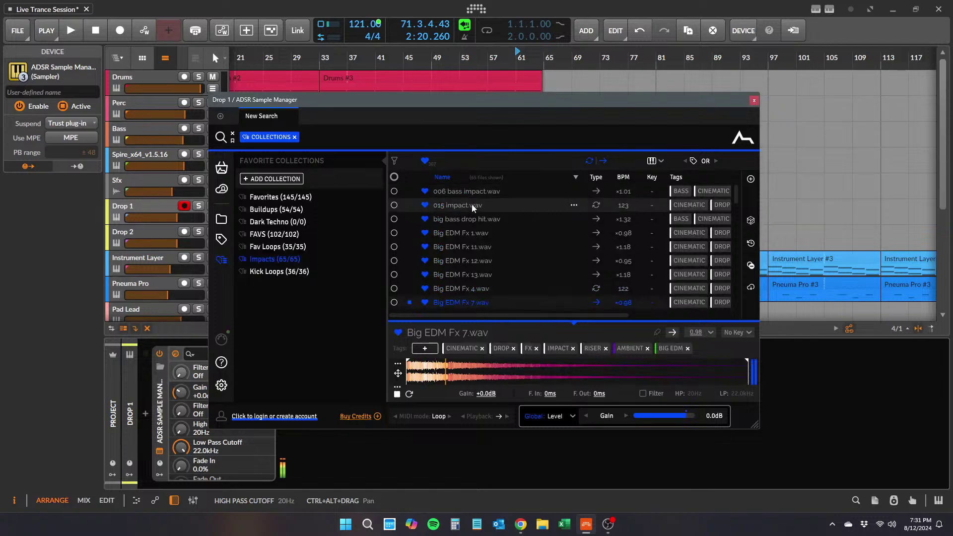
pyautogui.scroll(-1, 474, 214)
pyautogui.click(477, 231)
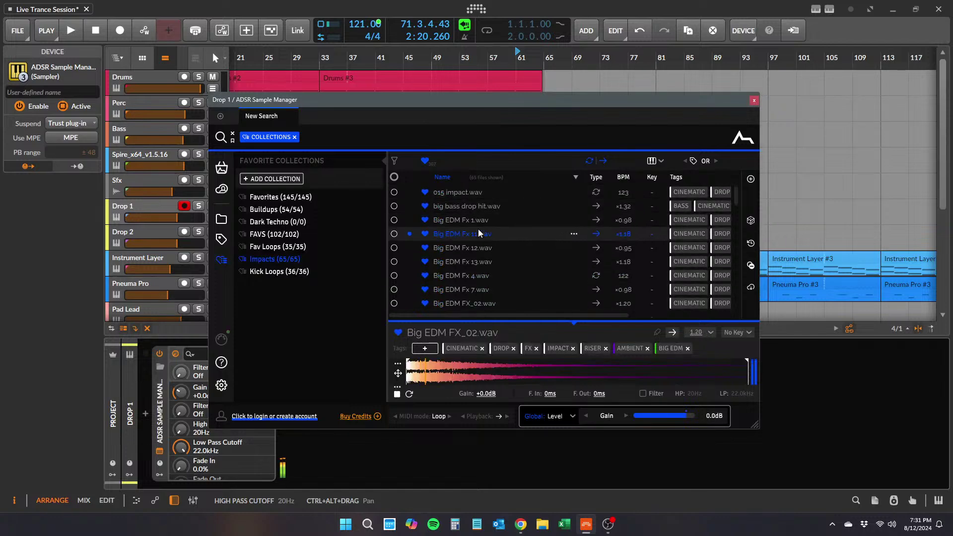
pyautogui.click(754, 100)
pyautogui.press('space')
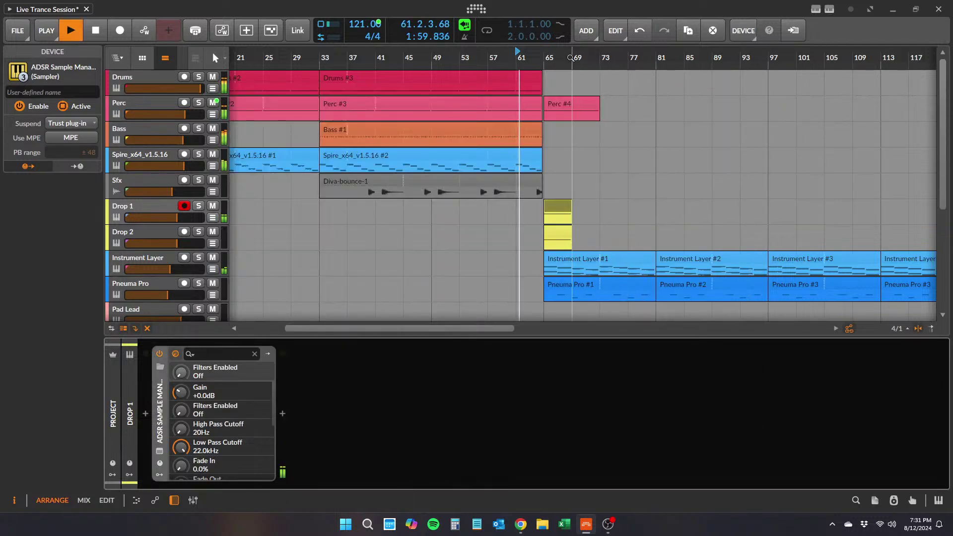
pyautogui.moveTo(571, 58); pyautogui.dragTo(432, 44)
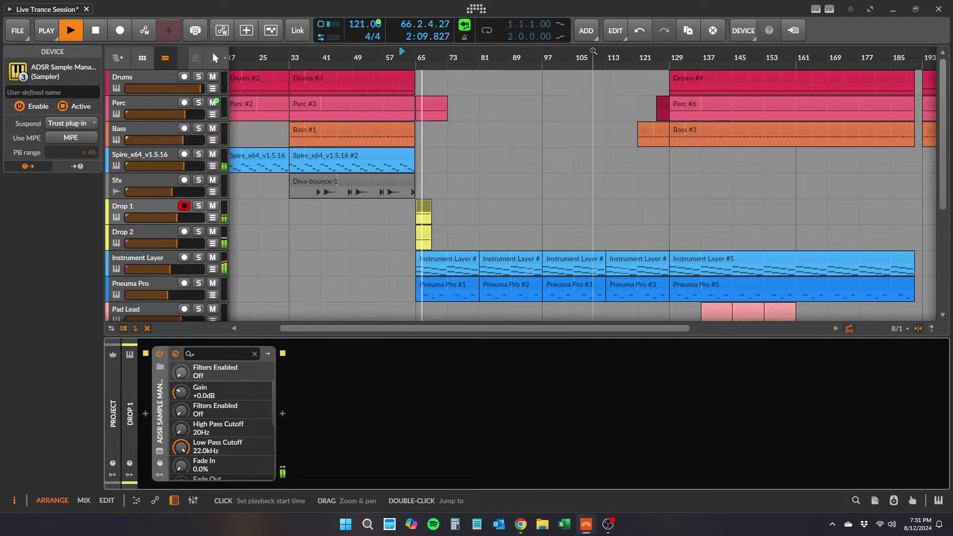
pyautogui.moveTo(588, 57)
pyautogui.mouseDown()
pyautogui.moveTo(464, 44)
pyautogui.moveTo(588, 60)
pyautogui.moveTo(577, 66)
pyautogui.mouseUp()
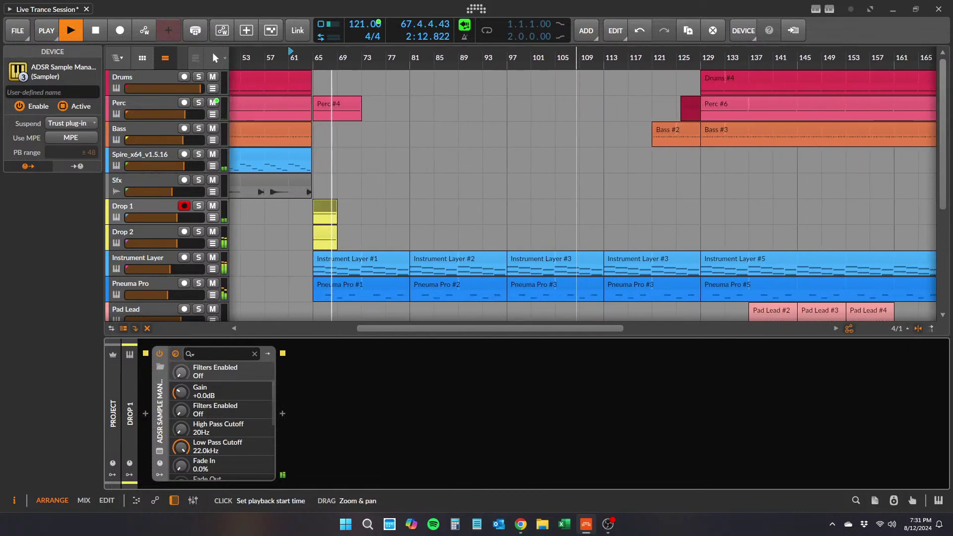
# - Duplicate Drop 2 as a light green track named Riser 1 and move its clip to bar 125
pyautogui.click(149, 231)
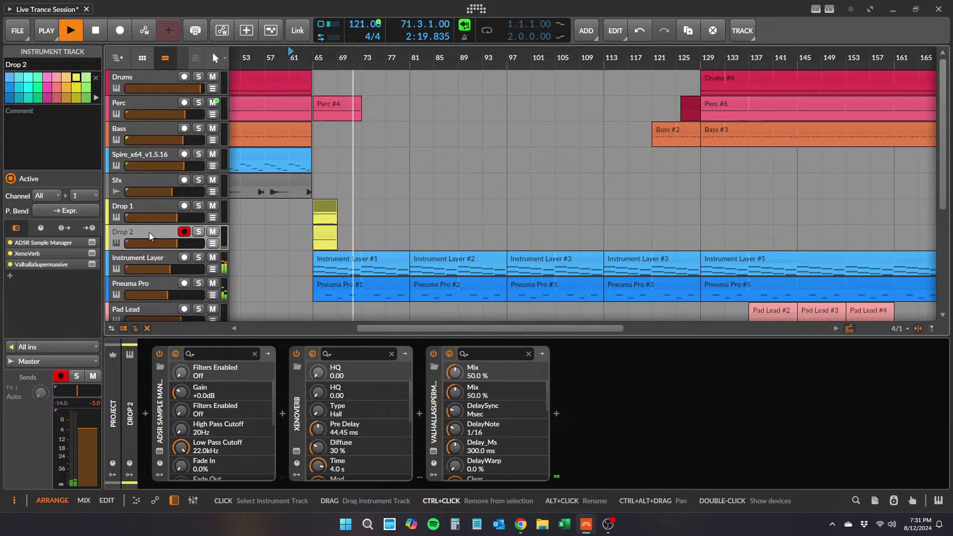
pyautogui.hotkey('ctrl', 'd')
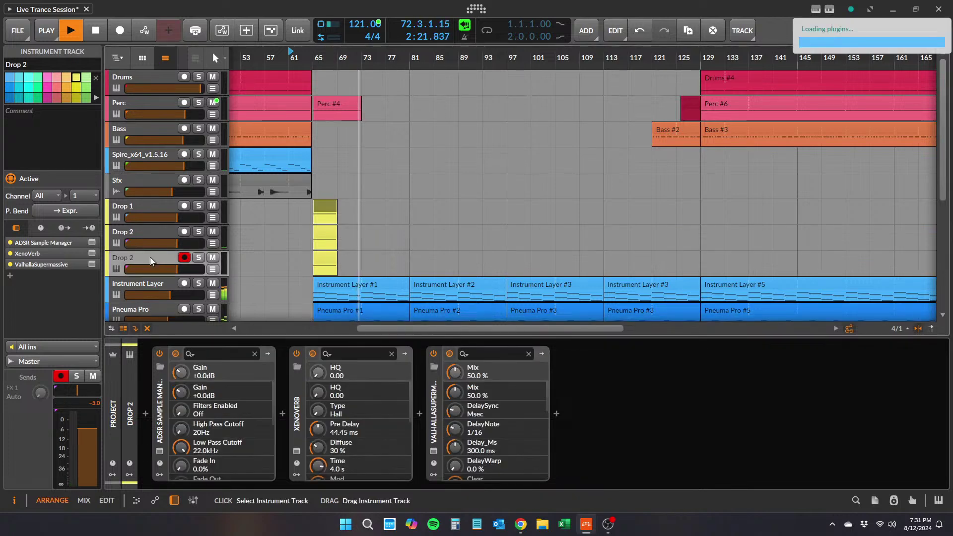
pyautogui.moveTo(35, 63); pyautogui.dragTo(2, 62)
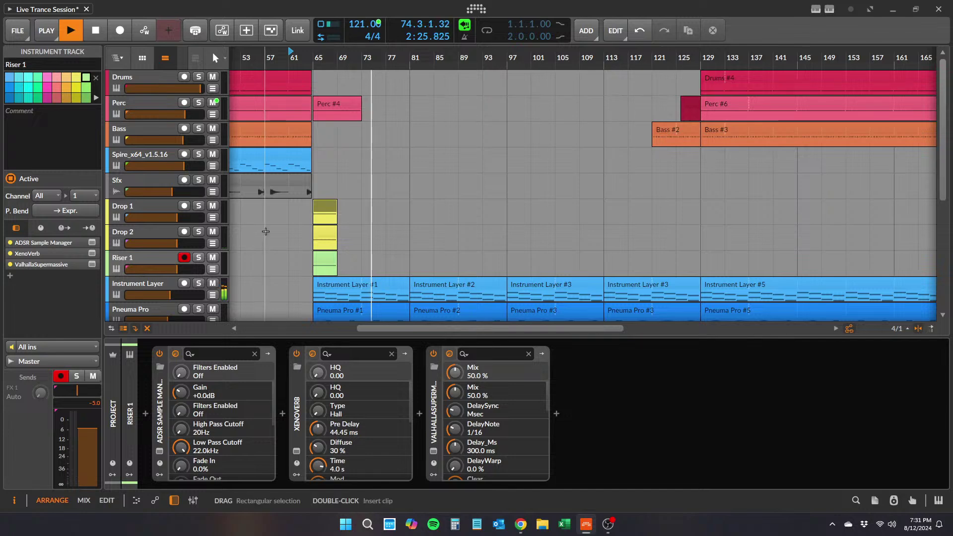
pyautogui.moveTo(327, 259); pyautogui.dragTo(693, 261)
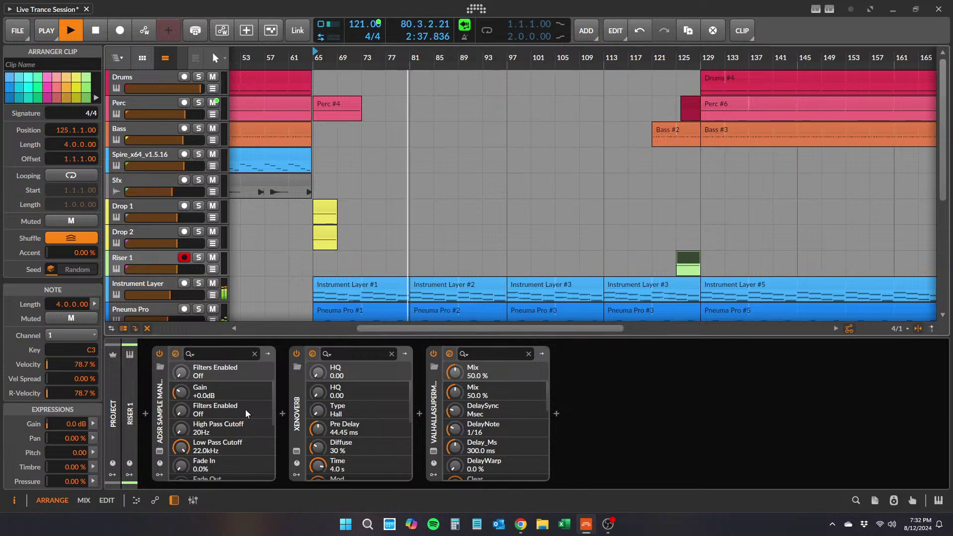
# - Audition samples in Riser 1's ADSR Sample Manager and load Big EDM Fx 5.wav from the Buildups collection
pyautogui.click(160, 451)
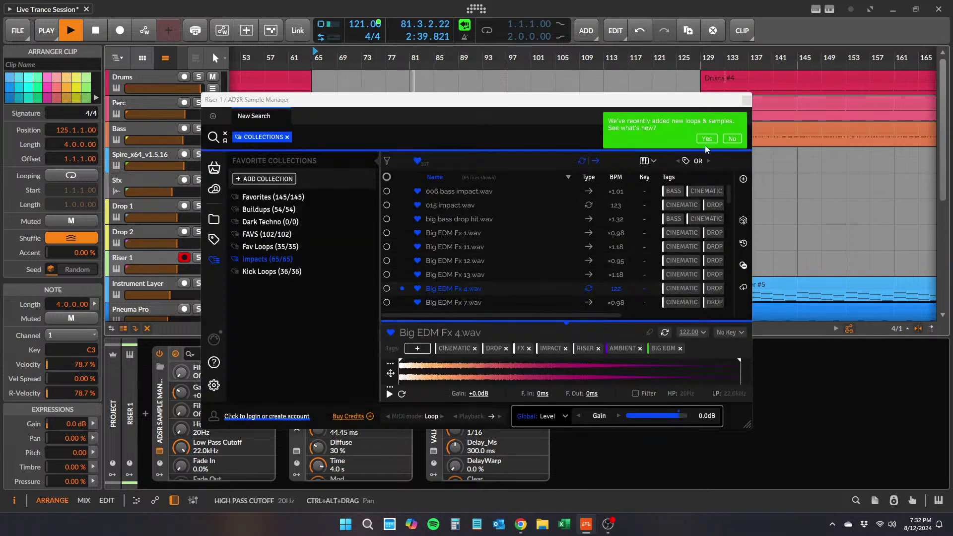
pyautogui.click(746, 101)
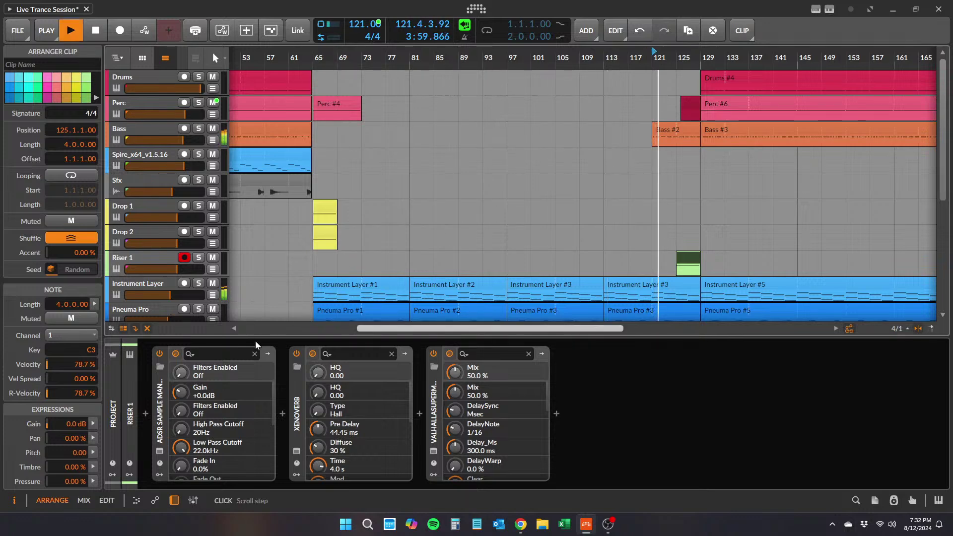
pyautogui.click(159, 451)
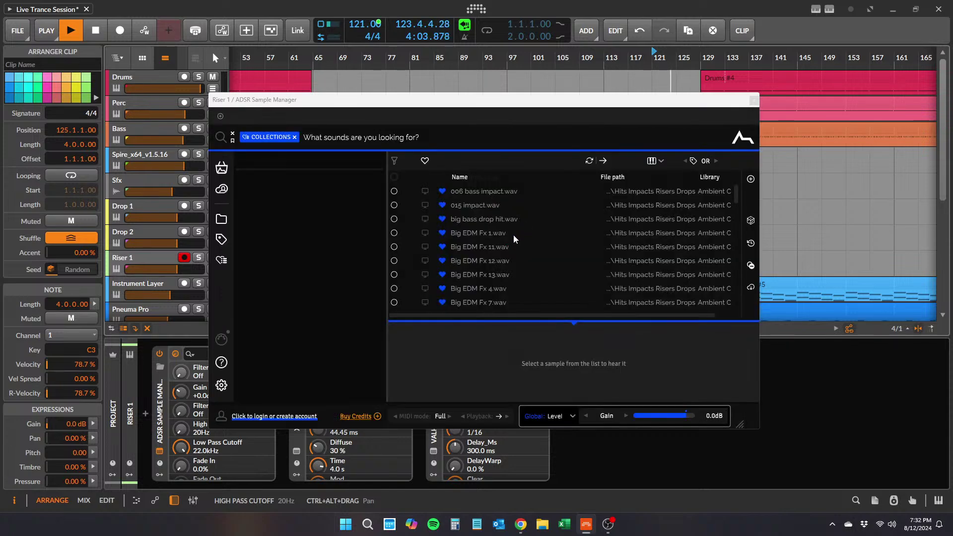
pyautogui.click(494, 211)
pyautogui.scroll(-3, 486, 239)
pyautogui.click(502, 275)
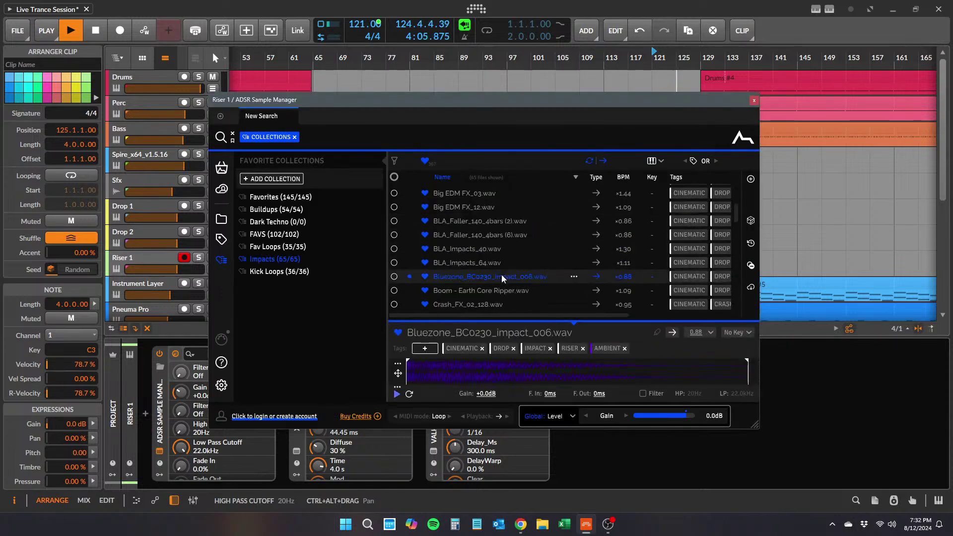
pyautogui.click(505, 265)
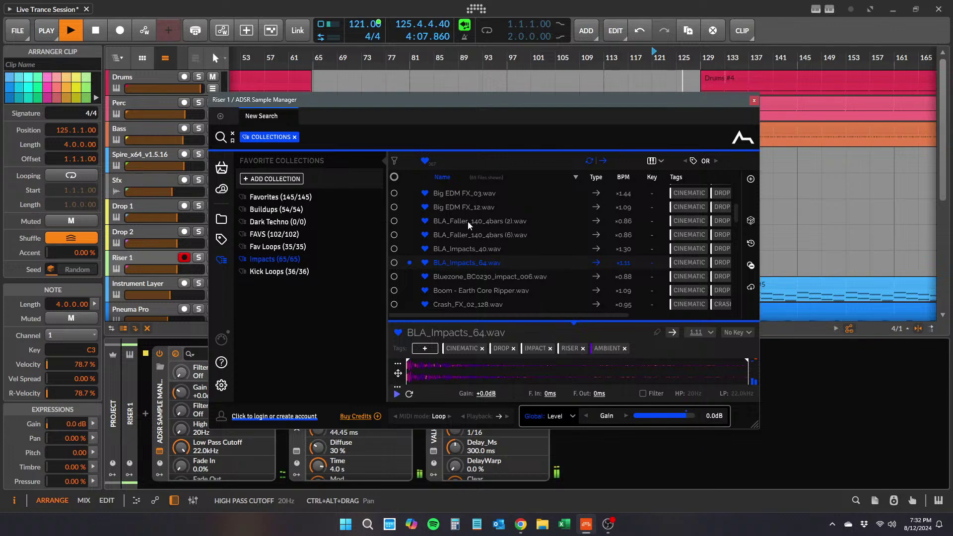
pyautogui.click(276, 209)
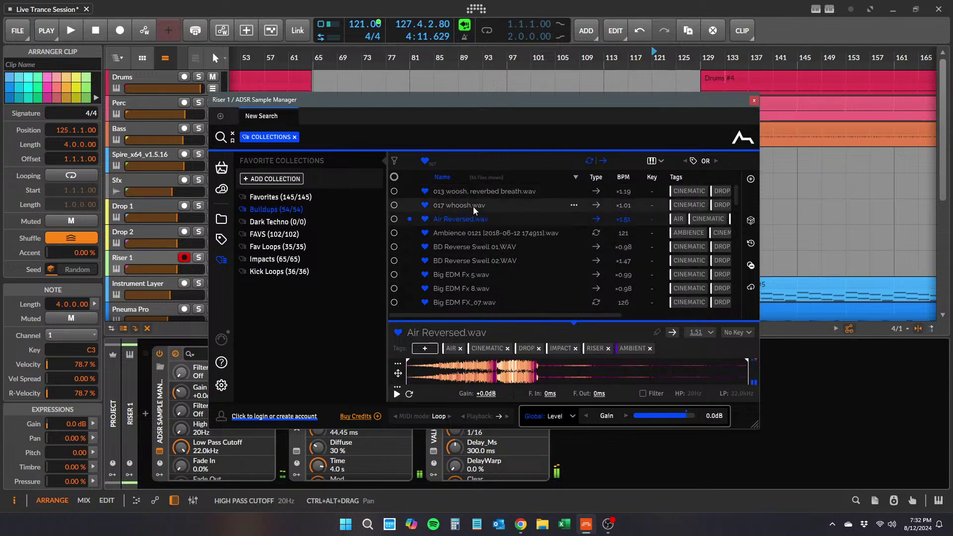
pyautogui.click(476, 276)
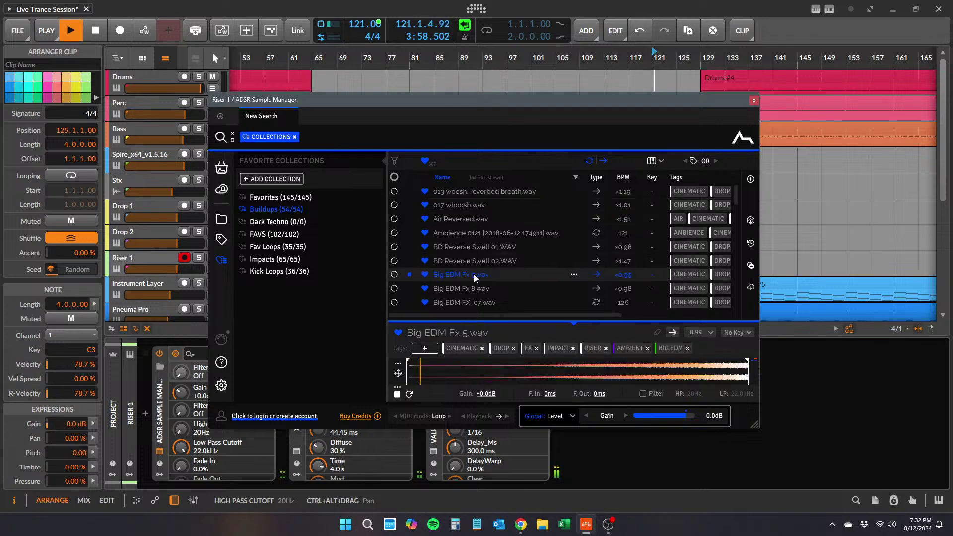
# - Close the sample manager and raise Riser 1's volume to -0.4 dB during playback from bar 121
pyautogui.click(755, 100)
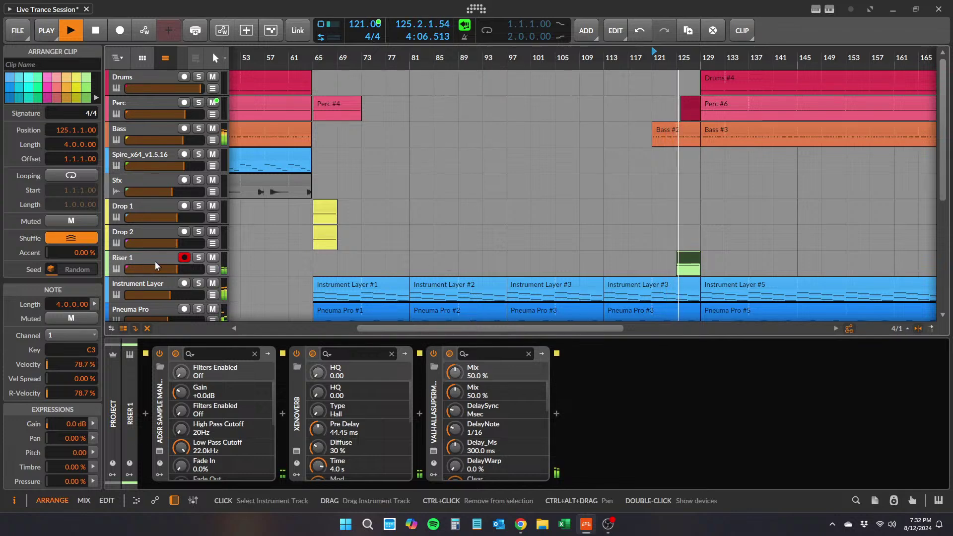
pyautogui.moveTo(167, 268); pyautogui.dragTo(187, 266)
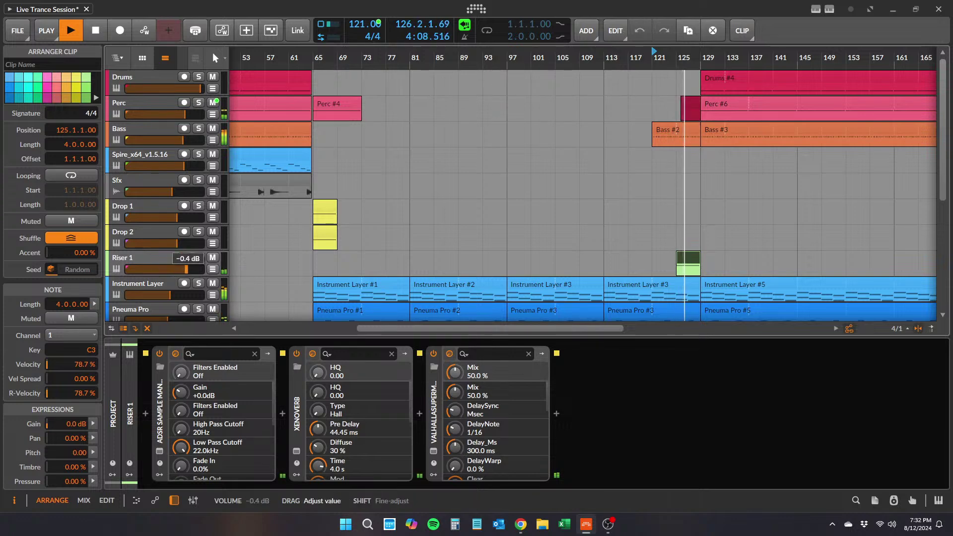
pyautogui.press('space')
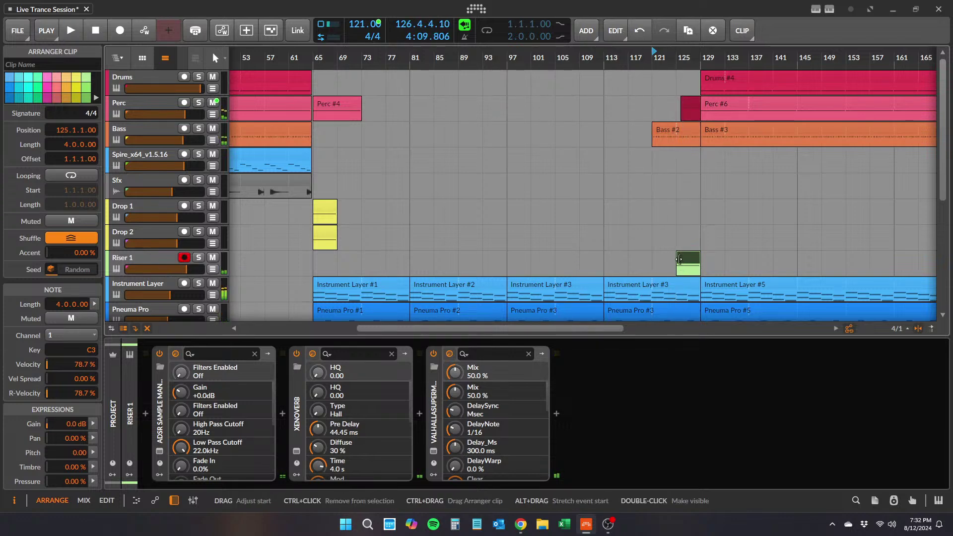
# - Extend the start of the Riser 1 clip back to bar 121 and set its C3 note's length to 8 bars
pyautogui.moveTo(677, 261); pyautogui.dragTo(654, 261)
pyautogui.doubleClick(681, 265)
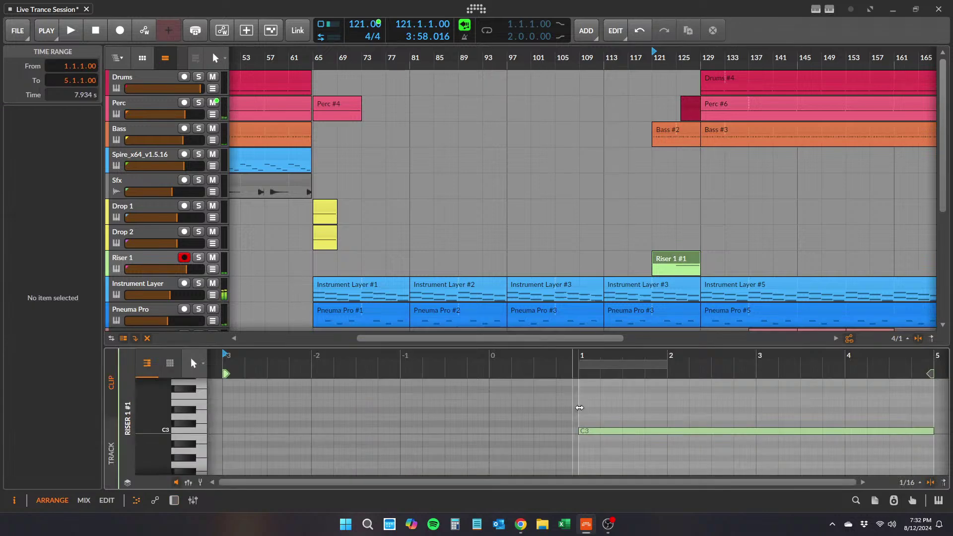
pyautogui.moveTo(651, 359); pyautogui.dragTo(418, 435)
pyautogui.click(418, 435)
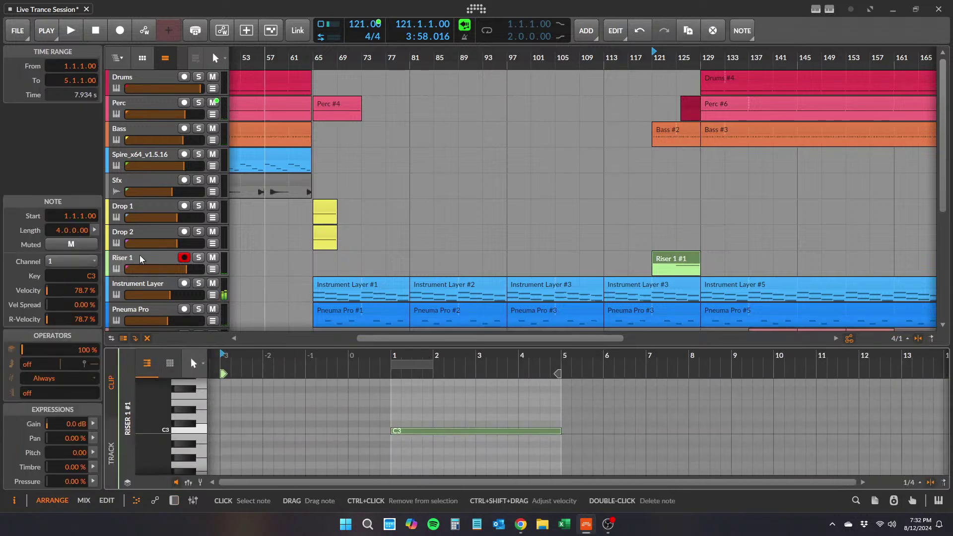
pyautogui.doubleClick(56, 231)
pyautogui.write('8')
pyautogui.press('Return')
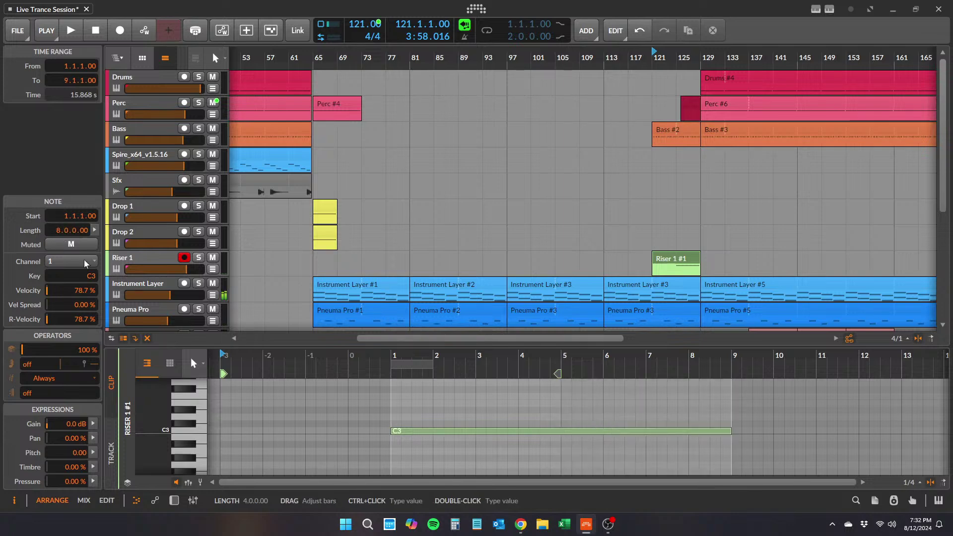
# - Fit the Riser 1 clip to the 8-bar note so that both begin at bar 121 and end at bar 129
pyautogui.click(443, 411)
pyautogui.hotkey('ctrl', 'a')
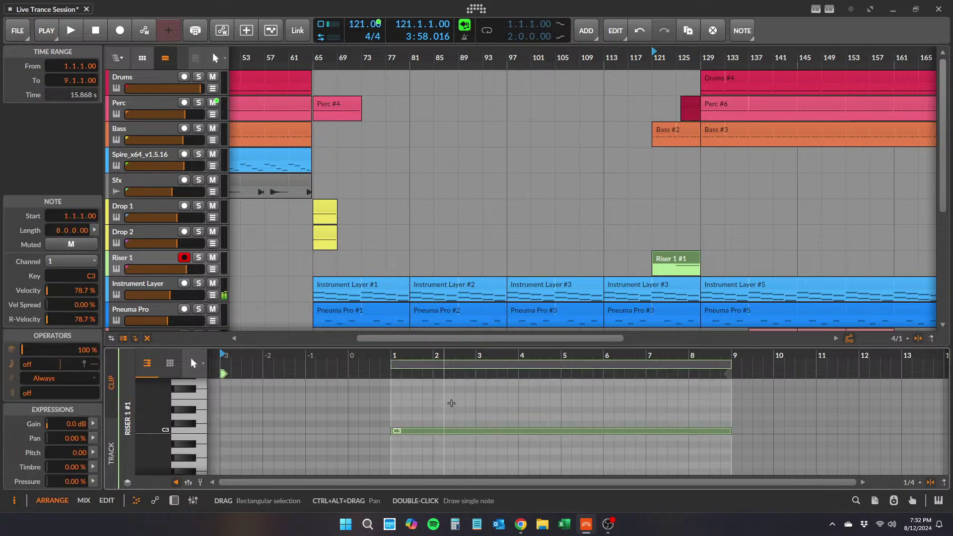
pyautogui.moveTo(653, 261)
pyautogui.mouseDown()
pyautogui.moveTo(726, 258)
pyautogui.moveTo(681, 257)
pyautogui.mouseUp()
# - Play the riser from bar 121 with Riser 1's ADSR Sample Manager open and moved clear of its clip
pyautogui.press('space')
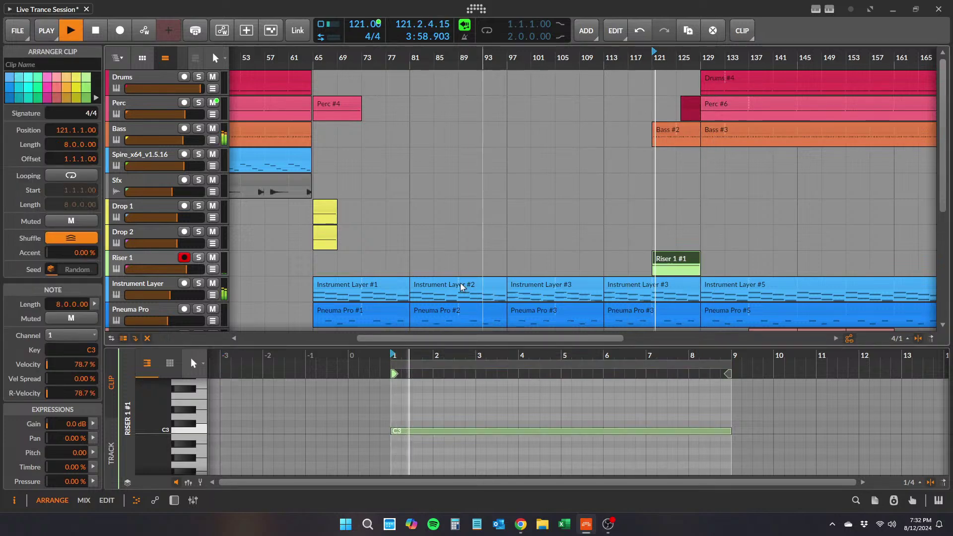
pyautogui.press('d')
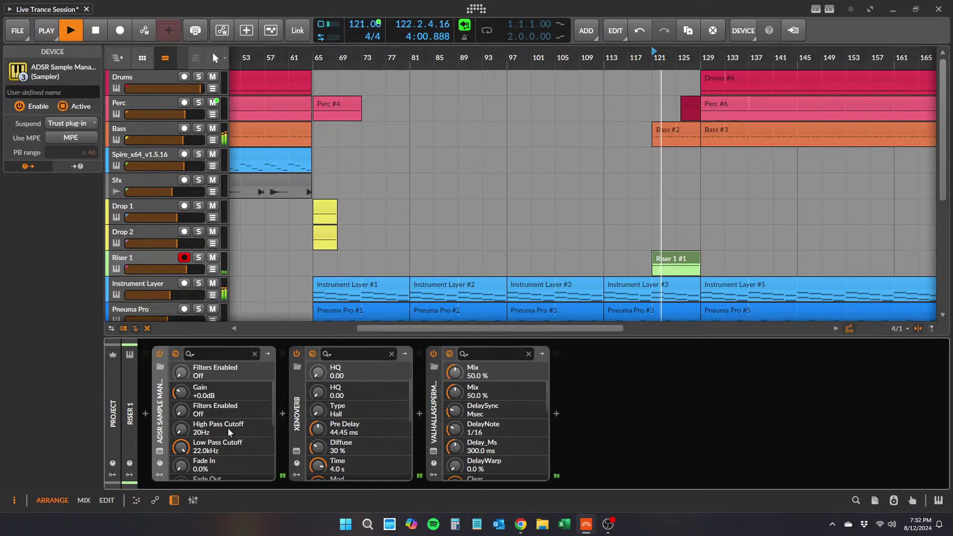
pyautogui.click(165, 451)
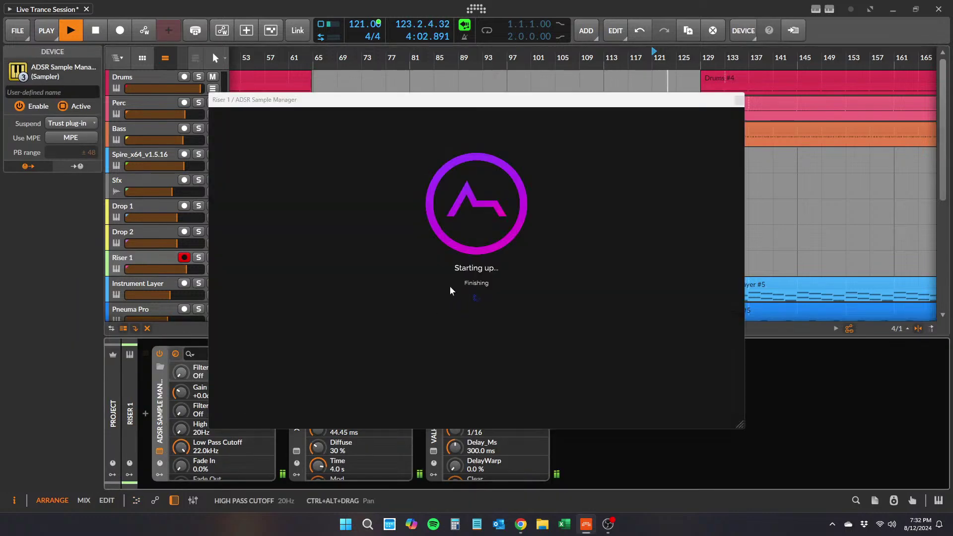
pyautogui.press('space')
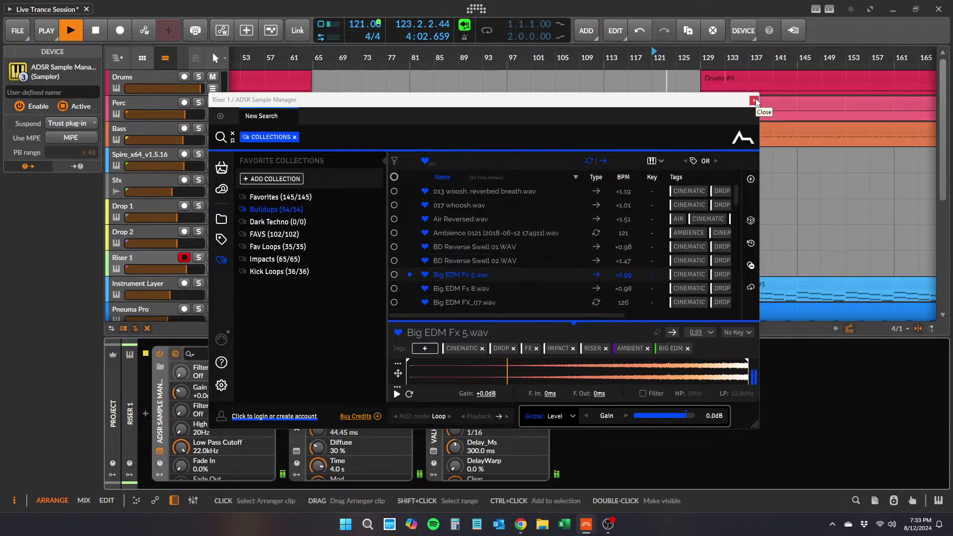
pyautogui.moveTo(686, 98); pyautogui.dragTo(481, 81)
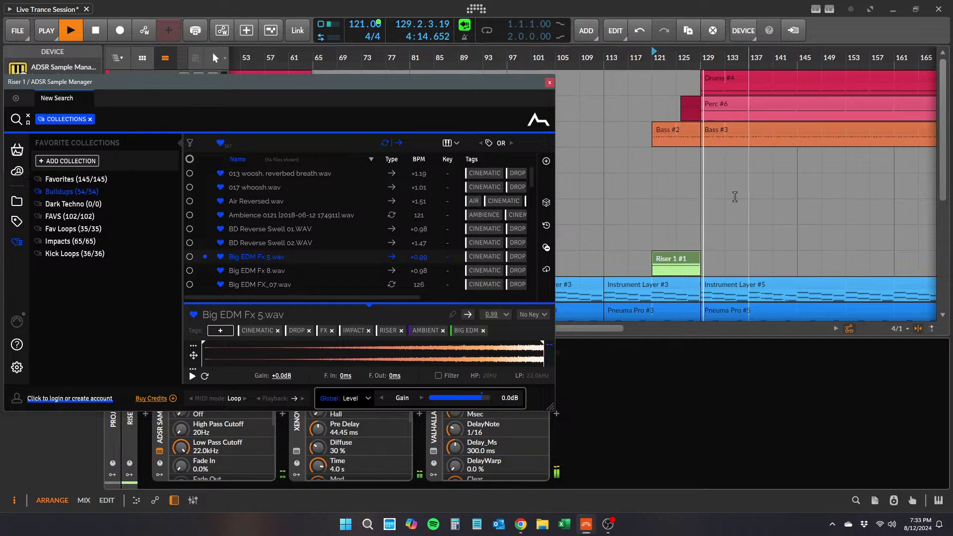
# - Stop playback and shorten the Perc, Bass #2 and Riser 1 clips so they end slightly before bar 129
pyautogui.press('space')
pyautogui.moveTo(676, 58); pyautogui.dragTo(626, 122)
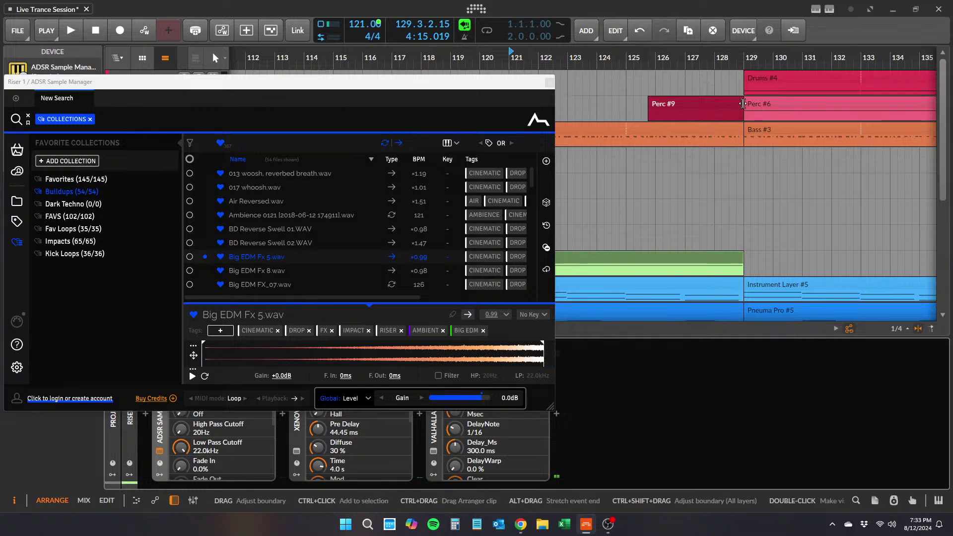
pyautogui.moveTo(731, 58); pyautogui.dragTo(693, 94)
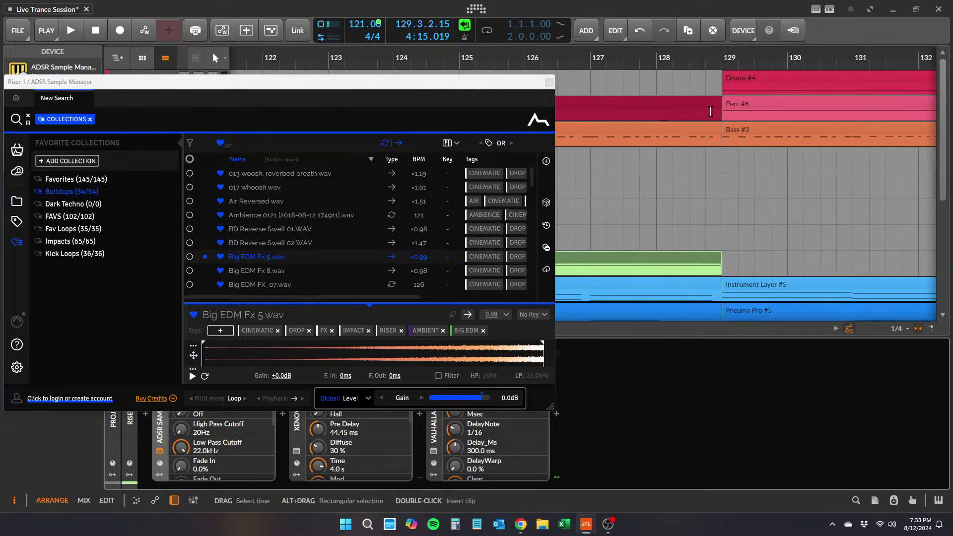
pyautogui.moveTo(706, 59); pyautogui.dragTo(711, 71)
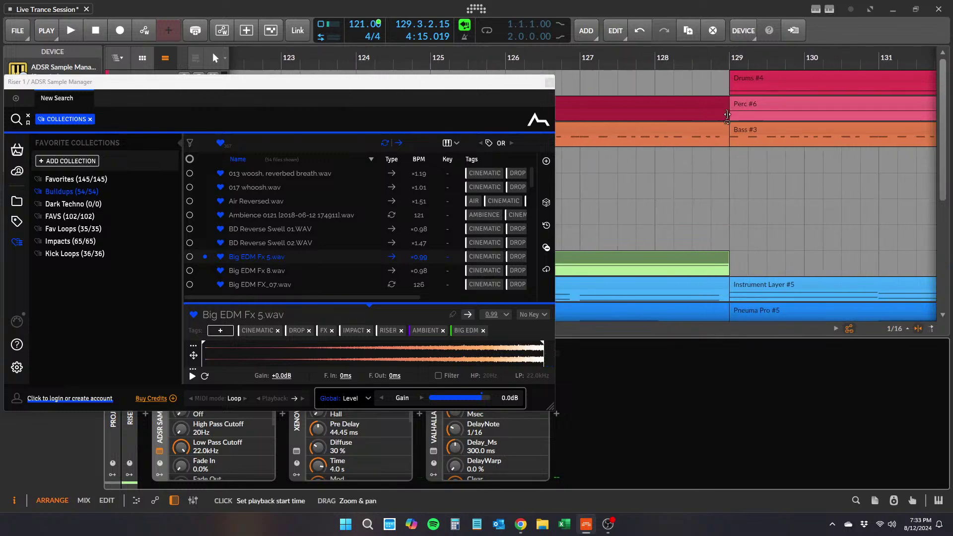
pyautogui.moveTo(728, 105); pyautogui.dragTo(713, 130)
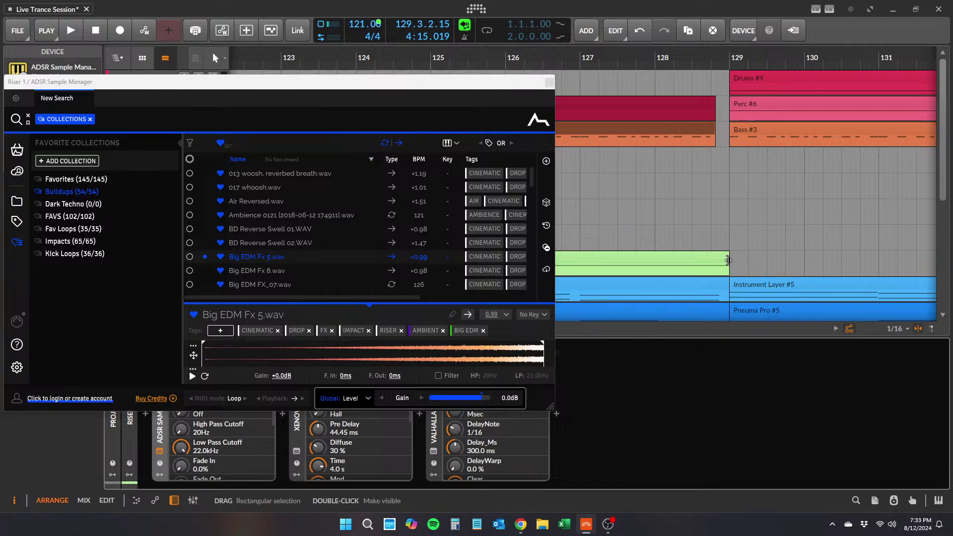
pyautogui.moveTo(729, 260); pyautogui.dragTo(714, 259)
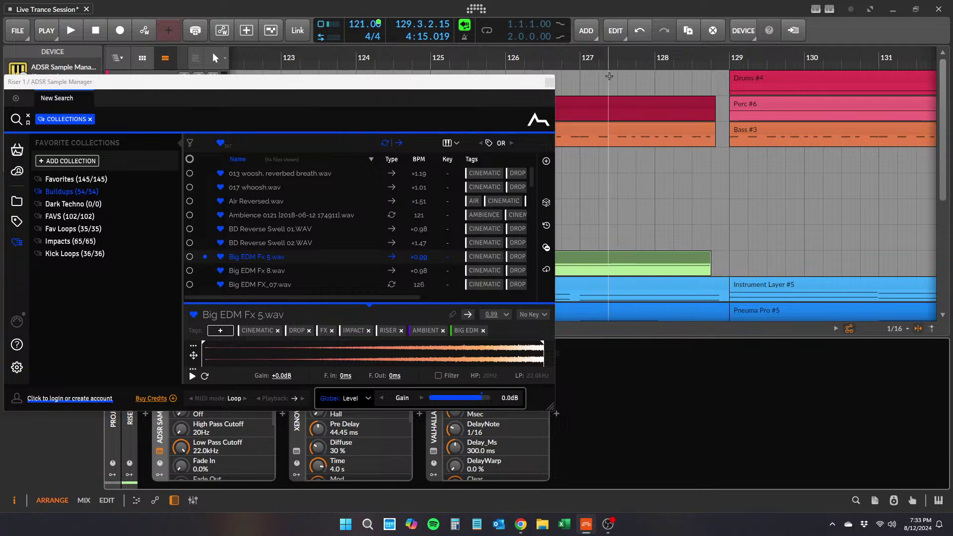
# - Play the shortened transition from bar 121 into bar 129 and close Riser 1's ADSR Sample Manager
pyautogui.moveTo(609, 59); pyautogui.dragTo(835, 51)
pyautogui.press('space')
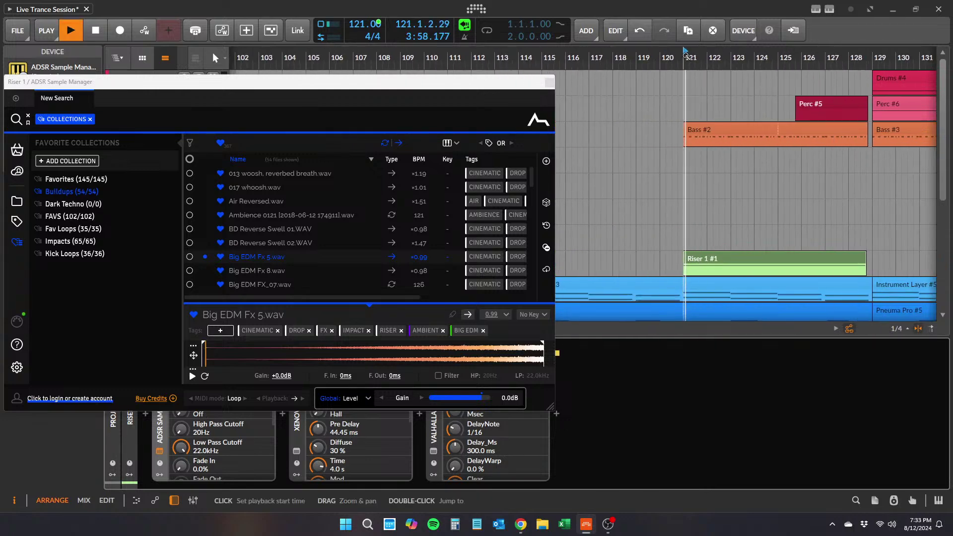
pyautogui.click(550, 82)
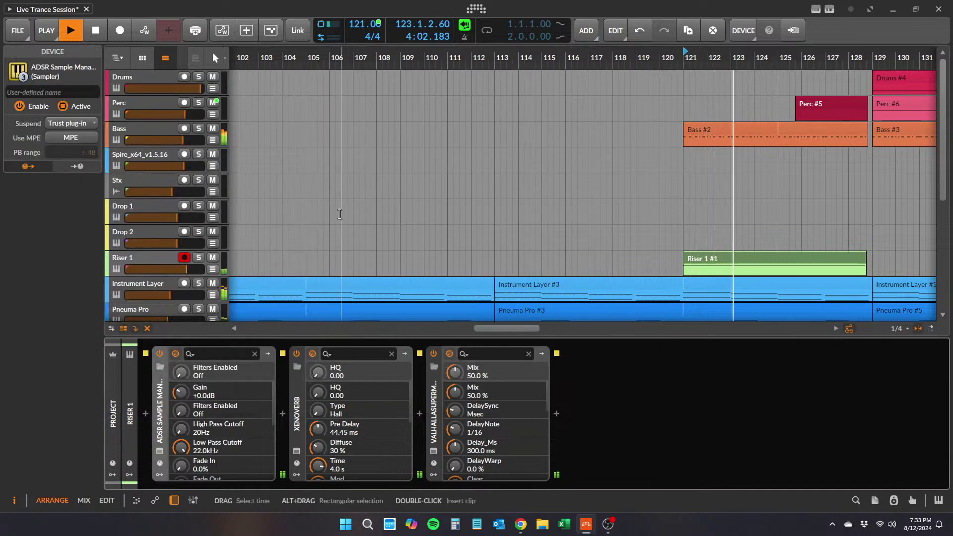
pyautogui.scroll(-3, 334, 215)
pyautogui.moveTo(447, 52); pyautogui.dragTo(467, 59)
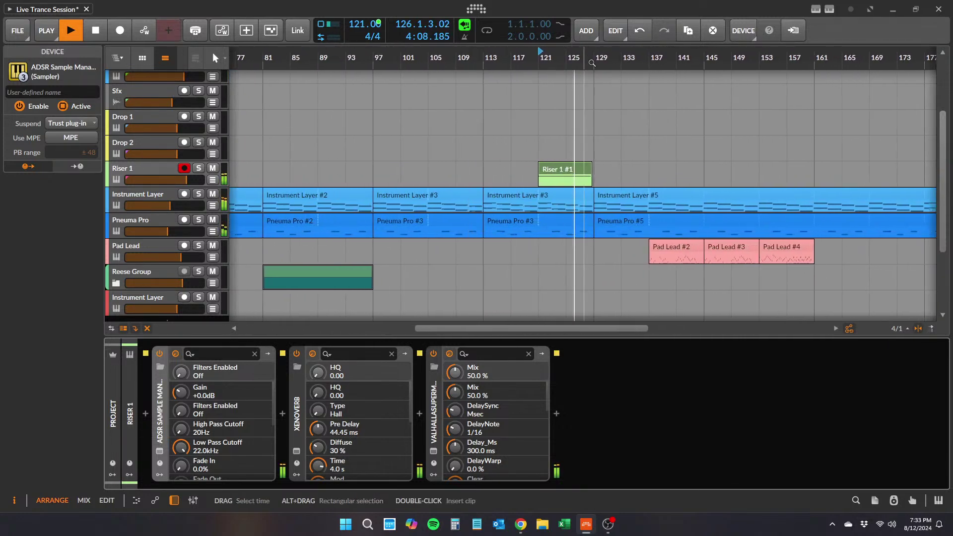
pyautogui.moveTo(575, 54); pyautogui.dragTo(567, 61)
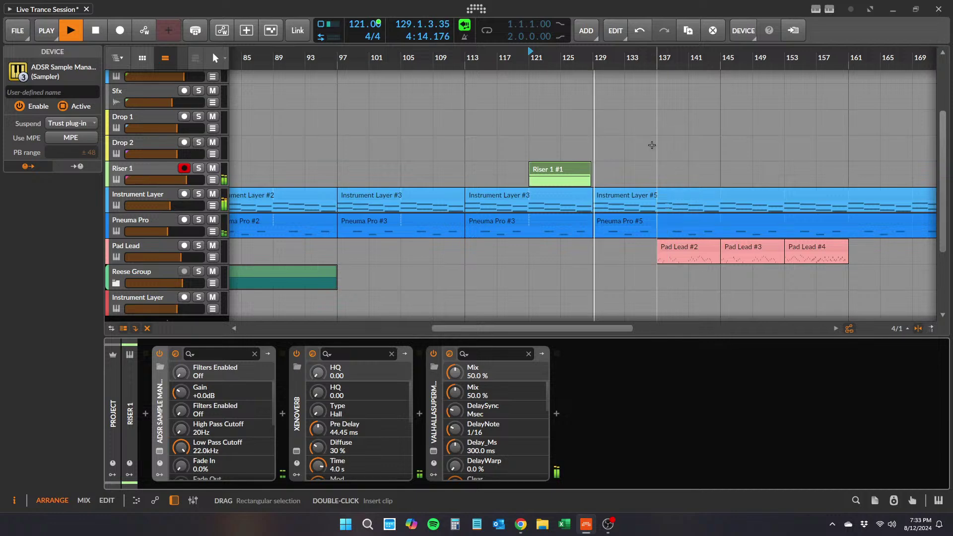
# - Examine the whole arrangement during playback, comparing the clip layout of all tracks across the sections
pyautogui.moveTo(541, 57); pyautogui.dragTo(478, 7)
pyautogui.scroll(-3, 585, 152)
pyautogui.scroll(4, 586, 155)
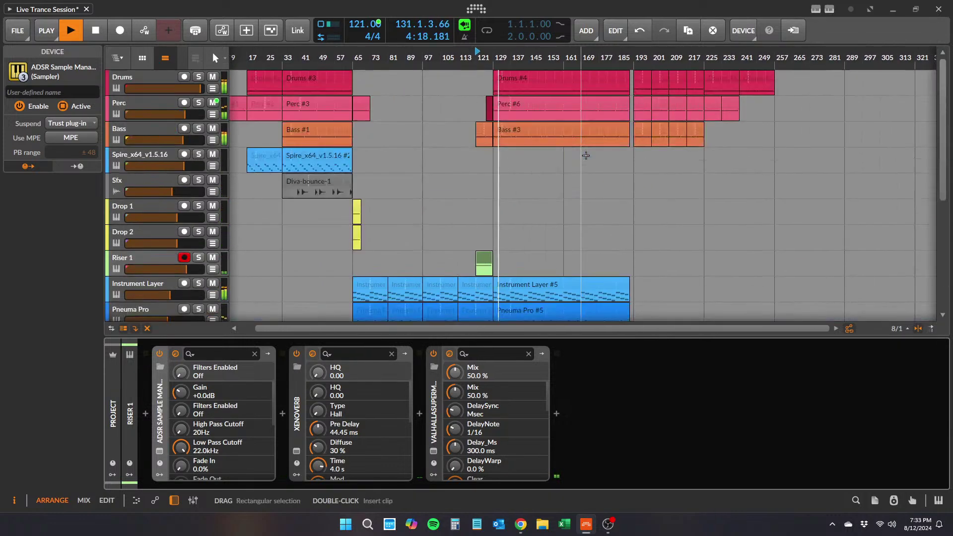
pyautogui.scroll(-2, 605, 175)
pyautogui.scroll(2, 604, 175)
pyautogui.scroll(-2, 603, 175)
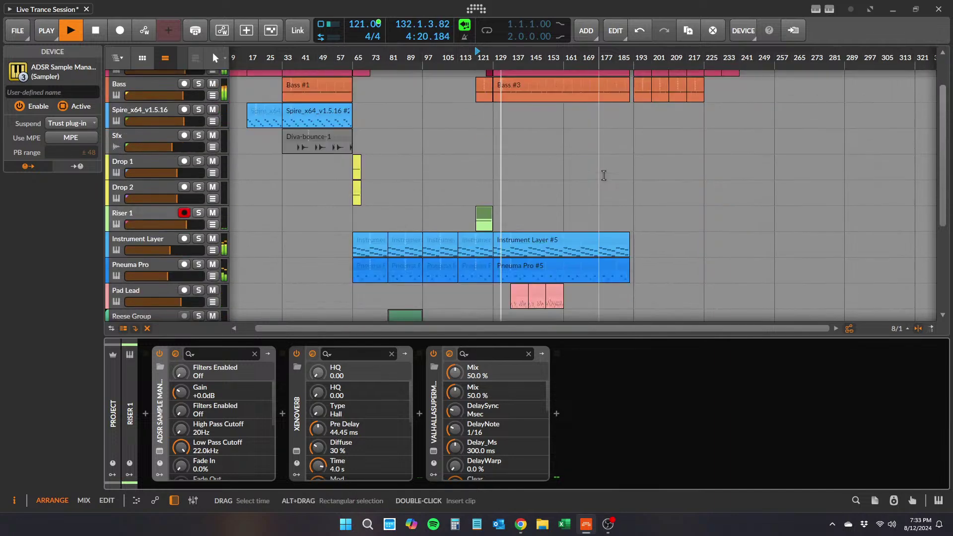
pyautogui.scroll(-5, 603, 175)
pyautogui.scroll(7, 604, 175)
pyautogui.scroll(-2, 605, 173)
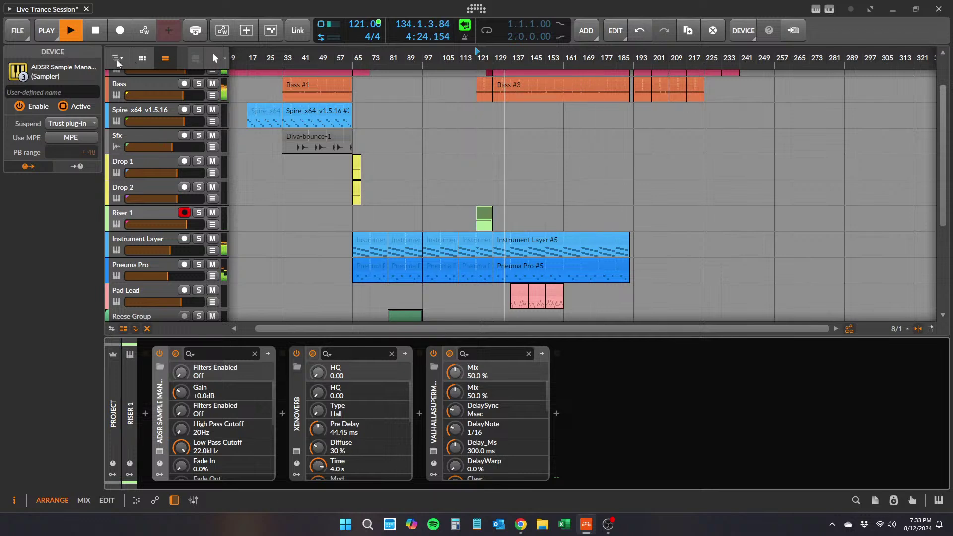
pyautogui.moveTo(424, 53); pyautogui.dragTo(388, 47)
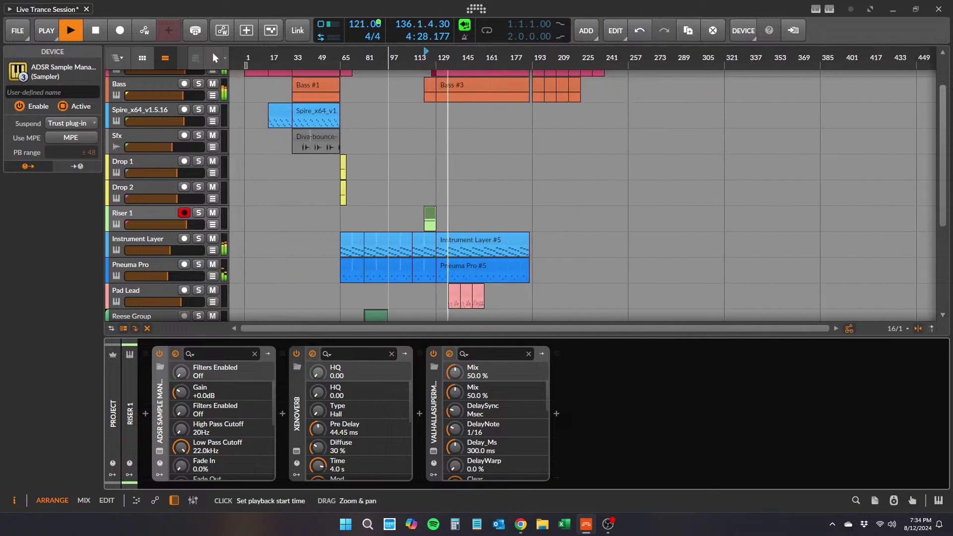
pyautogui.scroll(2, 944, 87)
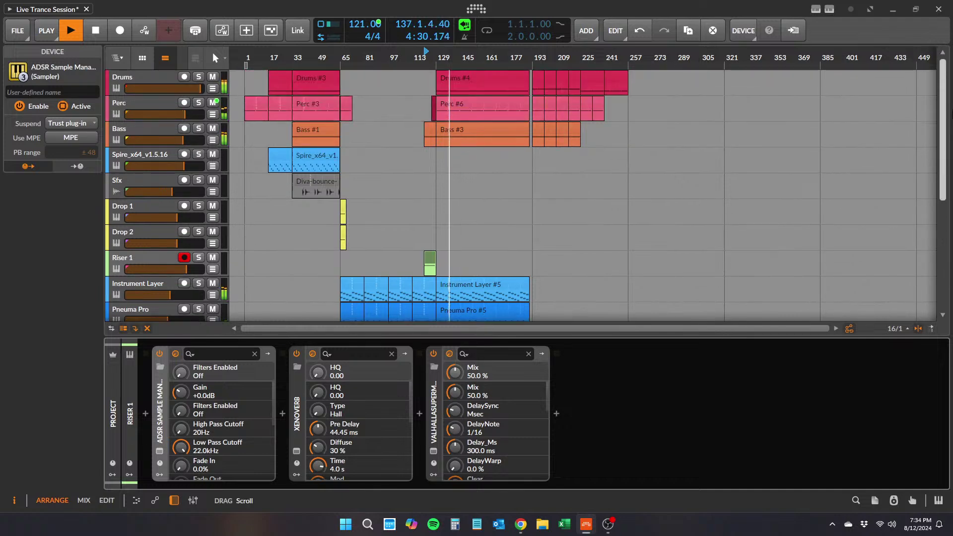
pyautogui.moveTo(951, 115); pyautogui.dragTo(940, 169)
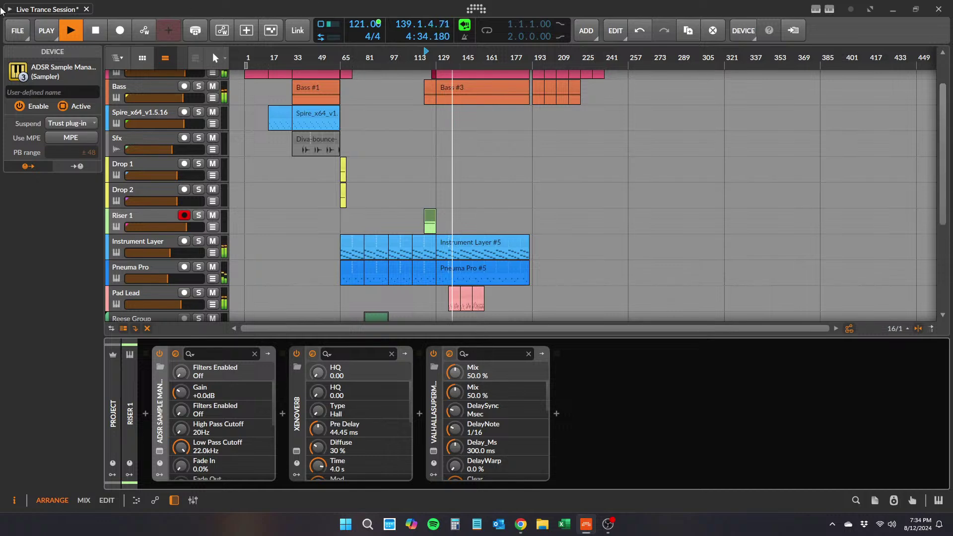
# - Save the Live Trance Session project
pyautogui.click(17, 30)
pyautogui.click(30, 87)
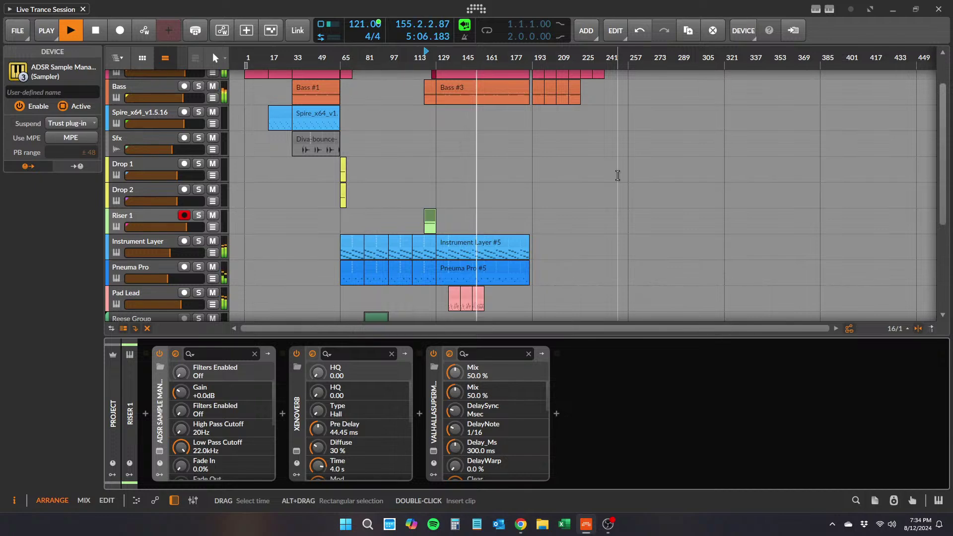
pyautogui.click(611, 530)
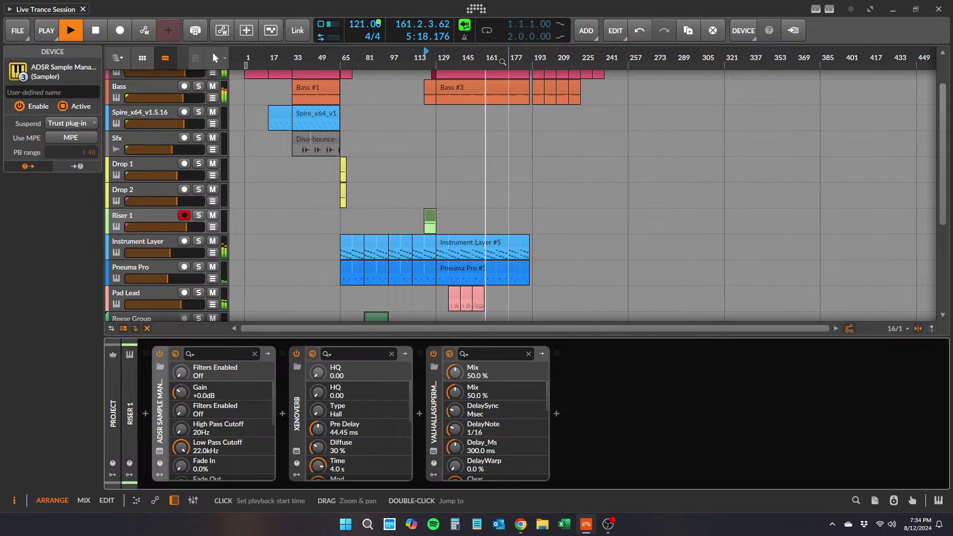
# - Jump playback to bar 185 to hear the lead-in to the section starting at bar 193
pyautogui.moveTo(505, 54)
pyautogui.mouseDown()
pyautogui.moveTo(373, 54)
pyautogui.moveTo(507, 54)
pyautogui.mouseUp()
pyautogui.scroll(-4, 541, 159)
pyautogui.scroll(4, 541, 159)
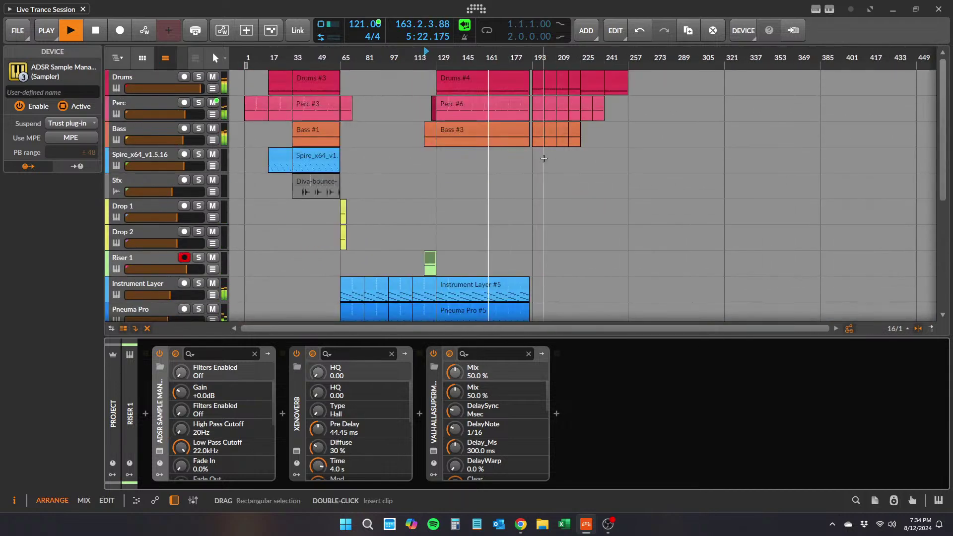
pyautogui.scroll(-4, 545, 161)
pyautogui.scroll(4, 547, 162)
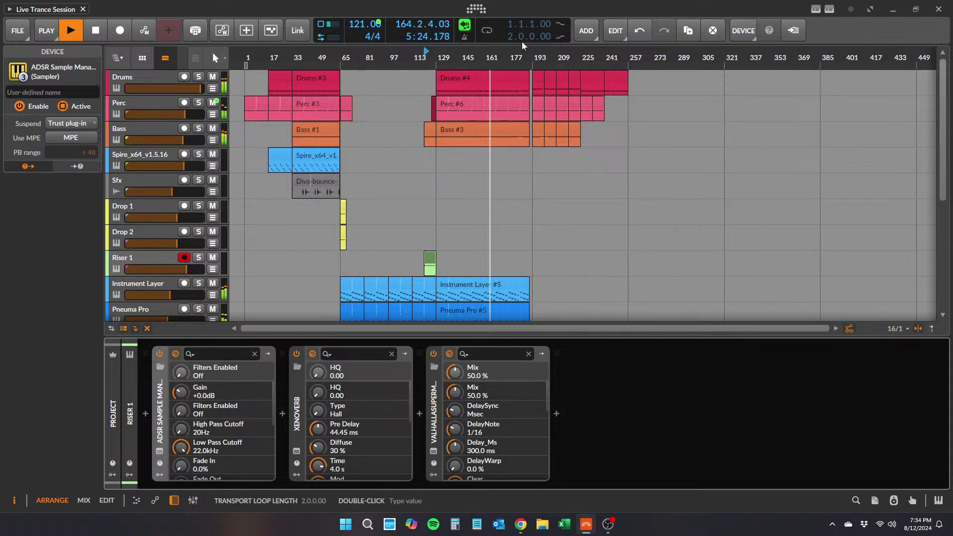
pyautogui.moveTo(512, 54); pyautogui.dragTo(511, 124)
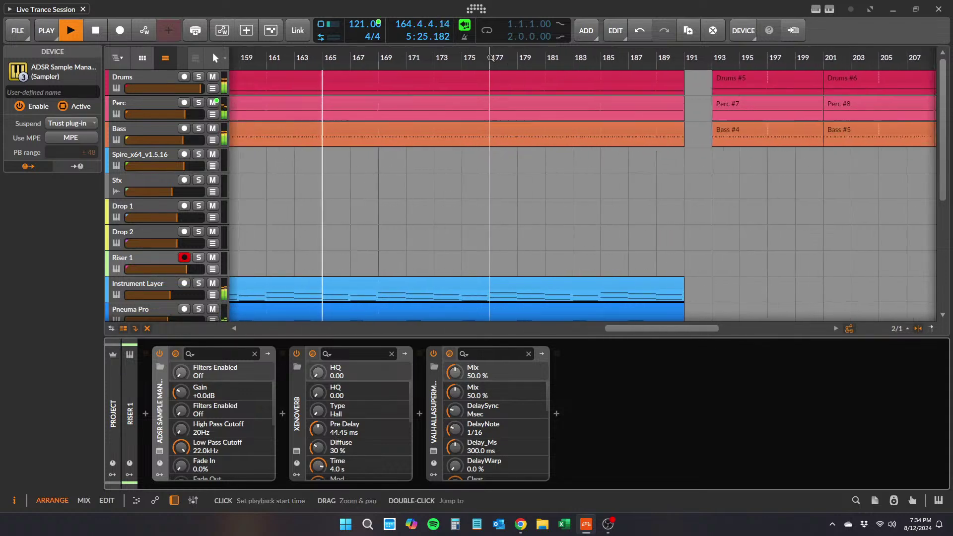
pyautogui.click(604, 59)
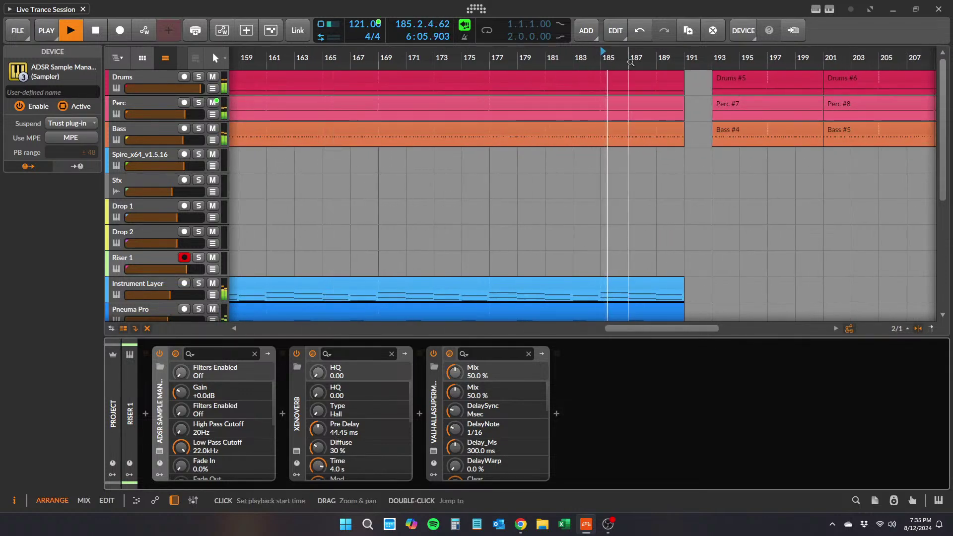
# - Mute and unmute the Pneuma Pro track during playback before bar 193
pyautogui.moveTo(632, 60); pyautogui.dragTo(535, 68)
pyautogui.scroll(-5, 588, 211)
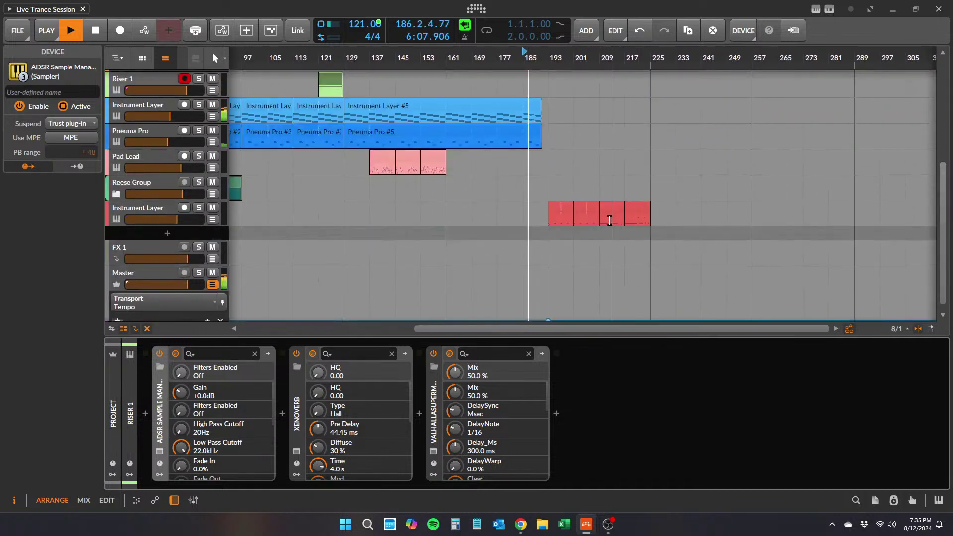
pyautogui.scroll(4, 591, 210)
pyautogui.scroll(-3, 592, 210)
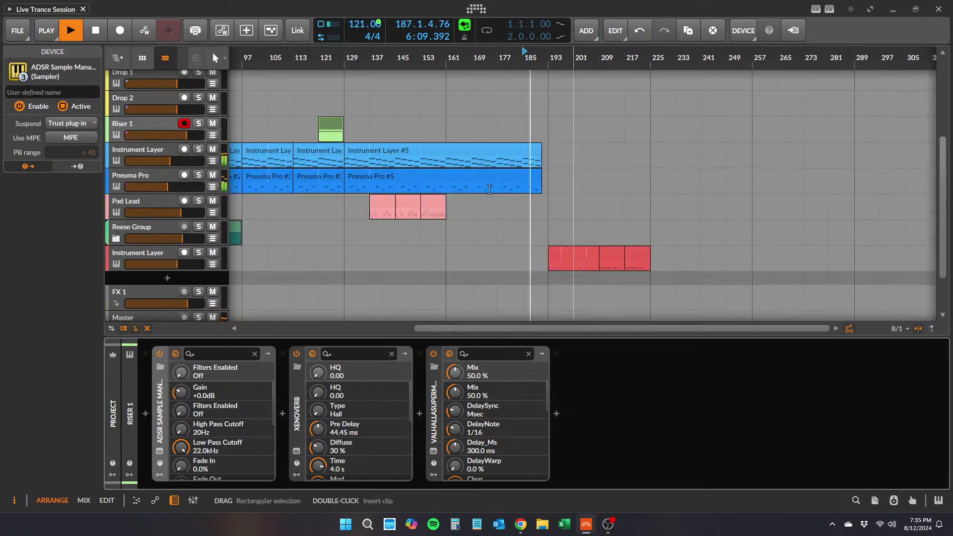
pyautogui.click(213, 178)
pyautogui.click(213, 177)
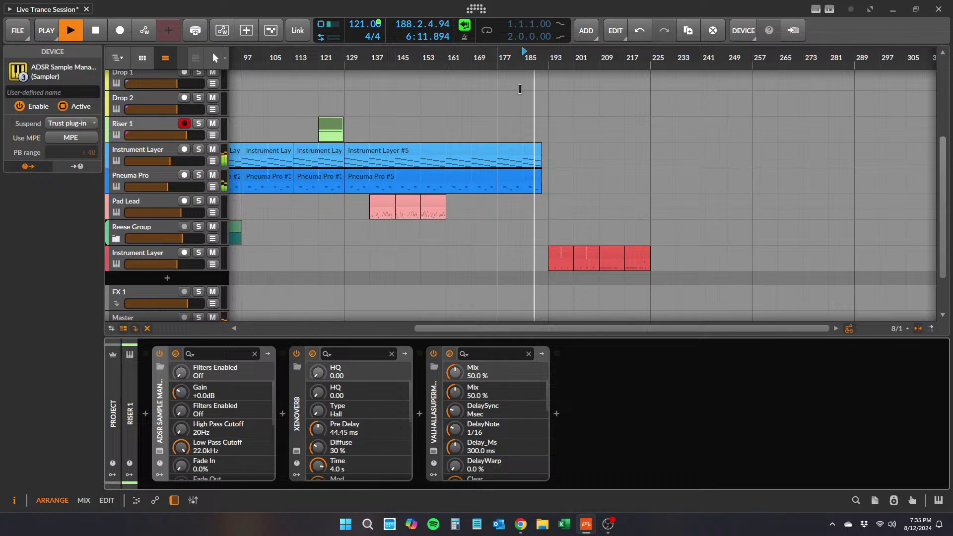
# - Let playback run past bar 193 and restore automation control so the tempo follows its automation
pyautogui.moveTo(547, 59); pyautogui.dragTo(605, 61)
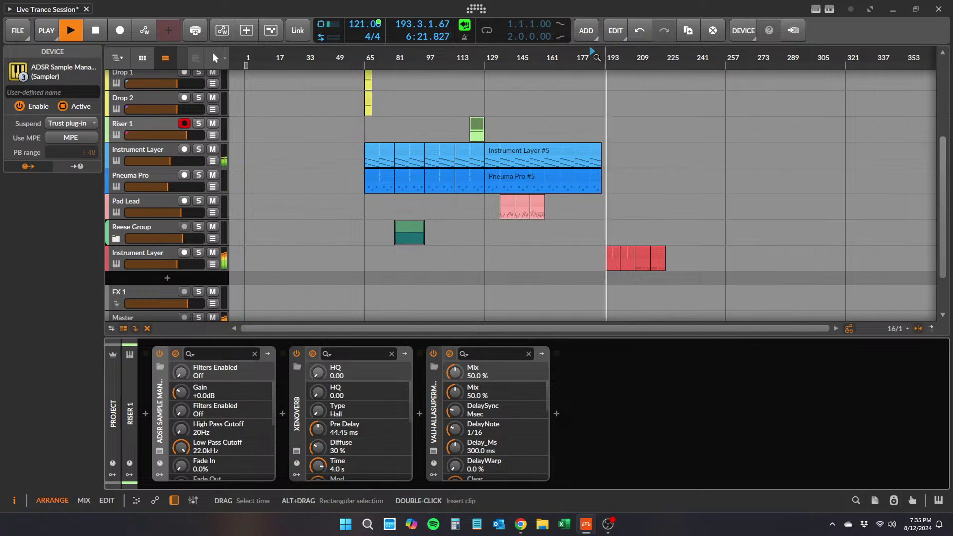
pyautogui.moveTo(561, 59)
pyautogui.mouseDown()
pyautogui.moveTo(508, 55)
pyautogui.moveTo(581, 62)
pyautogui.moveTo(561, 59)
pyautogui.mouseUp()
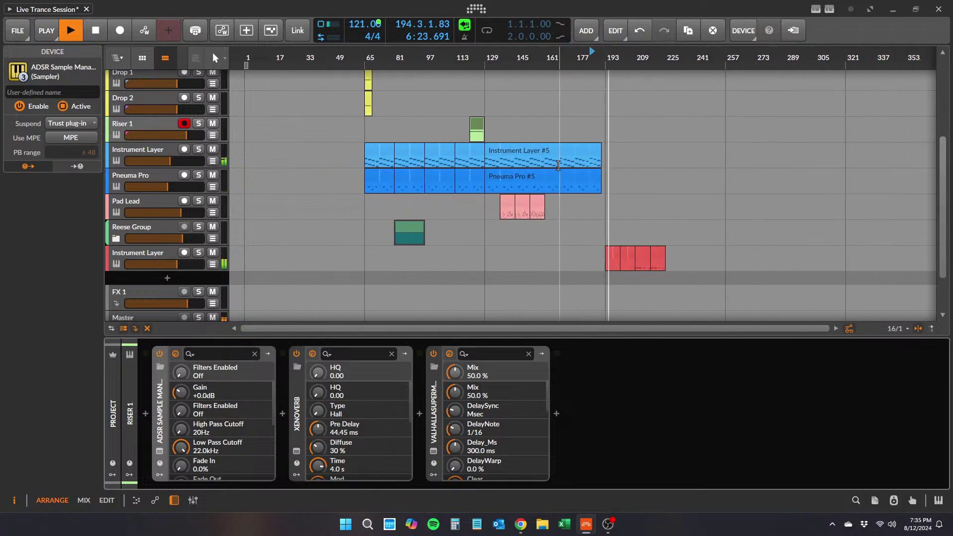
pyautogui.scroll(-2, 620, 165)
pyautogui.scroll(4, 620, 165)
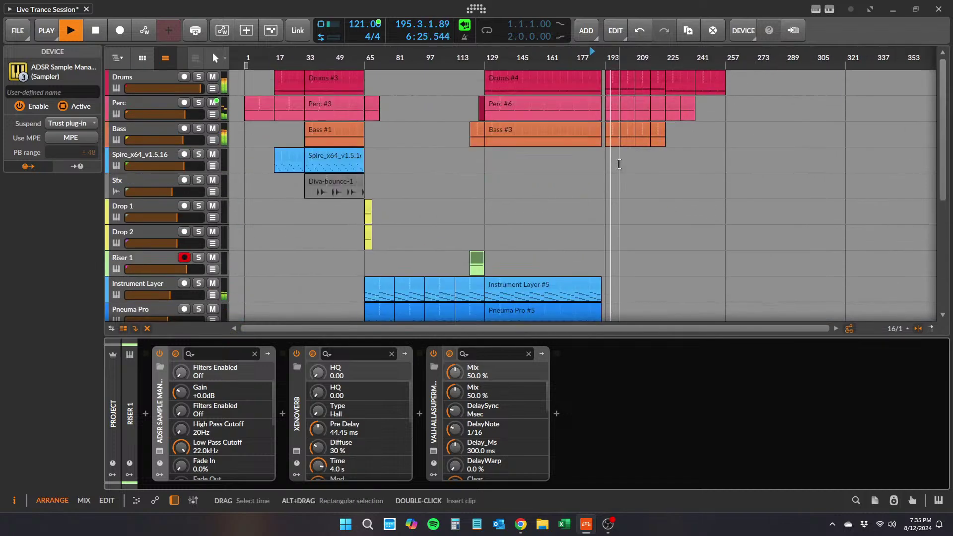
pyautogui.scroll(-4, 620, 160)
pyautogui.scroll(-1, 619, 160)
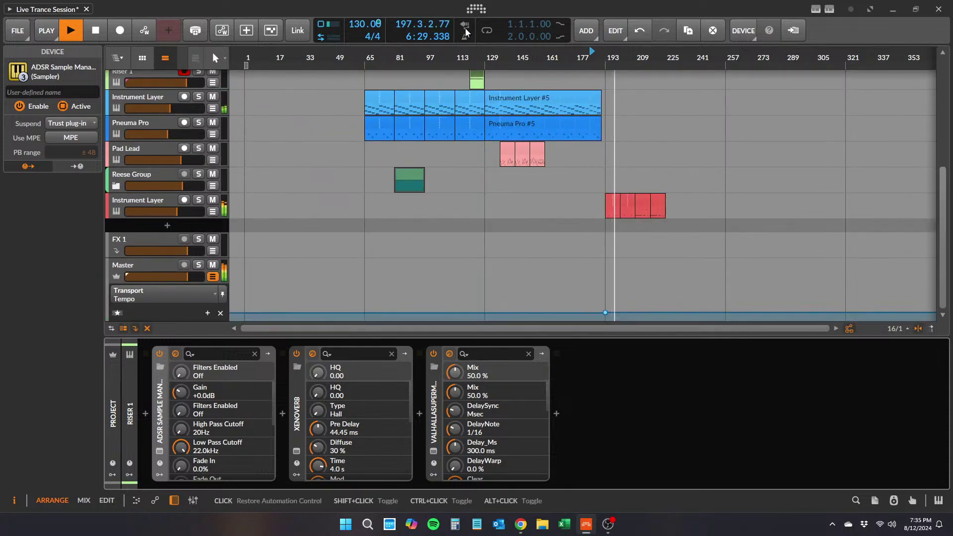
# - Unmute the Perc track during playback after bar 193, and unmute it again after restoring automation control
pyautogui.scroll(3, 641, 142)
pyautogui.scroll(-2, 629, 123)
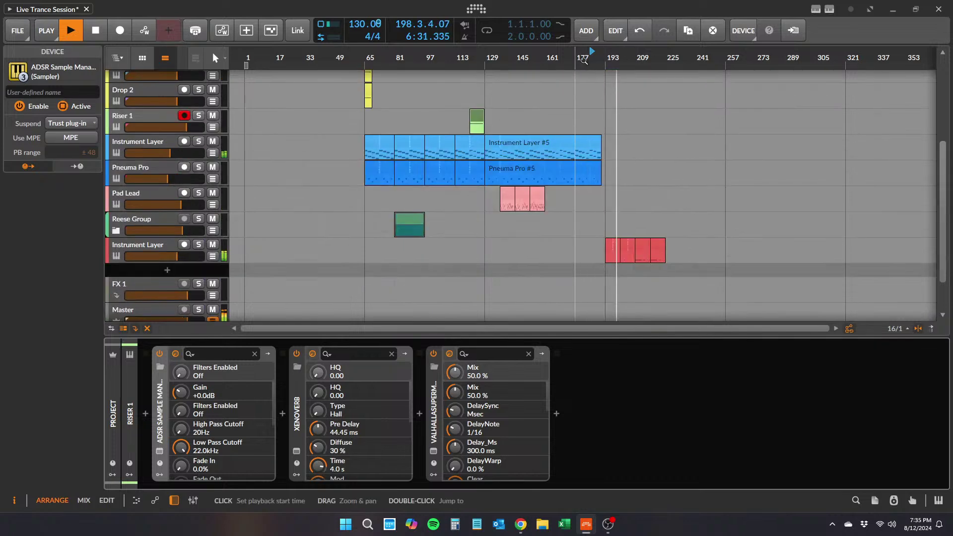
pyautogui.moveTo(577, 58); pyautogui.dragTo(586, 100)
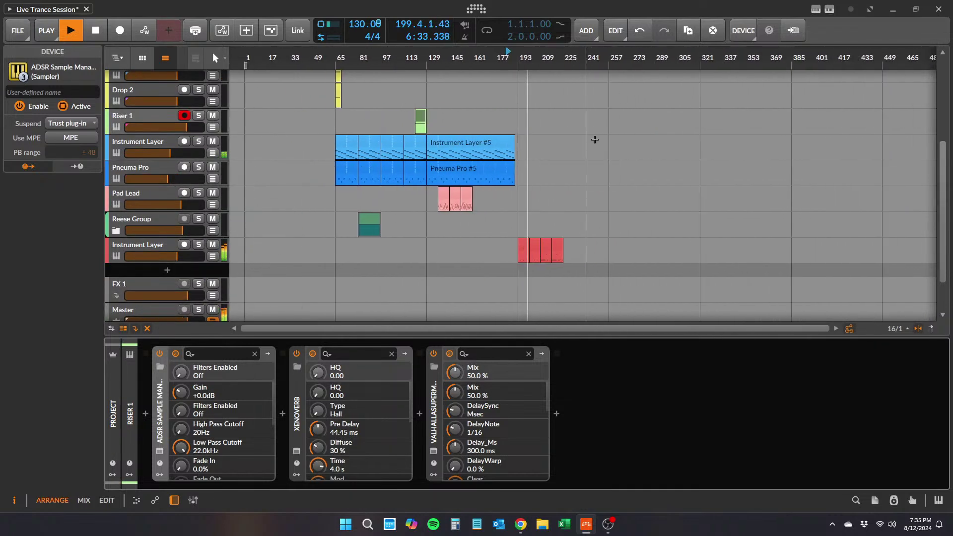
pyautogui.scroll(3, 595, 142)
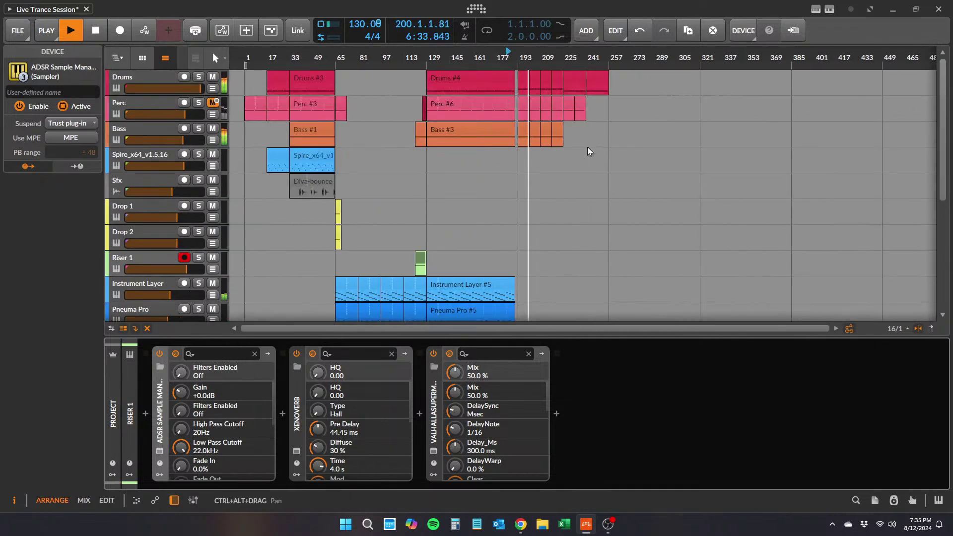
pyautogui.click(214, 103)
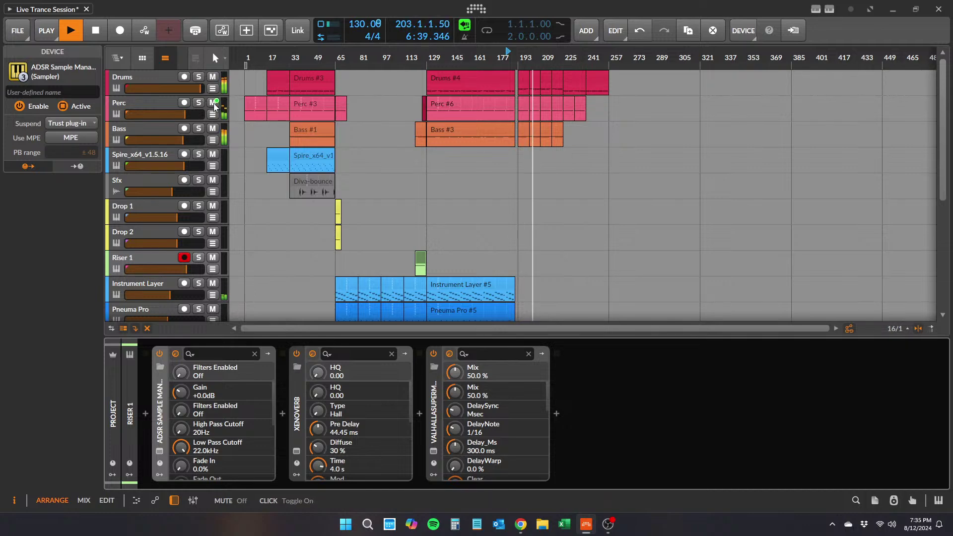
pyautogui.click(213, 103)
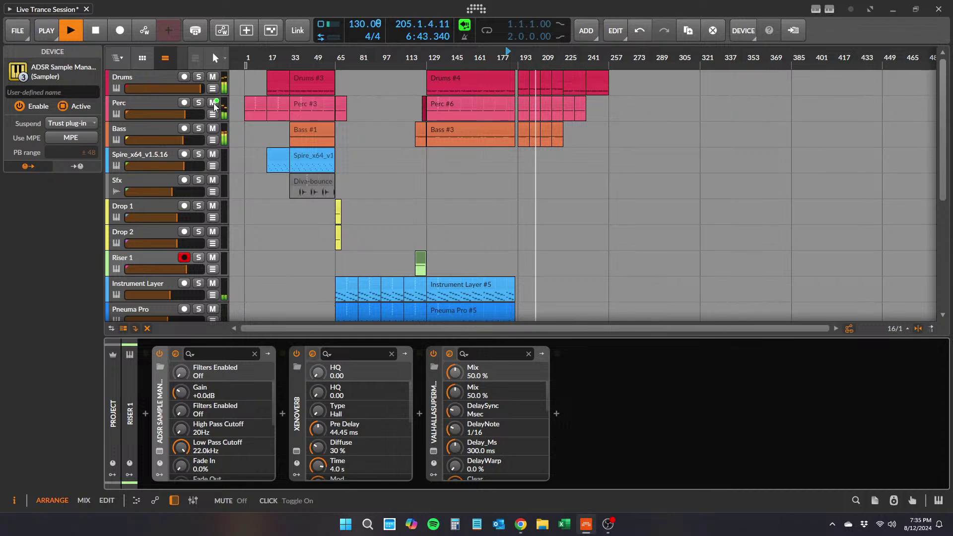
pyautogui.click(464, 27)
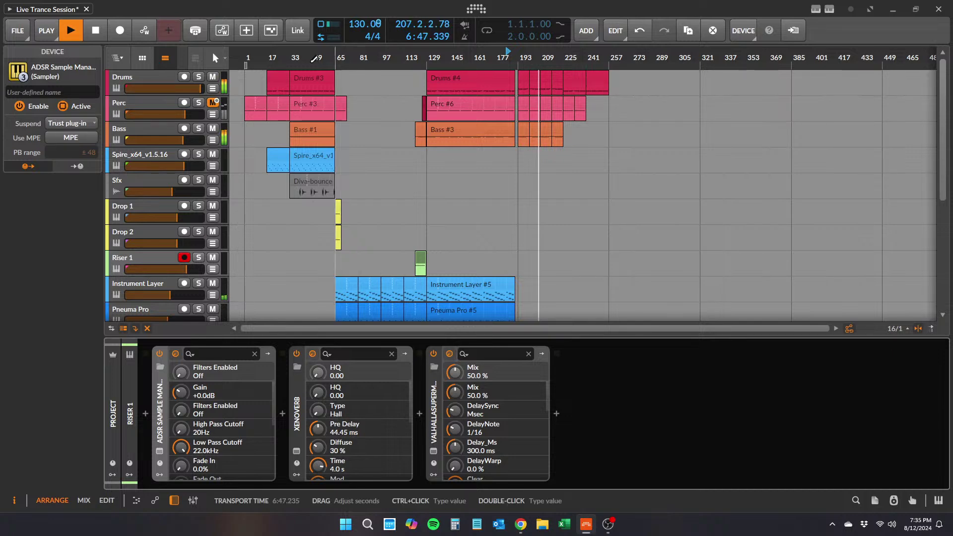
pyautogui.click(216, 105)
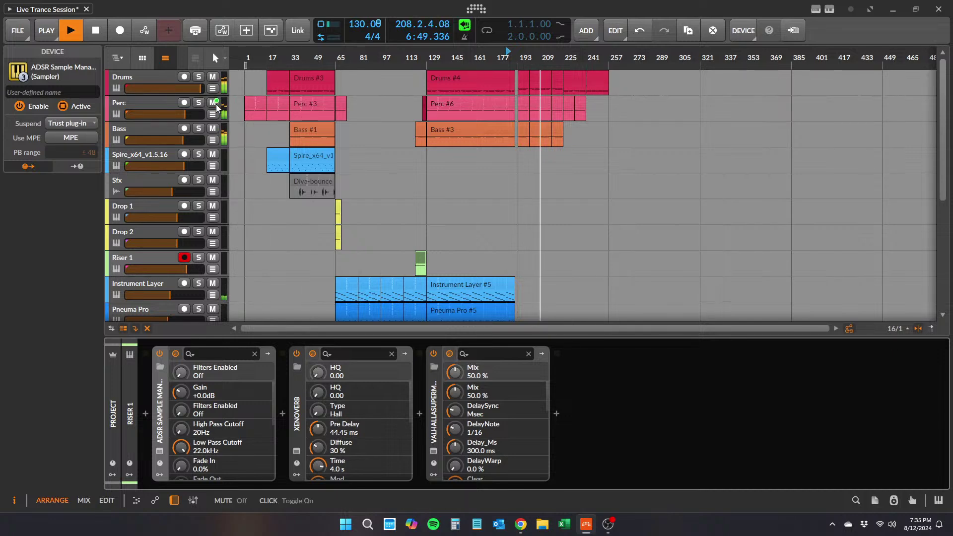
# - Mute the Perc track, stop playback, and open the Perc clip at bar 193 to inspect its notes
pyautogui.click(214, 103)
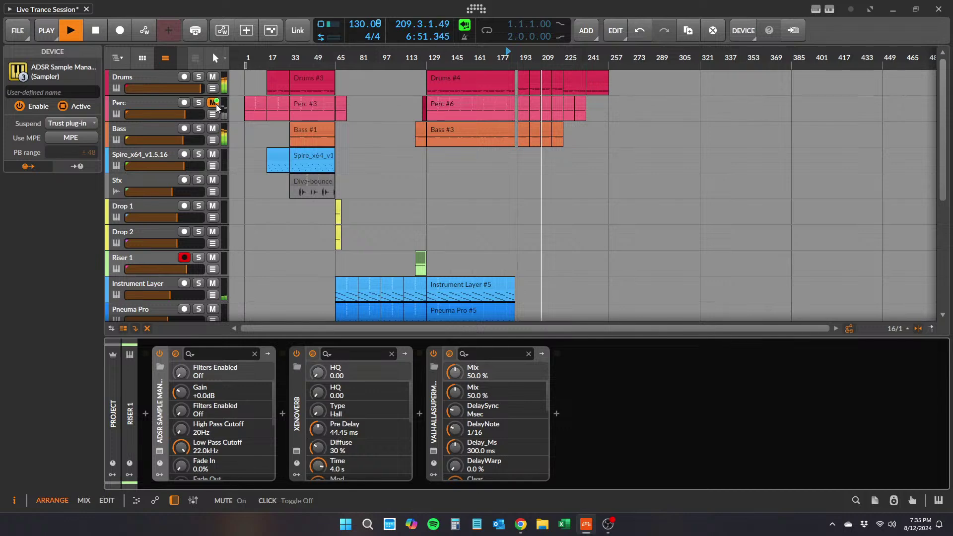
pyautogui.press('space')
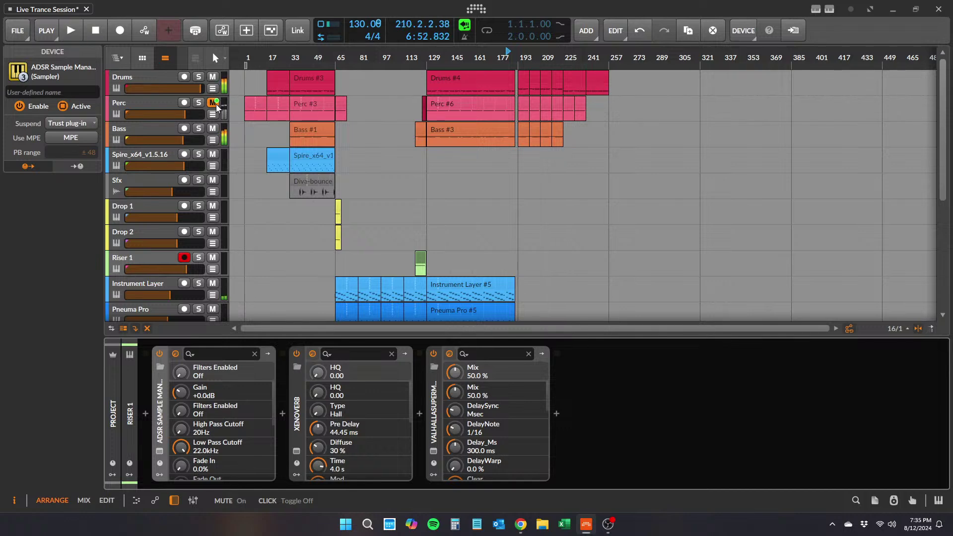
pyautogui.doubleClick(525, 102)
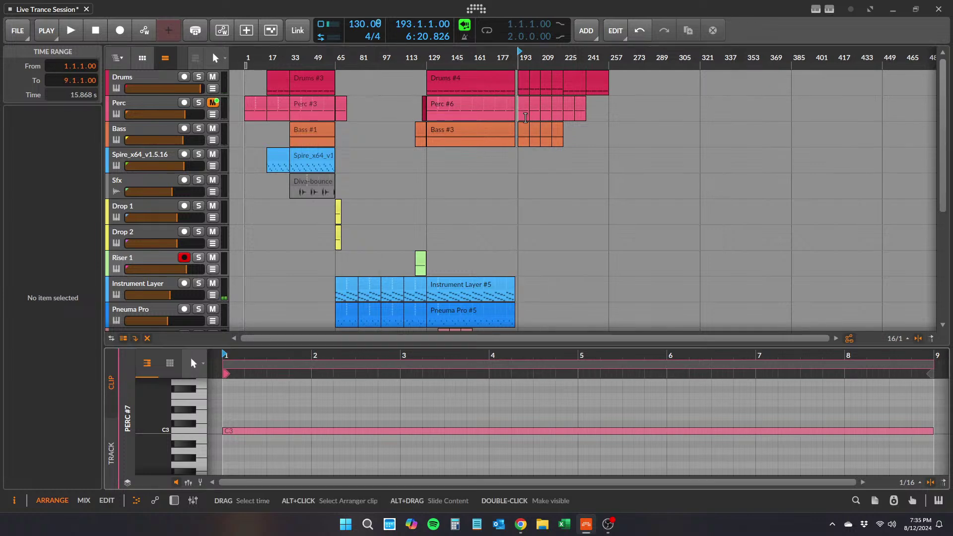
# - Show the Perc track's Mute automation lane, inspect it around bar 193, and unmute the track
pyautogui.click(213, 115)
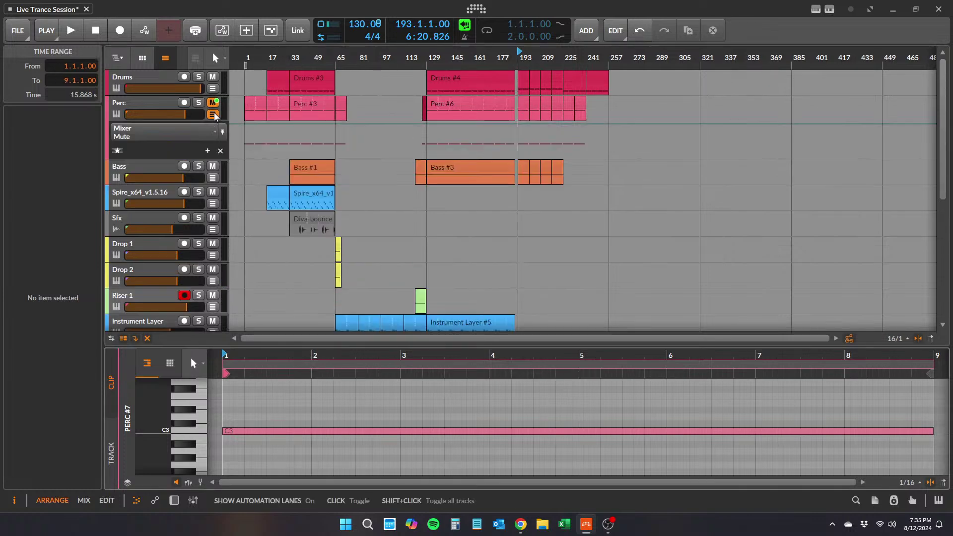
pyautogui.click(523, 107)
pyautogui.click(522, 108)
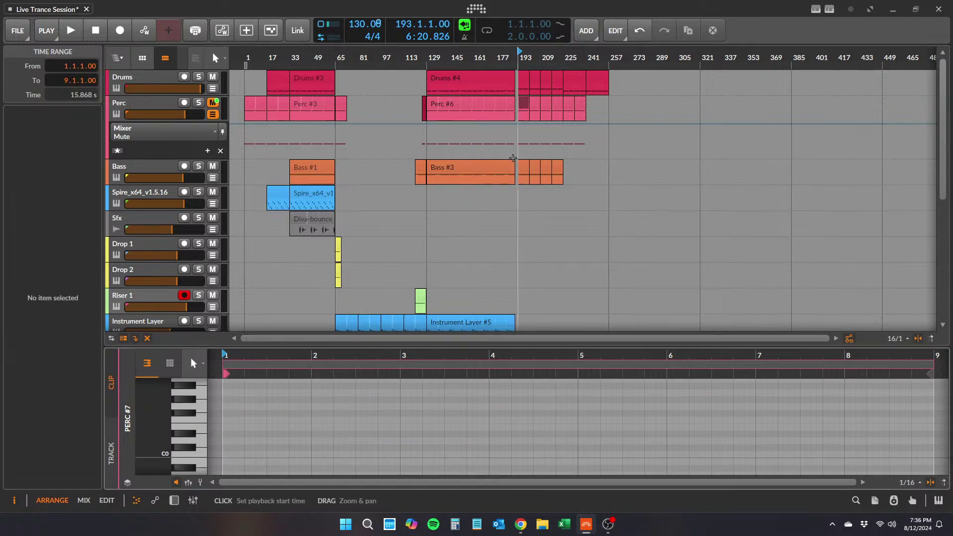
pyautogui.click(528, 117)
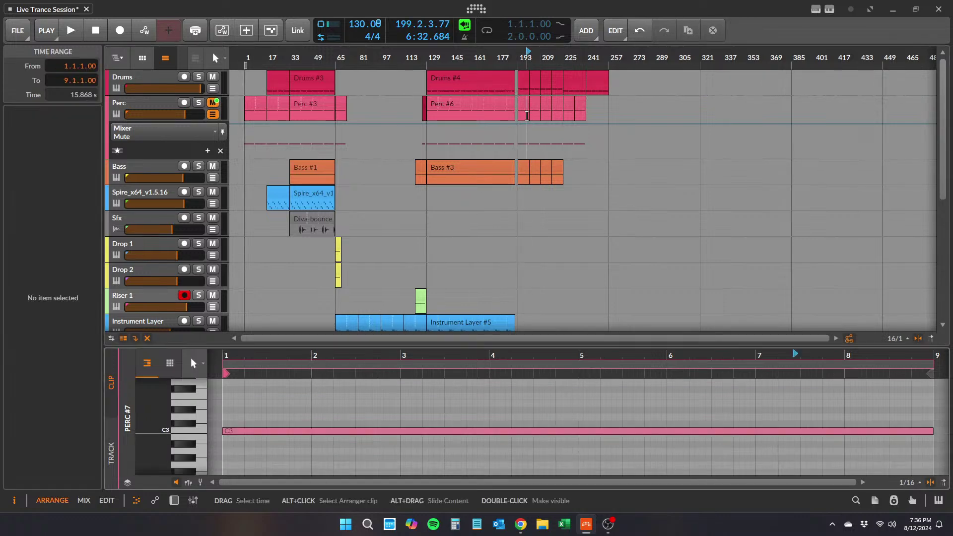
pyautogui.click(196, 133)
pyautogui.click(196, 133)
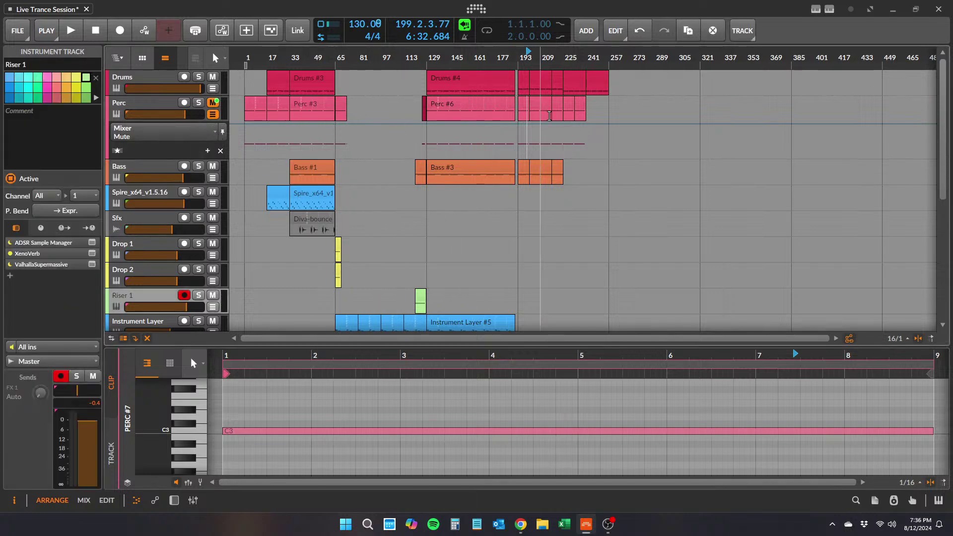
pyautogui.moveTo(529, 57); pyautogui.dragTo(433, 99)
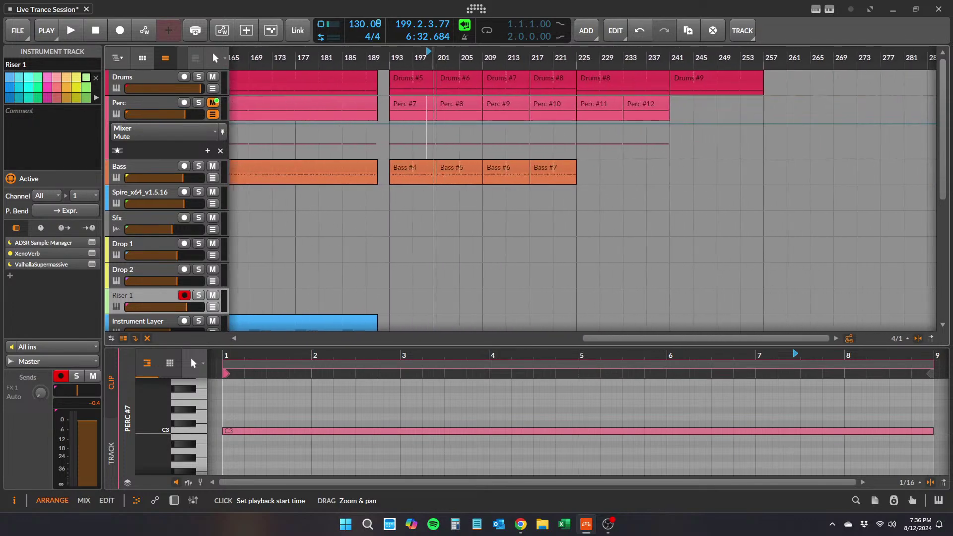
pyautogui.click(214, 106)
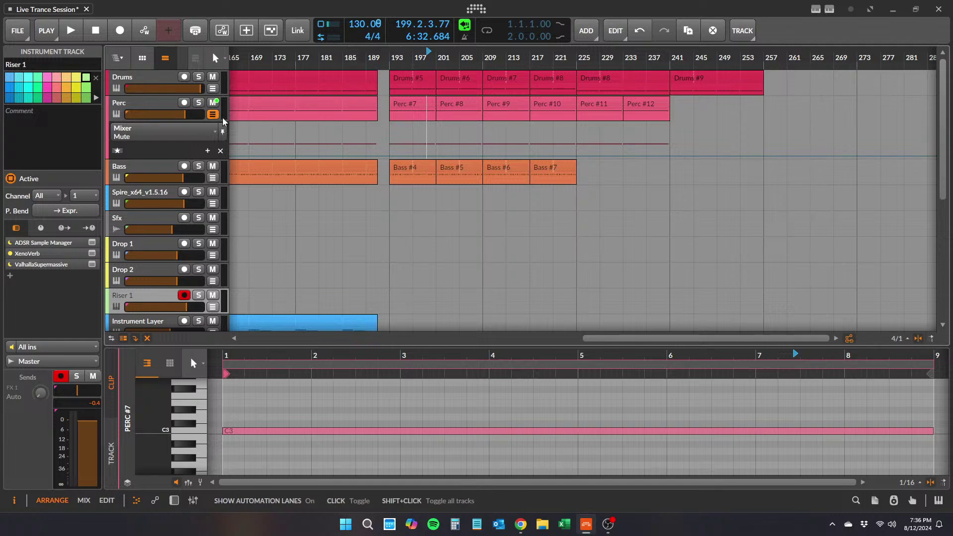
pyautogui.click(424, 142)
pyautogui.doubleClick(424, 142)
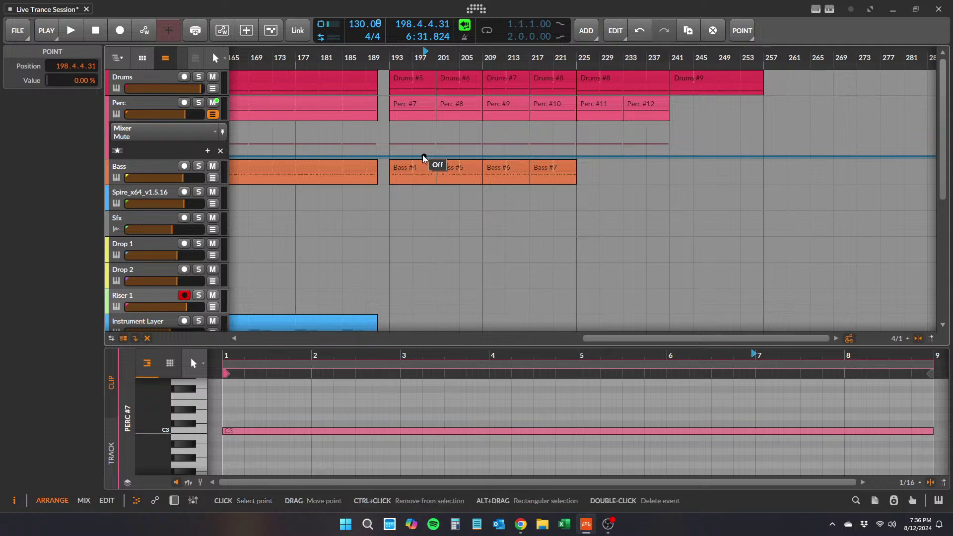
pyautogui.doubleClick(424, 157)
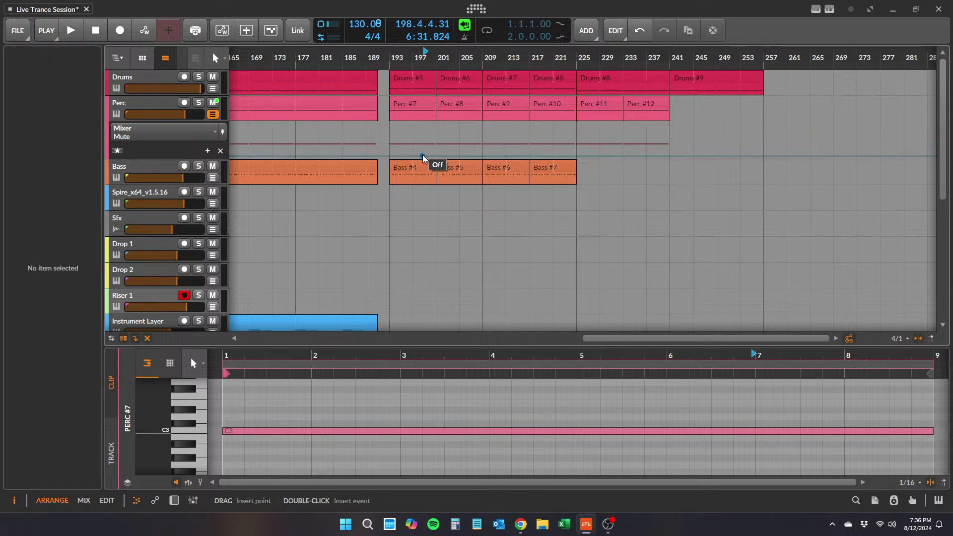
# - Hide the Perc track's automation lane and play the section from bar 193 to check the percussion
pyautogui.click(212, 117)
pyautogui.press('space')
pyautogui.press('space')
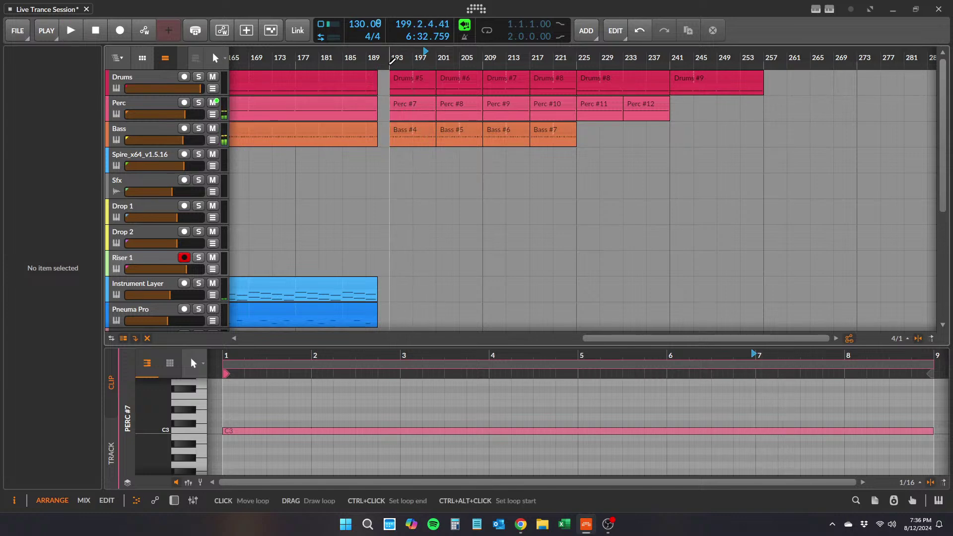
pyautogui.doubleClick(392, 59)
pyautogui.moveTo(392, 58); pyautogui.dragTo(538, 65)
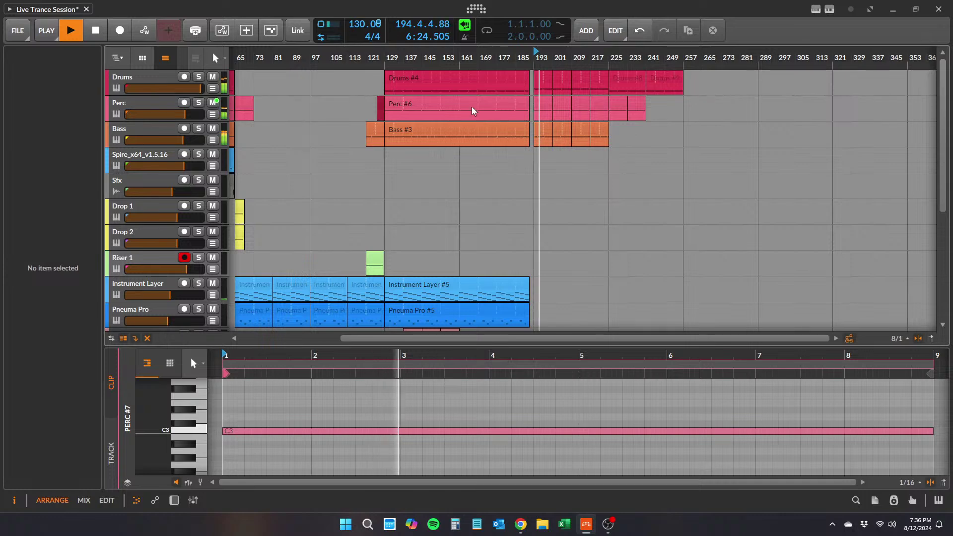
pyautogui.press('space')
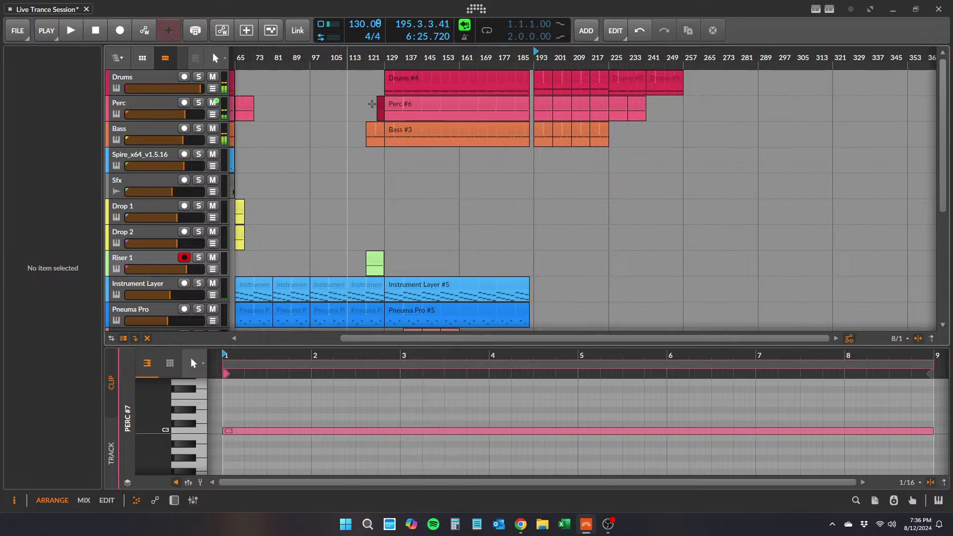
# - Play the arrangement briefly from bar 129 to check how that section starts
pyautogui.click(385, 60)
pyautogui.press('space')
pyautogui.press('space')
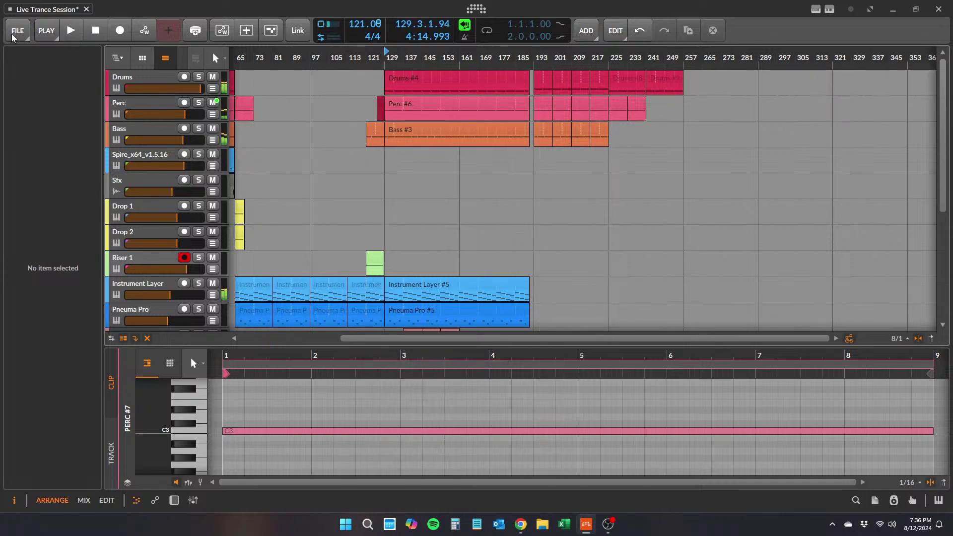
# - Save the Live Trance Session project
pyautogui.click(17, 31)
pyautogui.click(68, 86)
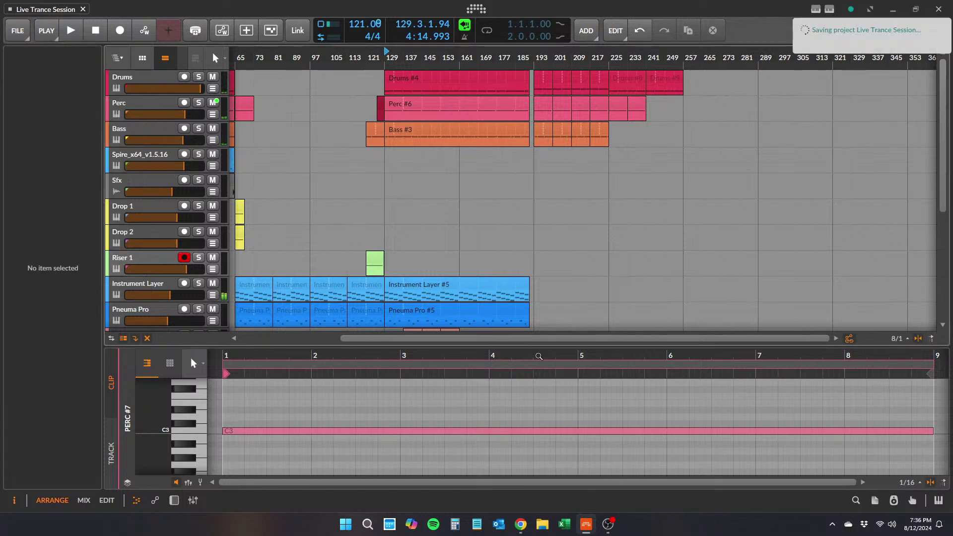
pyautogui.scroll(3, 388, 226)
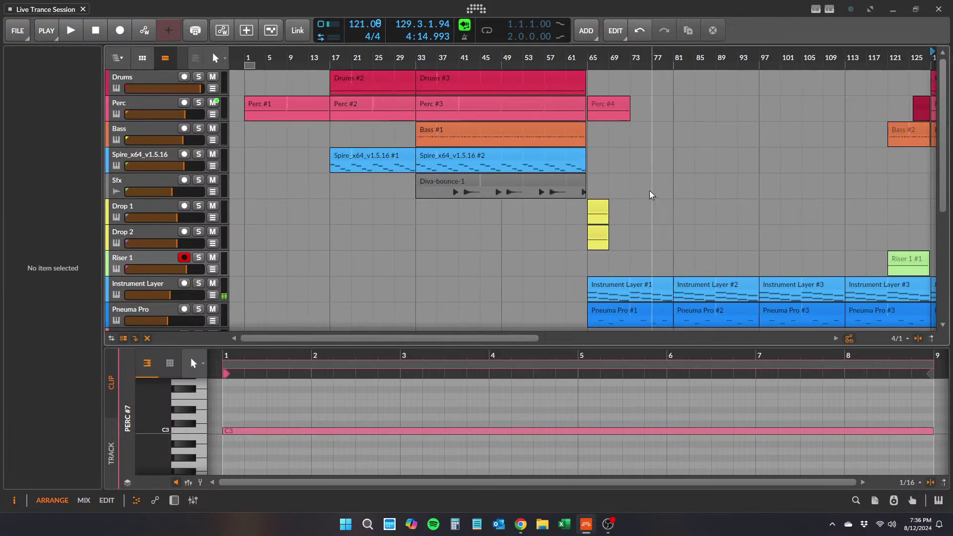
pyautogui.scroll(-2, 551, 204)
pyautogui.scroll(2, 544, 244)
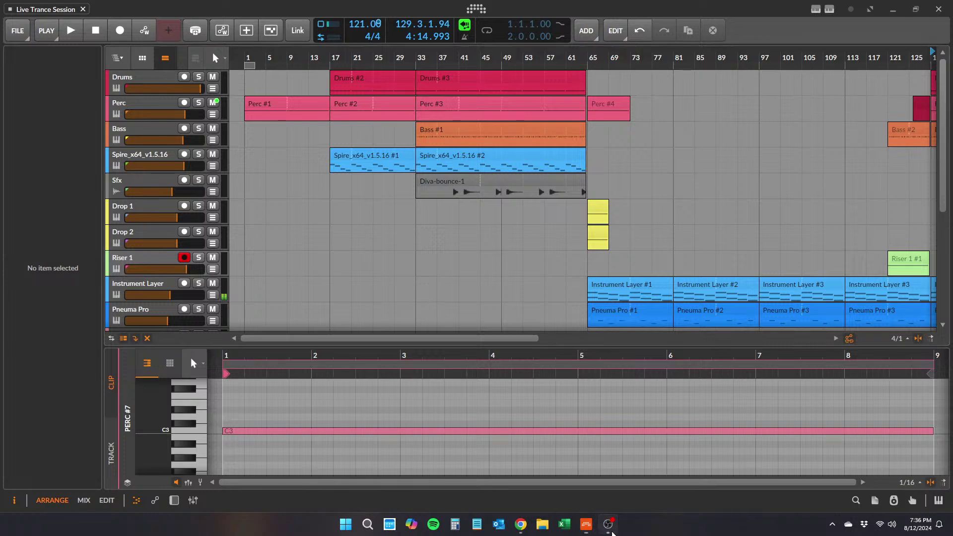